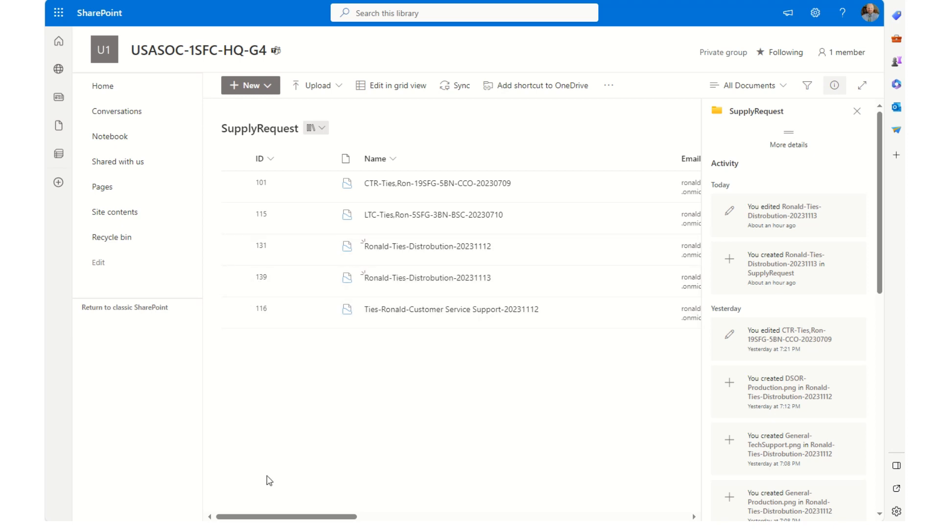
Select request 139 in the SupplyRequest library and scroll its properties down to Status and SubmissionDate
mouse_move(268, 517)
left_mouse_down()
mouse_move(598, 516)
mouse_move(268, 517)
left_mouse_up()
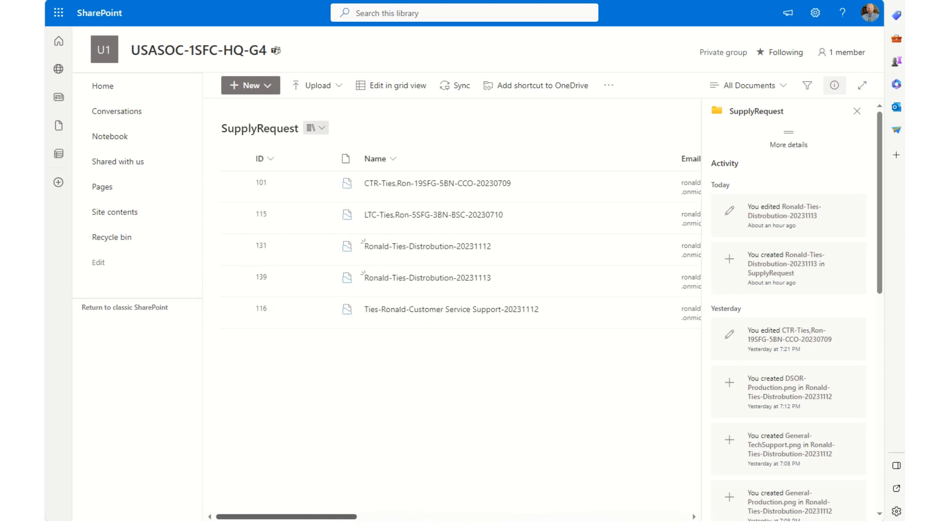
left_click(313, 281)
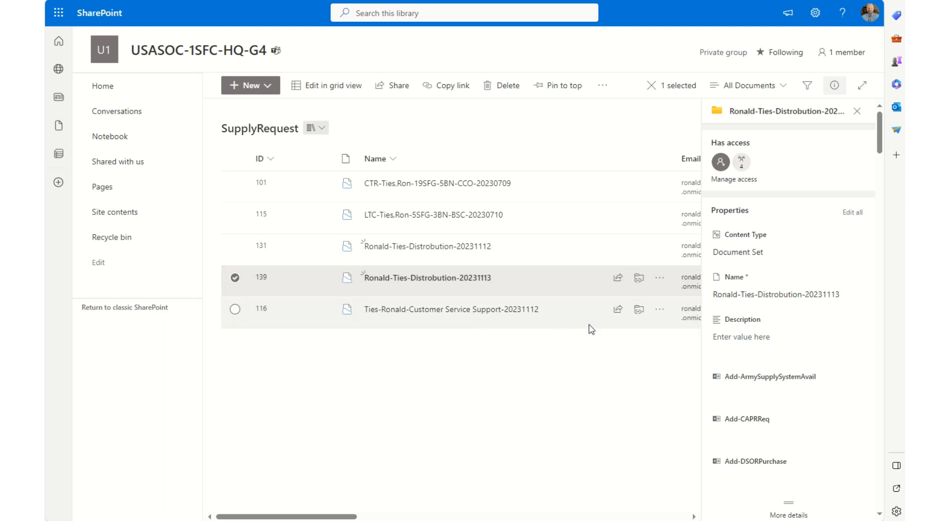
scroll(762, 388, "down", 5)
scroll(763, 389, "down", 9)
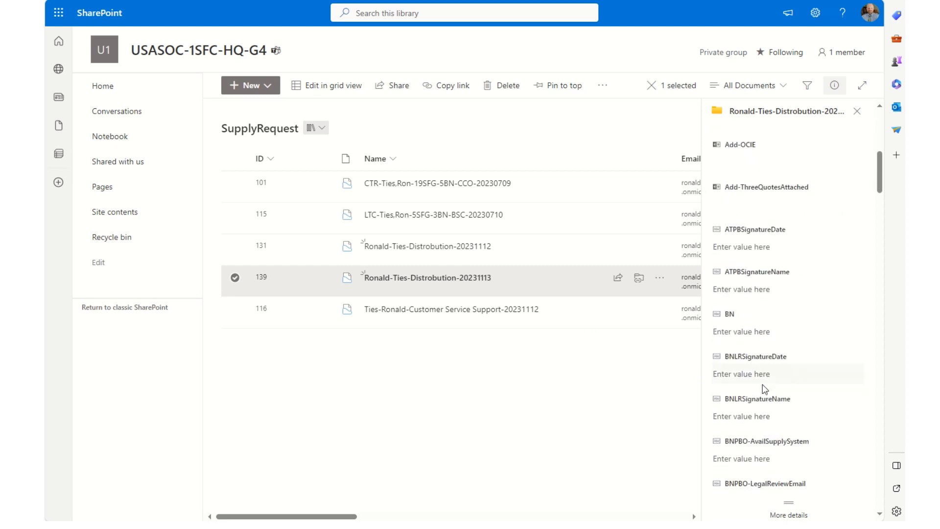
scroll(765, 390, "down", 8)
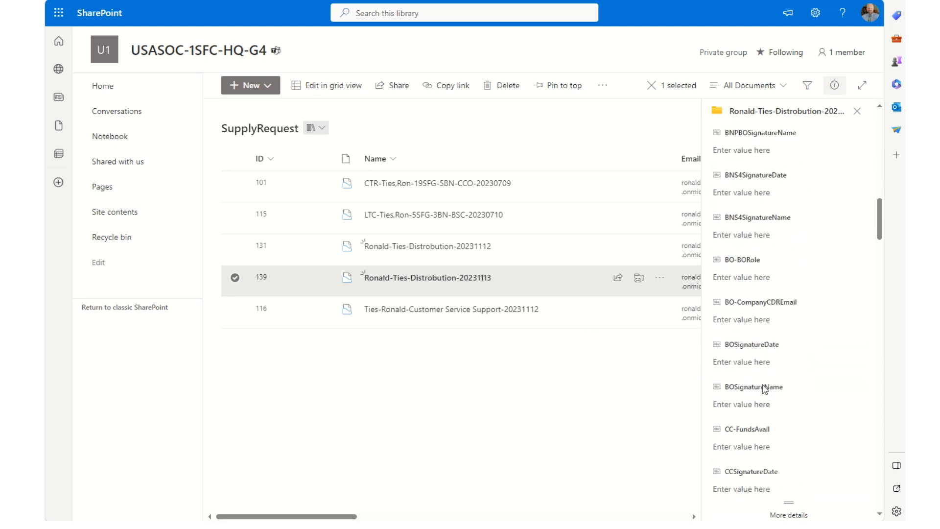
scroll(765, 389, "down", 2)
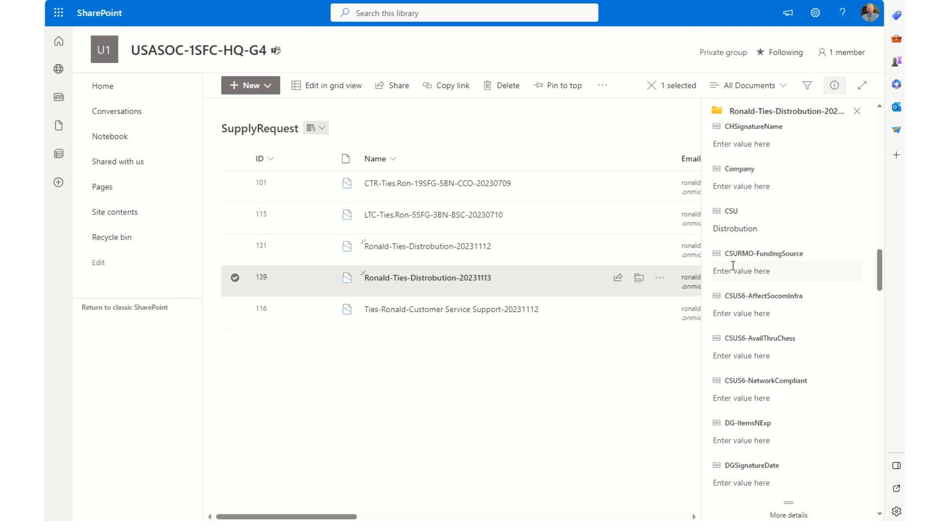
scroll(775, 301, "down", 6)
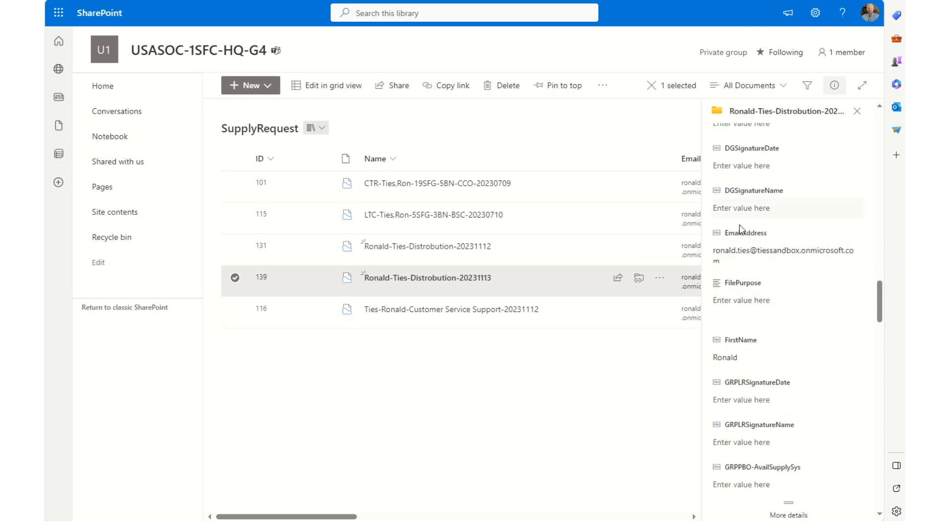
scroll(751, 330, "down", 10)
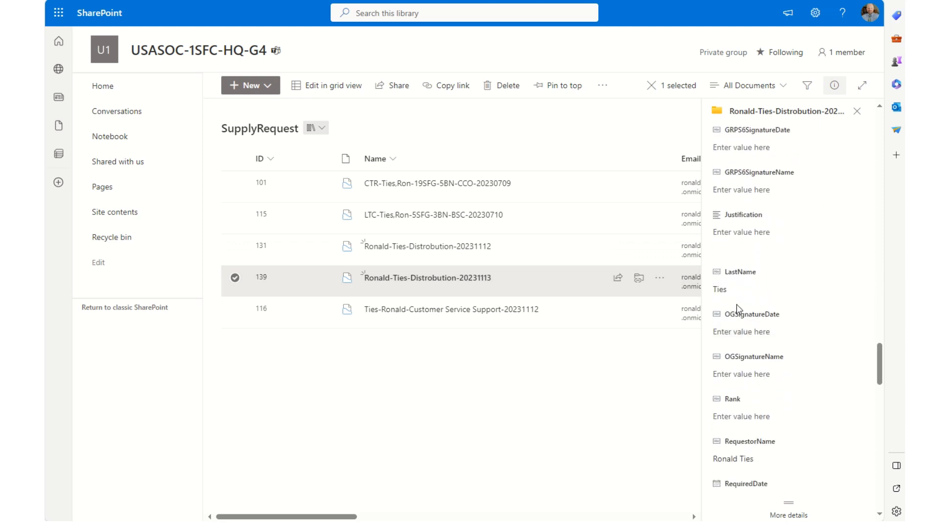
scroll(780, 358, "down", 1)
scroll(780, 358, "down", 2)
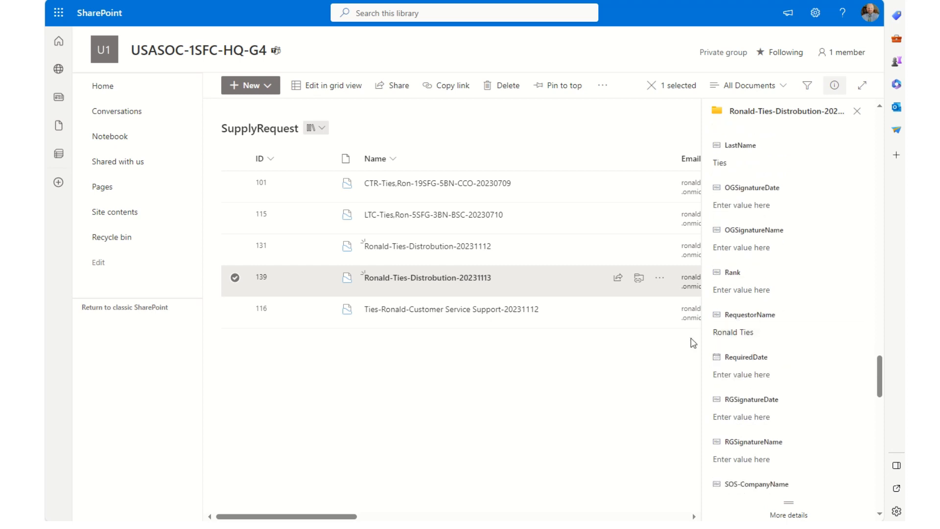
scroll(785, 384, "down", 6)
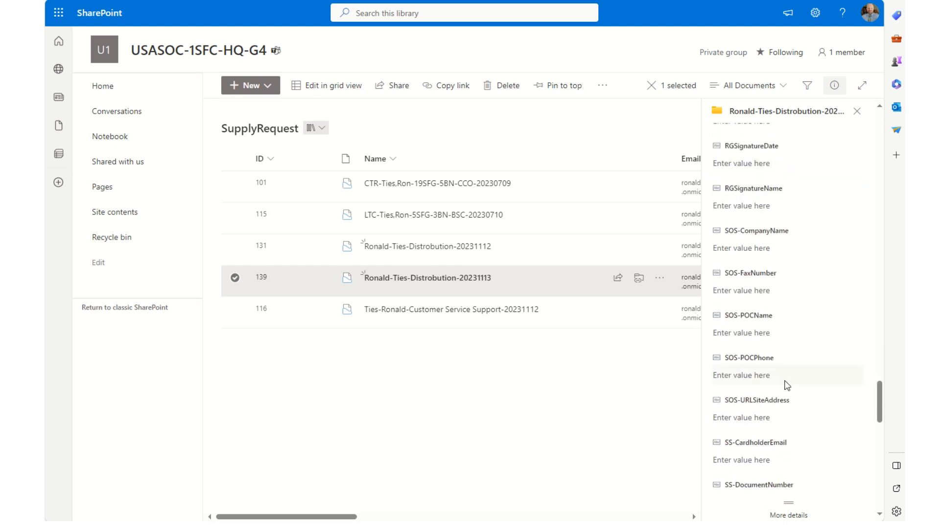
scroll(786, 385, "down", 7)
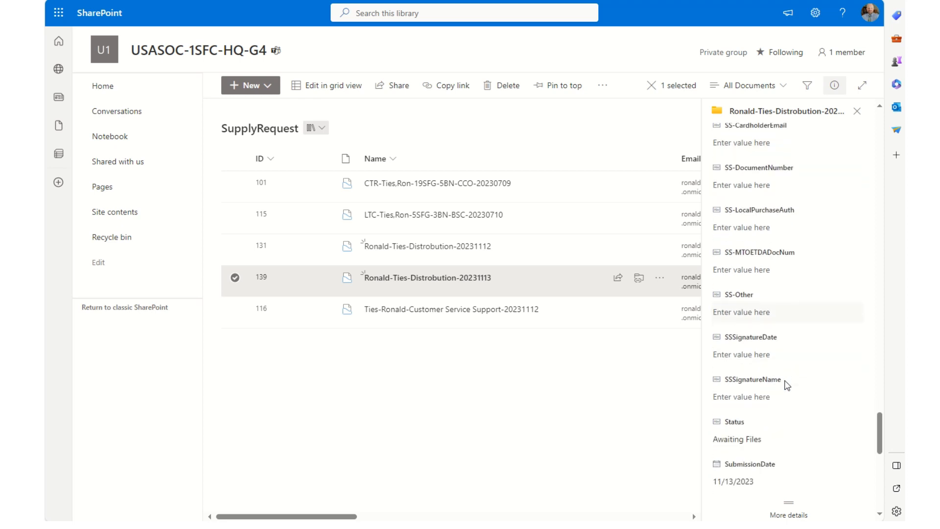
scroll(787, 385, "down", 4)
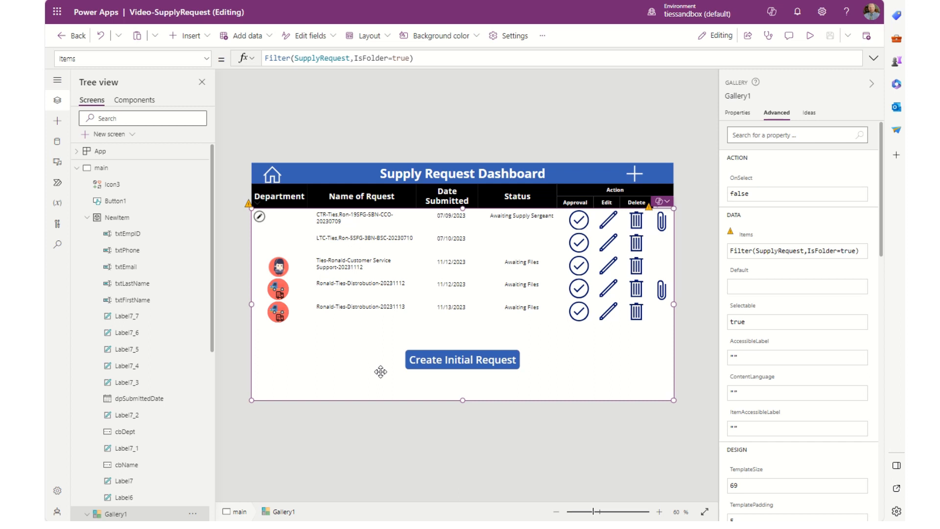
Add a blank container to the main screen and stretch it from the top-left to cover the whole screen
left_click(99, 171)
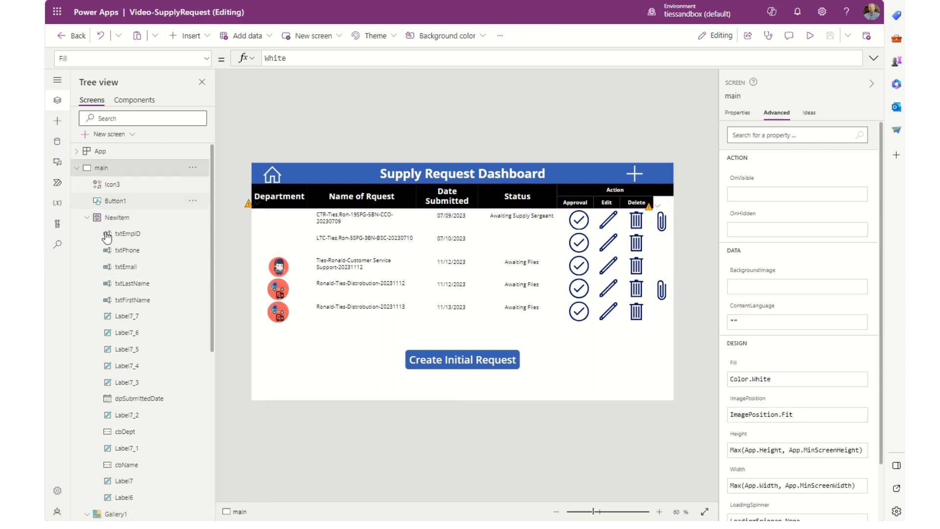
left_click(87, 217)
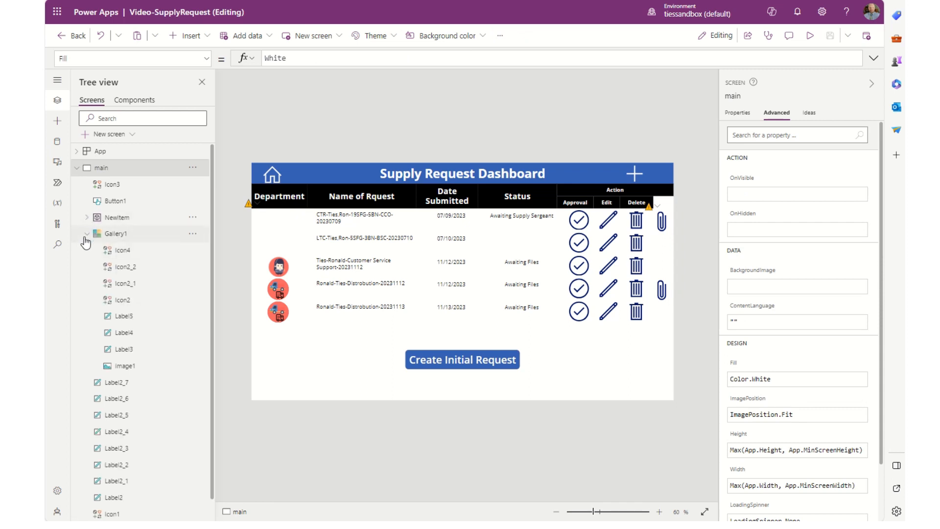
left_click(87, 234)
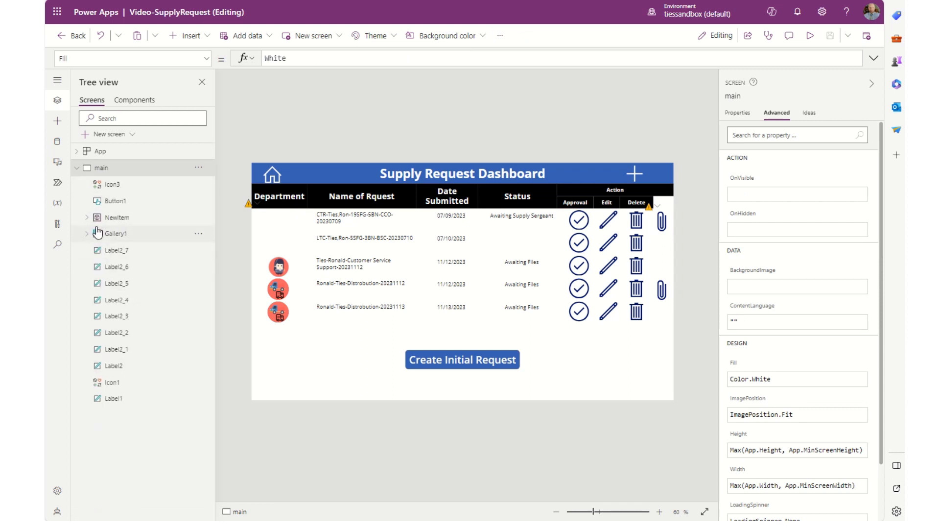
left_click(209, 39)
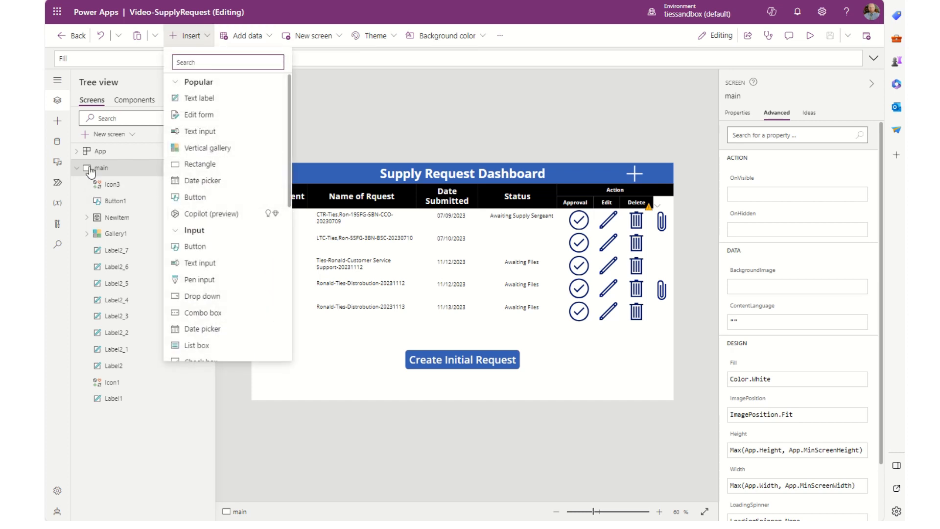
scroll(194, 247, "down", 4)
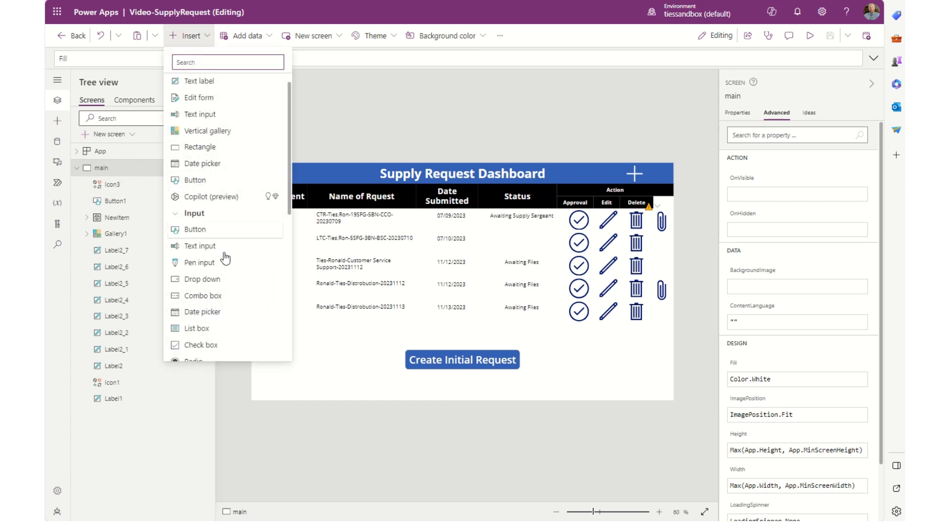
scroll(226, 258, "down", 3)
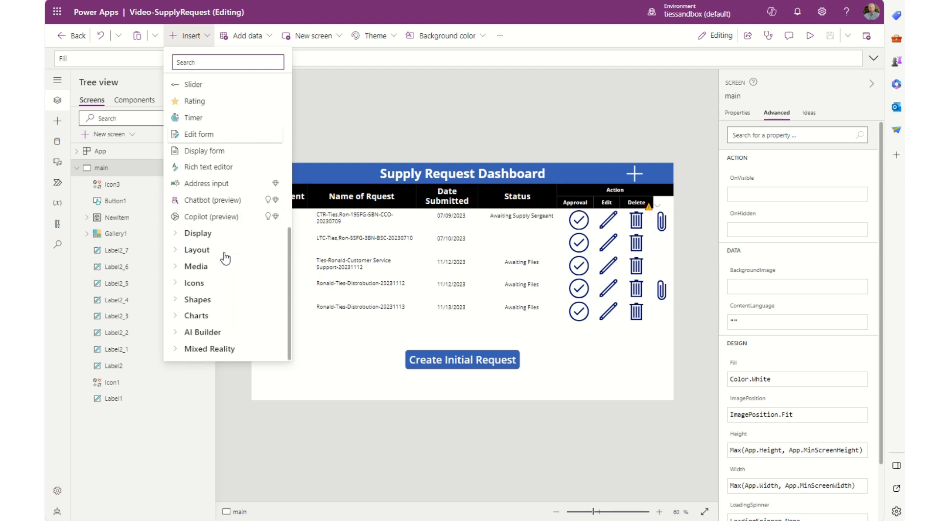
left_click(176, 253)
scroll(197, 273, "down", 3)
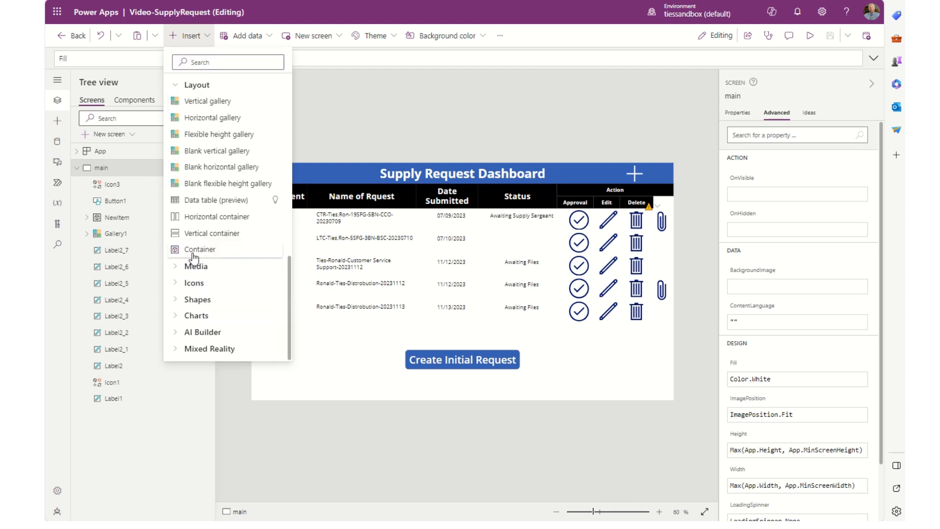
left_click(196, 250)
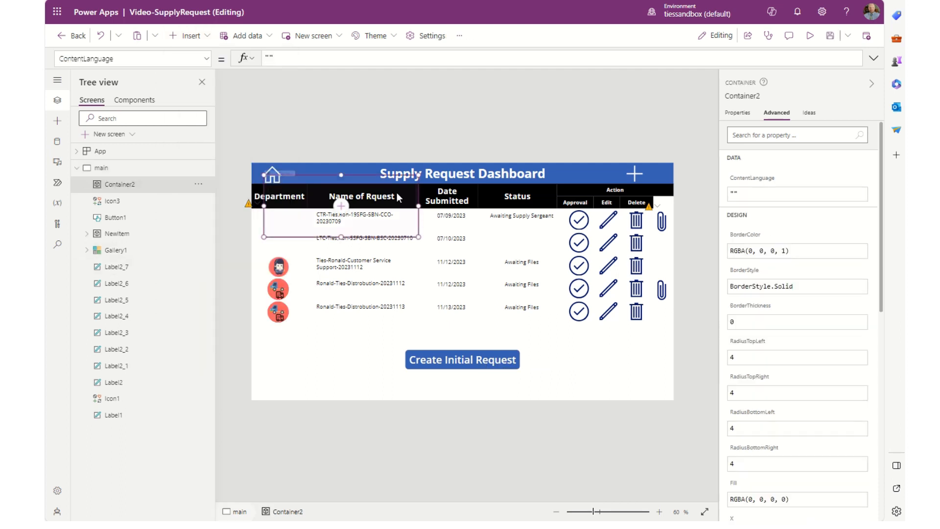
left_click_drag(360, 194, 295, 156)
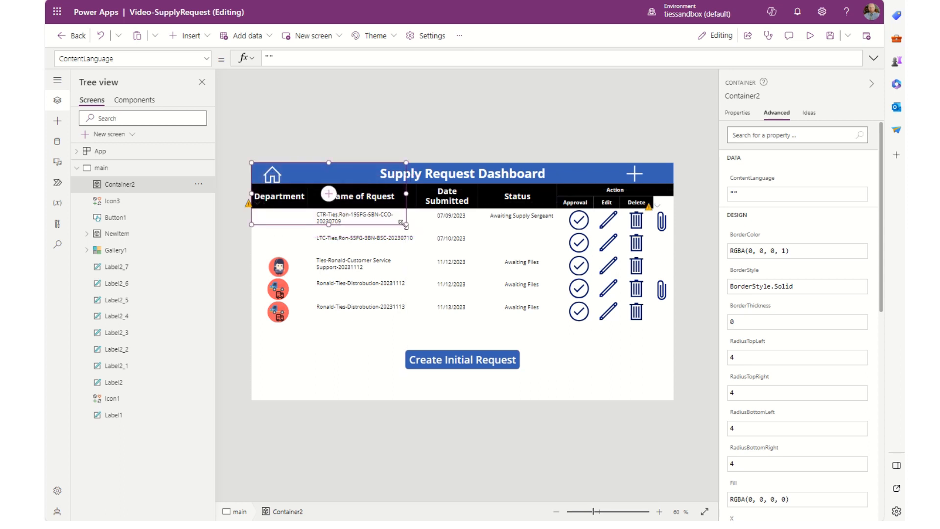
left_click_drag(437, 241, 698, 418)
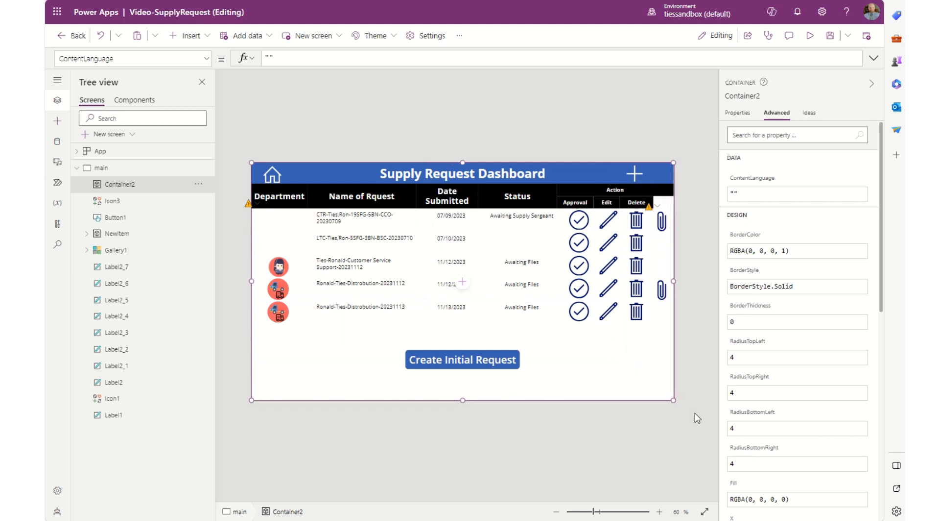
Give Container2 a light grey fill so it hides the dashboard
left_click(738, 113)
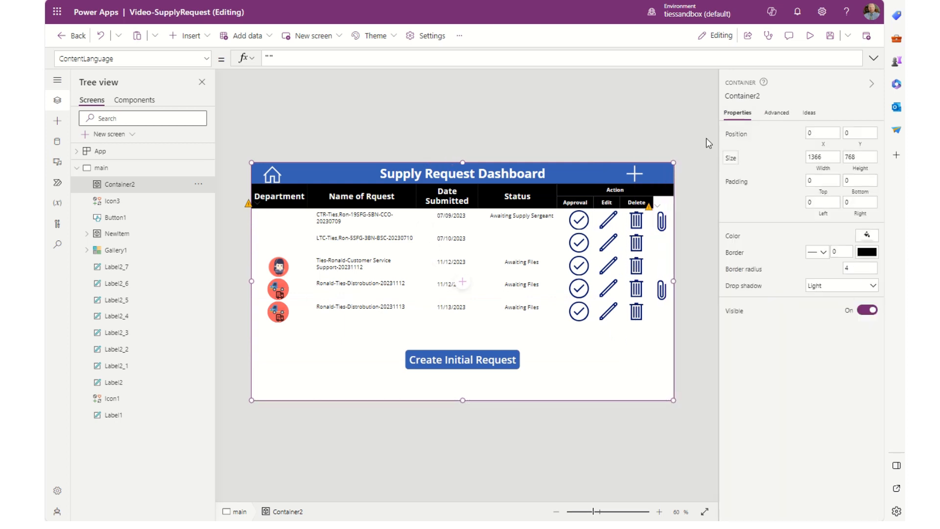
left_click(868, 235)
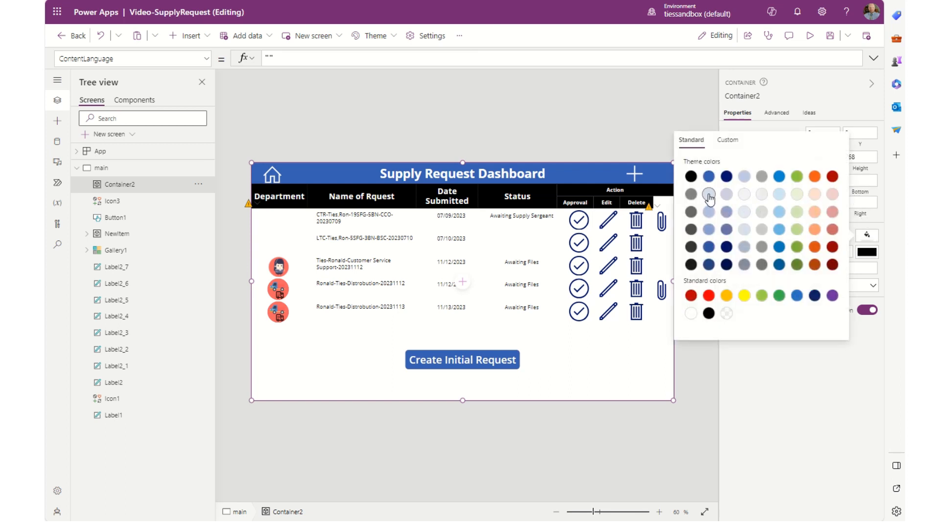
left_click(762, 196)
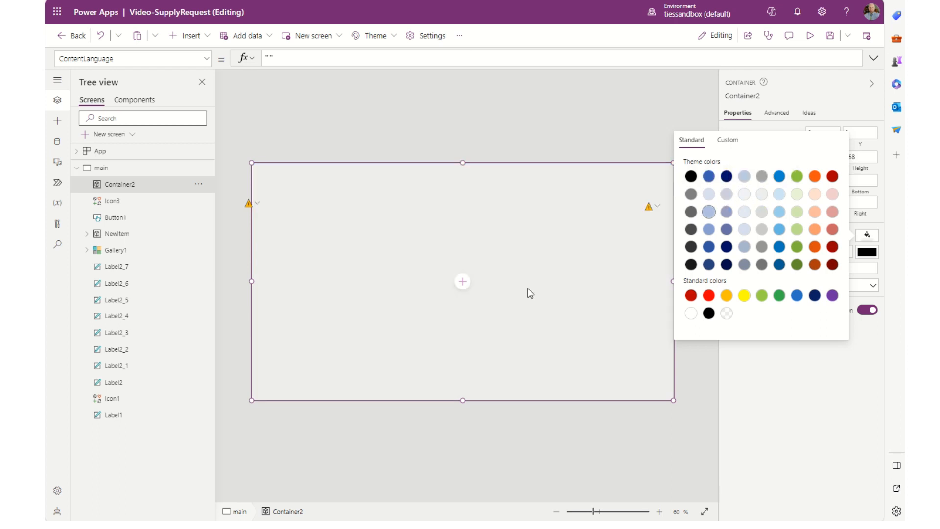
left_click(210, 47)
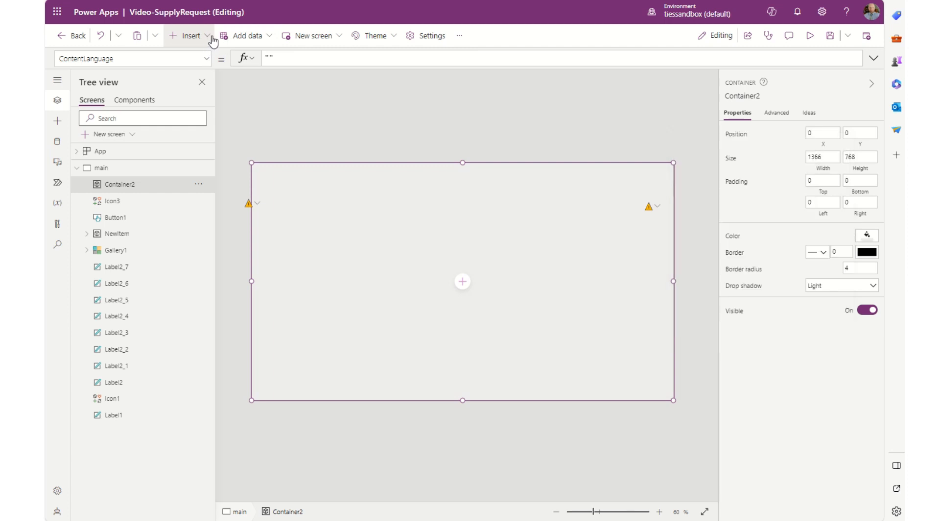
left_click(210, 47)
Add a label along the container's top edge with text "Request: "&Gallery1.Selected.Title
left_click(196, 63)
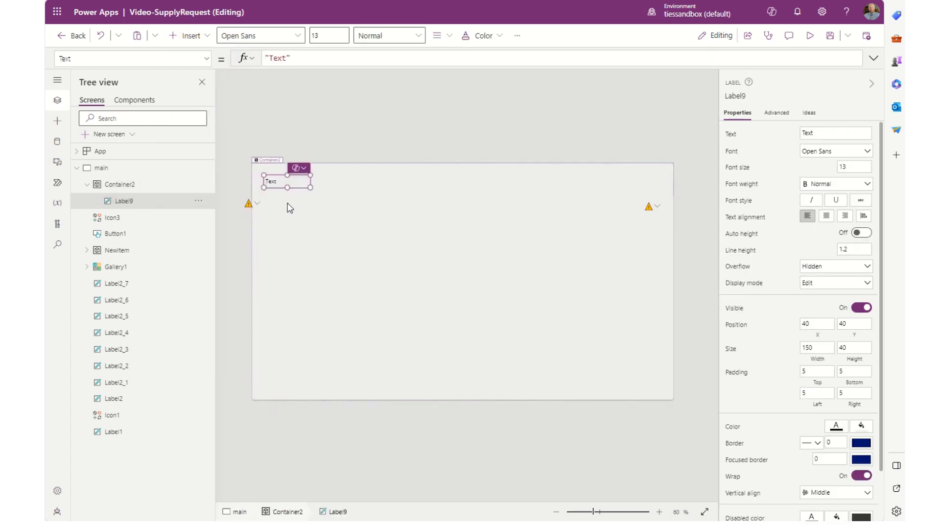
left_click_drag(296, 181, 681, 185)
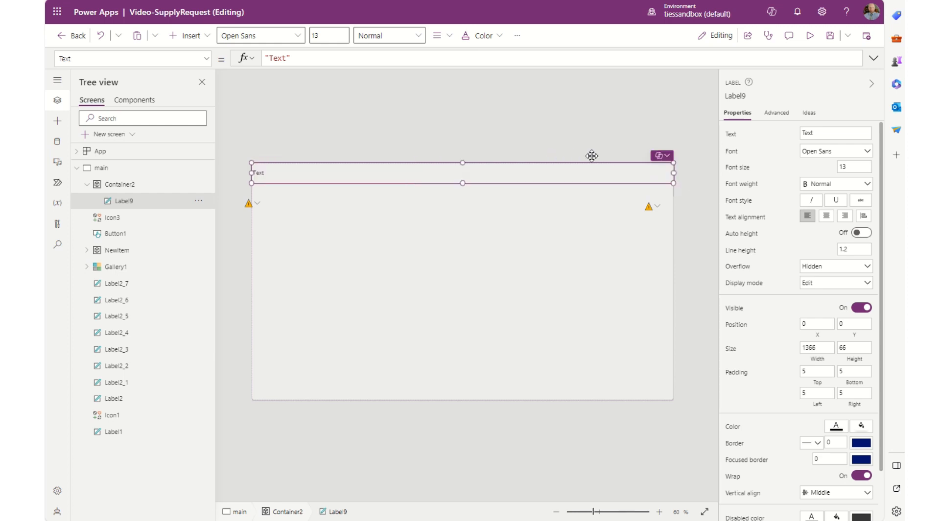
double_click(277, 58)
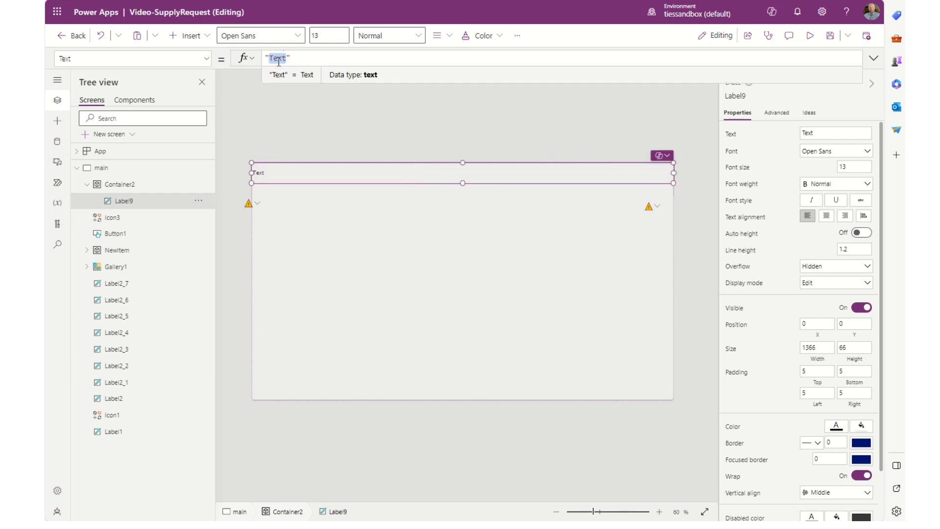
type("R")
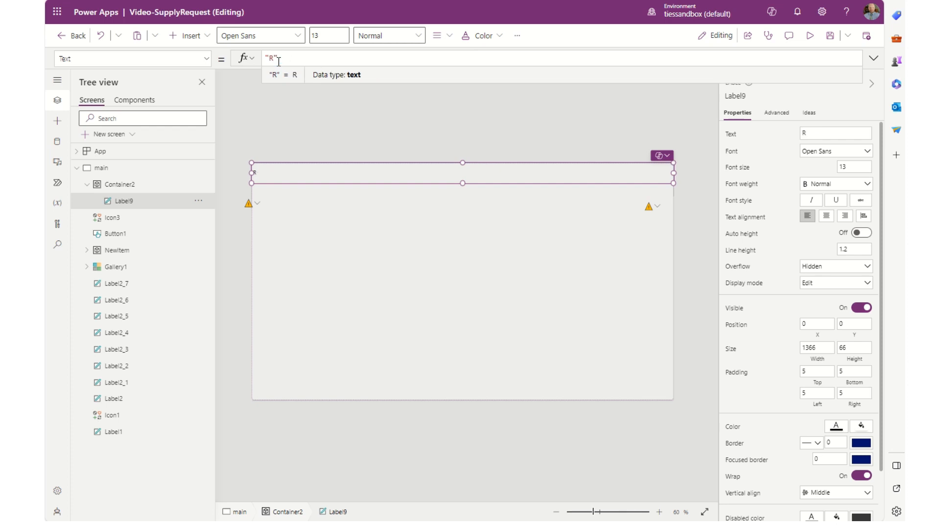
type("equ")
key("BackSpace")
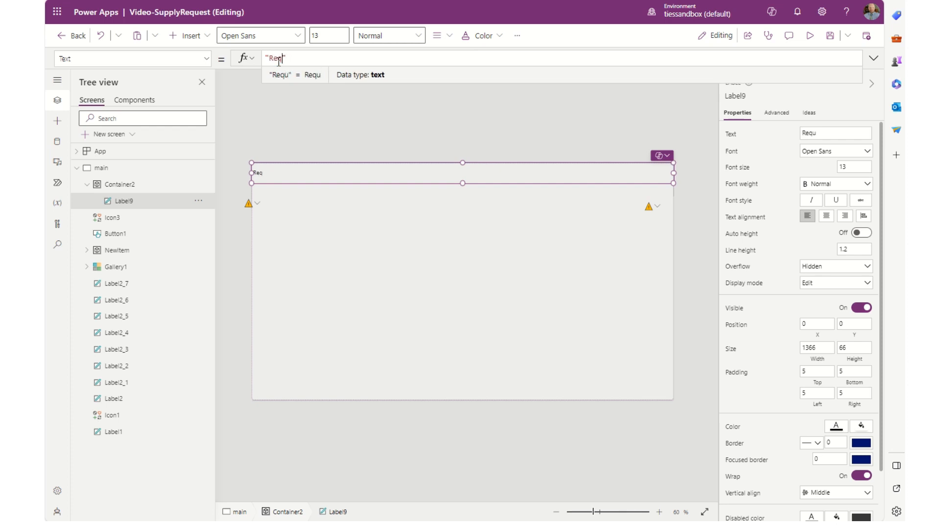
type("uest")
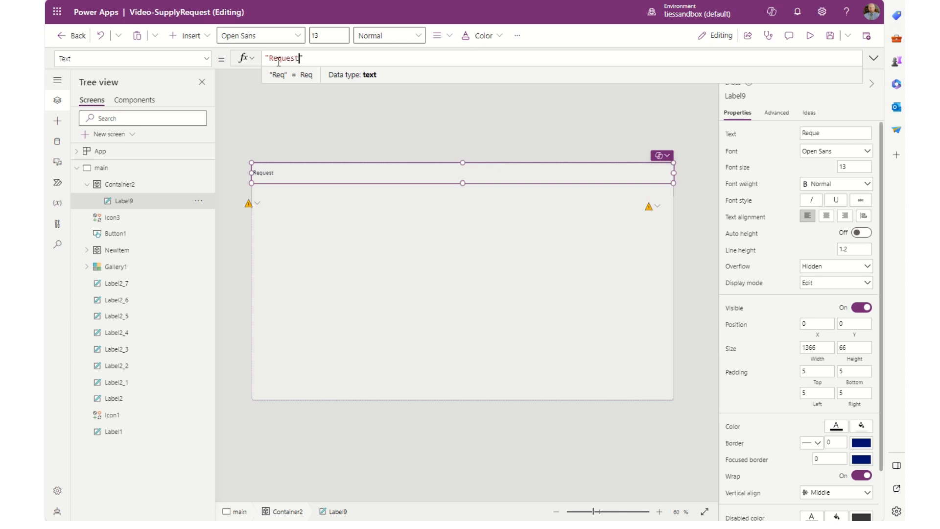
type(":  \"")
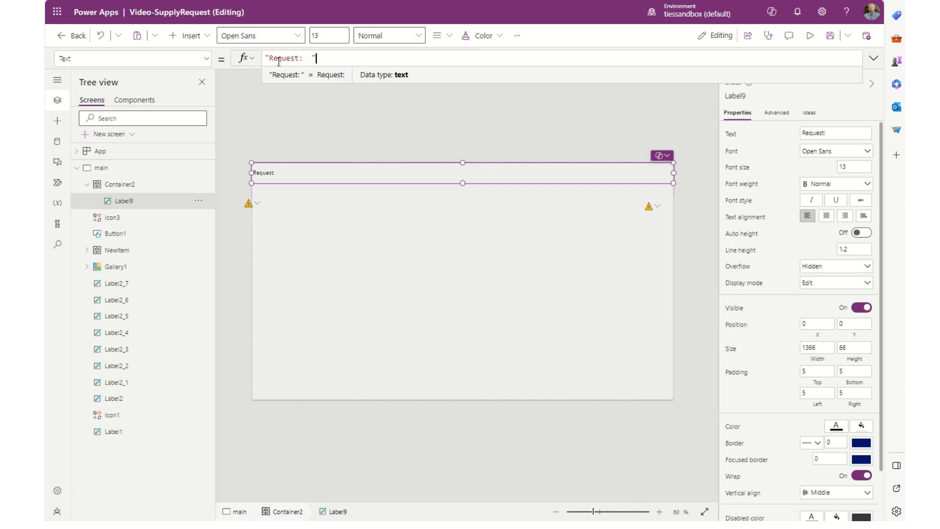
type("&")
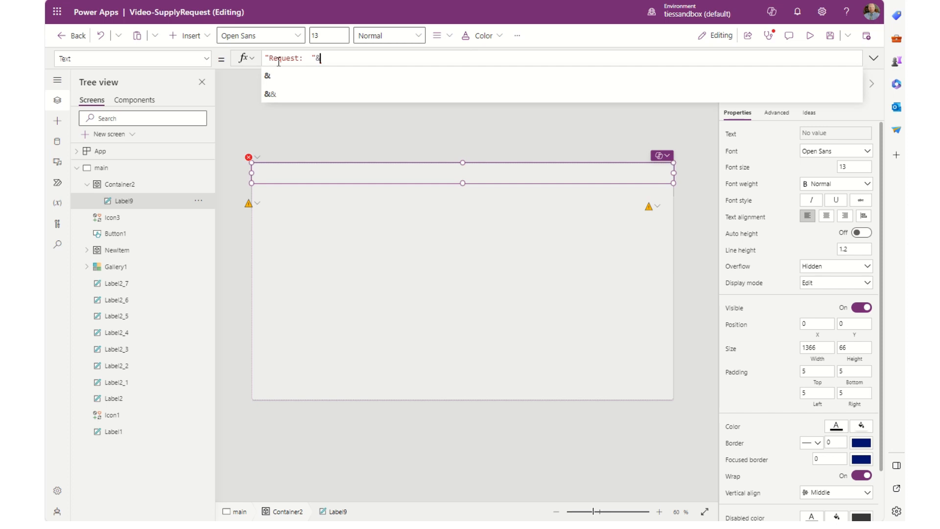
type("Gallery1.")
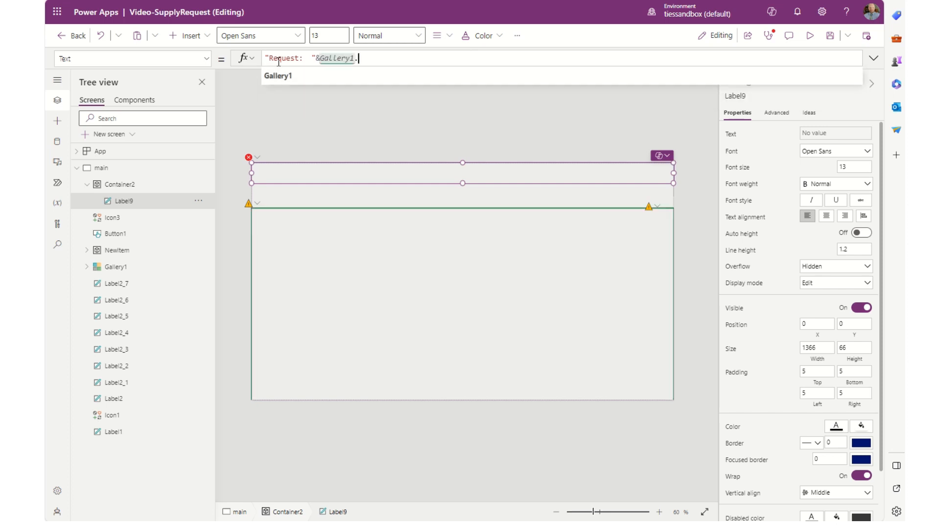
type("Selected")
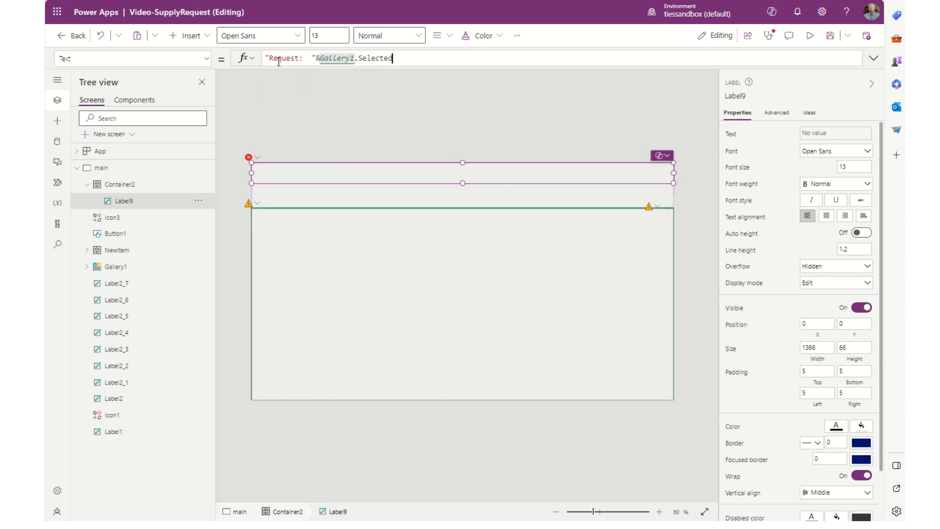
type(".")
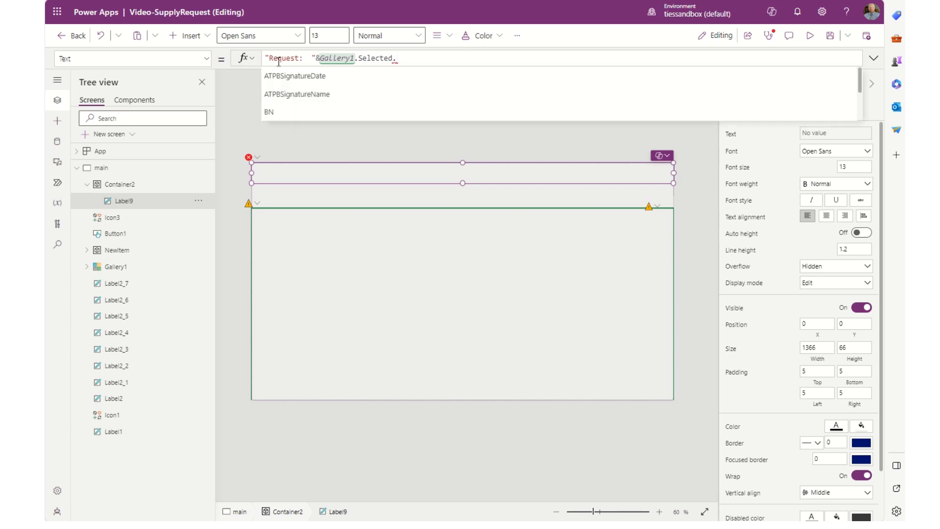
type("Title")
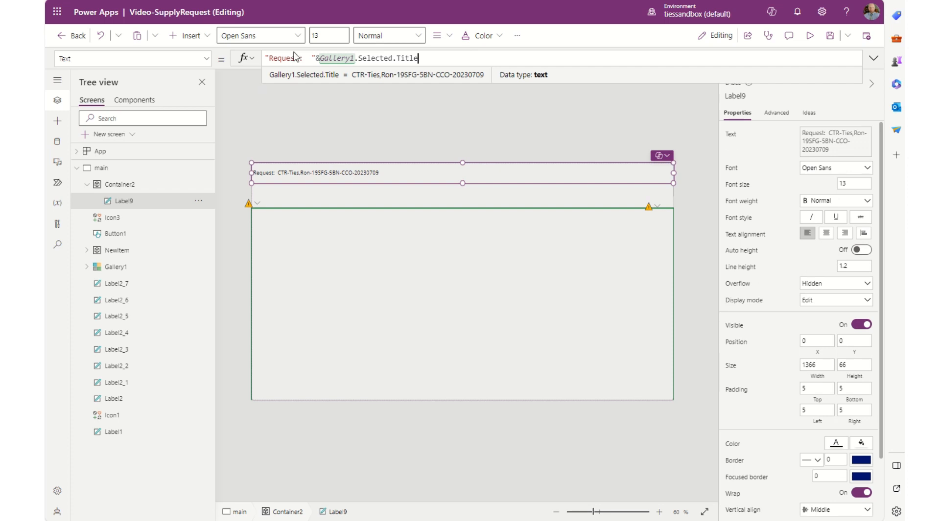
Style the header label as 30 pt bold centered white text on a blue background
left_click(328, 32)
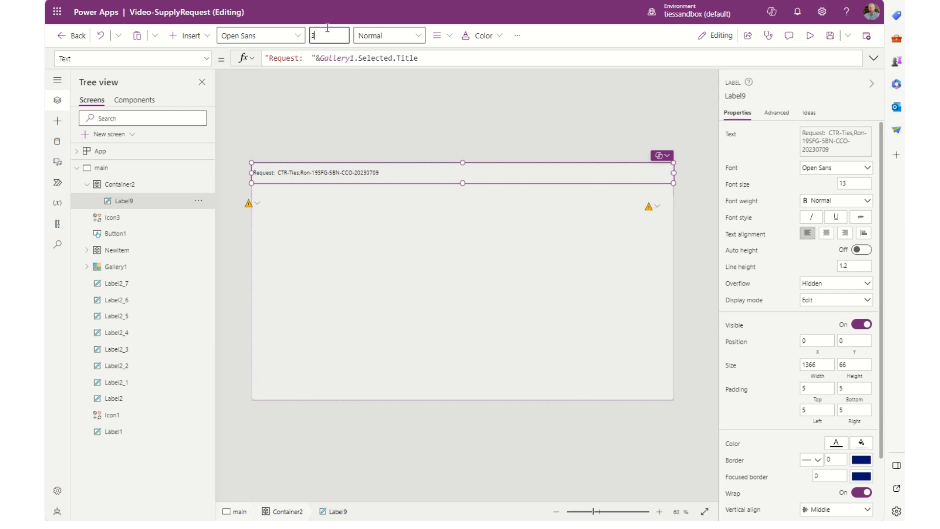
type("30")
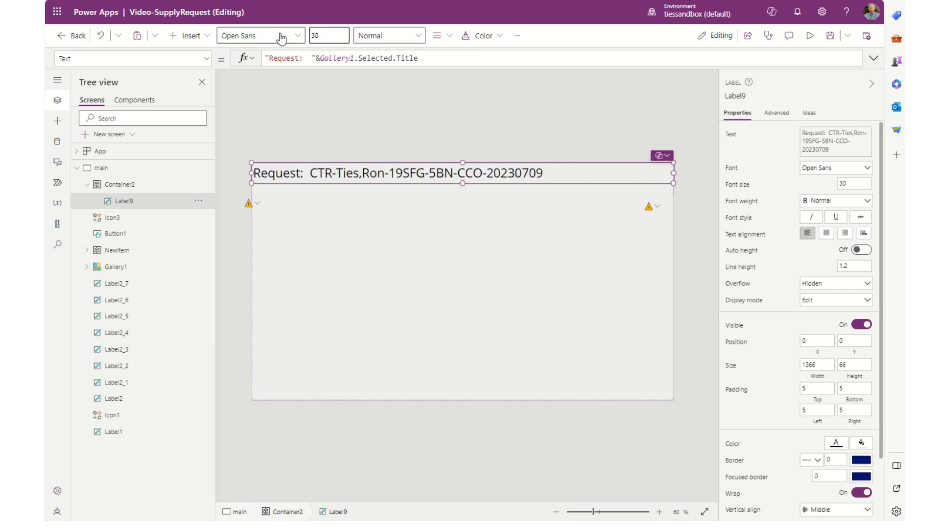
left_click(441, 36)
left_click(469, 75)
left_click(419, 36)
left_click(393, 54)
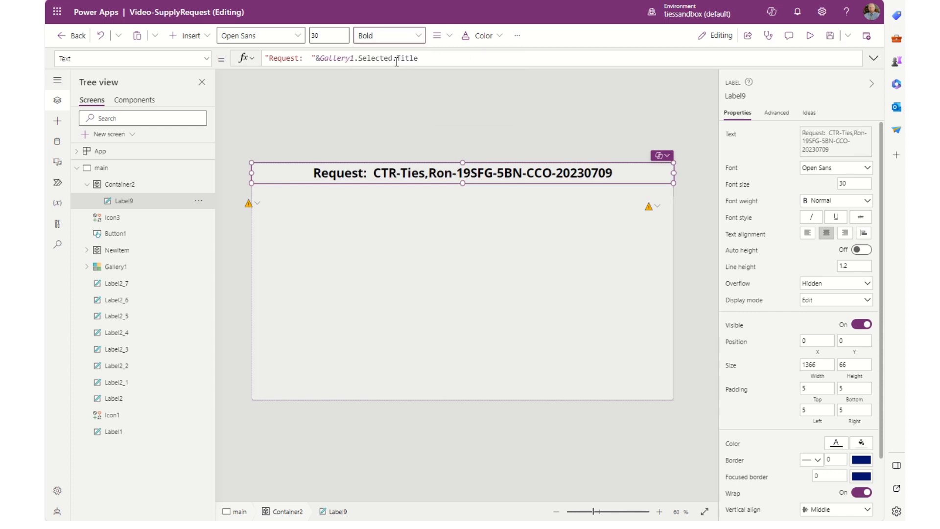
left_click(518, 36)
left_click(538, 63)
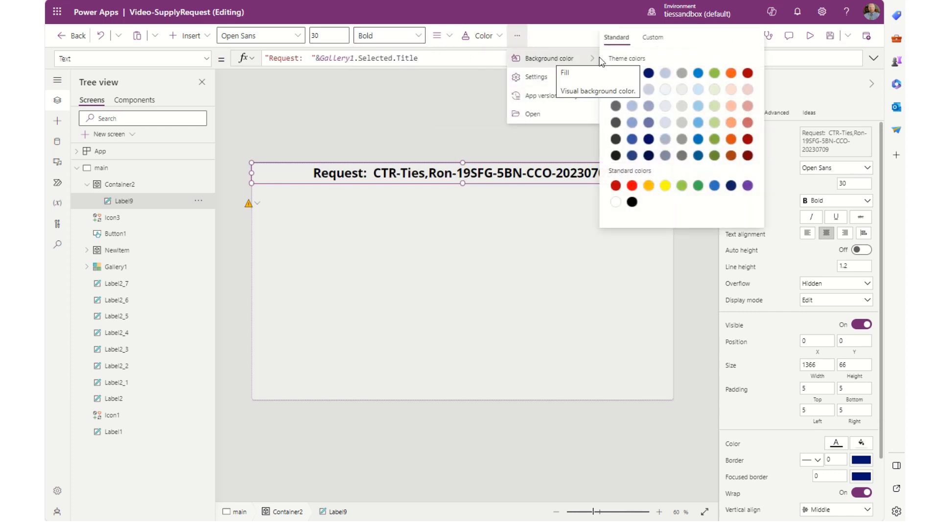
left_click(633, 75)
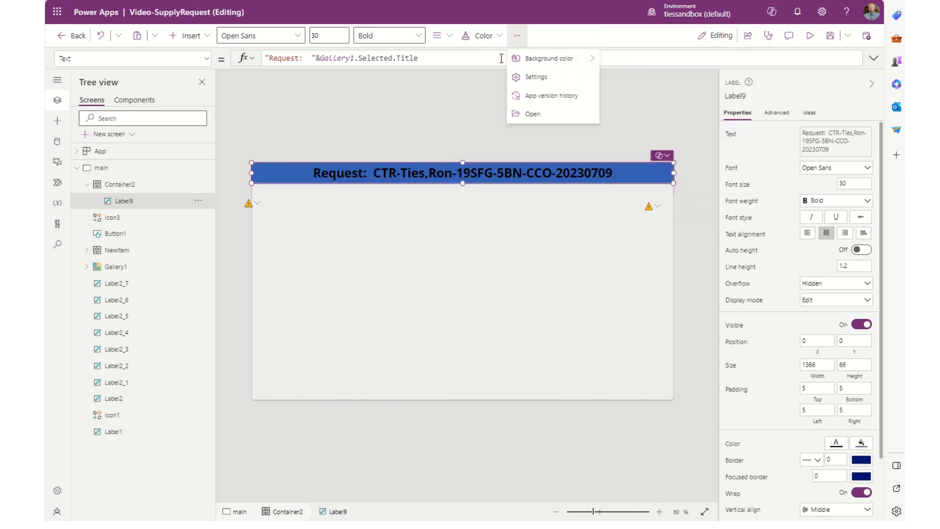
left_click(485, 36)
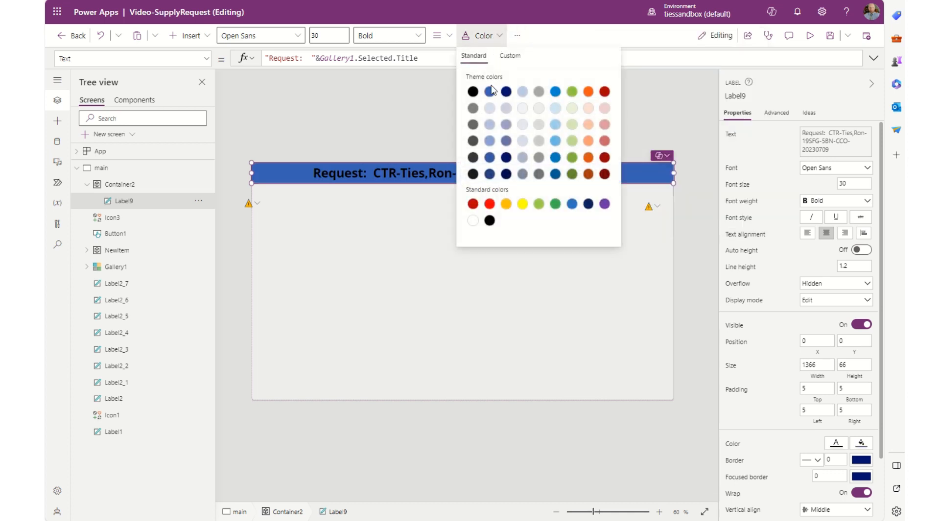
left_click(473, 220)
left_click(410, 286)
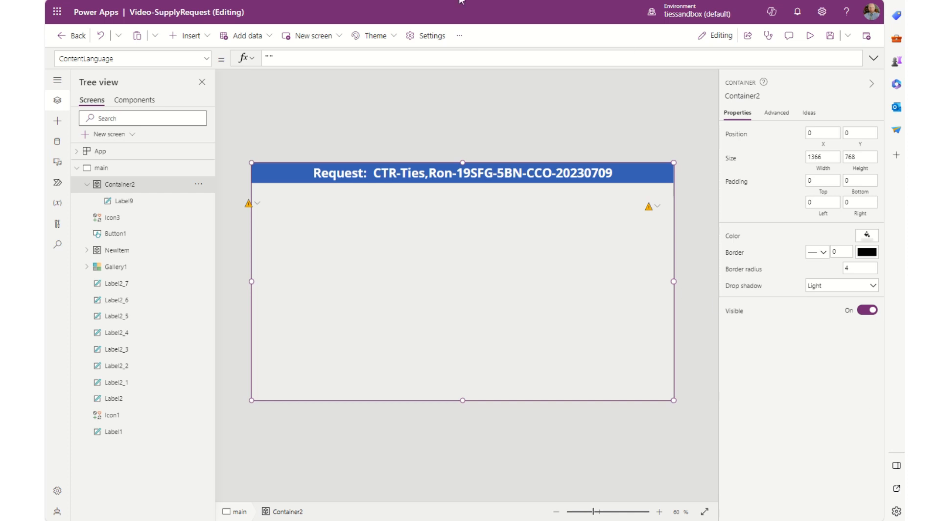
Insert a blank horizontal gallery and size it into a full-width strip below the header
left_click(201, 38)
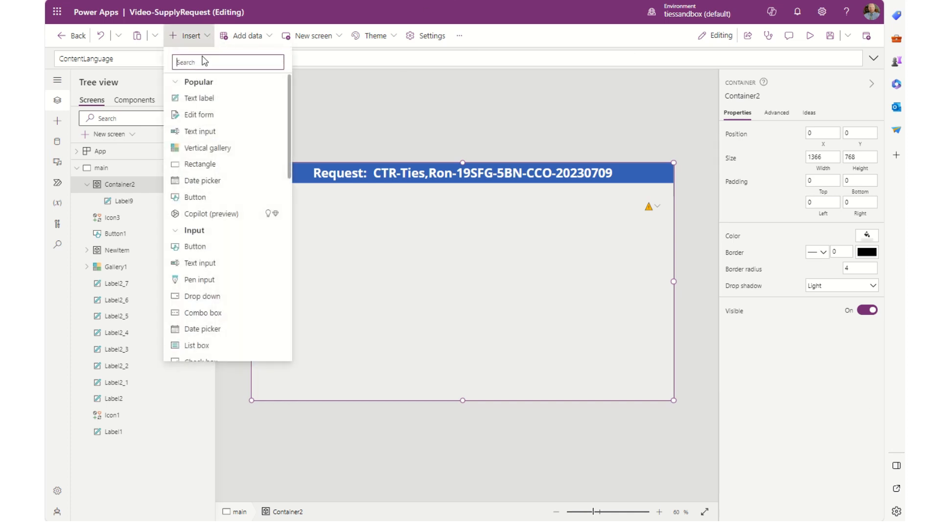
scroll(194, 317, "down", 5)
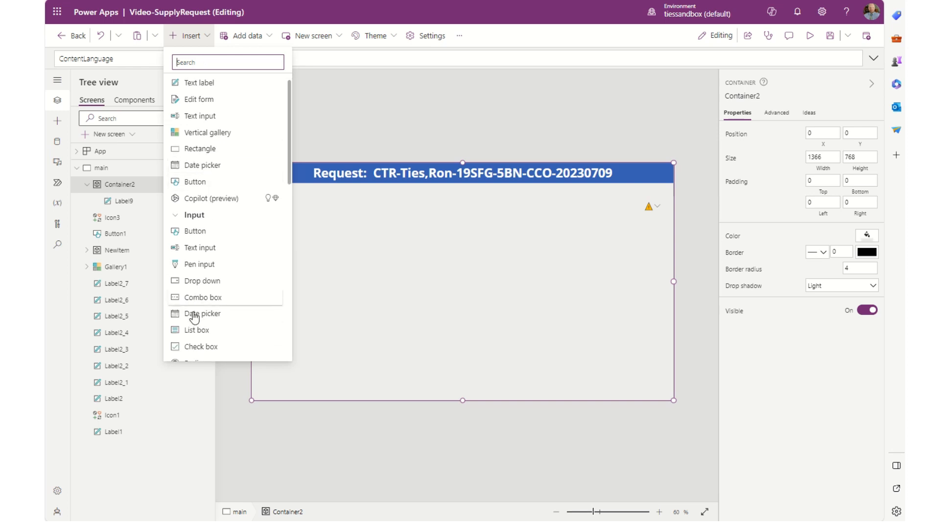
scroll(194, 318, "down", 3)
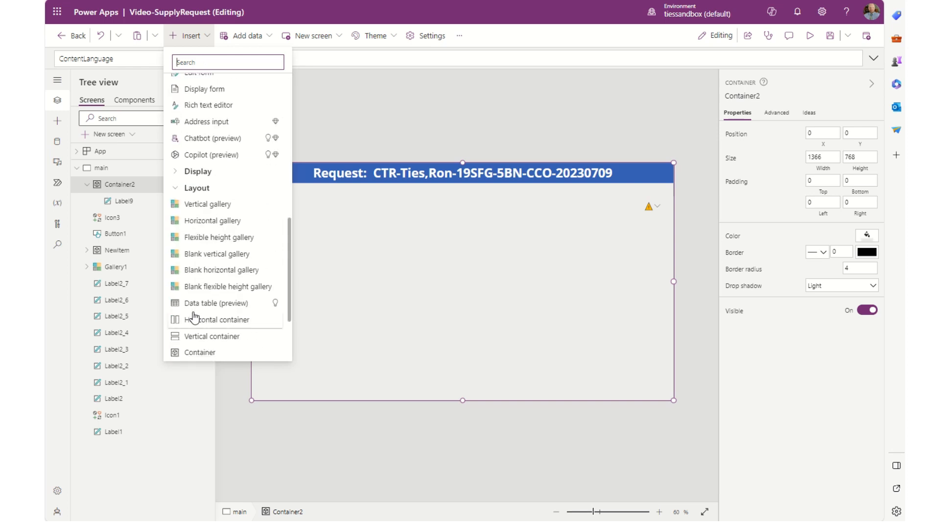
left_click(202, 271)
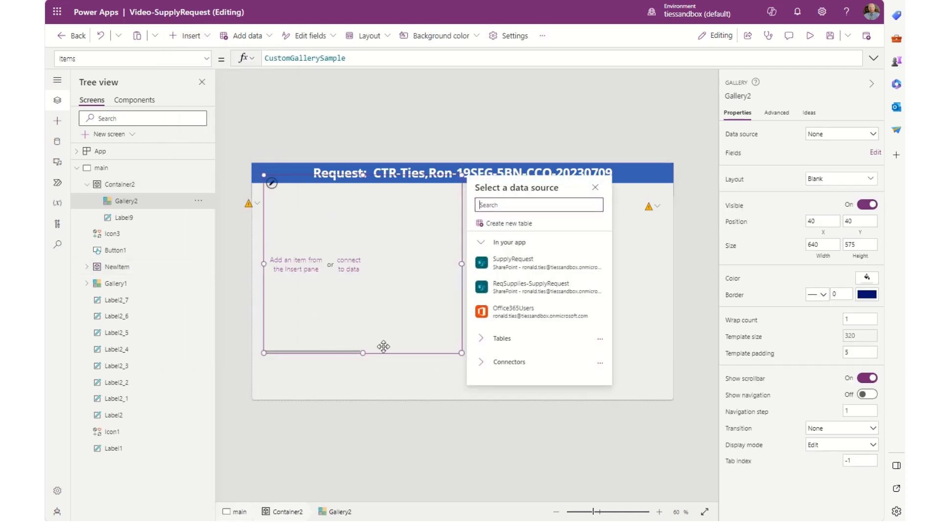
left_click_drag(461, 354, 675, 201)
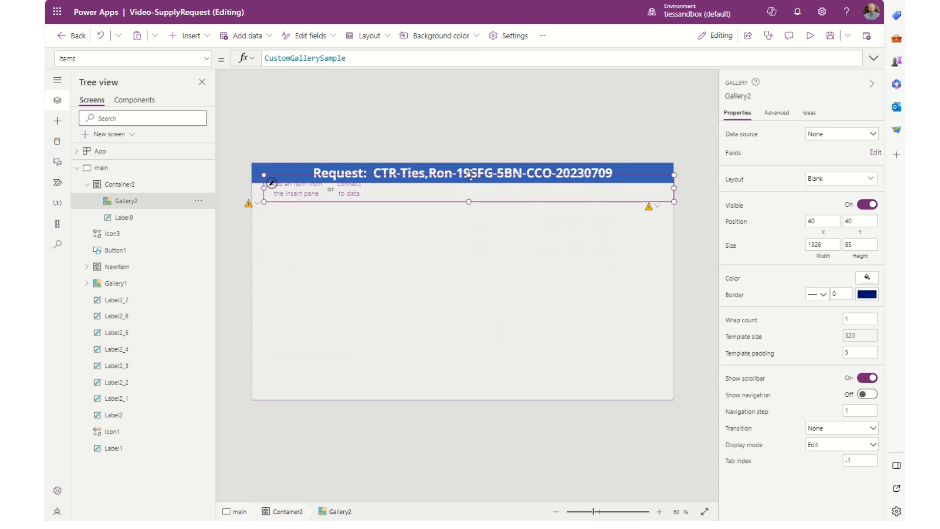
left_click_drag(468, 176, 469, 183)
left_click_drag(264, 201, 235, 203)
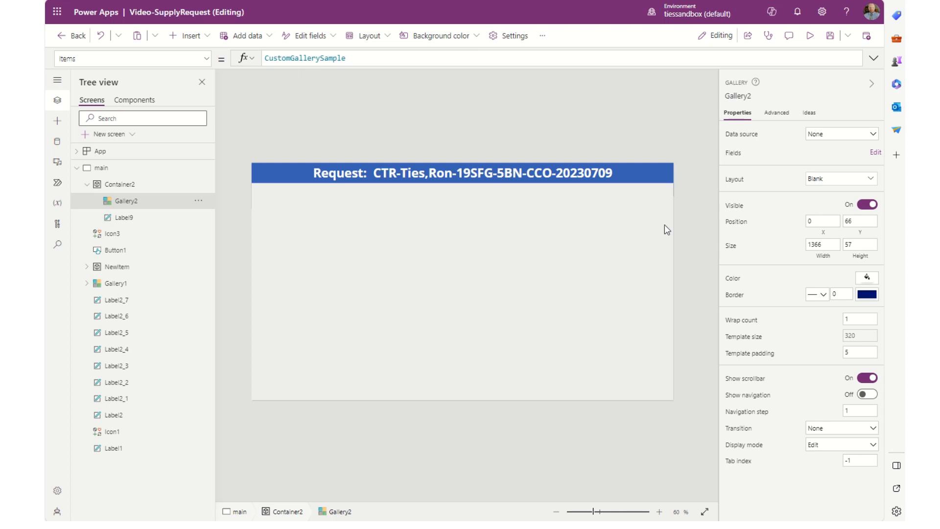
Replace Gallery2's Items sample data with the pasted five-section Table formula
left_click(397, 198)
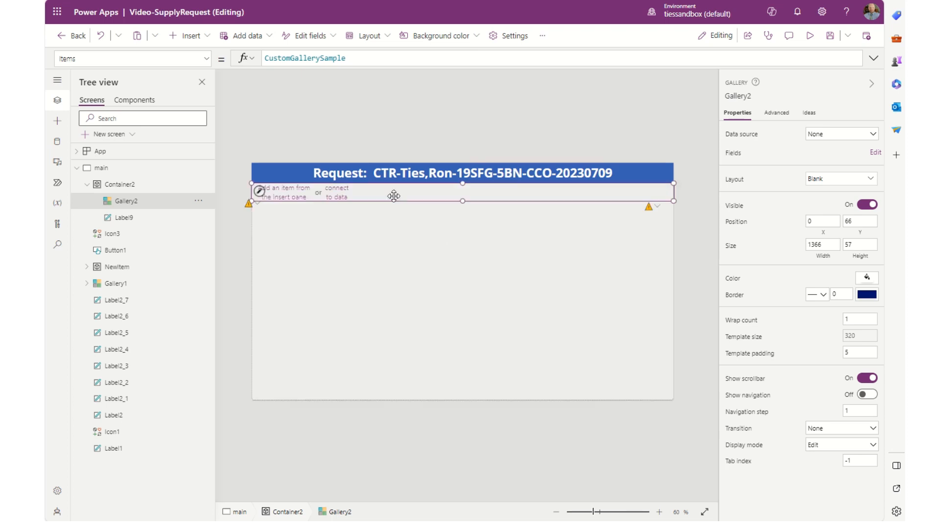
triple_click(373, 59)
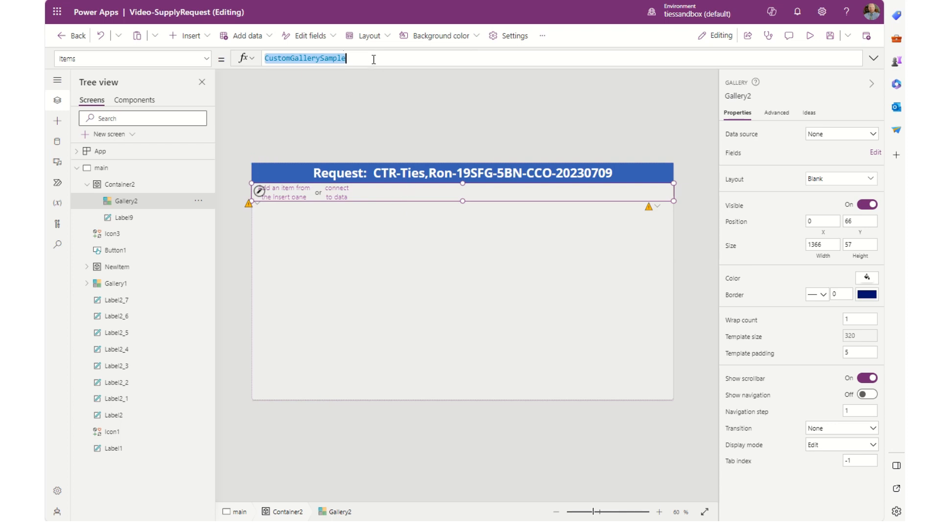
type("Table({id:1,label:\"Requestor Info\"},{id:2,label:\"Source of Supply/Service\"},{id:3,label:\"Requested Supplies and Equipment\"},{id:4,label:\"Additional Questions\"},{id:5,label:\"Supporting Documents\"})")
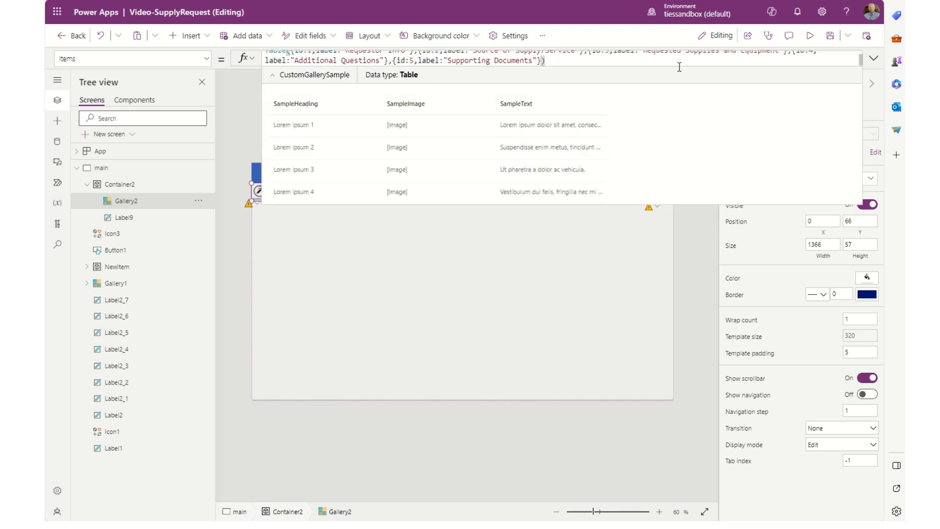
left_click(871, 62)
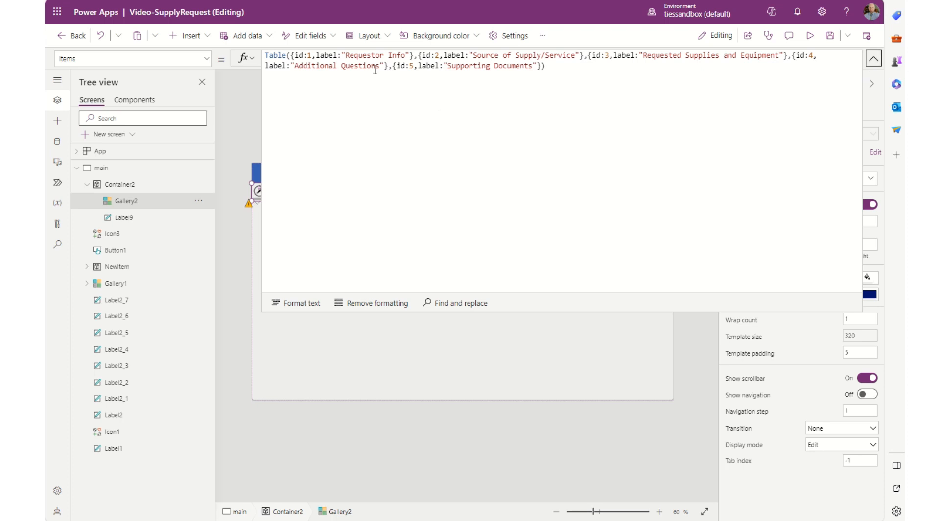
Reformat the Table formula so each of the five records and the closing parenthesis sits on its own line
left_click(294, 55)
key("shift+Return")
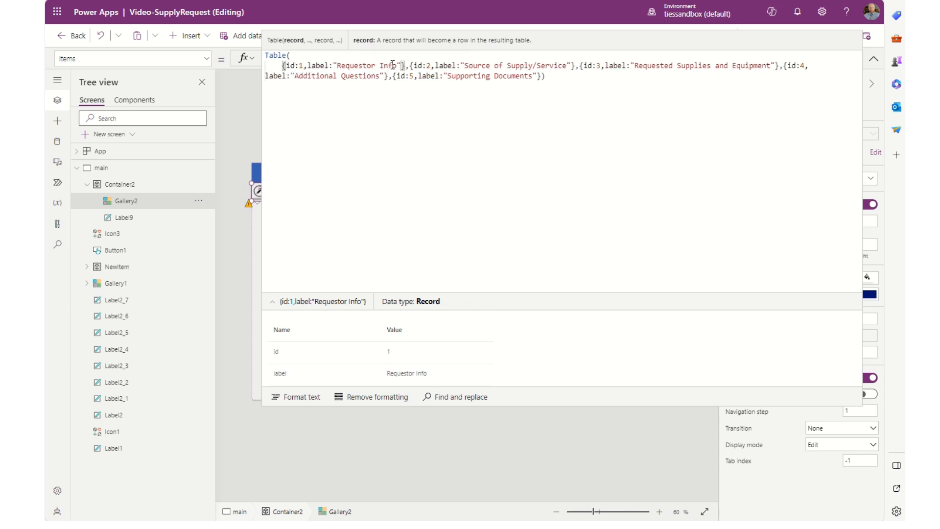
left_click(409, 66)
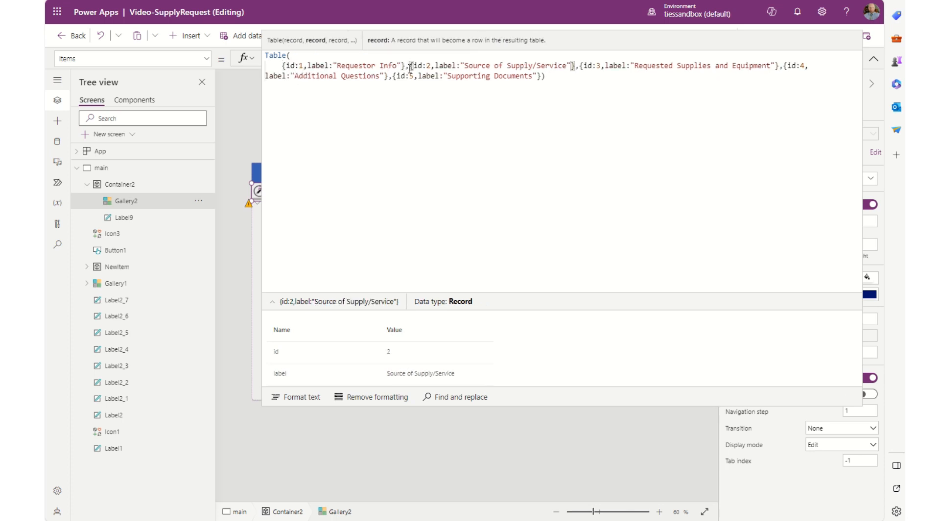
key("shift+Return")
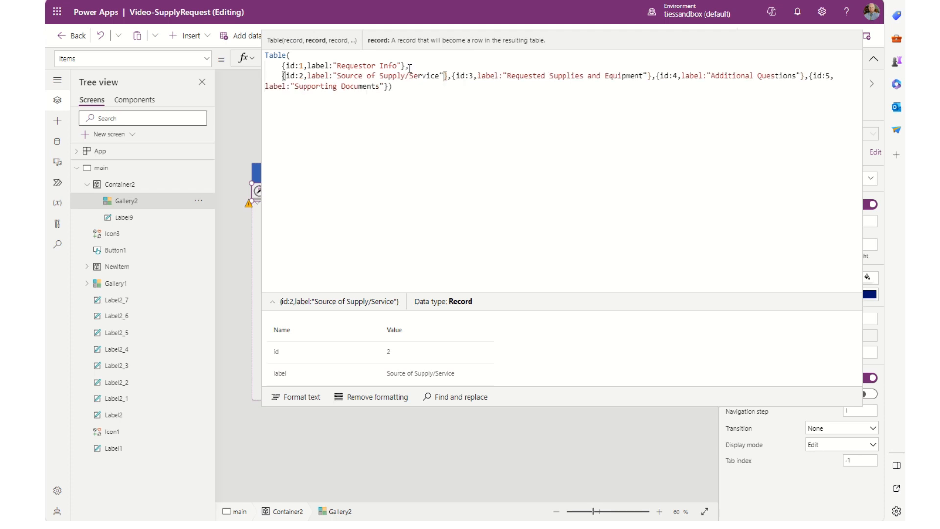
left_click(453, 75)
key("shift+Return")
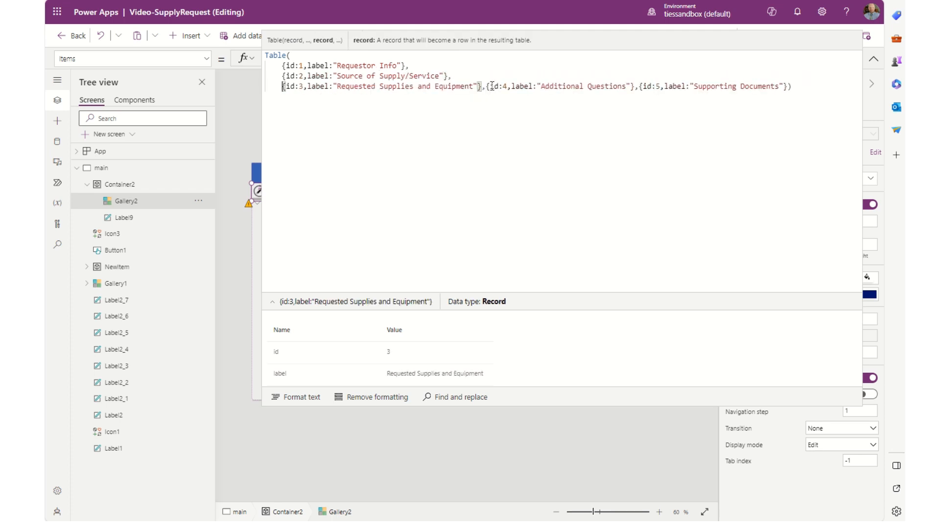
left_click(487, 86)
key("shift+Return")
left_click(435, 97)
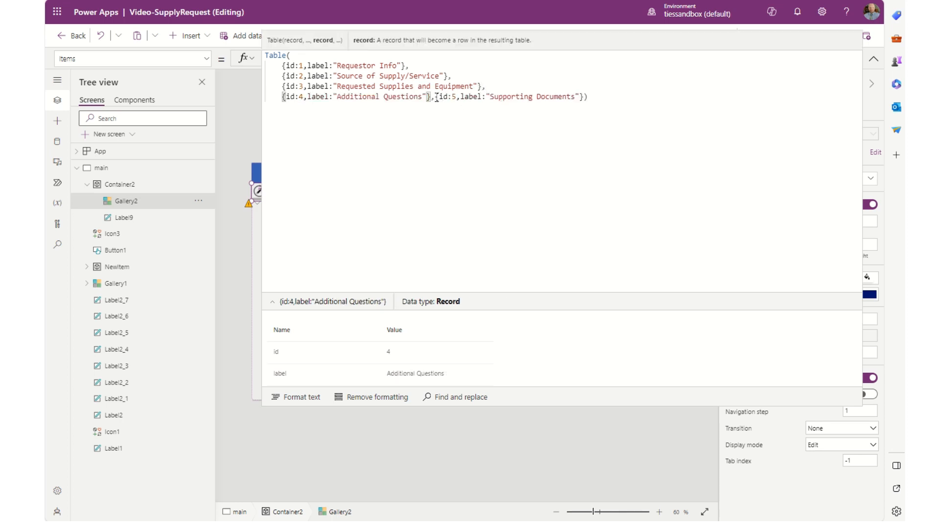
key("shift+Return")
left_click(432, 107)
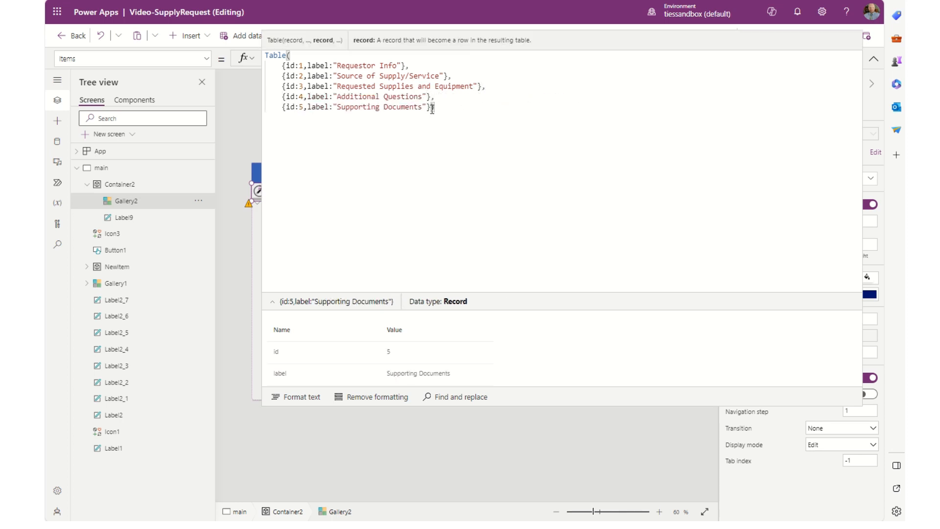
key("shift+Return")
key("BackSpace")
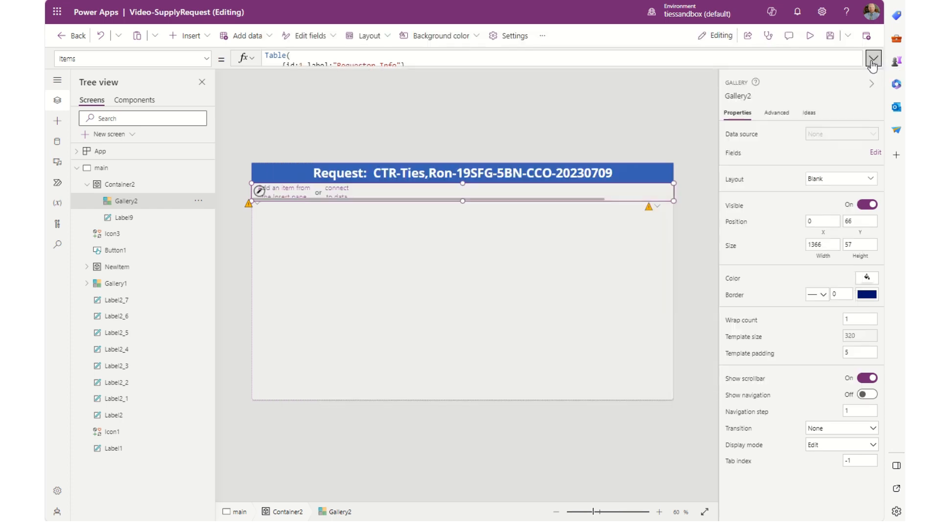
left_click(873, 61)
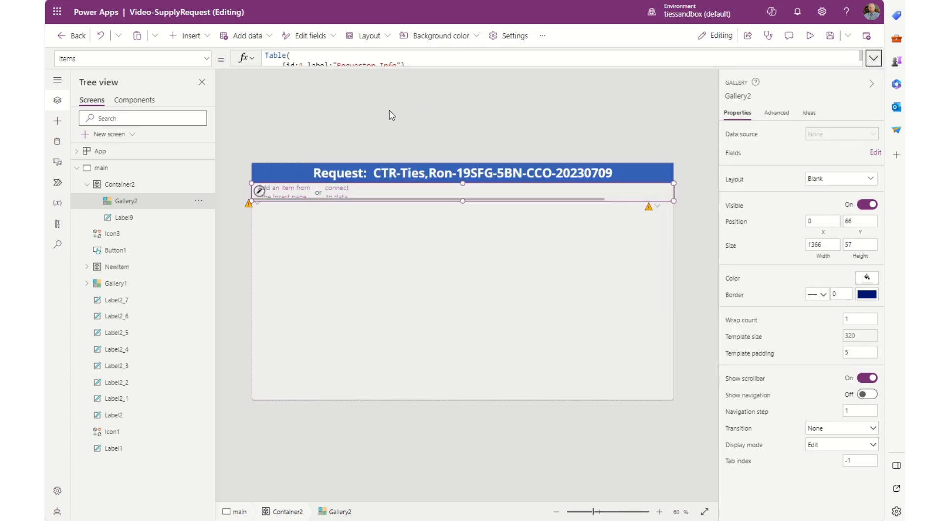
left_click(259, 191)
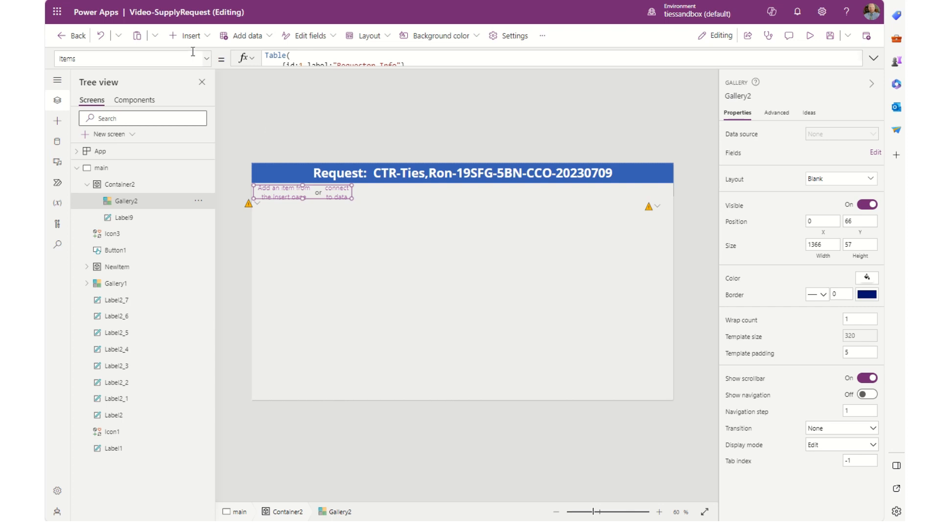
Add a button to the gallery template and move it to position 0, 0
left_click(192, 36)
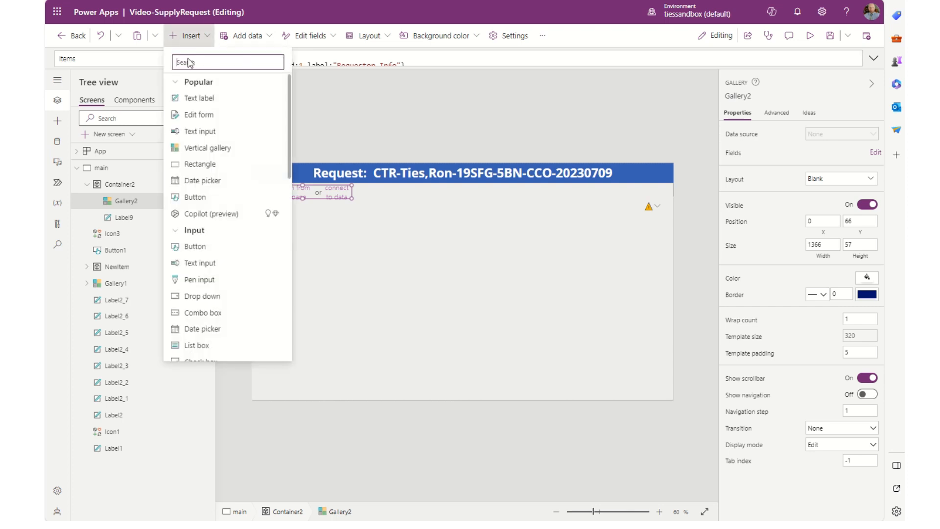
left_click(192, 196)
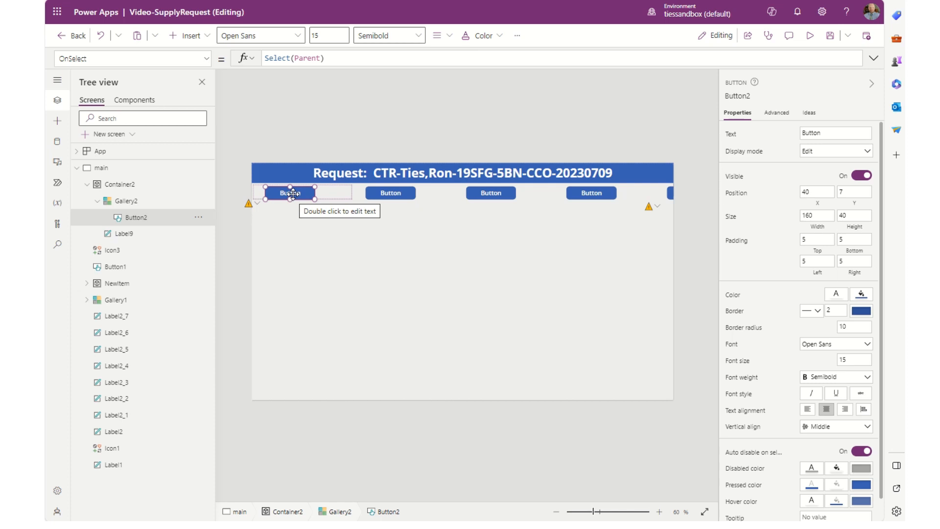
left_click_drag(291, 194, 279, 191)
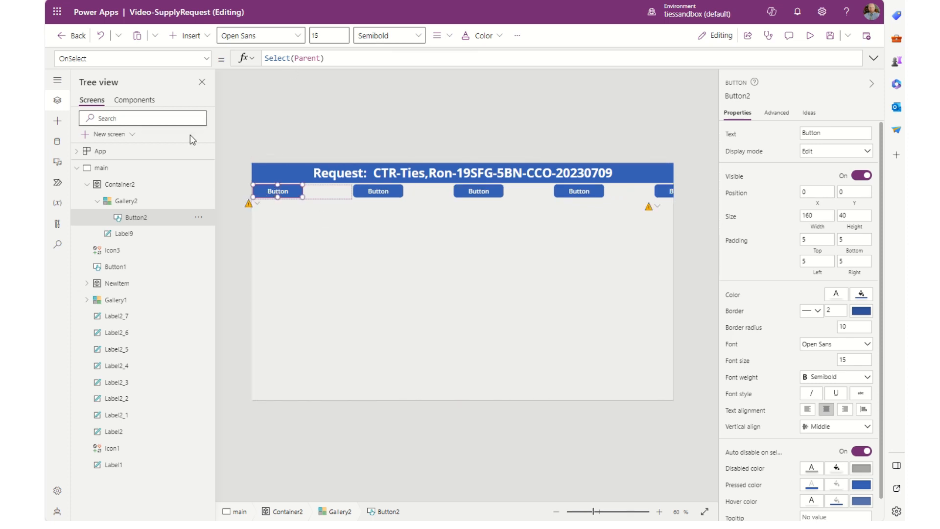
left_click(206, 59)
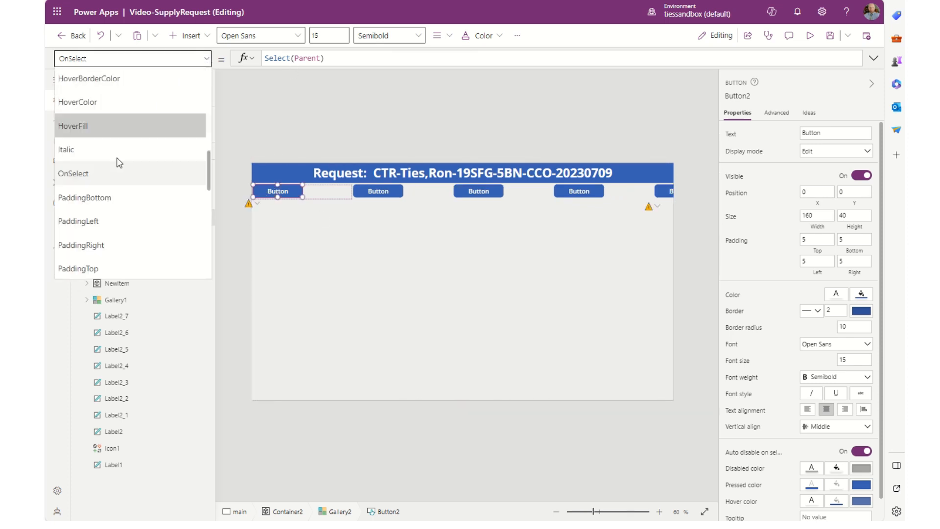
scroll(100, 193, "down", 3)
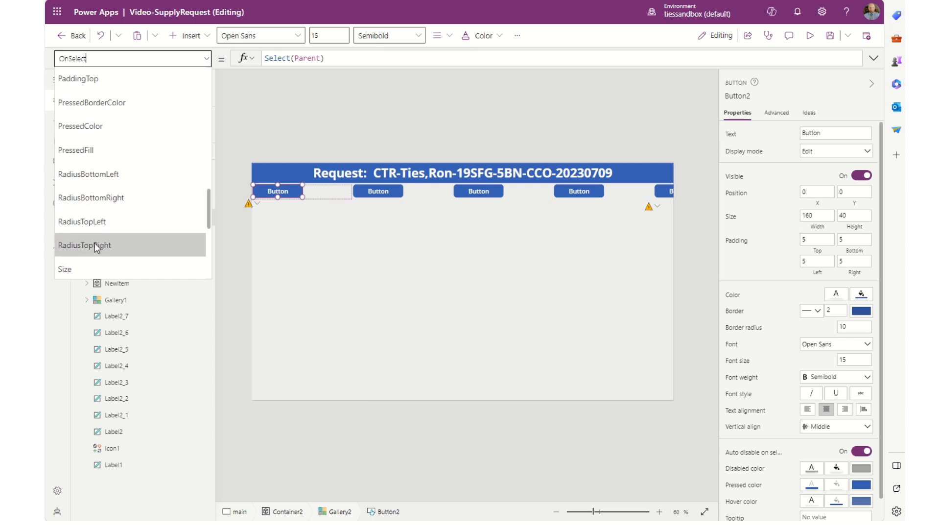
Set Button2's bottom-left and bottom-right corner radii to 0
left_click(111, 181)
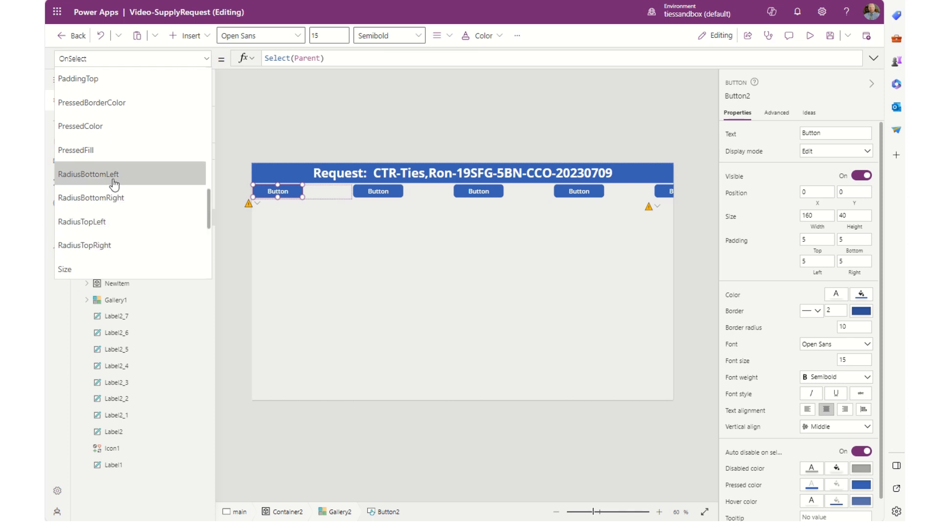
double_click(293, 57)
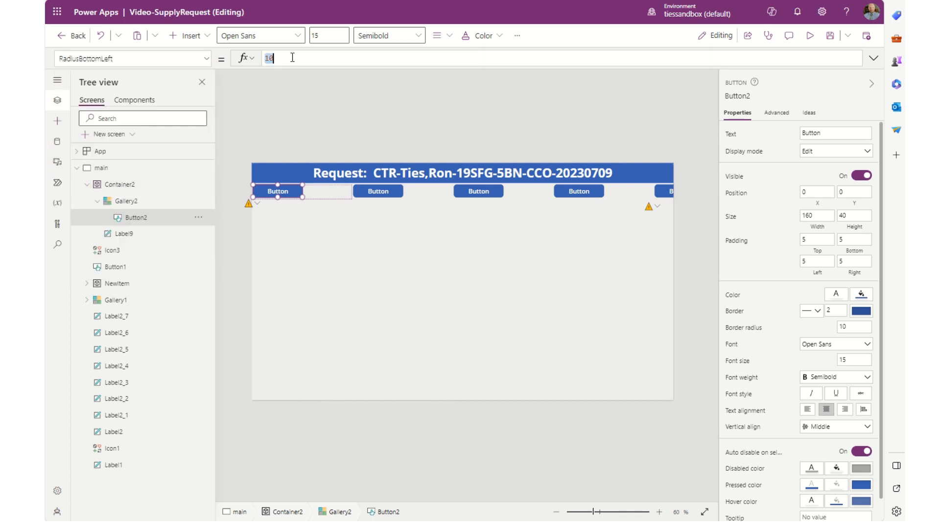
type("0")
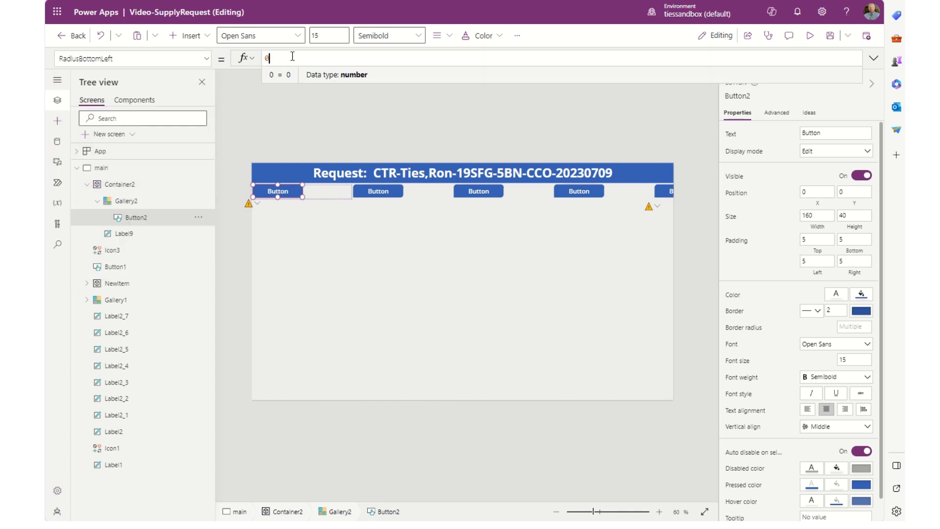
left_click(202, 62)
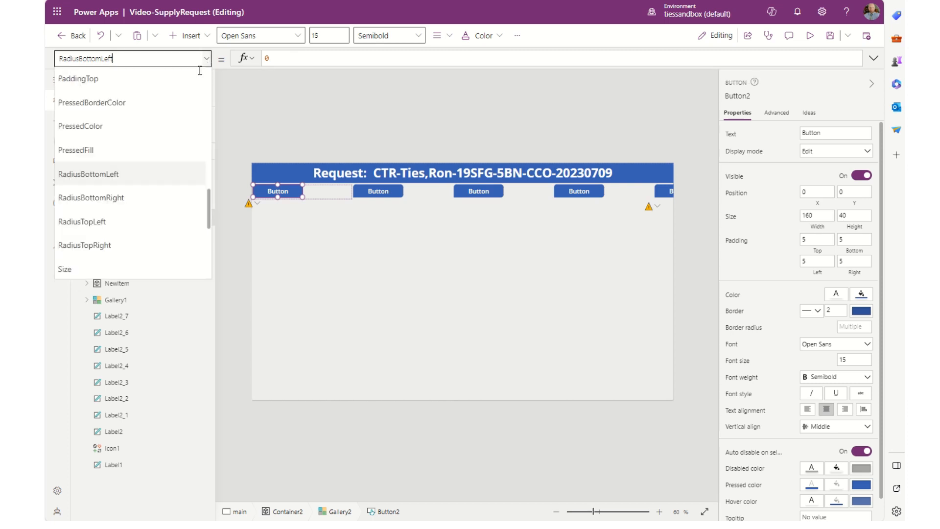
left_click(140, 198)
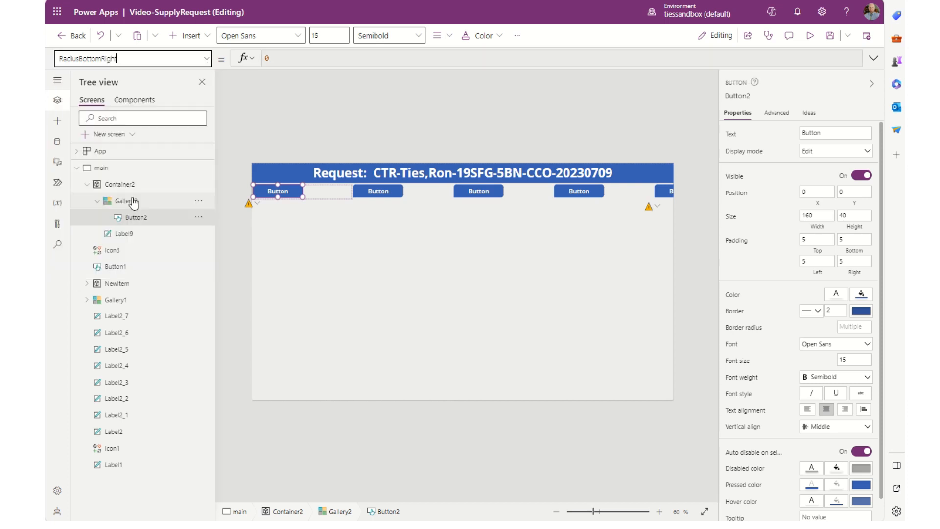
double_click(302, 58)
type("0")
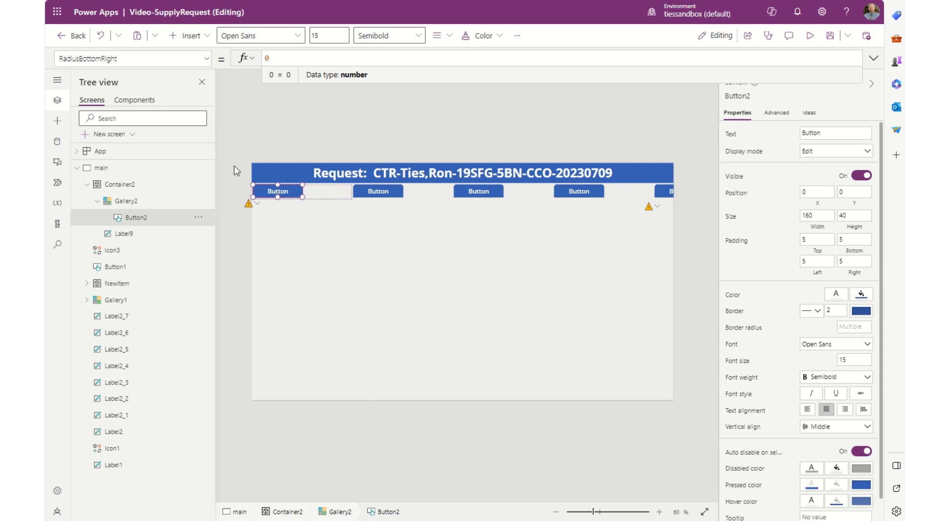
Set Button2's top-left corner radius to 25, also changing bottom-left to 25
left_click(210, 60)
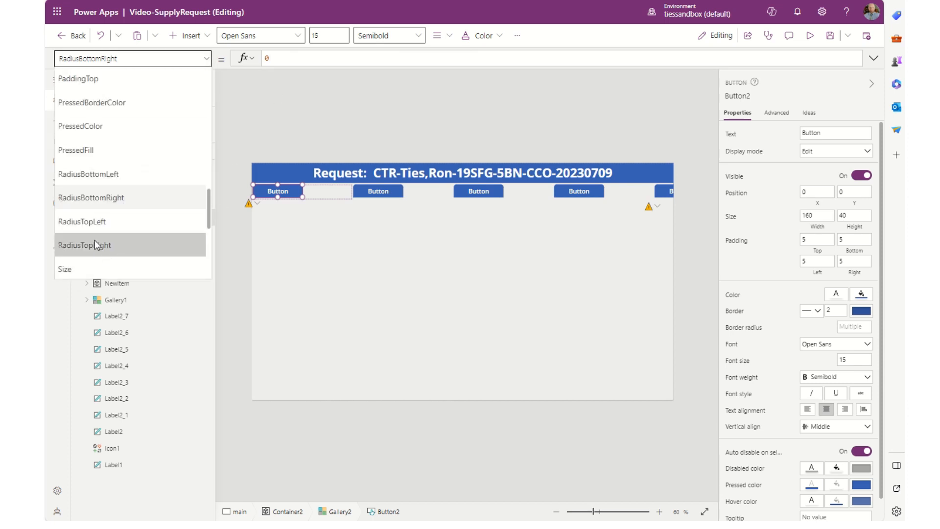
left_click(101, 174)
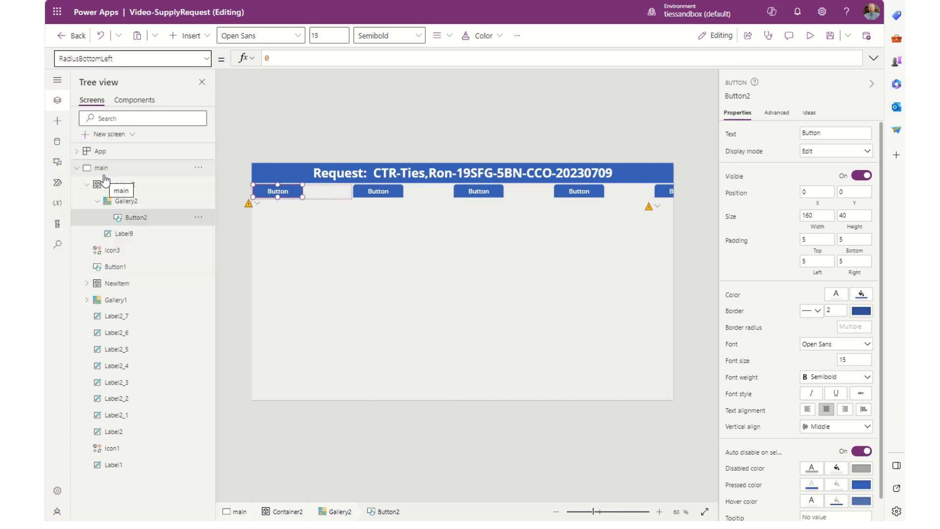
left_click(206, 58)
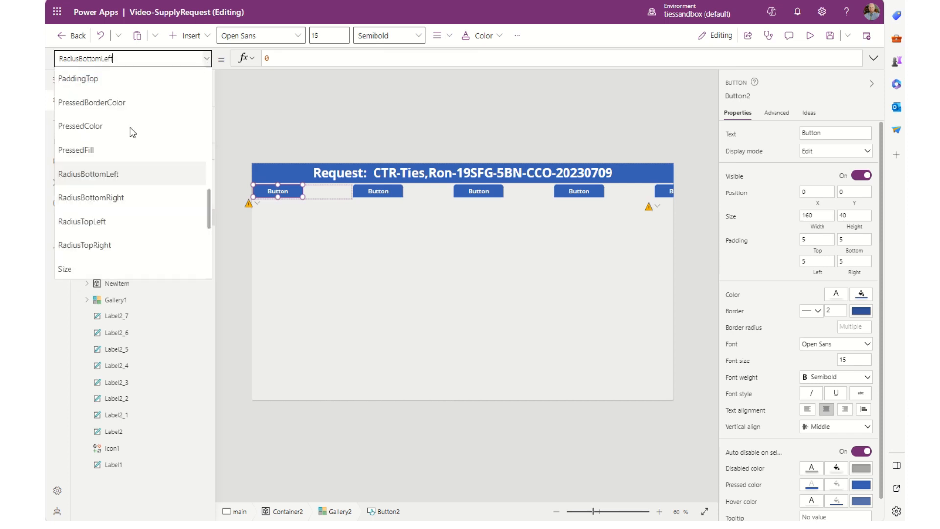
left_click(102, 222)
double_click(286, 58)
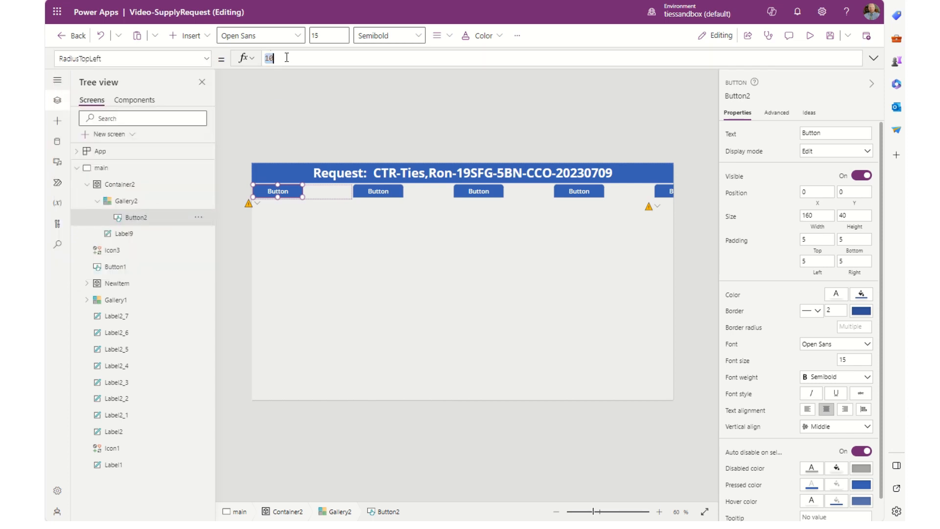
type("25")
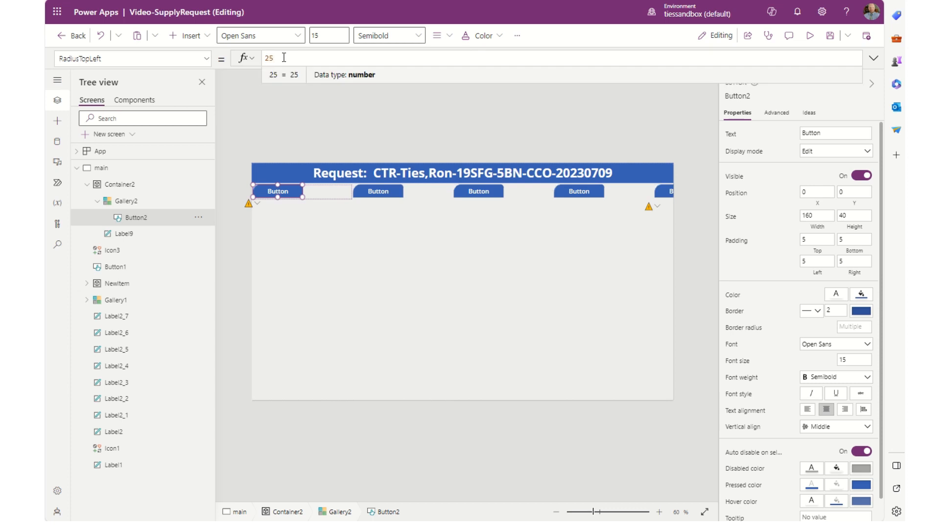
left_click(206, 58)
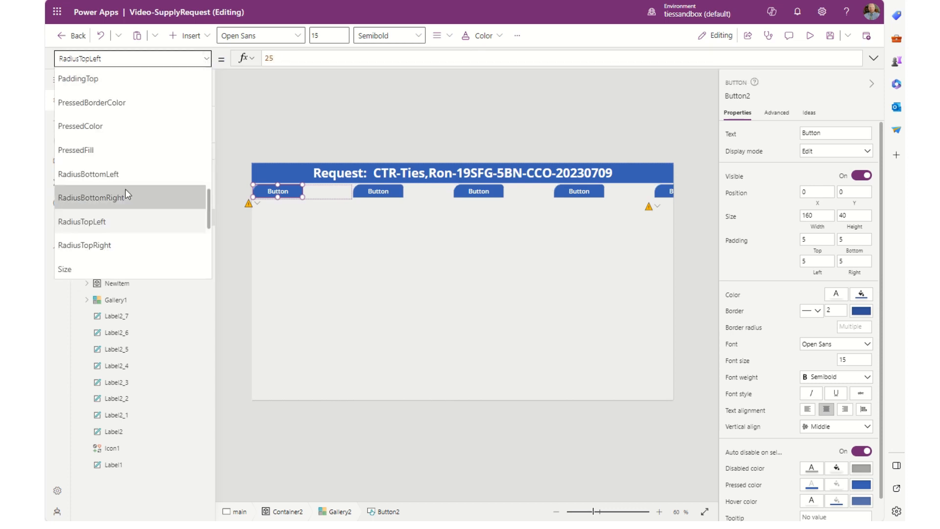
left_click(120, 175)
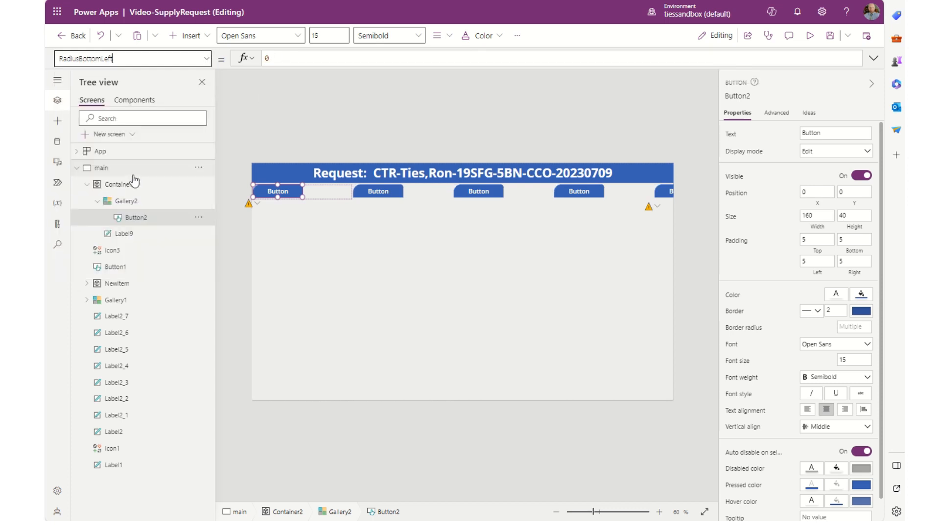
double_click(291, 58)
type("25")
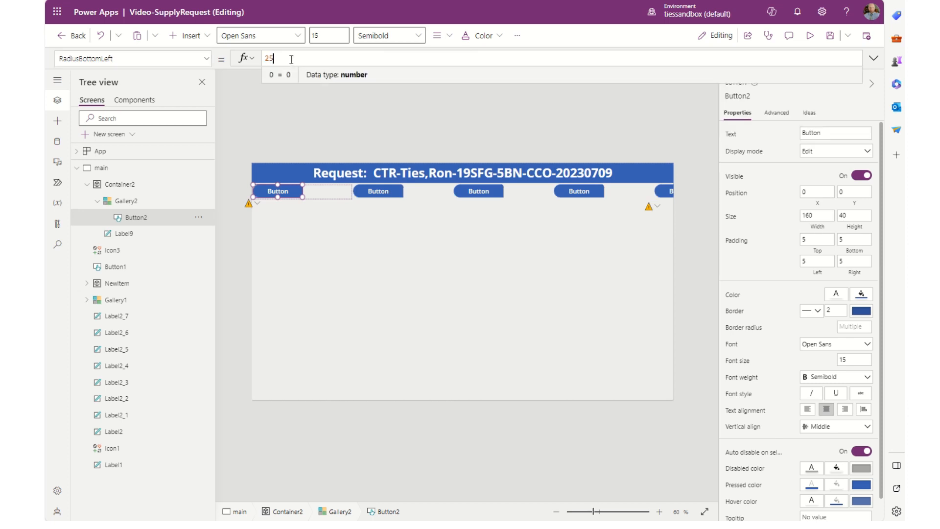
left_click(346, 270)
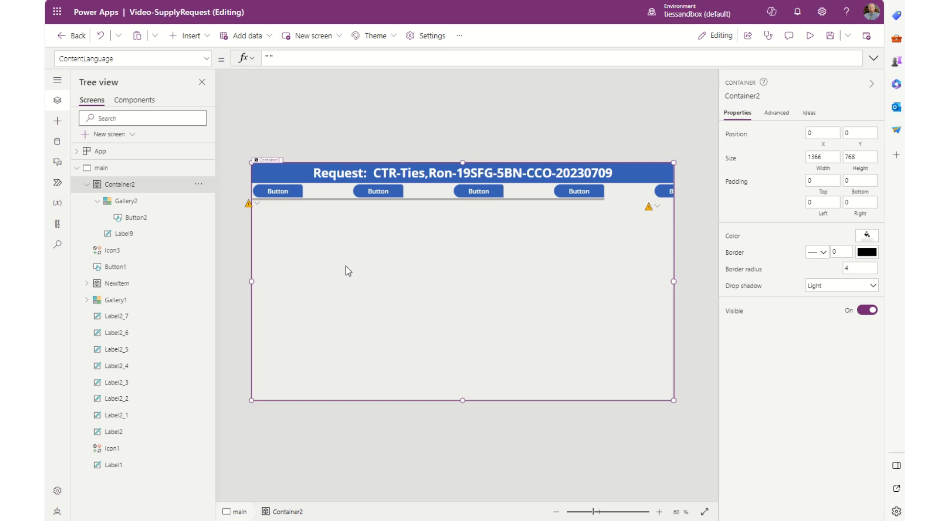
Restore the bottom-left radius to 0 and set the top-right radius to 25
left_click(295, 192)
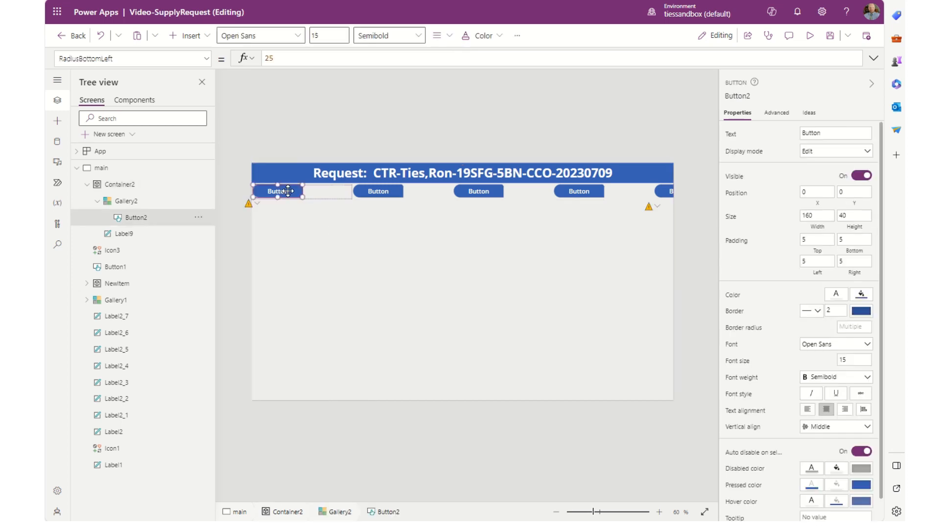
left_click(206, 58)
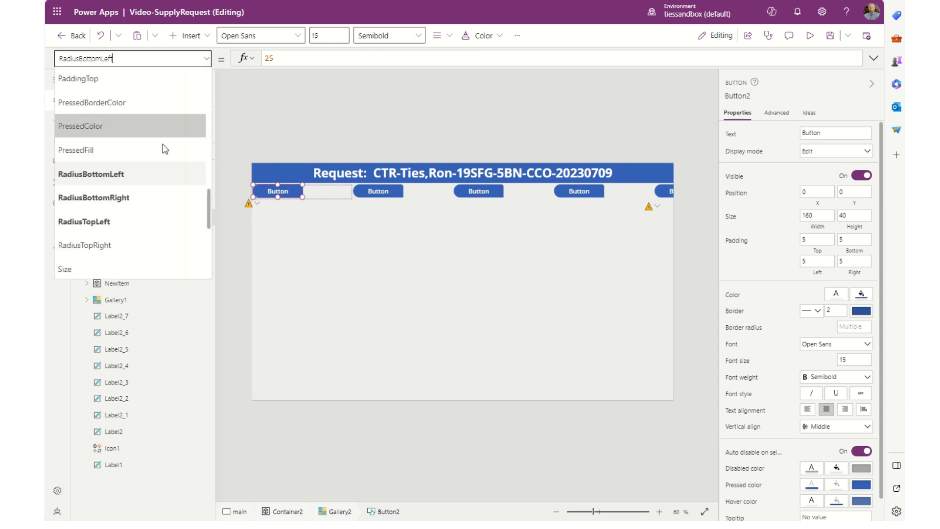
left_click(139, 174)
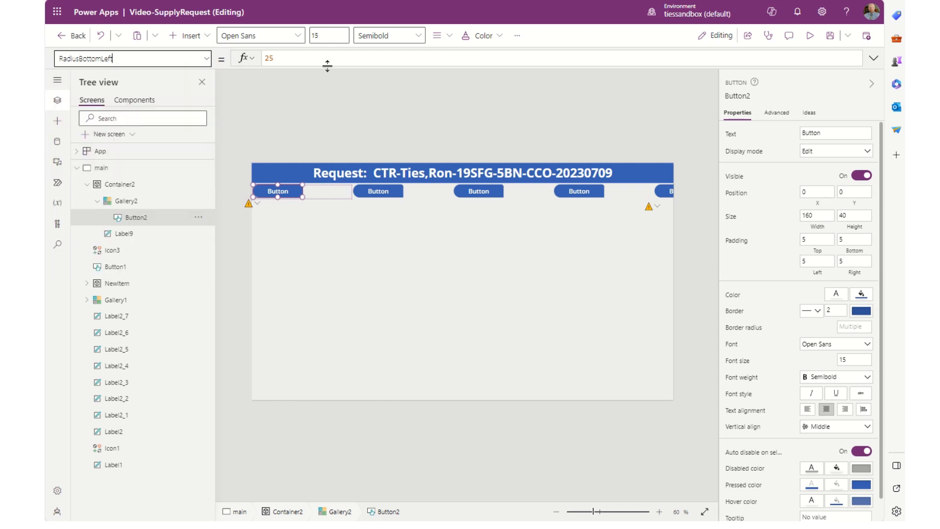
double_click(304, 57)
type("0")
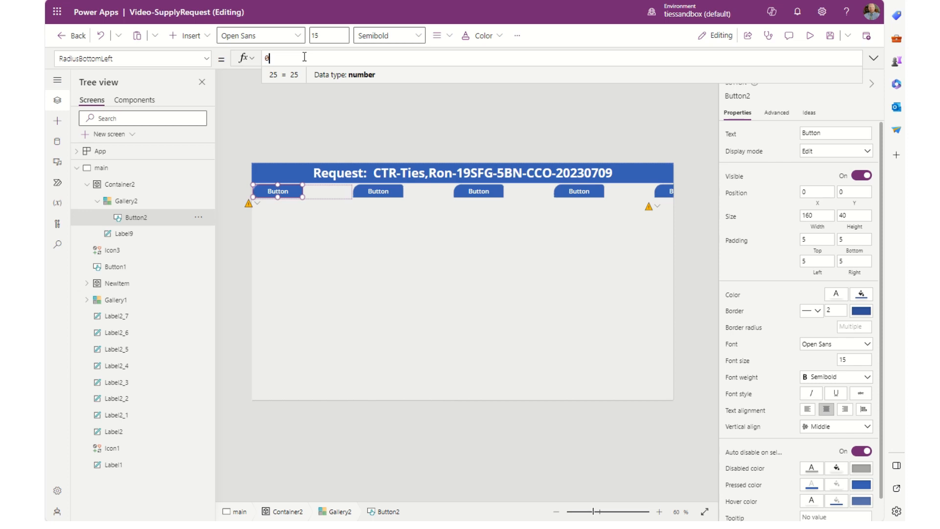
left_click(205, 59)
left_click(141, 196)
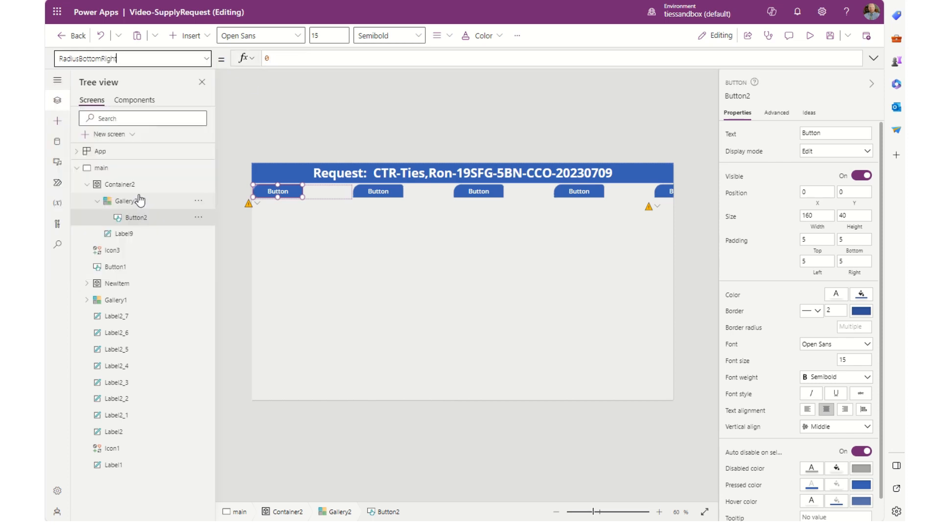
left_click(207, 60)
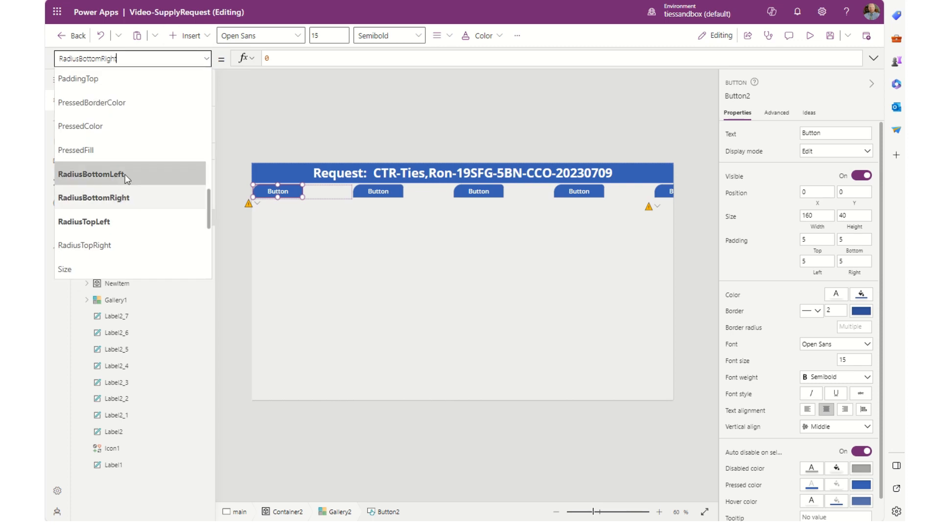
left_click(107, 246)
double_click(288, 57)
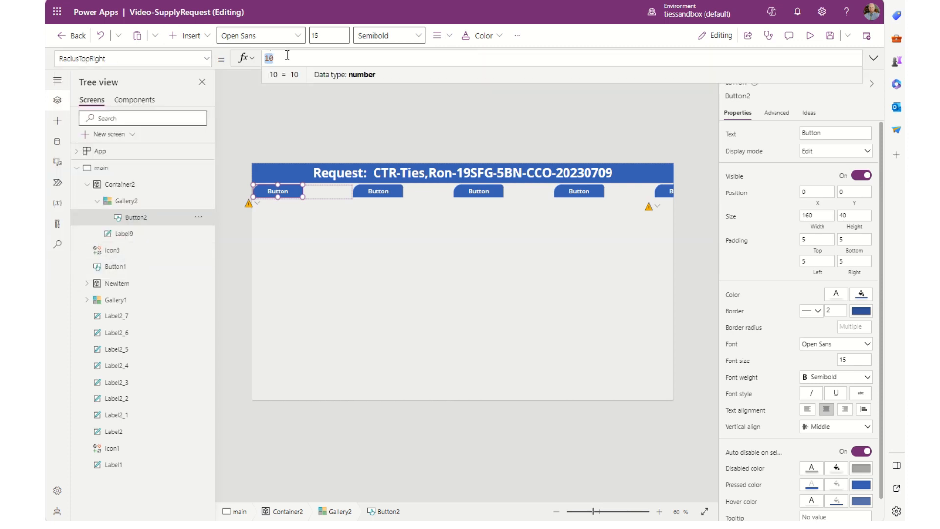
type("25")
key("shift+Return")
left_click(357, 262)
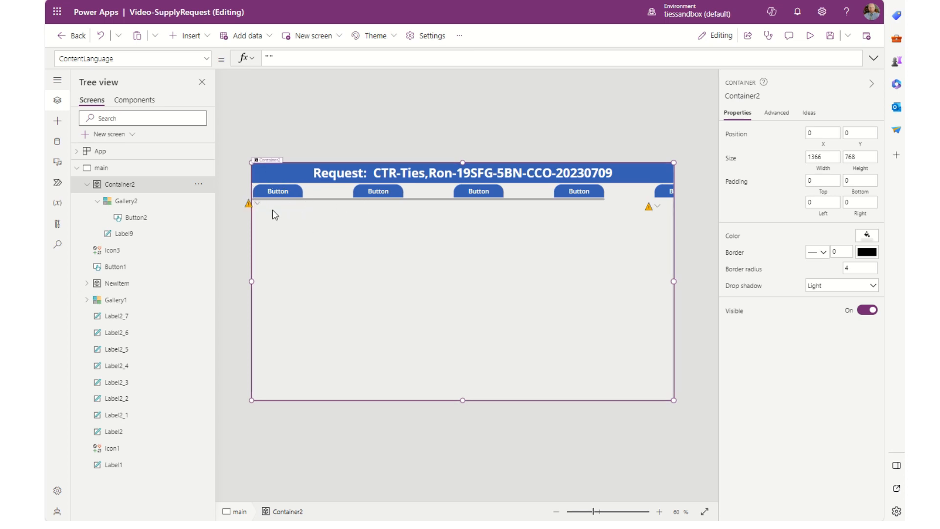
Narrow Gallery2's item template and enlarge Button2 to about 263 by 47
left_click(281, 195)
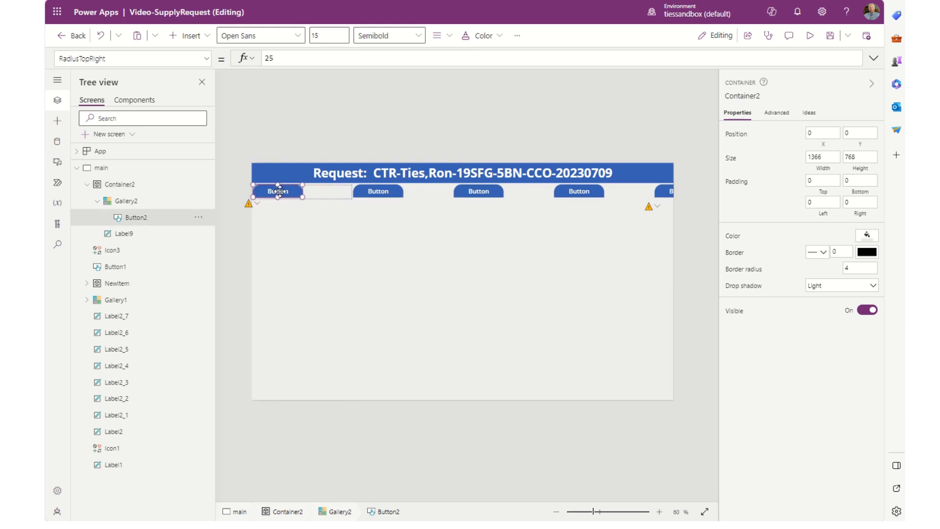
left_click(349, 196)
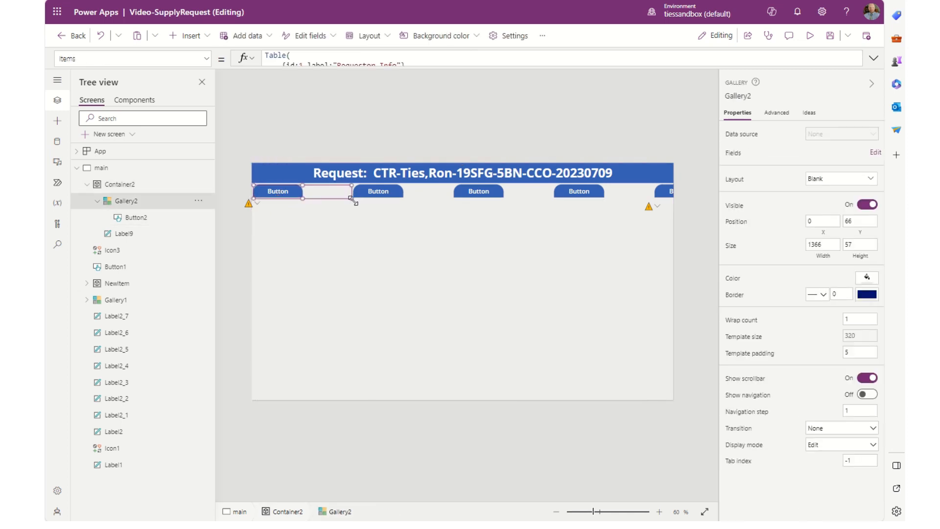
left_click_drag(353, 199, 336, 200)
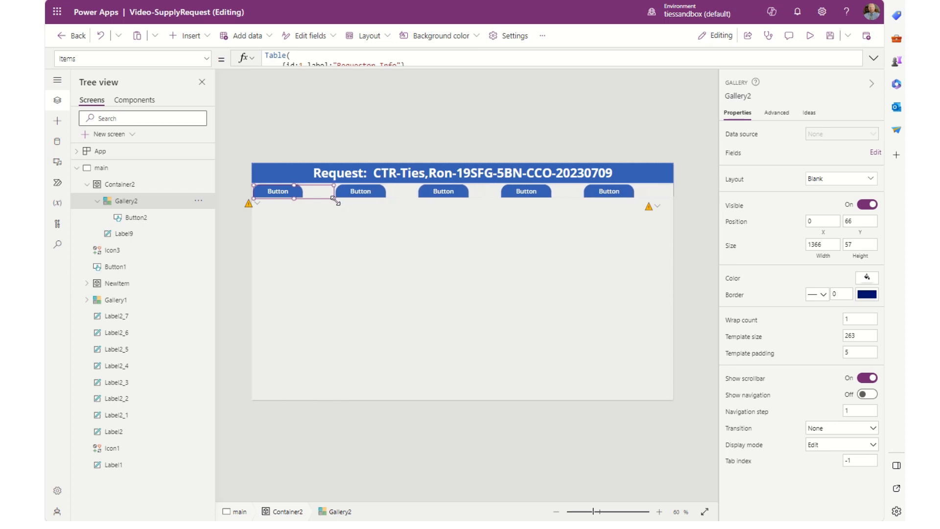
left_click(294, 193)
left_click_drag(303, 198, 334, 201)
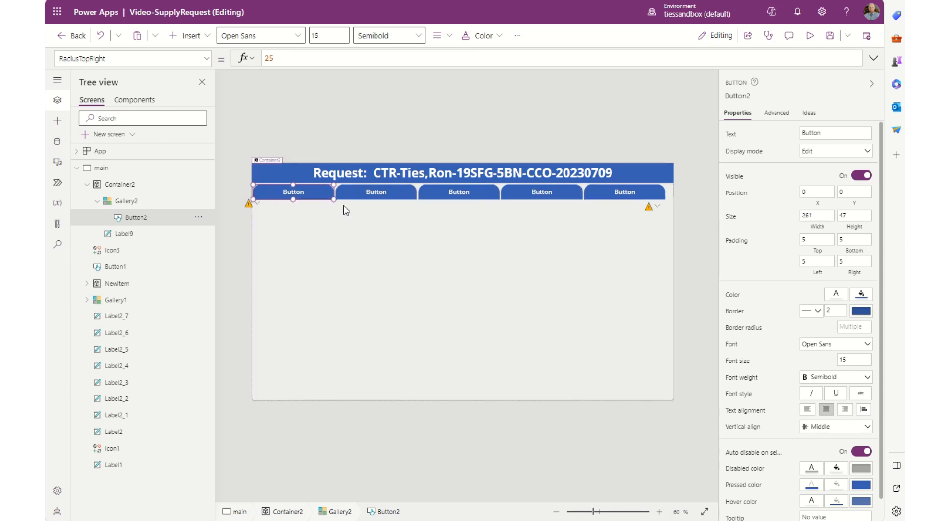
left_click_drag(334, 200, 335, 200)
Change Button2's Text formula from "Button" to ThisItem.label
left_click(206, 59)
scroll(171, 220, "down", 5)
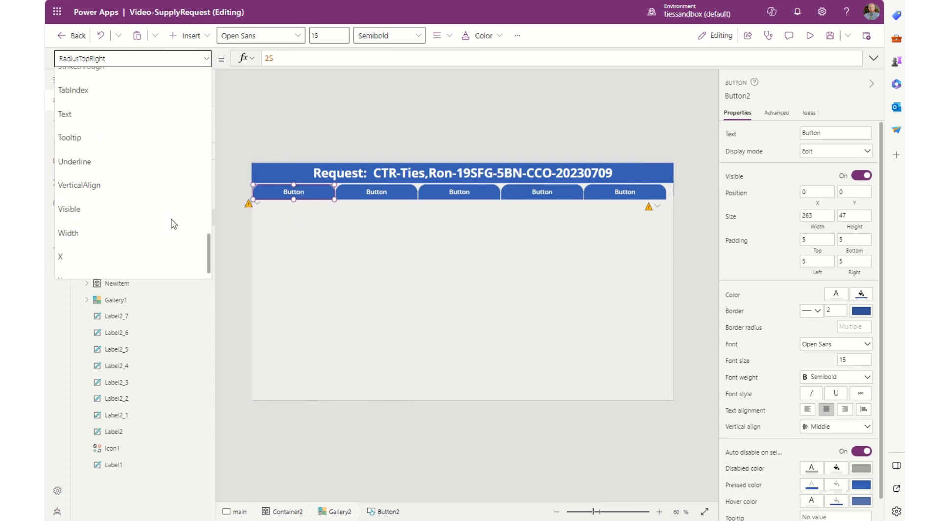
left_click(85, 113)
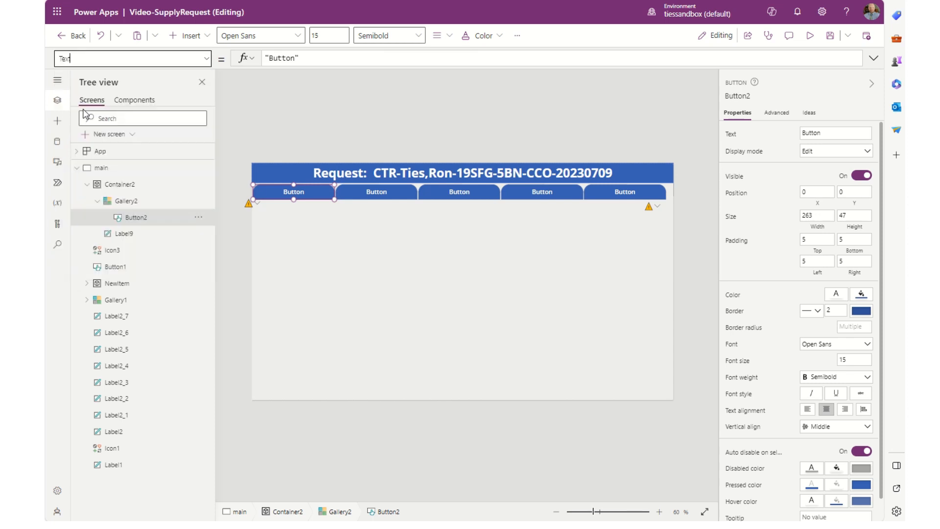
left_click(319, 60)
key("ctrl+a")
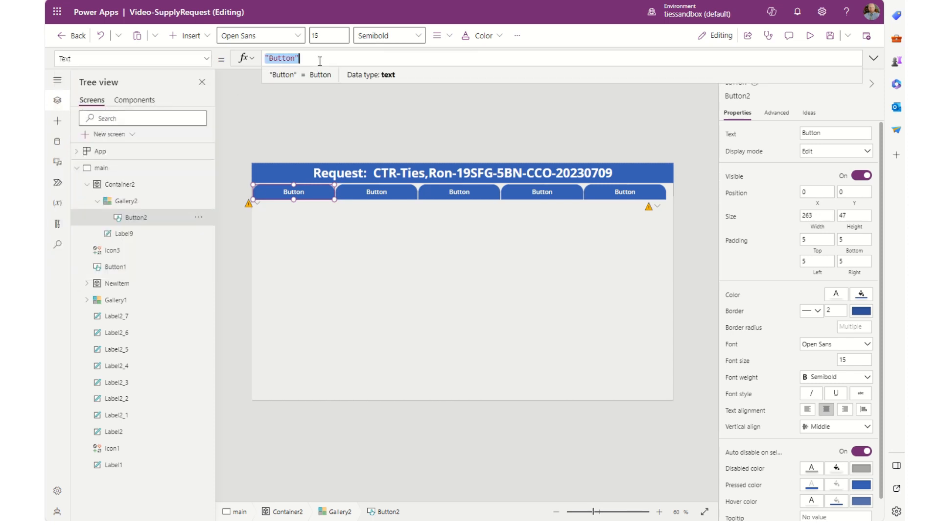
key("BackSpace")
type("ThisItem.")
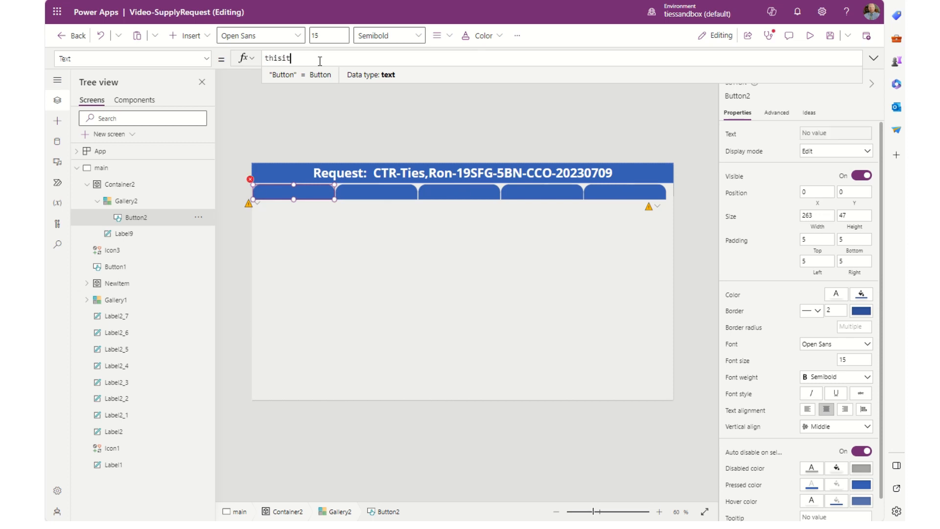
type("label")
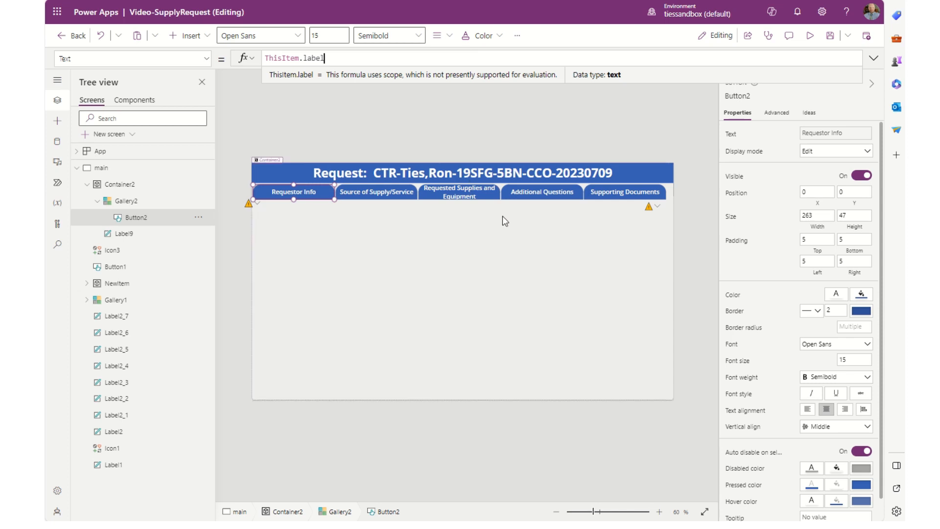
left_click(544, 199)
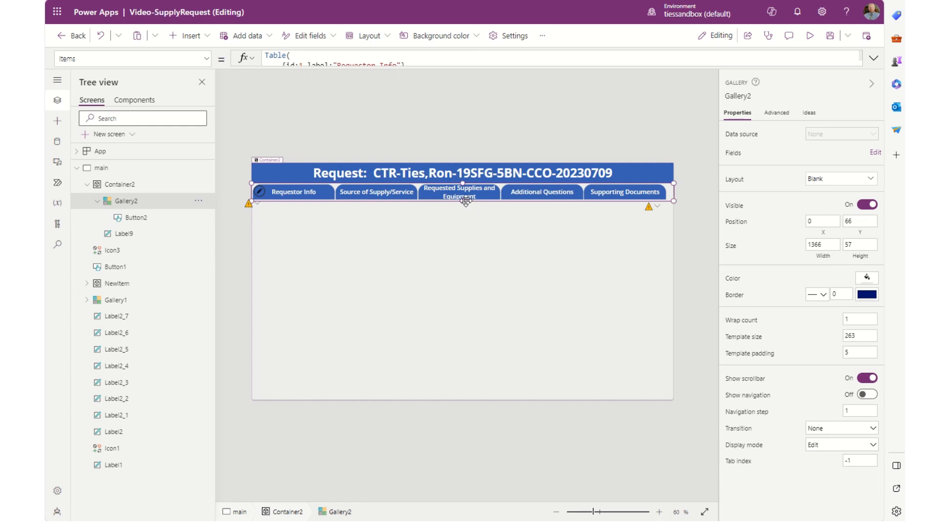
Make Gallery2 67 high and Button2 57 high, then try the Source of Supply/Service tab
left_click_drag(464, 201, 463, 204)
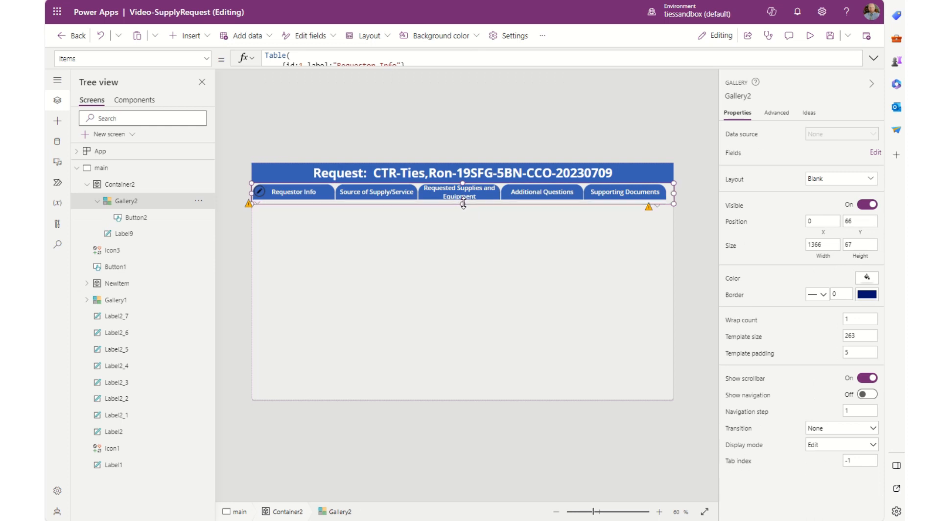
left_click(312, 197)
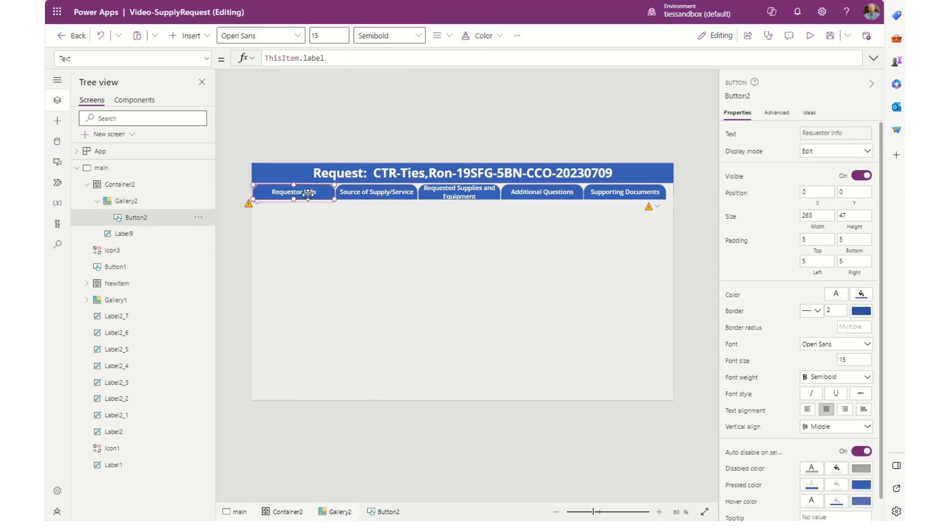
left_click_drag(294, 201, 293, 203)
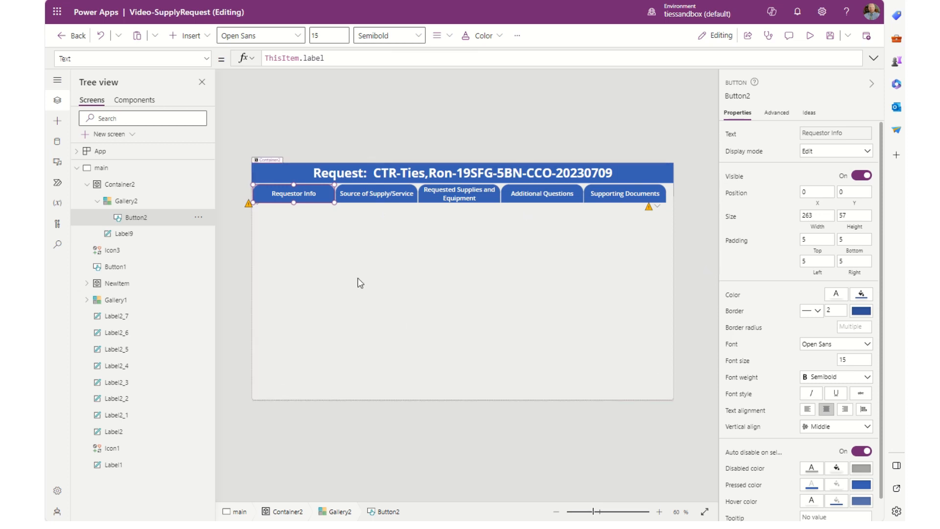
left_click(398, 197, "alt")
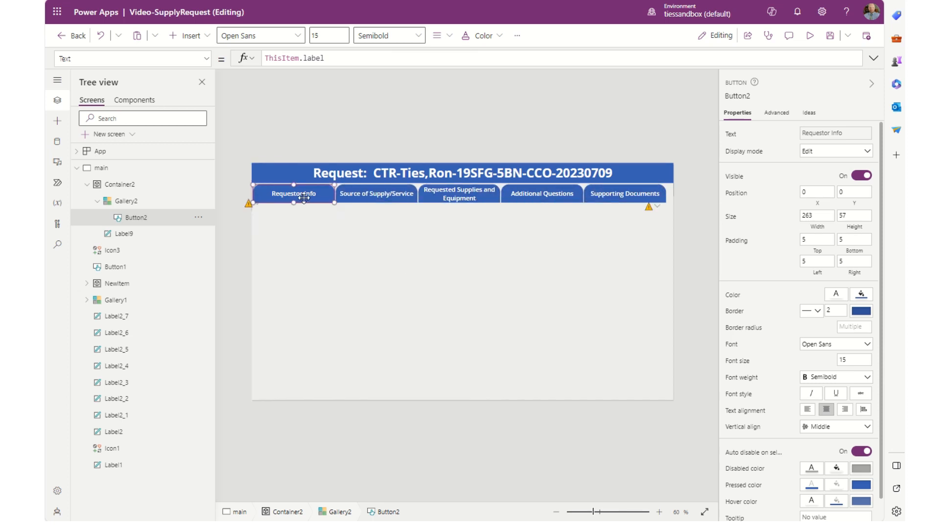
Choose Button2's Fill property from the property list
left_click(205, 58)
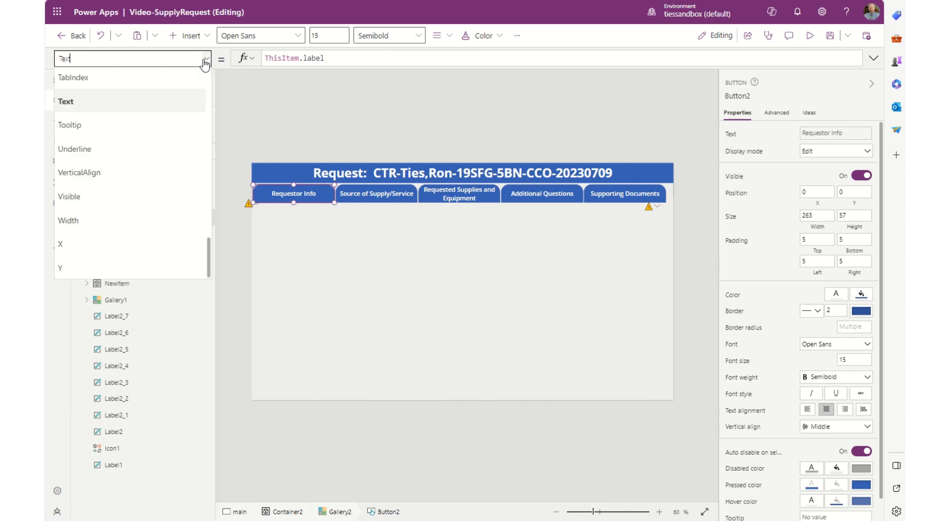
scroll(101, 167, "up", 8)
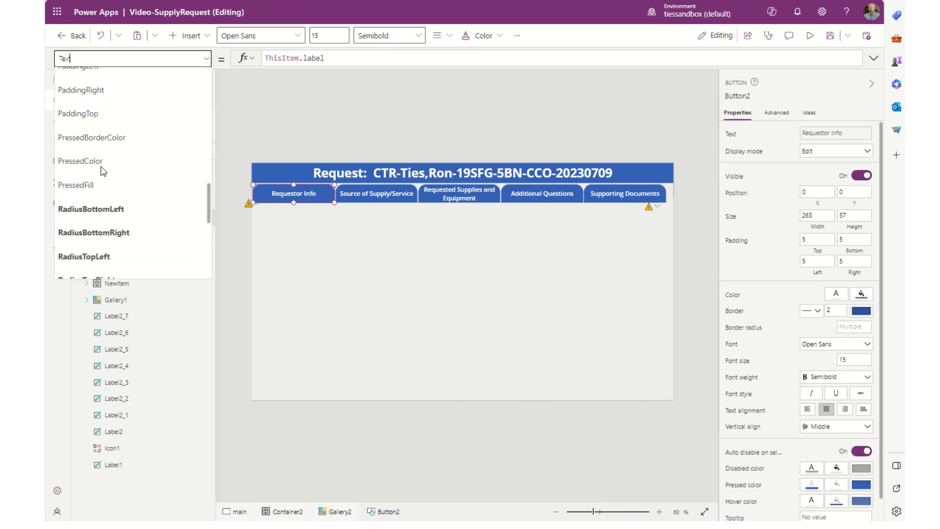
scroll(101, 170, "up", 5)
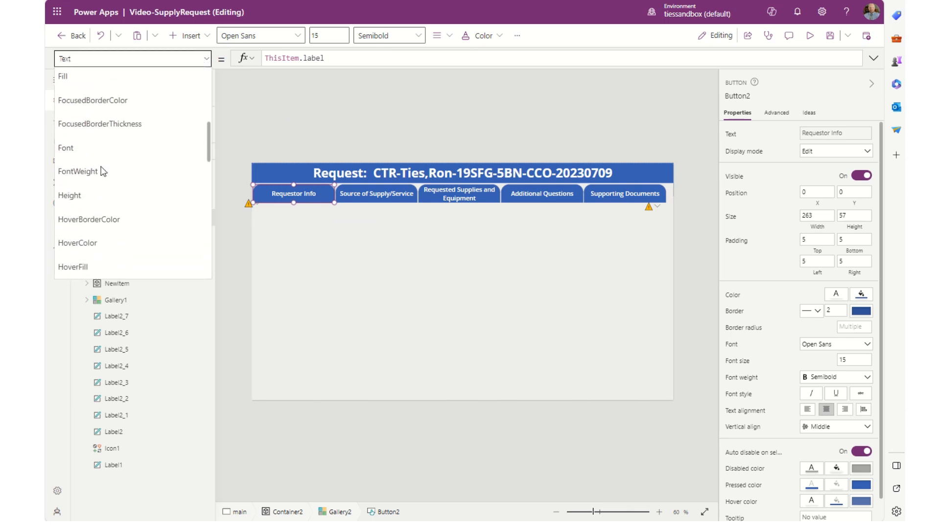
left_click(78, 108)
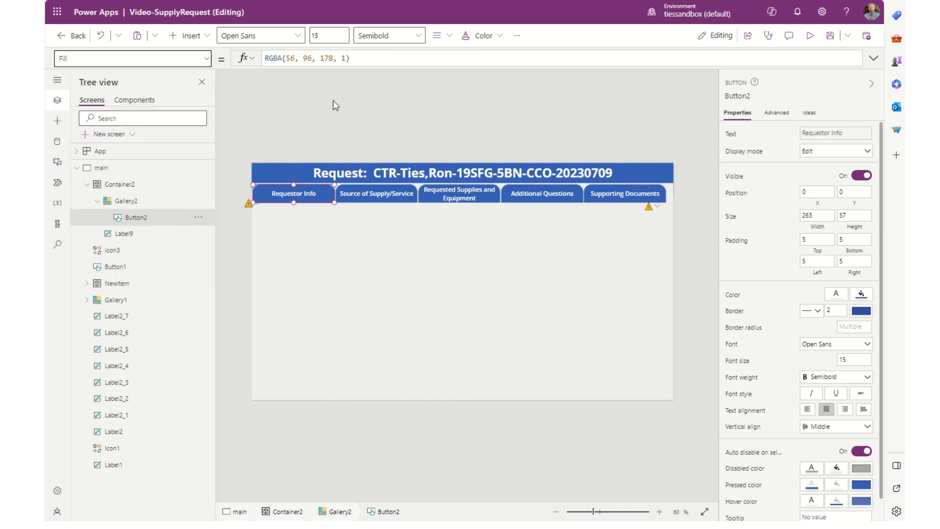
Set Fill to If(ThisItem.IsSelected, Color.Purple, RGBA(56, 96, 178, 1))
left_click(375, 59)
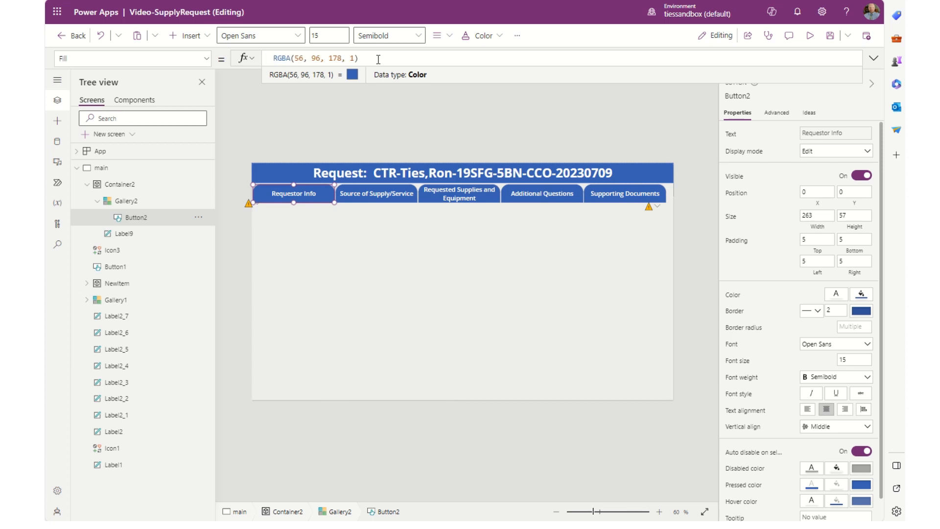
type("If(thi")
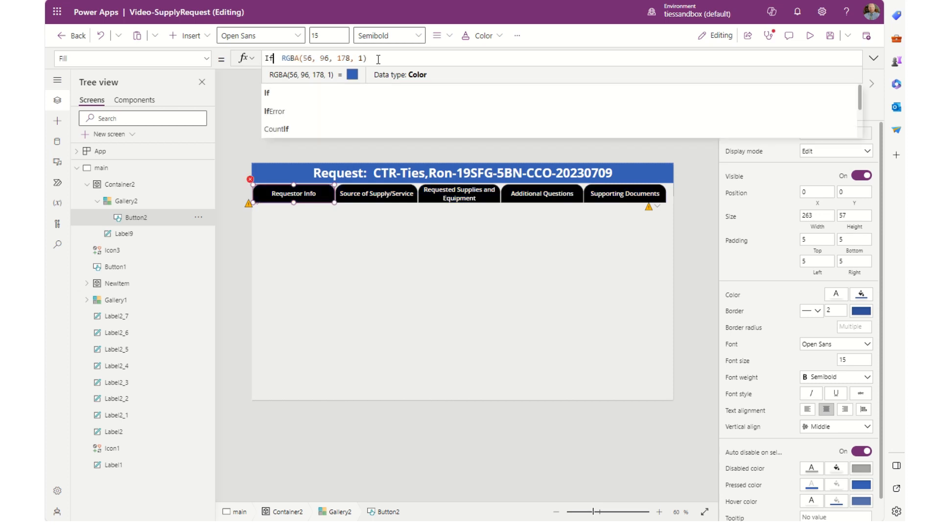
type("sitem.")
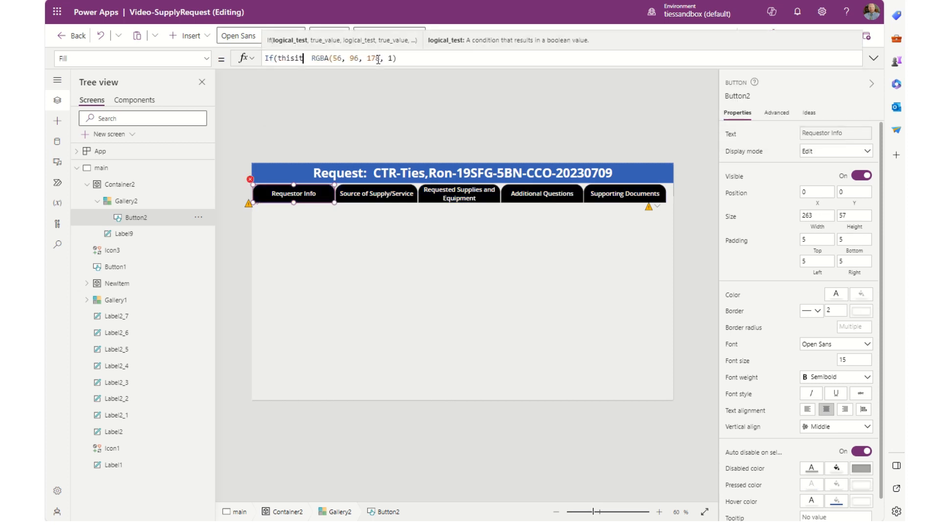
key("BackSpace")
key("BackSpace")
key("BackSpace")
key("BackSpace")
key("BackSpace")
key("BackSpace")
key("BackSpace")
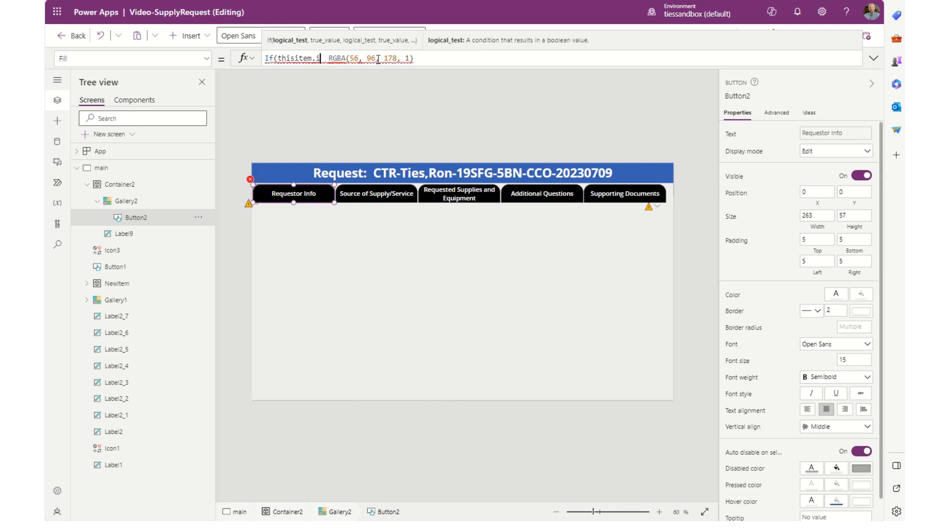
key("BackSpace")
key("BackSpace")
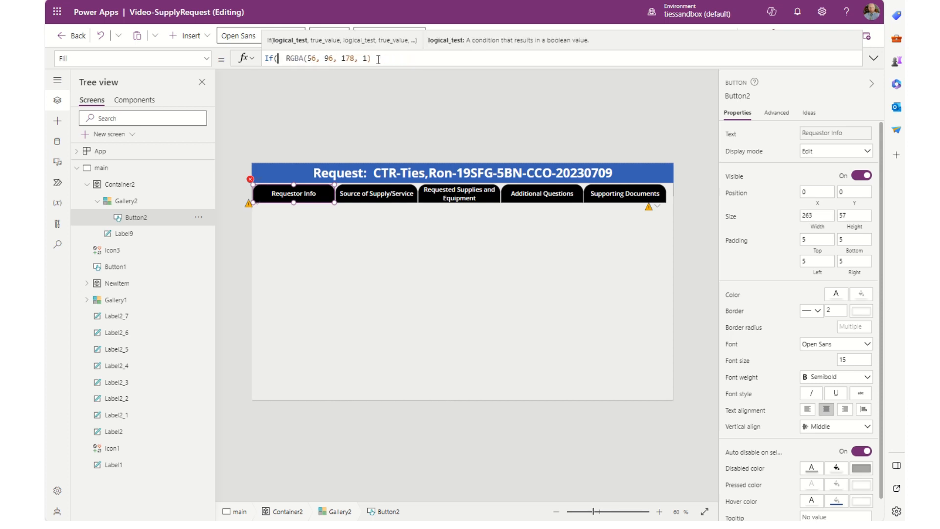
type("ThisItem.Is")
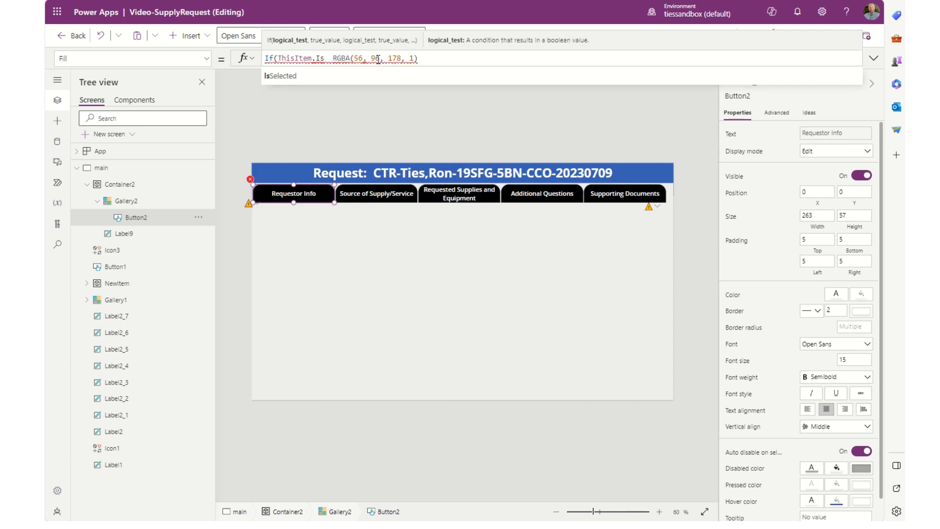
key("Tab")
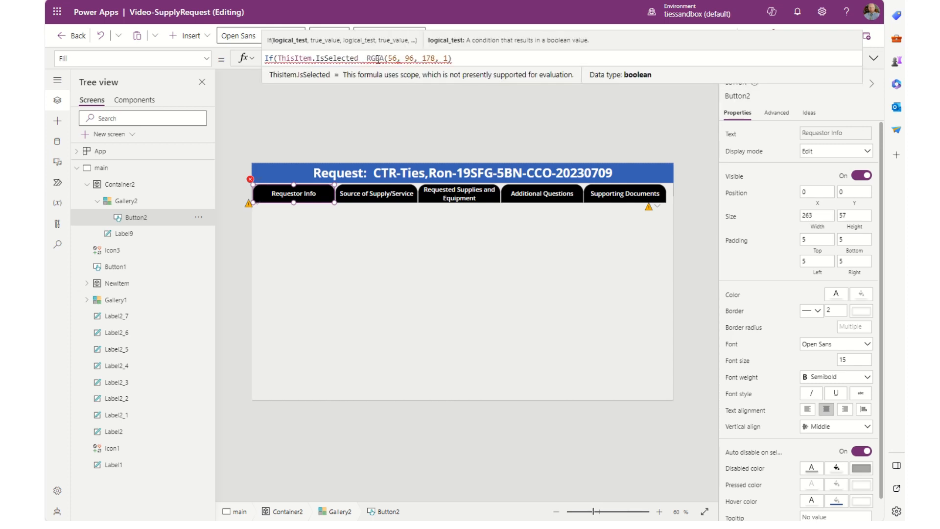
type(",color.")
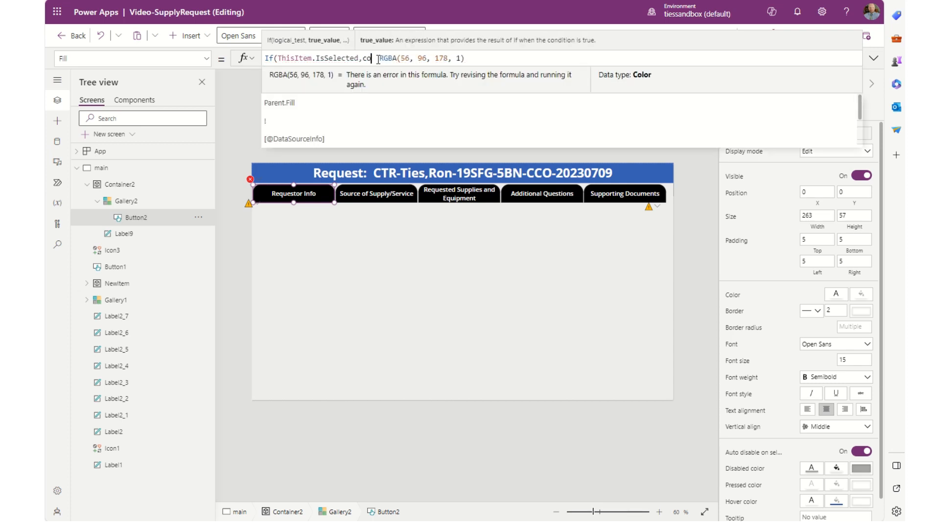
type("Pur")
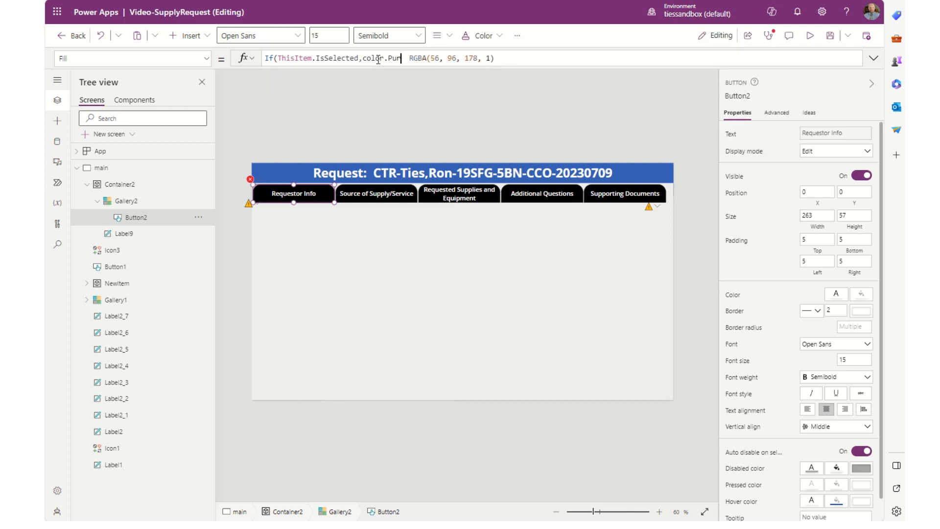
type("ple")
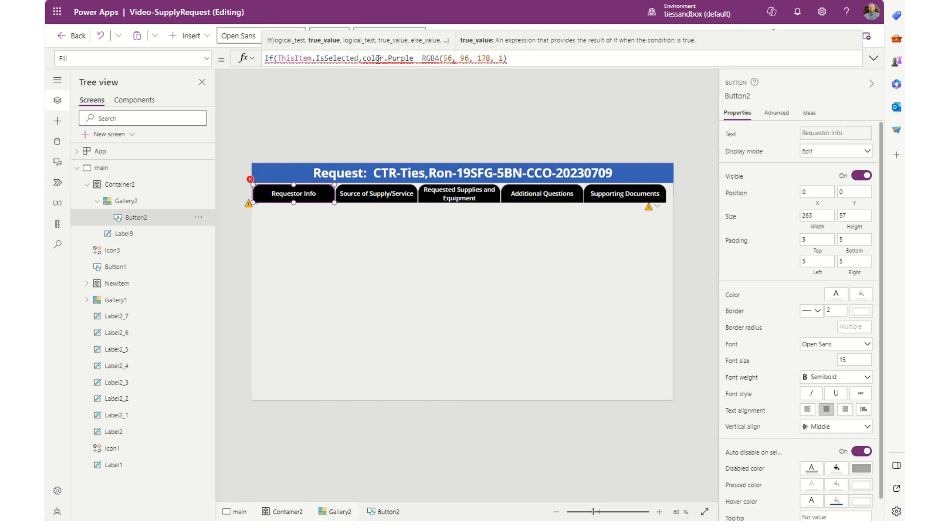
key("Left")
key("Left")
key("Left")
key("Left")
key("Left")
key("Left")
key("Left")
key("Left")
key("Left")
key("Left")
key("Left")
key("BackSpace")
type("C")
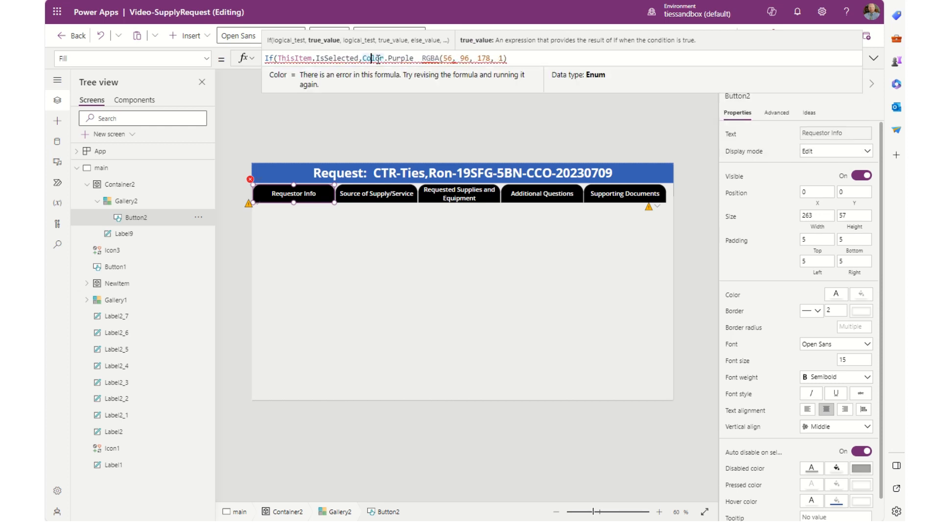
key("Right")
key("Right")
key("Right")
key("Right")
key("Right")
key("Right")
key("Right")
key("Right")
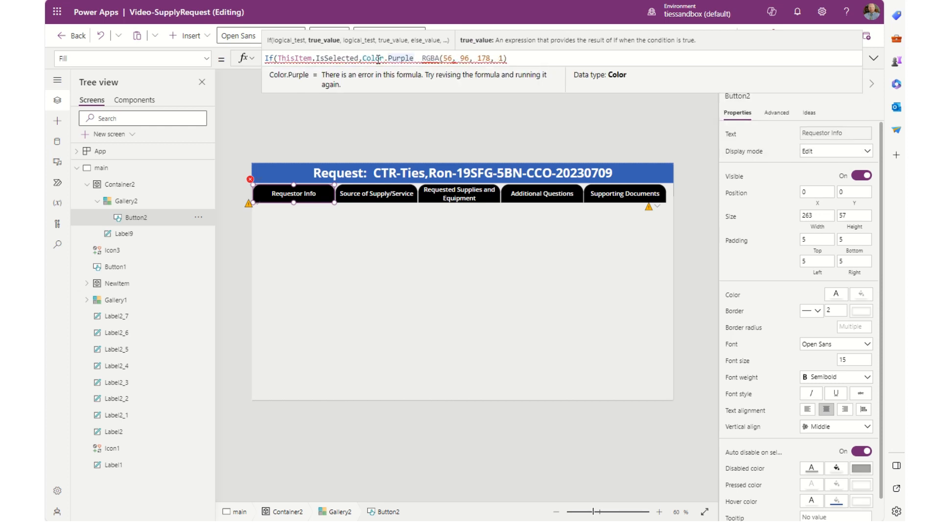
type(",")
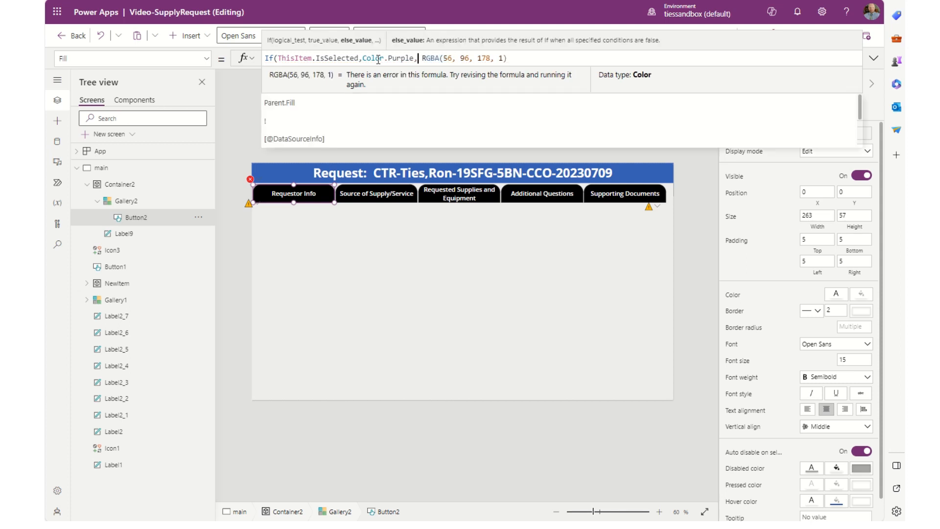
key("Delete")
key("End")
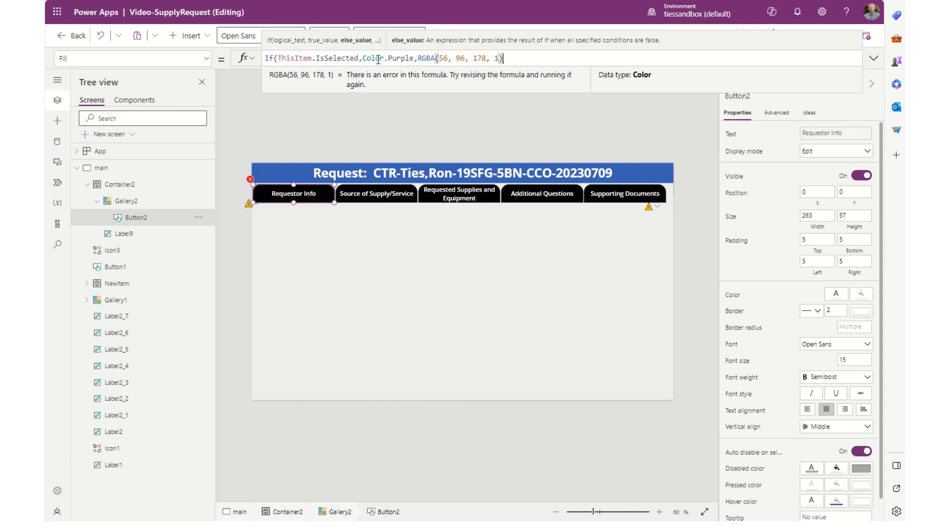
type(")")
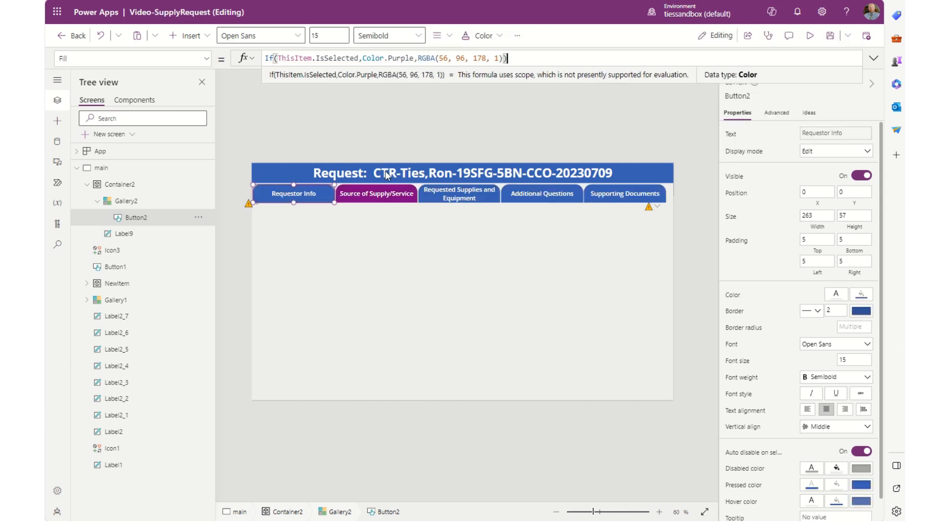
key("alt")
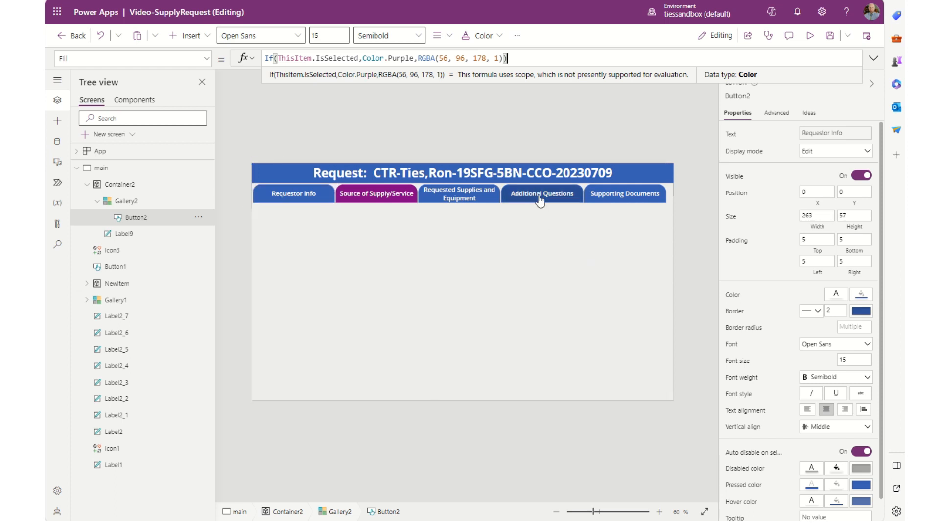
Preview by selecting Requested Supplies and Equipment, Requestor Info and Supporting Documents, ending on Requestor Info
left_click(541, 201)
left_click(444, 198)
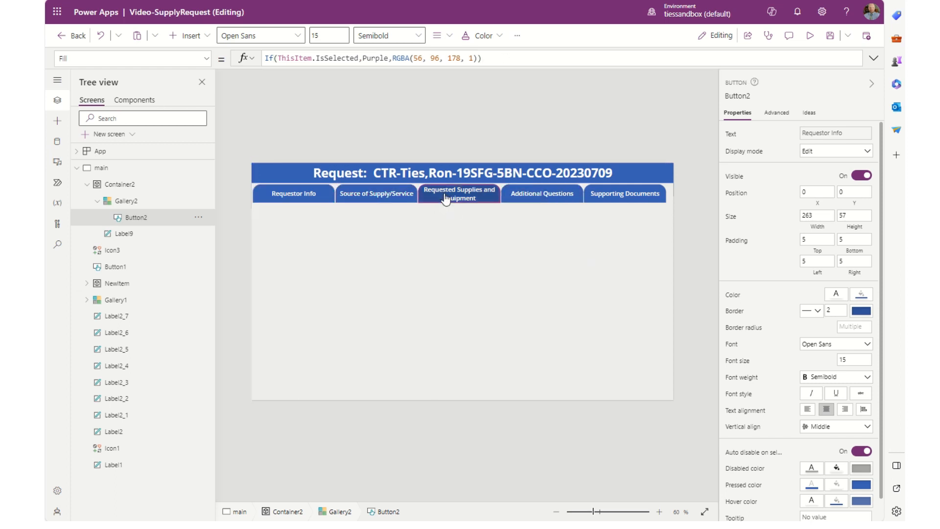
left_click(304, 205)
left_click(613, 203)
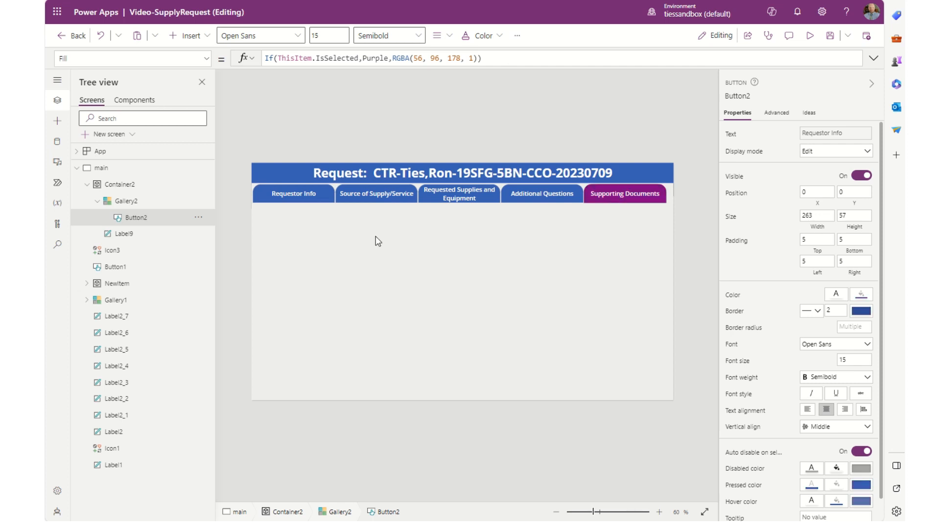
left_click(312, 195)
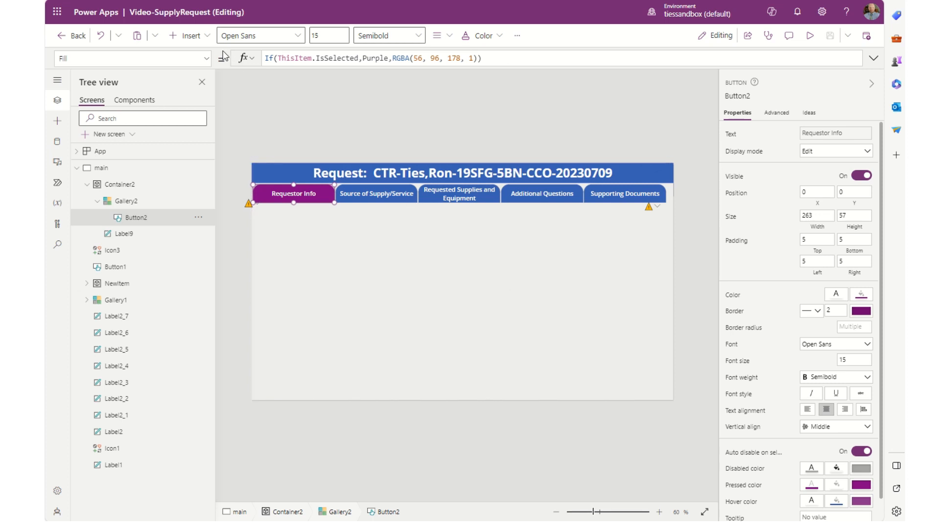
Insert edit form Form1 into Container2, placed below the tabs and stretched to fill the container
left_click(425, 323)
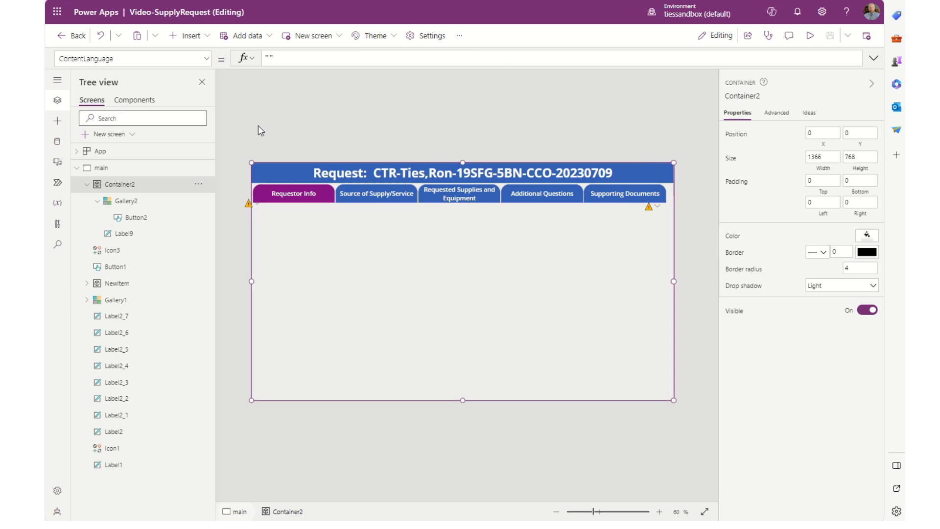
left_click(208, 37)
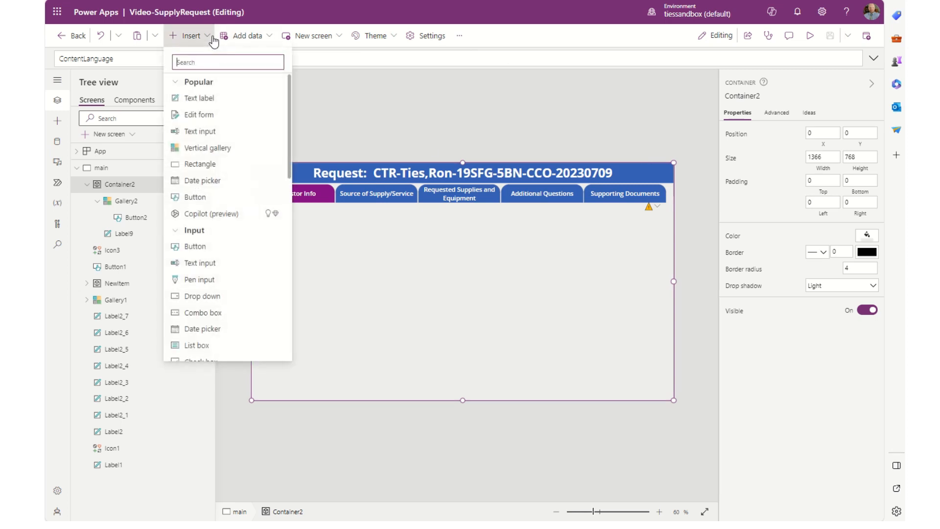
left_click(196, 116)
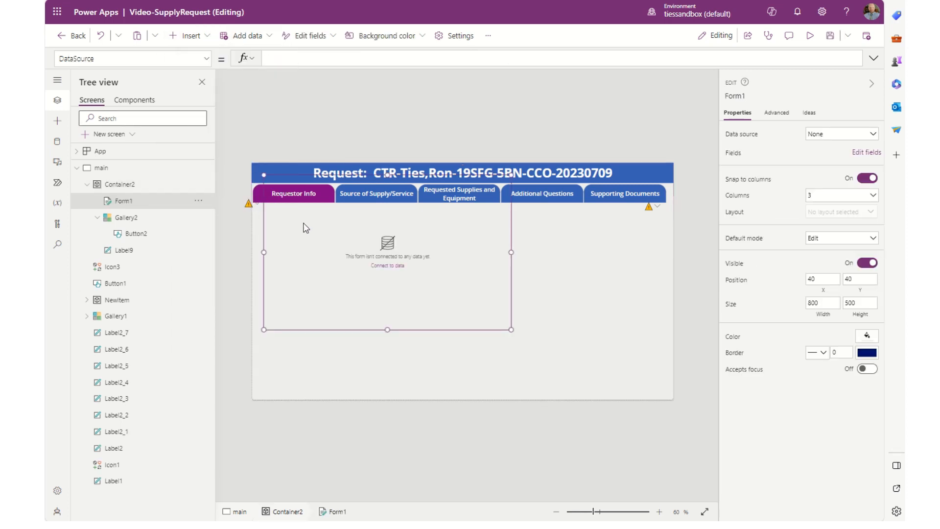
left_click_drag(361, 175, 349, 202)
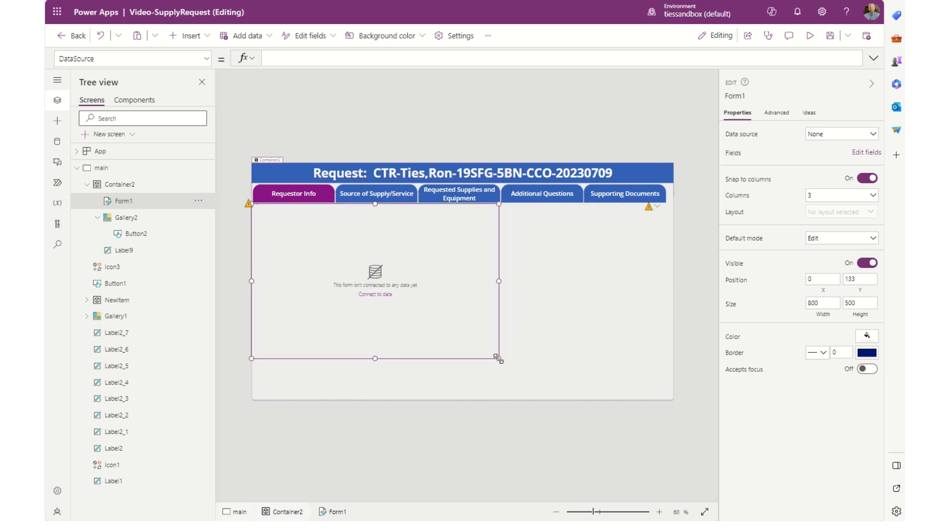
left_click_drag(498, 358, 674, 400)
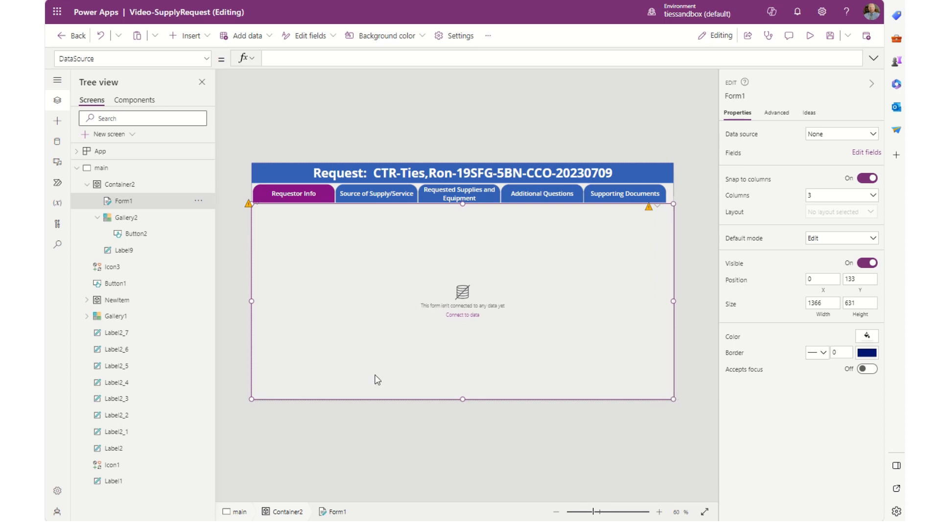
Set Form1's DataSource to SupplyRequest and open its Edit fields list
left_click(852, 135)
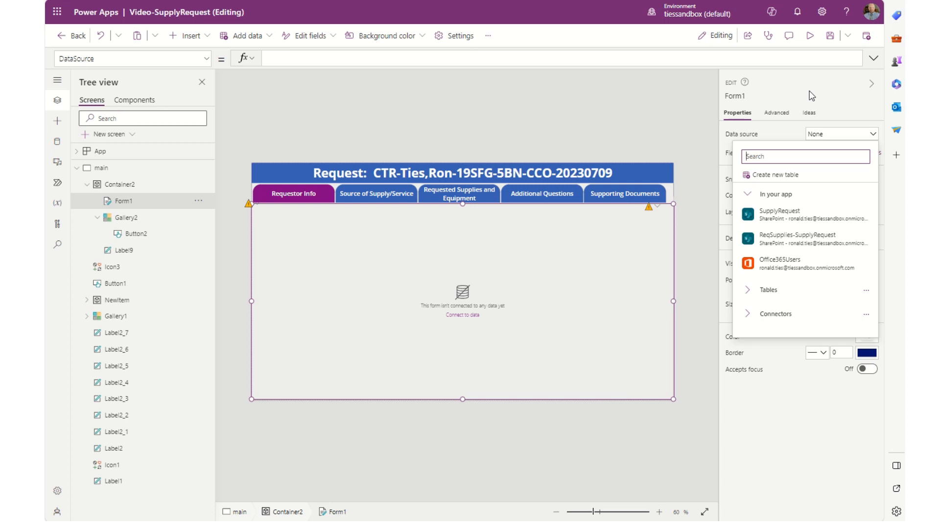
left_click(312, 58)
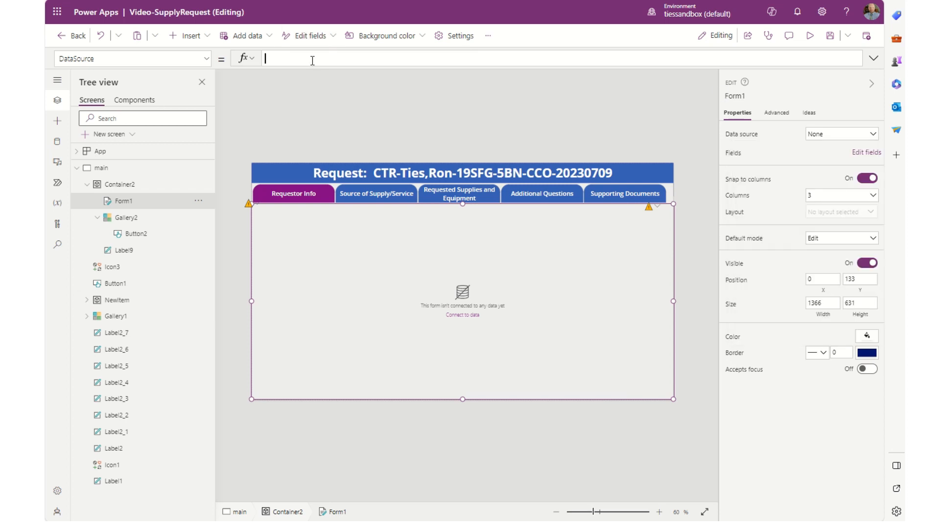
type("supp")
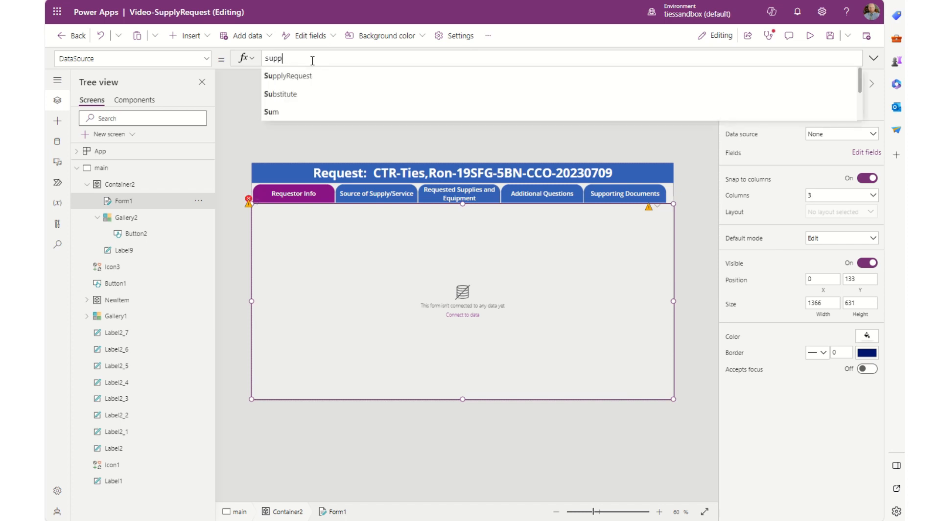
left_click(309, 76)
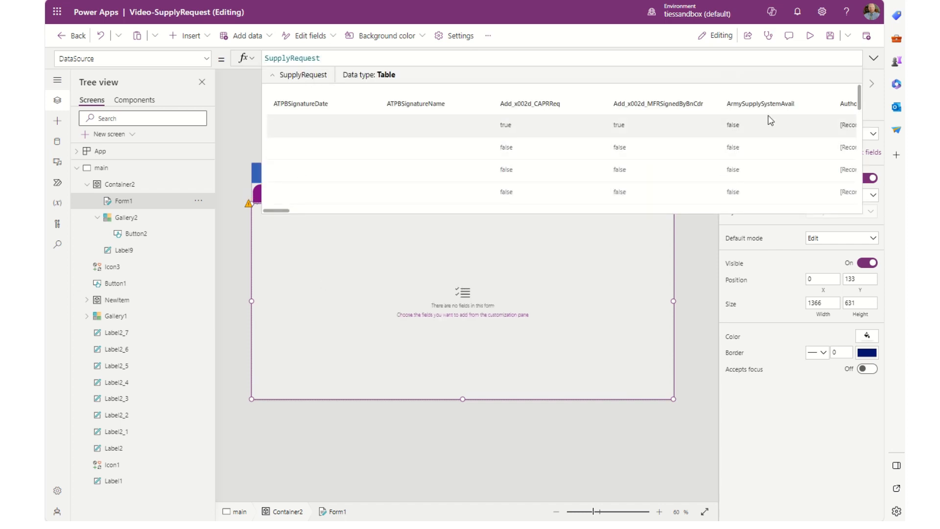
left_click(875, 62)
left_click(874, 59)
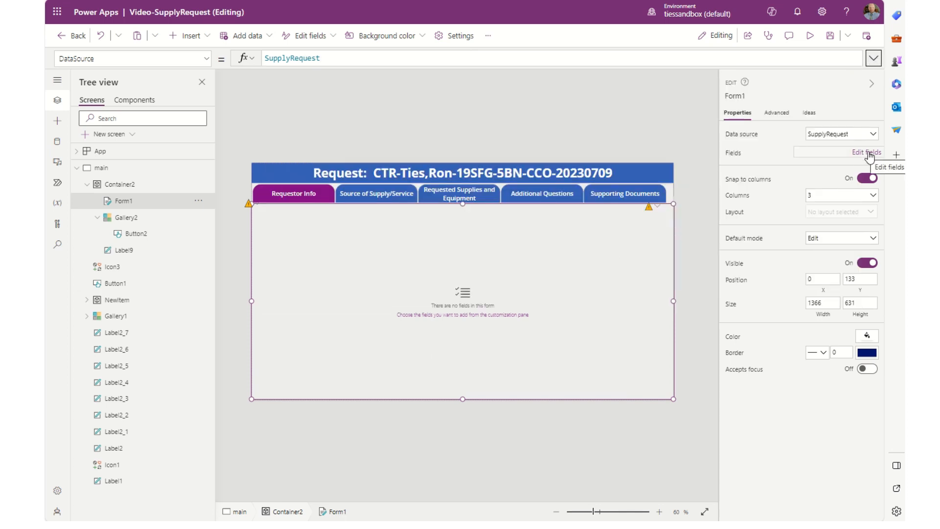
left_click(867, 154)
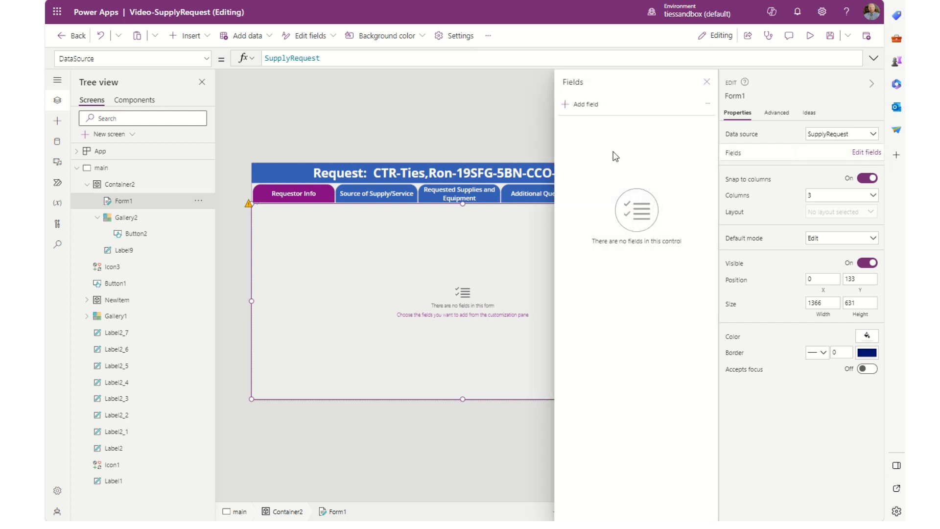
Search and check RequiredDate, SupplySergeantName and SupplySergeantWorkPhone in the Add field list
left_click(591, 105)
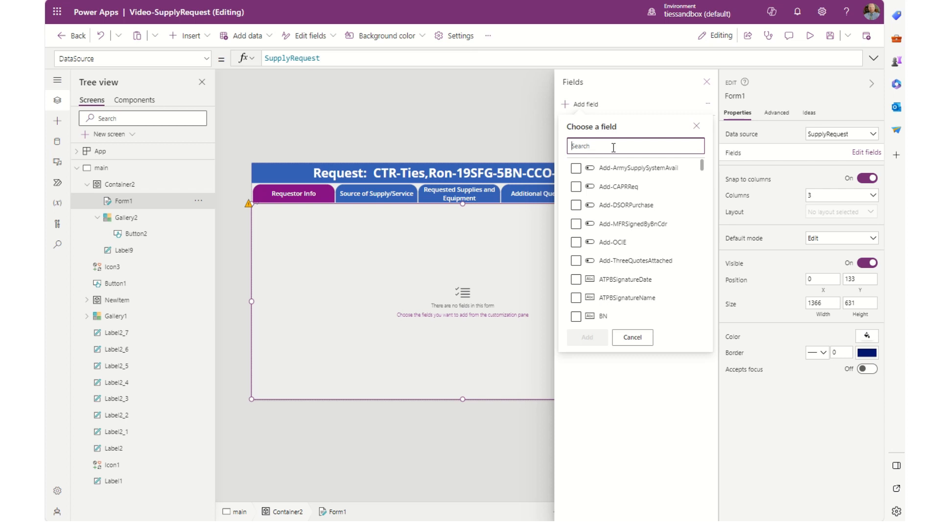
type("requi")
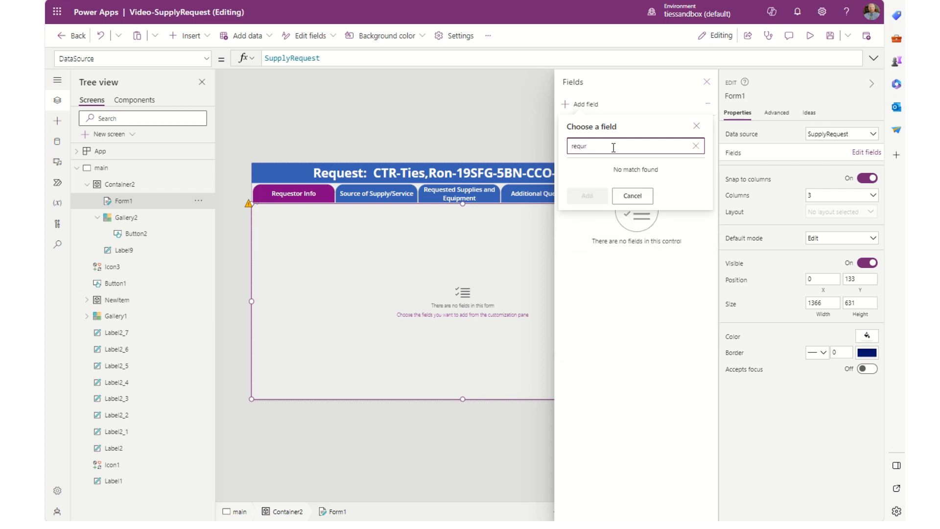
key("BackSpace")
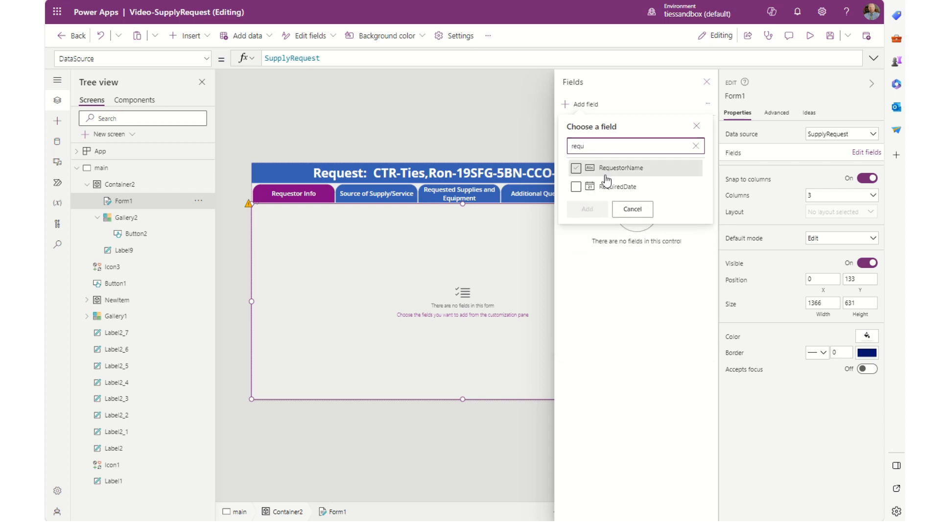
left_click(576, 187)
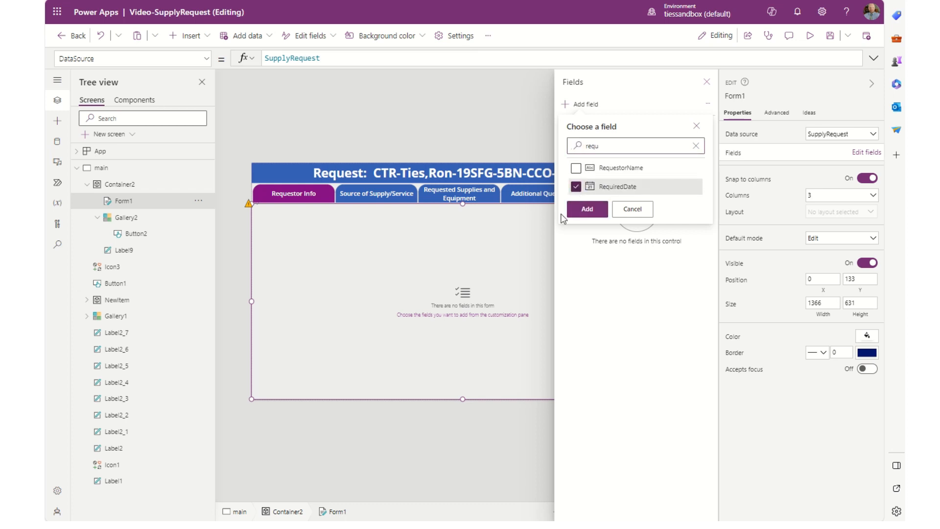
left_click(621, 145)
double_click(620, 146)
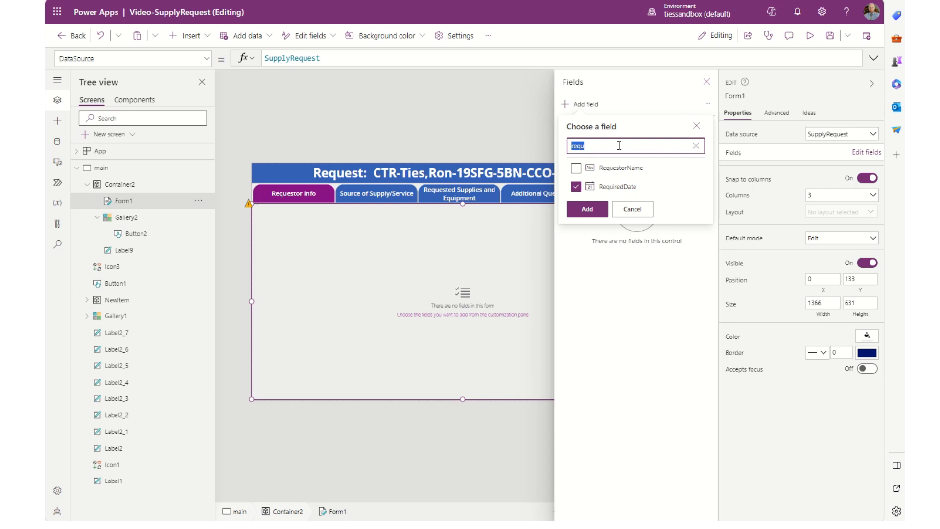
type("supply")
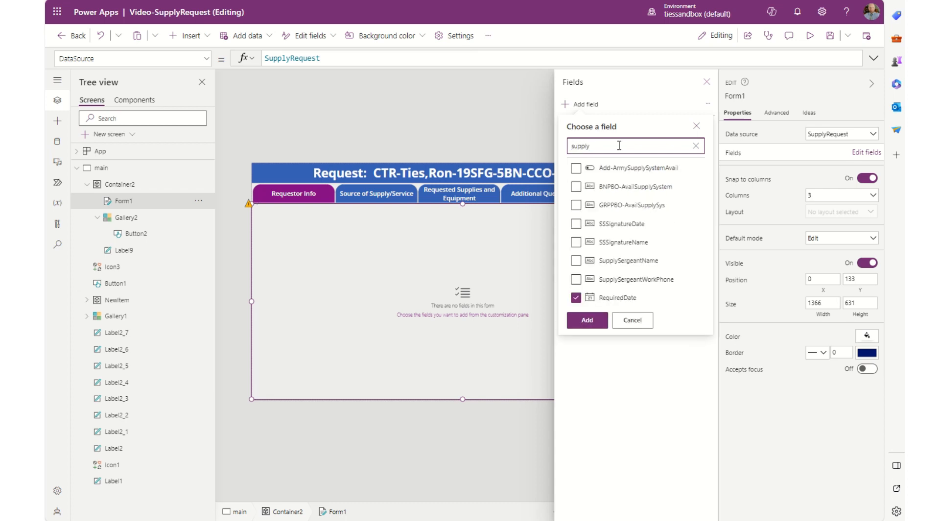
left_click(577, 260)
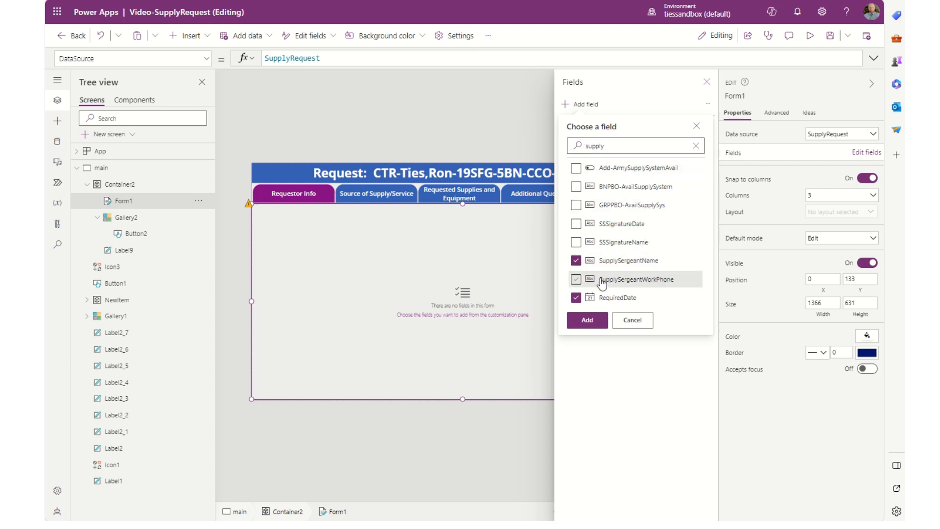
left_click(577, 279)
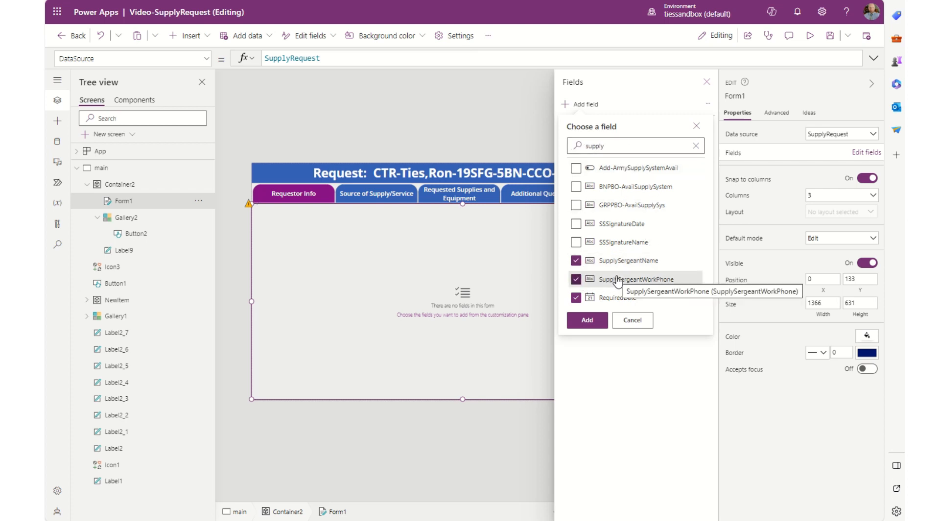
Check Justification too, add the selected fields to Form1 and close the Fields pane
left_click(619, 144)
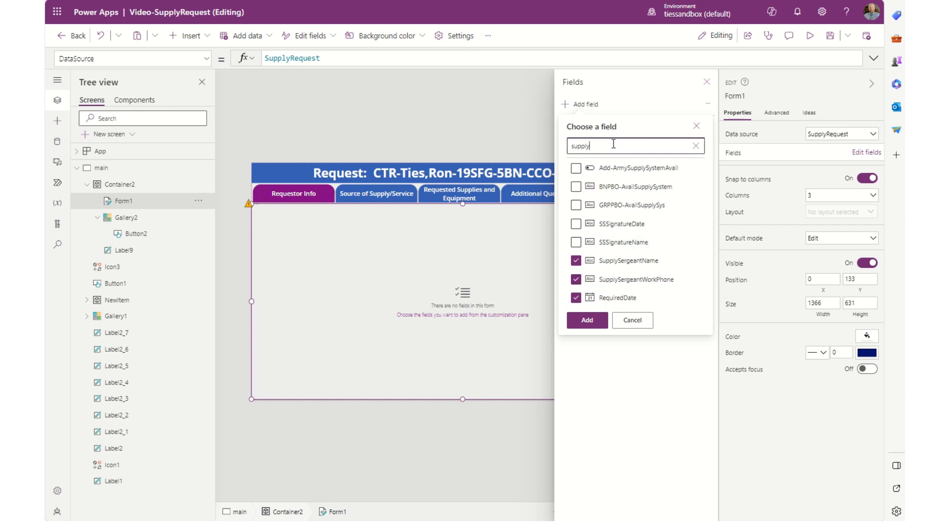
double_click(619, 144)
type("Ju")
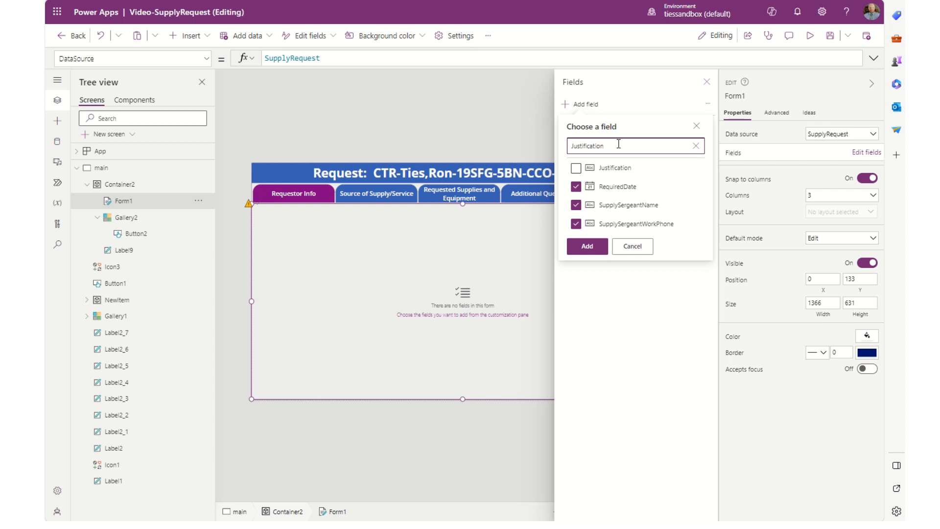
type("stification")
left_click(577, 168)
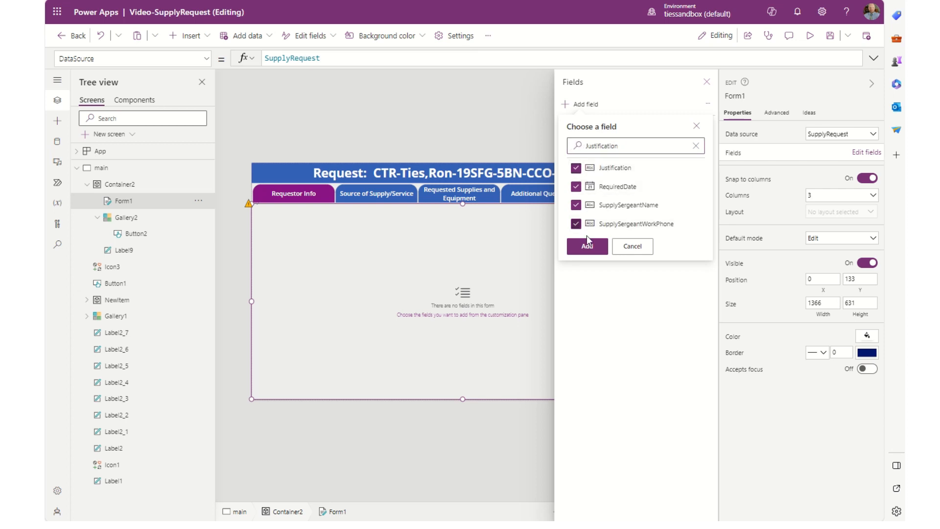
left_click(587, 246)
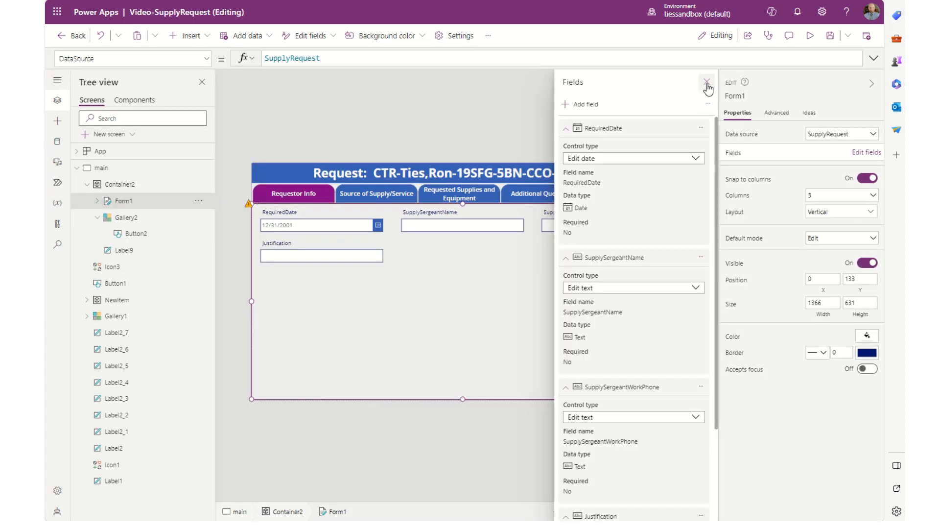
left_click(707, 82)
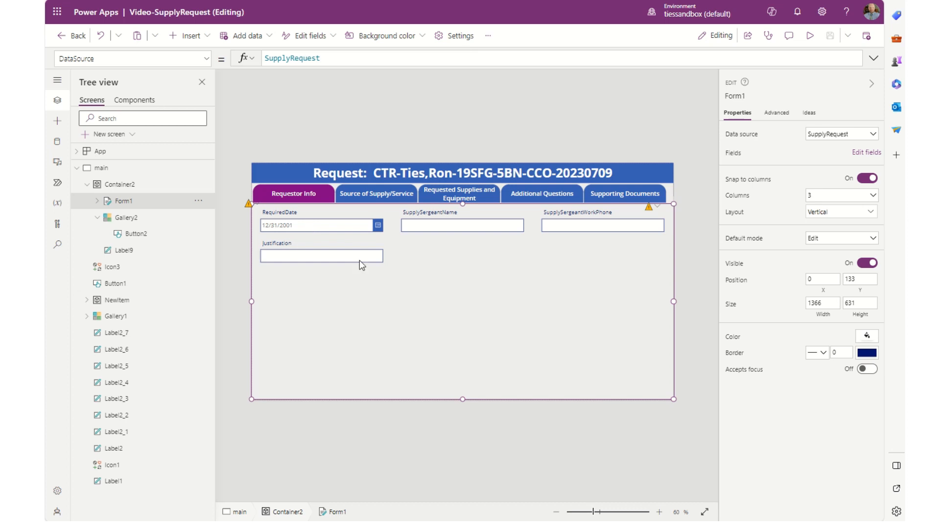
Widen the RequiredDate card to full width and set its date picker Width to 300
left_click(336, 230)
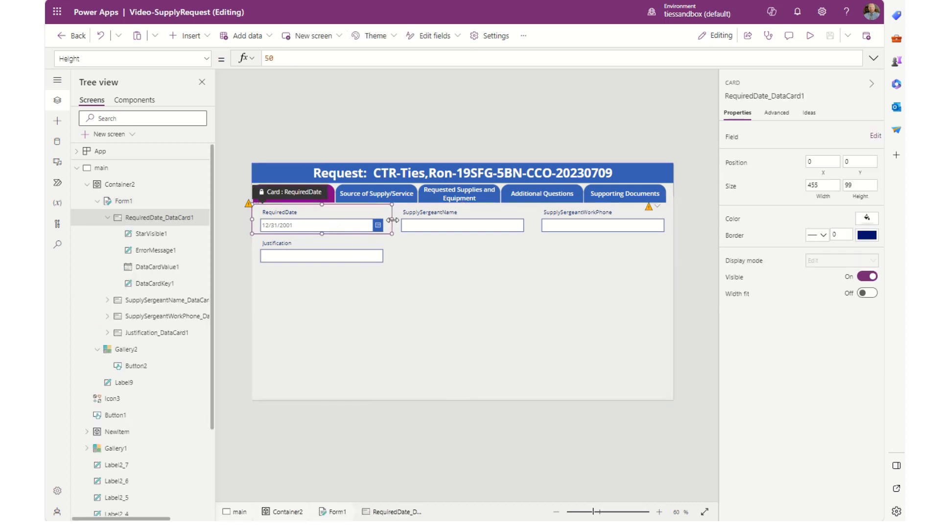
left_click_drag(391, 220, 632, 219)
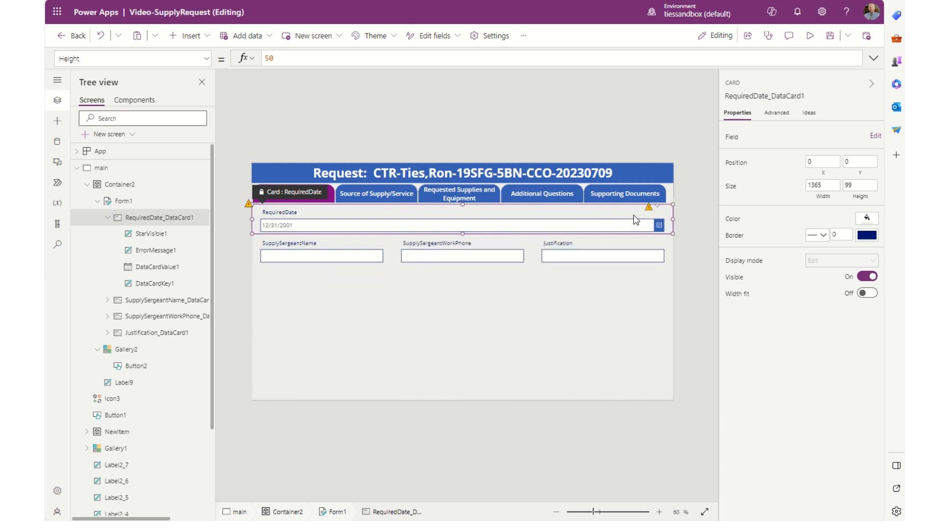
left_click(562, 227)
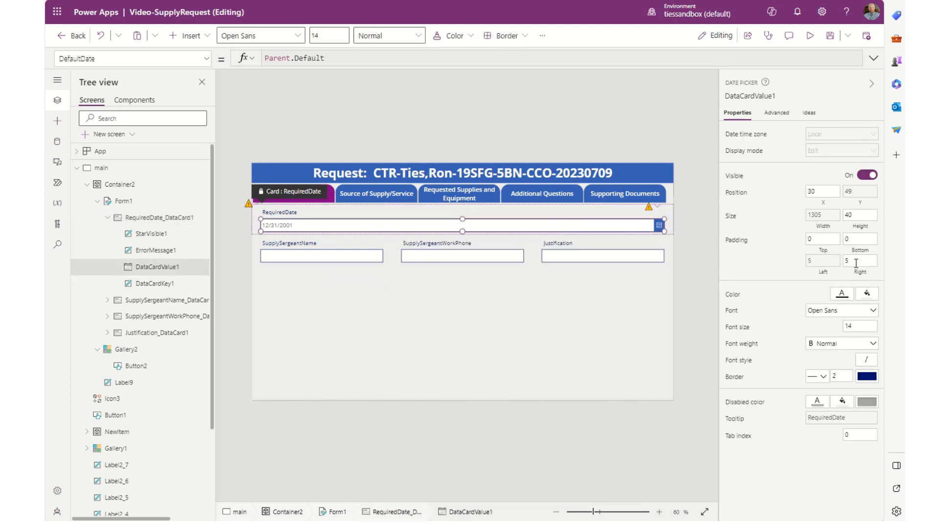
left_click(823, 215)
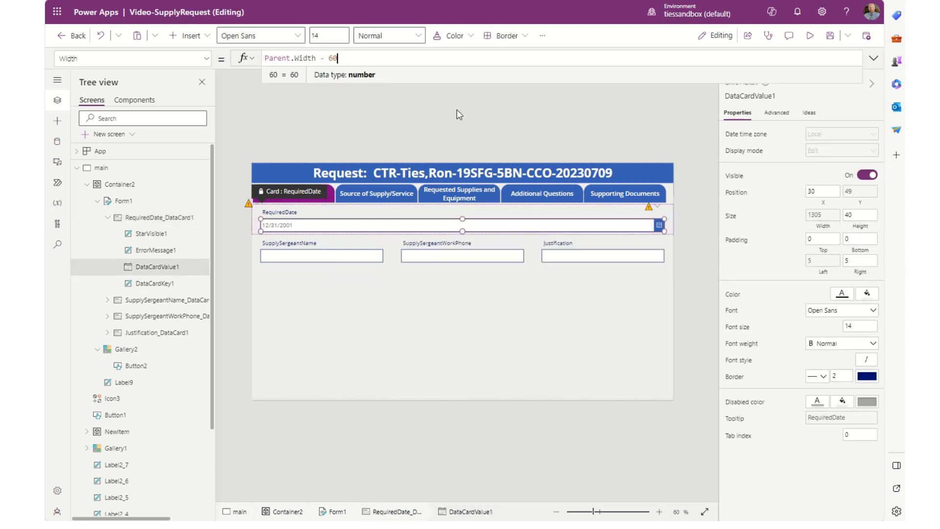
key("ctrl+a")
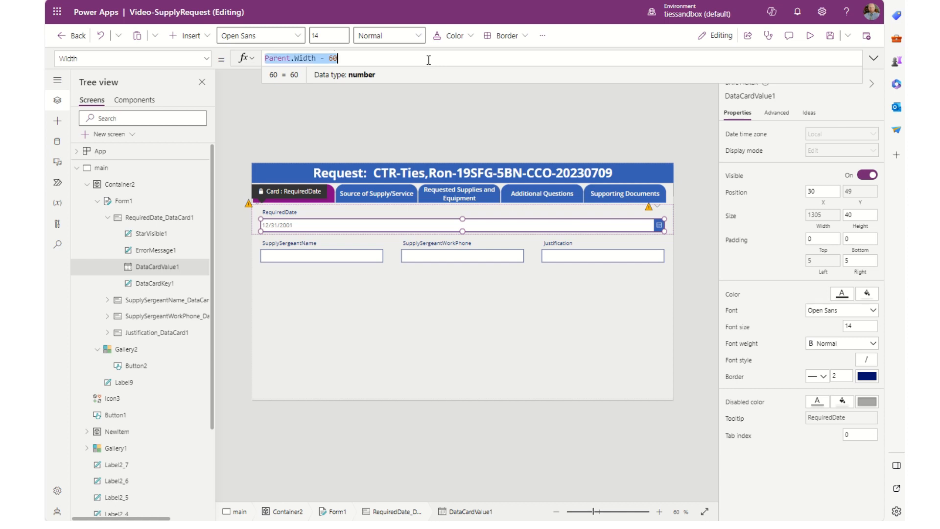
type("300")
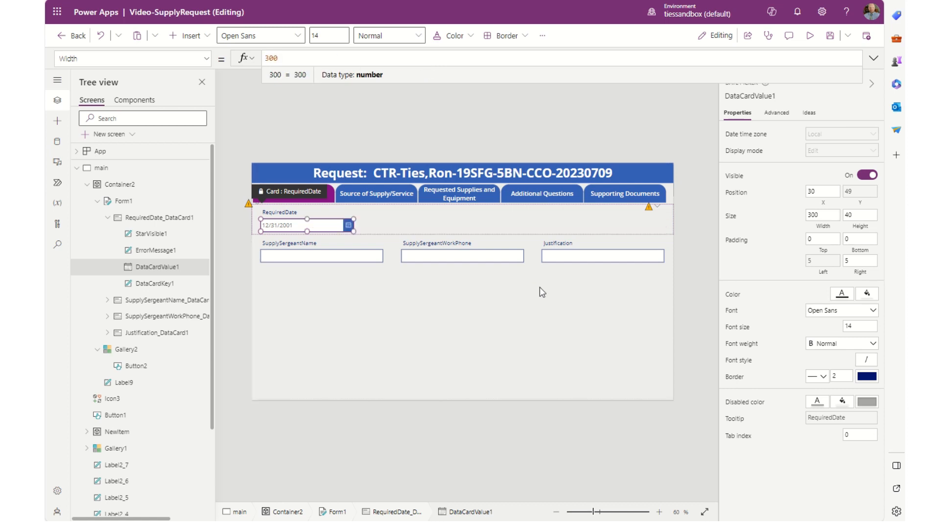
left_click(308, 261)
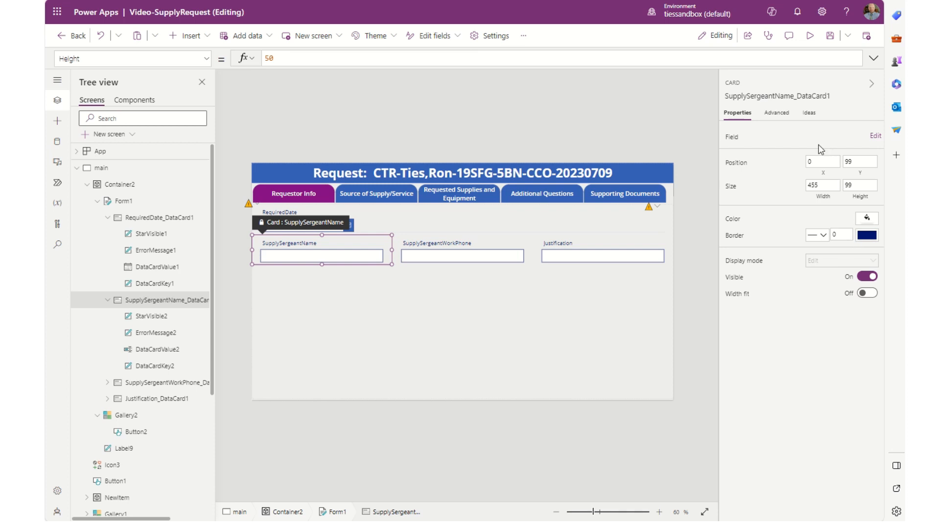
Set Form1 to 12 columns and widen the RequiredDate and SupplySergeantName cards
left_click(567, 334)
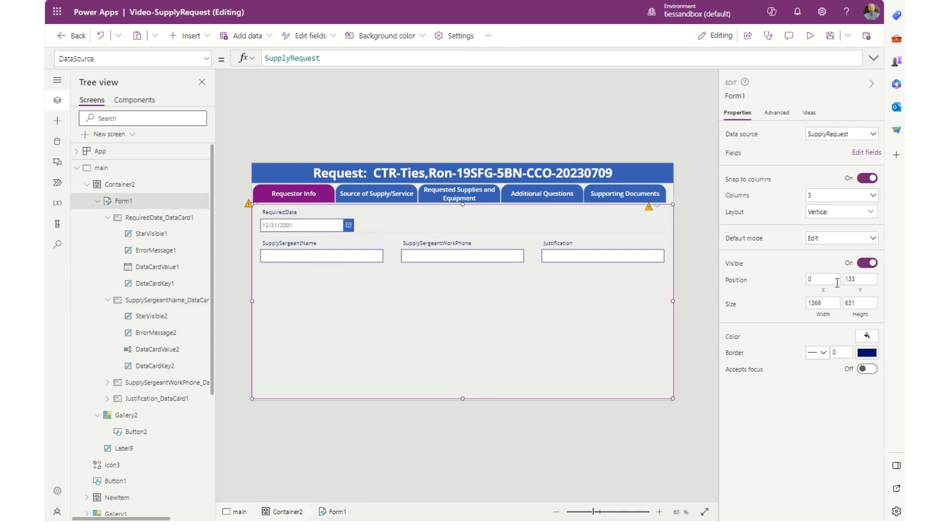
left_click(860, 196)
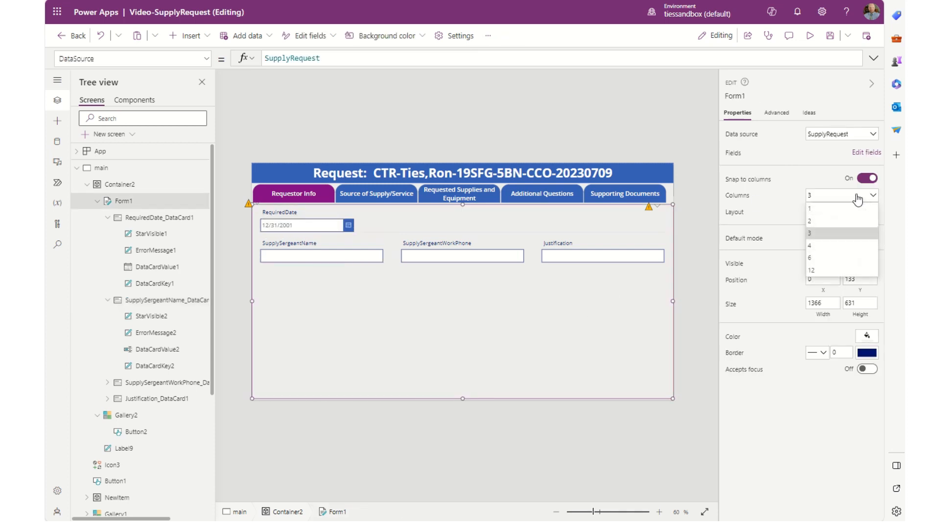
left_click(828, 271)
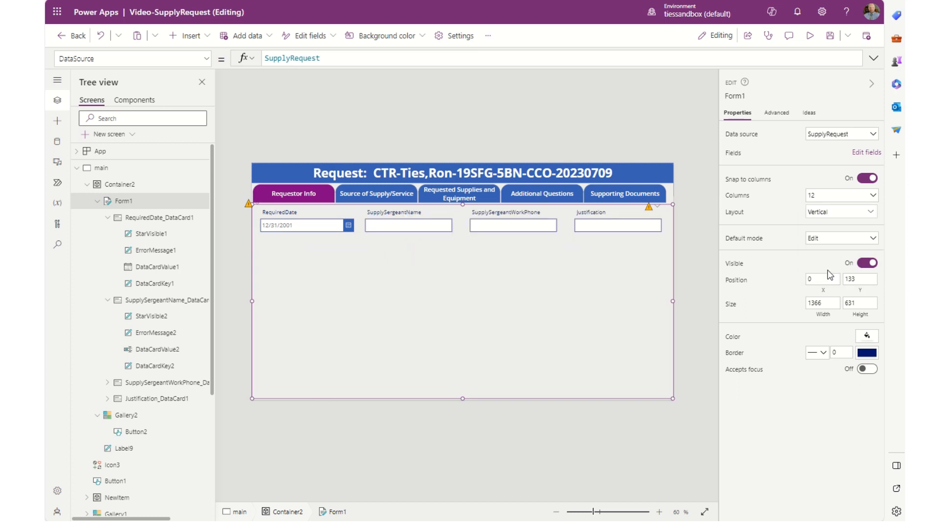
left_click(328, 225)
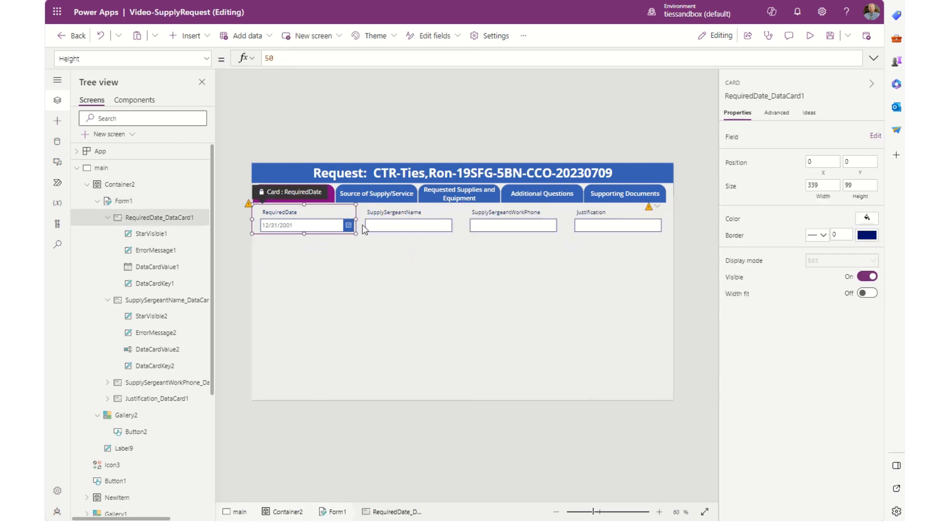
left_click_drag(359, 219, 653, 219)
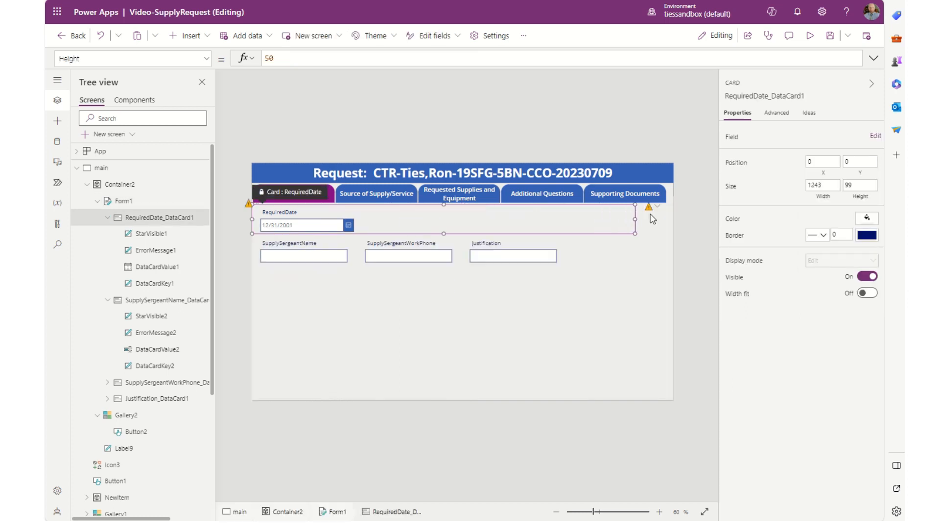
left_click(302, 264)
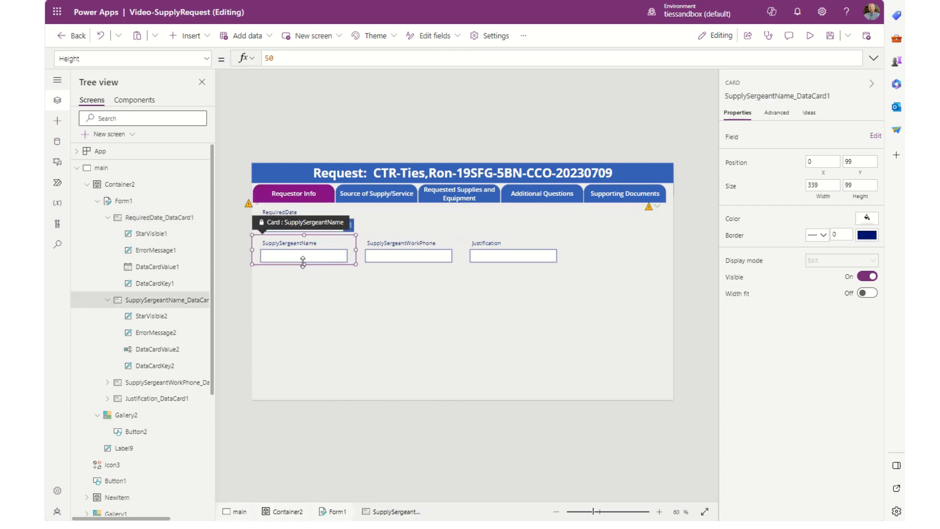
left_click_drag(356, 250, 461, 251)
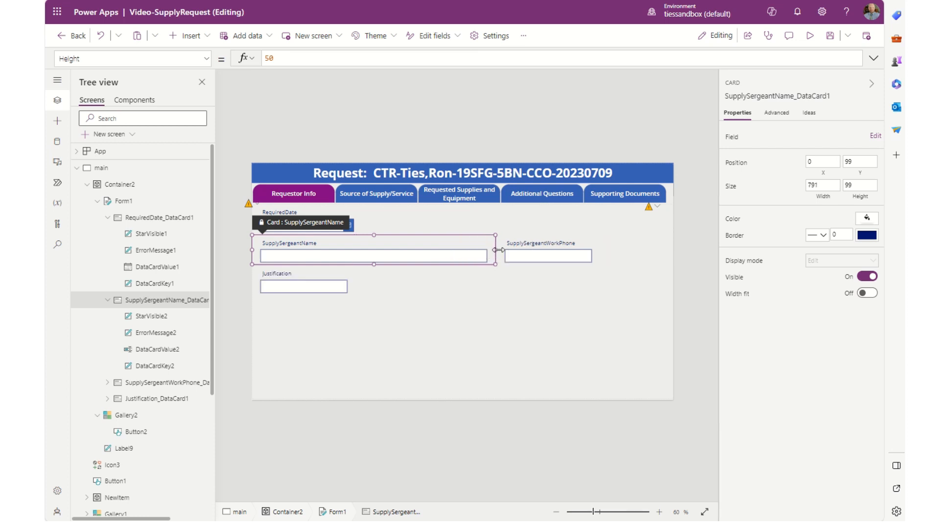
Make the Justification card and its text input full width and taller
left_click(547, 256)
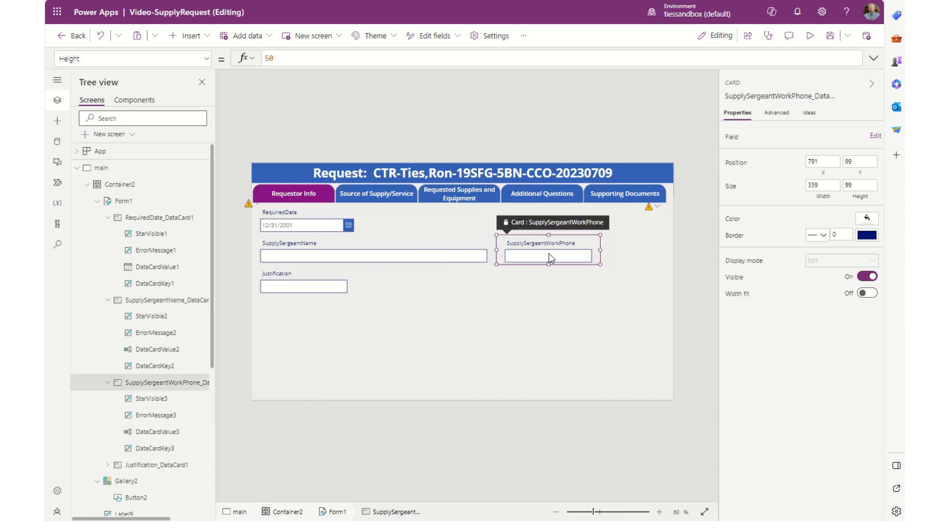
left_click(302, 291)
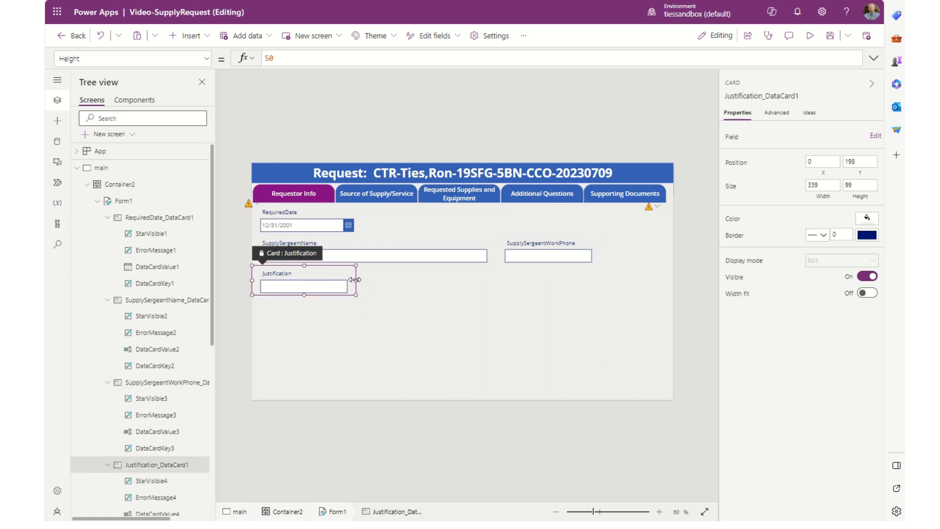
left_click_drag(356, 280, 670, 280)
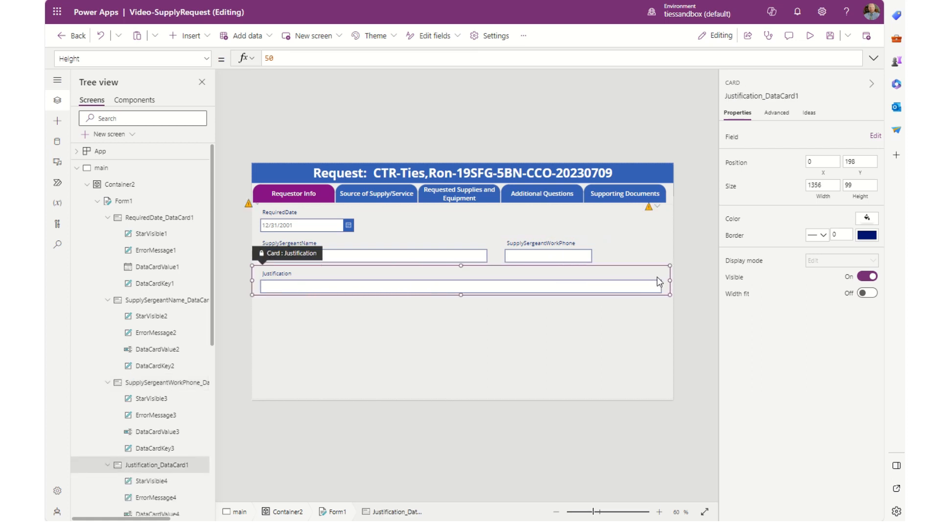
left_click_drag(461, 295, 460, 347)
left_click(462, 295)
left_click_drag(462, 298, 462, 333)
left_click(443, 378)
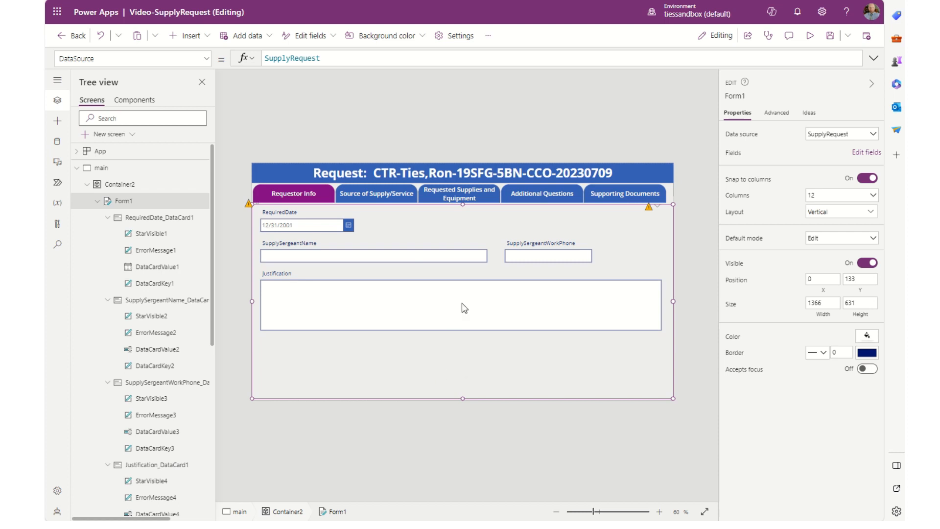
Unlock the RequiredDate, SupplySergeantName, SupplySergeantWorkPhone and Justification cards under Advanced properties
left_click(306, 222)
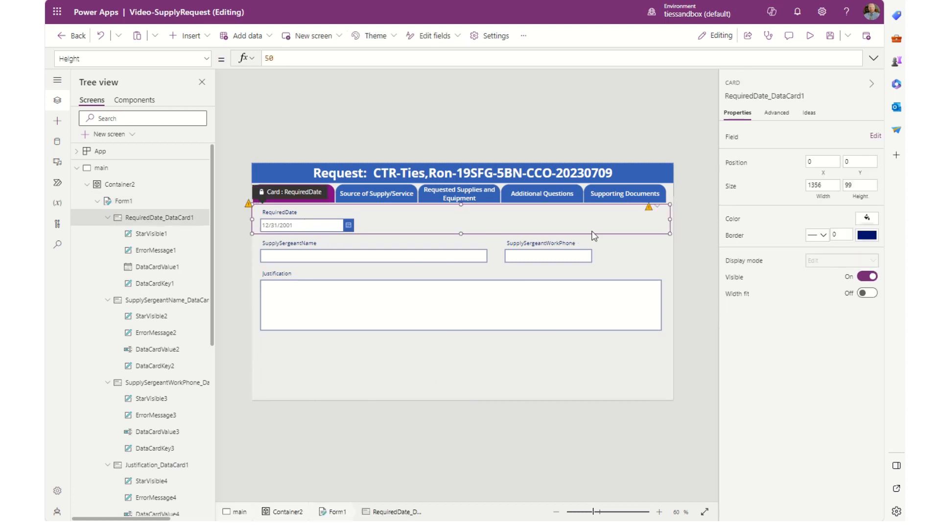
left_click(777, 114)
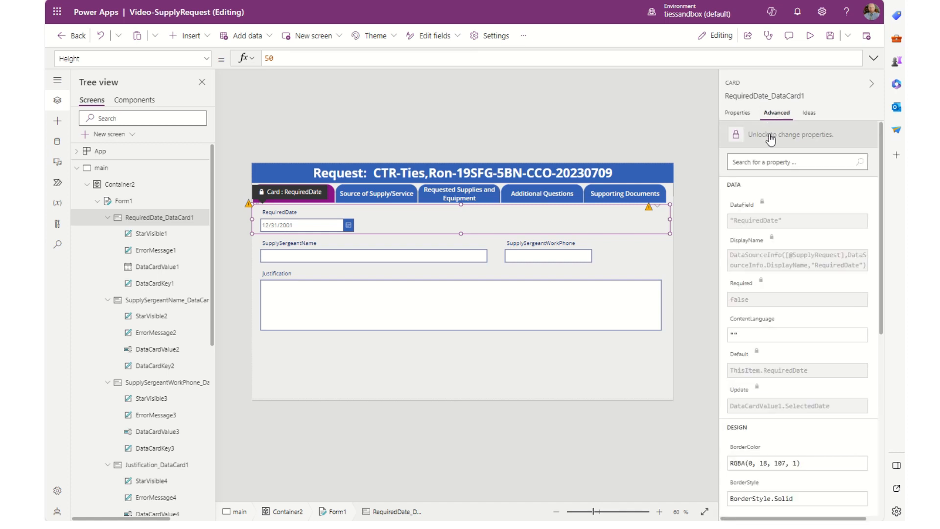
left_click(768, 137)
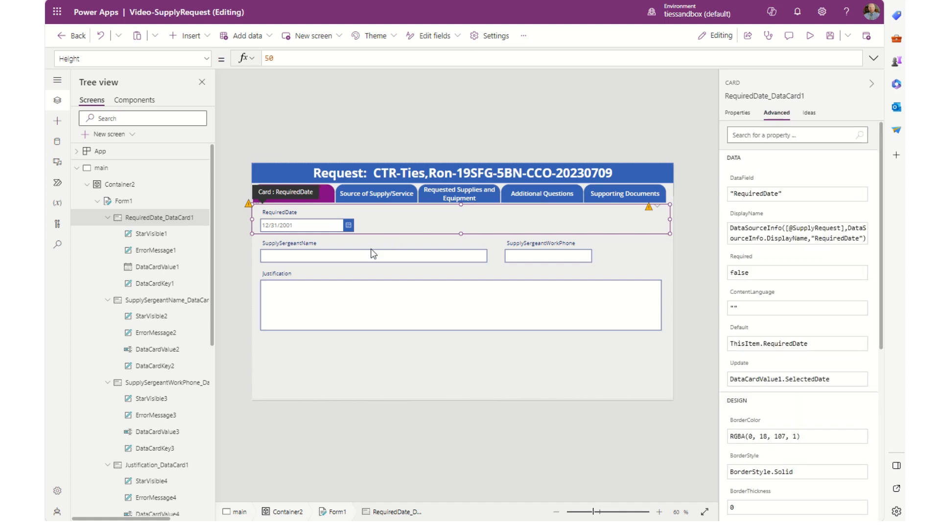
left_click(373, 253)
left_click(773, 143)
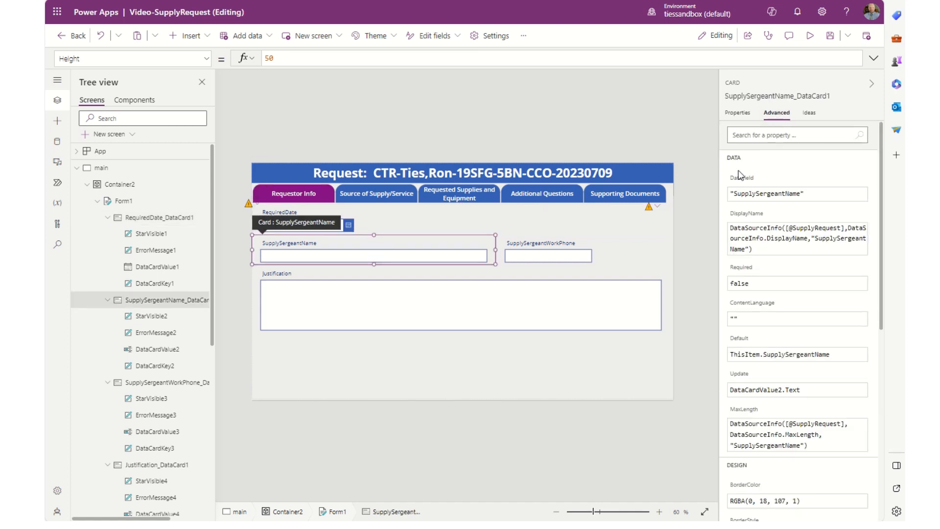
left_click(563, 252)
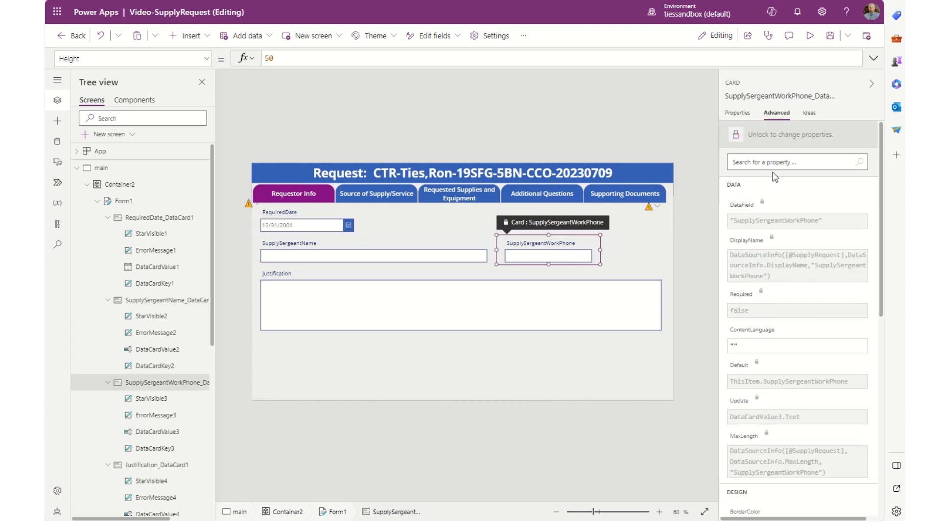
left_click(793, 138)
left_click(431, 298)
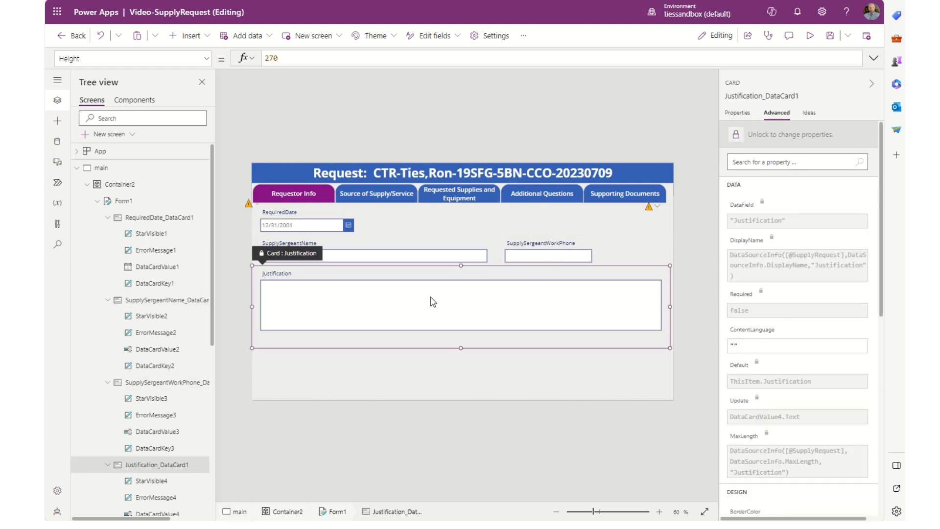
left_click(804, 137)
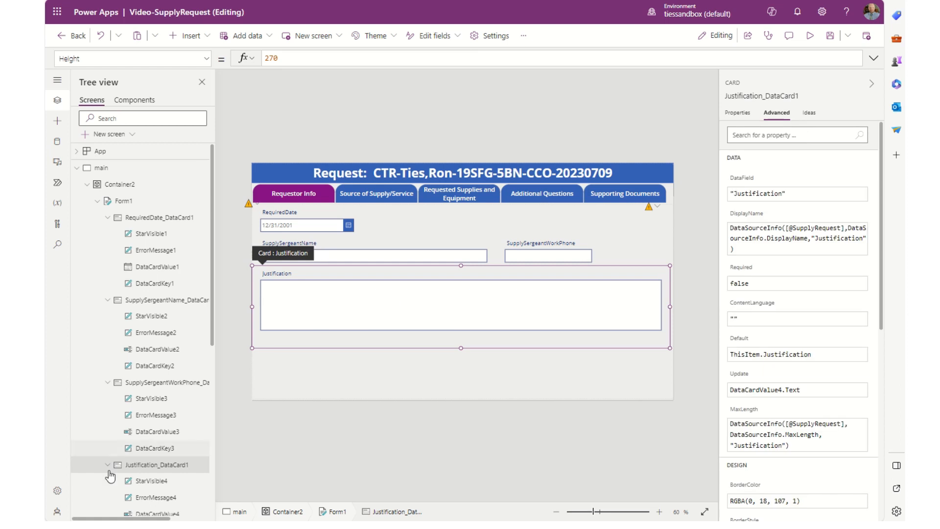
left_click(287, 224)
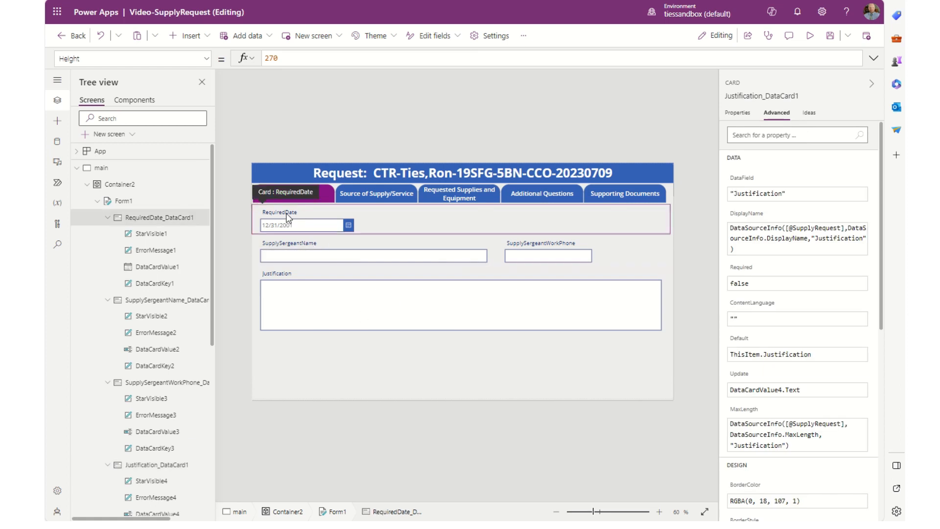
left_click(287, 214)
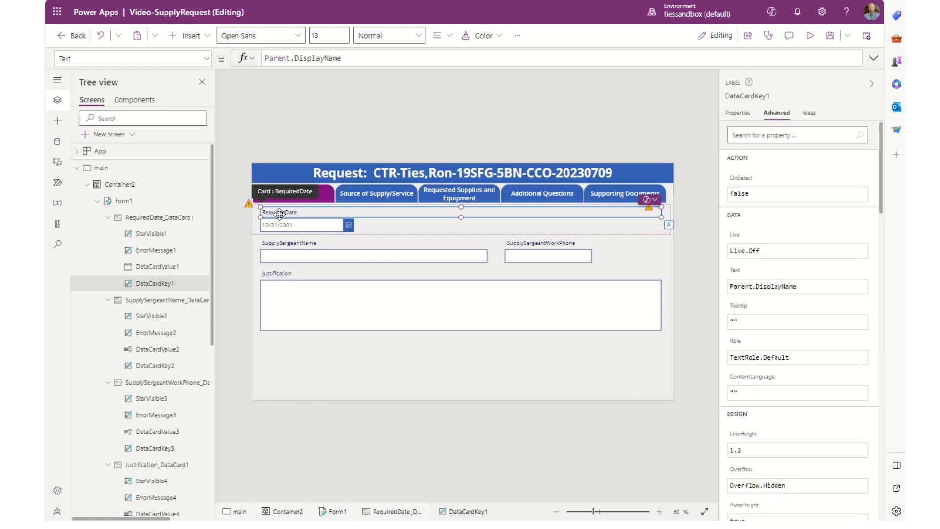
Change the RequiredDate label's Text to "Required Date"
triple_click(360, 56)
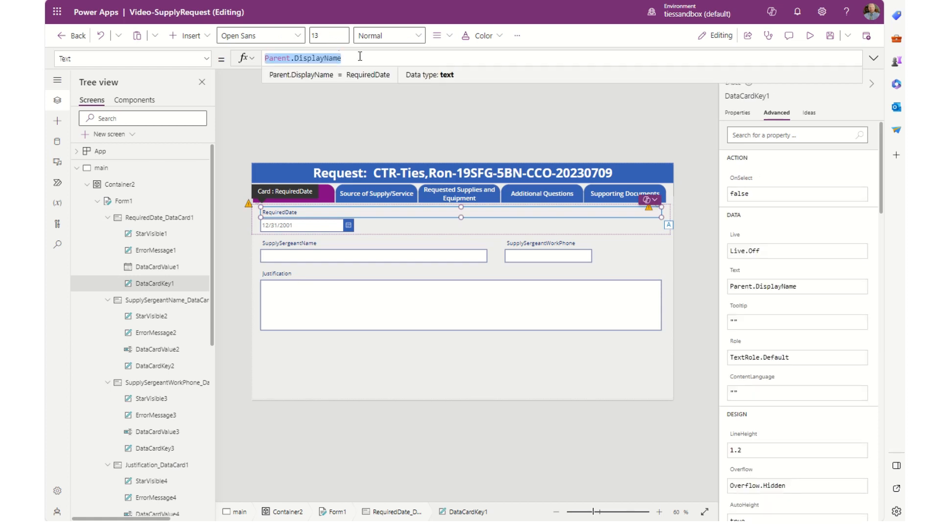
key("BackSpace")
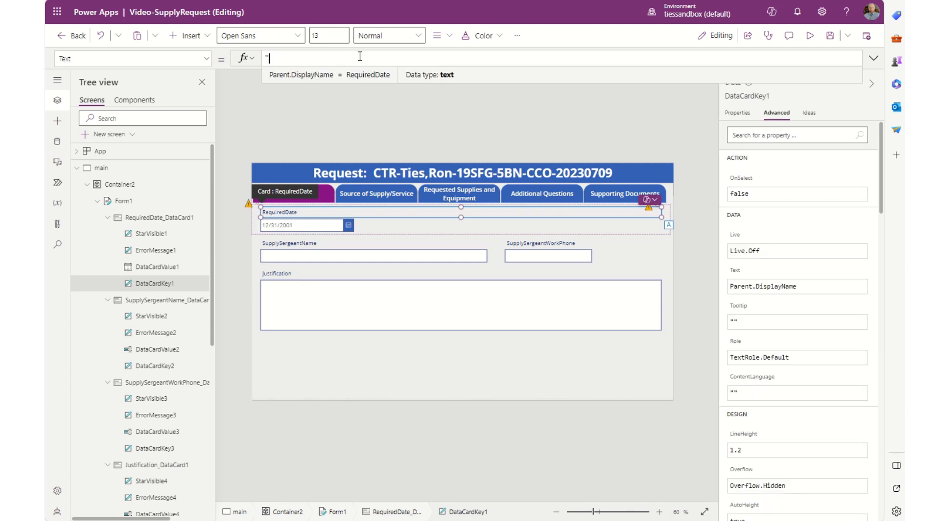
type("\"\"")
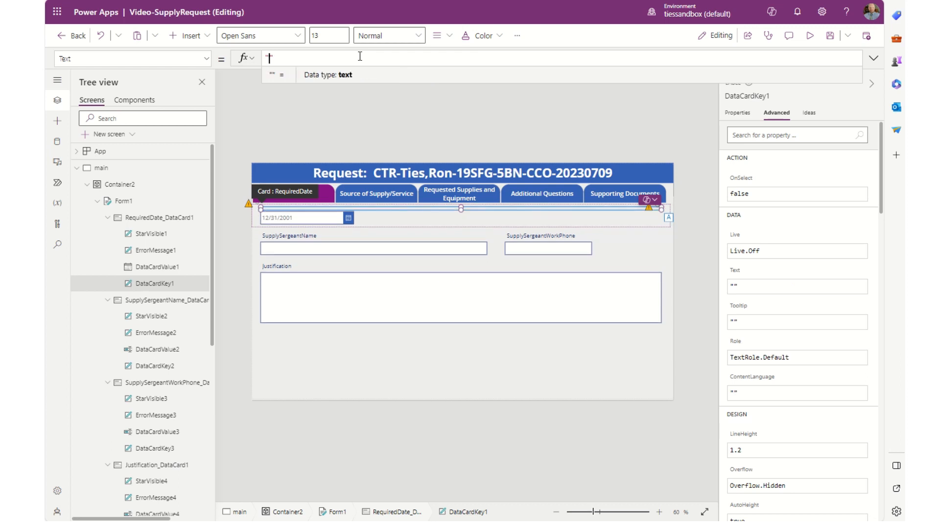
type("Requeir")
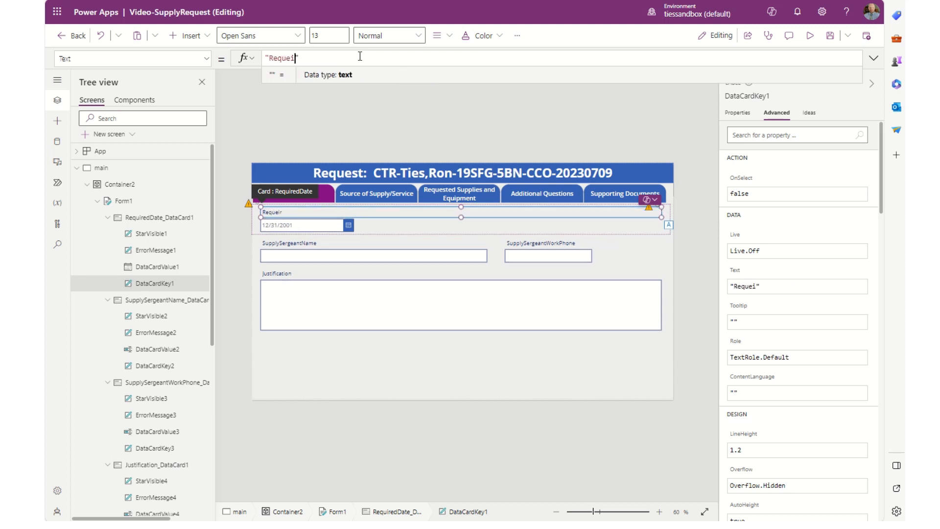
key("BackSpace")
key("BackSpace")
key("BackSpace")
type("ired Date")
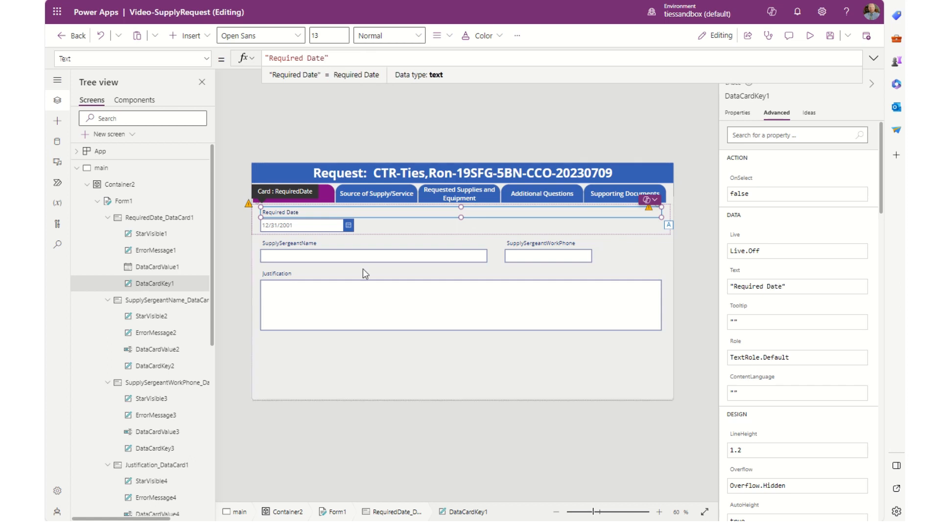
Set the SupplySergeantName label's Text to "Supply Sergeant Name"
left_click(283, 245)
left_click(286, 245)
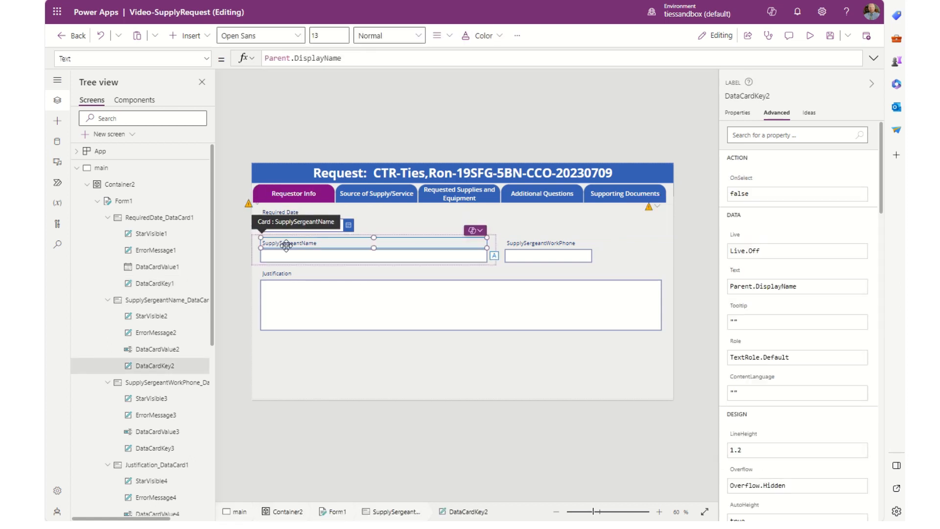
double_click(350, 59)
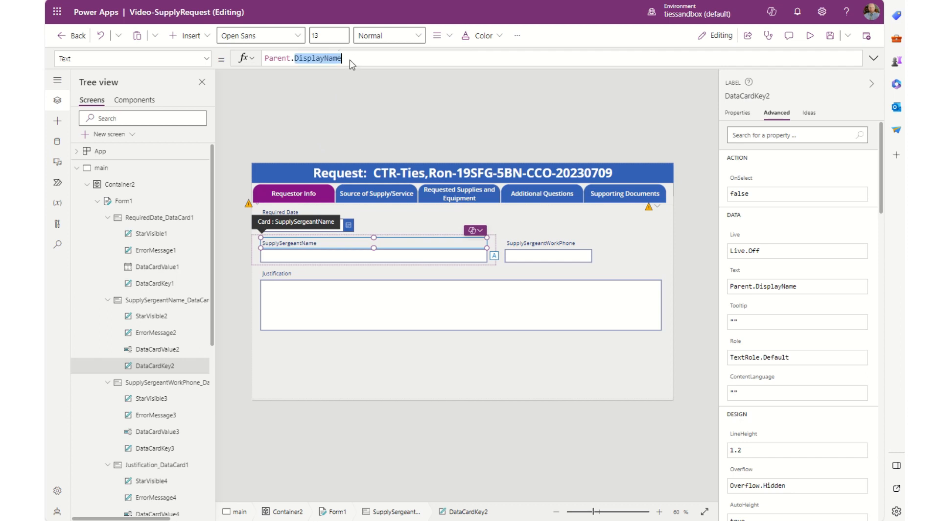
triple_click(351, 58)
type("\"")
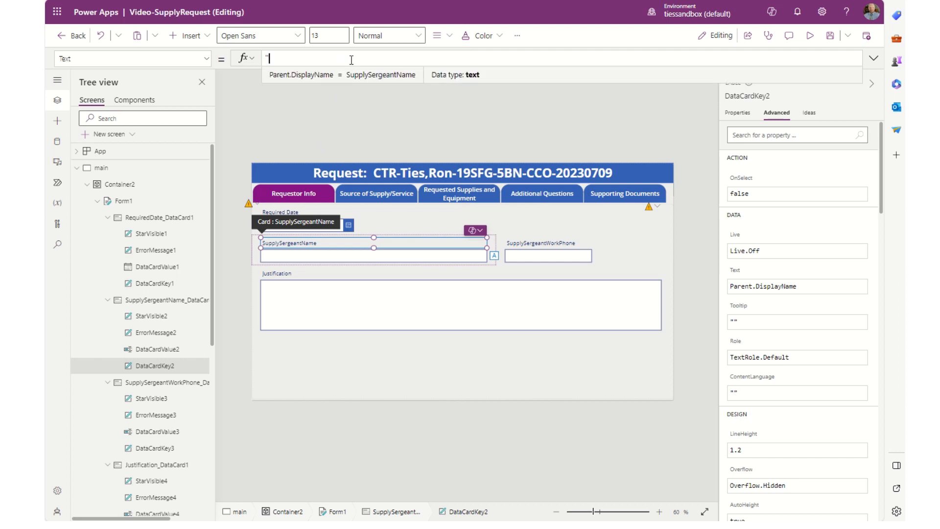
type("Supply ")
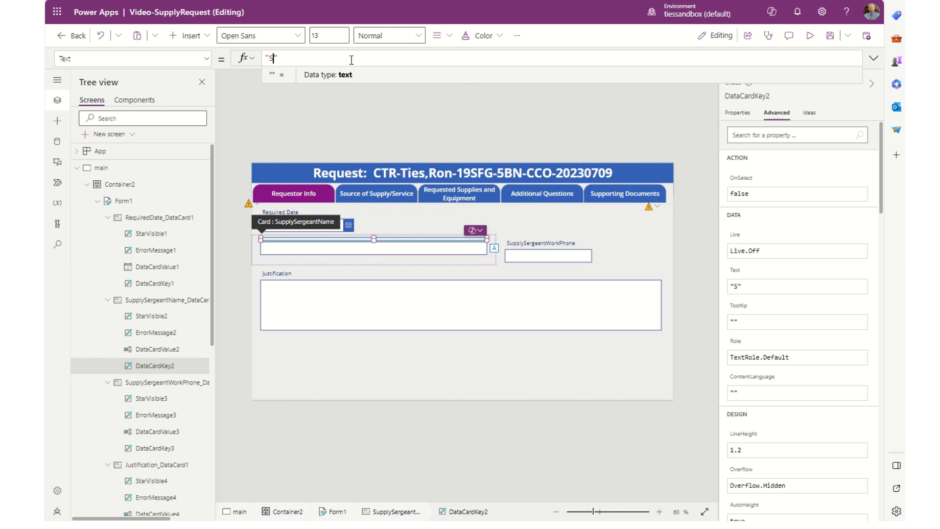
type("Sergea")
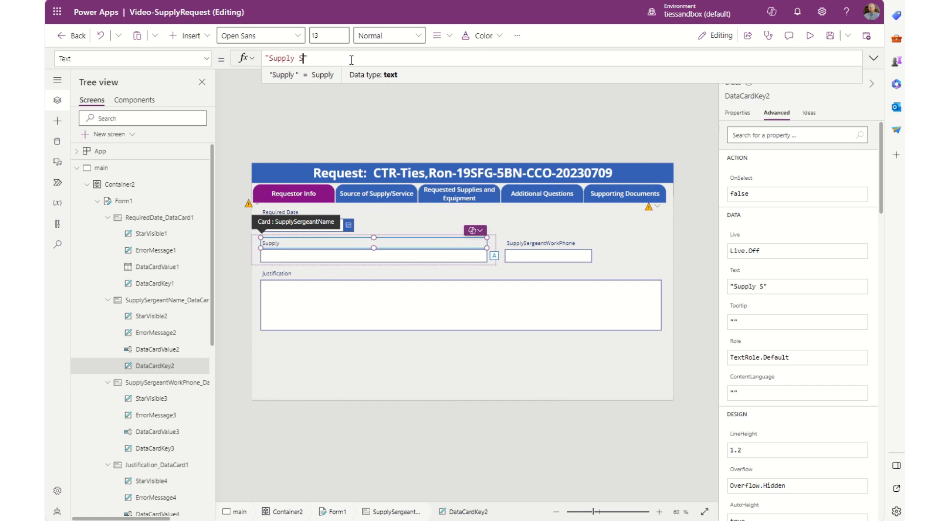
type("nt name")
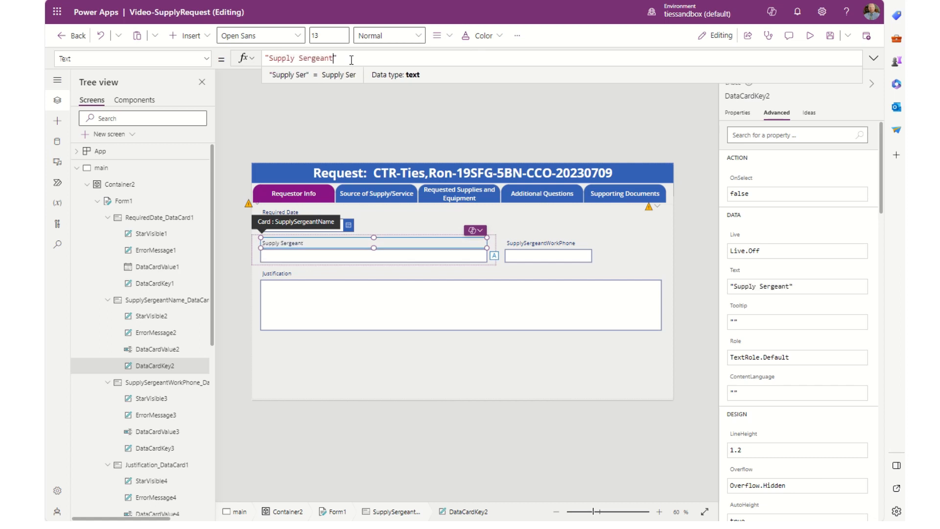
key("BackSpace")
key("BackSpace")
key("BackSpace")
key("BackSpace")
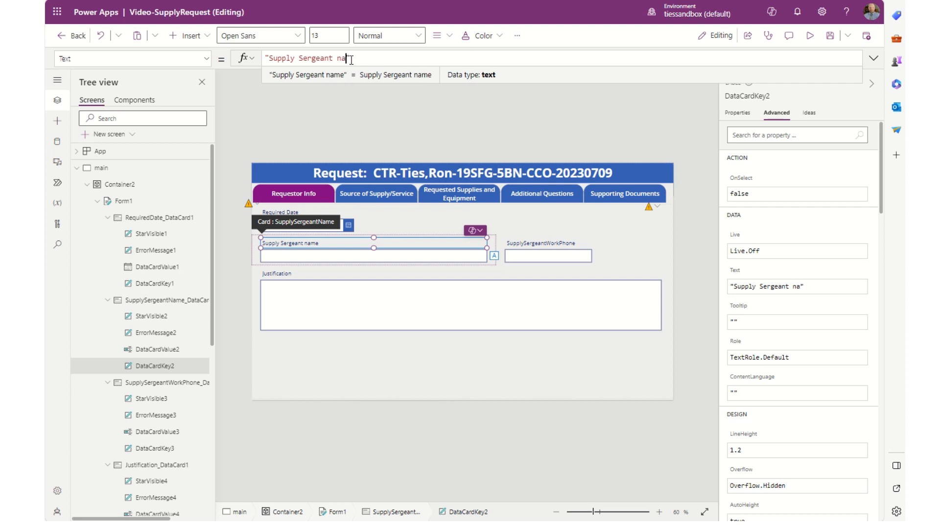
type("Nm")
key("BackSpace")
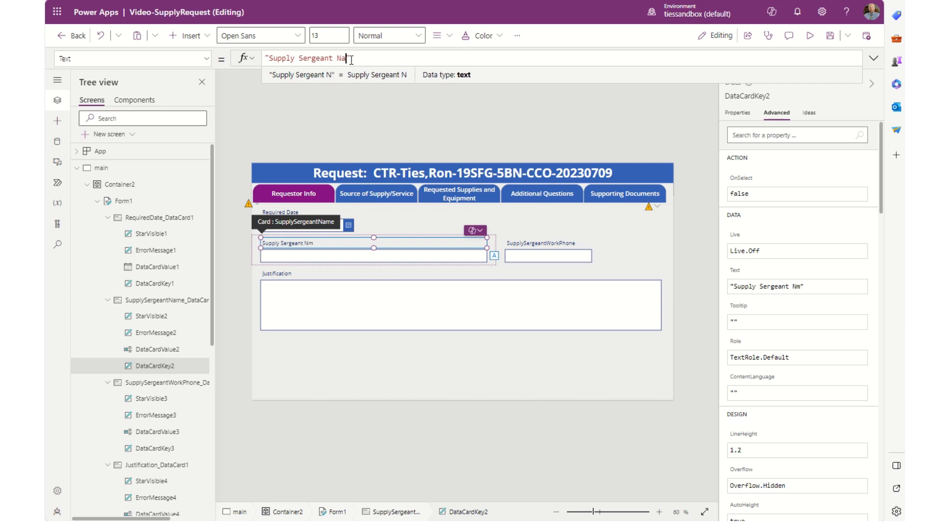
type("ame")
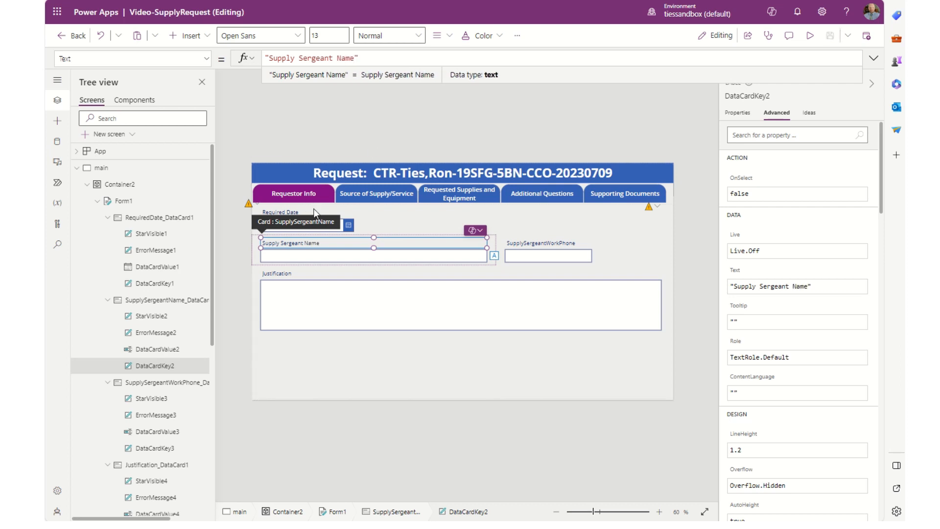
Set the work phone label's Text to "Supply Sergeant Work Phone"
left_click(525, 248)
left_click(526, 248)
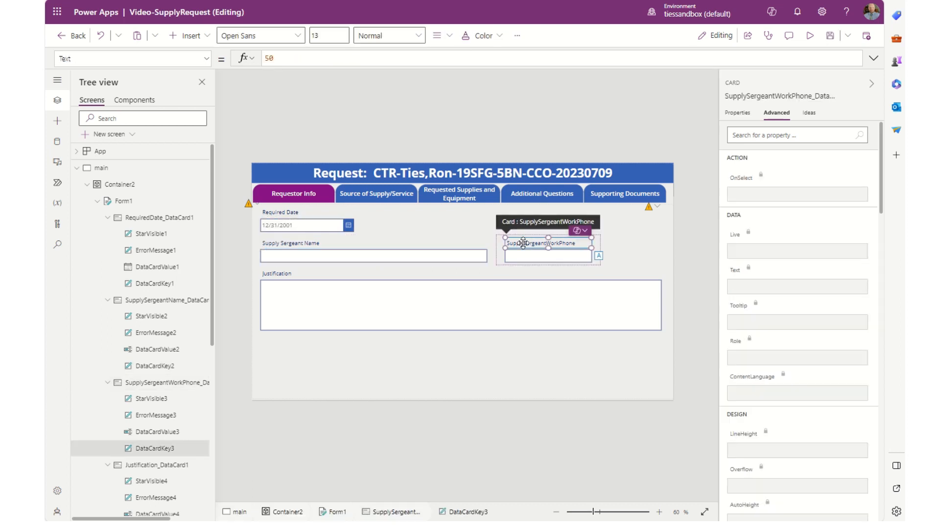
triple_click(382, 58)
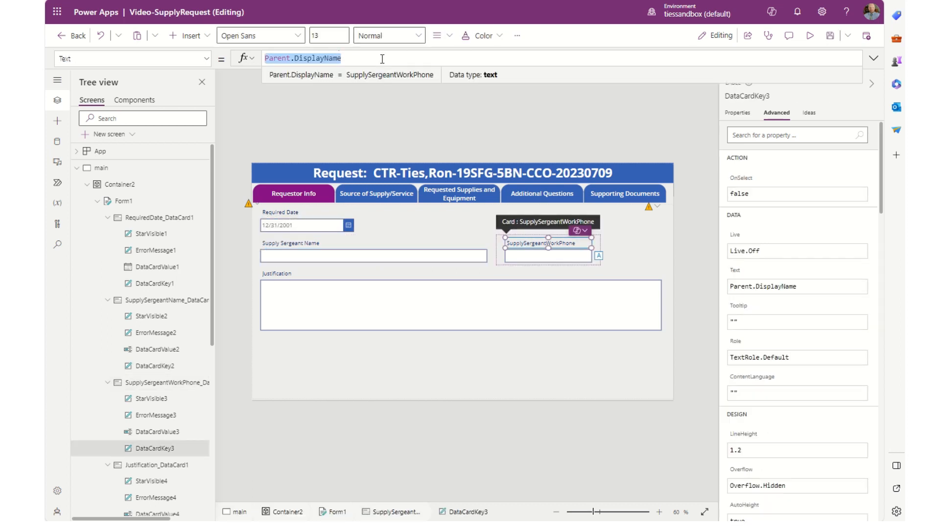
type("\"")
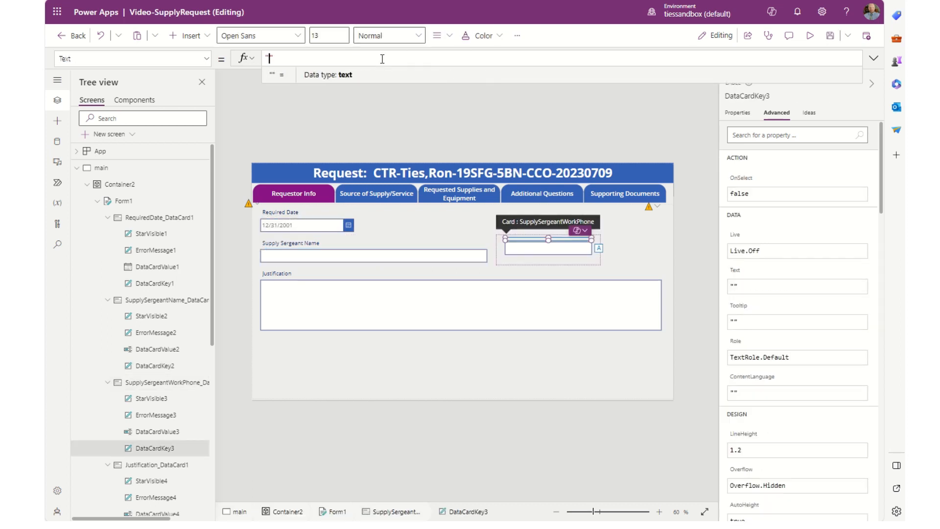
type("Supply Serg")
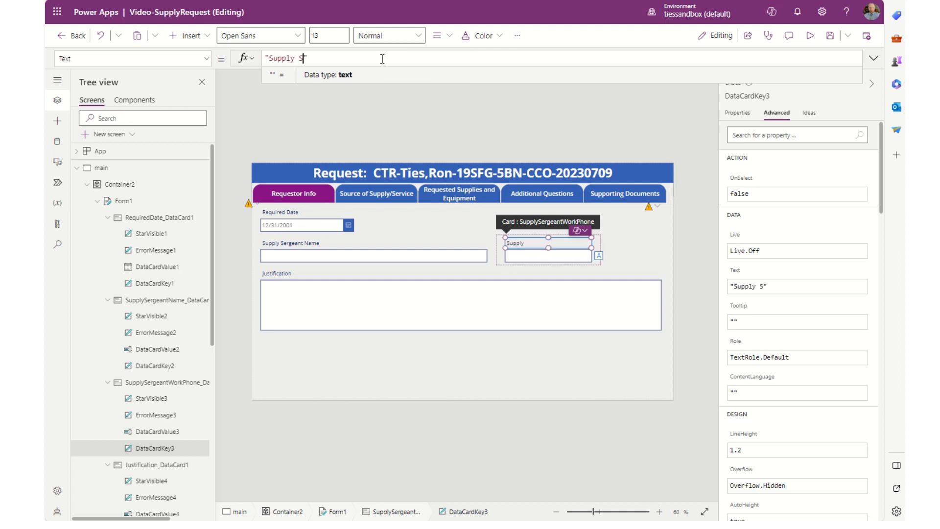
type("eant Wro")
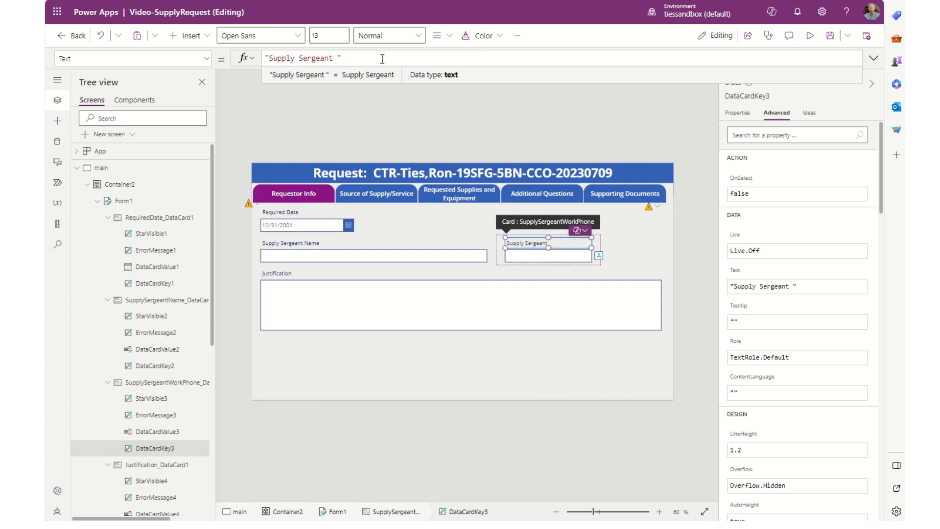
type("ork Phone")
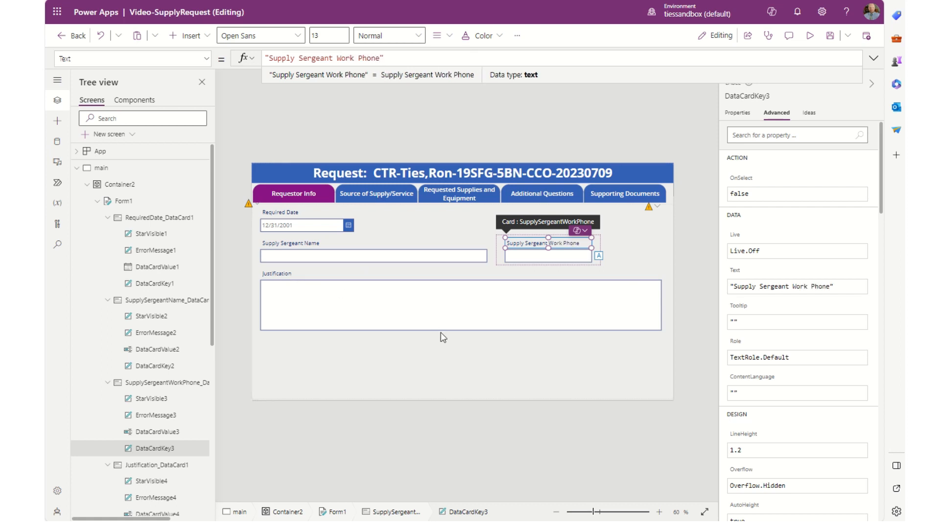
Delete the DataCardValue2 text input from the Supply Sergeant Name card
left_click(473, 309)
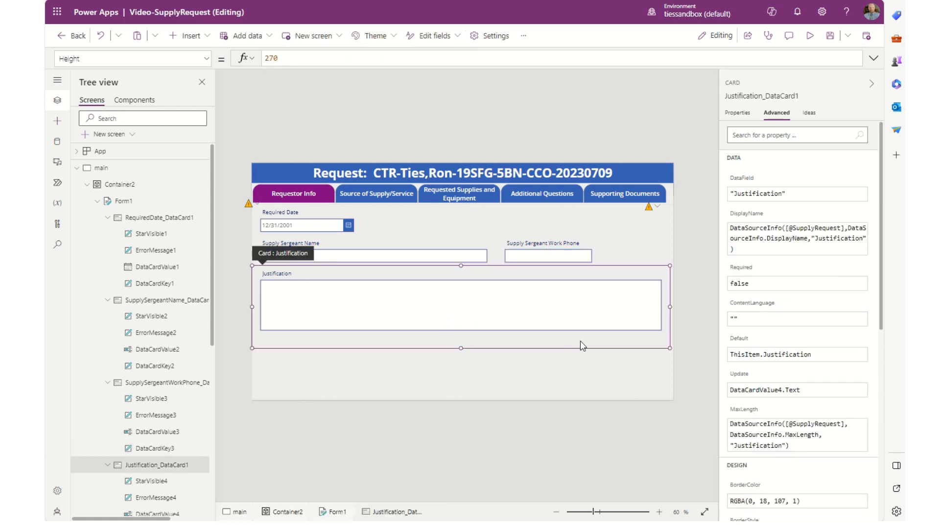
left_click(373, 248)
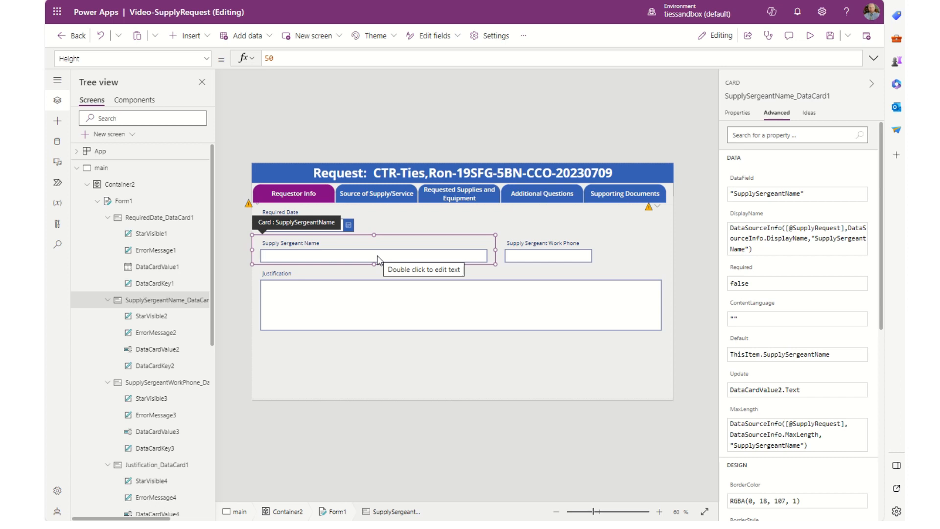
left_click(362, 254)
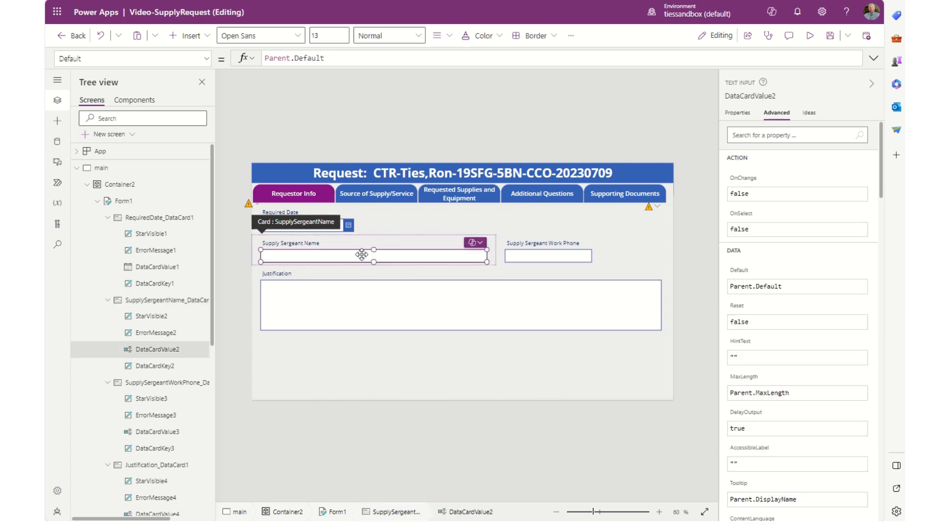
key("Delete")
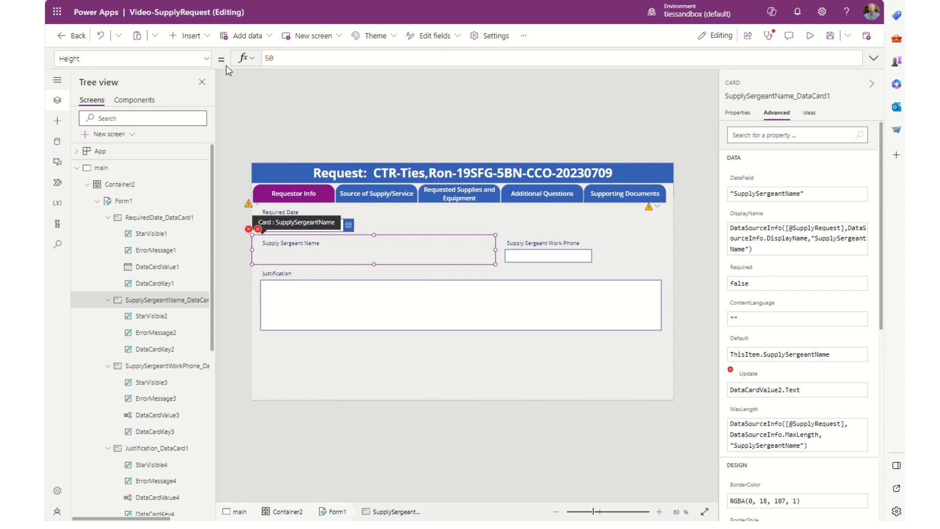
left_click(207, 39)
Insert ComboBox3 into the Supply Sergeant Name card and widen it to about 616
scroll(202, 185, "down", 2)
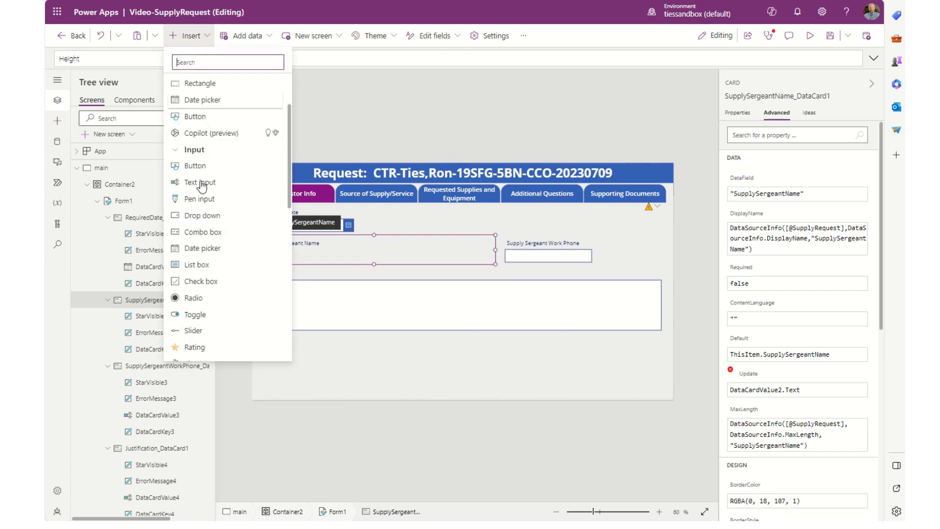
scroll(200, 186, "down", 1)
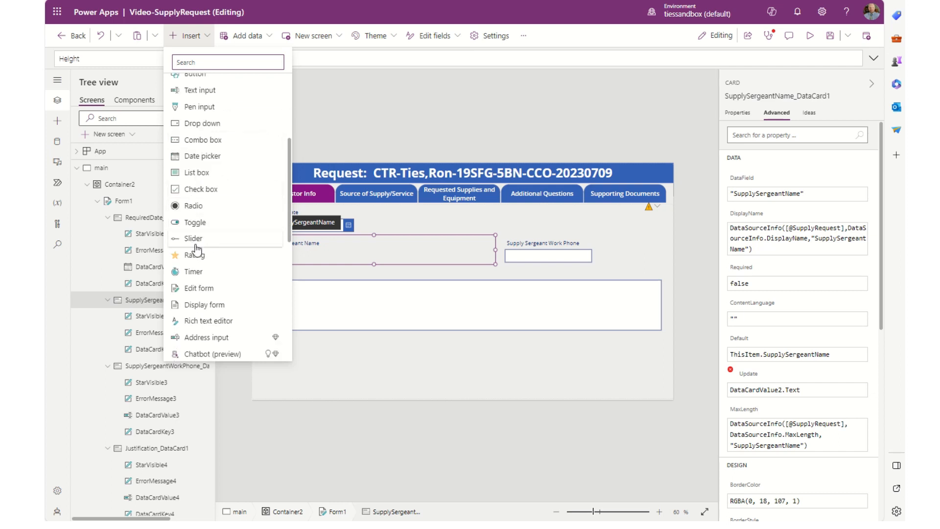
left_click(198, 140)
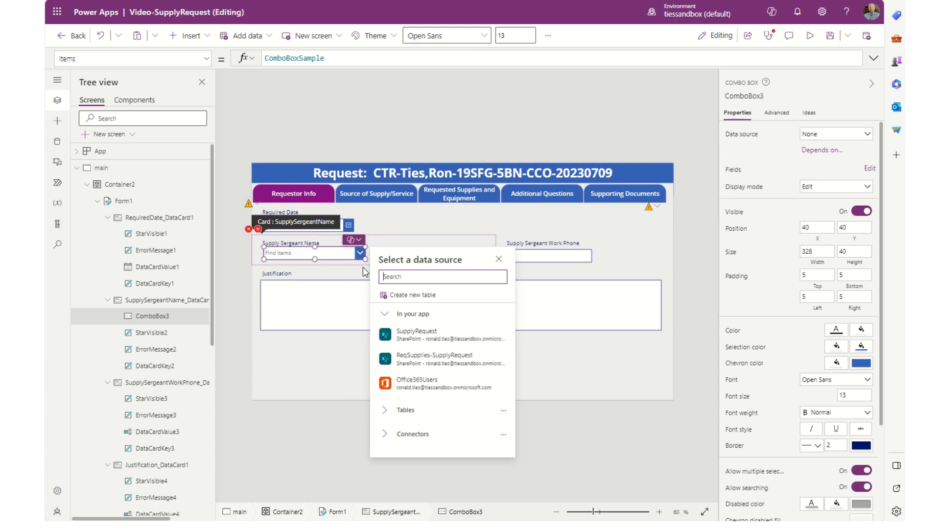
left_click_drag(367, 259, 454, 261)
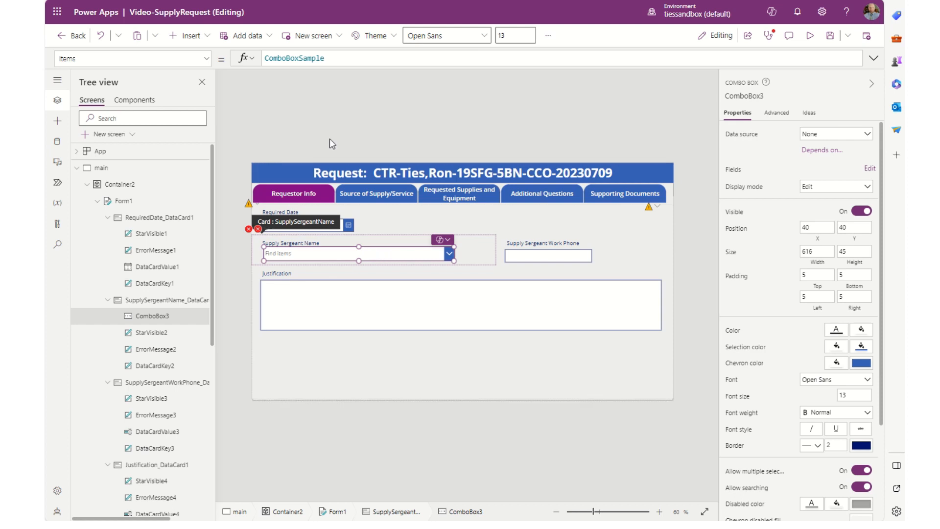
left_click(870, 169)
Switch the combo box layout to Person, keeping Value1 as primary text
left_click(654, 134)
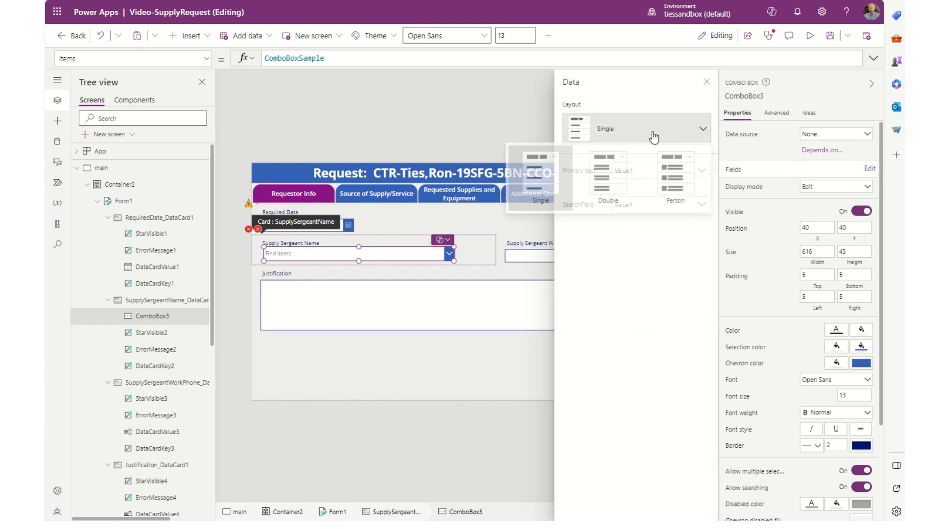
left_click(663, 187)
left_click(666, 195)
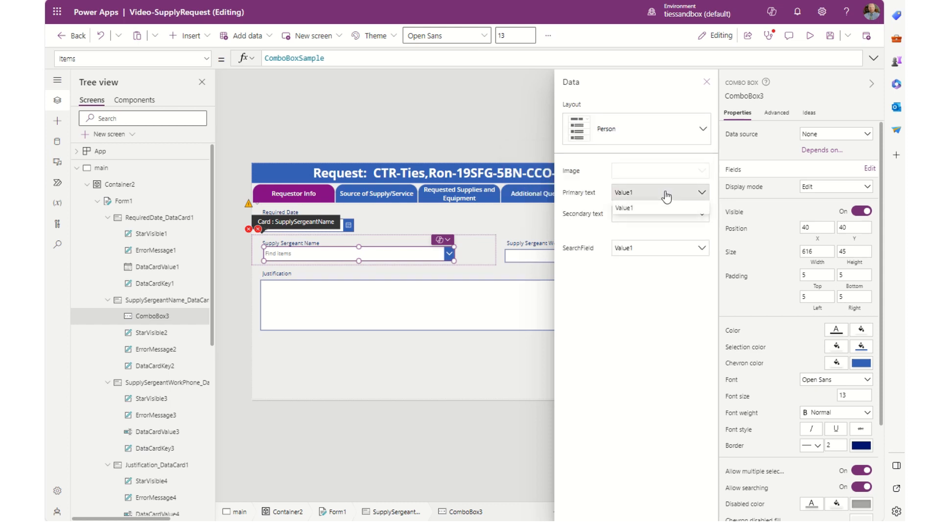
left_click(664, 194)
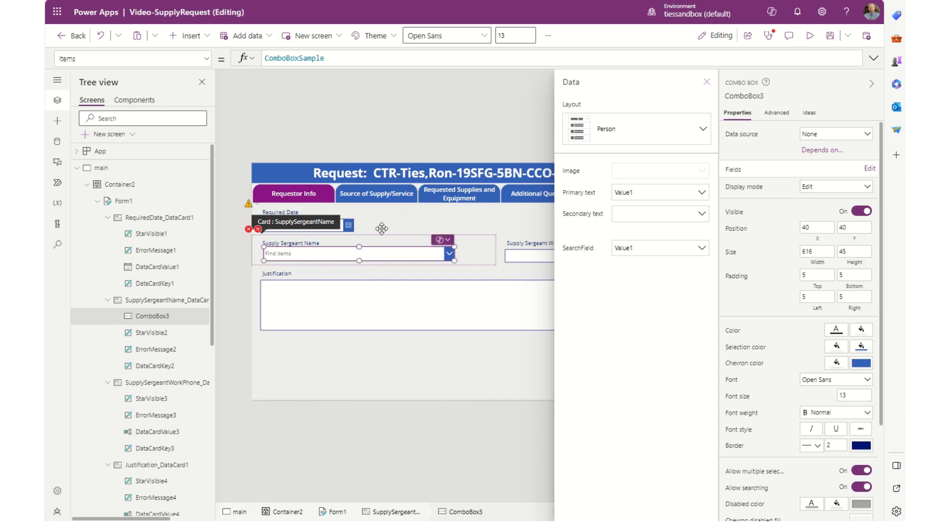
Replace the Items formula with If(!IsBlank(Self.SearchText),Office365Users.SearchUser({searchTerm:Self.SearchText}))
double_click(374, 58)
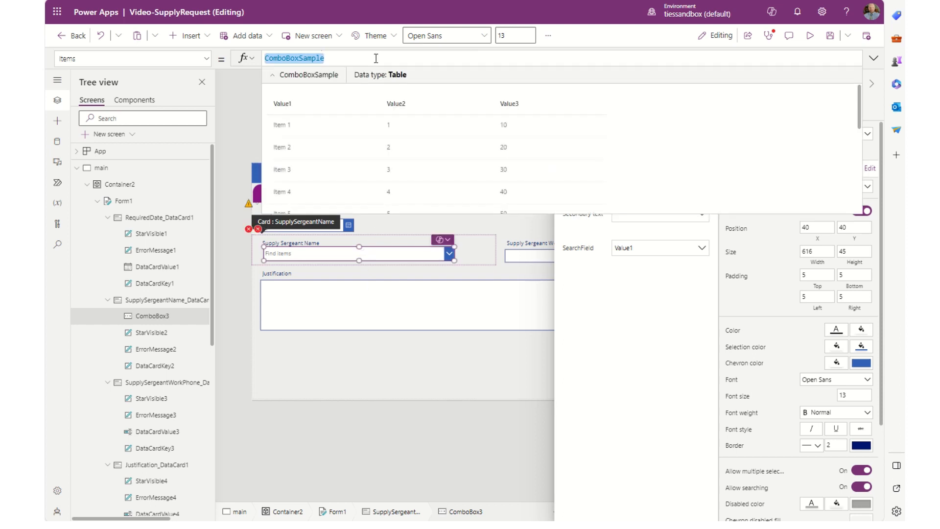
key("BackSpace")
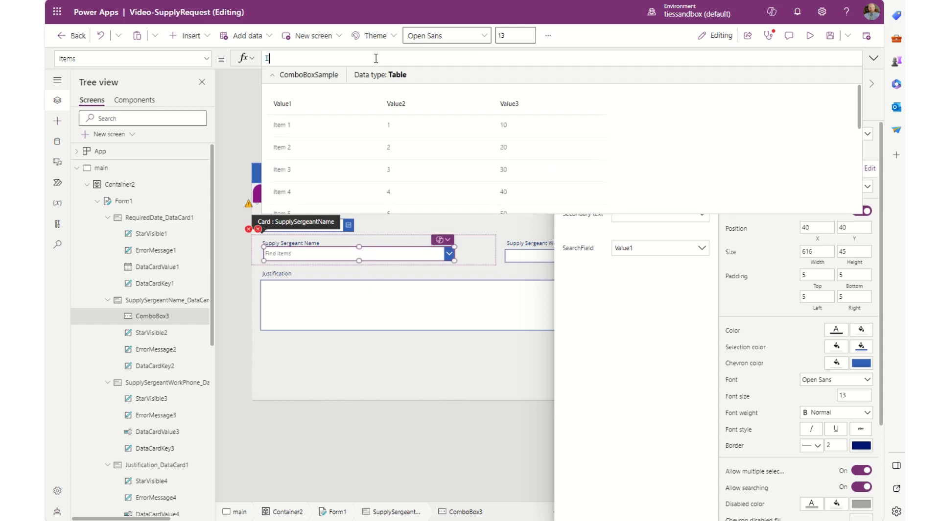
type("If(")
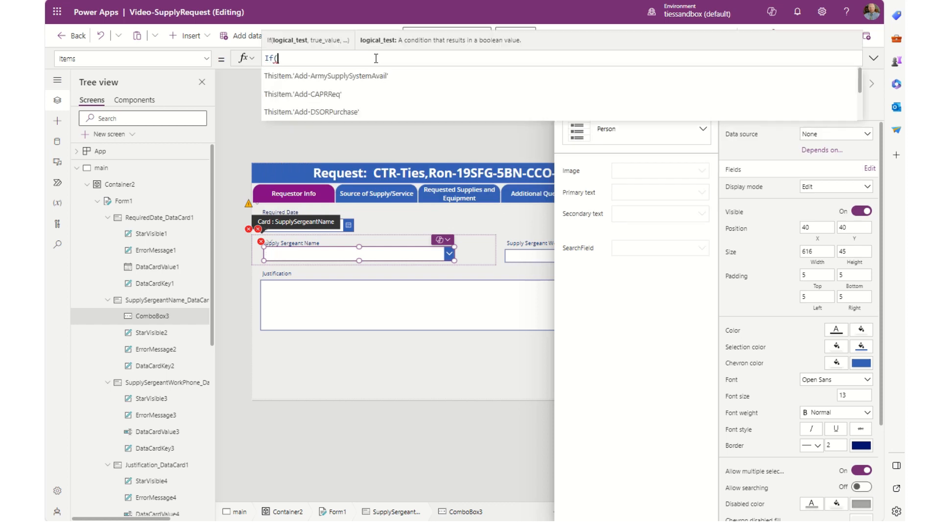
type("Self.")
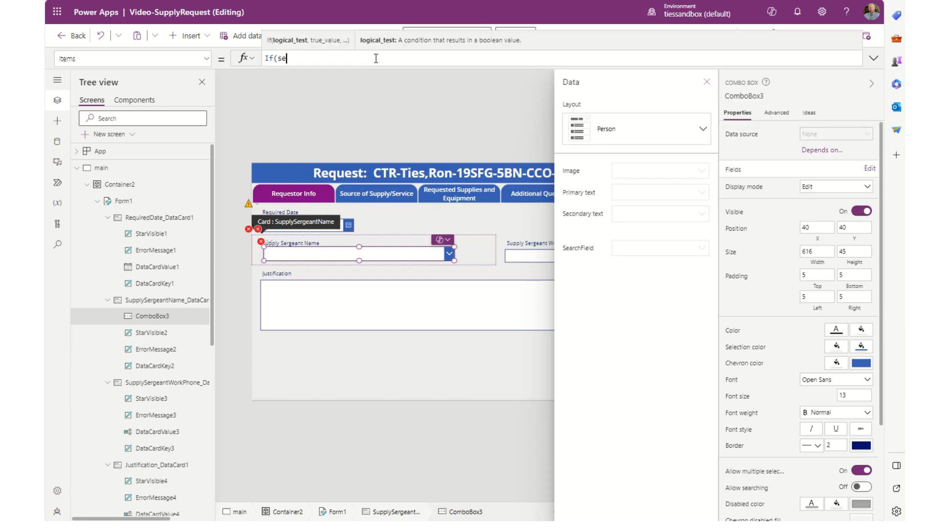
type("searchText")
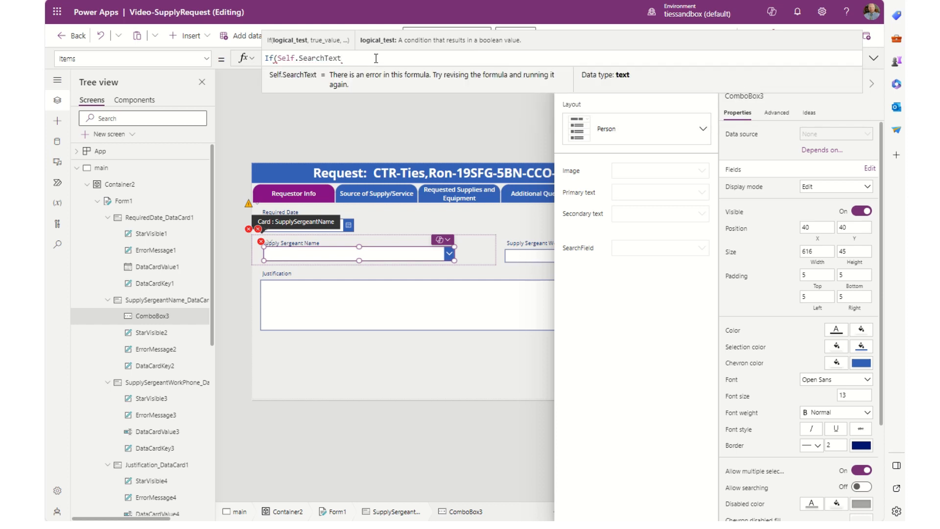
key("Left")
key("Left")
key("Left")
key("Left")
key("Left")
key("Left")
key("Left")
key("Left")
key("Left")
key("Left")
key("Left")
key("Left")
key("Left")
key("Left")
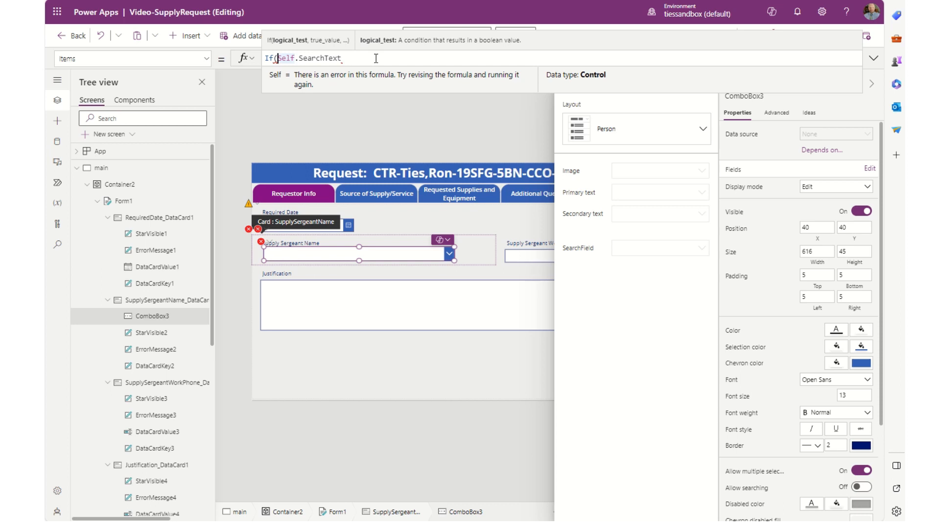
type("!IsBla")
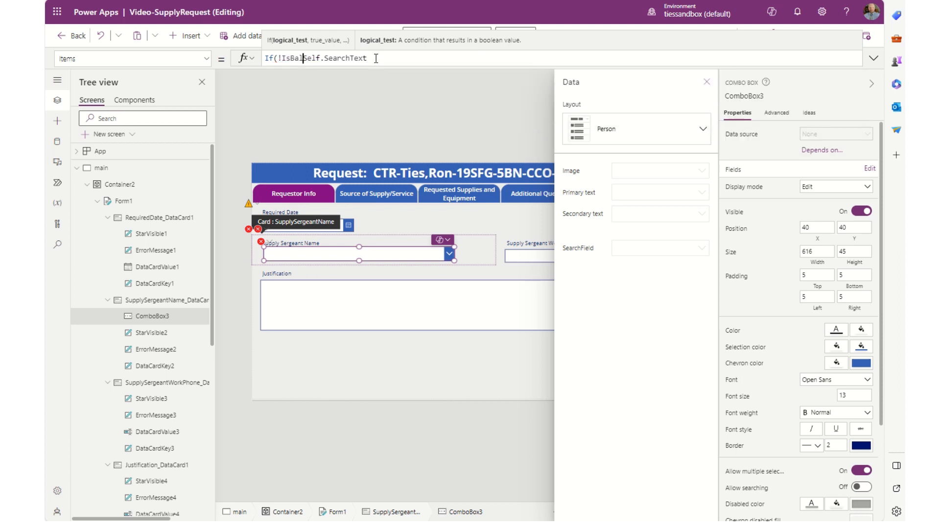
type("nk")
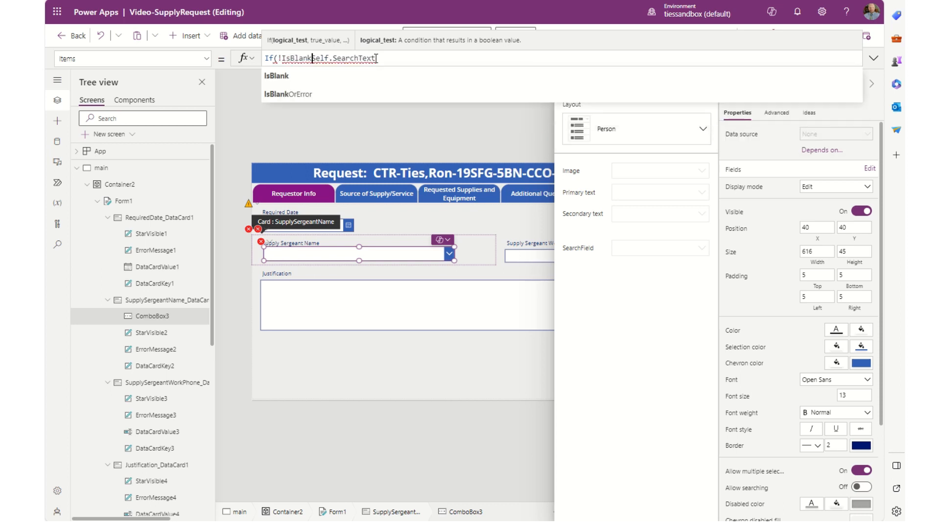
type("(")
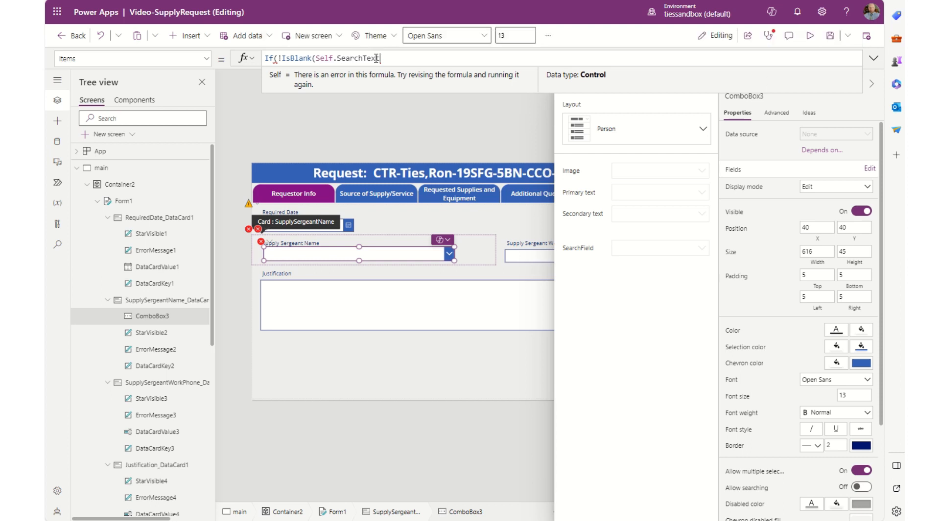
left_click(376, 58)
type(")")
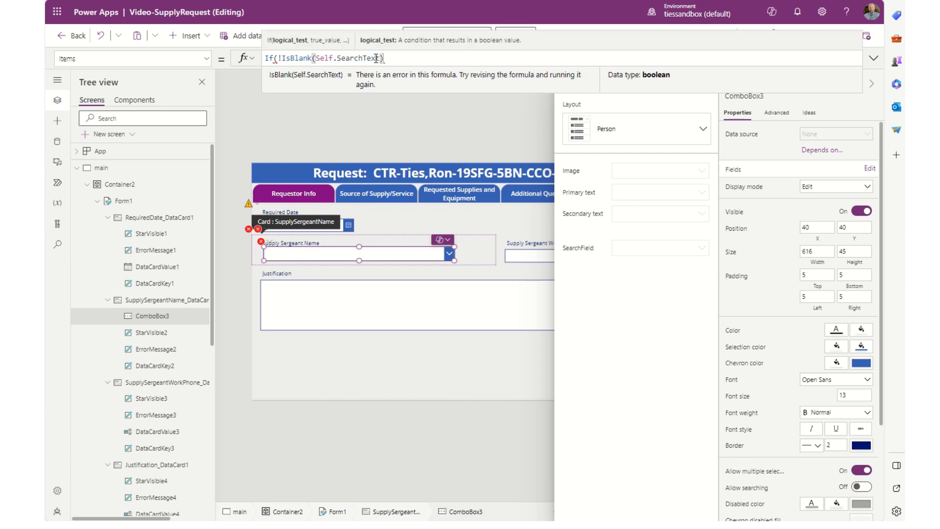
type(",o")
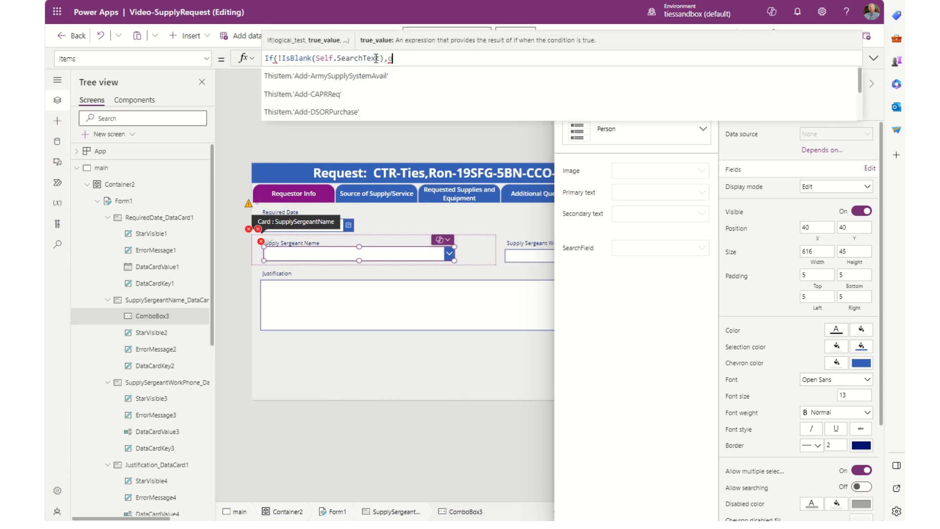
type("ffice36")
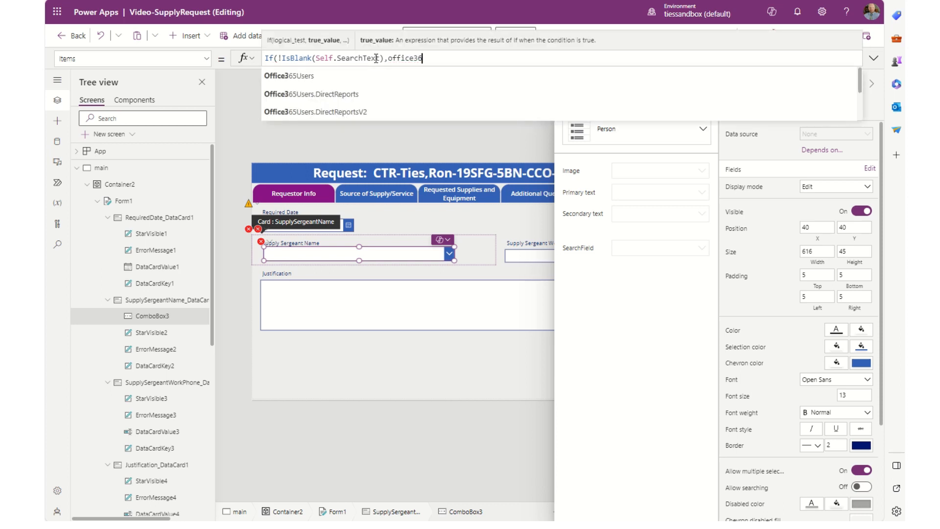
type("5users")
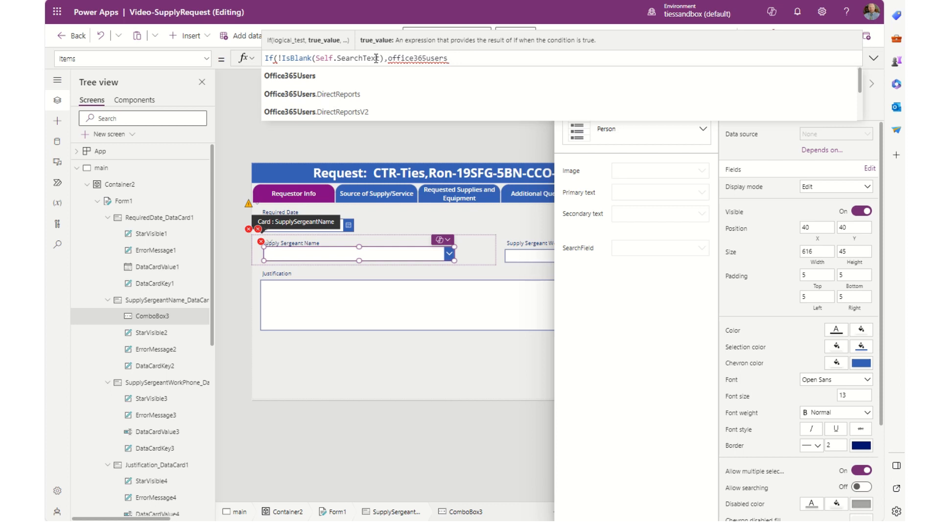
type(".")
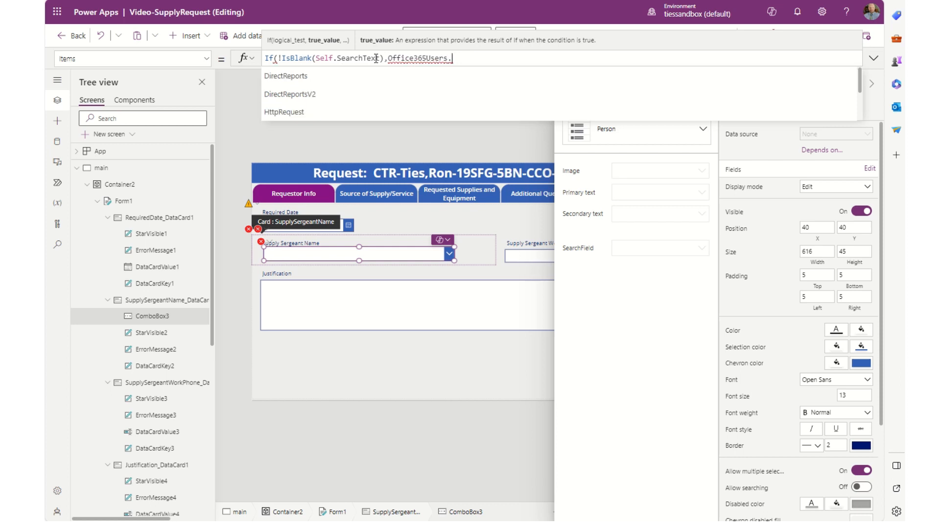
type("search")
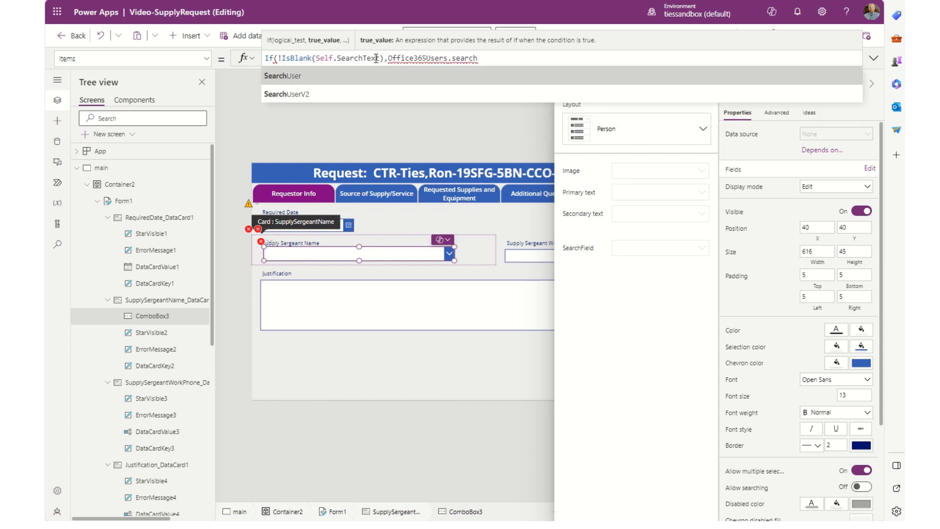
key("Tab")
type("{searchTerm:")
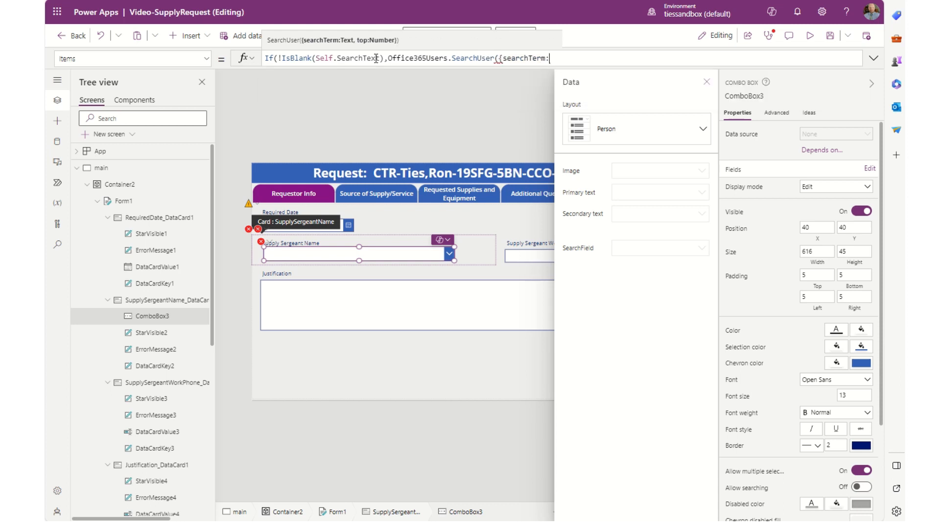
type("Self.s")
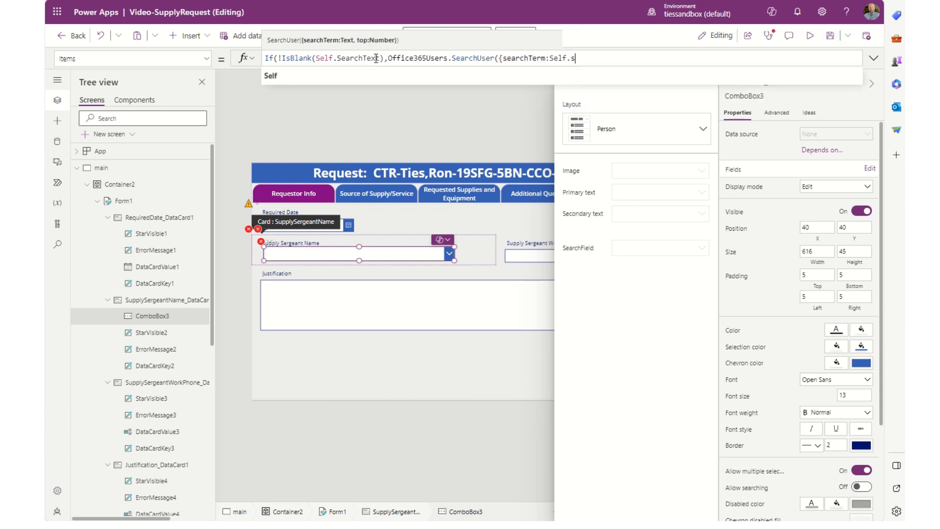
type("earch")
key("Tab")
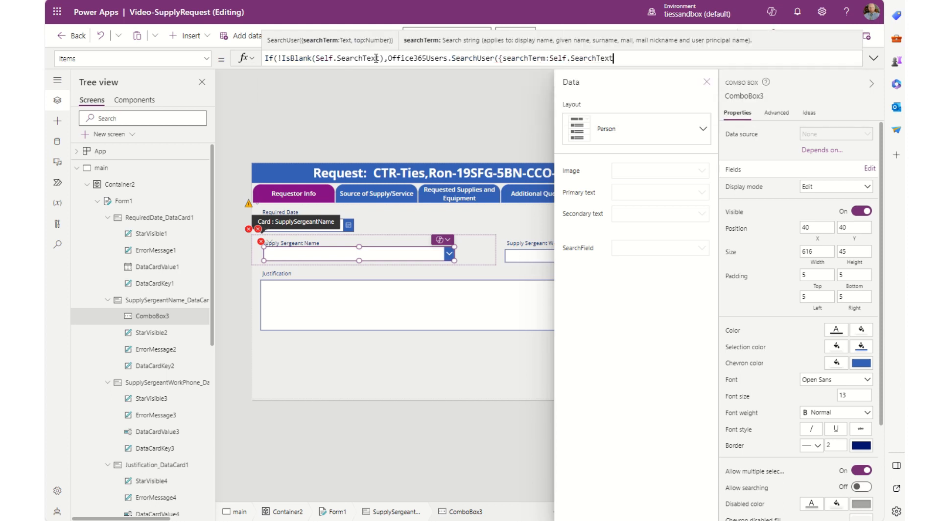
type("}")
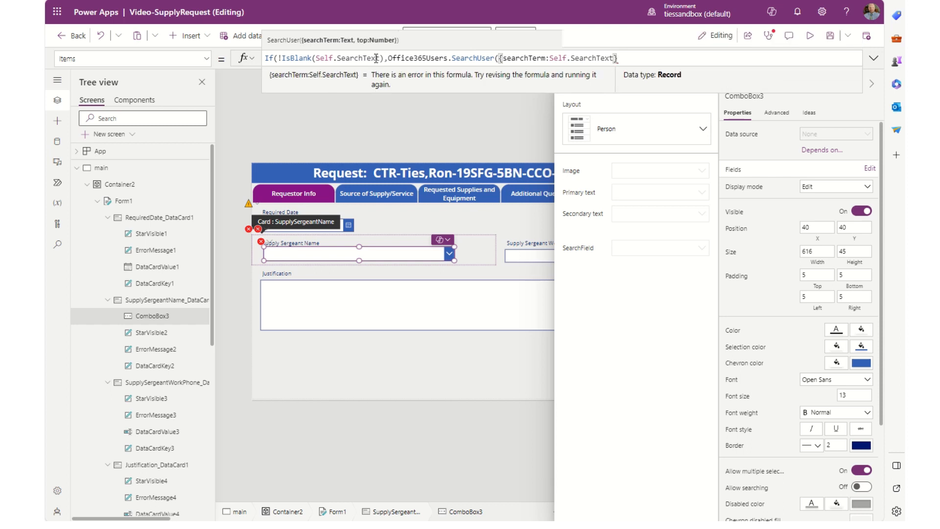
type("))")
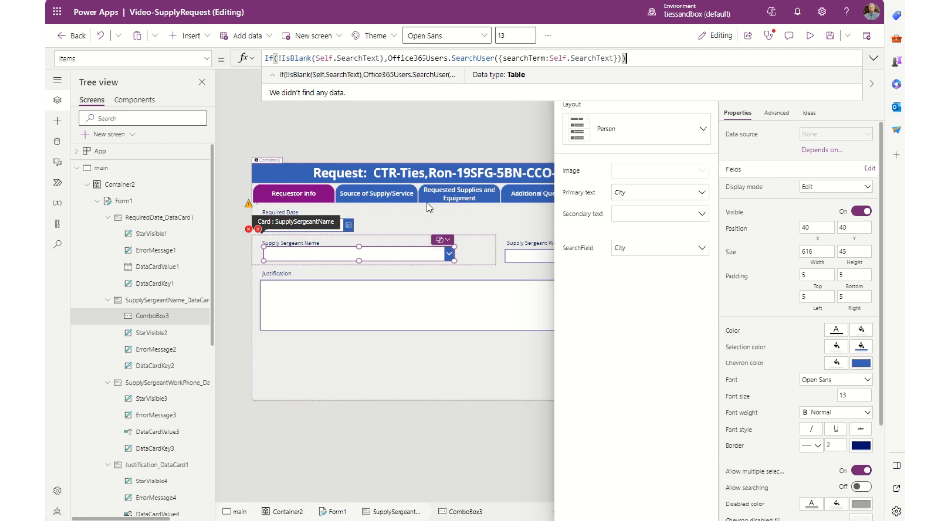
Set the combo box's Primary text and SearchField to DisplayName
left_click(668, 196)
left_click(667, 196)
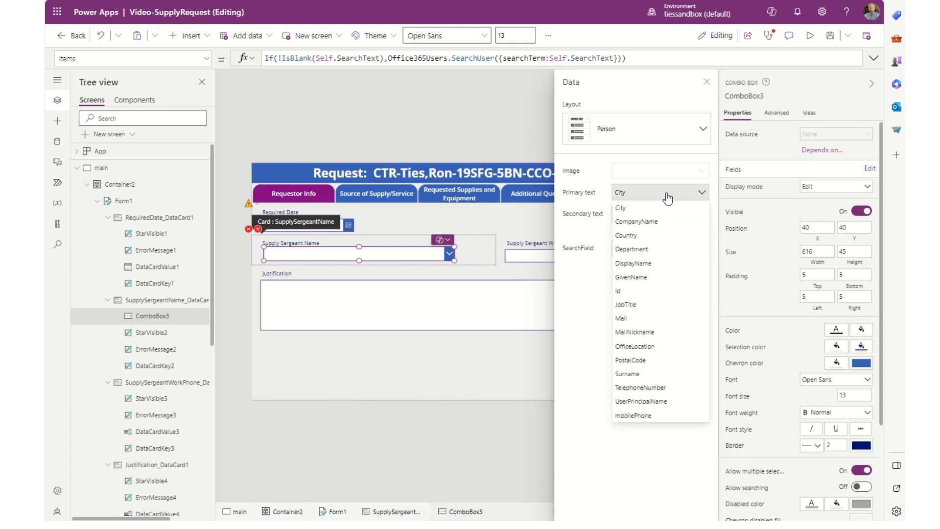
left_click(647, 265)
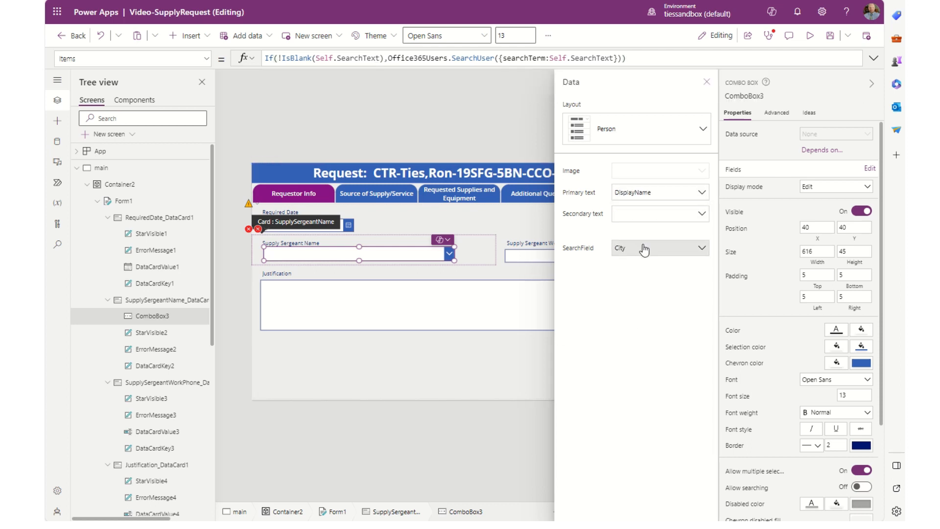
left_click(645, 248)
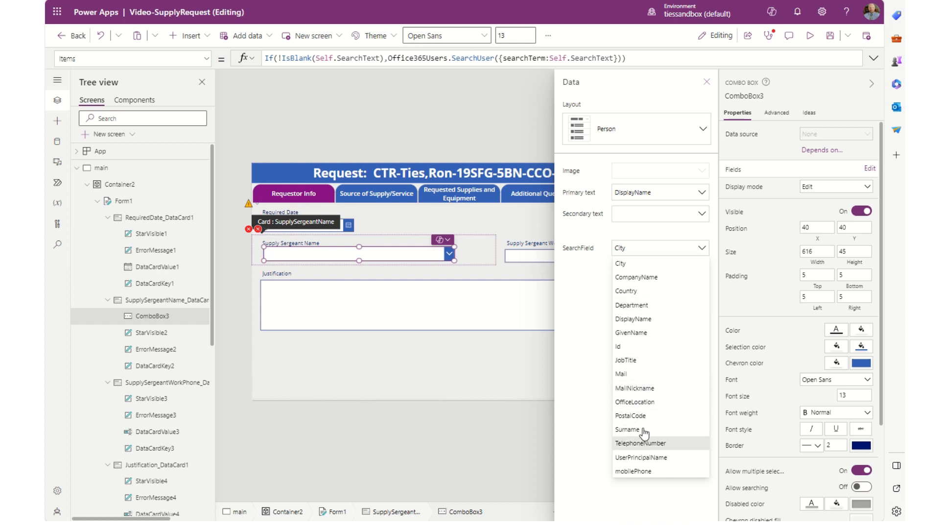
left_click(645, 319)
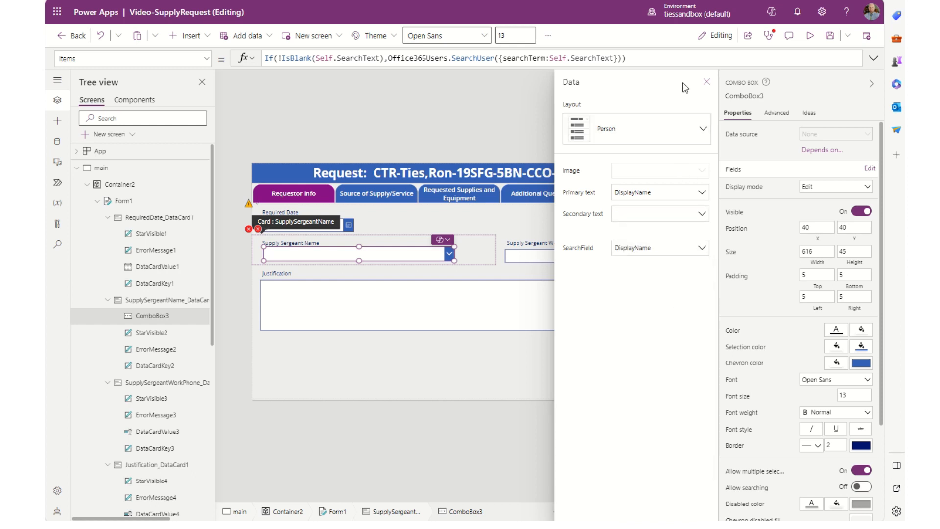
left_click(707, 81)
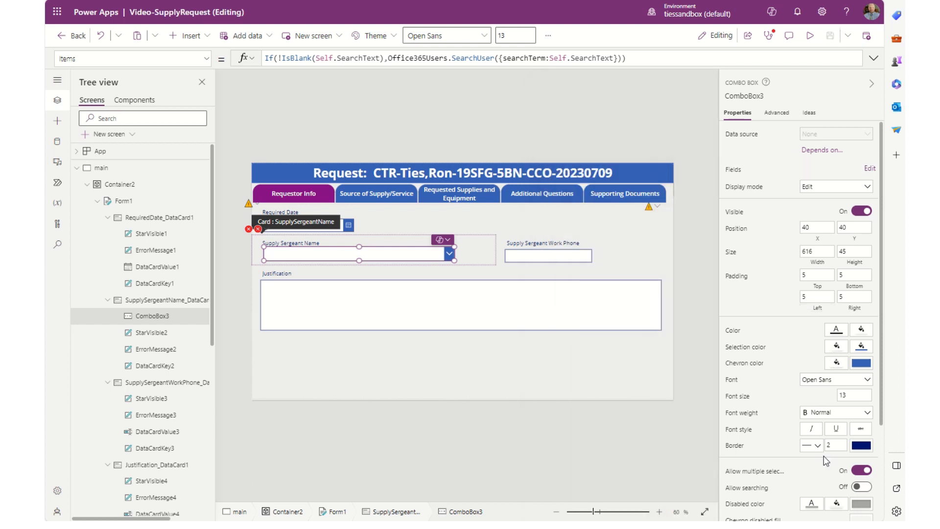
Turn on Allow searching, turn off multiple selection, and clear the default placeholder wording
left_click(862, 490)
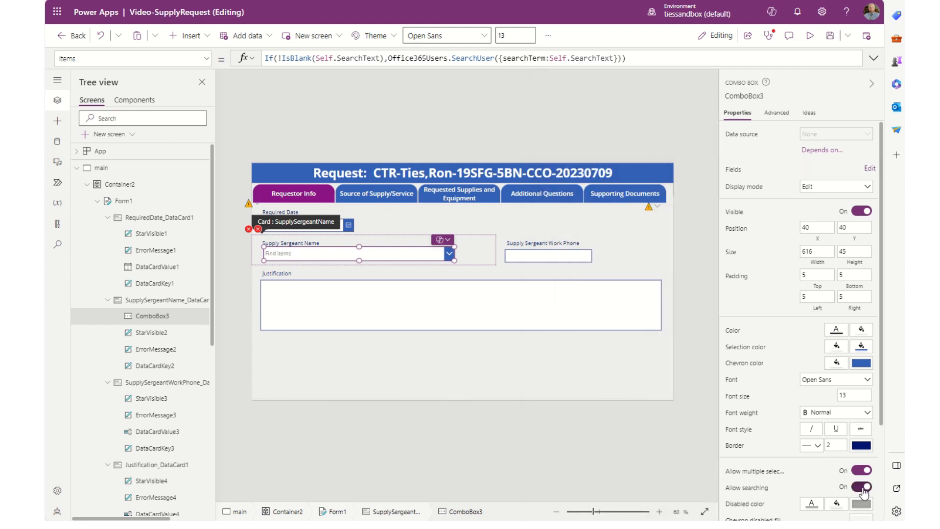
left_click(863, 473)
left_click(783, 113)
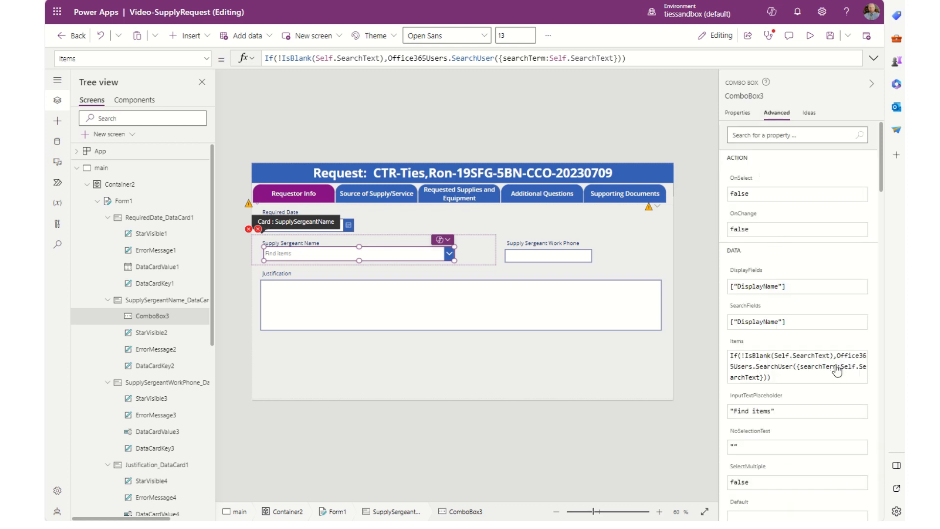
double_click(762, 412)
key("BackSpace")
key("BackSpace")
key("BackSpace")
key("BackSpace")
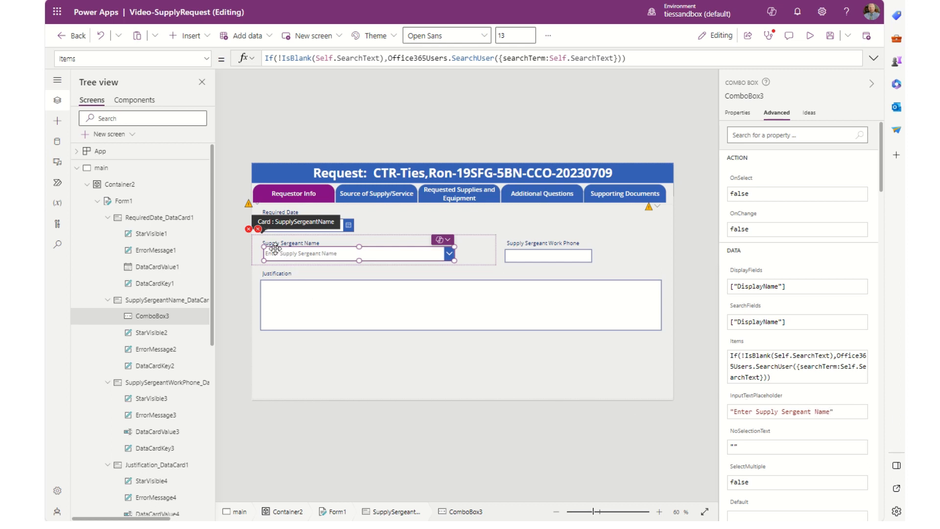
Rename the combo box from ComboBox3 to cbSSName
left_click(260, 230)
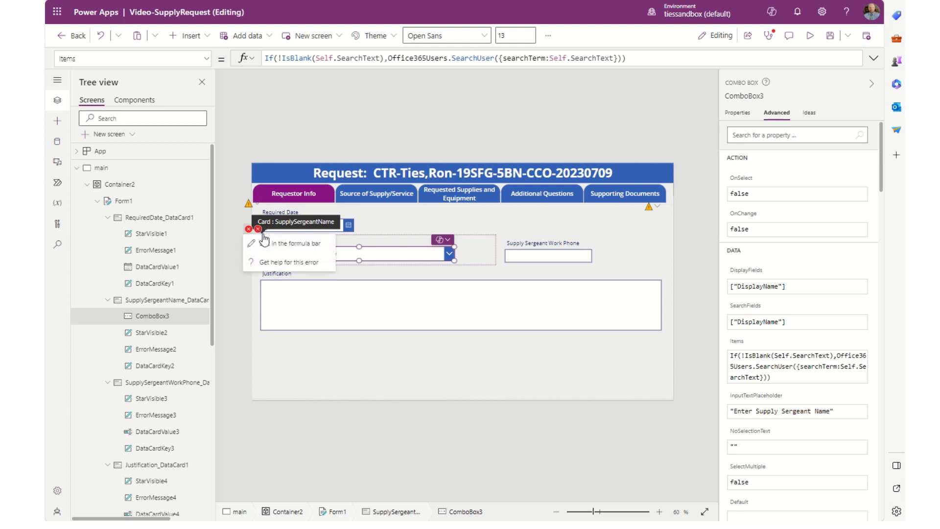
left_click(408, 258)
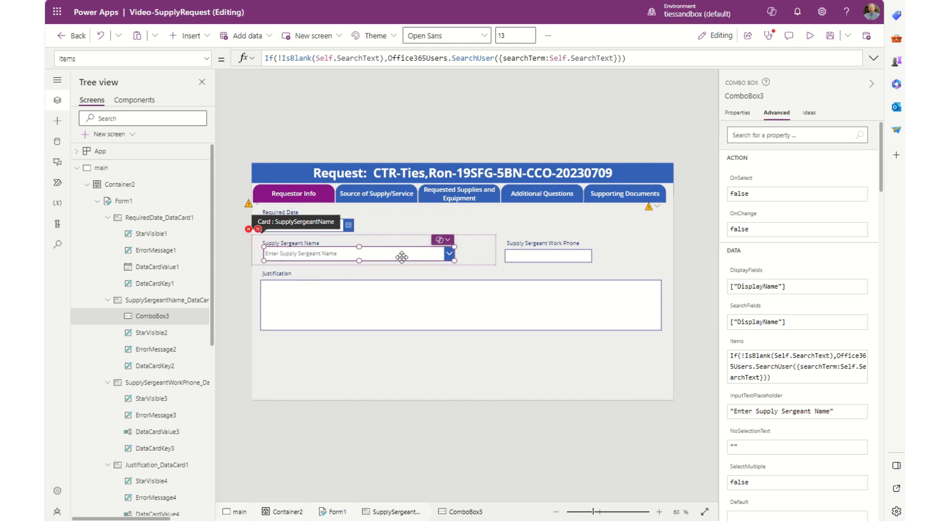
left_click(743, 96)
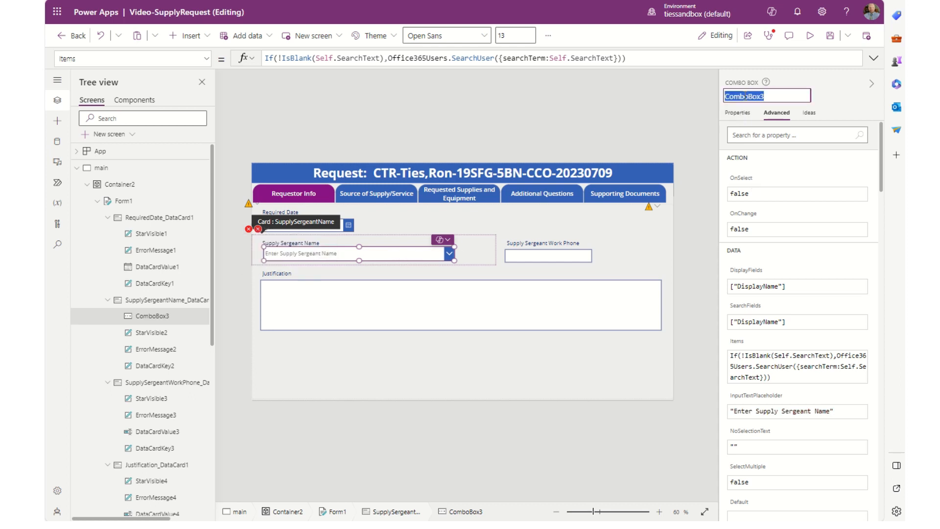
type("SSName")
key("Return")
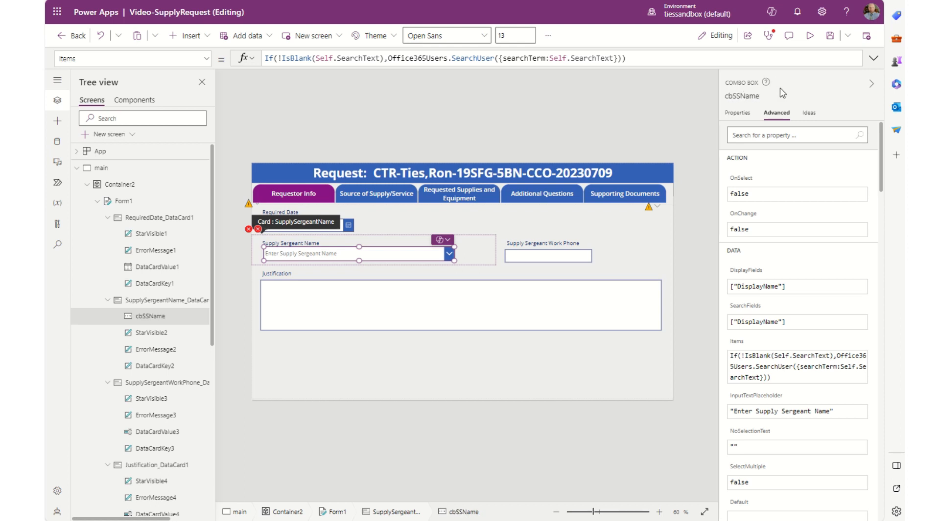
left_click(749, 98)
key("ctrl+c")
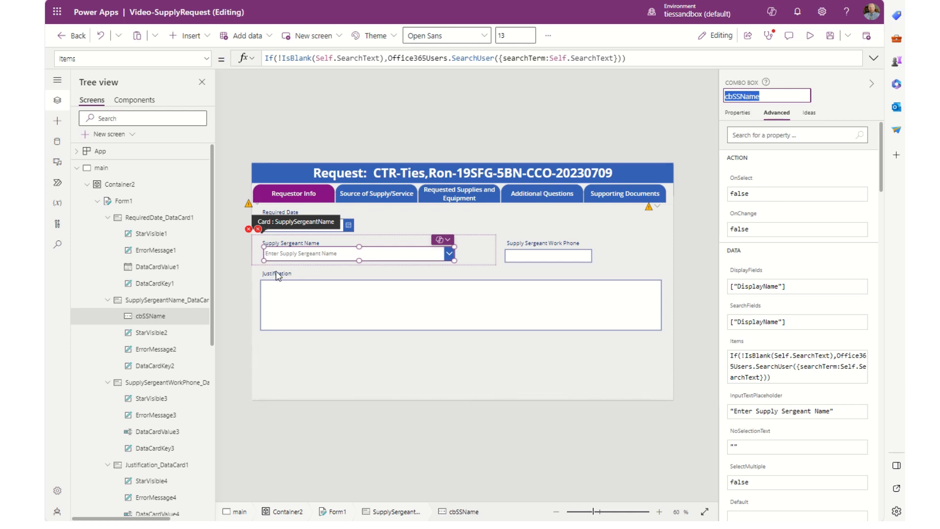
Change the card's Update formula from DataCardValue2.Text to cbSSName.Selected.DisplayName
left_click(259, 231)
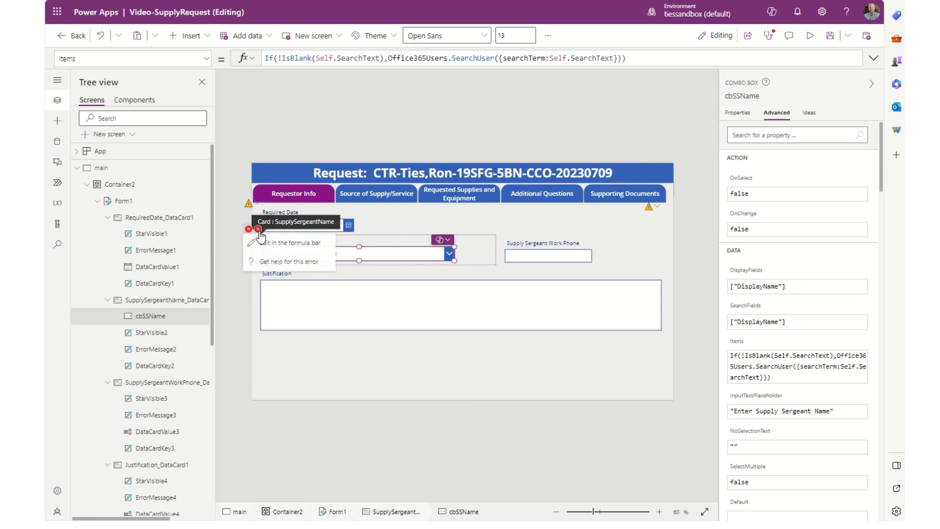
left_click(283, 248)
double_click(305, 59)
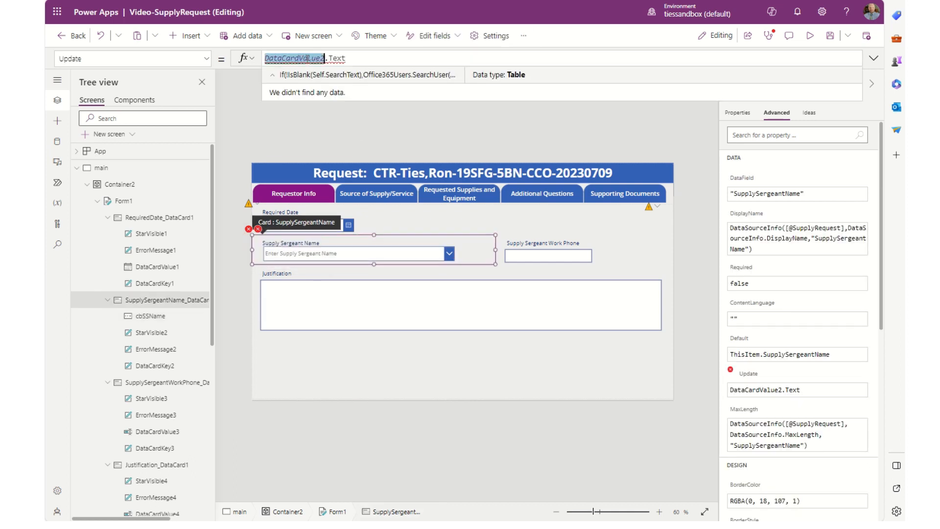
left_click_drag(376, 58, 207, 58)
key("ctrl+v")
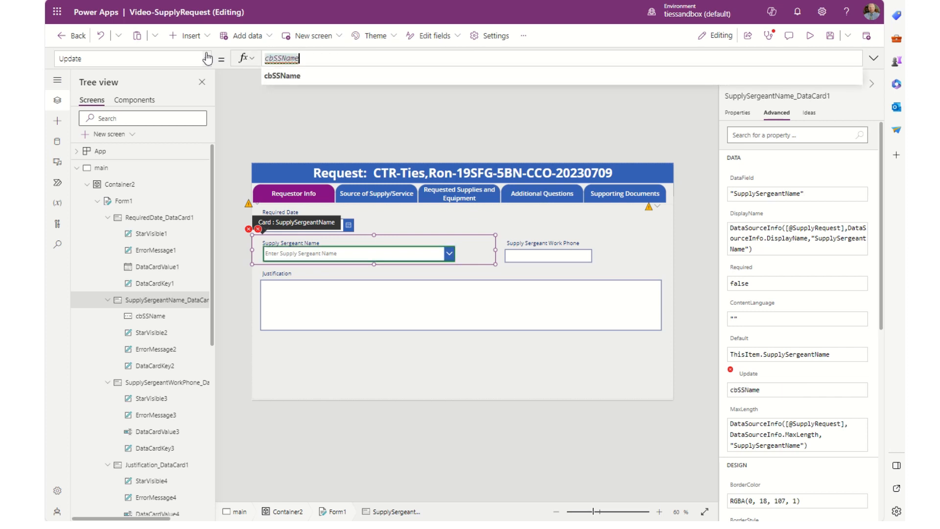
type(".se")
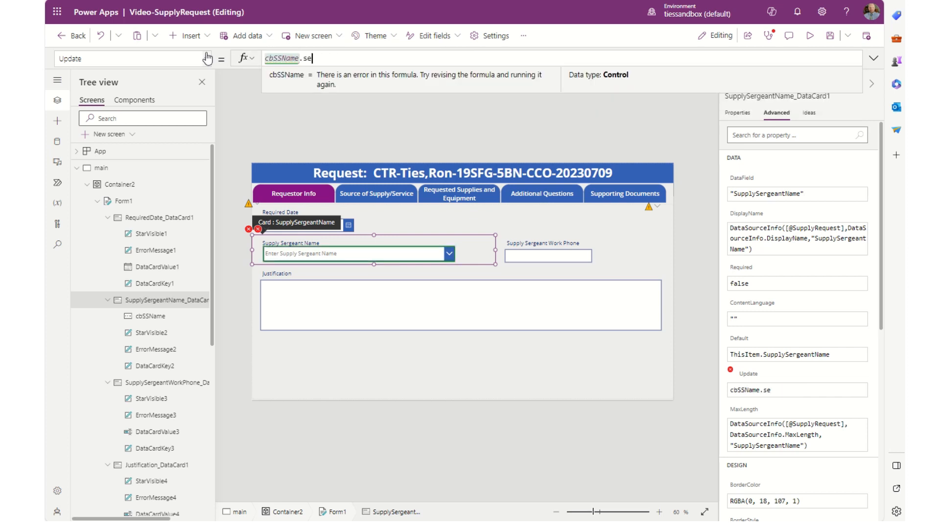
type("lected.v")
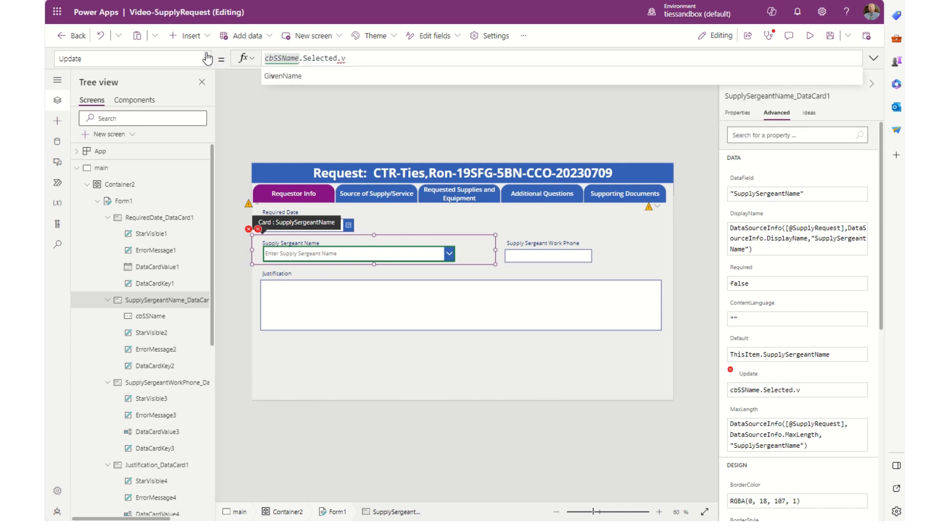
key("BackSpace")
type("d")
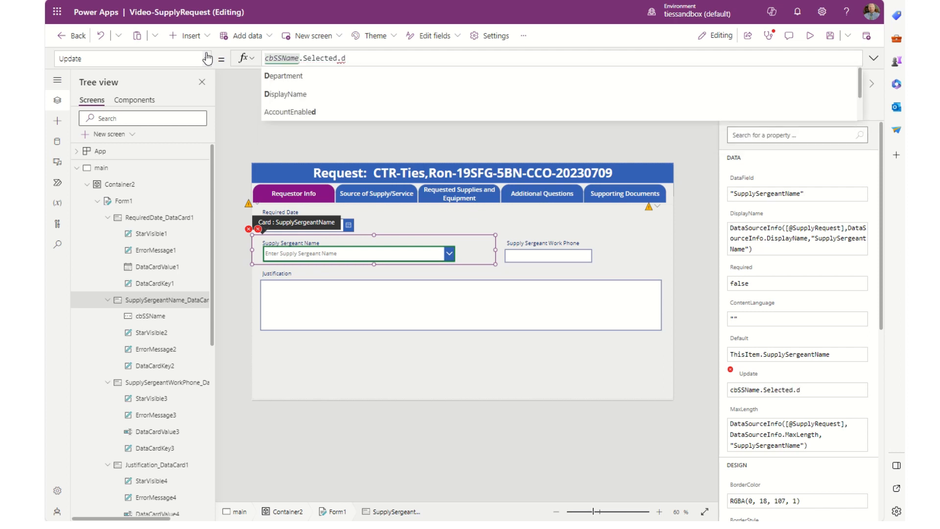
key("Down")
key("Tab")
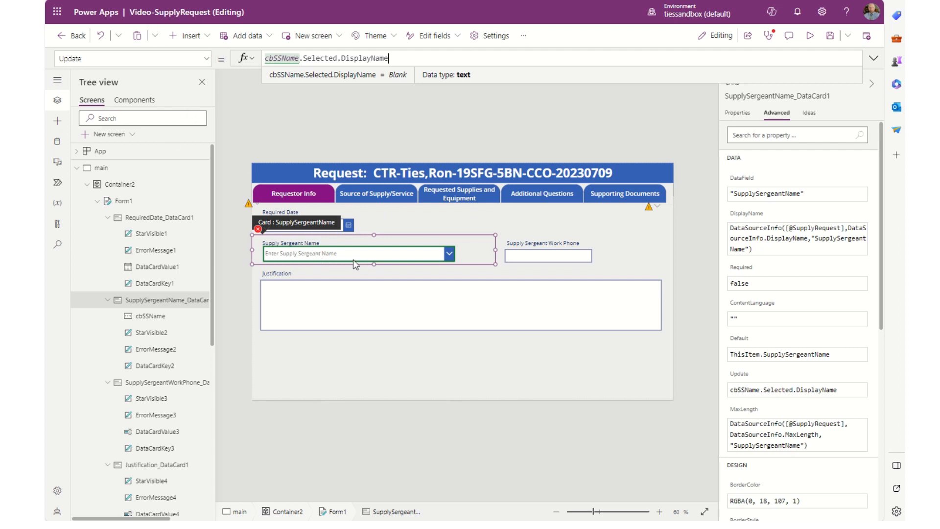
left_click(258, 230)
Set the error message's Y formula to cbSSName.Y + cbSSName.Height, then select Form1
left_click(277, 243)
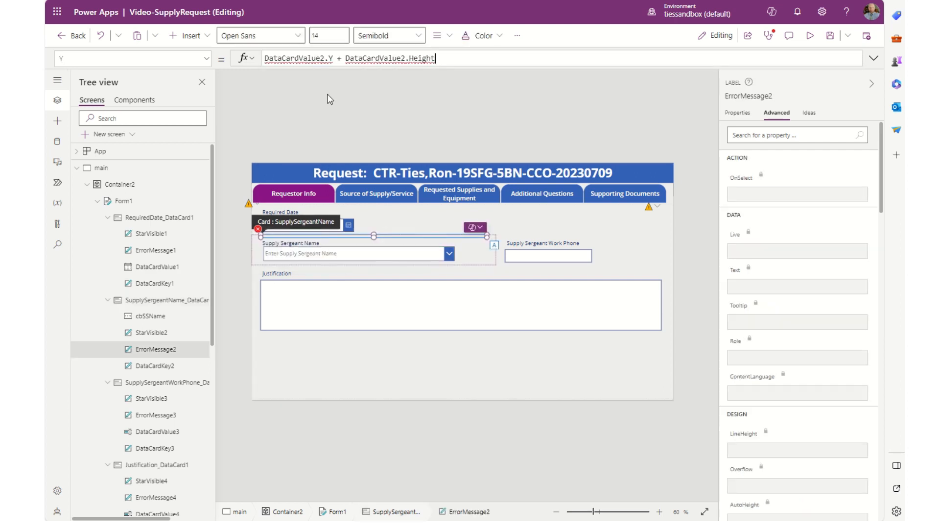
double_click(304, 58)
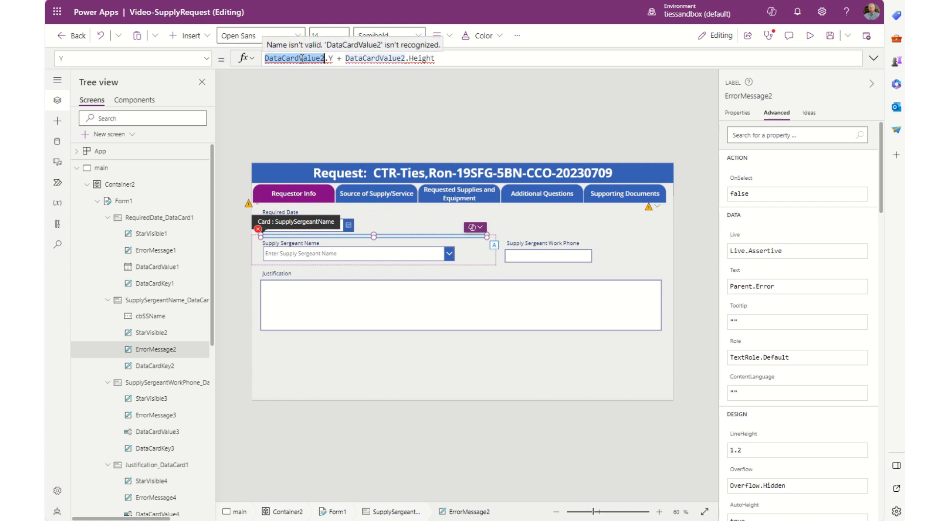
type("cbSSName")
double_click(345, 57)
type("cbSSName")
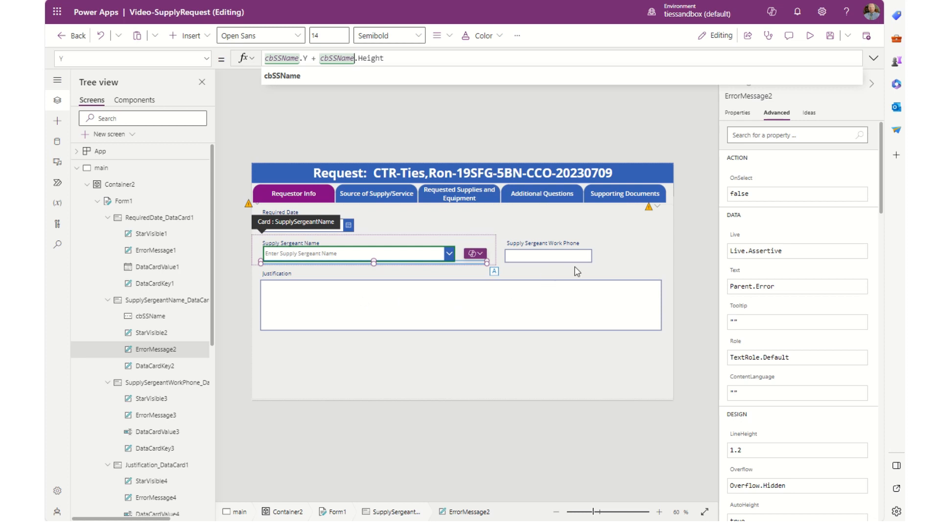
left_click(646, 254)
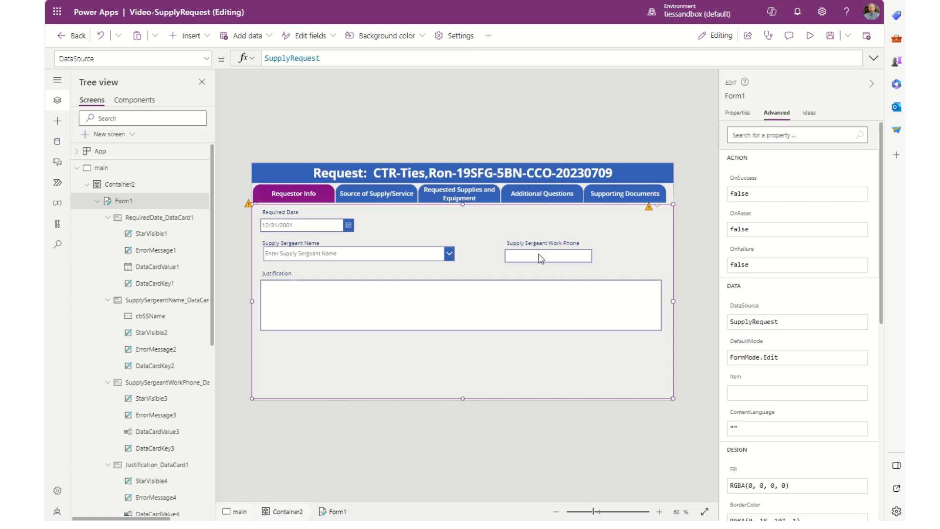
Select the cbSSName combo box and show its OnChange property in the formula bar
left_click(367, 256)
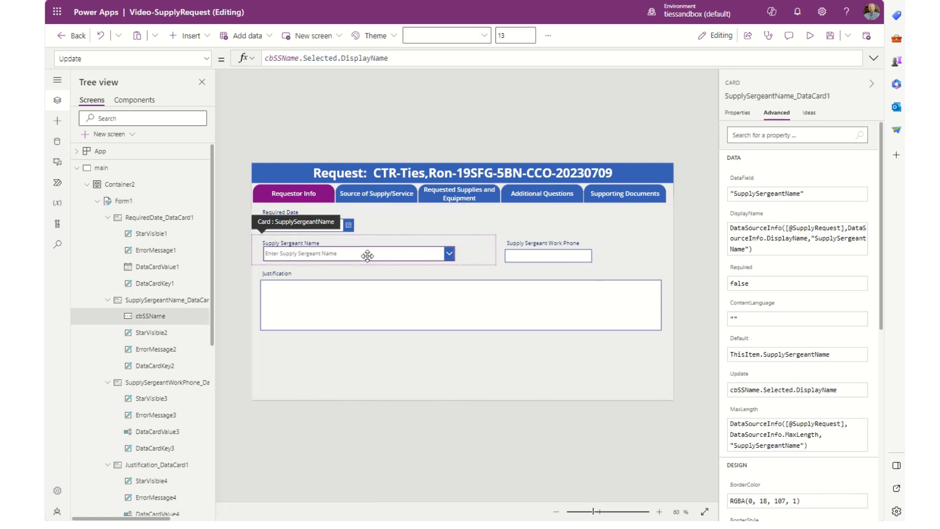
left_click(367, 255)
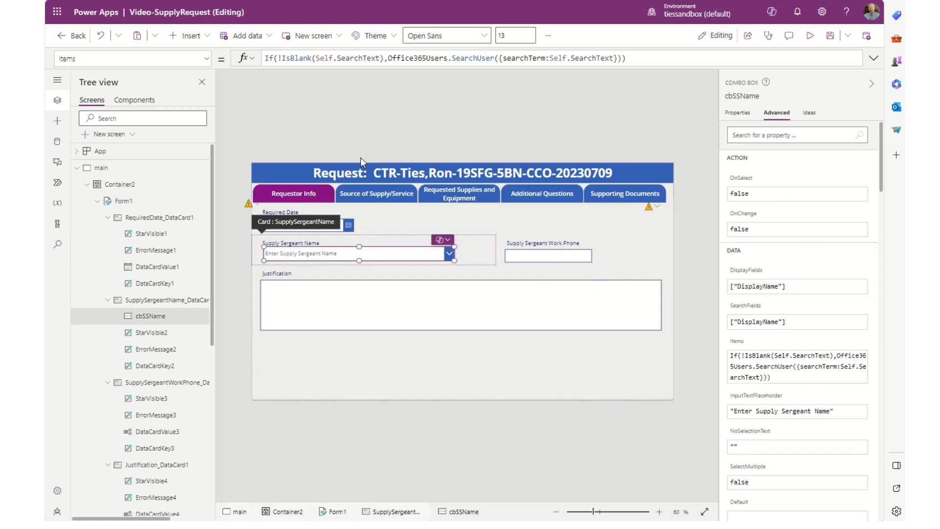
left_click(206, 58)
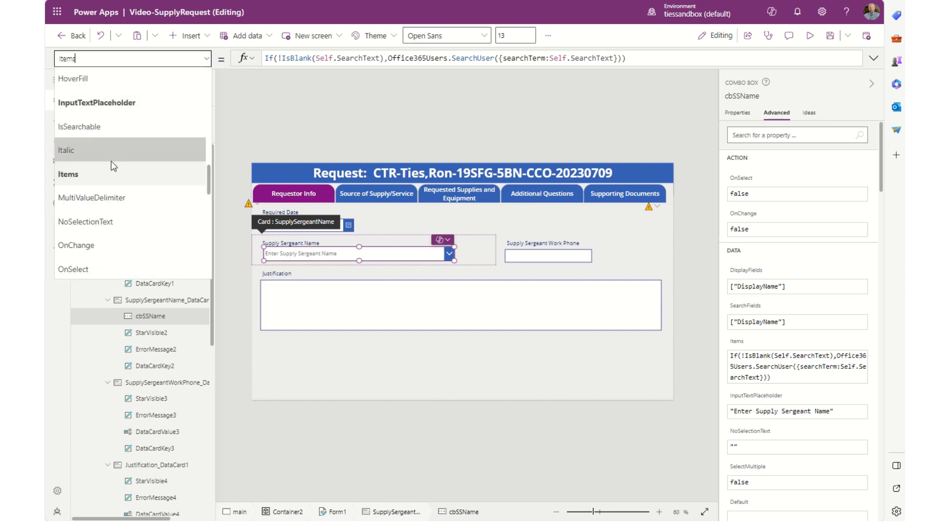
scroll(107, 163, "down", 3)
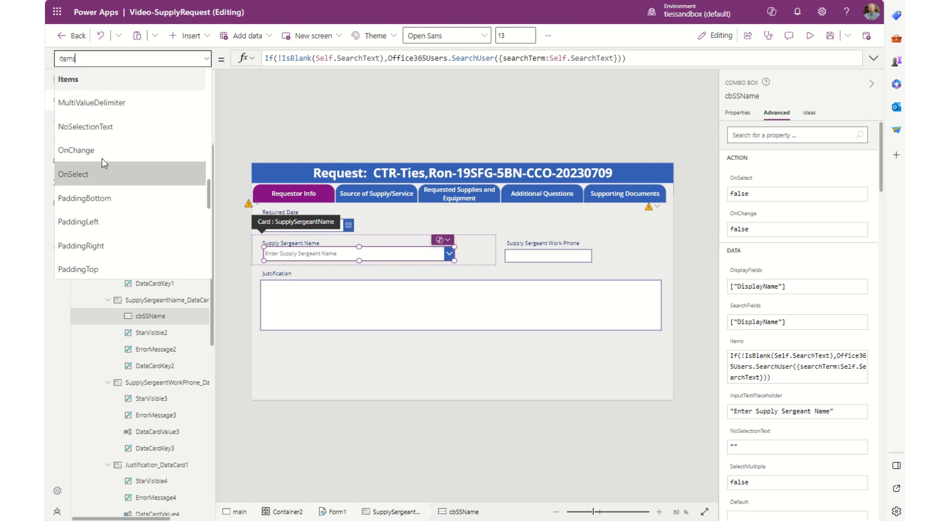
left_click(94, 150)
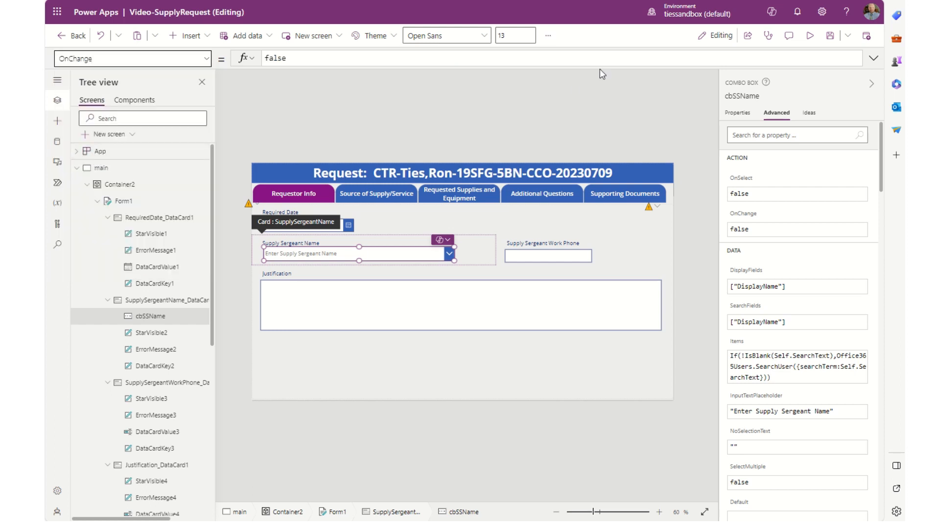
Replace false with If(!IsBlank(cbSSName.SearchText using autocomplete
left_click(873, 59)
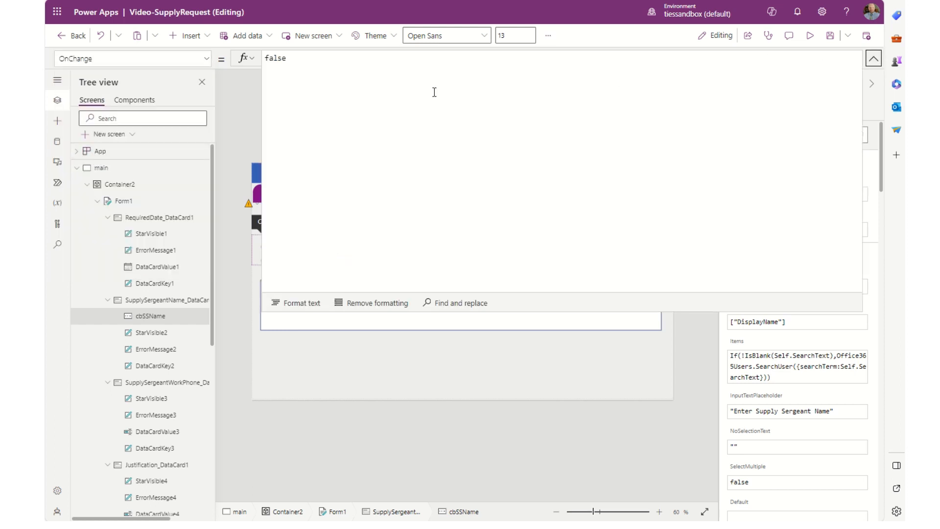
double_click(303, 64)
key("BackSpace")
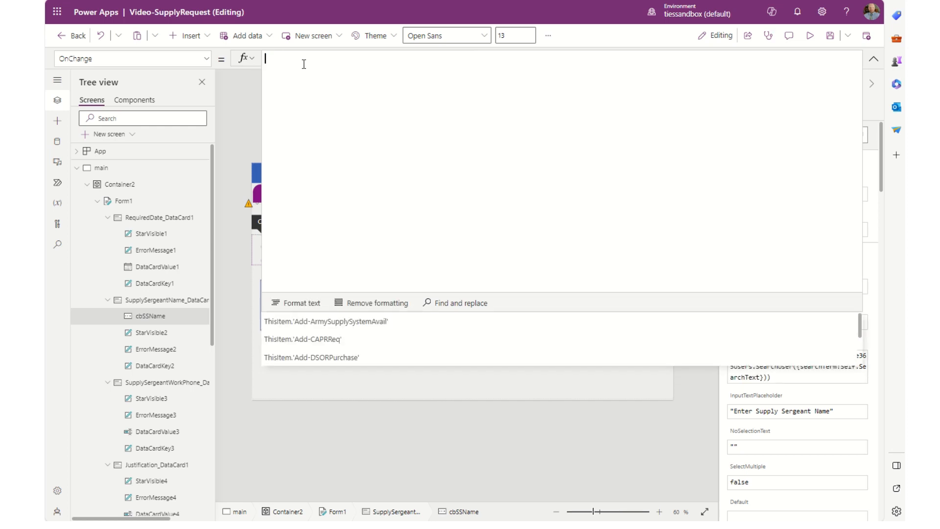
type("If(")
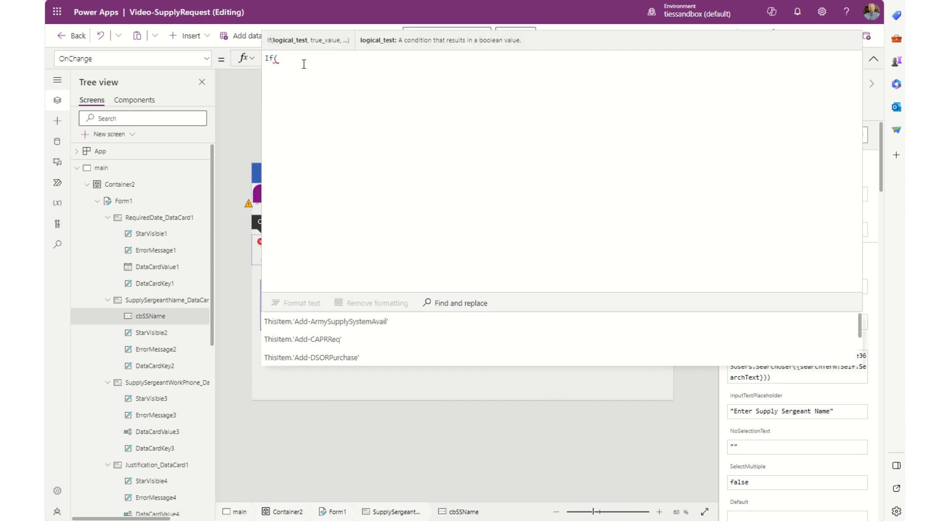
type("!I")
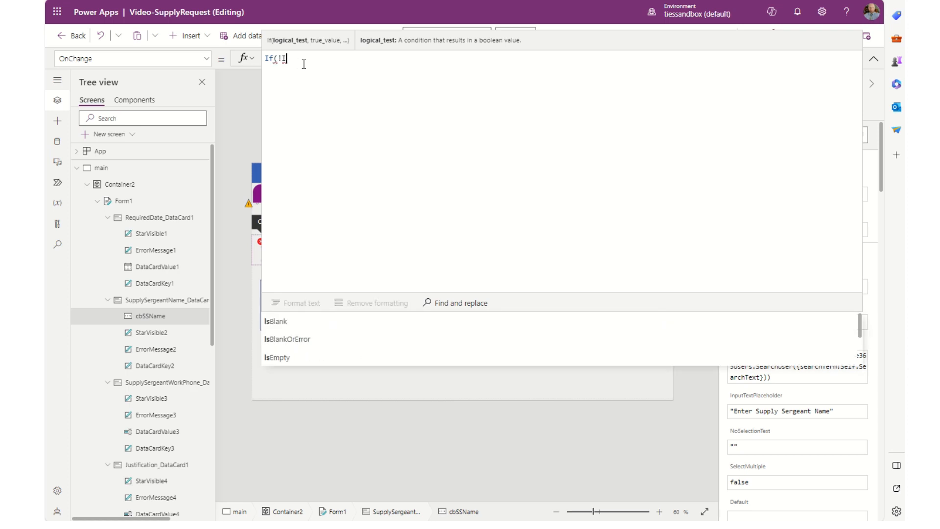
type("sblank")
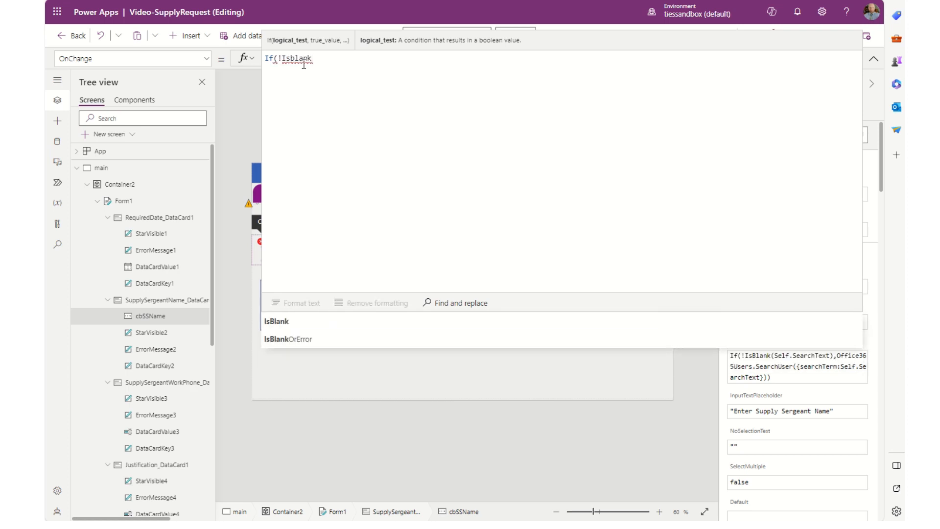
type("(")
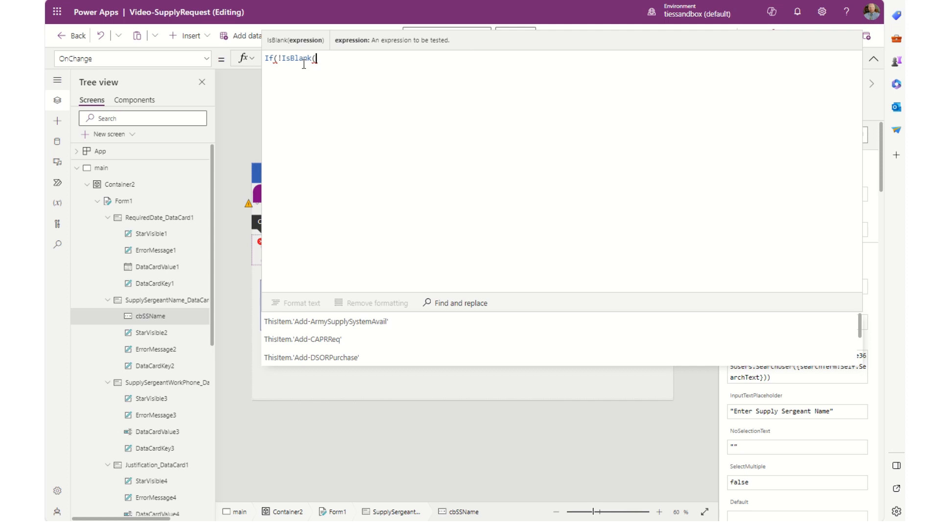
type("cb")
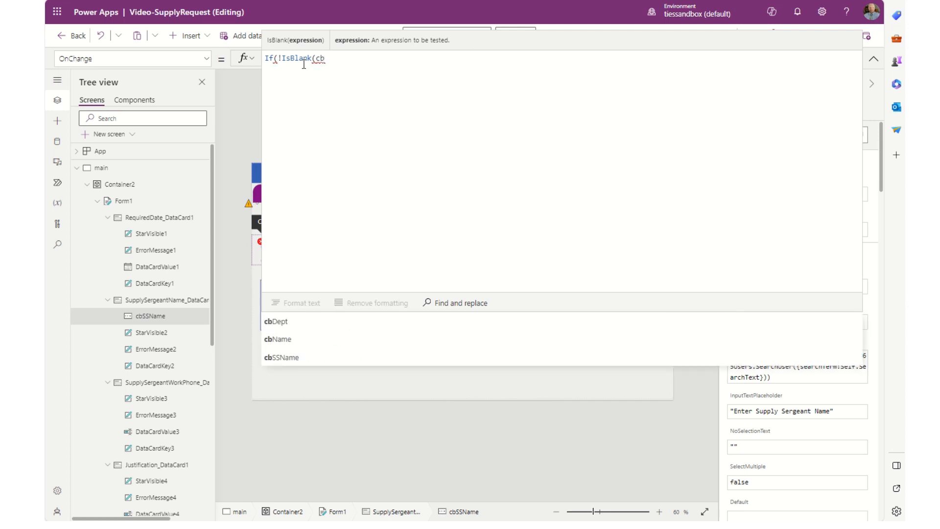
key("Down")
key("Down")
key("Down")
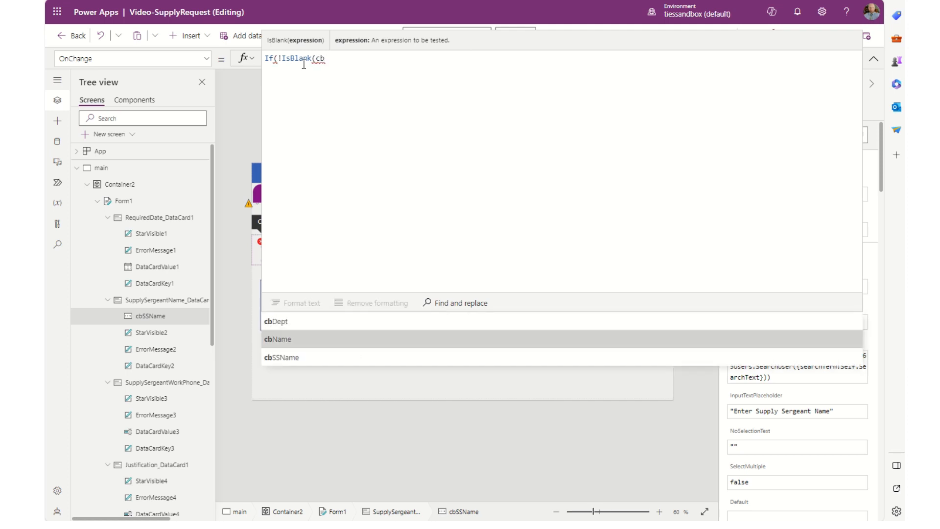
key("Tab")
type(".search")
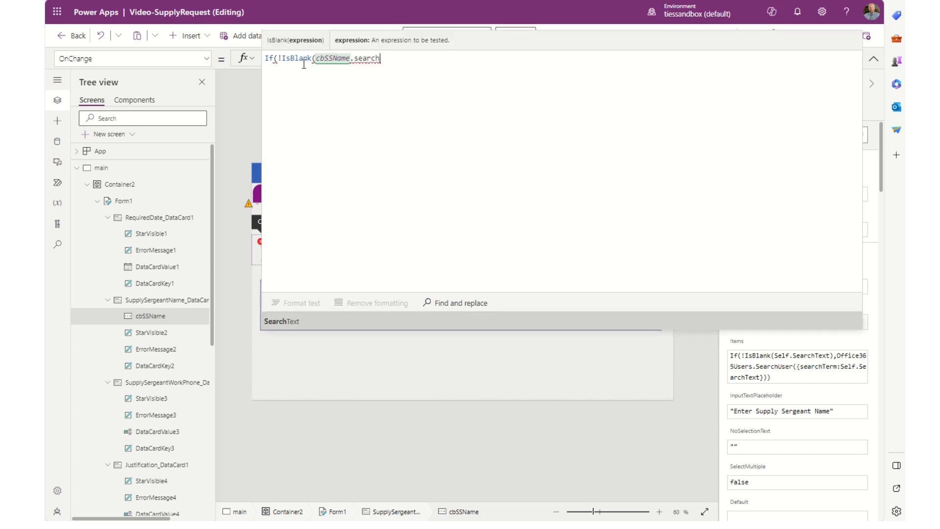
key("Tab")
Change cbSSName to Self, close the IsBlank condition and start a new line
key("Left")
key("Left")
key("Left")
key("Left")
key("Left")
key("Left")
key("Left")
key("Left")
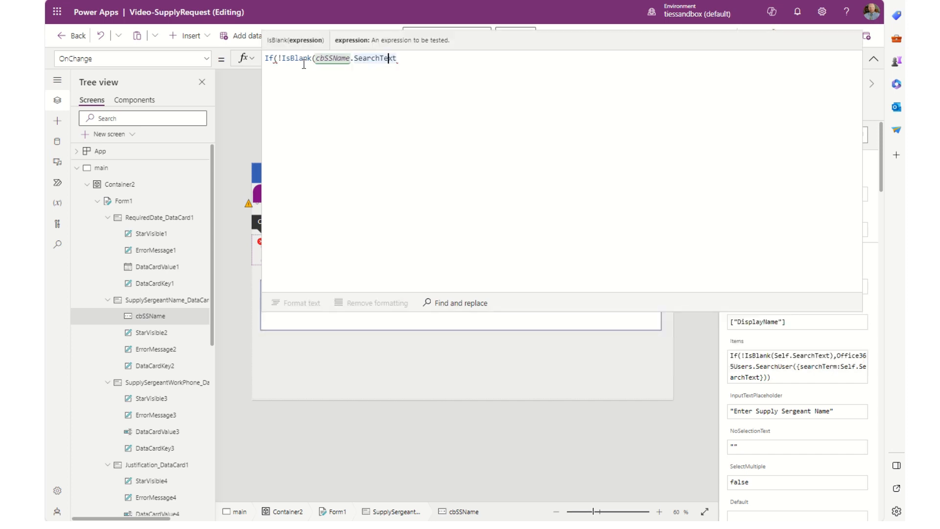
key("Left")
key("BackSpace")
key("BackSpace")
key("BackSpace")
key("BackSpace")
key("BackSpace")
key("BackSpace")
key("BackSpace")
key("BackSpace")
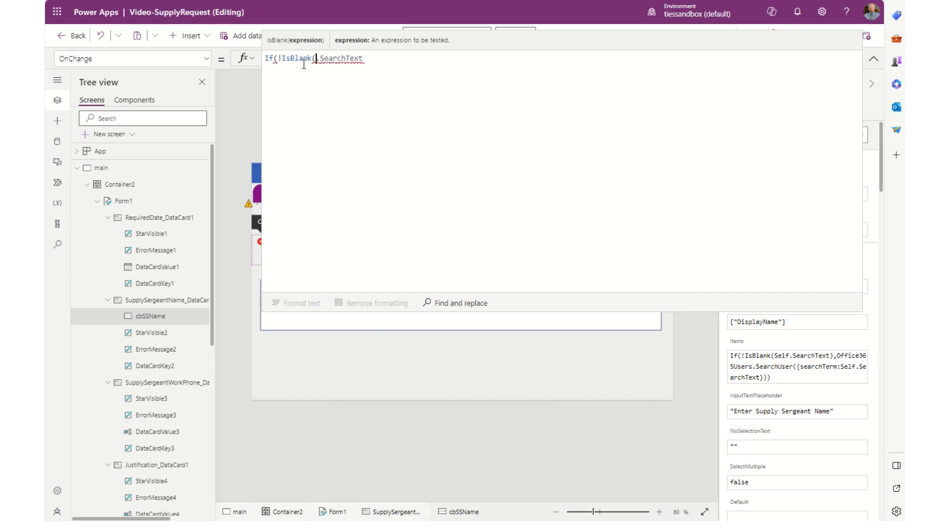
type("self")
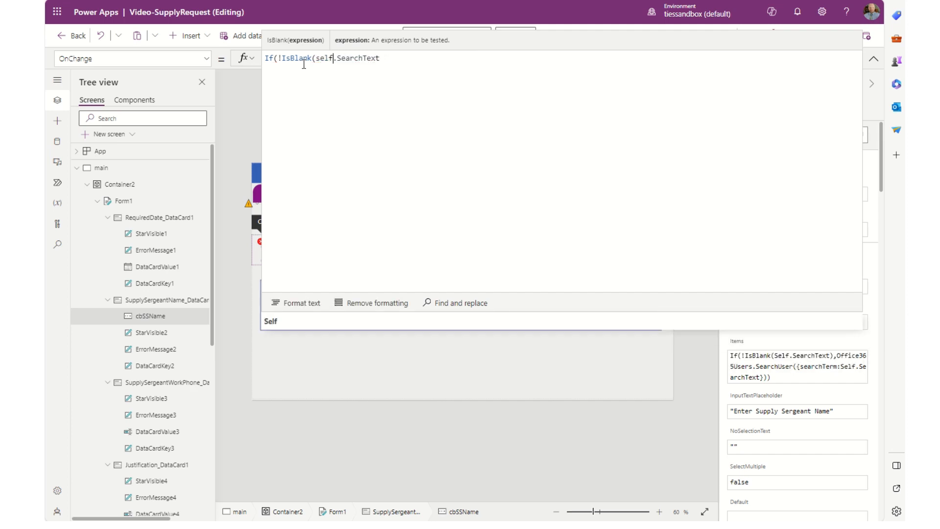
key("BackSpace")
key("BackSpace")
key("BackSpace")
key("BackSpace")
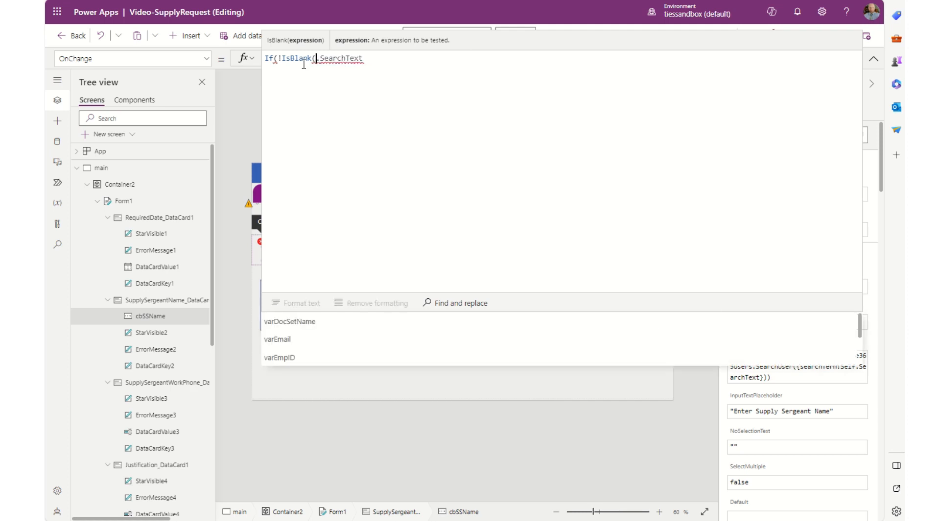
type("Self")
key("Right")
key("Right")
key("Right")
key("Right")
key("Right")
key("Right")
key("Right")
key("Right")
key("Right")
key("Right")
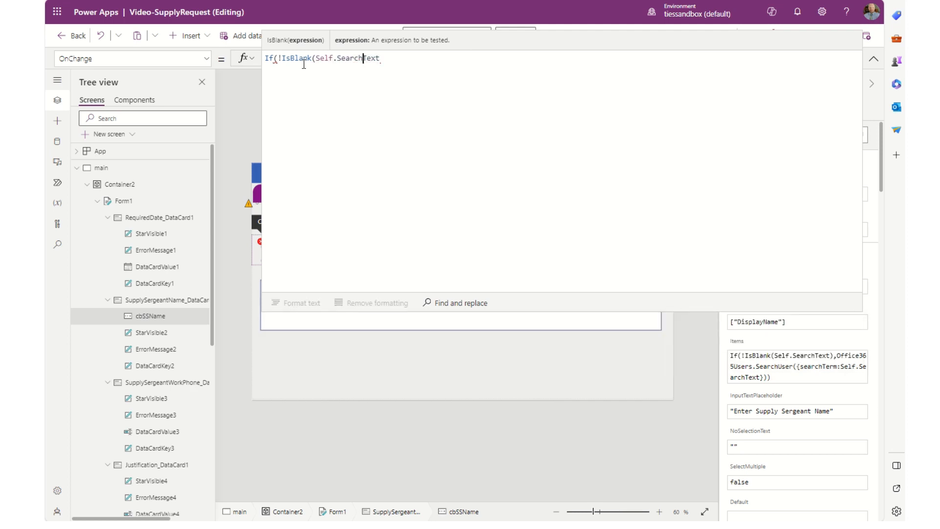
type(")")
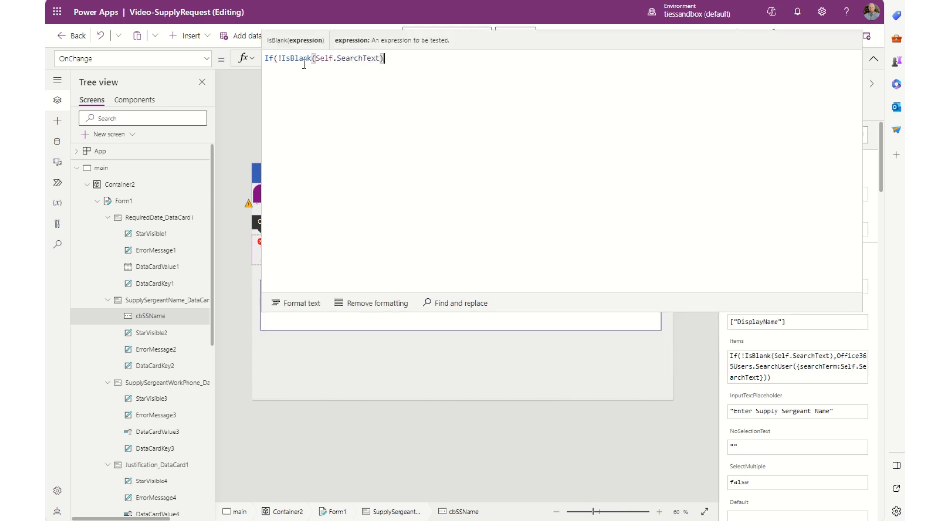
type(",")
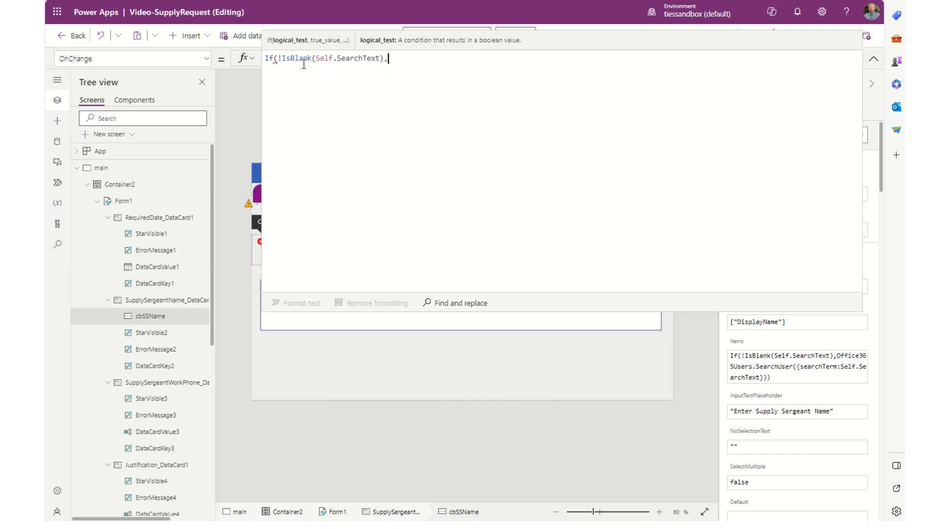
type("j")
key("Return")
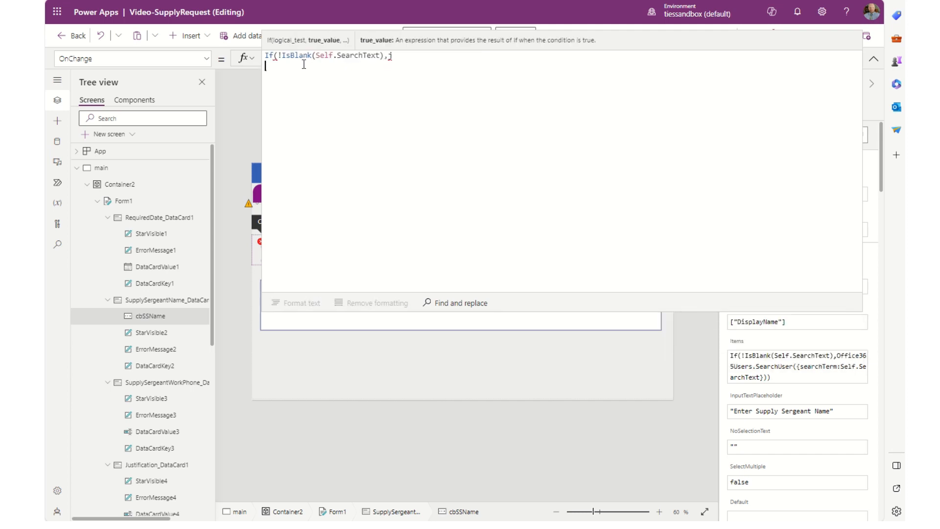
Write the true branch Set(varSSPhone, Office365Users.UserProfile(Self.Selected.Mail).BusinessPhones).Value
key("BackSpace")
key("BackSpace")
key("Return")
type("s")
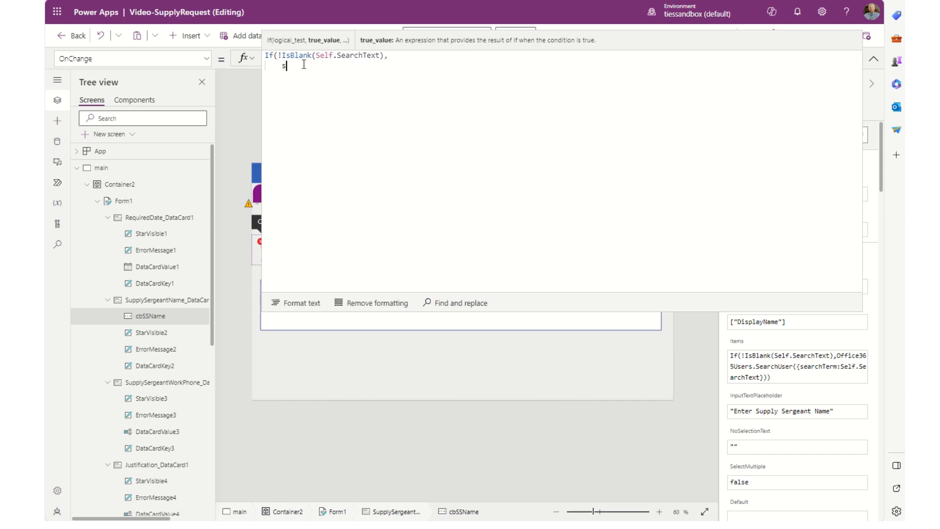
type("et(v")
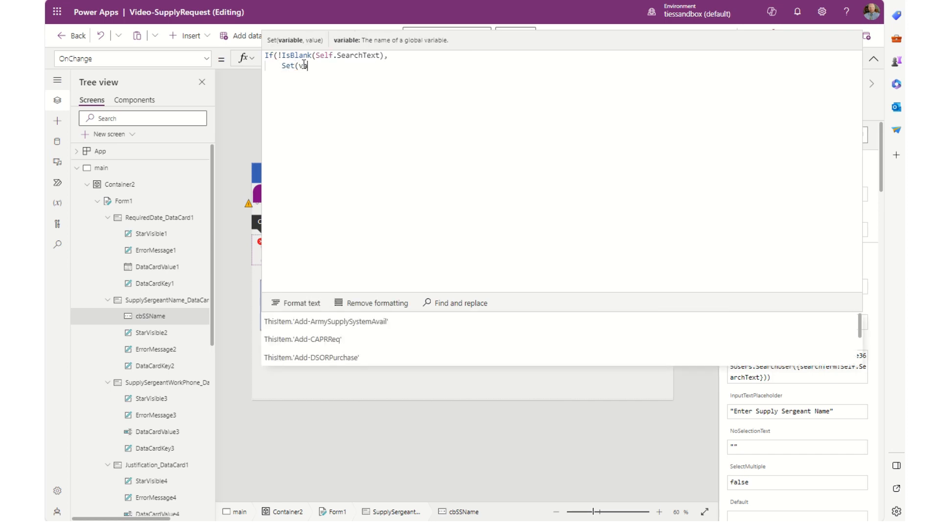
type("arSSPhone")
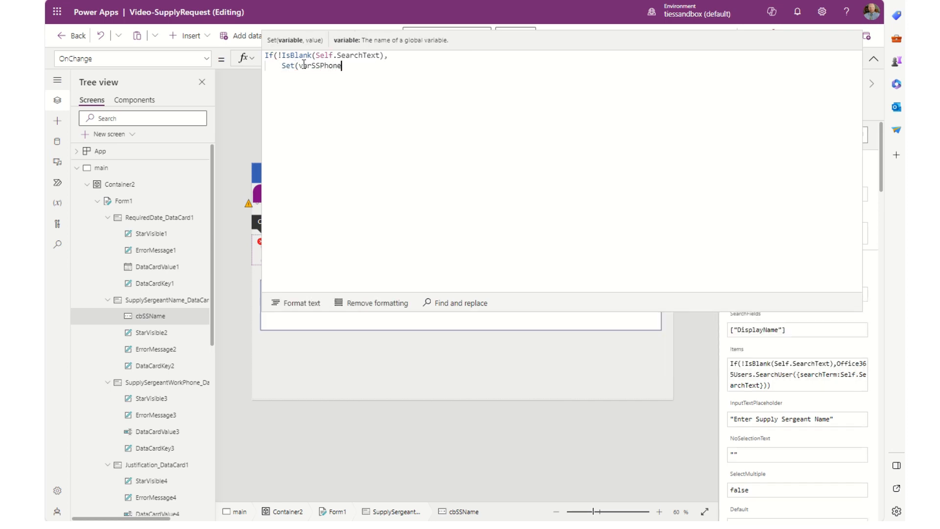
type(",")
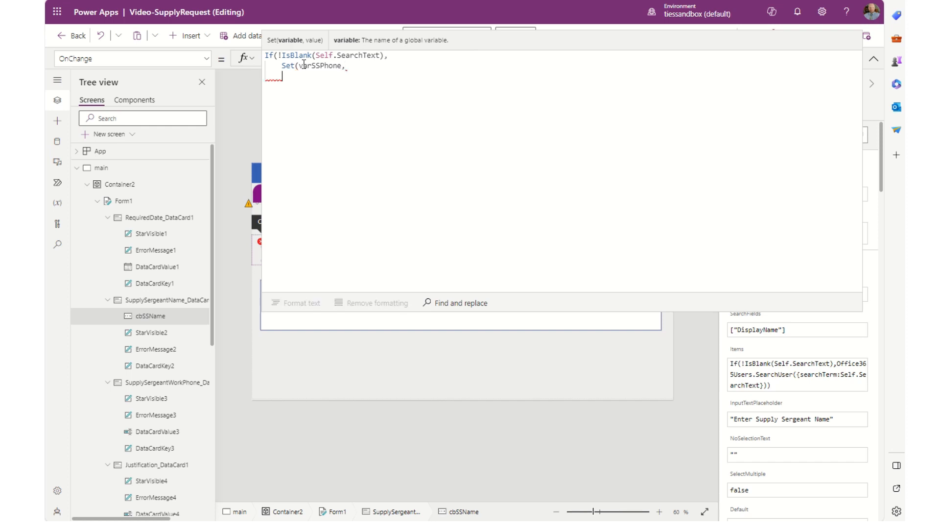
key("Return")
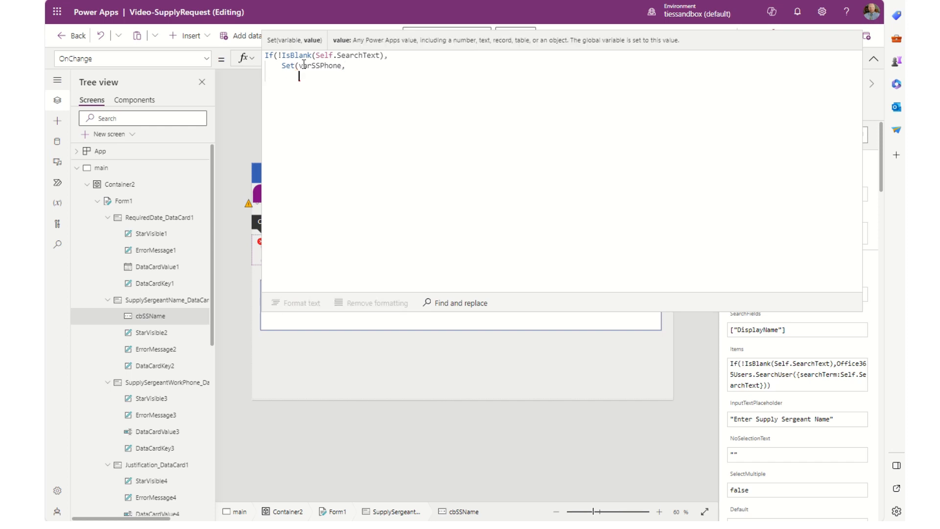
type("Office")
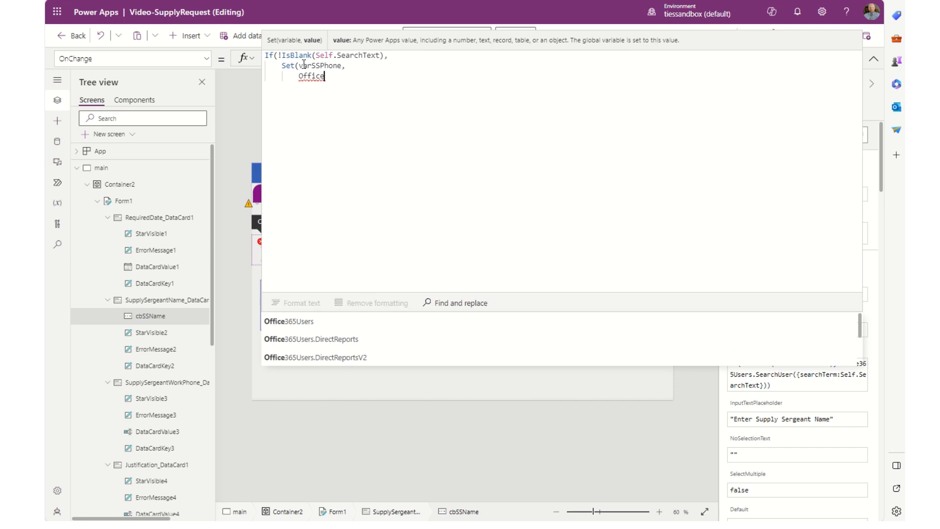
type("365")
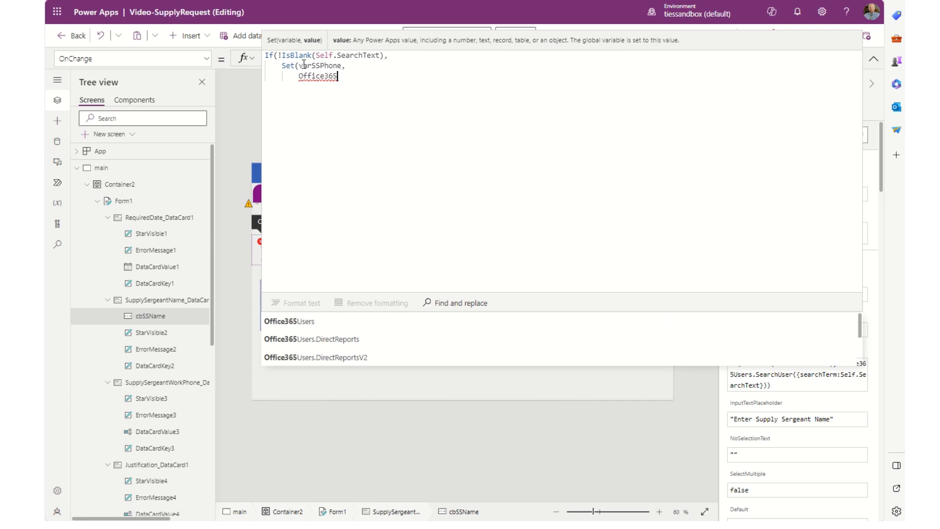
type("Users.u")
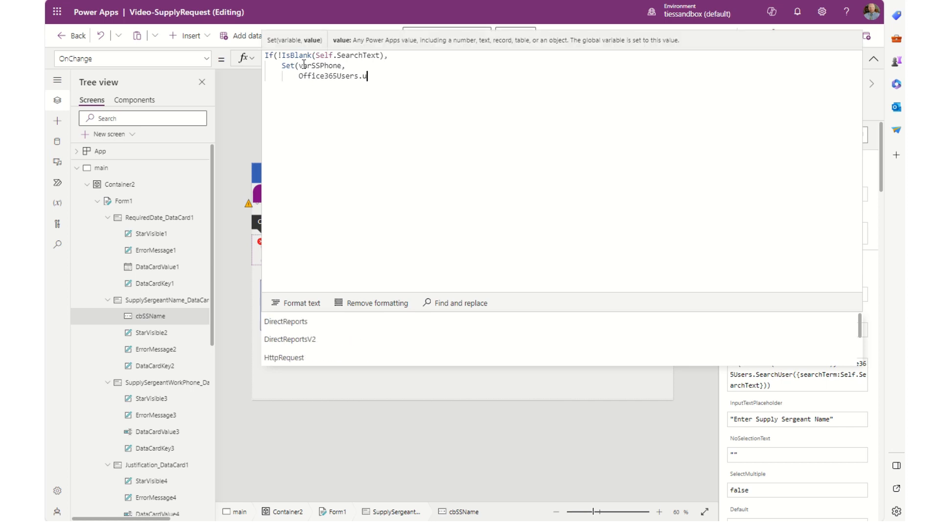
type("serpro")
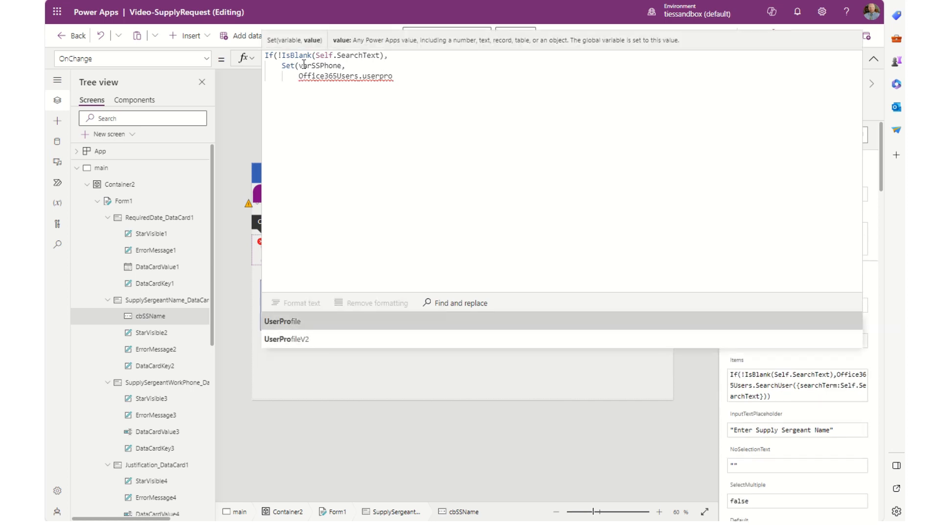
key("Tab")
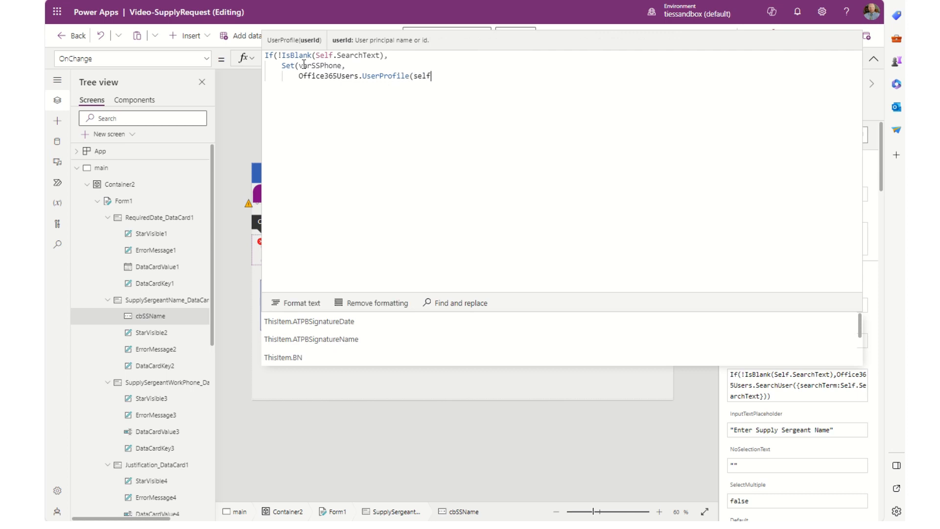
type("Self.selected.m")
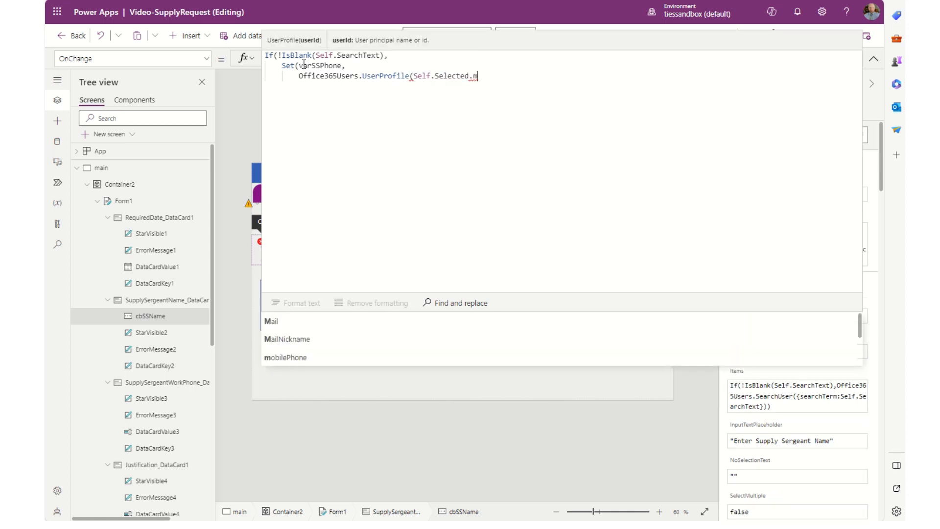
key("Tab")
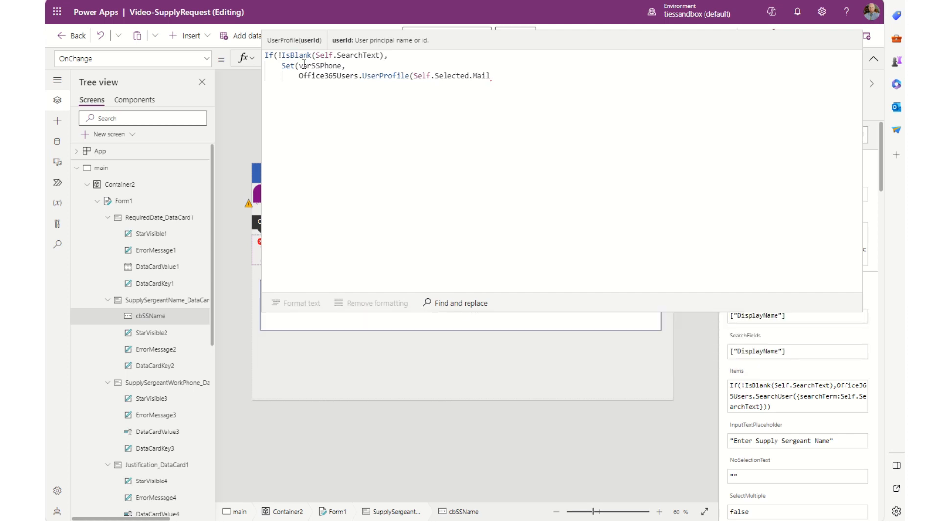
type(").")
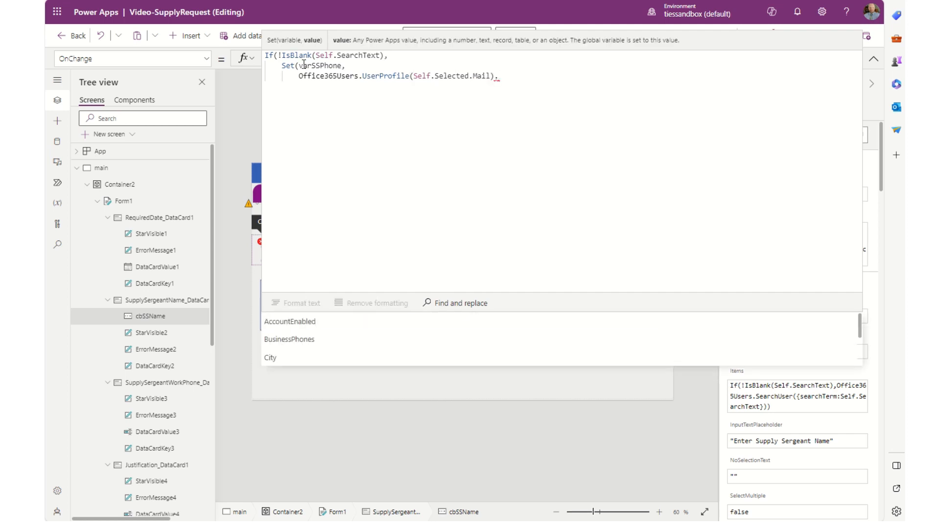
type("business")
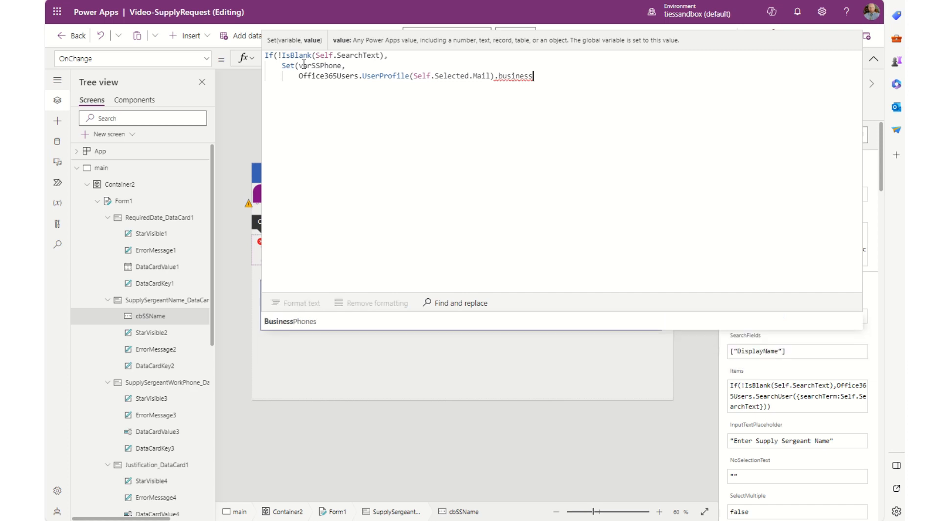
key("Tab")
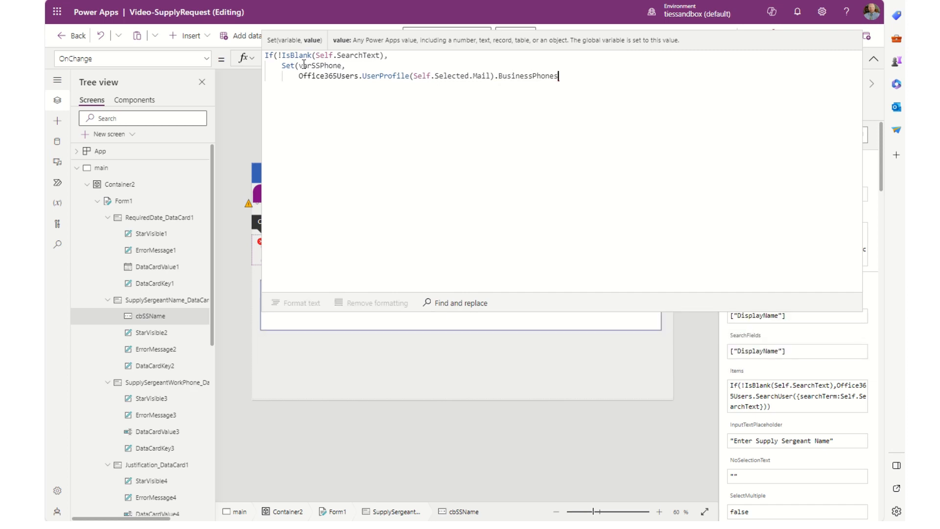
type(").Value")
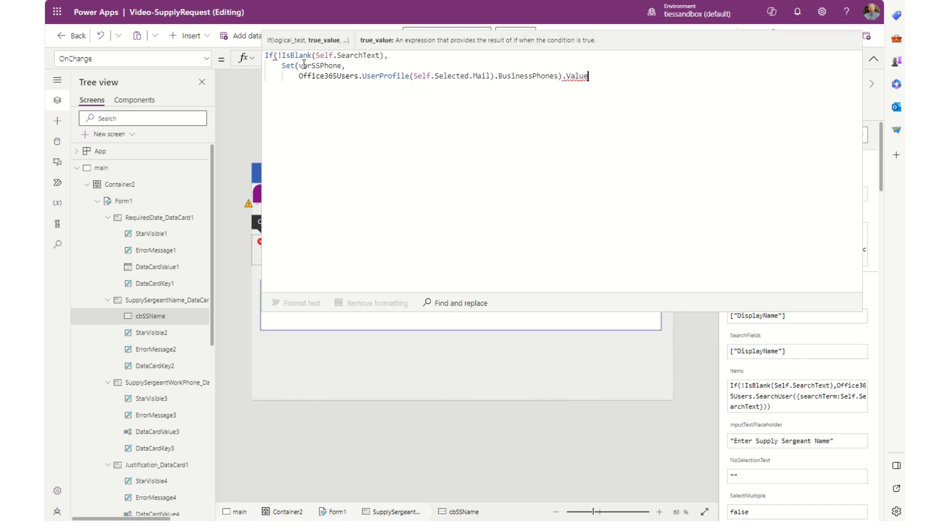
type(")")
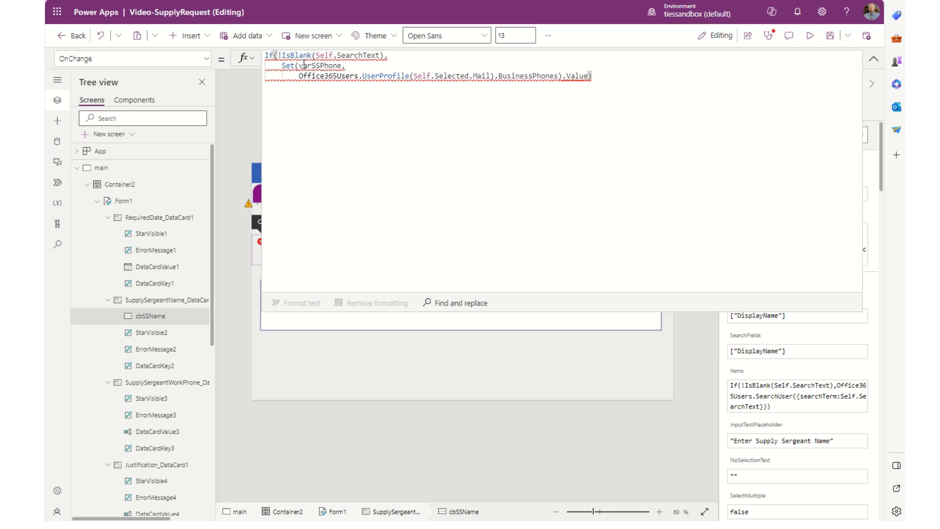
Wrap the BusinessPhones lookup in First( and add the final closing parenthesis
key("Home")
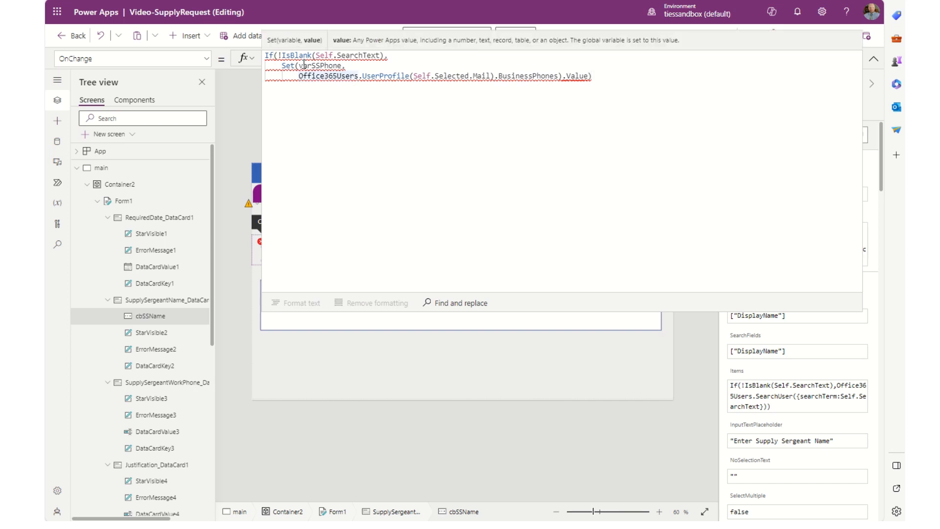
type("First(")
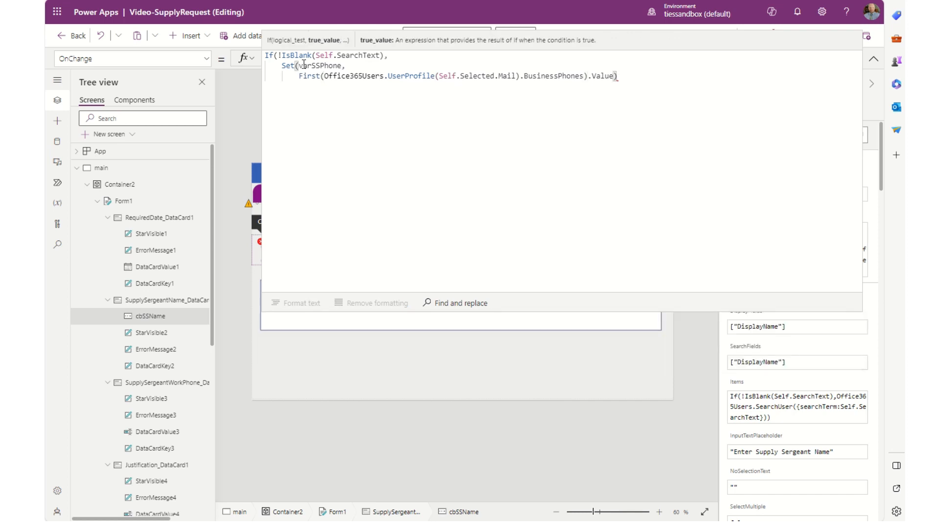
key("Return")
type(")")
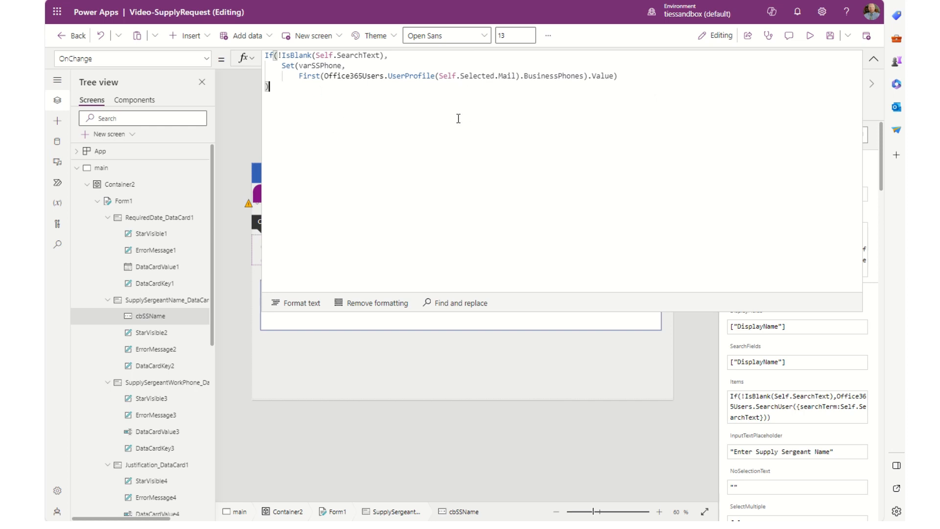
Check varSSPhone's value, collapse the formula bar and select the Supply Sergeant Work Phone input
left_click(314, 65)
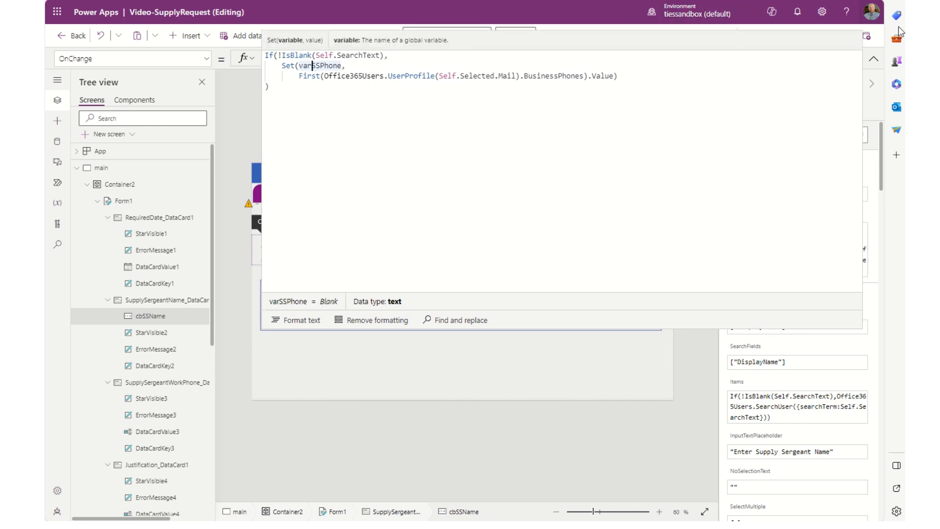
left_click(873, 59)
left_click(548, 254)
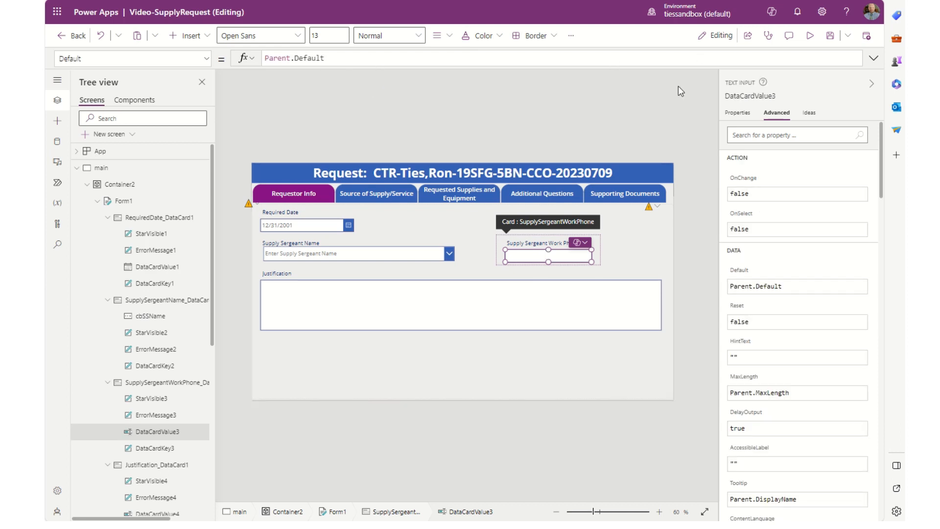
Replace the Work Phone input's Default formula Parent.Default with varSSPhone
left_click(874, 58)
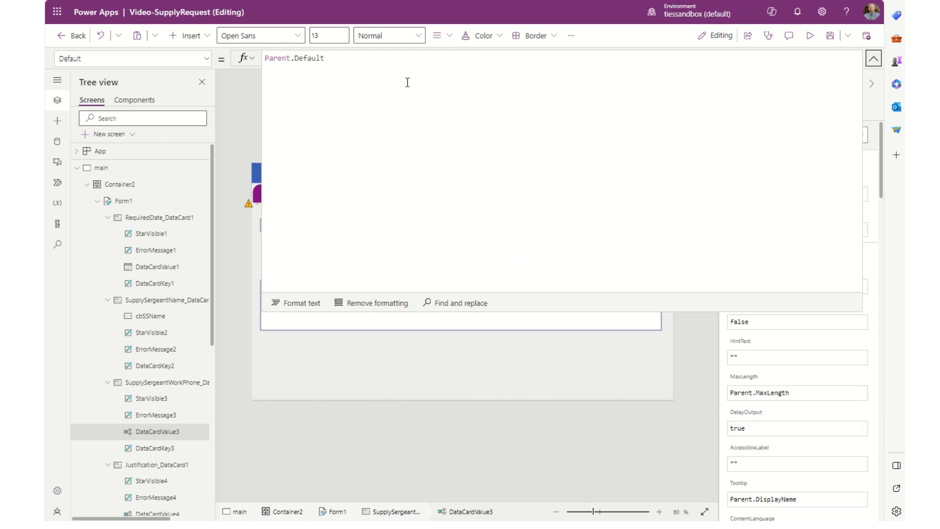
double_click(350, 60)
key("ctrl+a")
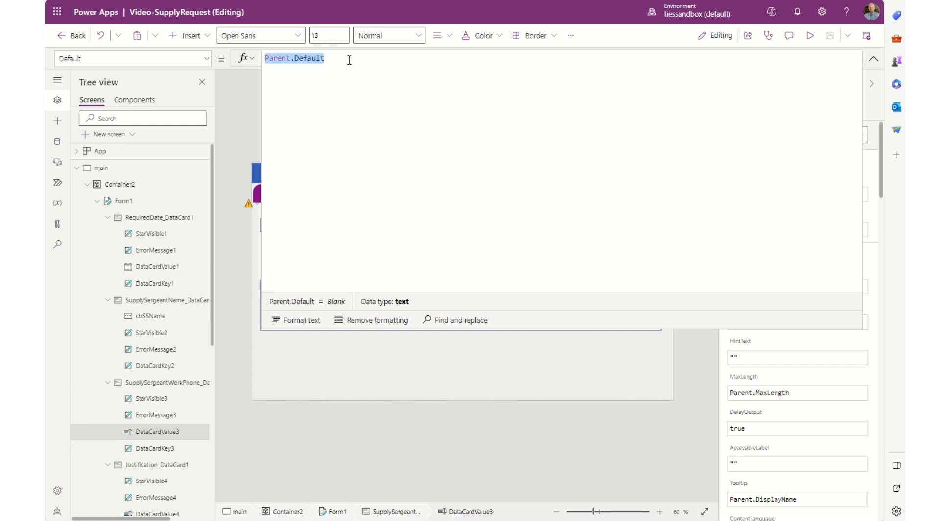
type("Set(varSSPhone,")
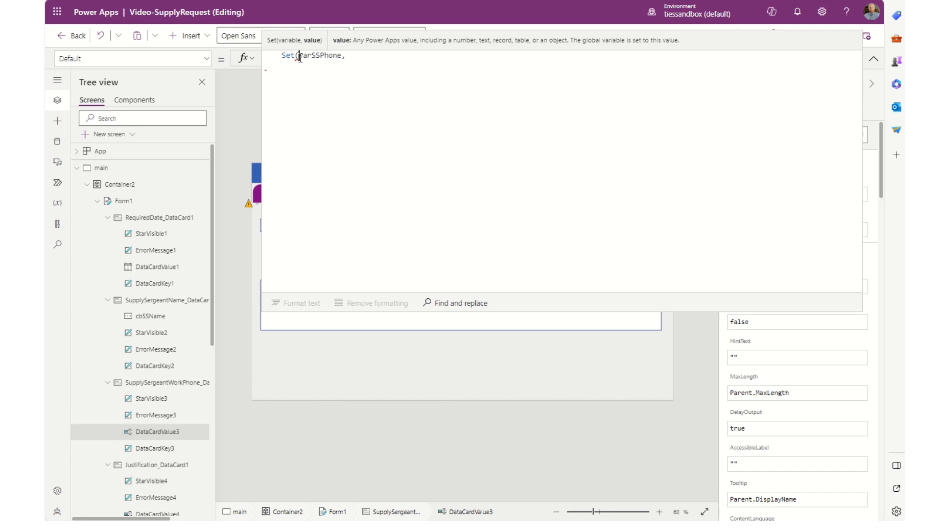
left_click_drag(299, 57, 222, 62)
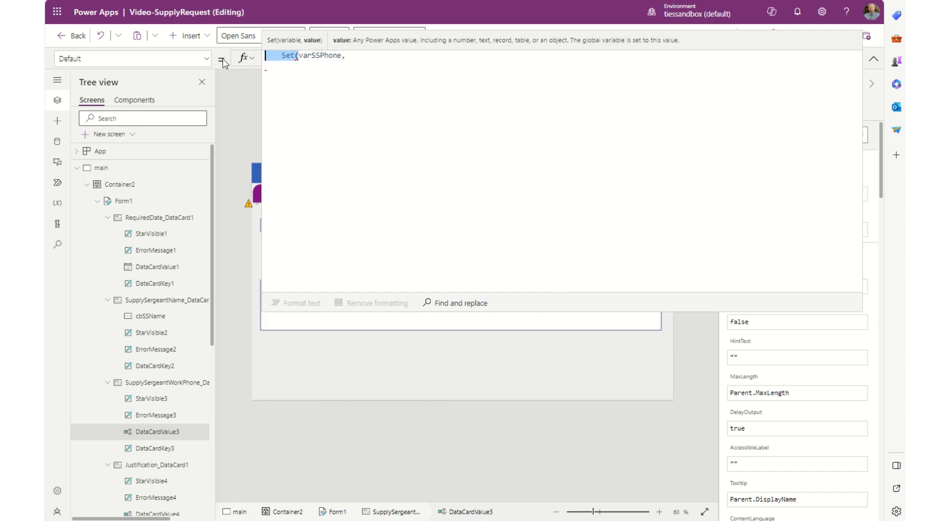
key("BackSpace")
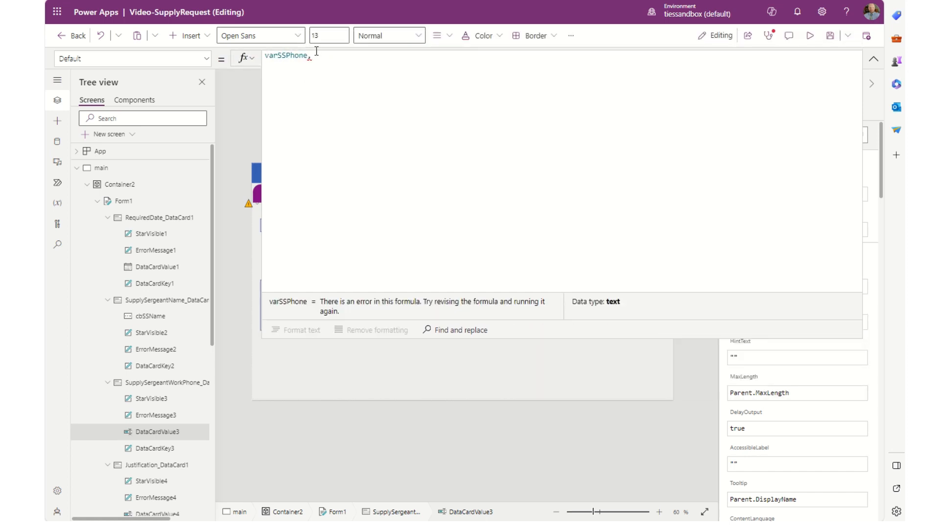
key("BackSpace")
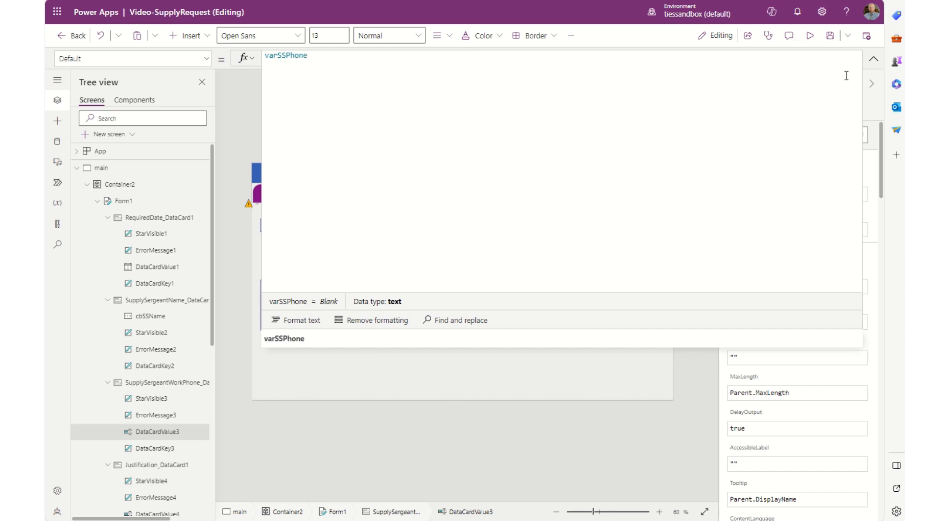
left_click(874, 59)
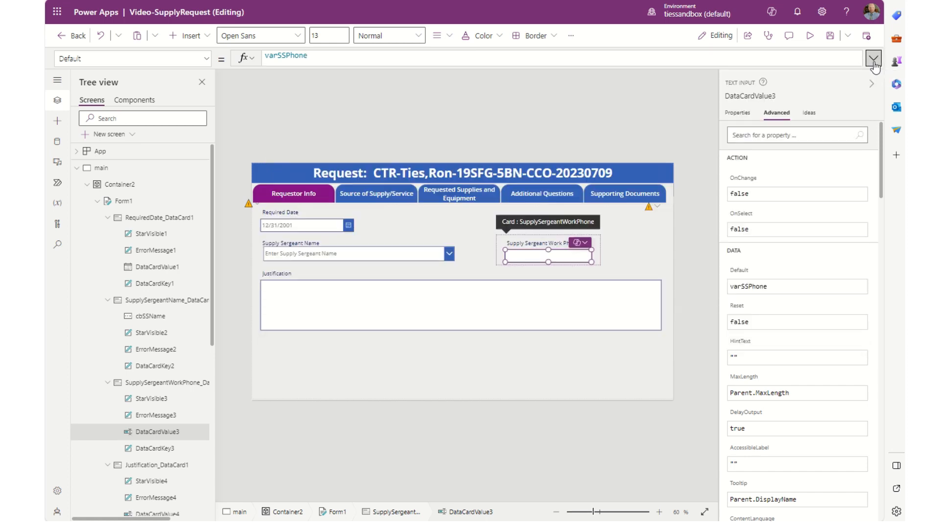
Collapse Container2 in the tree and rename it EditForm
left_click(86, 185)
double_click(110, 186)
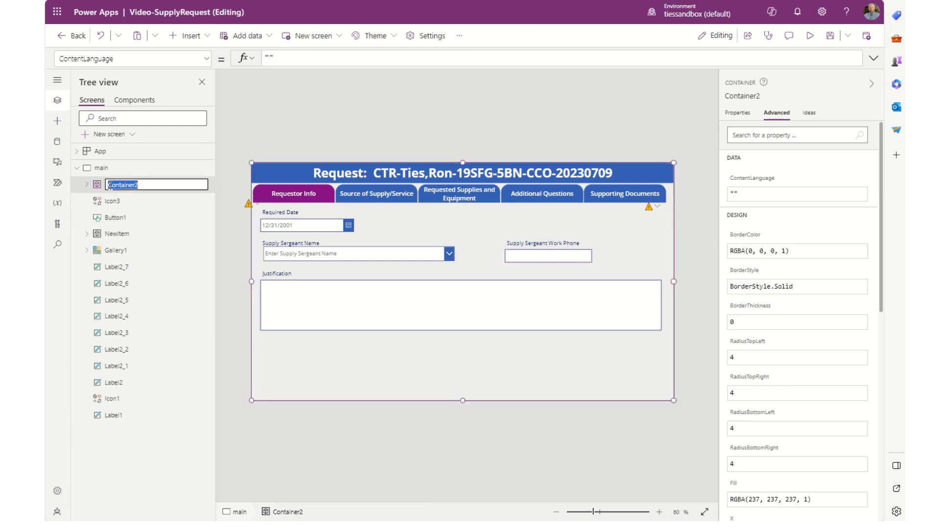
type("EditForm")
key("Return")
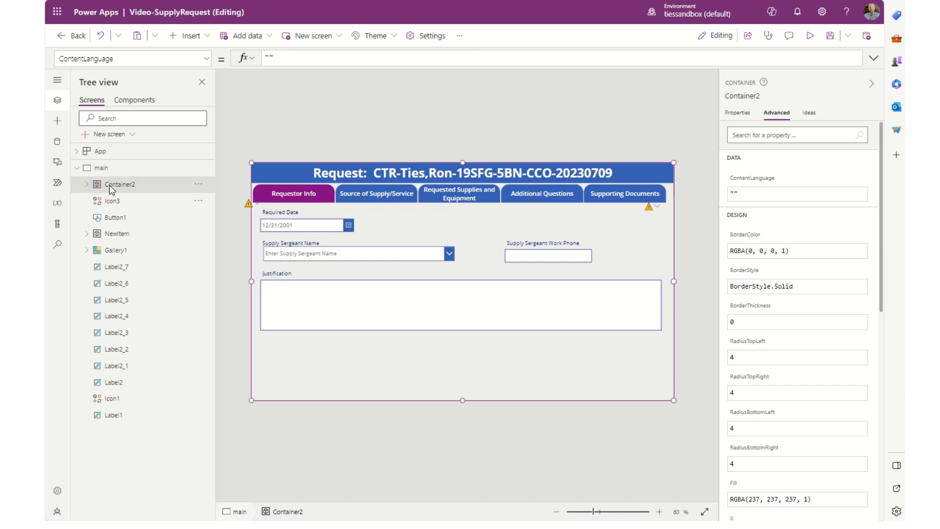
Expand the NewItem container to list its controls
left_click(87, 234)
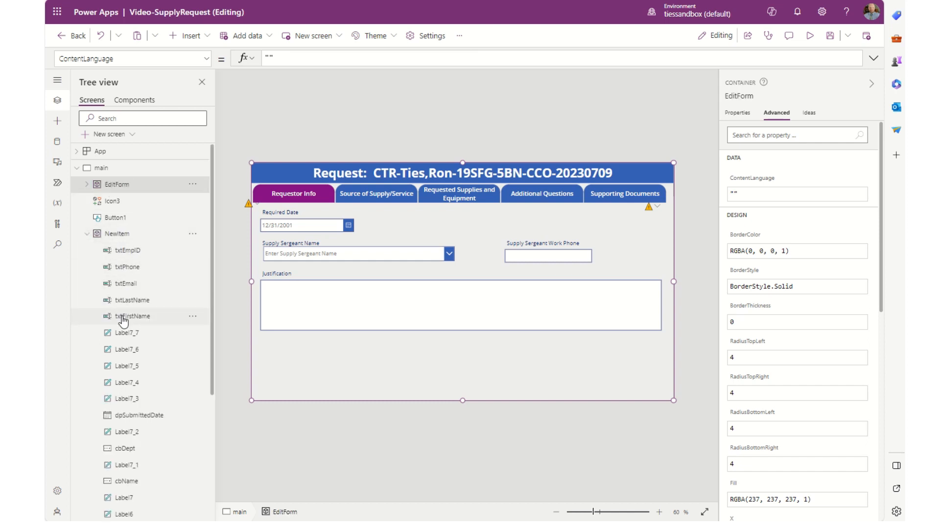
scroll(175, 423, "down", 4)
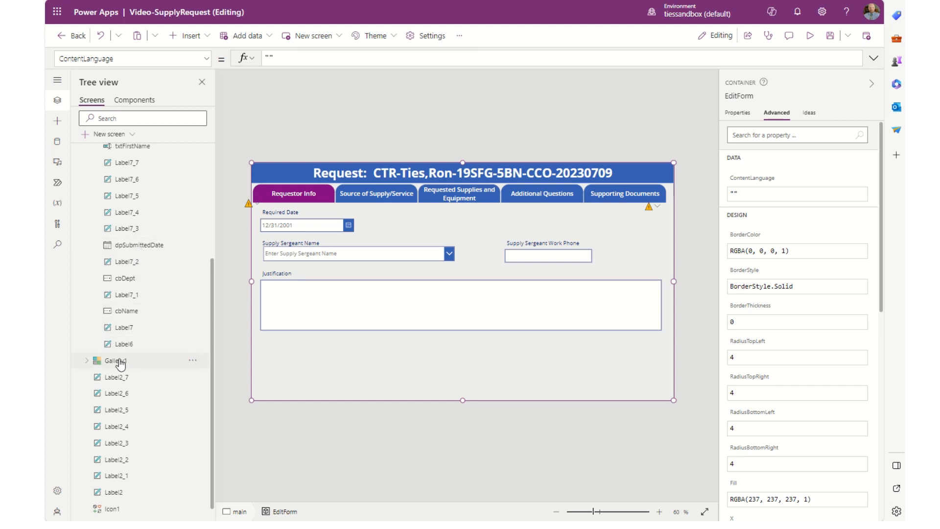
scroll(136, 431, "down", 1)
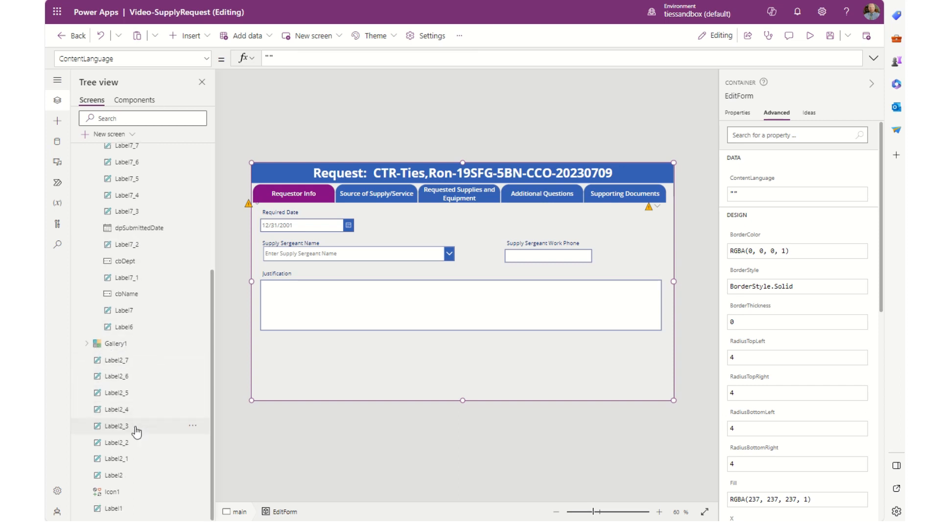
scroll(137, 431, "up", 5)
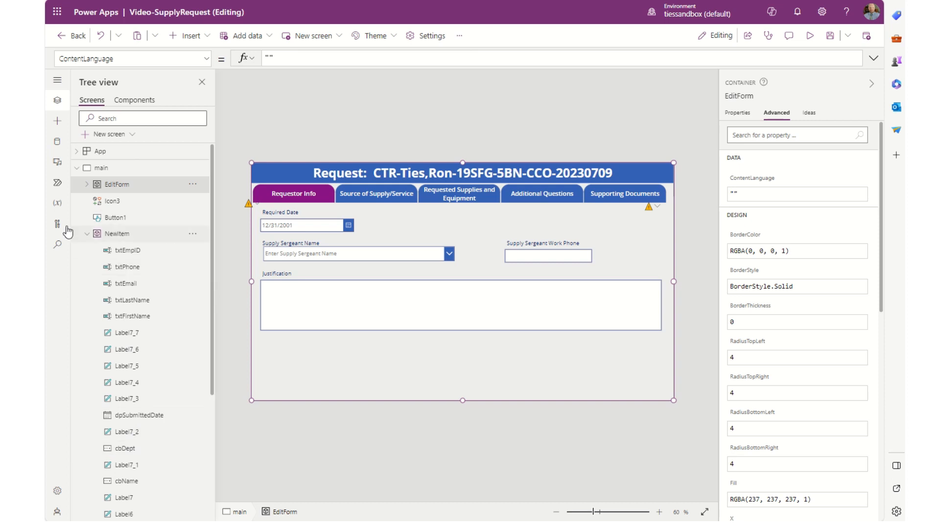
Select txtPhone's full phone-formatting formula in the expanded formula bar
left_click(128, 267)
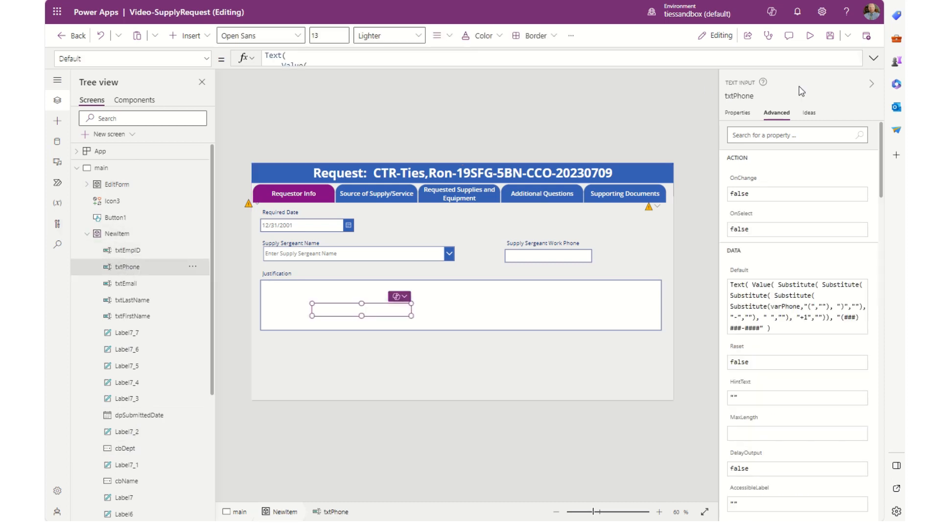
left_click(874, 58)
left_click_drag(532, 167, 163, 52)
key("ctrl+c")
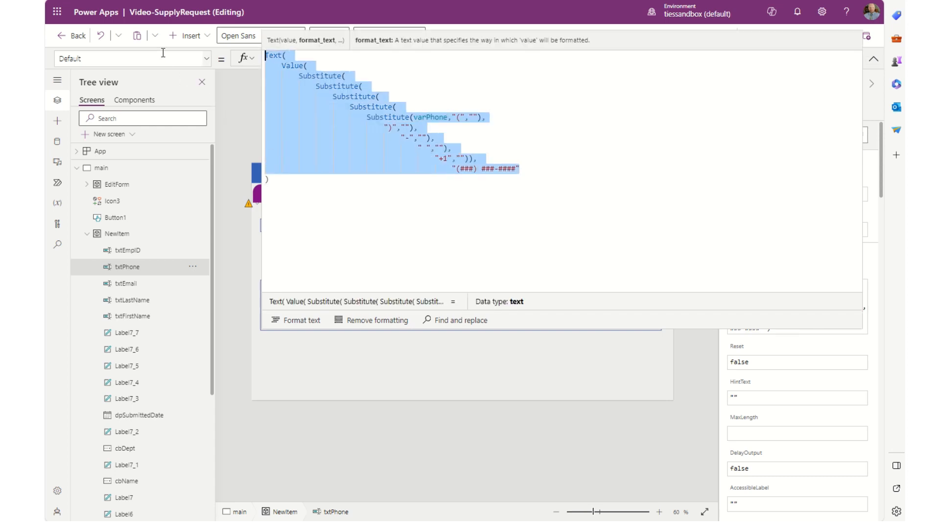
left_click(868, 64)
Select the work phone input DataCardValue3 in the SupplySergeantWorkPhone card
left_click(556, 255)
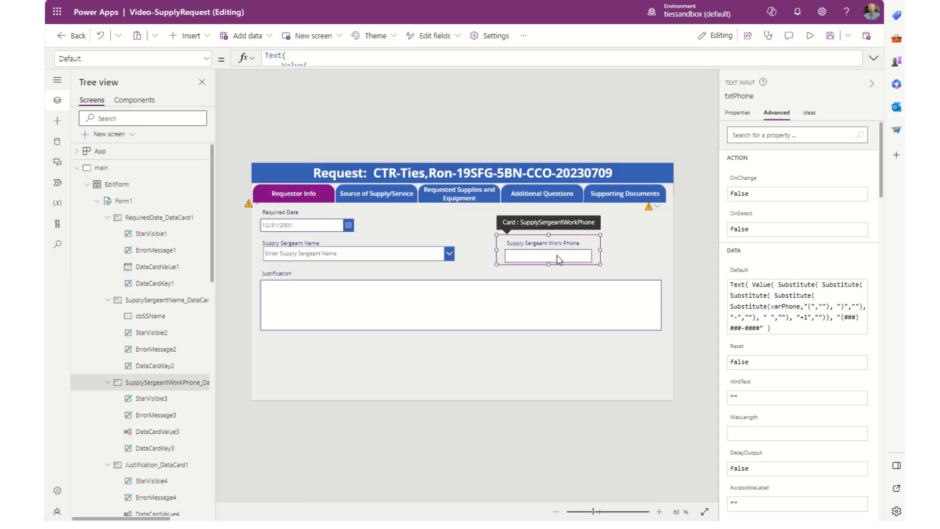
left_click(556, 254)
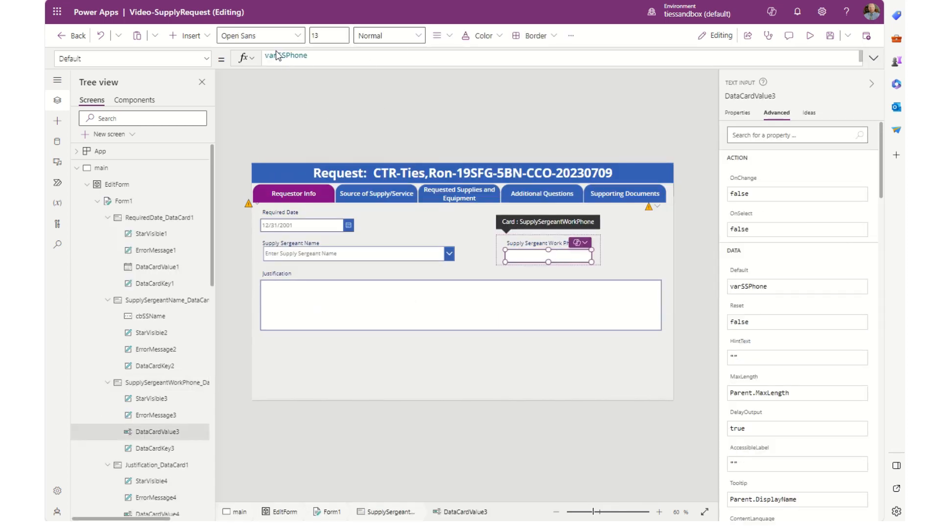
left_click(531, 258)
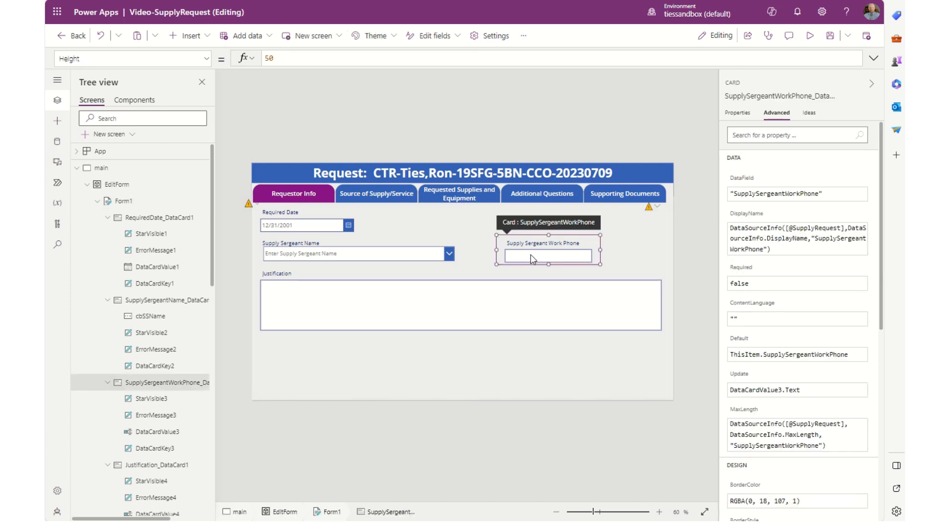
left_click(532, 256)
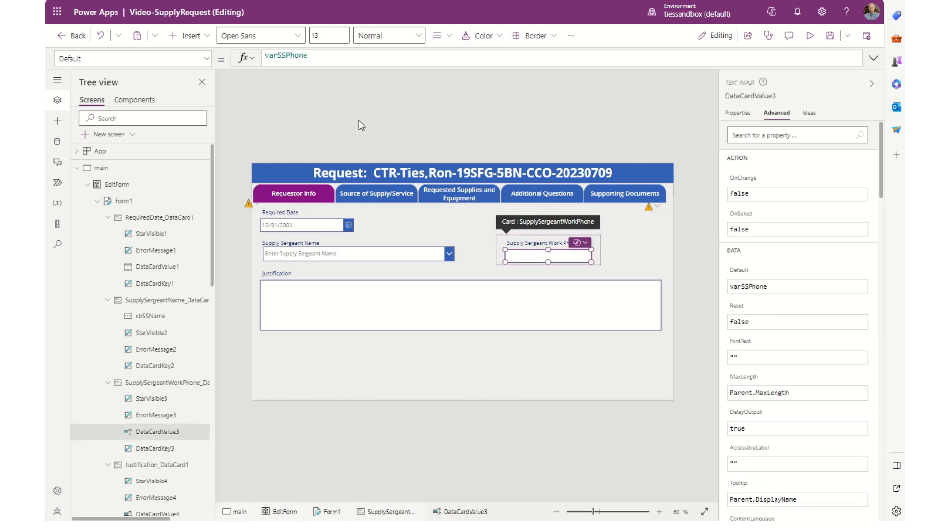
Paste the Text(Value(Substitute(...))) phone formula into Default, replacing varPhone with varSSPhone
left_click(874, 58)
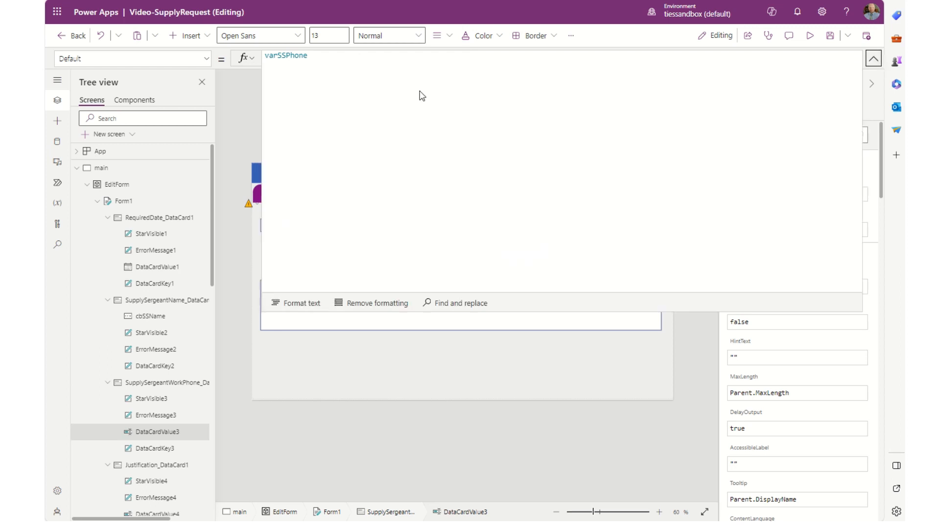
left_click(266, 59)
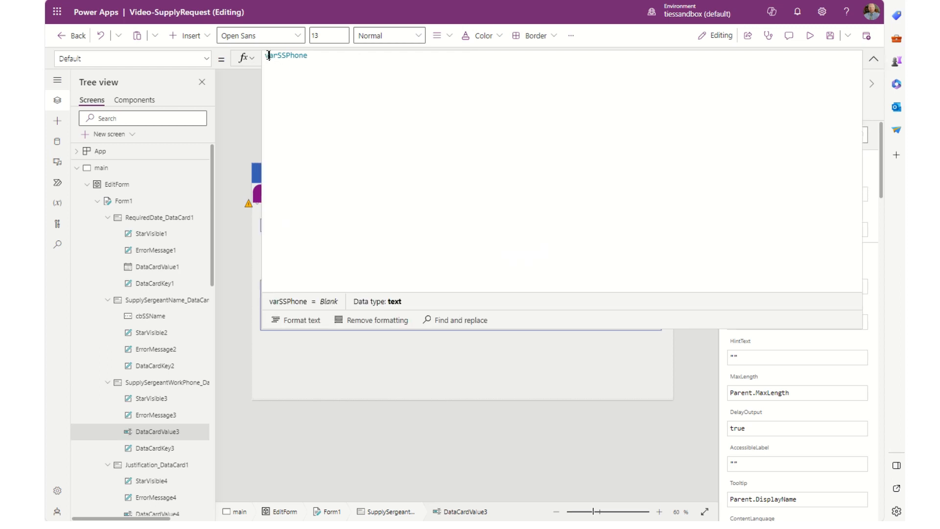
key("shift+Return")
key("shift+Return")
key("ctrl+v")
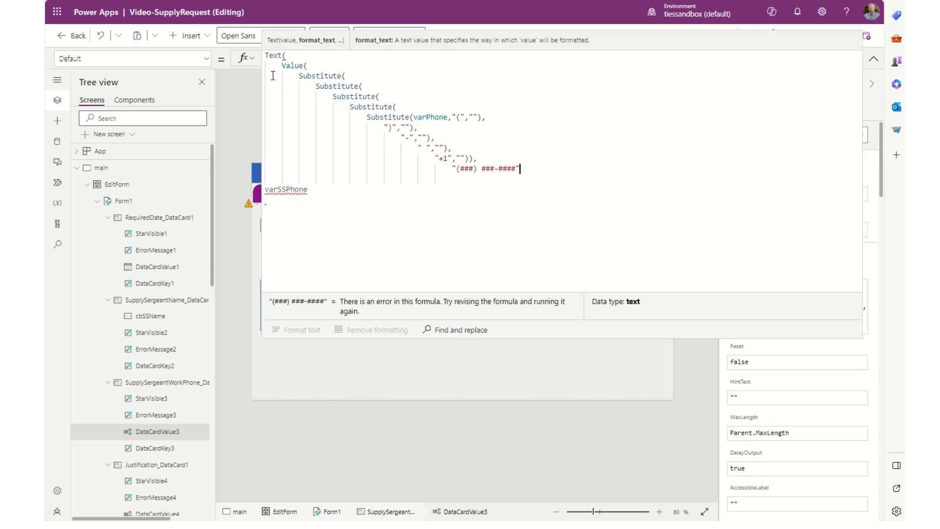
double_click(432, 117)
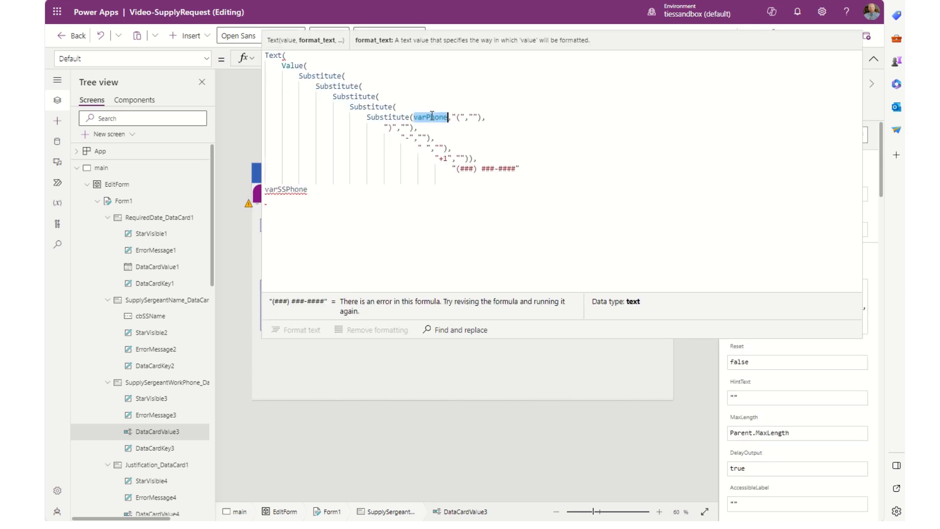
double_click(292, 190)
key("ctrl+c")
key("BackSpace")
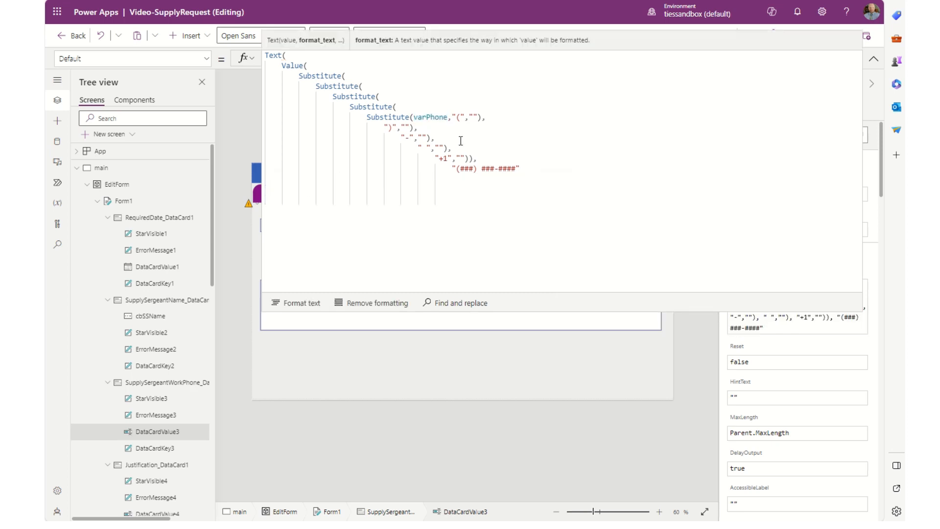
double_click(434, 116)
key("ctrl+v")
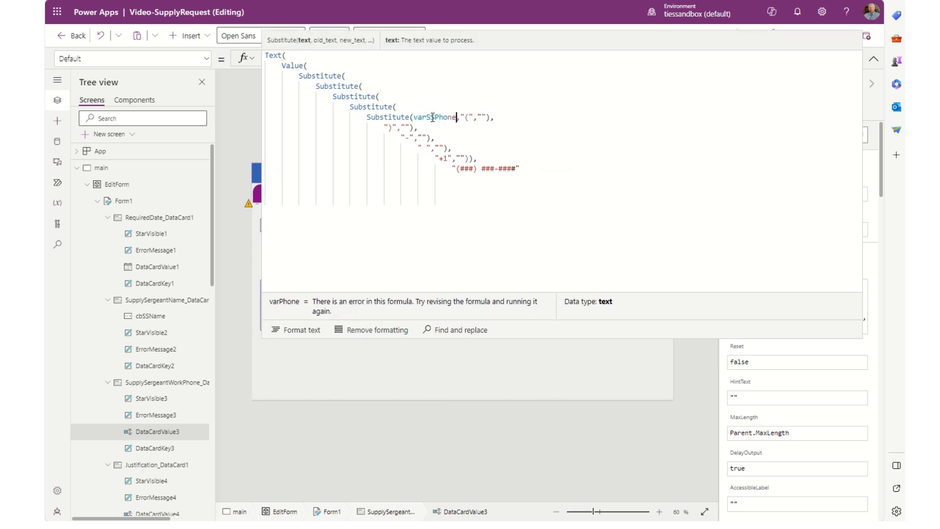
Add the missing closing parenthesis after the "(###) ###-####" format string
left_click(874, 59)
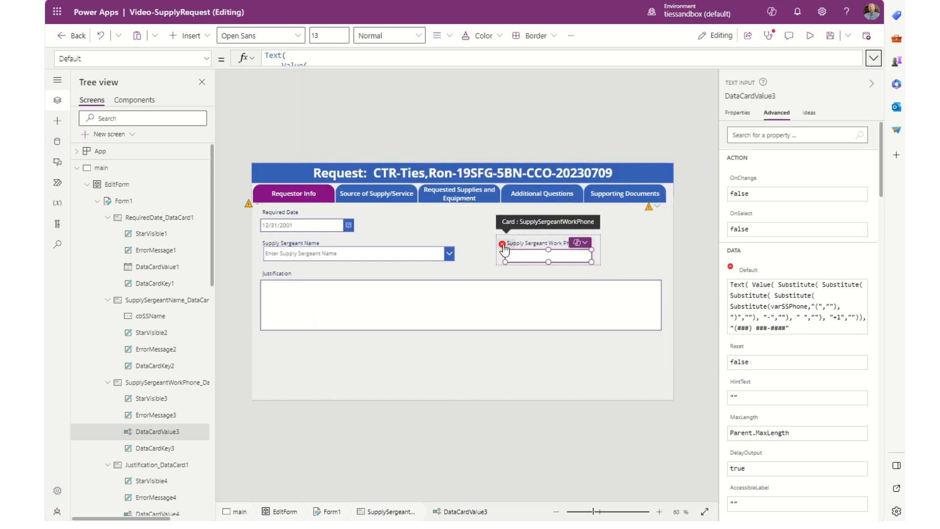
mouse_move(501, 247)
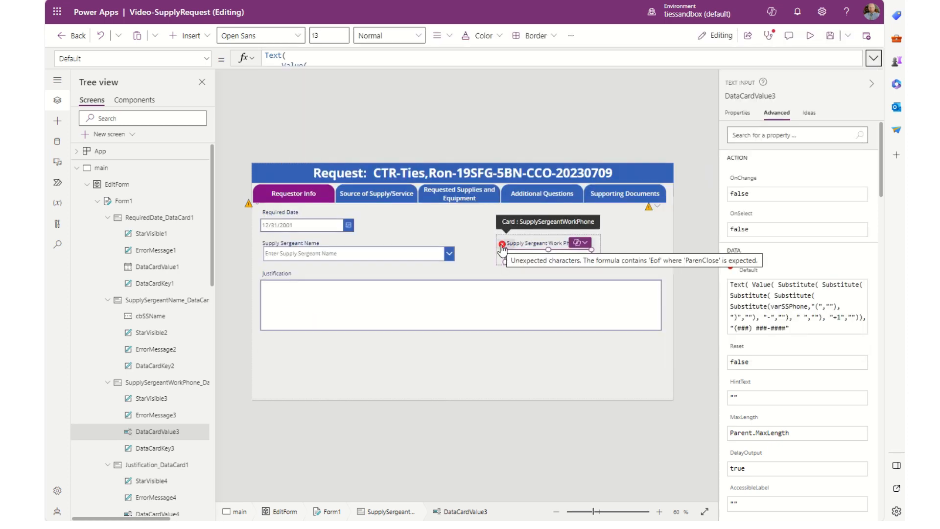
left_click(873, 59)
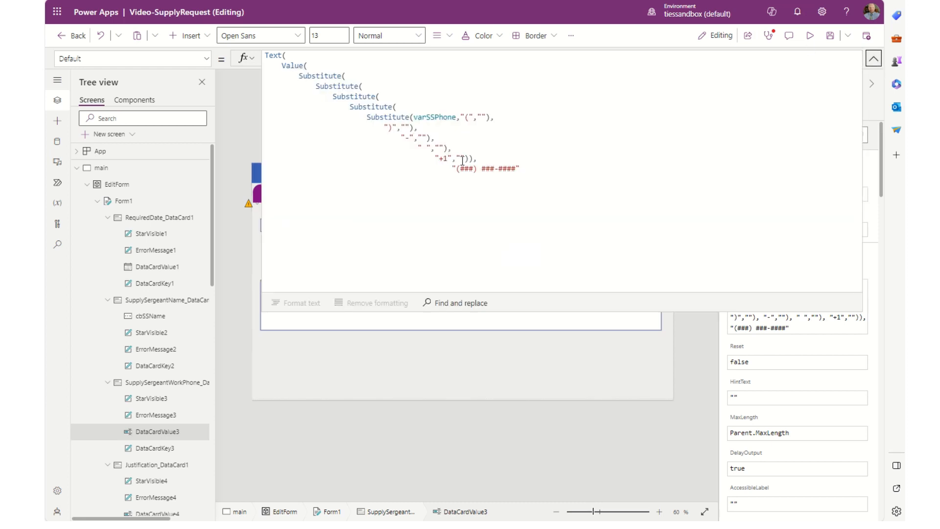
left_click(528, 169)
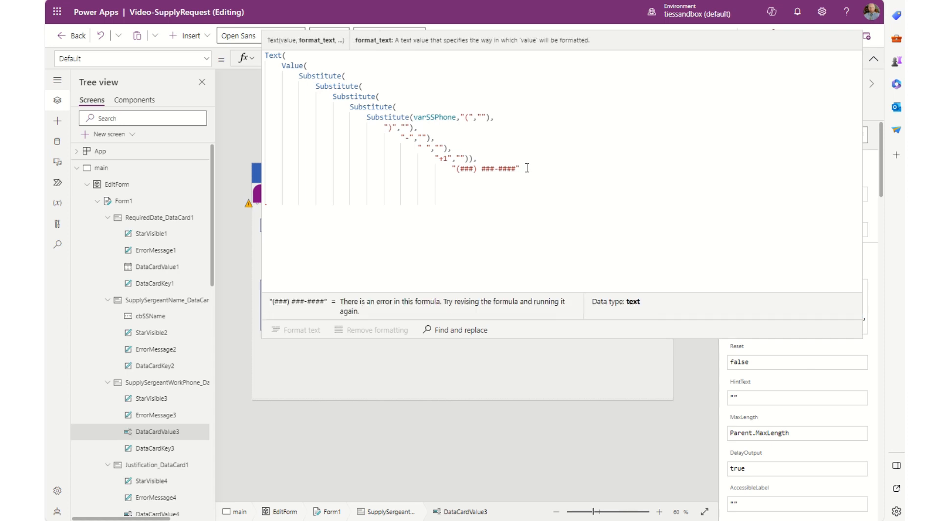
key("shift+Return")
type(")")
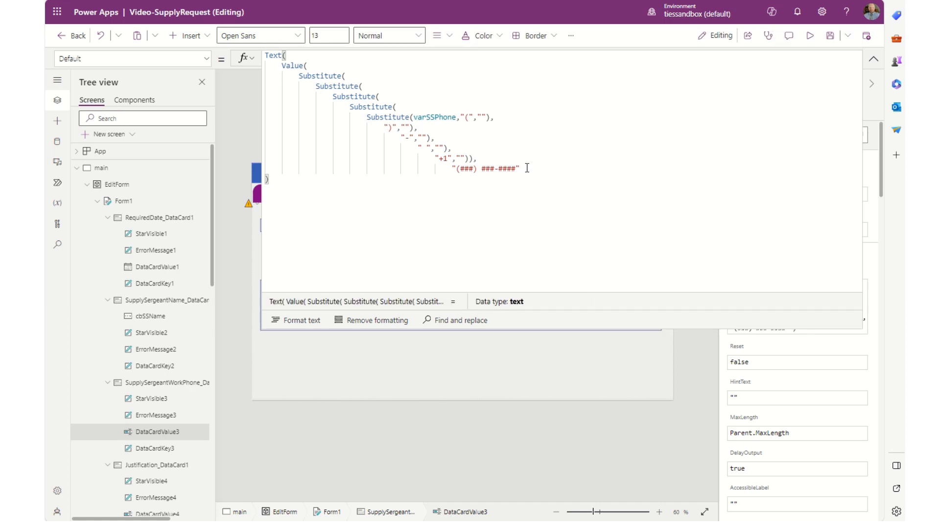
left_click(874, 59)
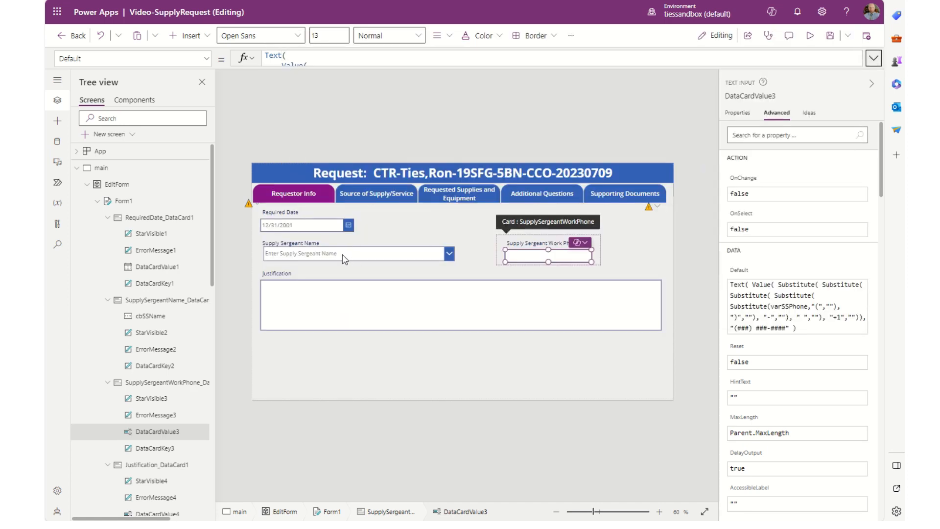
Preview the app, then set Form1's Default mode to New in its Properties
key("F5")
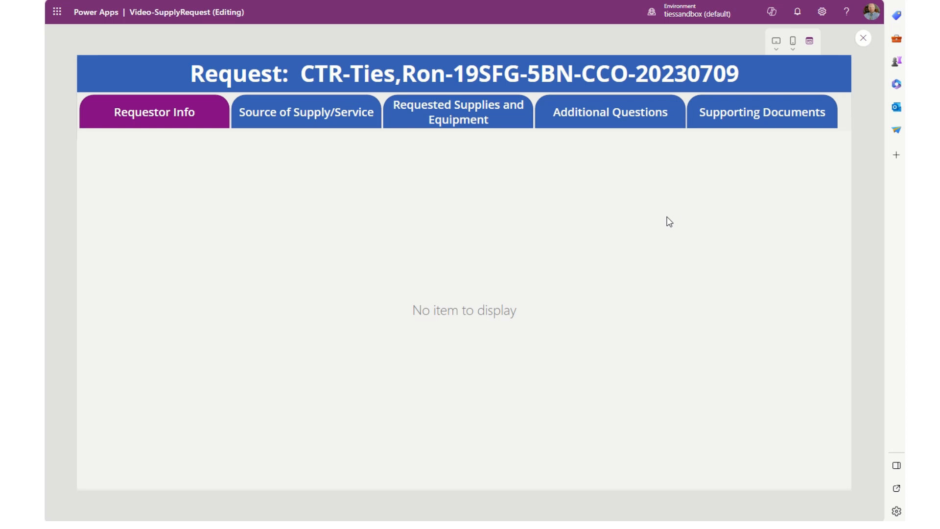
left_click(864, 39)
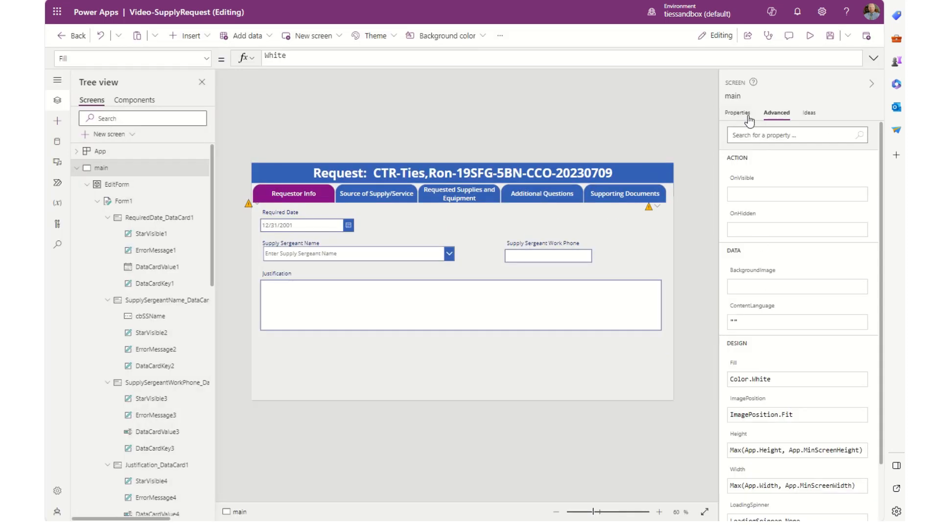
left_click(580, 368)
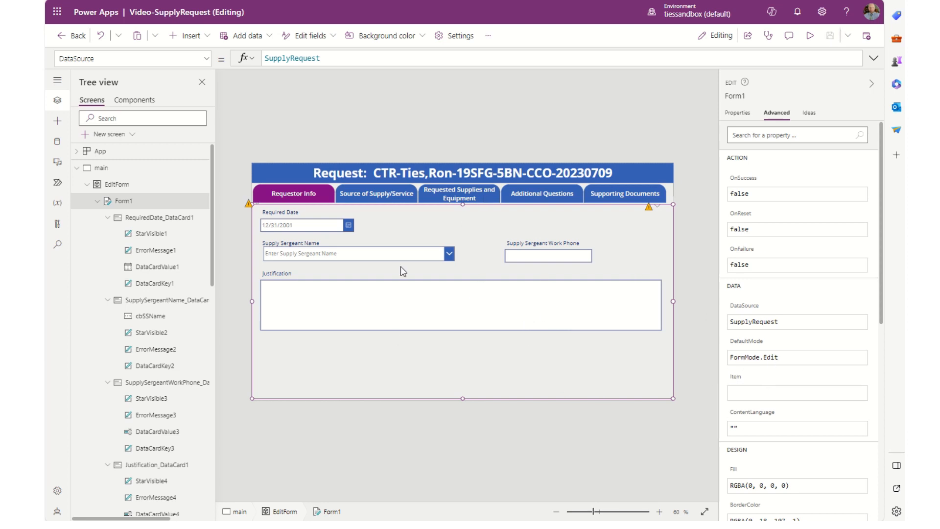
left_click(738, 112)
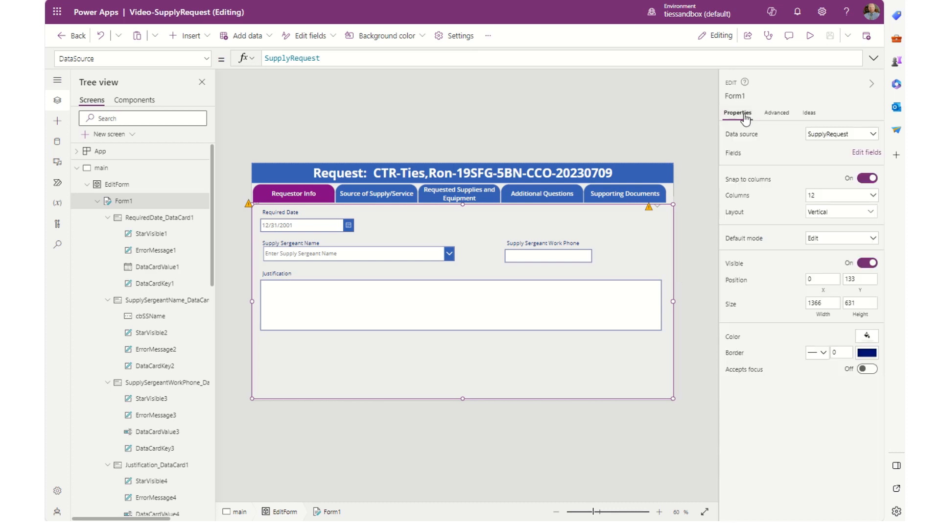
left_click(836, 243)
left_click(832, 267)
In preview, search and pick a supply sergeant, confirming the work phone auto-fills
left_click(811, 43)
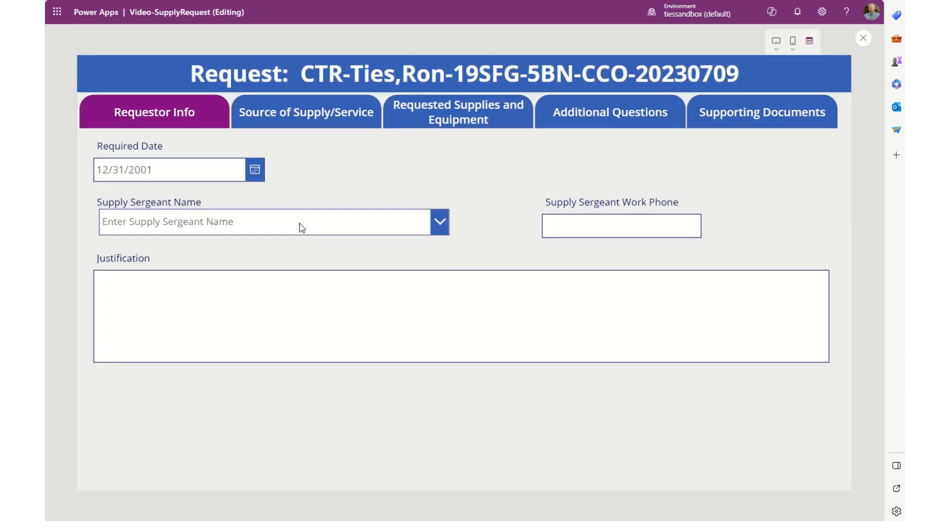
left_click(286, 221)
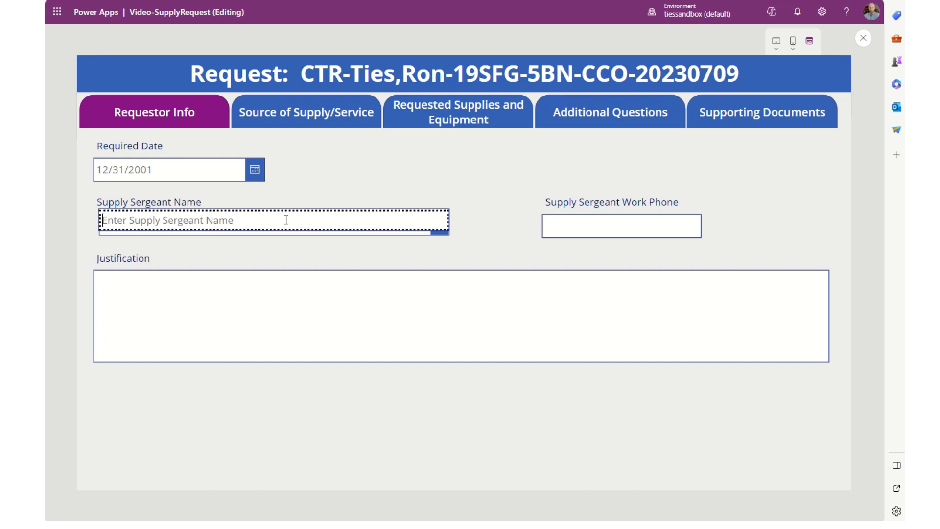
type("ron")
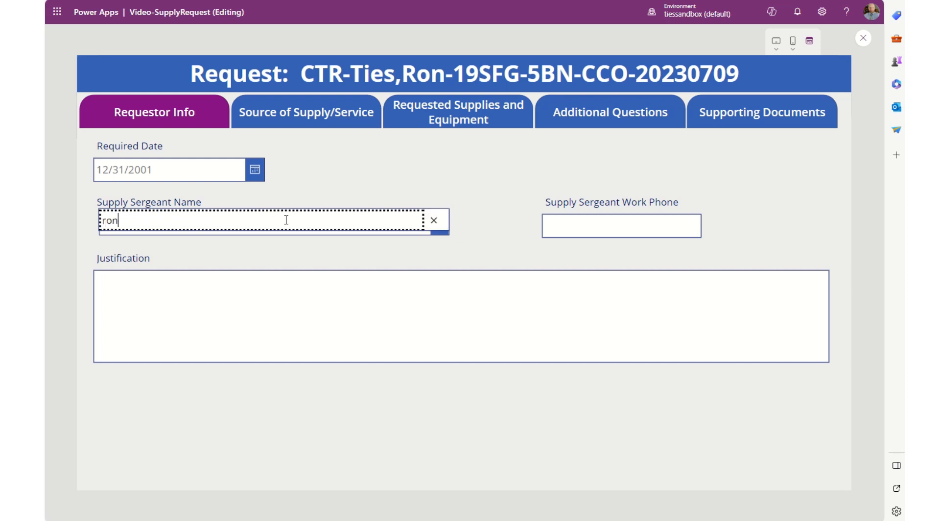
left_click(219, 250)
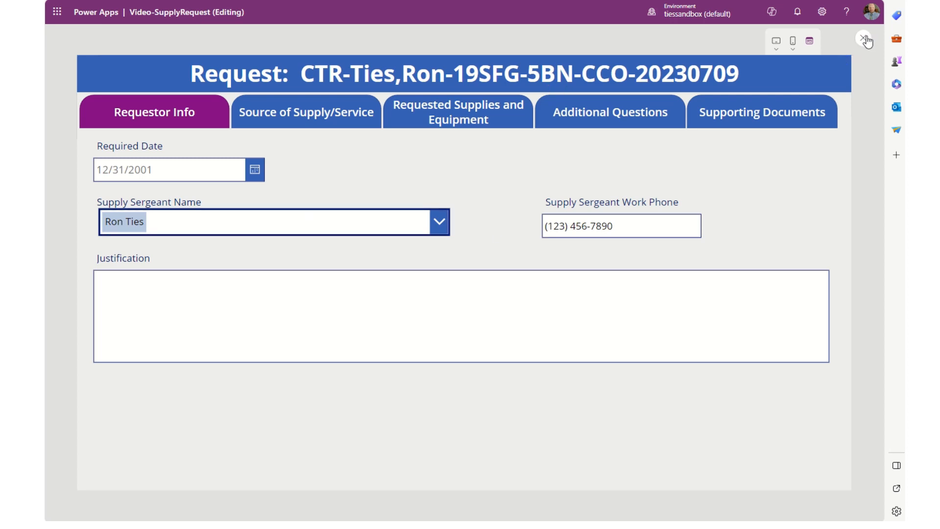
left_click(864, 39)
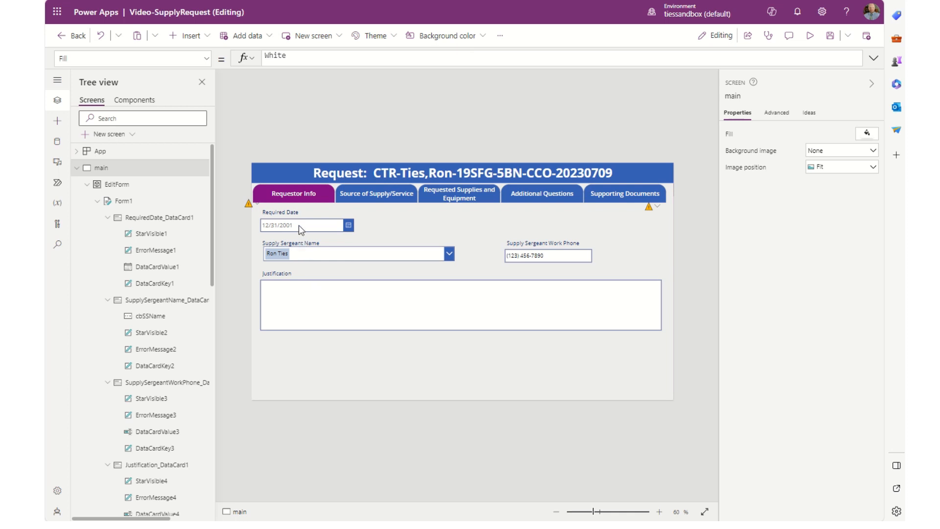
Open the Required Date picker's OnChange property in the expanded formula bar
left_click(299, 225)
left_click(299, 225)
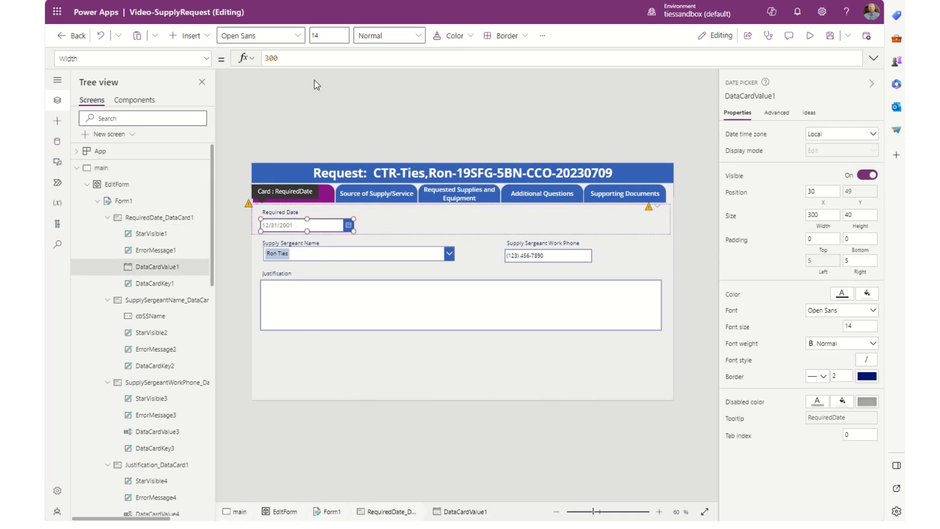
left_click(210, 59)
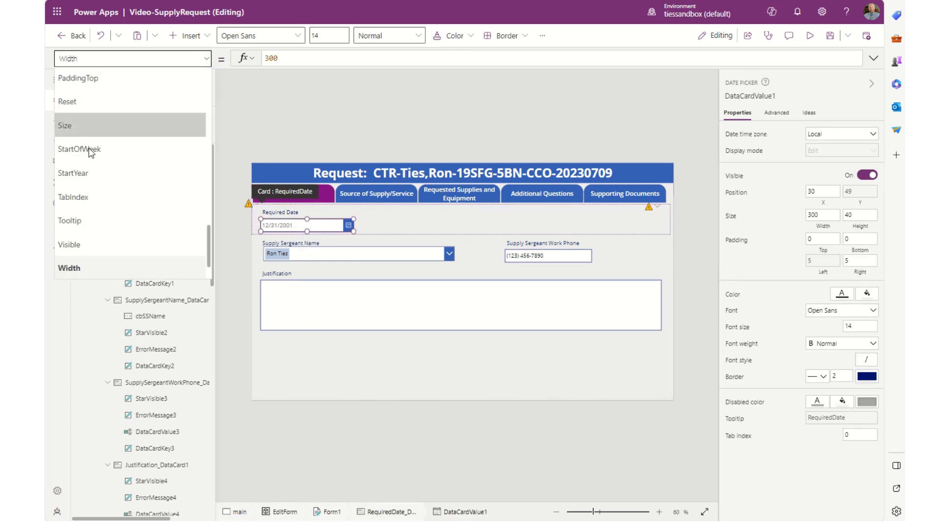
scroll(93, 157, "down", 2)
scroll(93, 161, "up", 5)
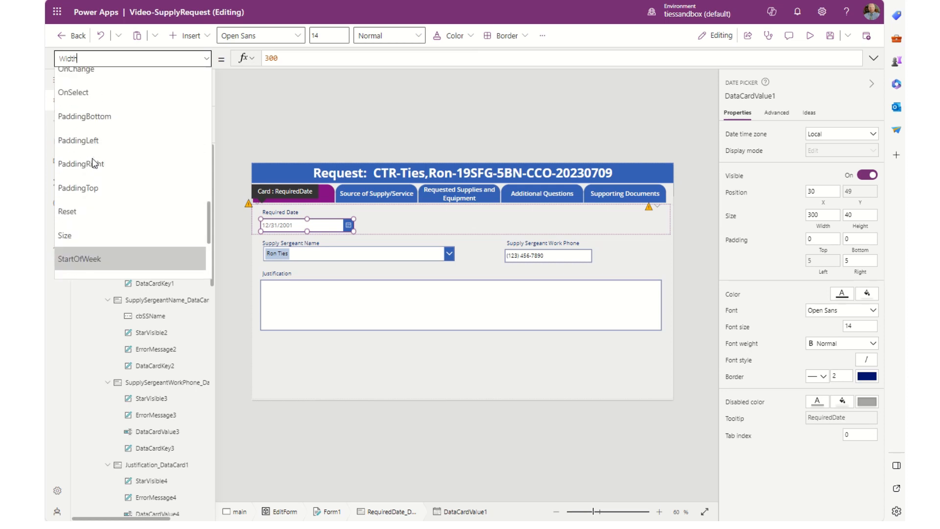
left_click(84, 138)
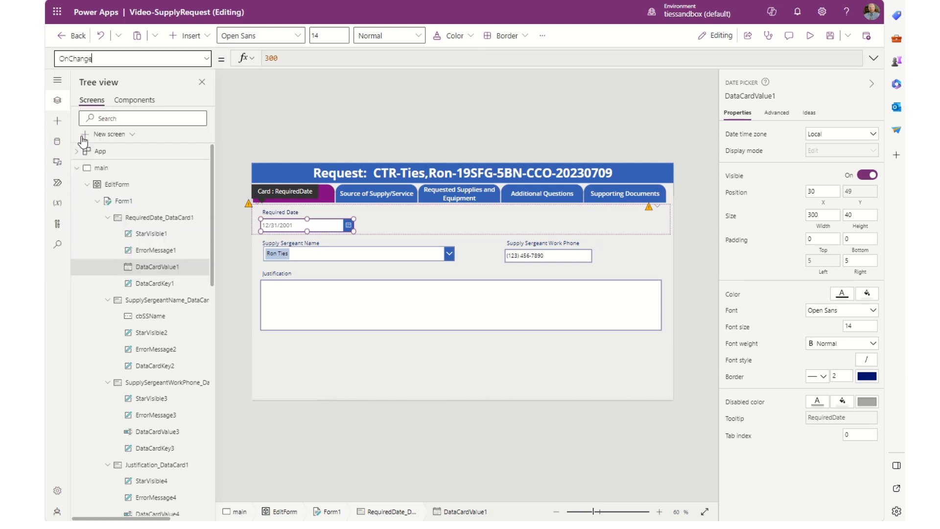
left_click(873, 58)
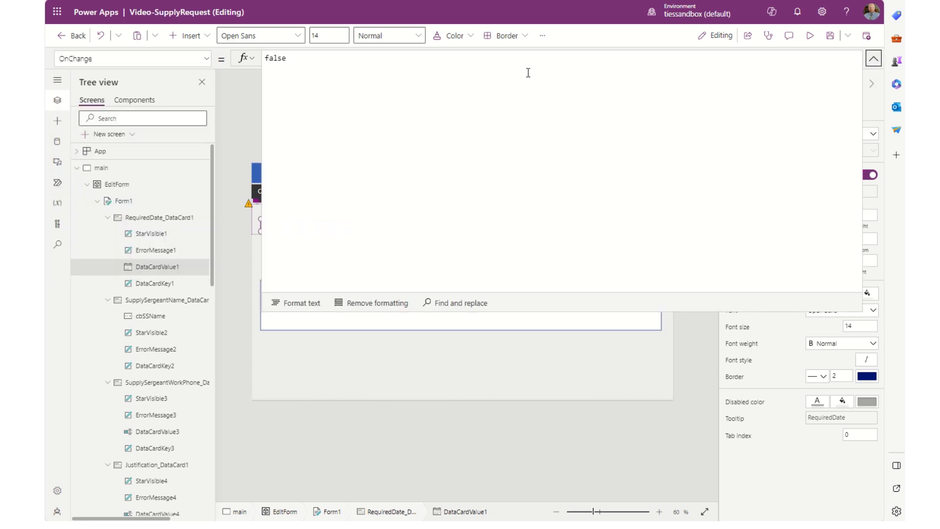
Replace false with the start of the formula: Patch(SupplyRequest, Gallery1.Selected
triple_click(339, 60)
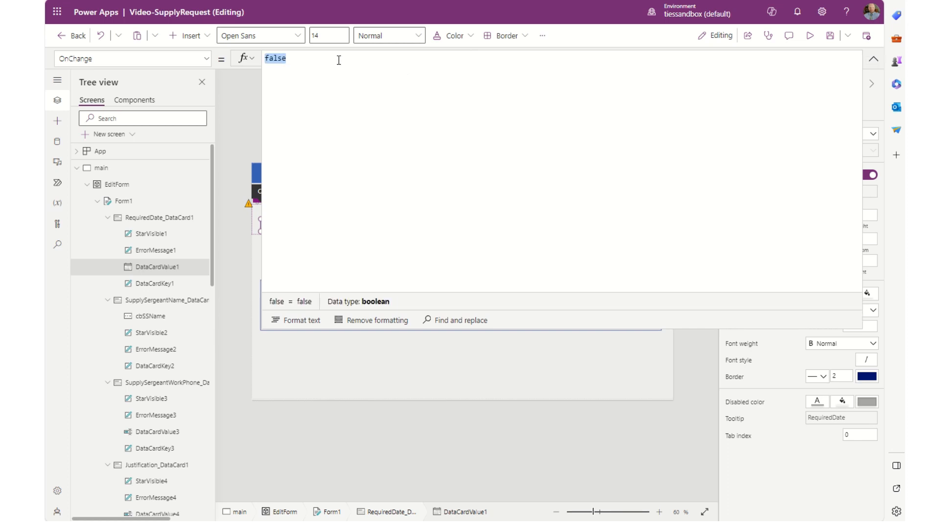
type("pat")
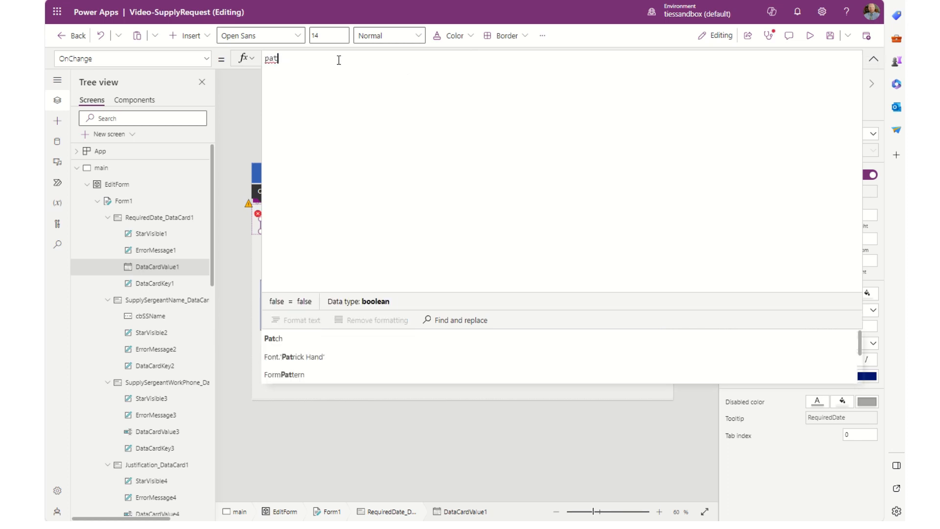
type("ch(supp")
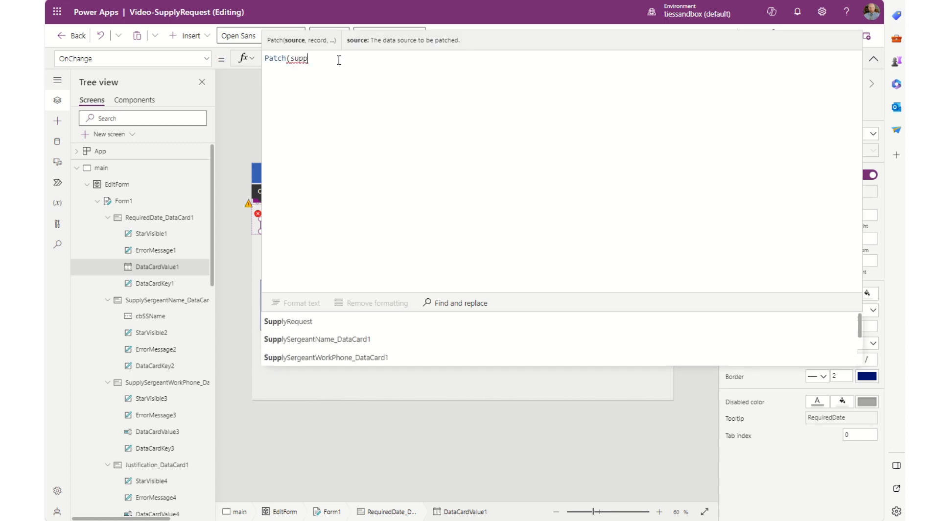
key("Tab")
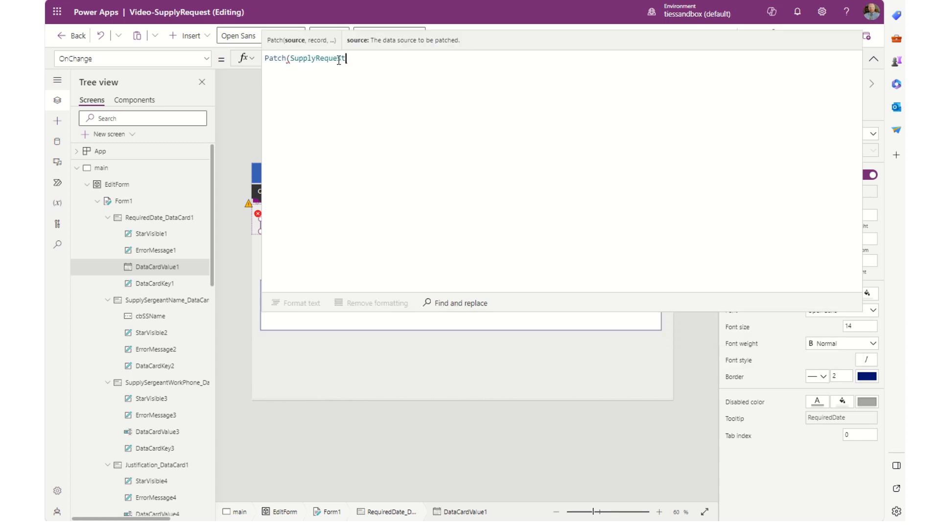
type(",")
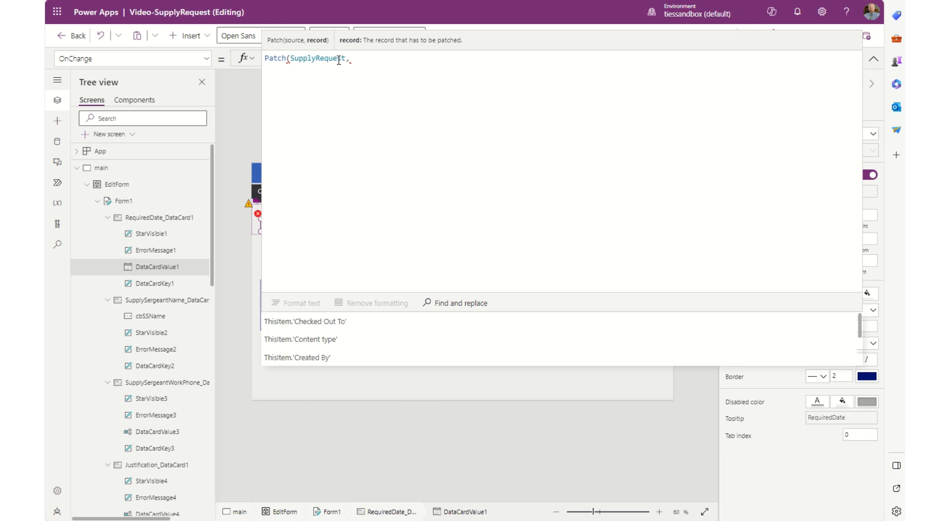
type("thisitem")
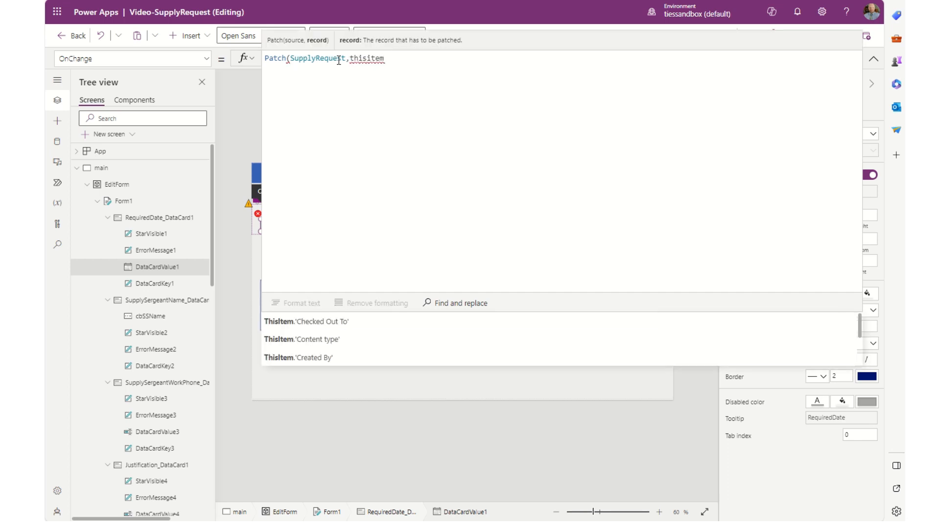
key("BackSpace")
key("BackSpace")
key("BackSpace")
key("BackSpace")
key("BackSpace")
key("BackSpace")
key("BackSpace")
key("BackSpace")
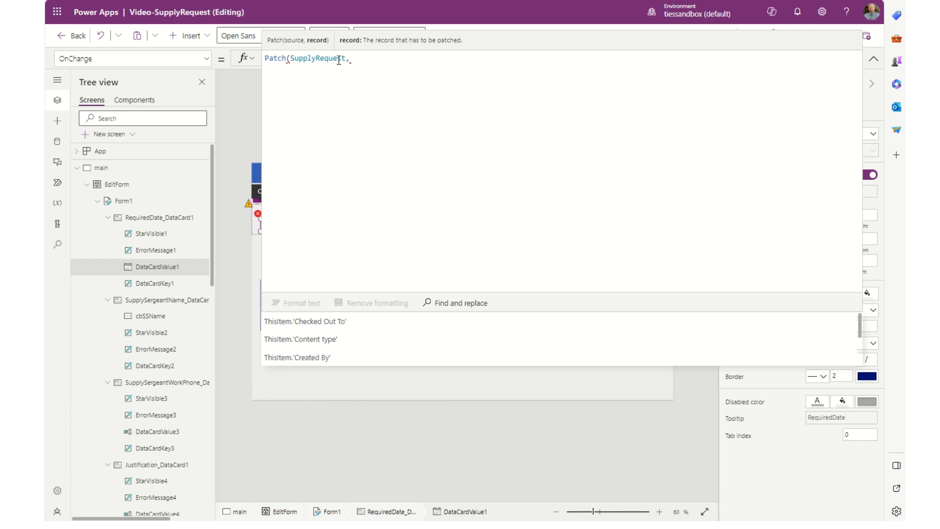
type("gallery")
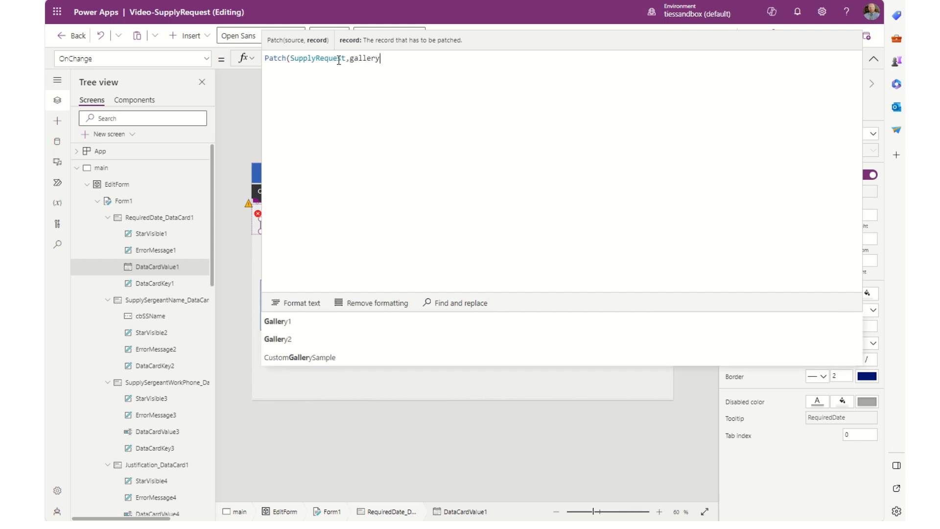
type("1.")
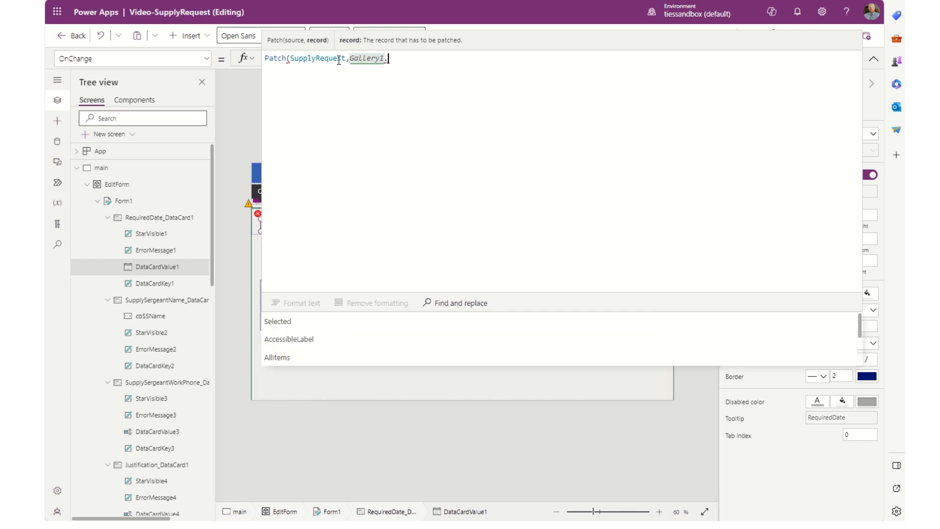
type("Selected")
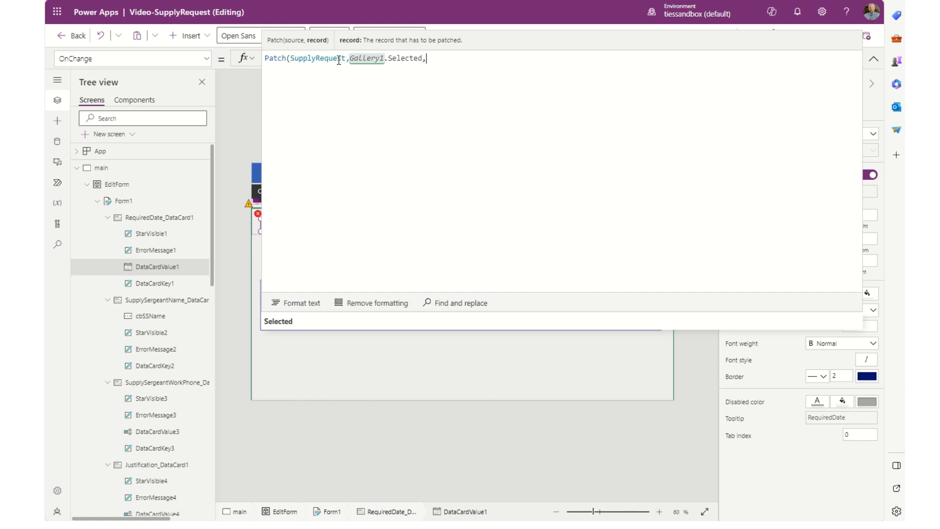
Finish the Patch with {RequiredDate: Self.SelectedDate}, then check it and collapse the formula bar
type(",")
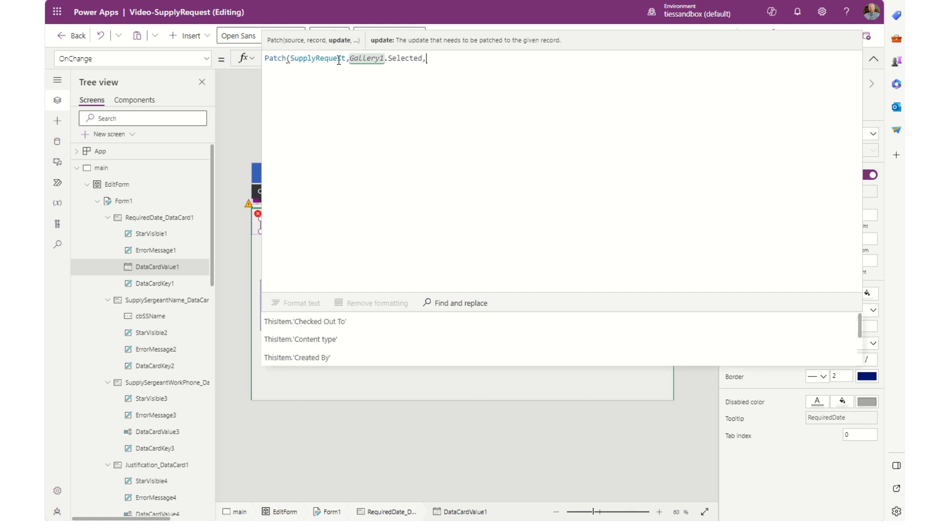
type("{")
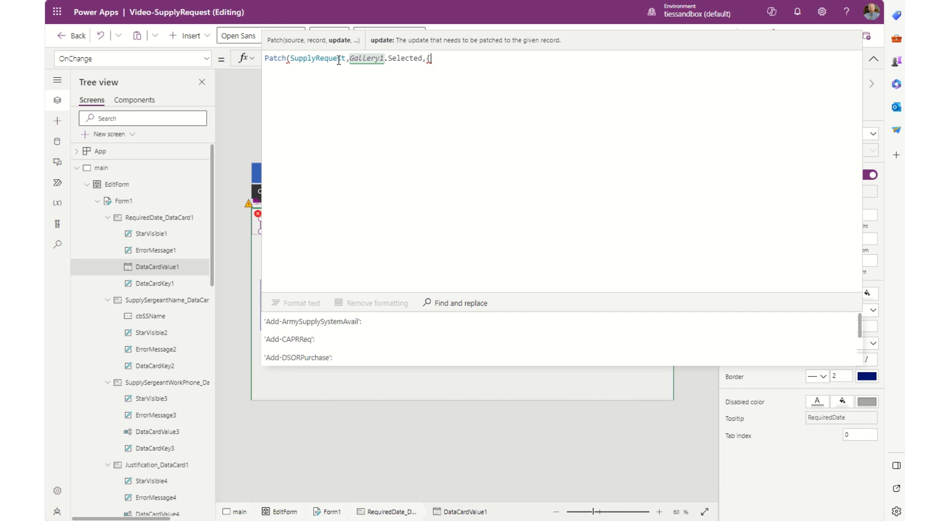
type("date")
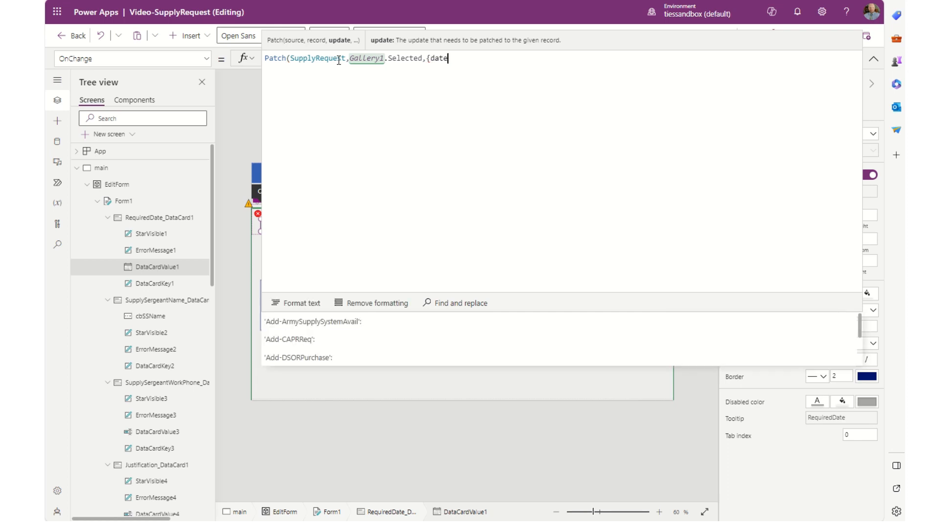
key("Down")
key("Down")
key("Down")
key("Down")
key("Down")
key("Down")
key("Down")
key("Down")
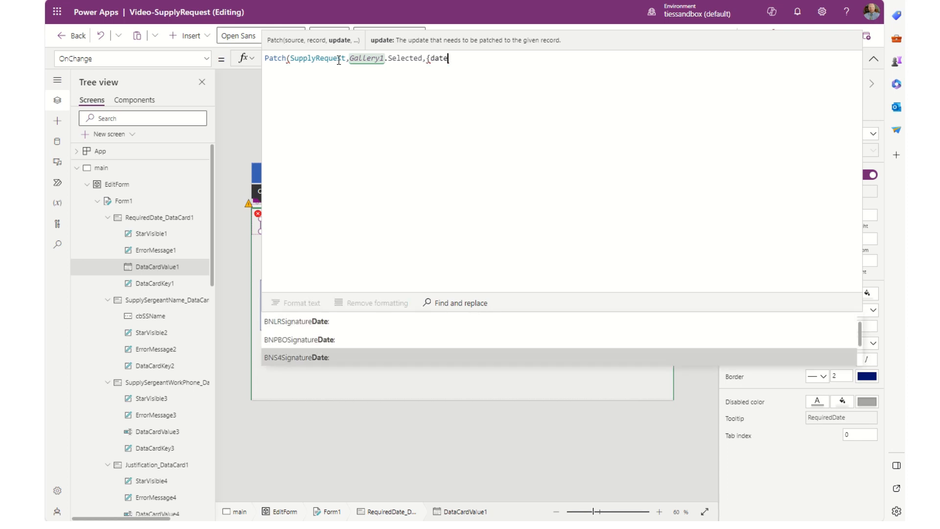
key("BackSpace")
key("BackSpace")
key("BackSpace")
key("BackSpace")
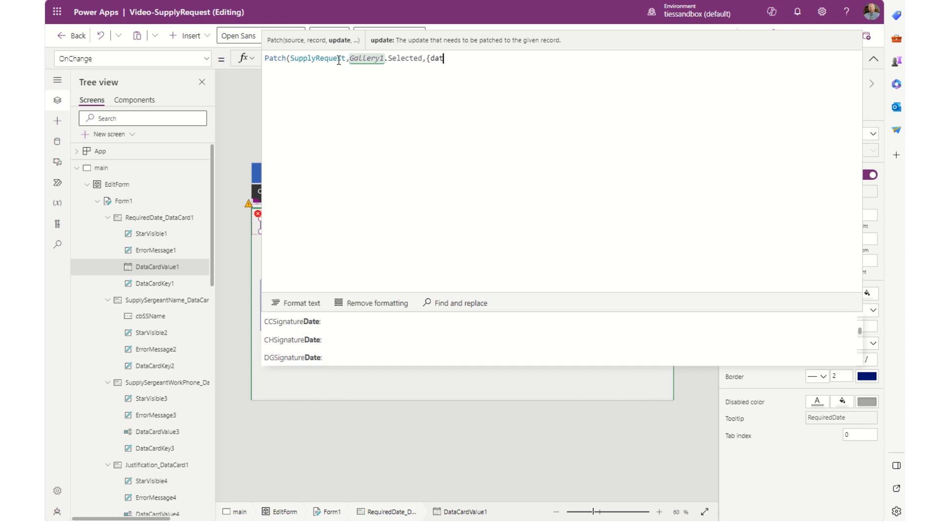
type("req")
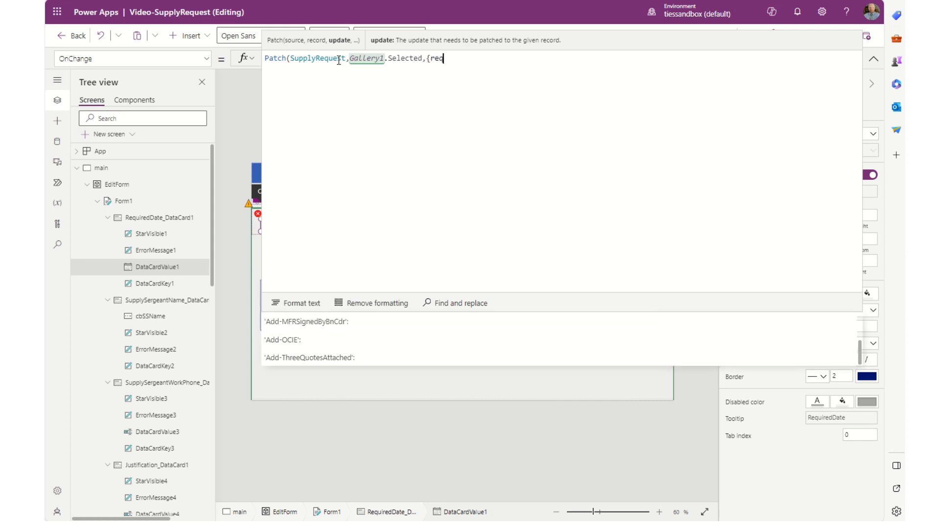
key("Down")
key("Down")
key("Tab")
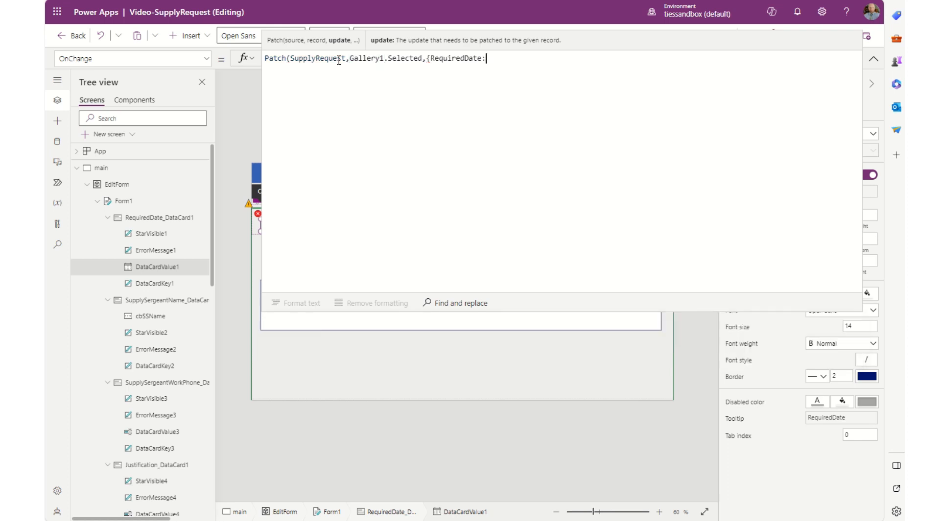
type("Self.sele")
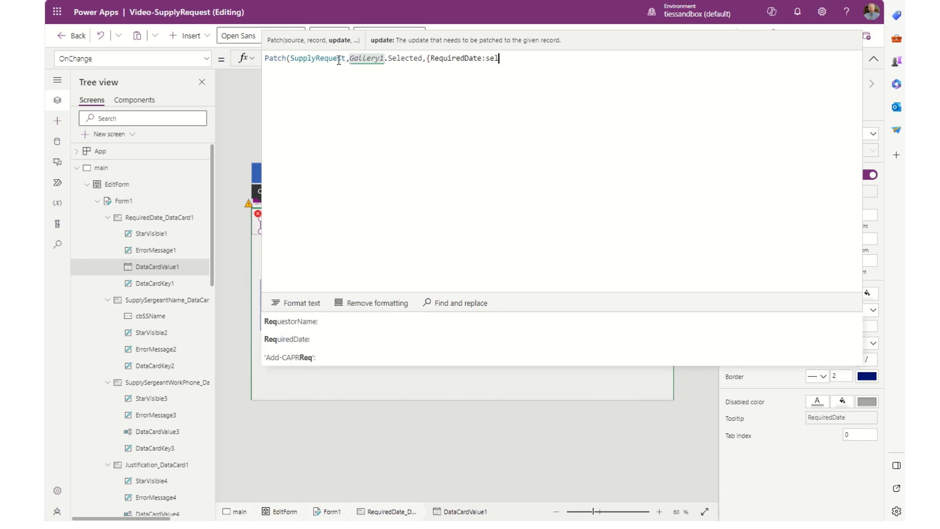
type("cted")
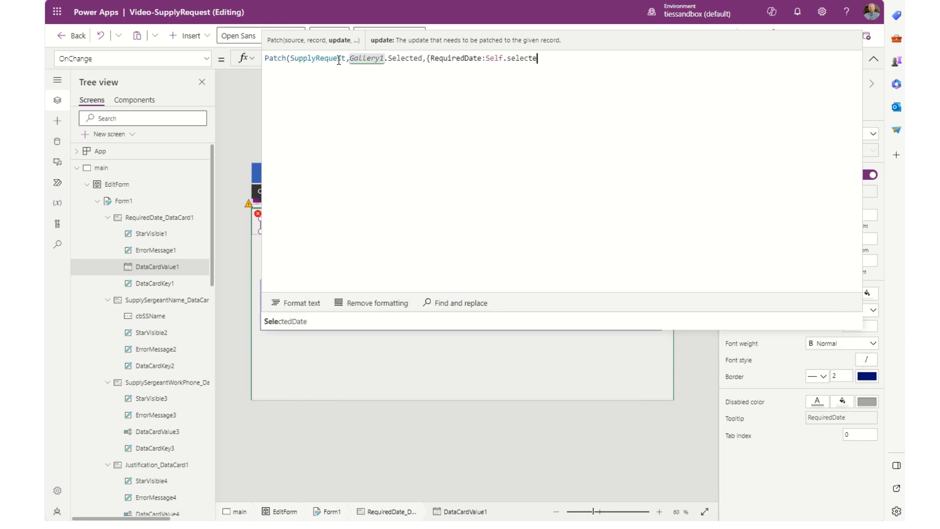
key("Tab")
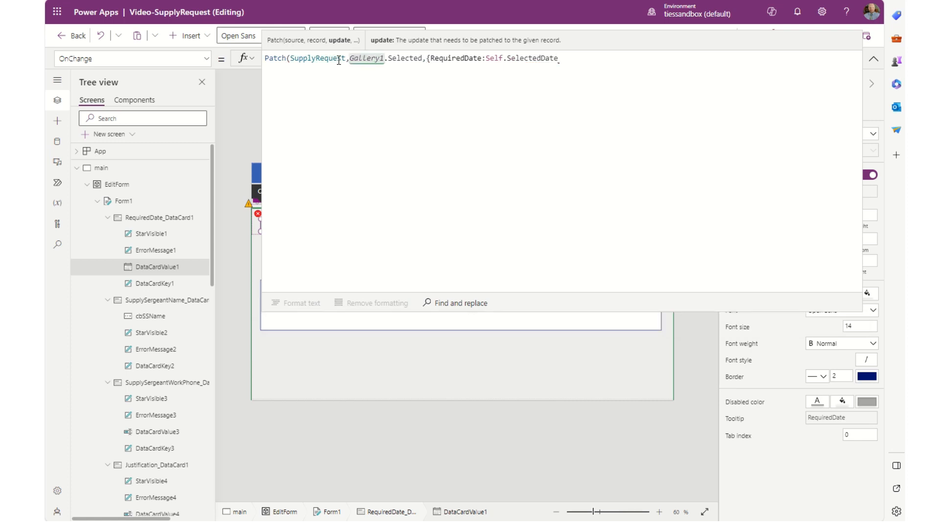
type("})")
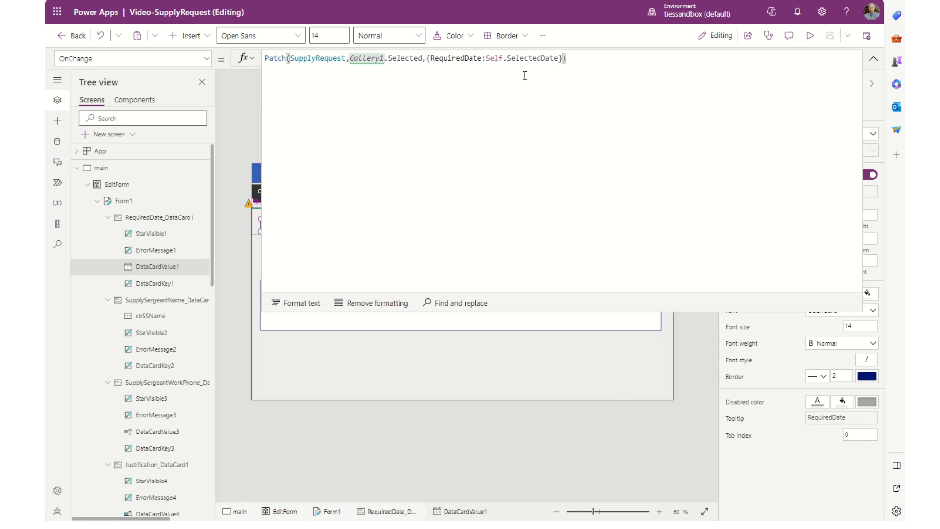
triple_click(524, 58)
key("ctrl+c")
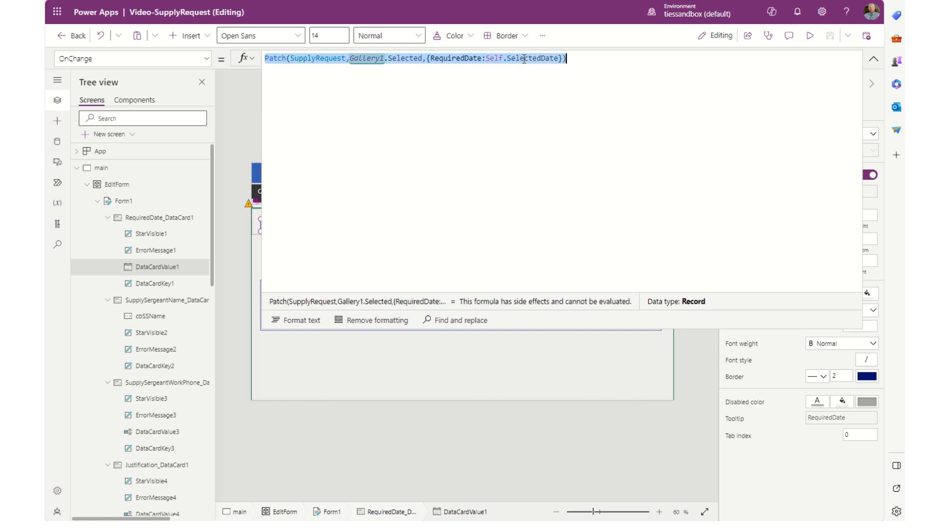
left_click(874, 59)
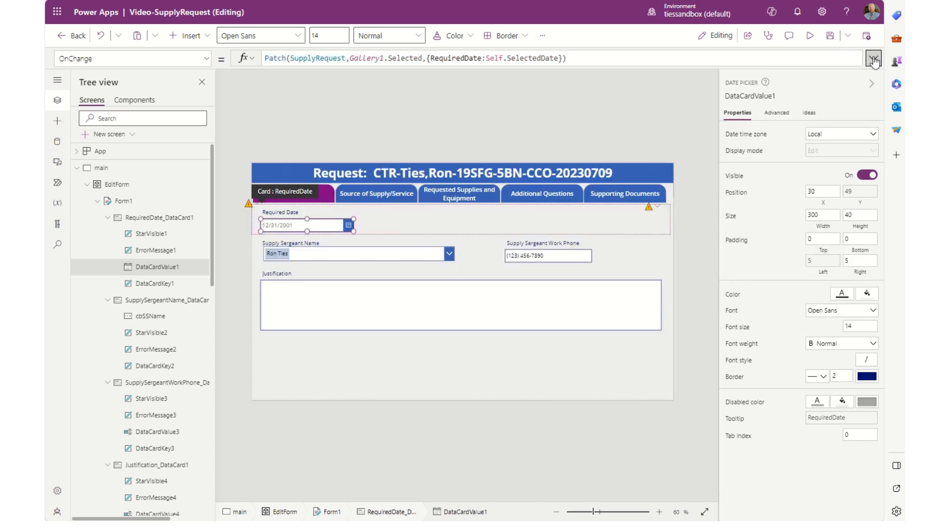
left_click(336, 255)
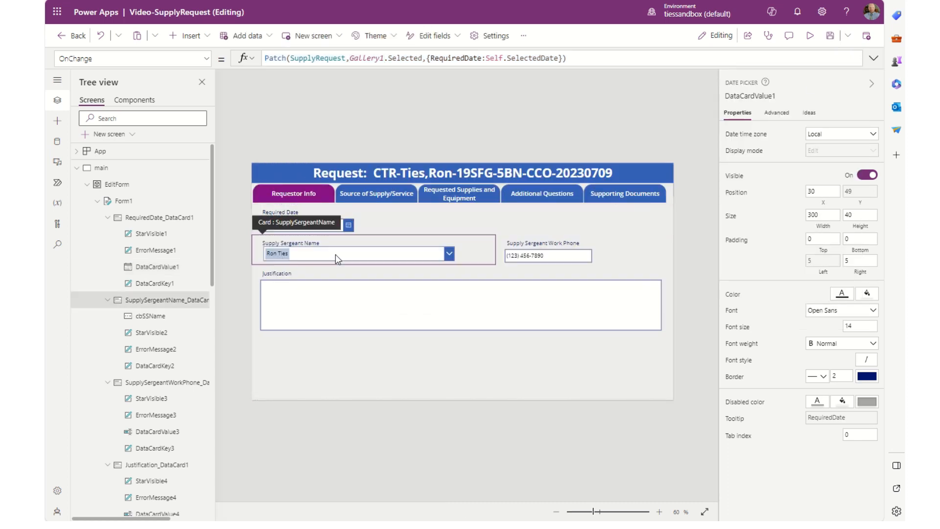
Paste a copy of the Patch formula after the Set in cbSSName's OnChange
left_click(349, 259)
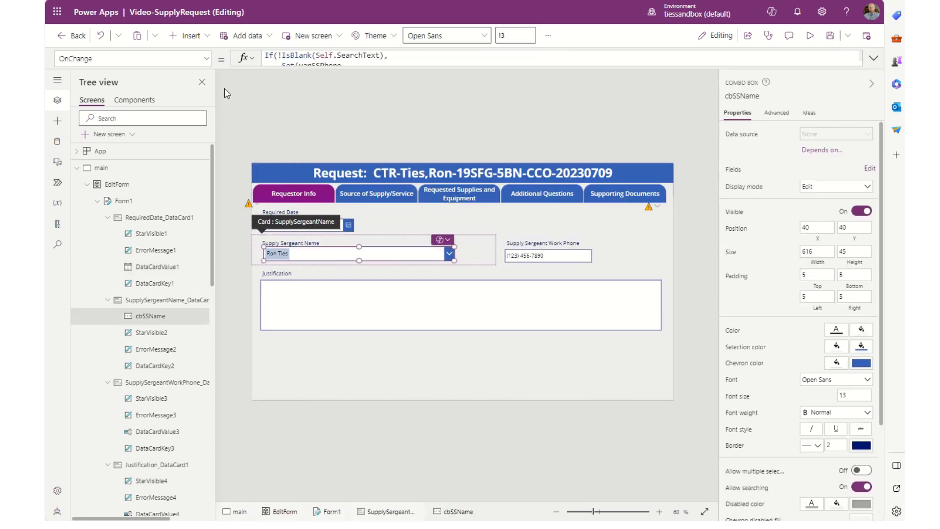
left_click(873, 58)
left_click(283, 87)
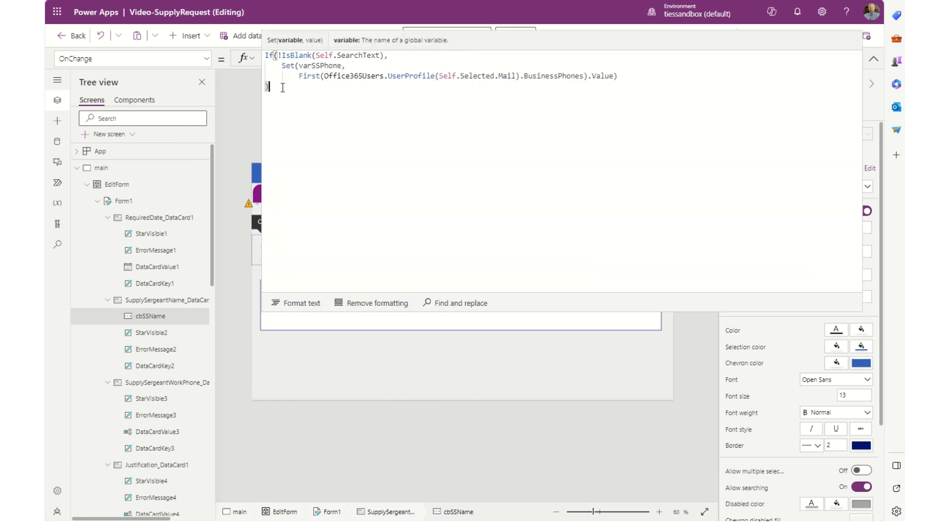
type(";")
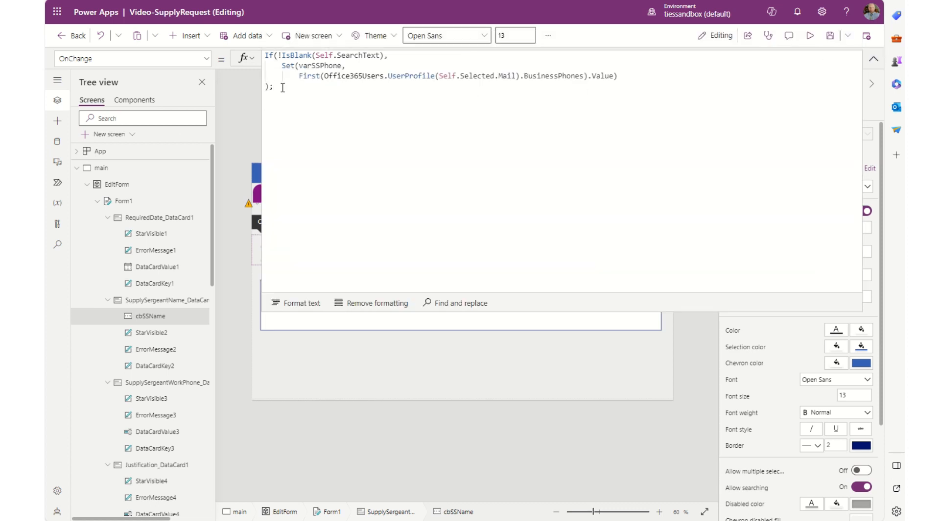
key("ctrl+v")
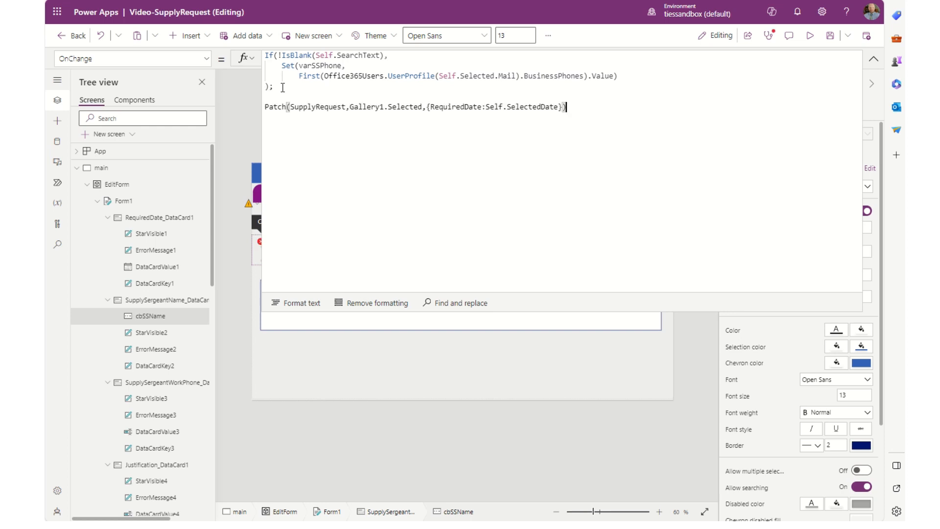
Change the pasted Patch to {SupplySergeantName: Self.Selected.DisplayName} and collapse the formula bar
double_click(466, 107)
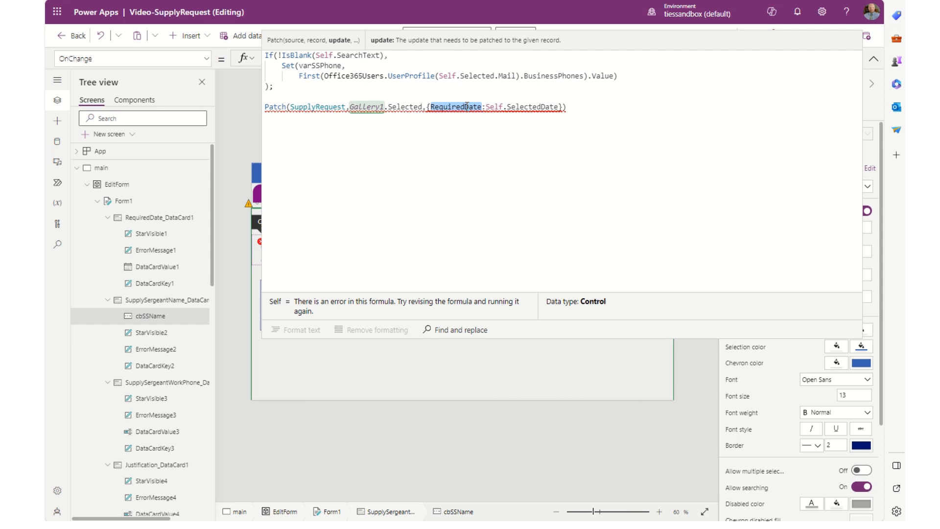
type("ss")
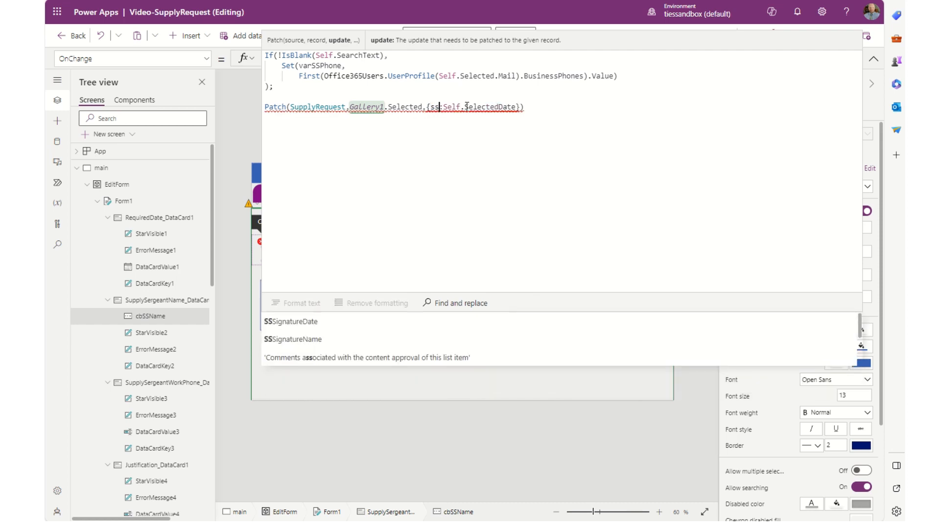
key("BackSpace")
key("BackSpace")
type("sup")
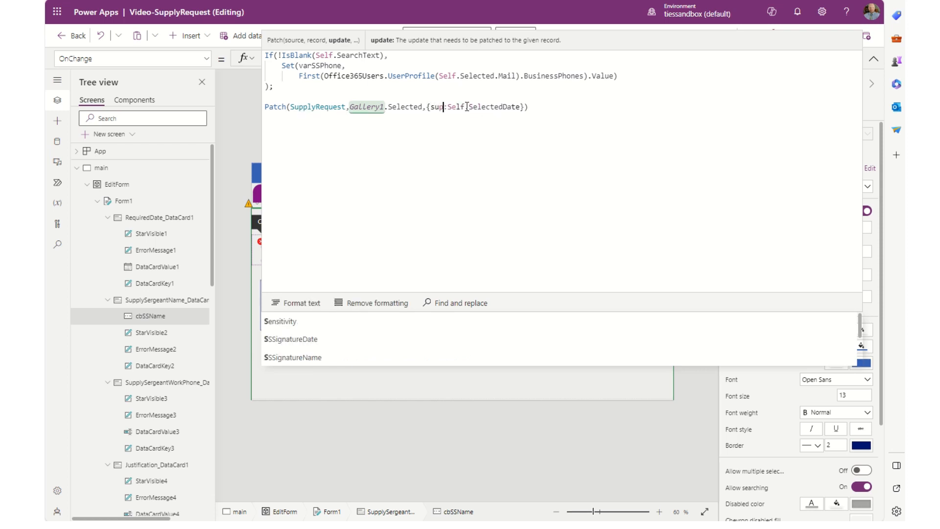
type("ply")
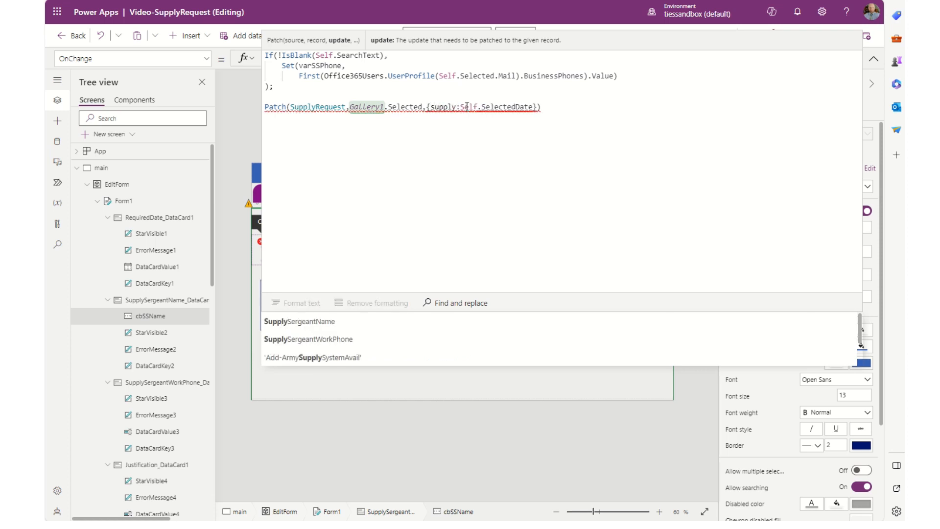
key("Tab")
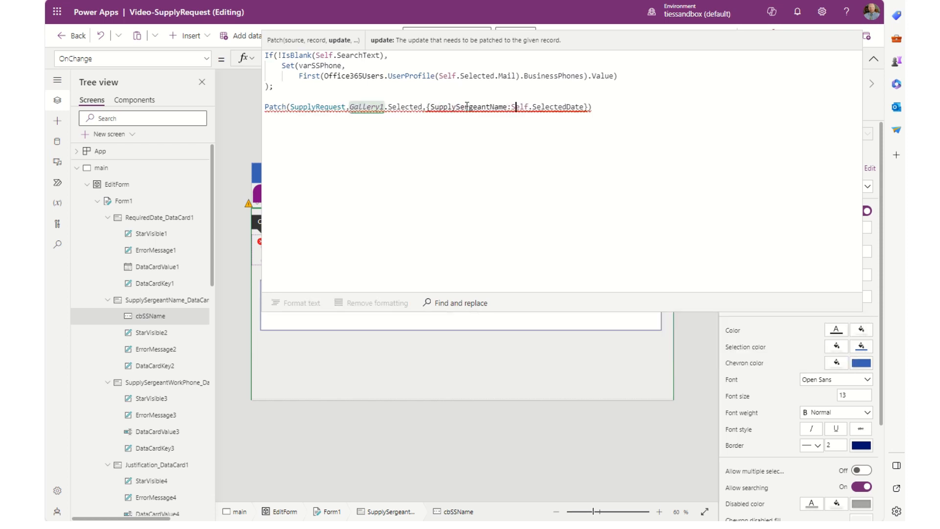
key("Right")
key("Right")
key("Right")
key("Right")
key("Right")
key("Right")
key("Right")
key("Right")
key("Right")
key("Right")
key("BackSpace")
key("BackSpace")
key("BackSpace")
key("BackSpace")
key("BackSpace")
key("BackSpace")
key("BackSpace")
type("ted.")
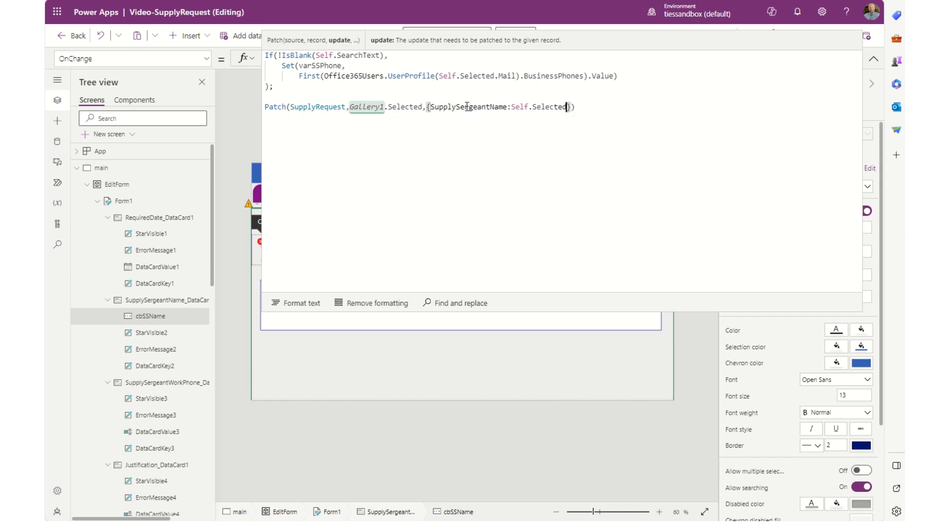
type("disp")
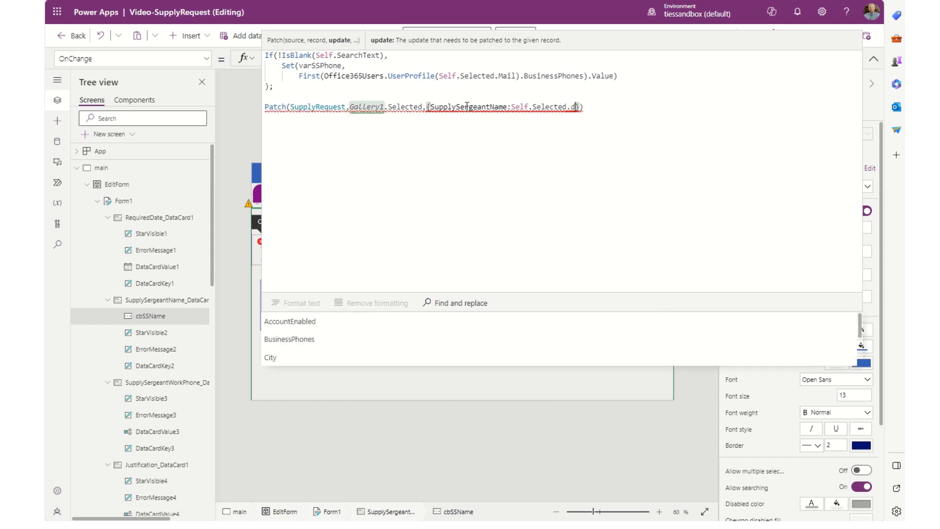
key("Tab")
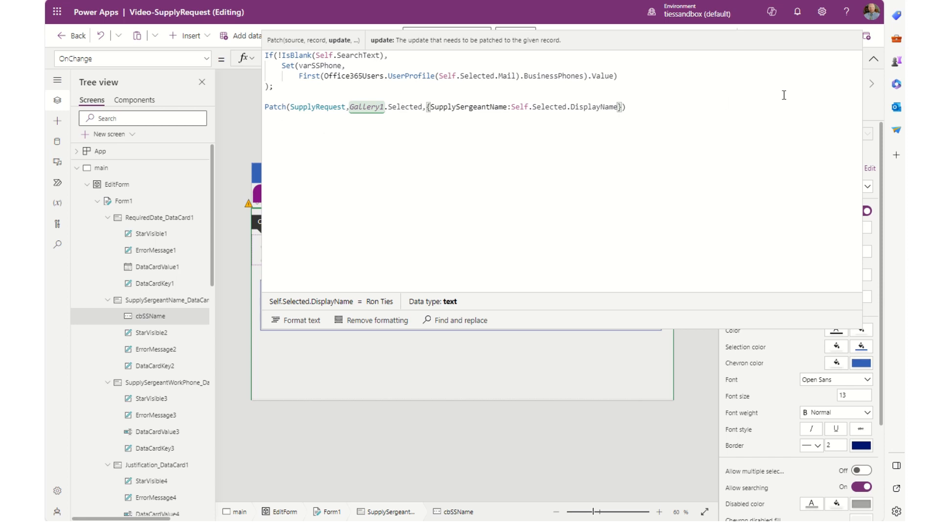
left_click(874, 59)
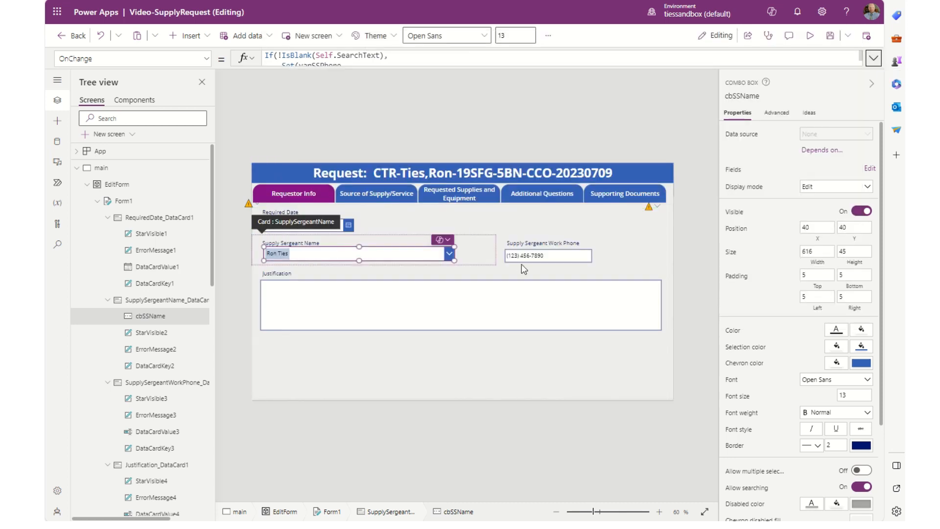
left_click(553, 252)
Replace false in the work phone input's OnChange with the pasted Patch formula
left_click(549, 255)
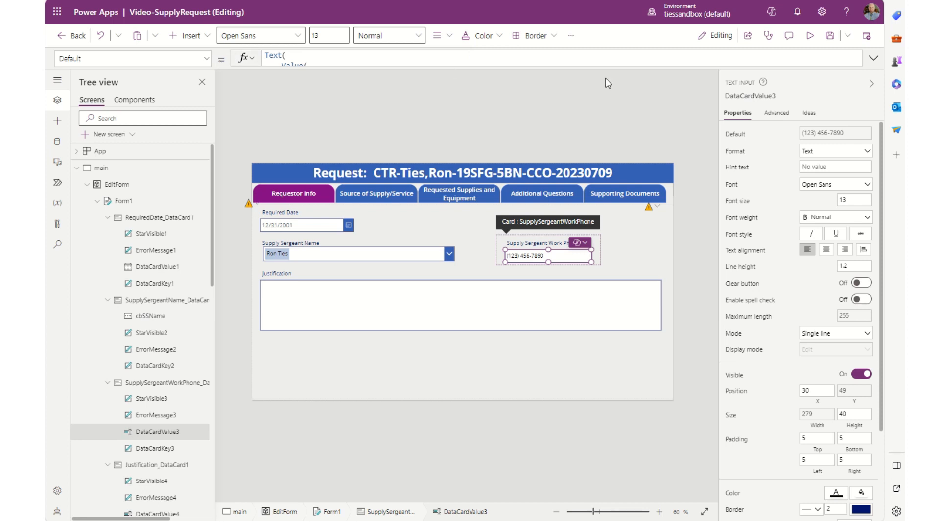
left_click(776, 112)
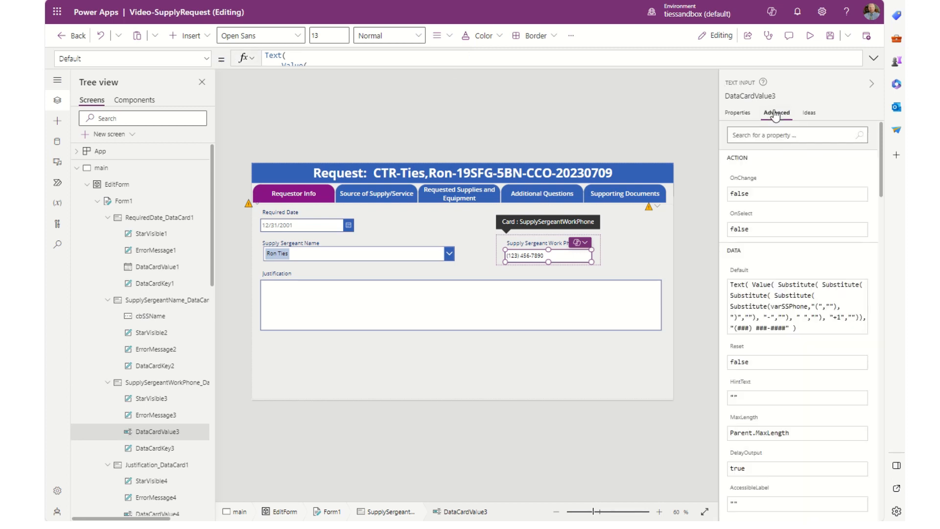
left_click(748, 180)
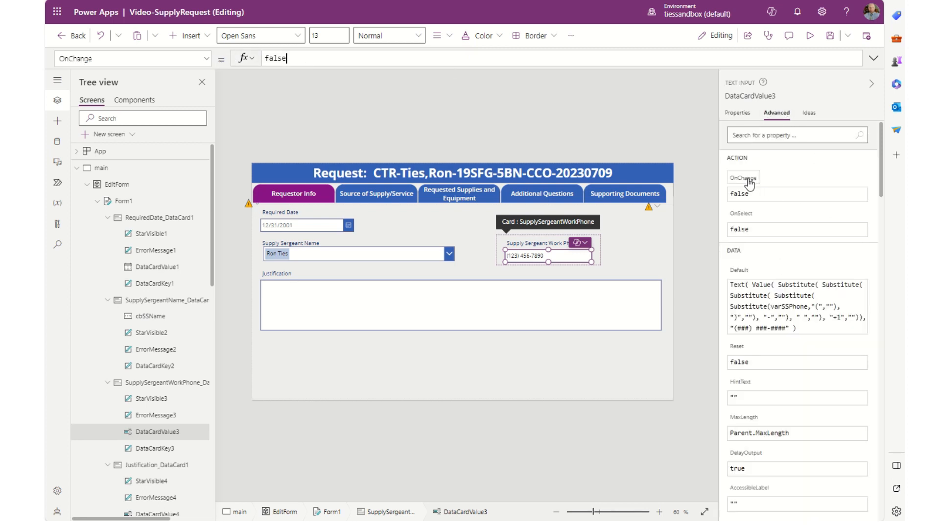
double_click(336, 53)
type("Patch(SupplyRequest,Gallery1.Selected,{RequiredDate:Self.SelectedDate})")
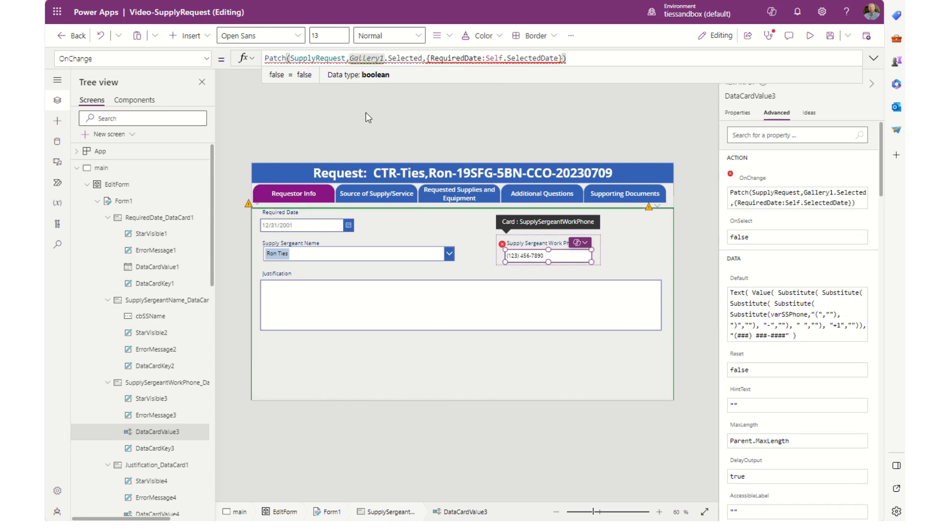
Change the pasted Patch's record to {SupplySergeantWorkPhone: Self.Text}
double_click(464, 58)
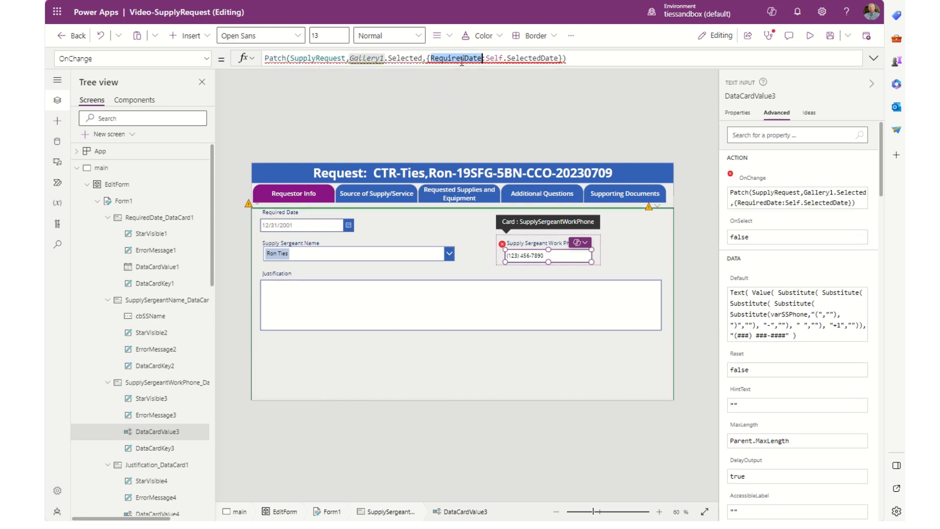
type("supply")
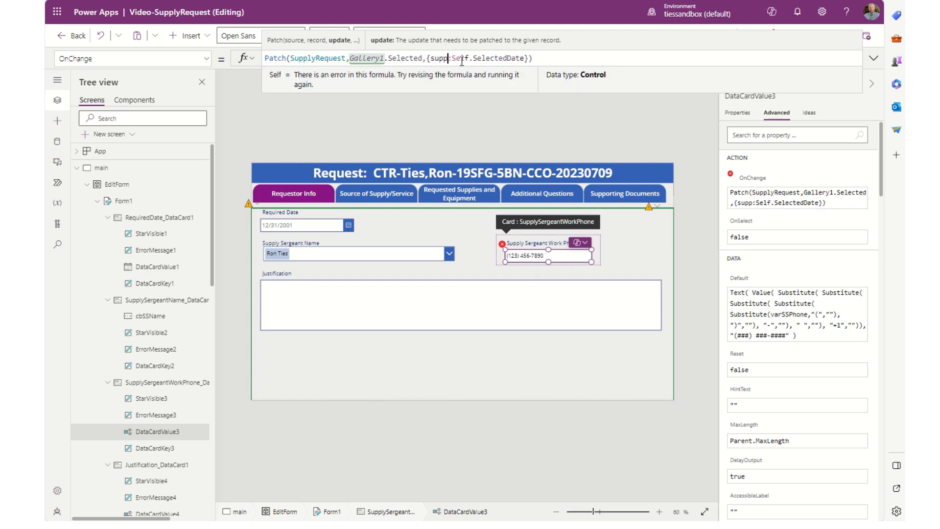
key("Down")
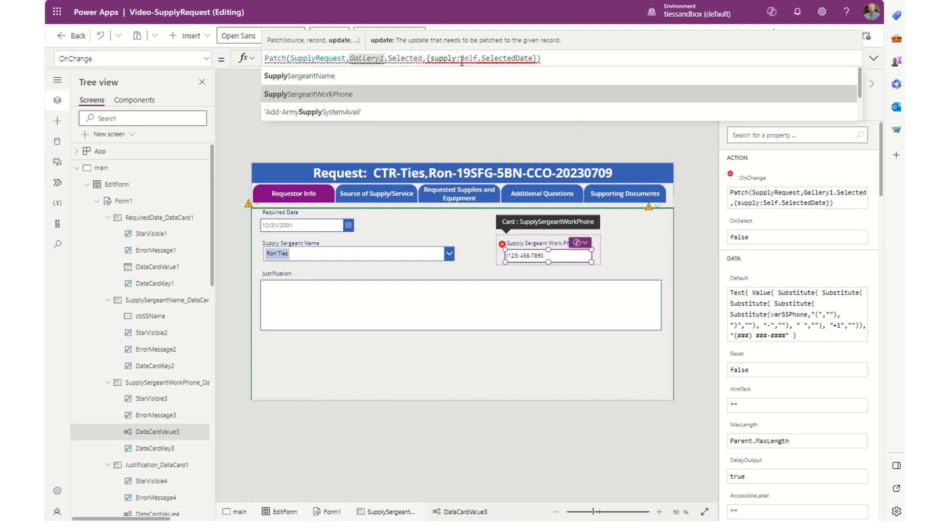
key("Tab")
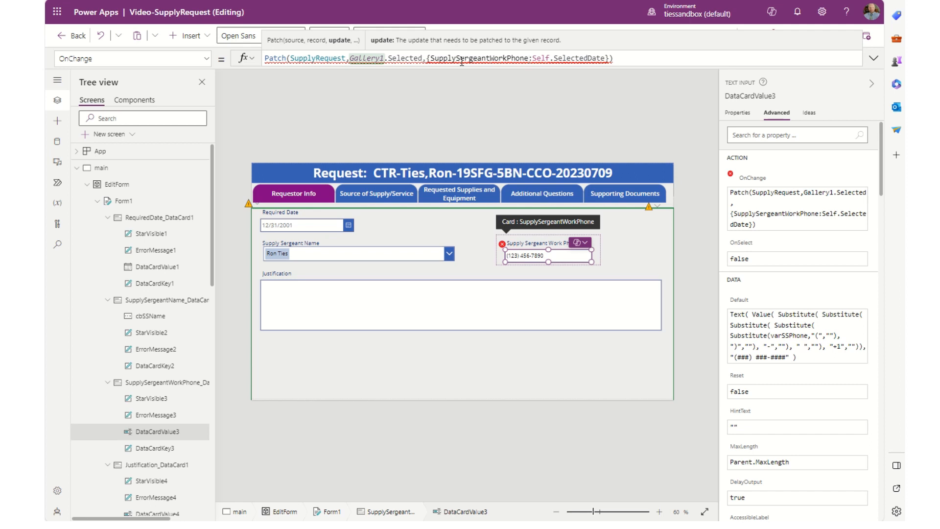
key("Right")
key("Right")
key("Right")
key("Right")
key("Right")
key("Right")
key("Right")
key("Right")
key("Right")
key("Right")
key("Right")
key("Right")
key("Right")
key("Right")
key("Right")
key("Right")
key("BackSpace")
key("BackSpace")
key("BackSpace")
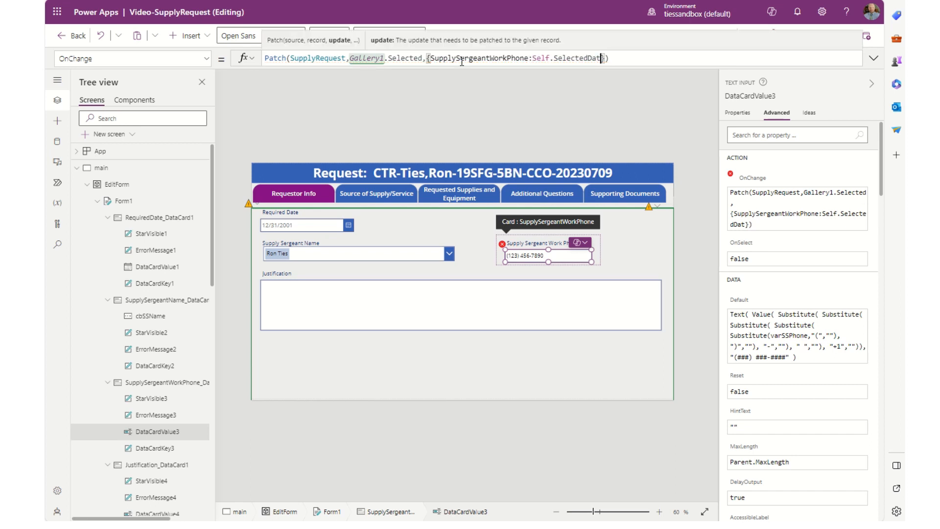
key("BackSpace")
key("BackSpace")
key("BackSpace")
key("BackSpace")
key("BackSpace")
key("BackSpace")
key("BackSpace")
key("BackSpace")
key("BackSpace")
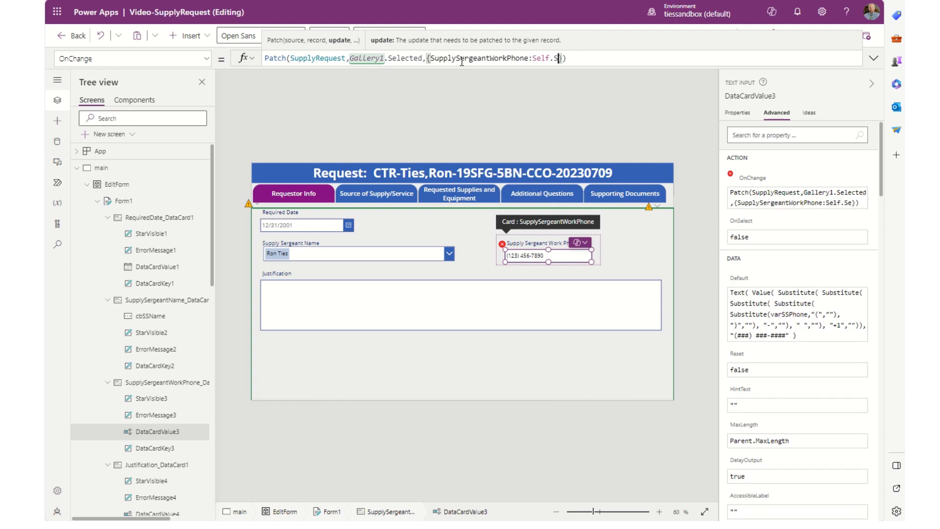
type("Text")
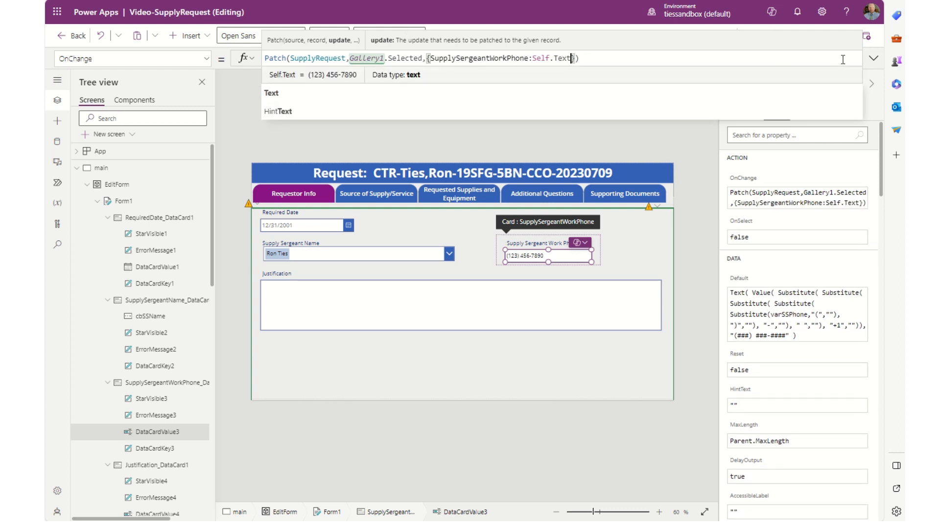
Paste the Patch formula over false in the Justification input's OnChange
left_click(414, 306)
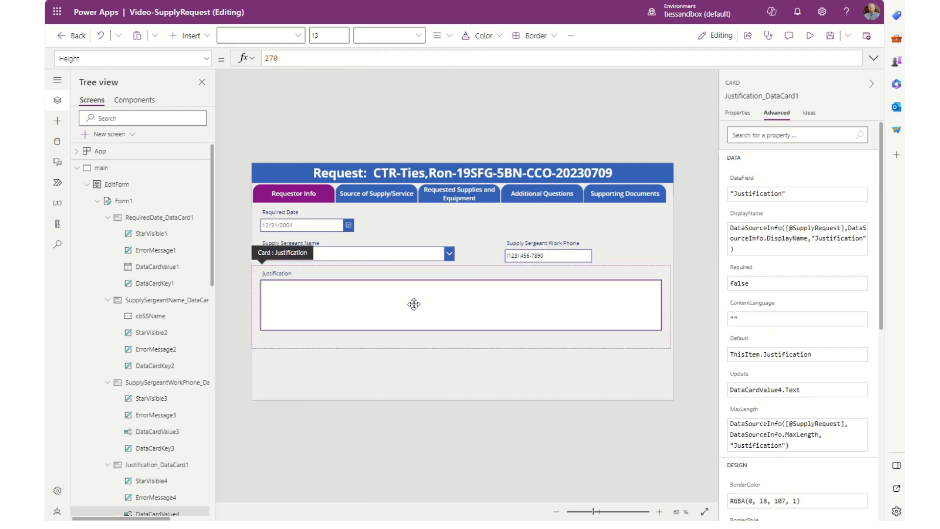
left_click(414, 304)
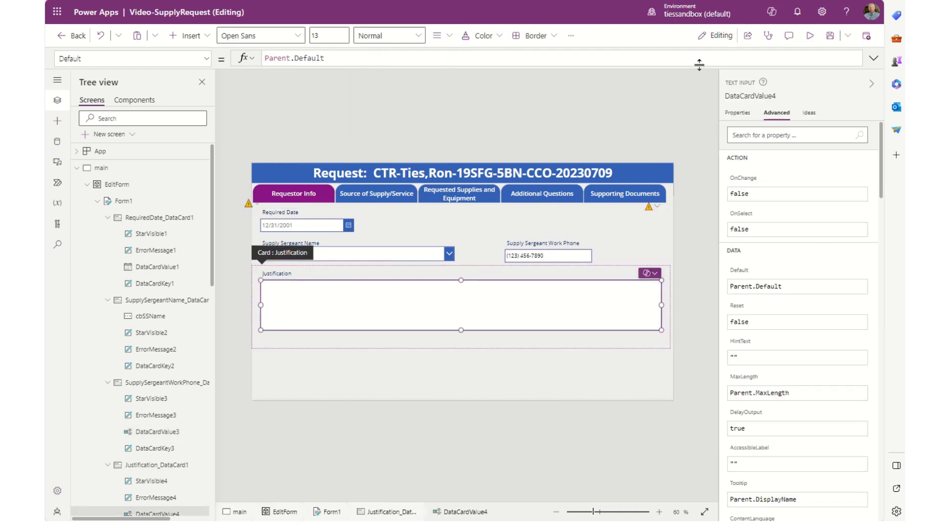
left_click(748, 188)
left_click(421, 59)
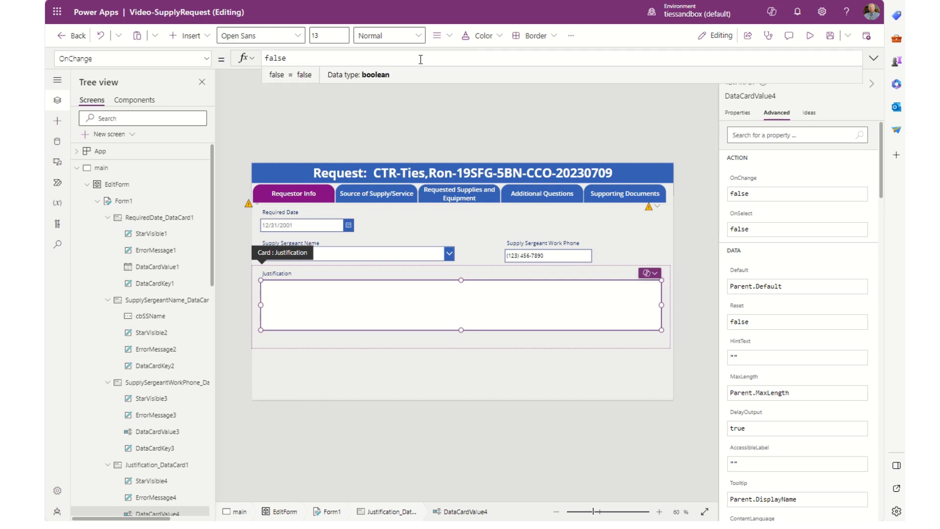
key("ctrl+a")
type("Patch(SupplyRequest,Gallery1.Selected,{RequiredDate:Self.SelectedDate})")
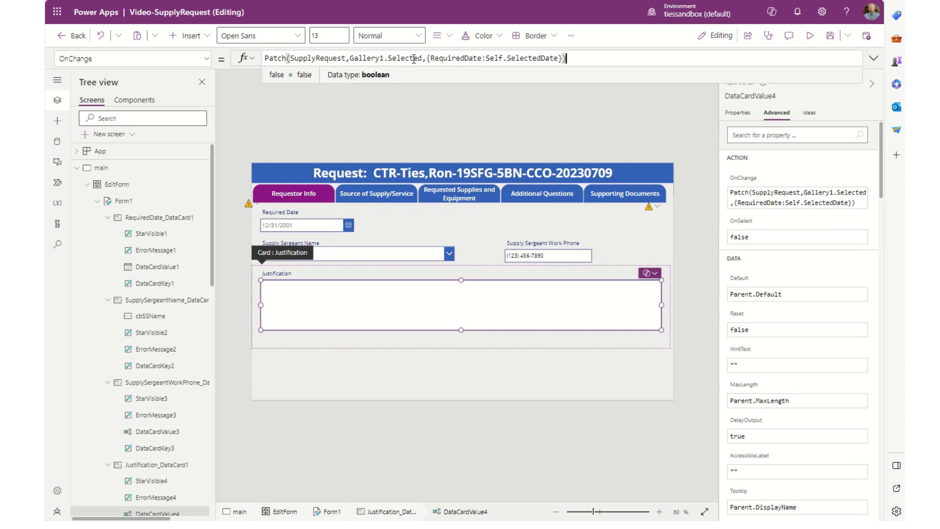
Change the pasted Patch's record to {Justification: Self.Text}
double_click(459, 57)
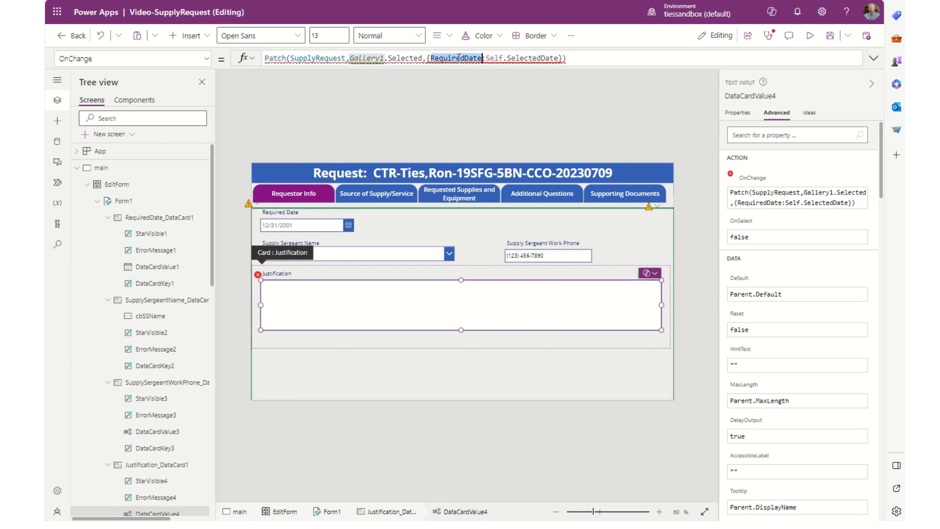
type("just")
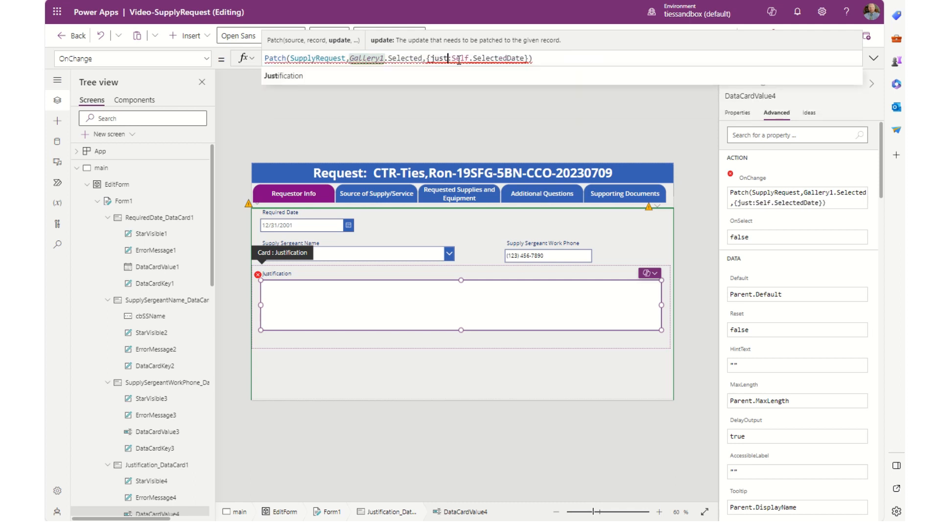
key("Tab")
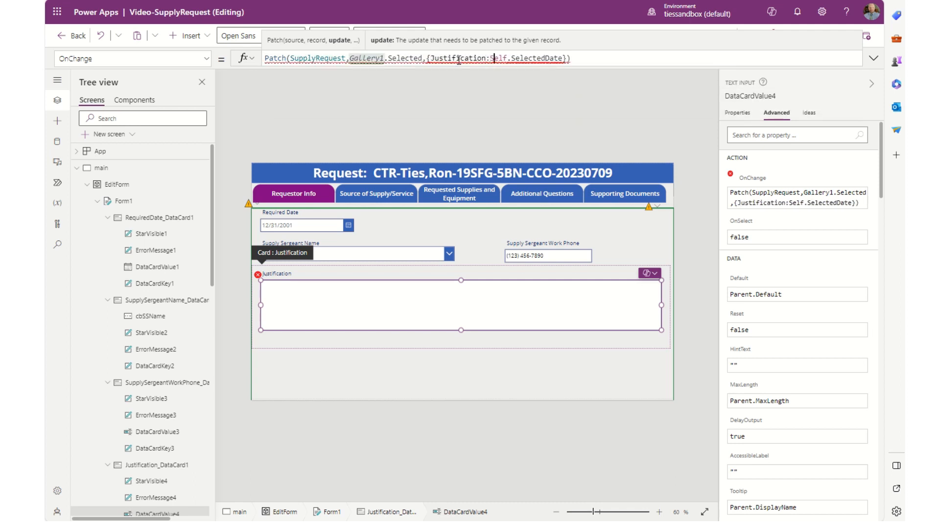
key("Right")
key("Right")
key("Right")
key("Right")
key("Right")
key("Right")
key("Right")
key("Right")
key("Right")
key("Right")
key("Right")
key("Right")
key("Right")
key("Right")
key("Right")
key("Right")
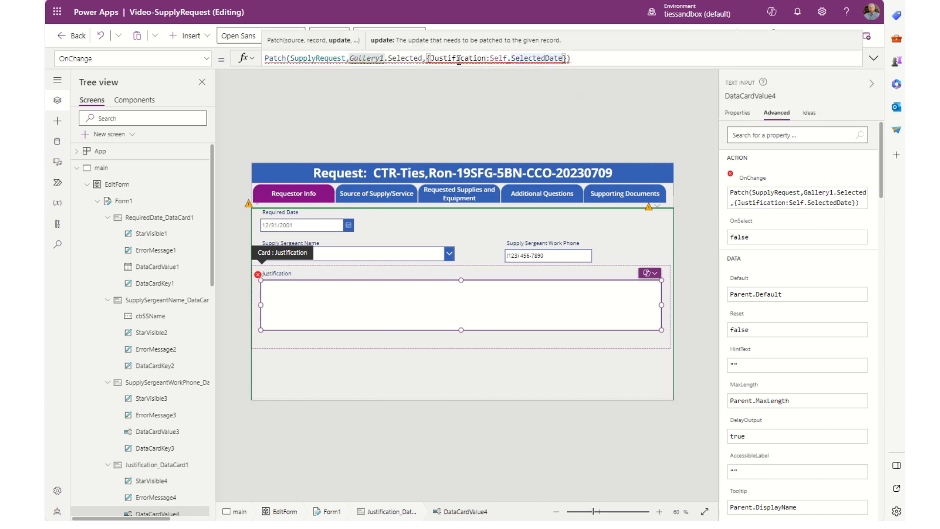
key("BackSpace")
key("BackSpace")
key("BackSpace")
key("BackSpace")
key("BackSpace")
key("BackSpace")
key("BackSpace")
key("BackSpace")
key("BackSpace")
key("BackSpace")
key("BackSpace")
key("BackSpace")
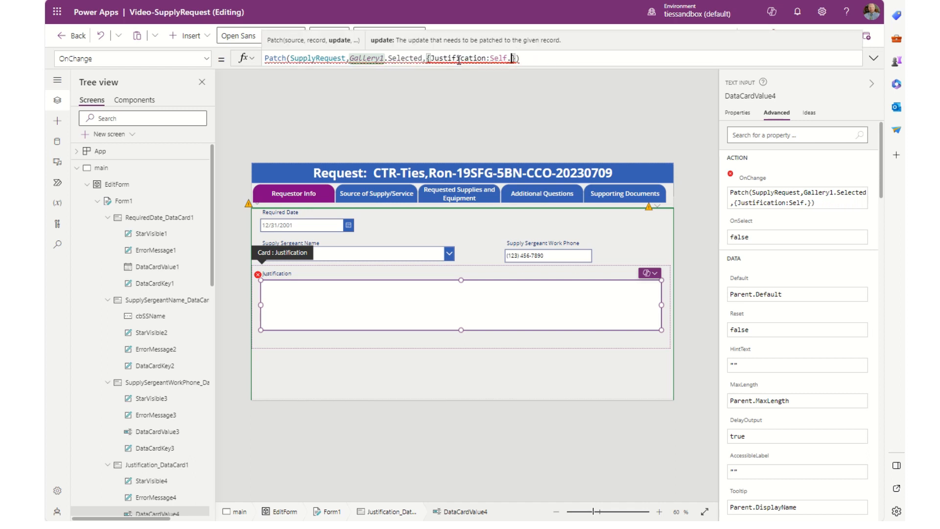
type("Text")
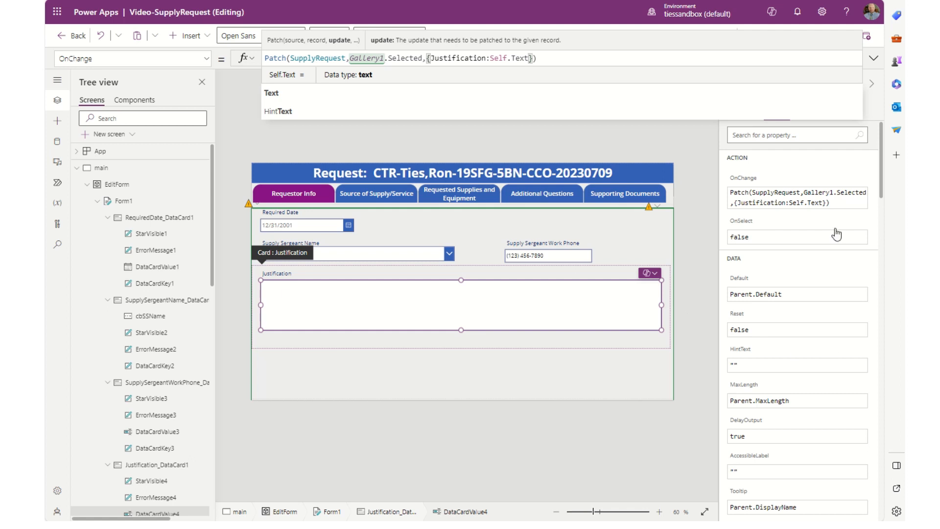
left_click(874, 59)
left_click(874, 59)
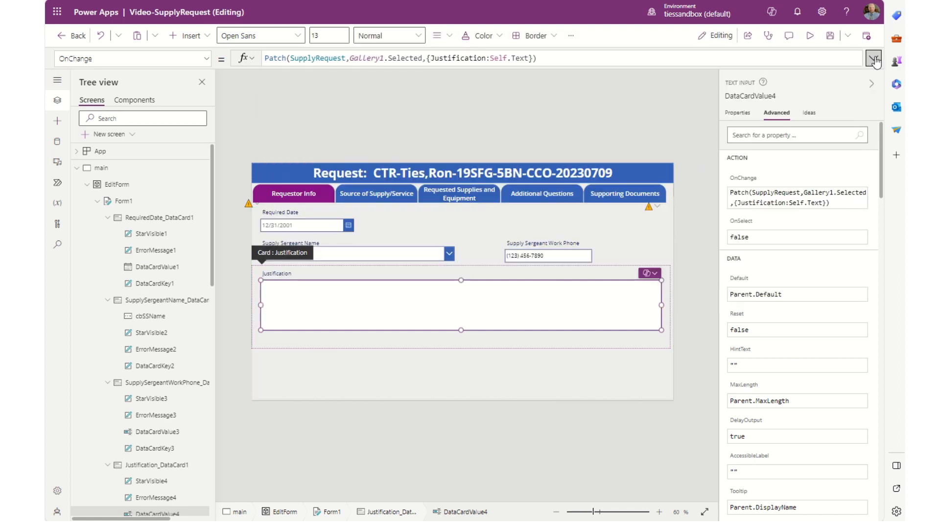
Set the Justification input's Mode to Multiline
left_click(741, 113)
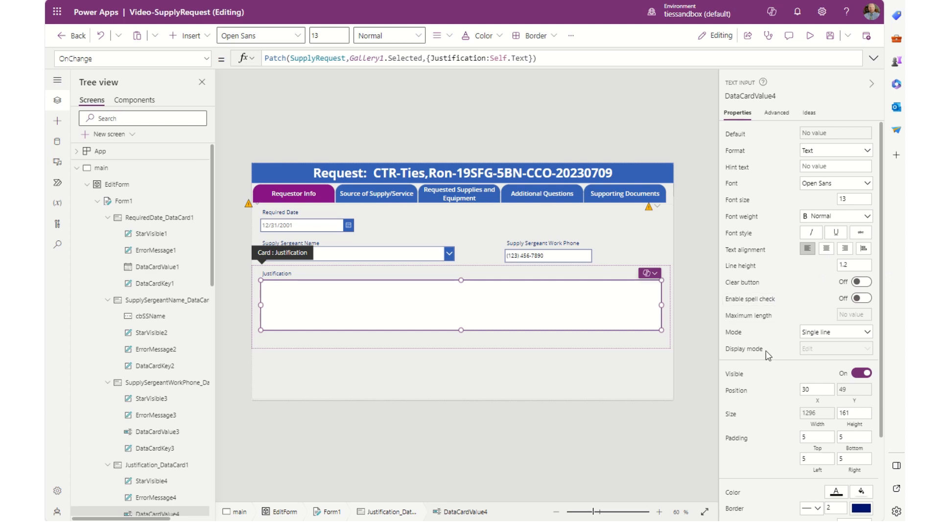
left_click(831, 334)
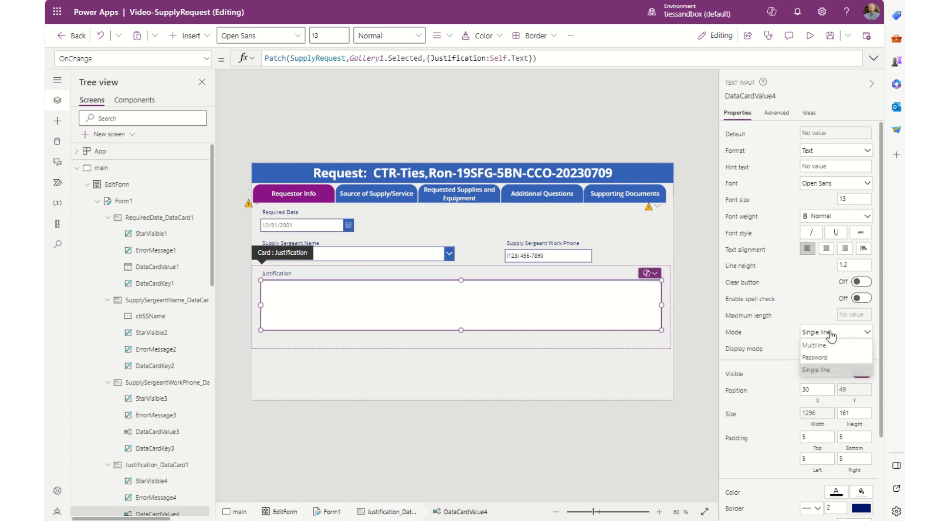
left_click(814, 345)
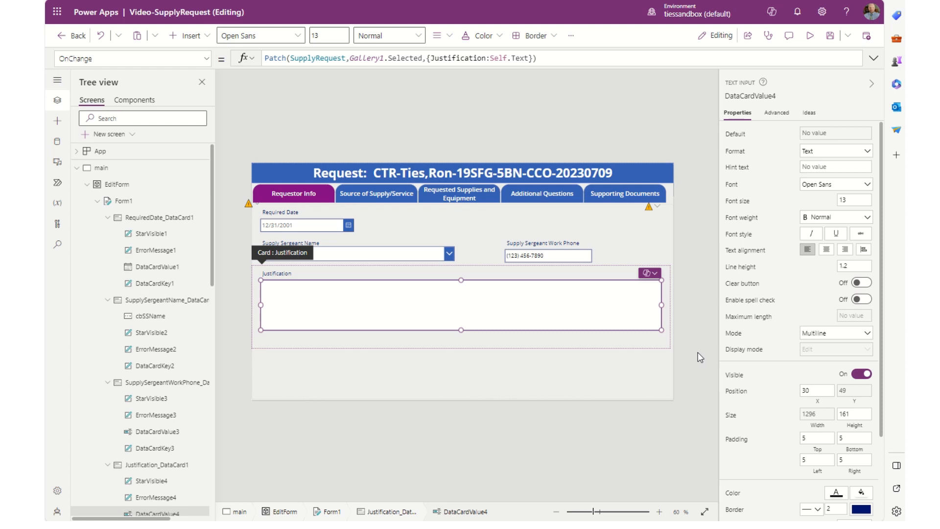
left_click(475, 383)
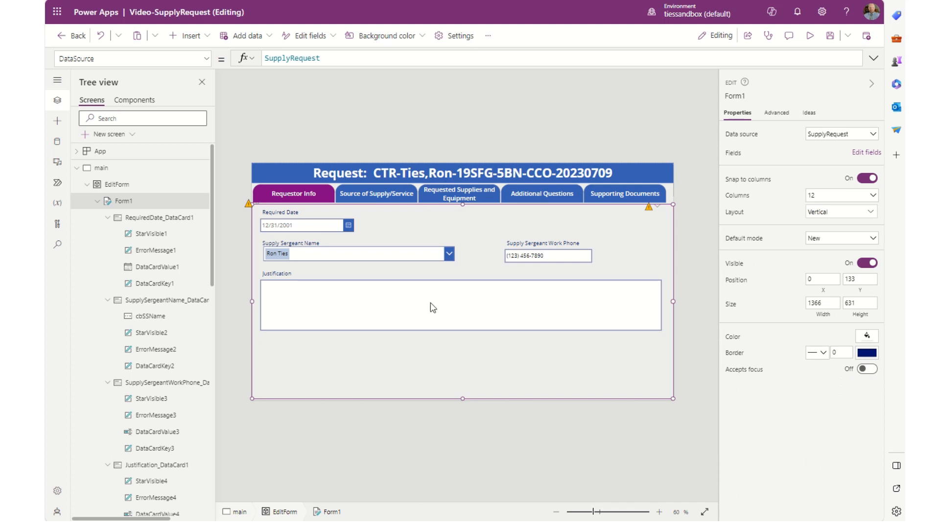
Pick 17 November 2023 in the Required Date calendar and confirm it
left_click(349, 225)
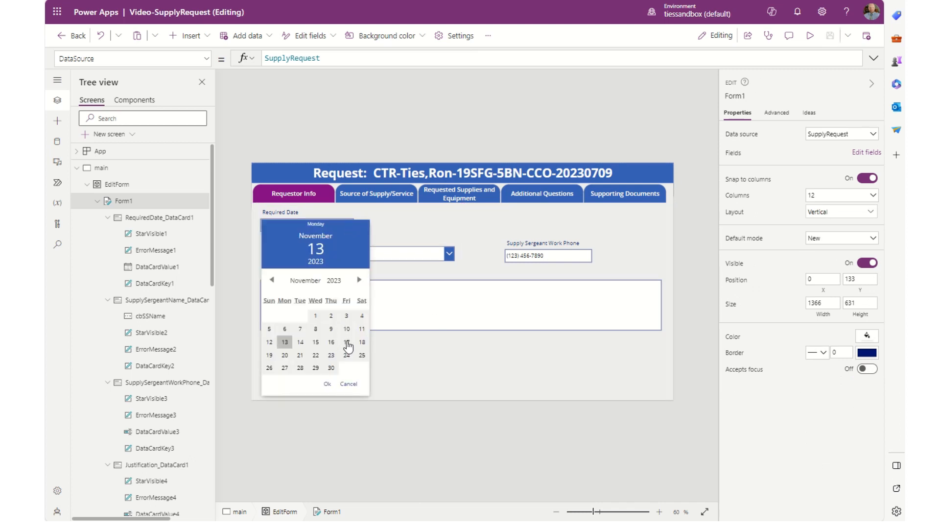
left_click(346, 342)
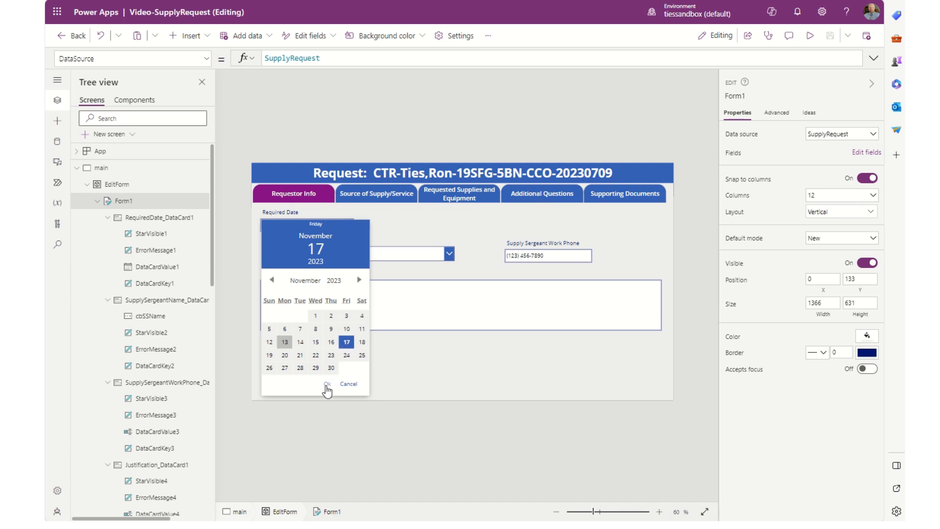
left_click(328, 384)
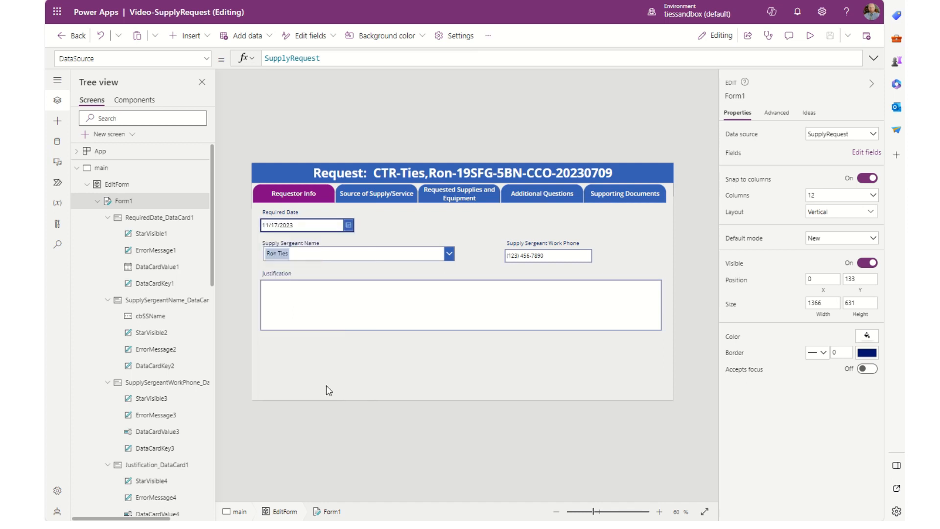
left_click(326, 386)
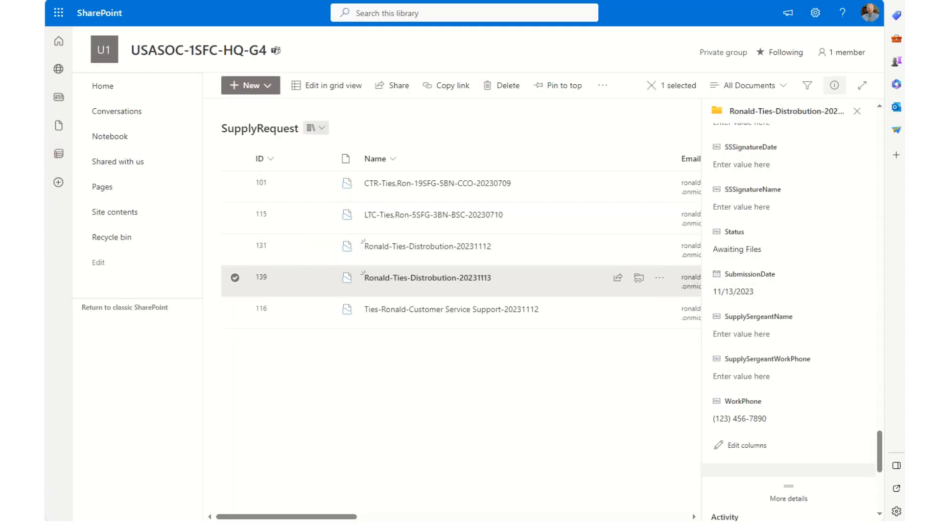
Reload the SupplyRequest library twice, checking item 139's properties in the details pane
key("F5")
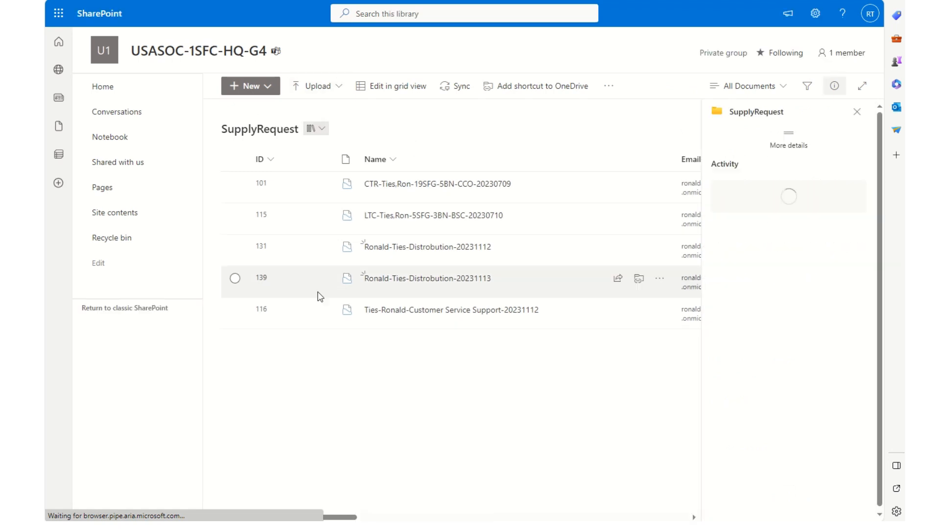
left_click(291, 282)
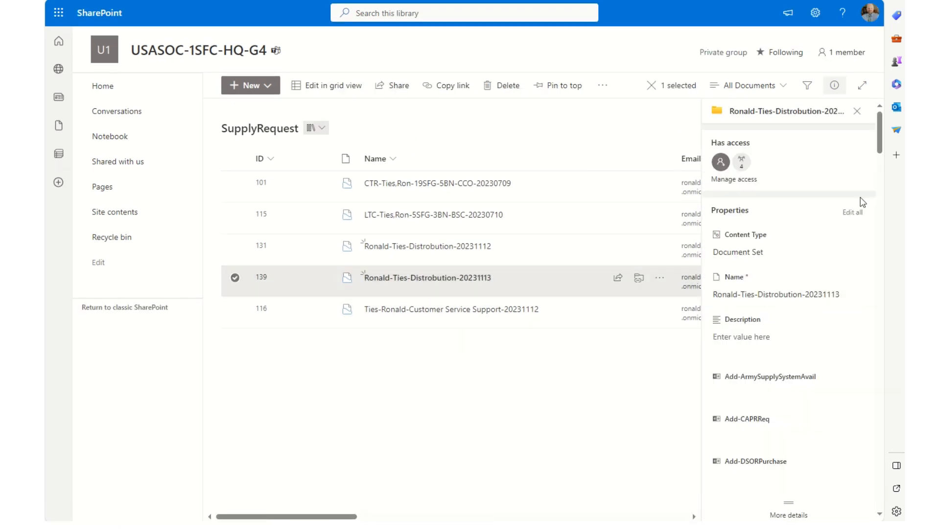
left_click_drag(880, 143, 884, 397)
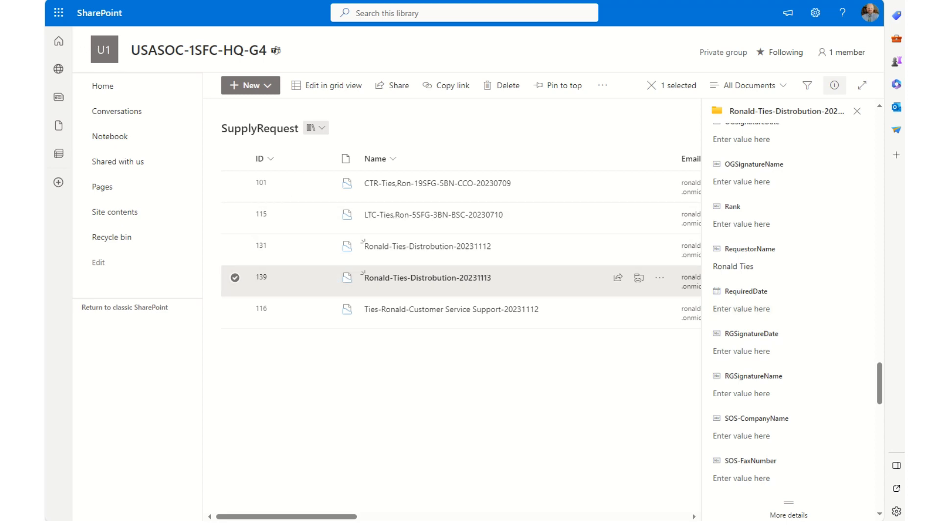
key("F5")
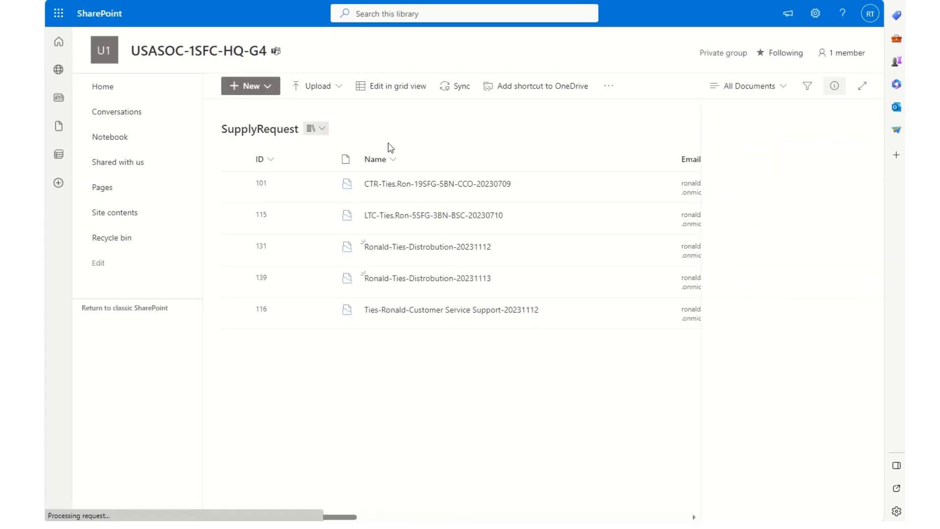
left_click(299, 280)
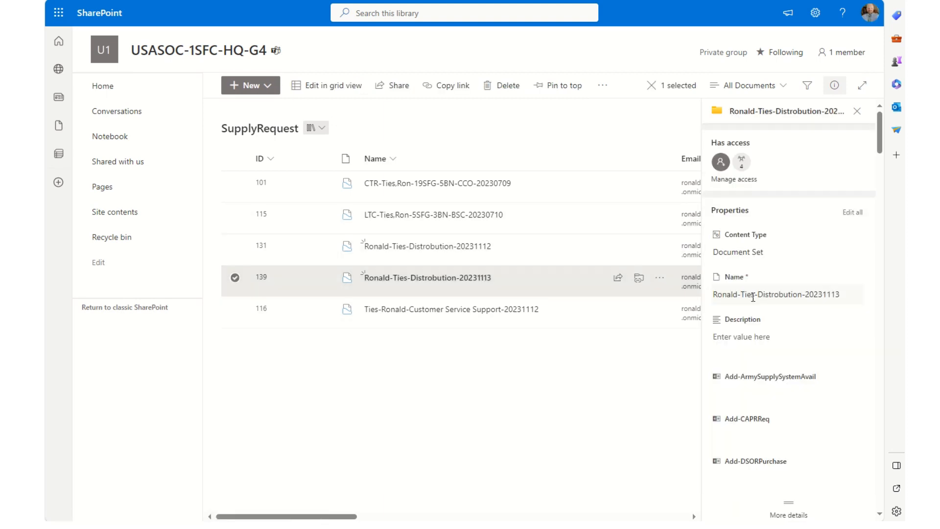
left_click_drag(880, 146, 879, 402)
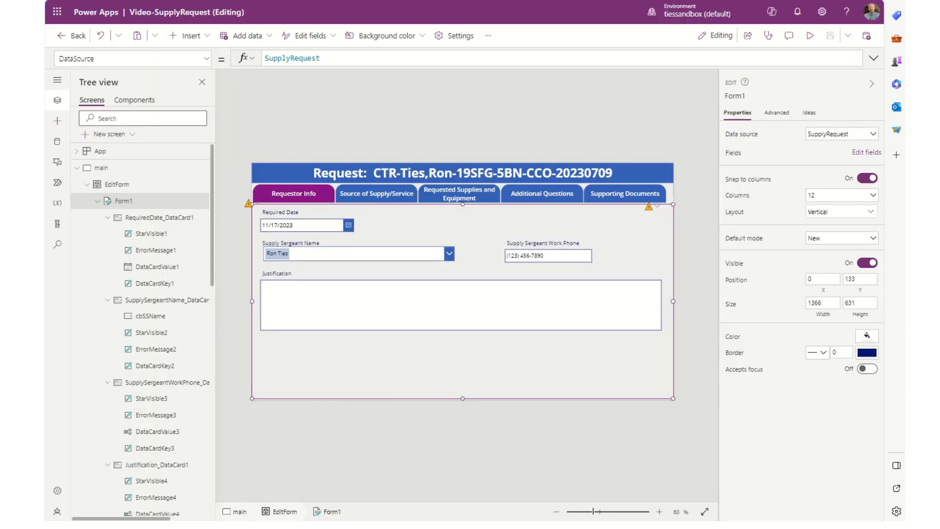
Open the date picker's OnChange Patch and browse the fields of the Gallery1.Selected record
left_click(324, 230)
left_click(325, 230)
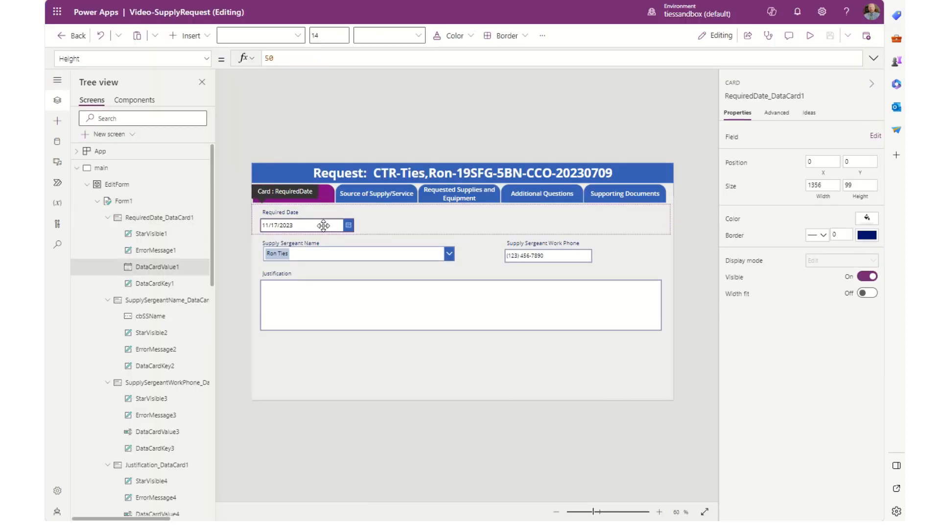
left_click(580, 57)
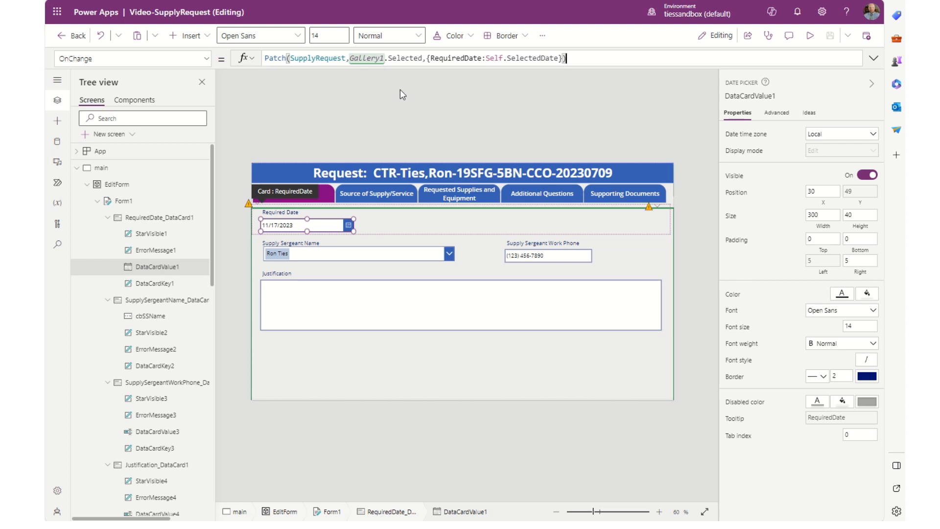
double_click(414, 59)
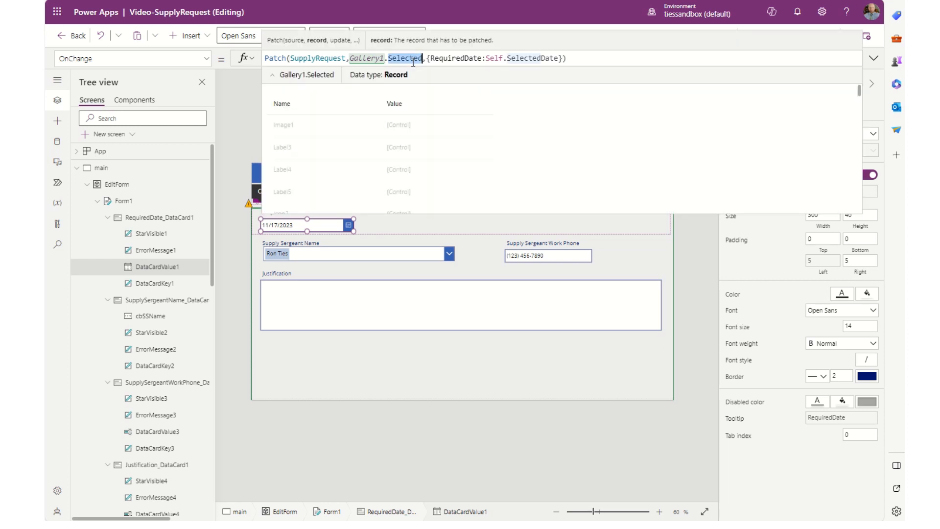
scroll(357, 131, "down", 5)
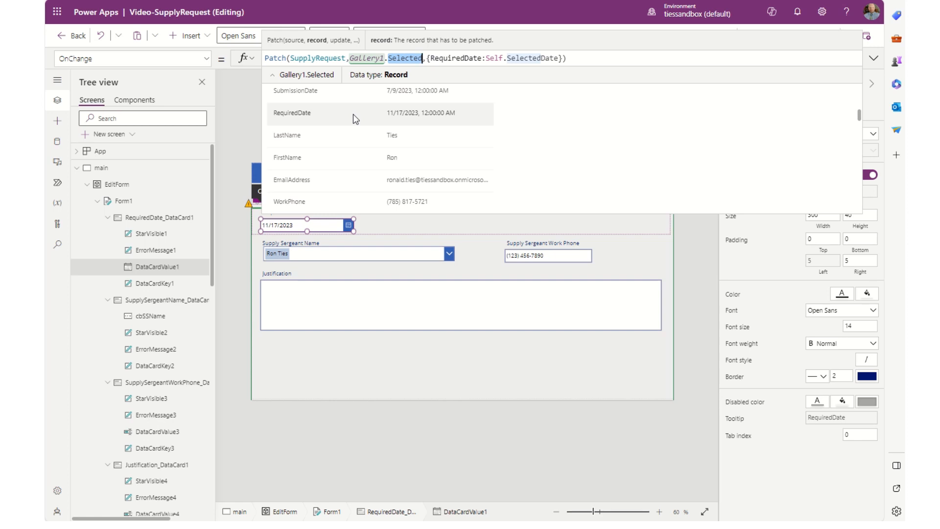
scroll(353, 115, "down", 5)
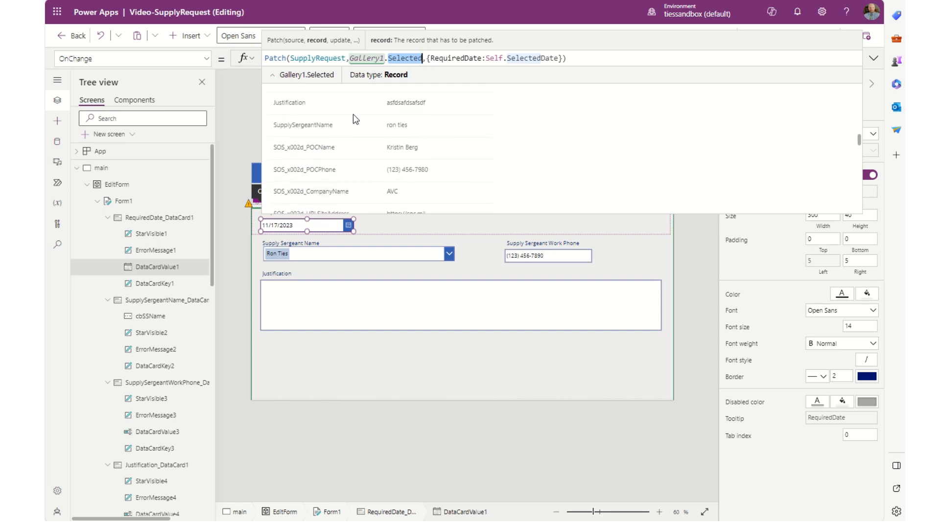
scroll(355, 119, "down", 5)
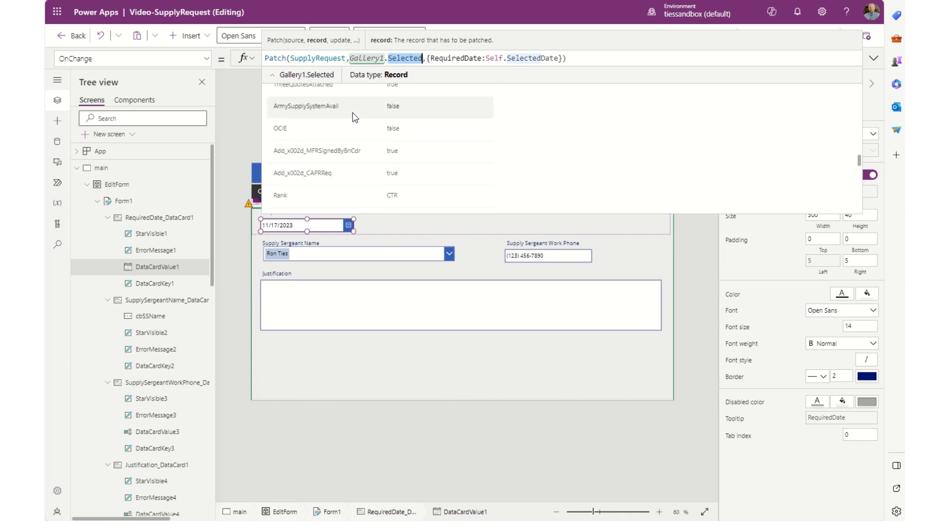
scroll(352, 122, "down", 5)
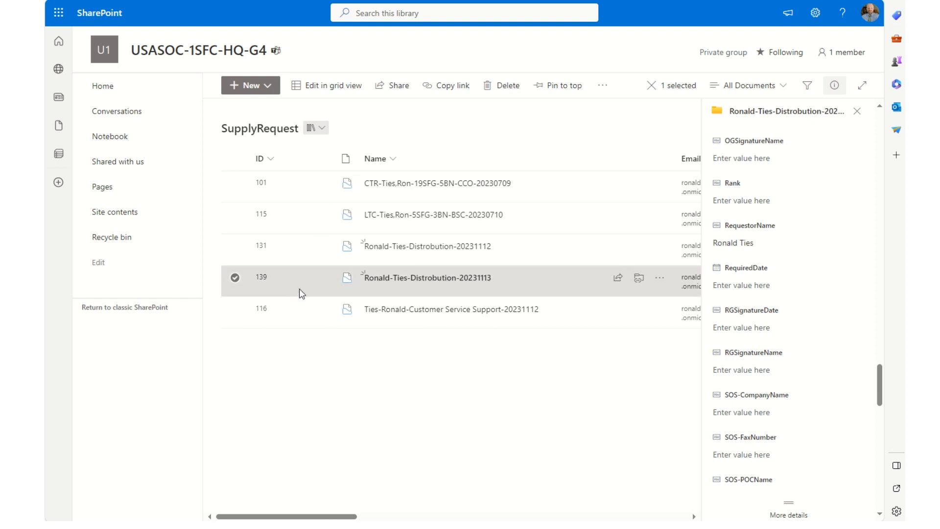
Check item 101's details, confirming RequiredDate 11/17/2023 and its SOS values
left_click(285, 183)
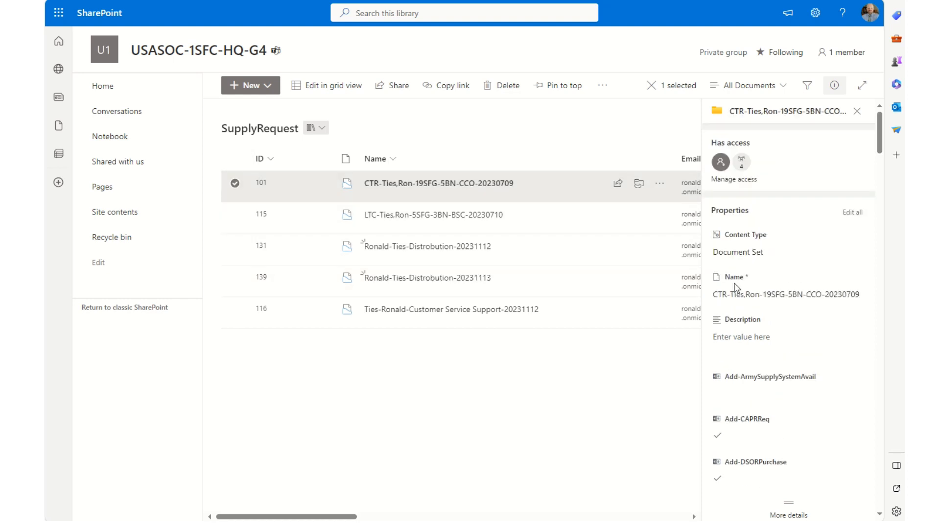
left_click_drag(881, 147, 864, 406)
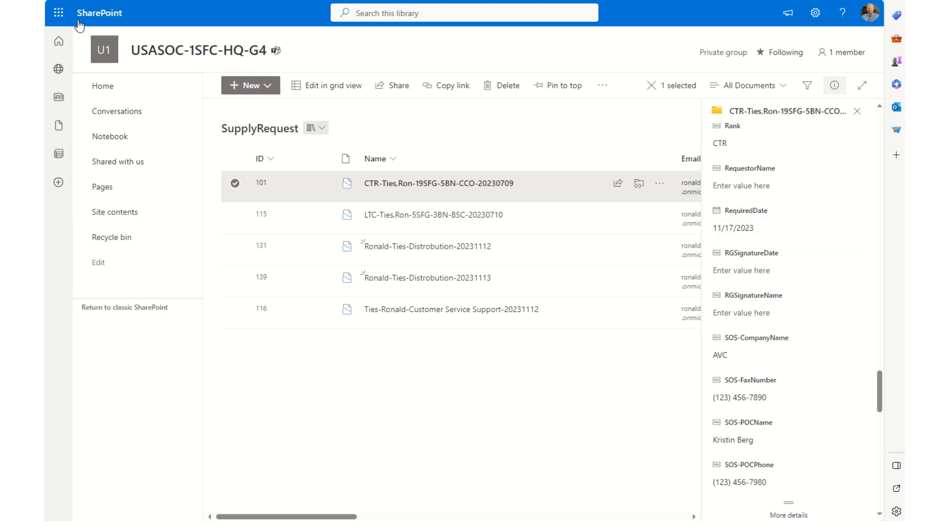
key("ctrl+shift+Tab")
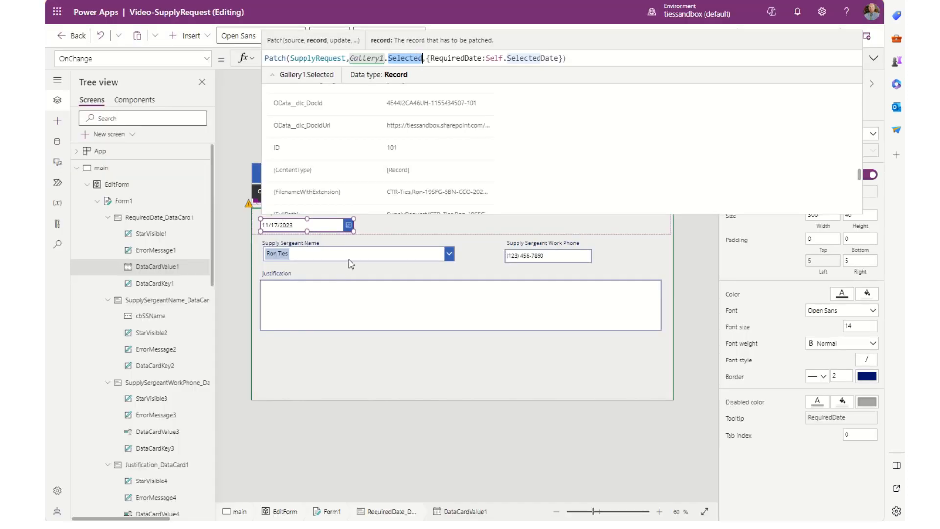
Preview the app with F5 and reselect the supply sergeant by searching their name
left_click(387, 258)
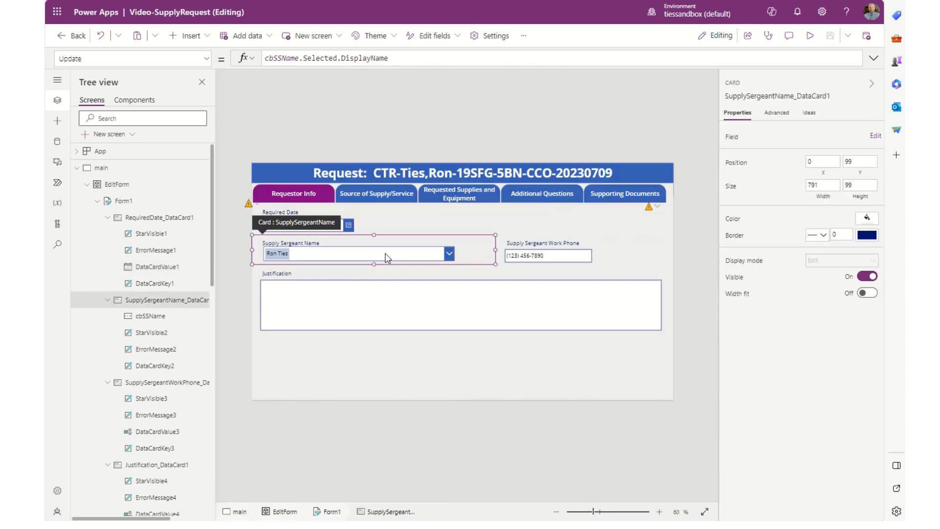
key("F5")
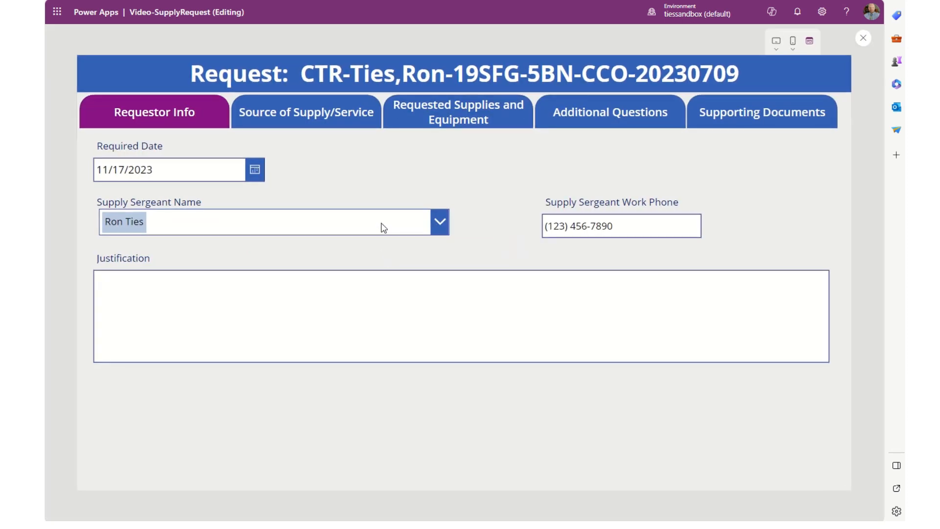
left_click(387, 228)
type("ron")
left_click(152, 221)
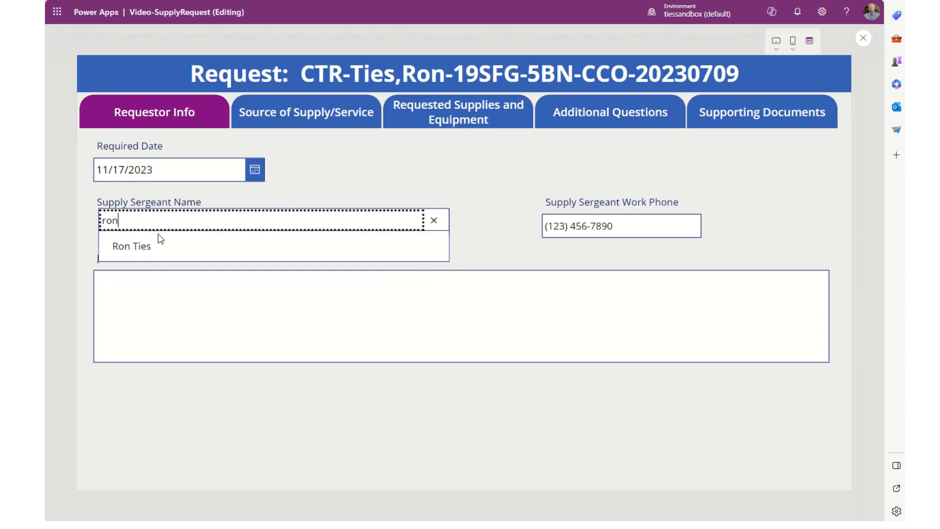
left_click(160, 243)
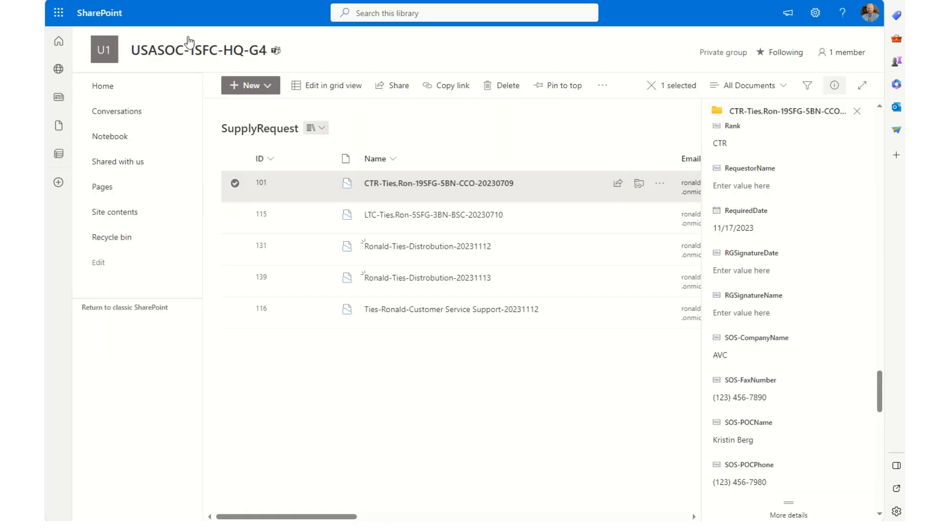
Reload the library and review item 101's SOS- properties in the details pane
key("F5")
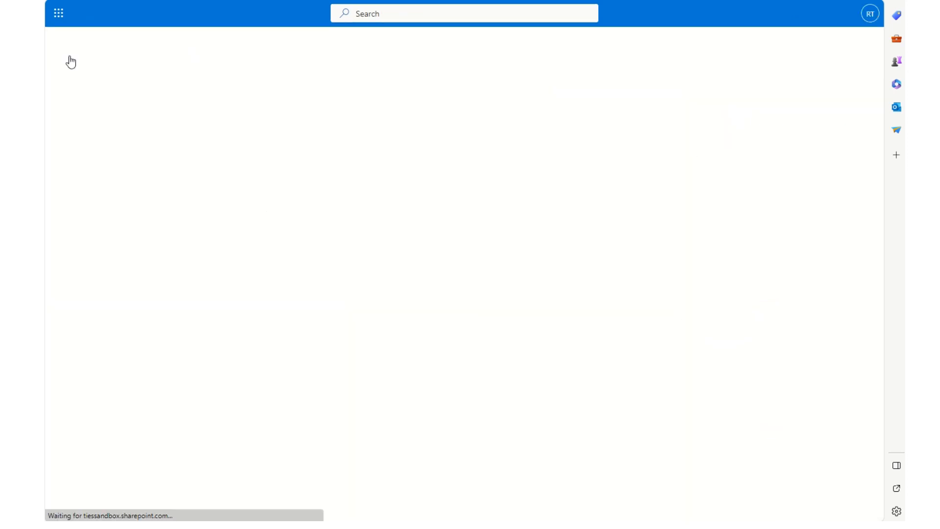
left_click(320, 190)
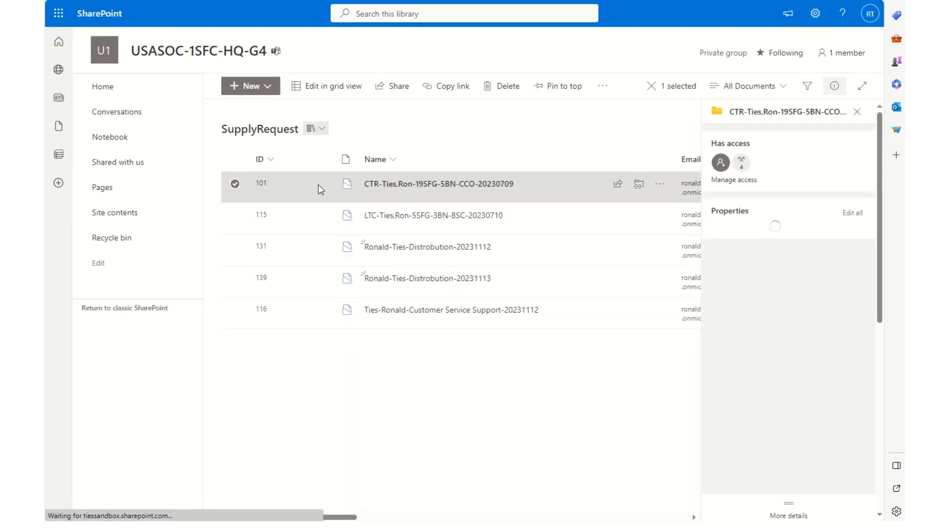
left_click_drag(881, 133, 858, 459)
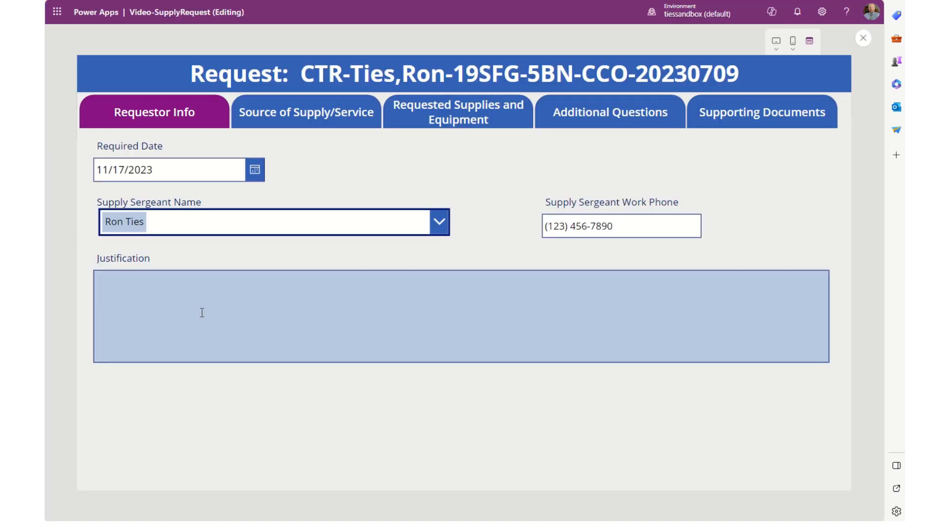
Enter 'Default Justification' in the previewed form's Justification box
left_click(204, 312)
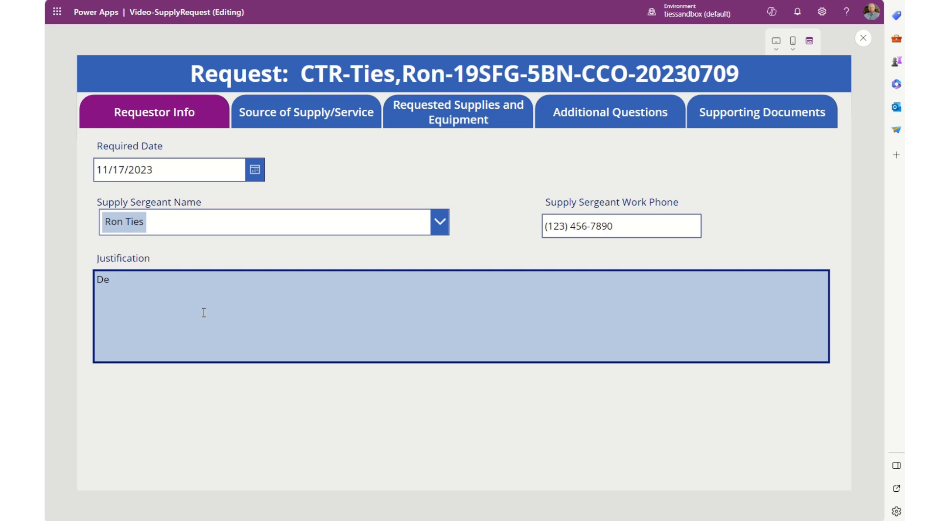
type("Default Justification")
left_click(314, 482)
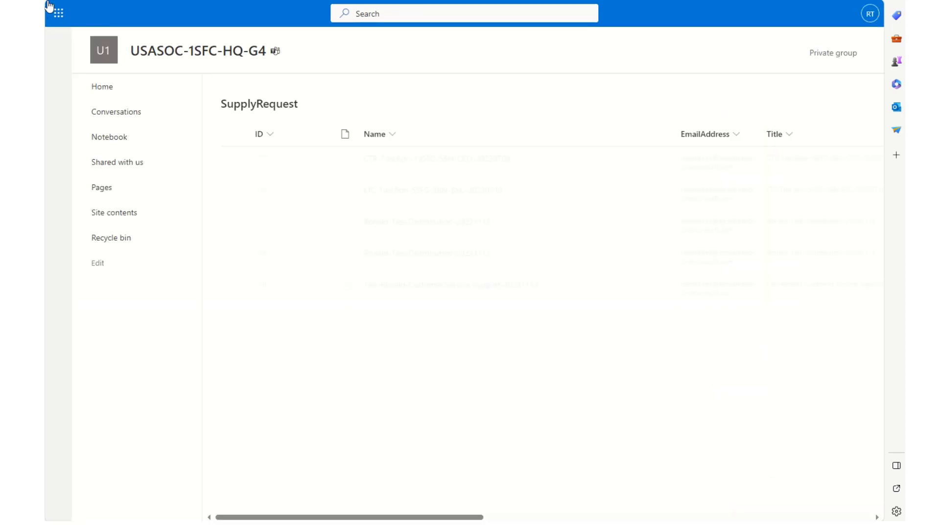
Open item 101 in the SupplyRequest library and scroll its details to the SOS/SS properties
left_click(318, 184)
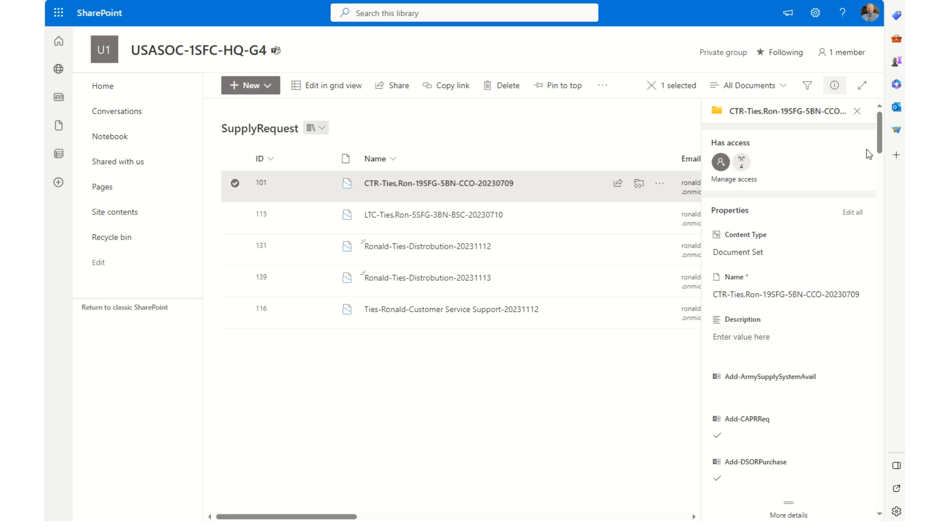
left_click_drag(877, 142, 892, 356)
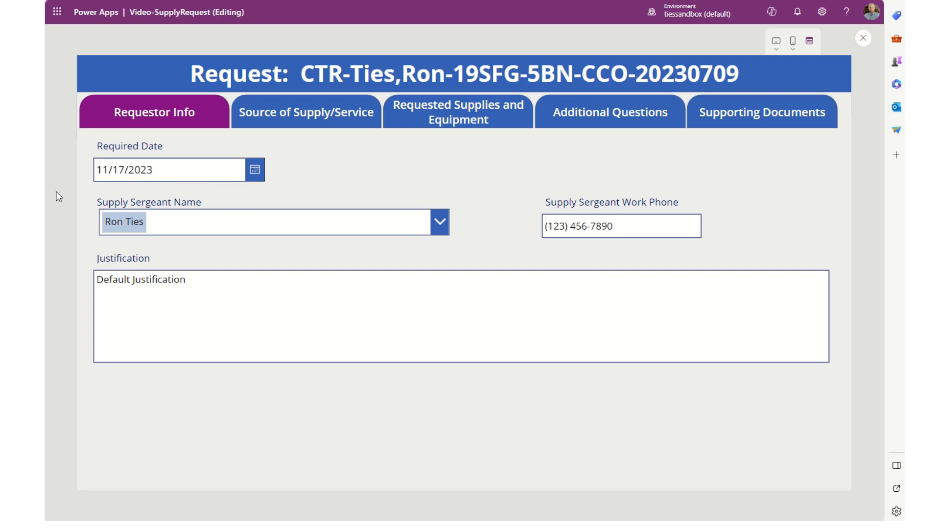
Exit the preview and select the RequiredDate card on the canvas
left_click(865, 39)
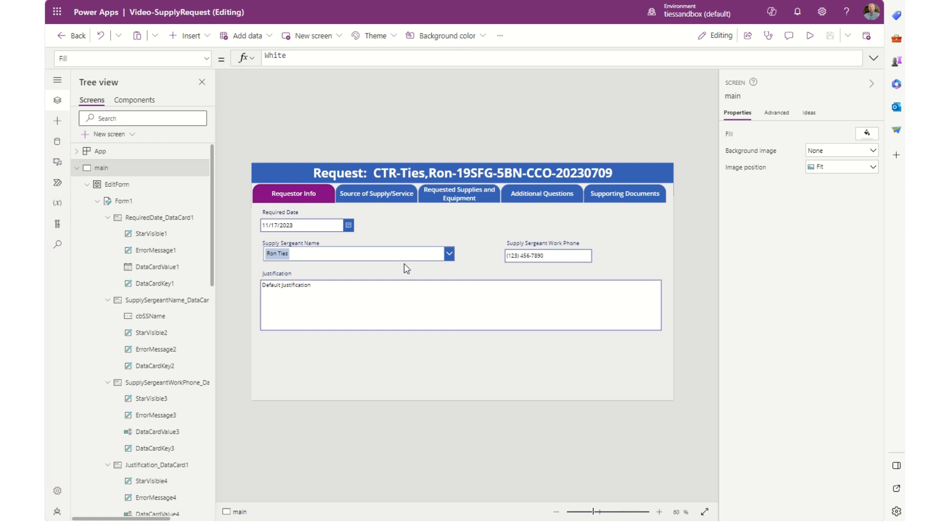
left_click(314, 218)
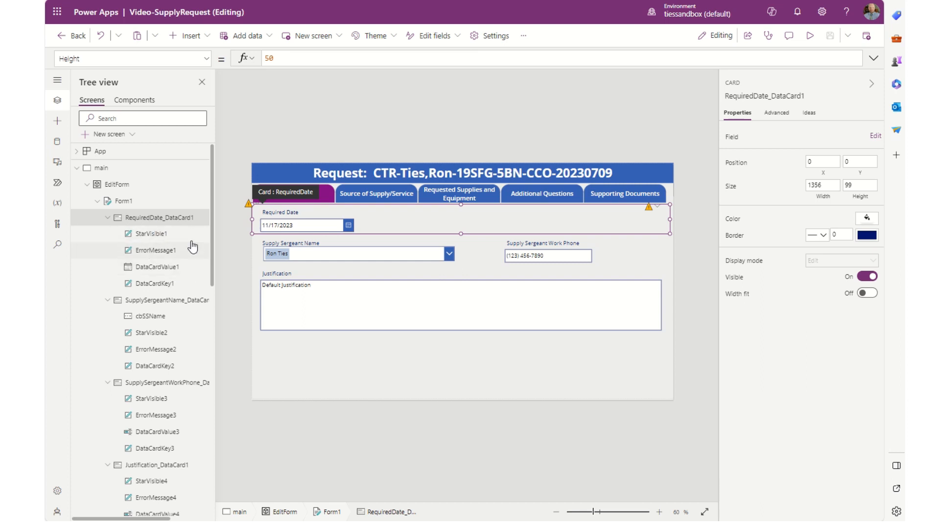
Set Visible to Gallery2.Selected.id=1 on the four Requestor Info cards
left_click(152, 304, "ctrl")
left_click(143, 381, "ctrl")
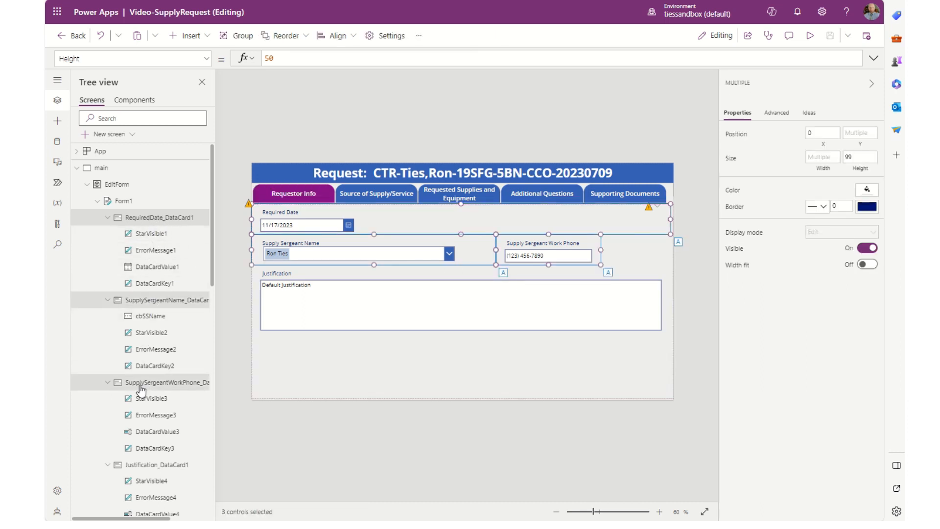
left_click(136, 469, "ctrl")
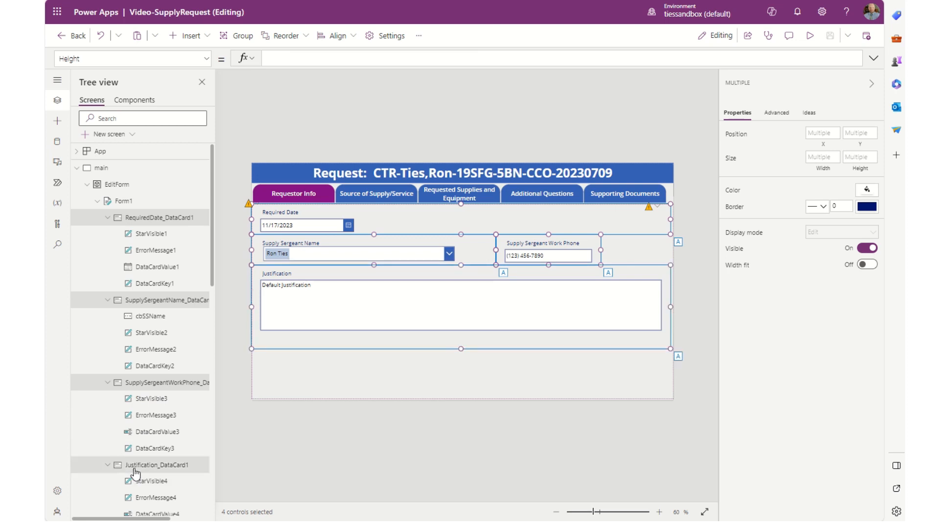
left_click(205, 60)
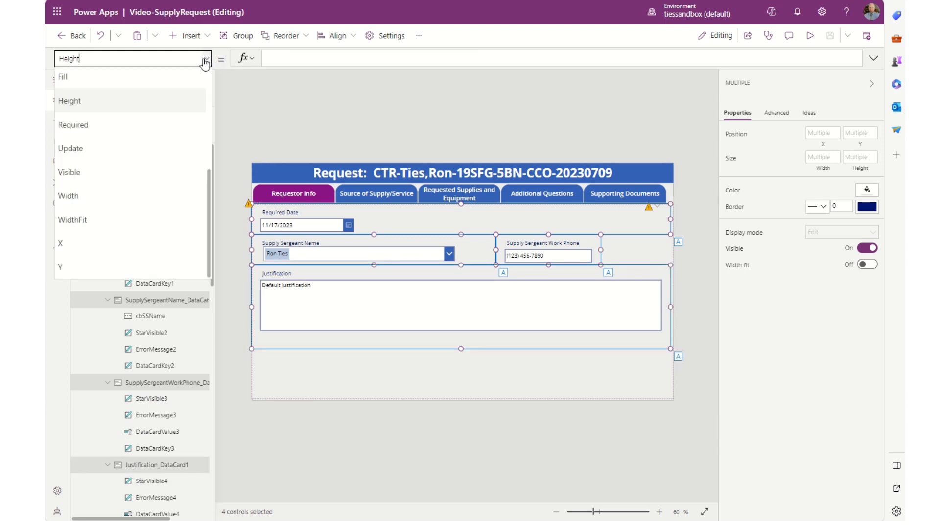
left_click(69, 172)
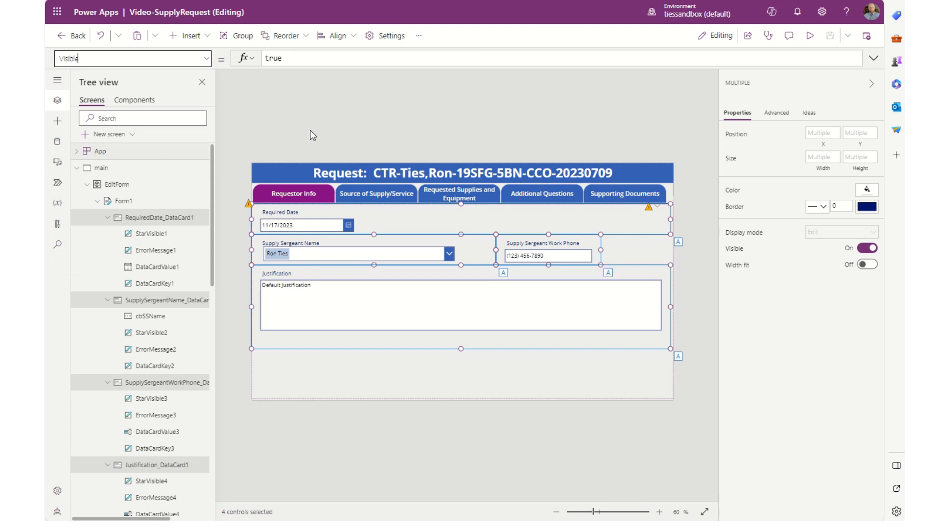
double_click(315, 59)
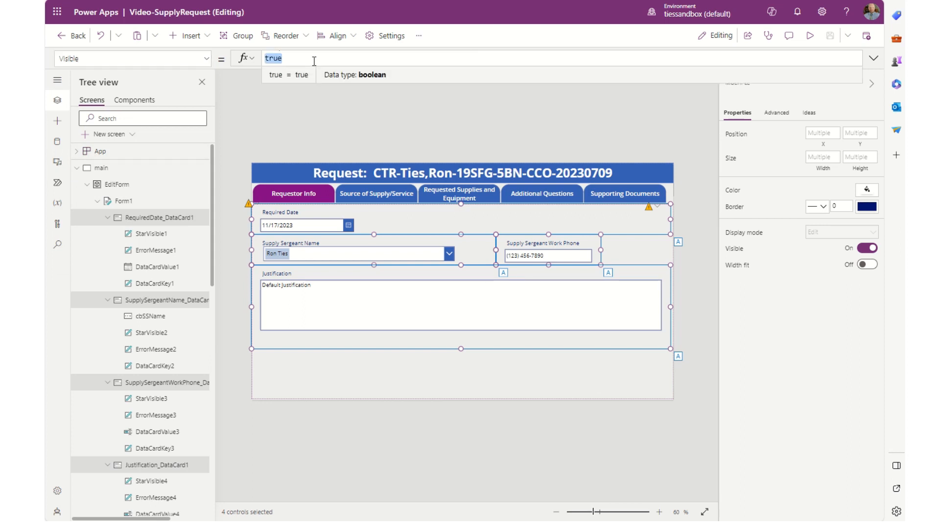
type("Gallery1")
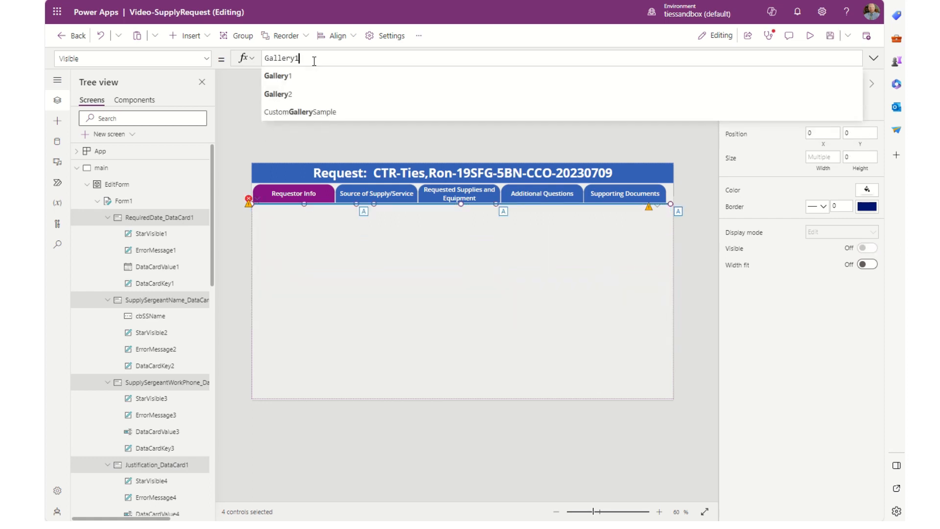
key("BackSpace")
type("2.")
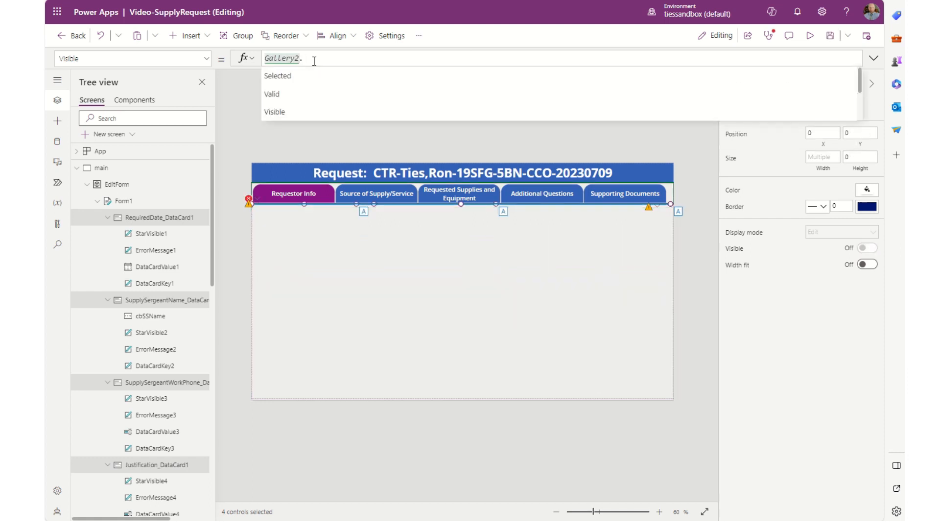
type("Sw")
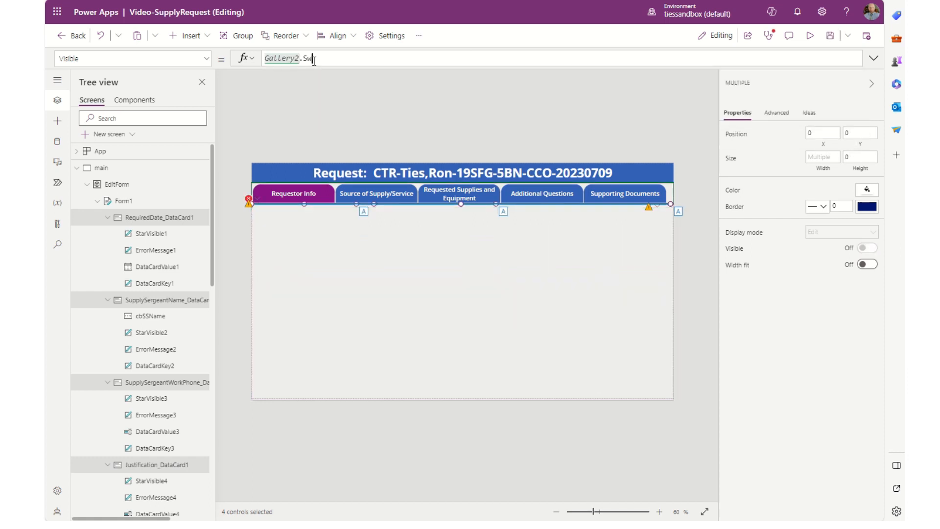
key("BackSpace")
type("ele")
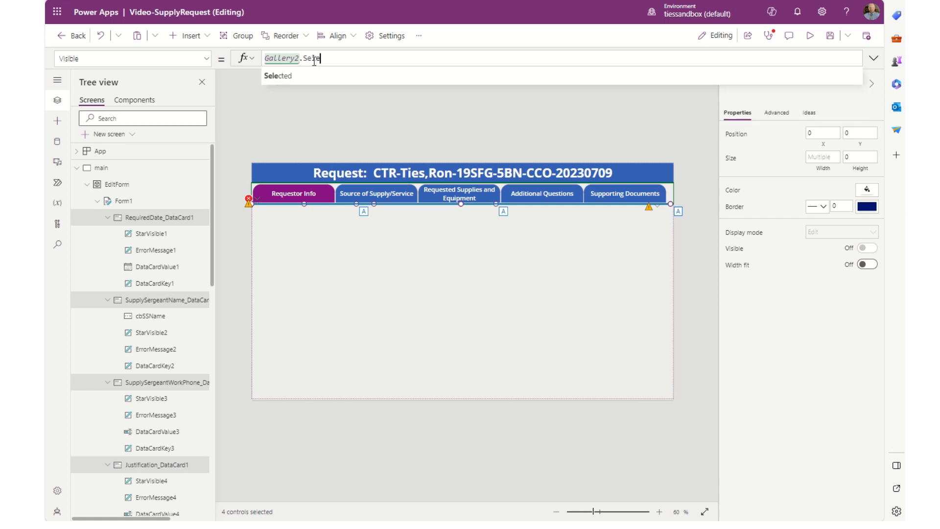
type("cted.Idid")
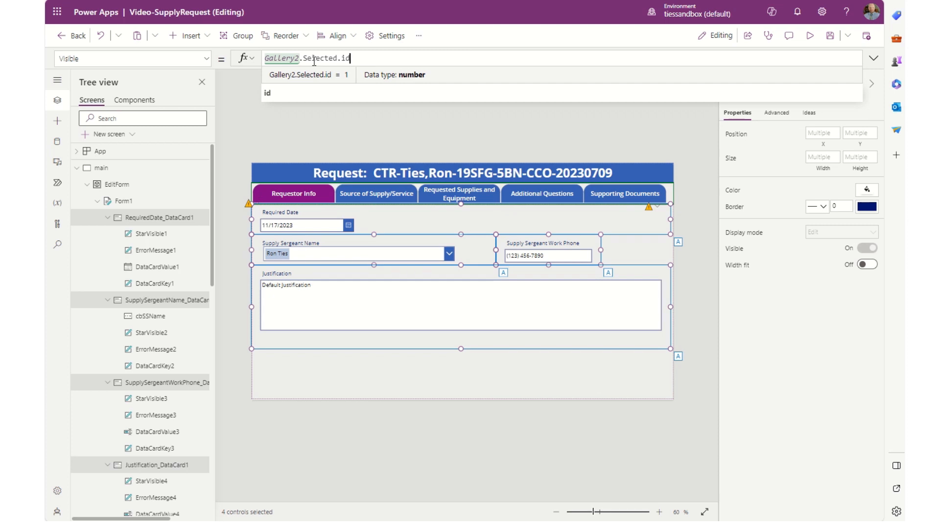
type("=1")
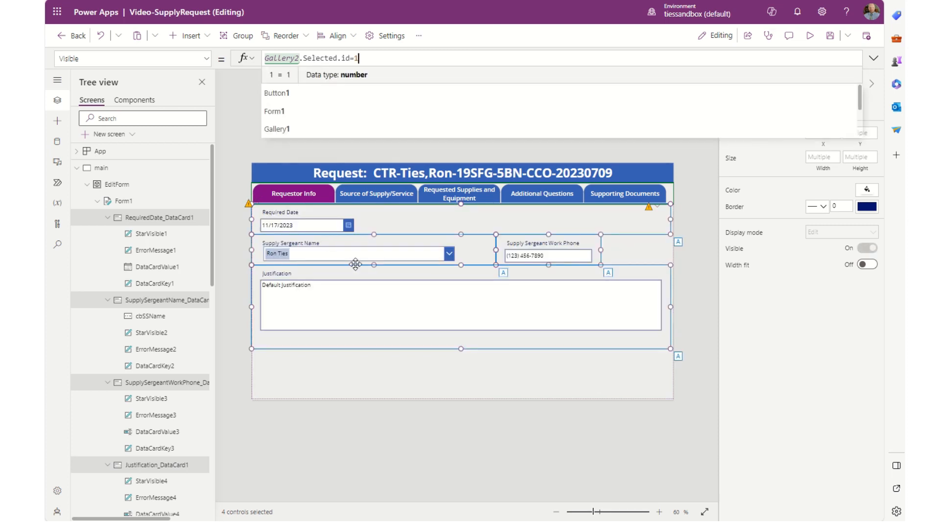
Test the Requestor Info and Source of Supply/Service tabs, then select Form1
left_click(381, 200)
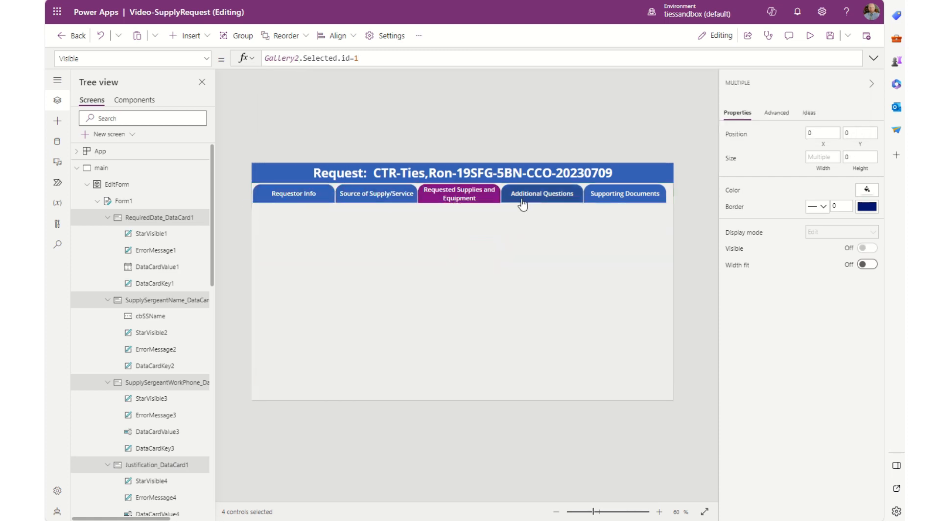
left_click(312, 196)
left_click(351, 196)
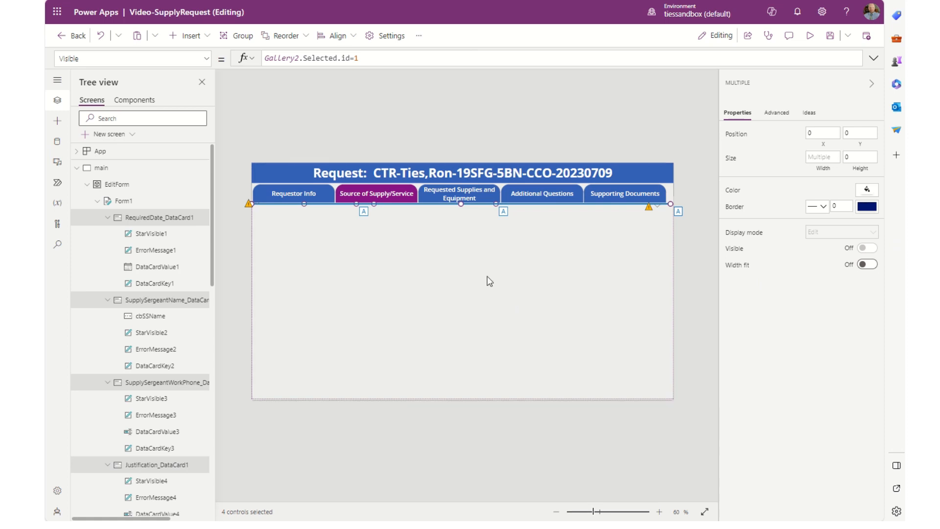
left_click(489, 300)
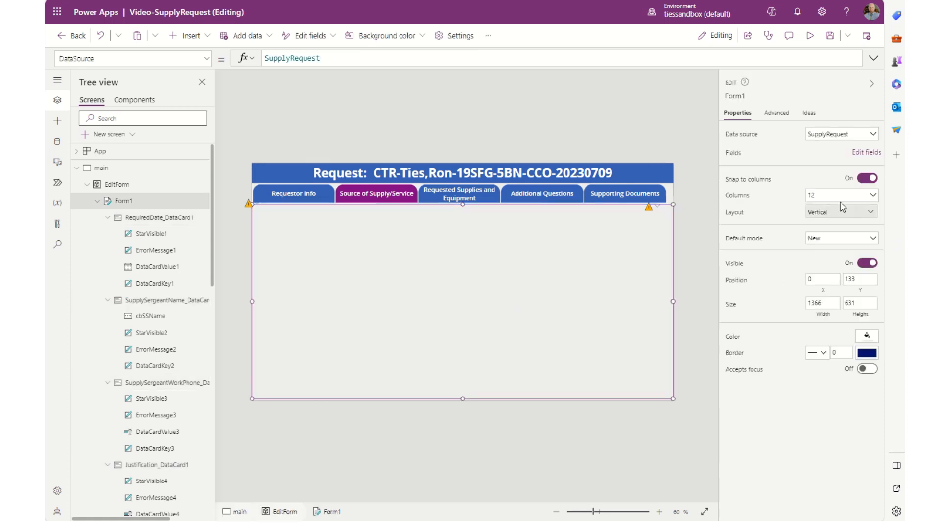
Search Form1's fields for 'sos' and add the SOS POC name, phone, company name and URL fields
left_click(863, 153)
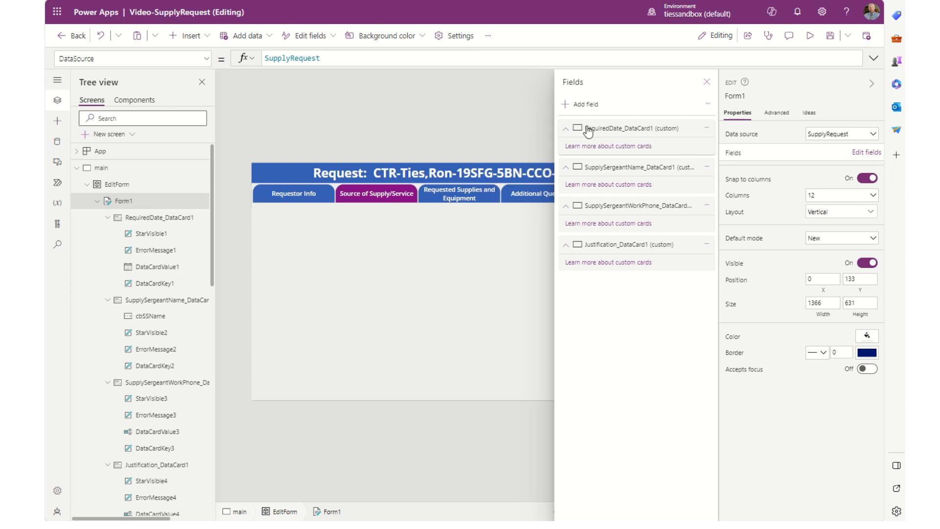
left_click(584, 104)
left_click(612, 187)
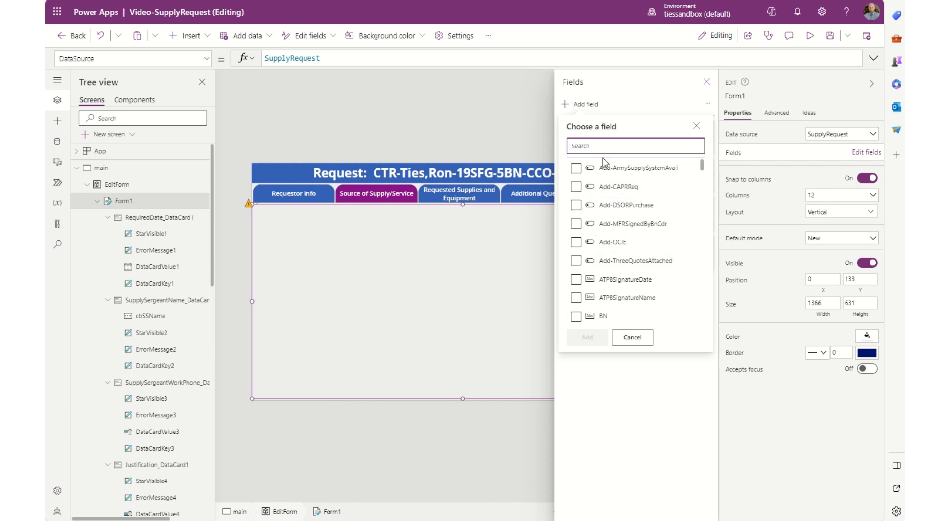
type("sos")
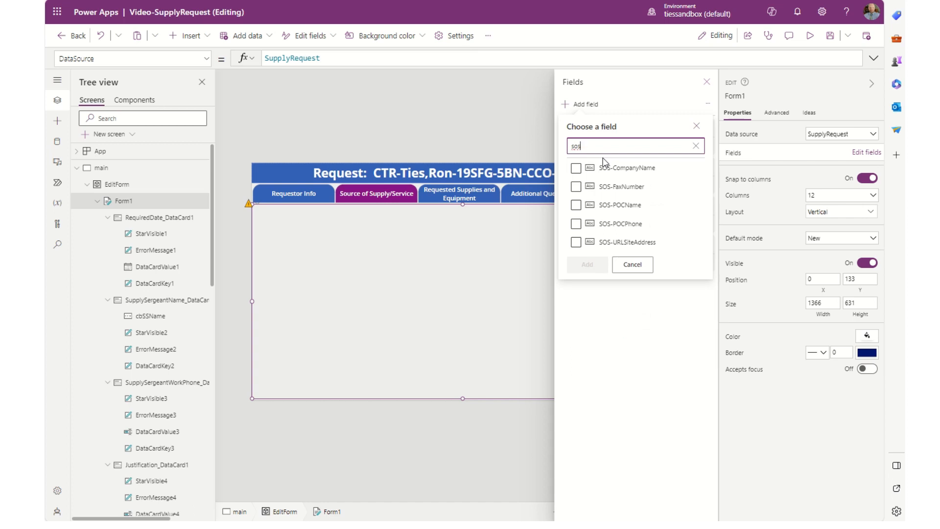
left_click(577, 207)
left_click(575, 226)
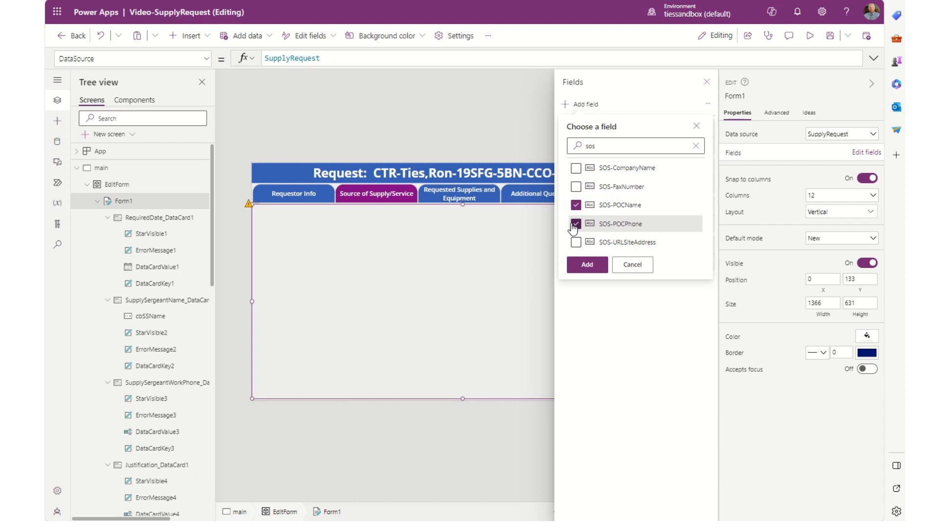
left_click(576, 168)
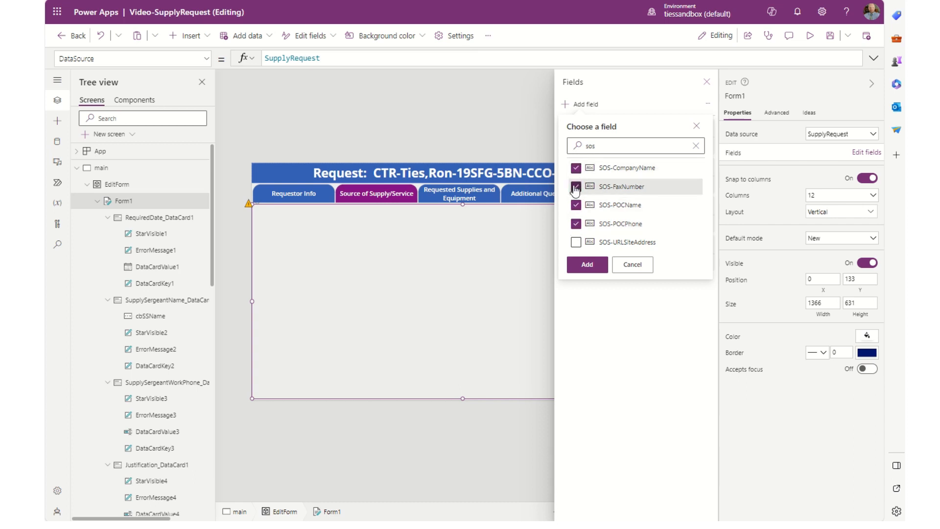
left_click(576, 241)
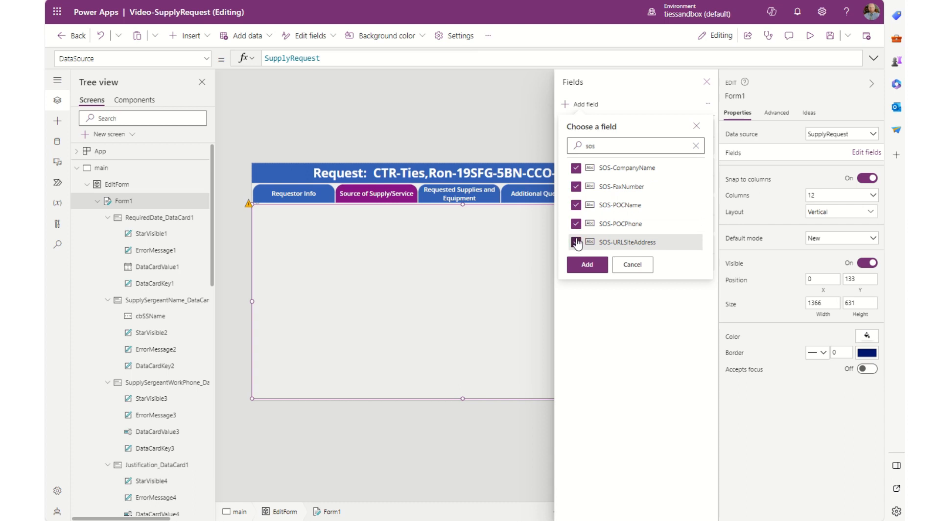
left_click(589, 267)
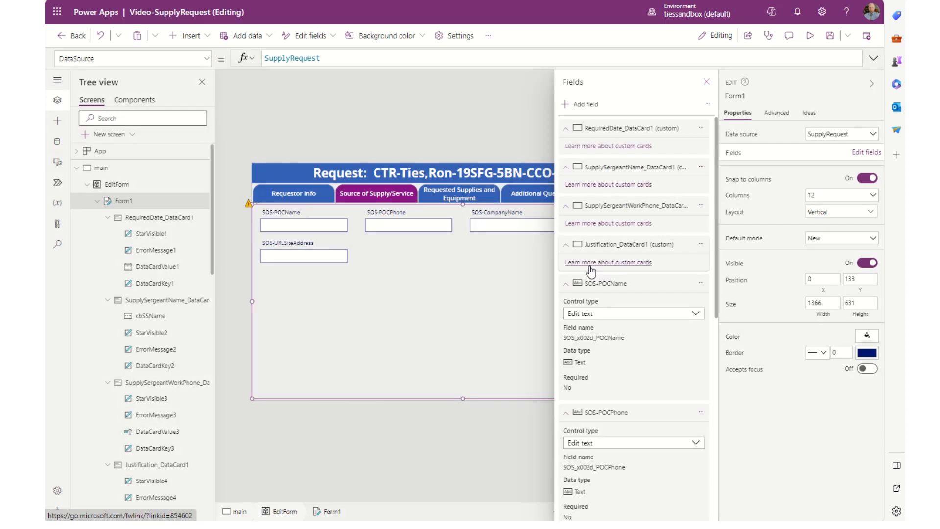
Unlock the five SOS cards: POCName, POCPhone, CompanyName, FaxNumber and URLSiteAddress
left_click(707, 82)
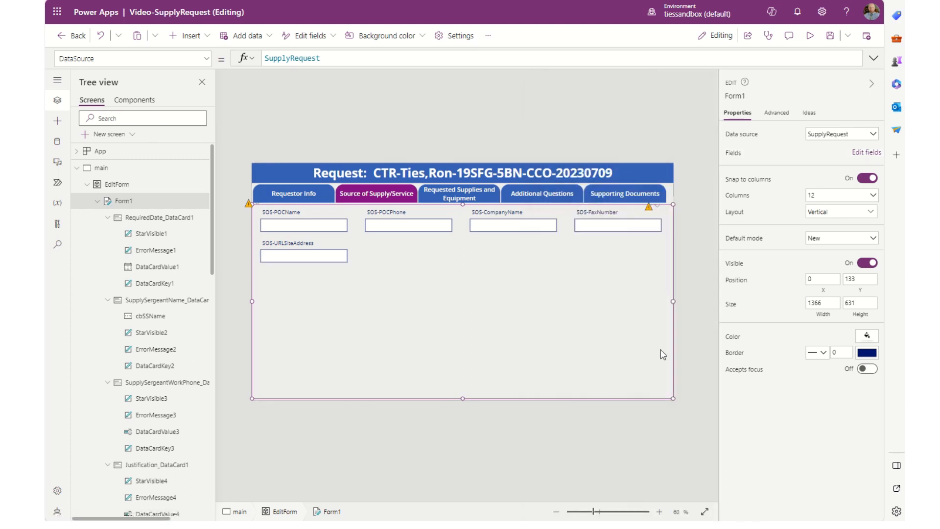
left_click(772, 118)
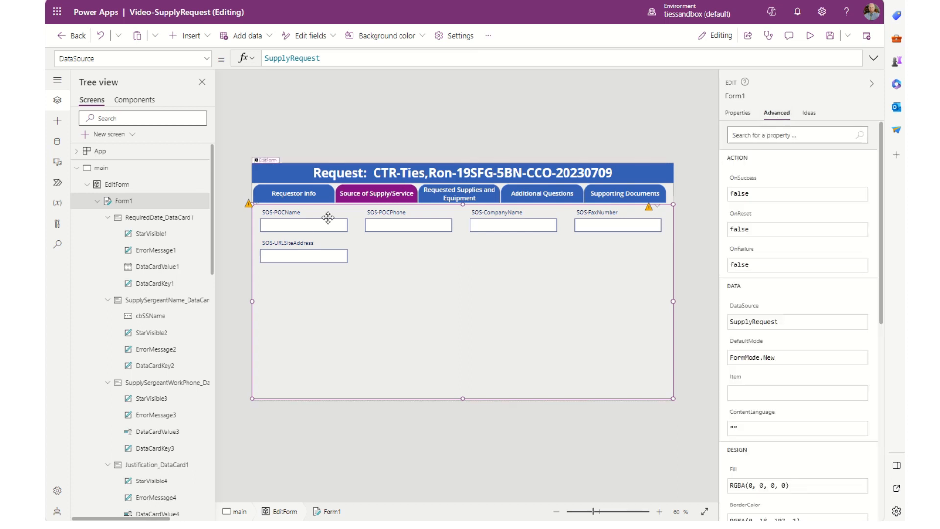
left_click(312, 219)
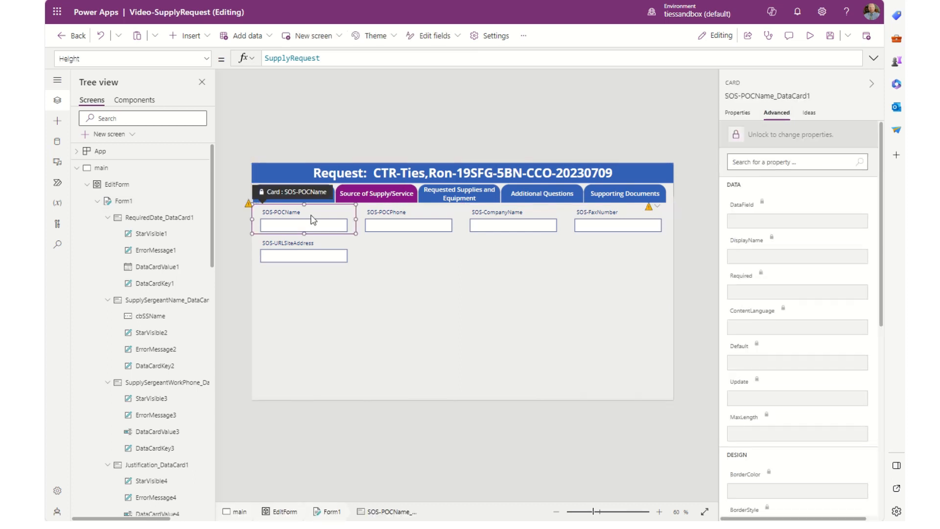
left_click(779, 141)
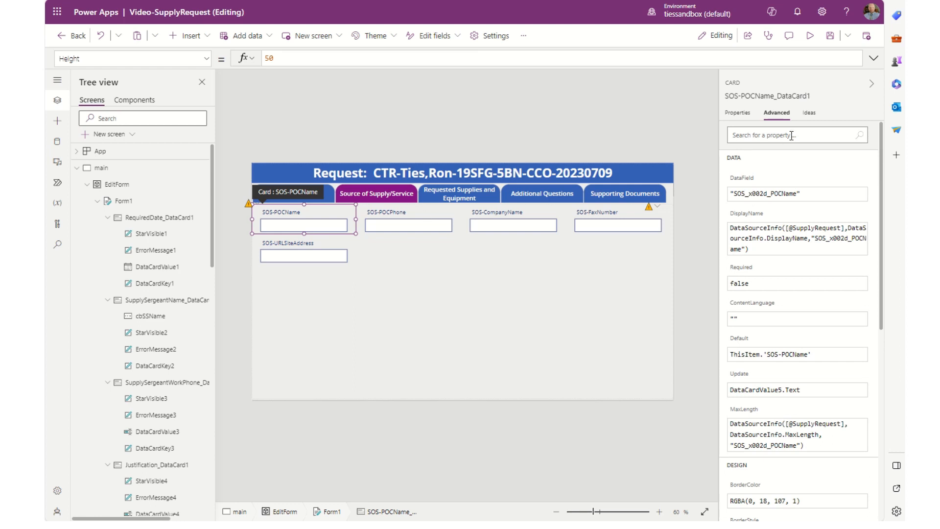
left_click(411, 220)
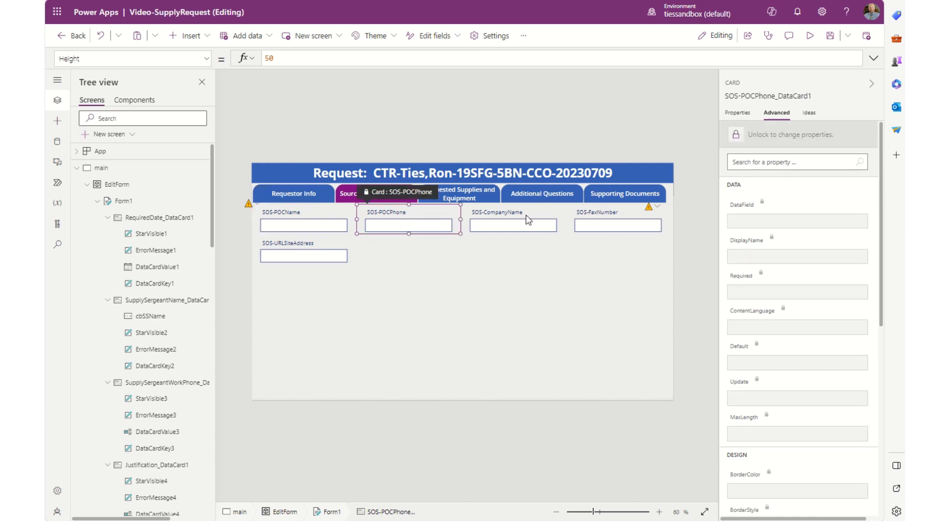
left_click(782, 138)
left_click(513, 208)
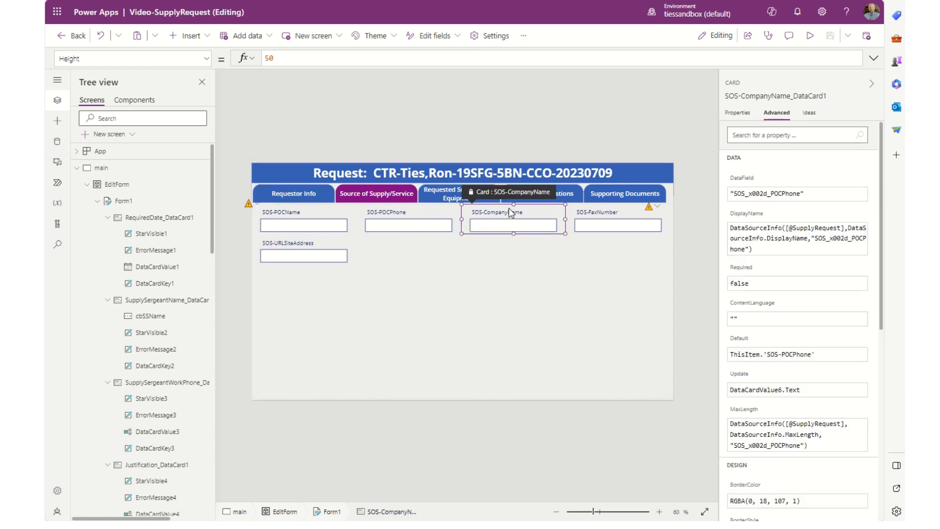
left_click(776, 137)
left_click(618, 210)
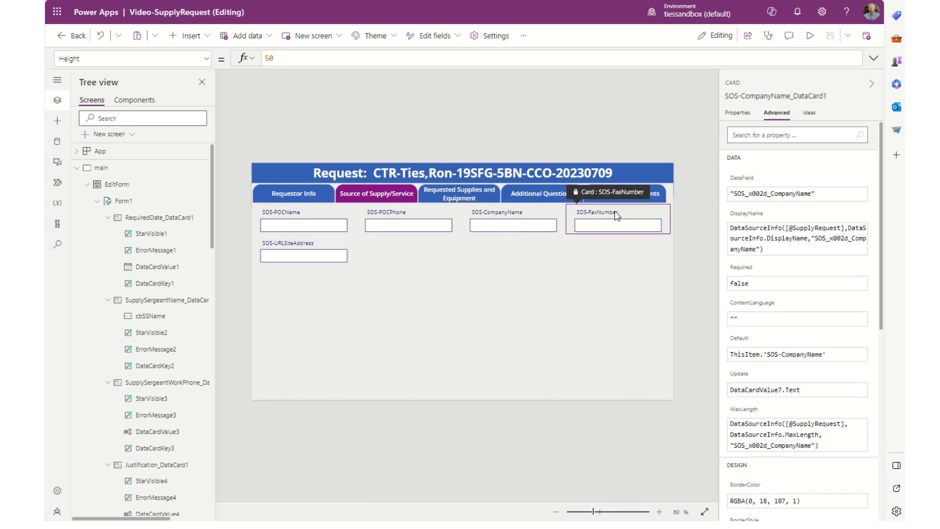
left_click(818, 130)
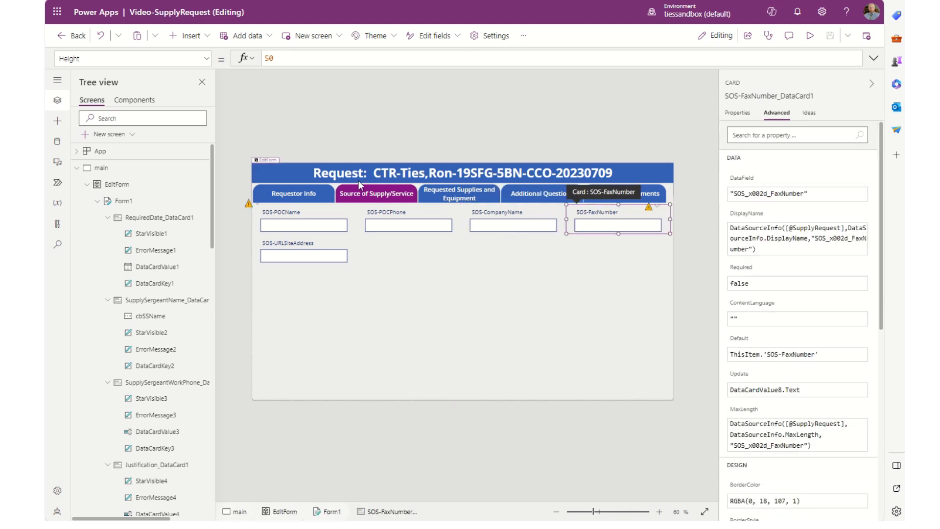
left_click(289, 252)
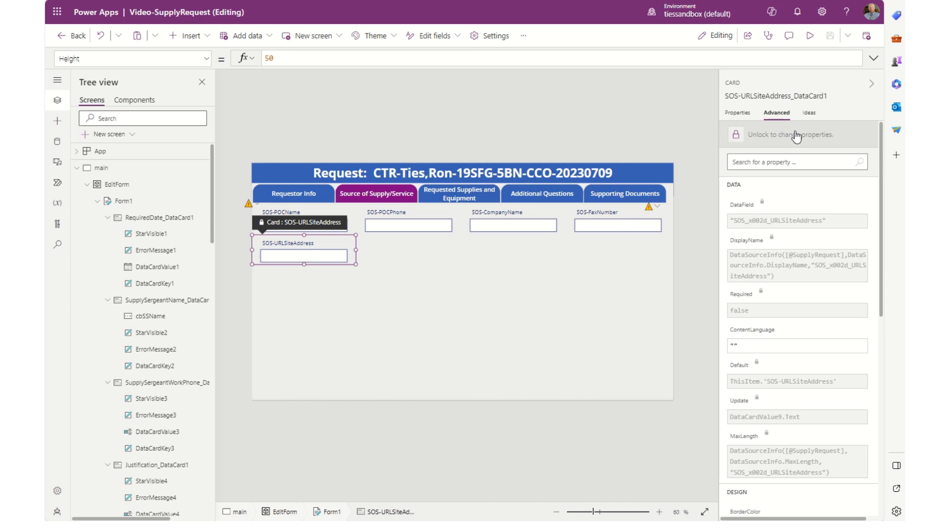
left_click(796, 132)
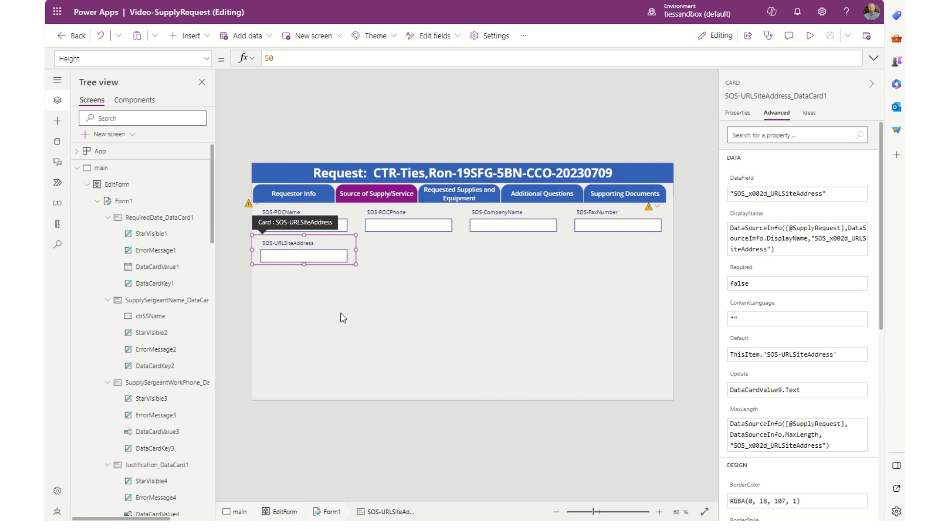
Widen the POCName, CompanyName and URLSiteAddress cards and make the URL card taller
left_click(352, 227)
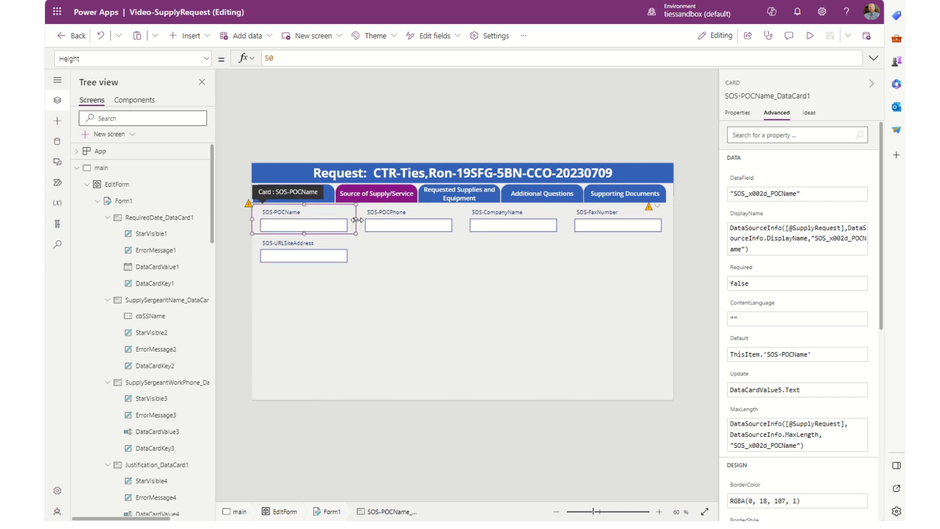
left_click_drag(357, 220, 529, 219)
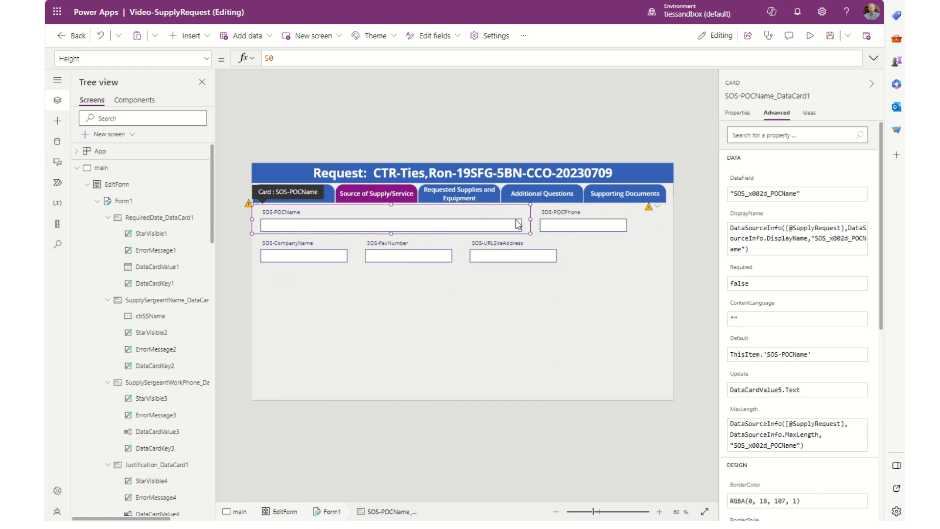
left_click(324, 254)
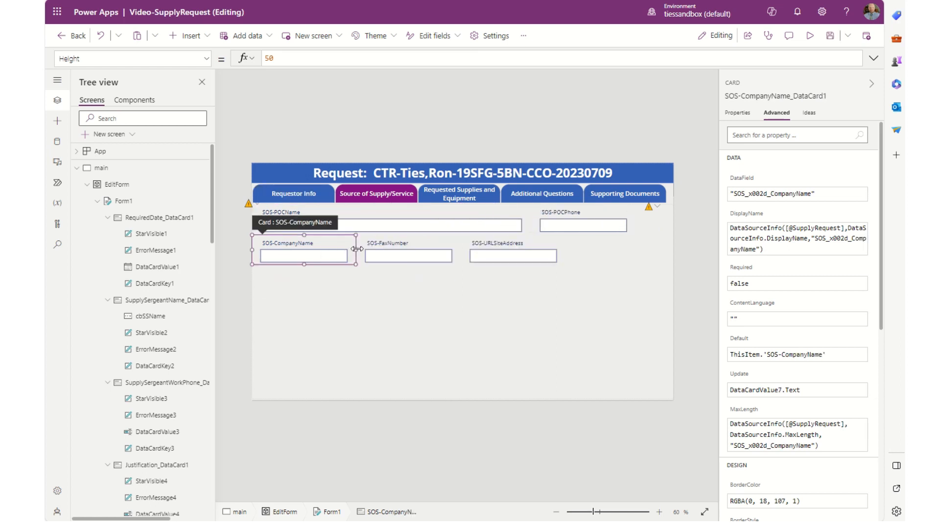
left_click_drag(357, 249, 524, 254)
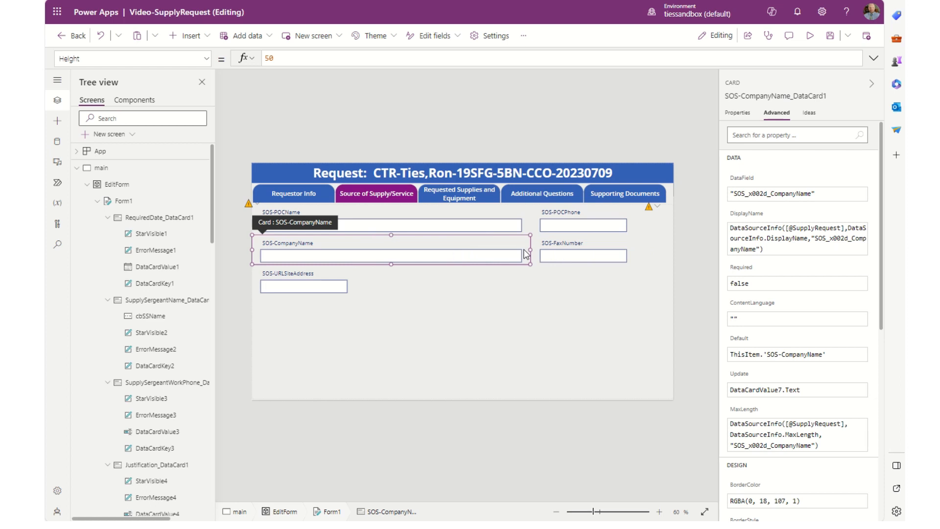
left_click(342, 289)
left_click_drag(353, 280, 636, 282)
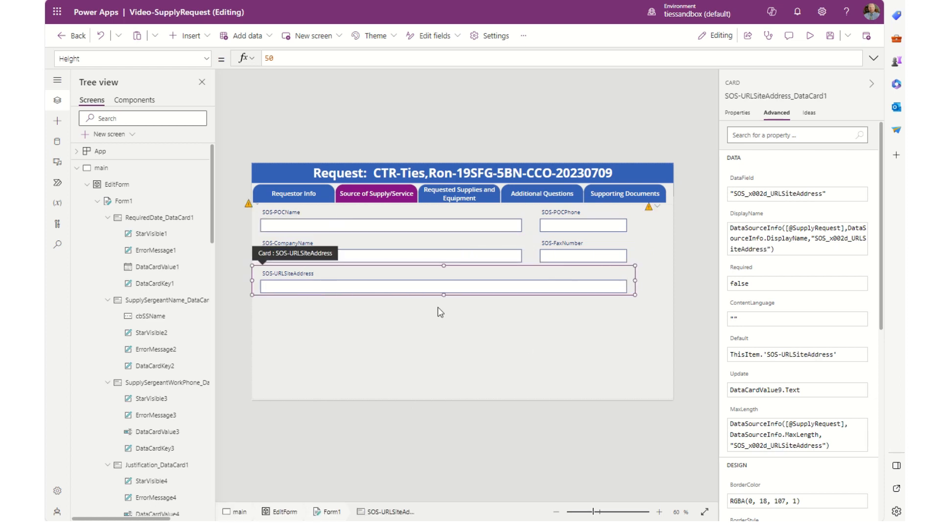
left_click_drag(443, 295, 441, 329)
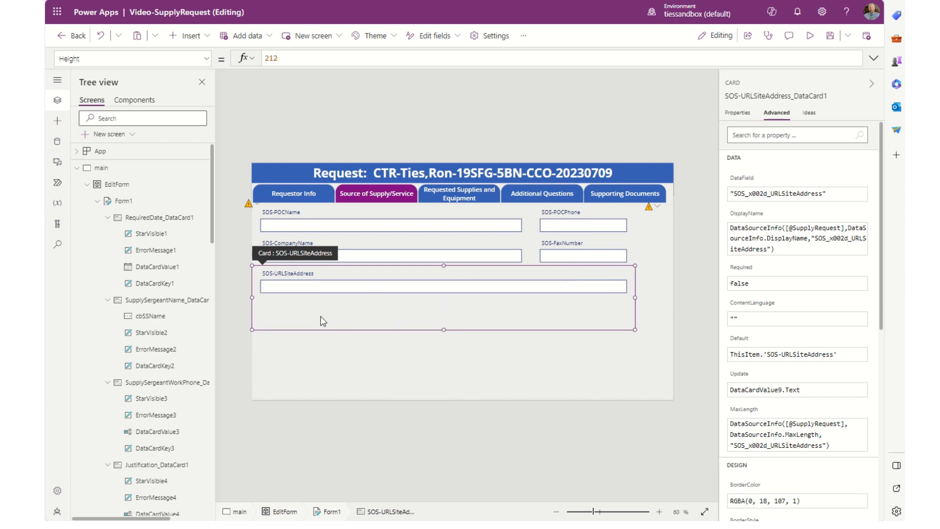
Insert an HTML text control below the URL site address box
left_click(206, 36)
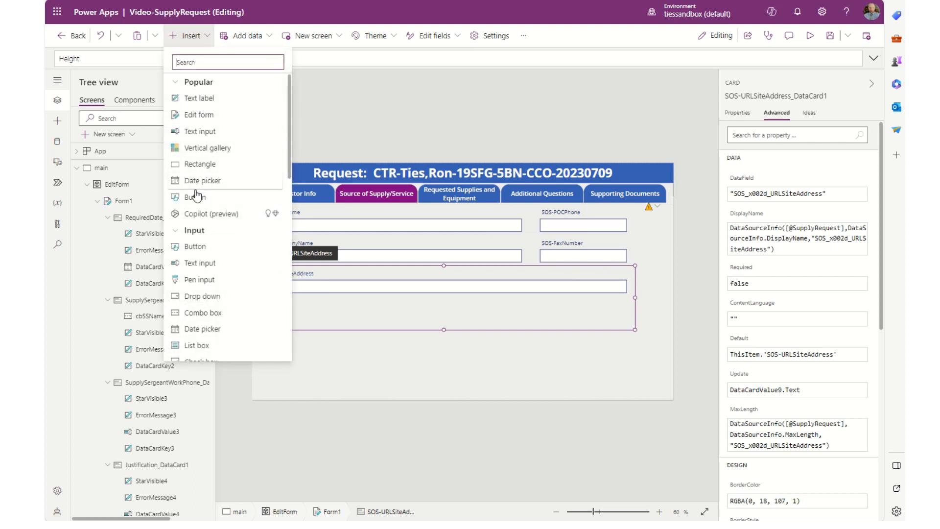
left_click(176, 234)
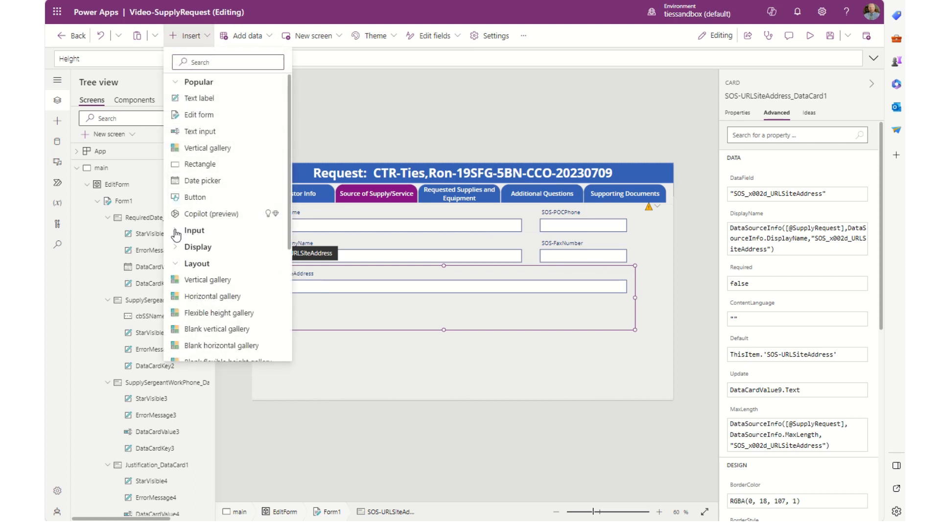
left_click(177, 266)
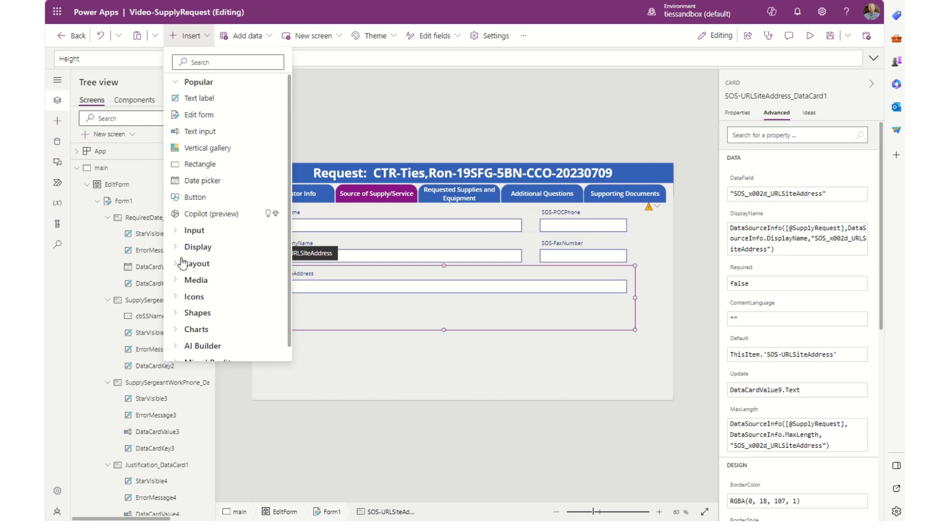
left_click(174, 250)
left_click(203, 279)
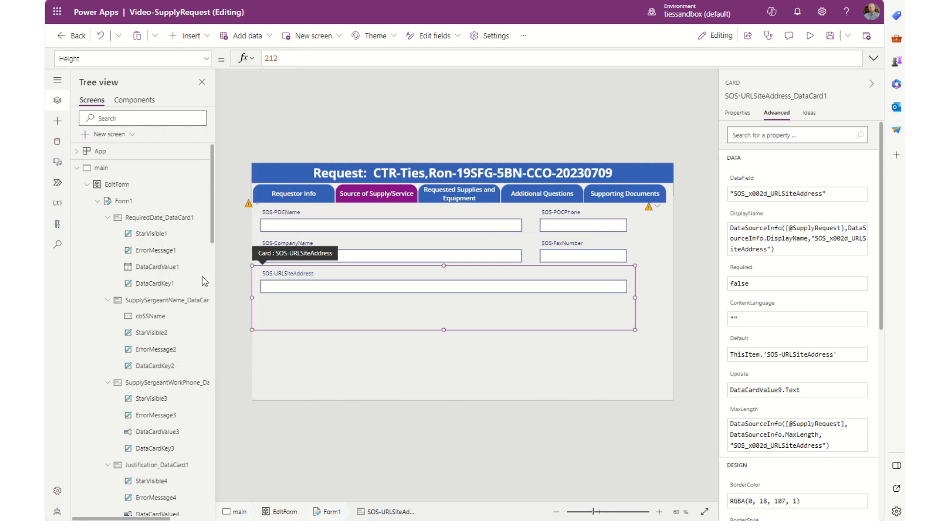
left_click_drag(315, 286, 626, 310)
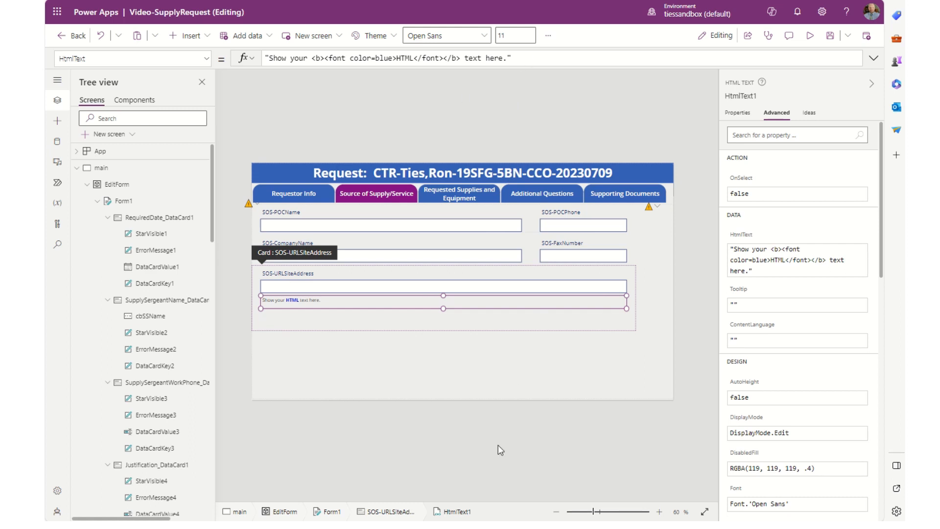
left_click(625, 357)
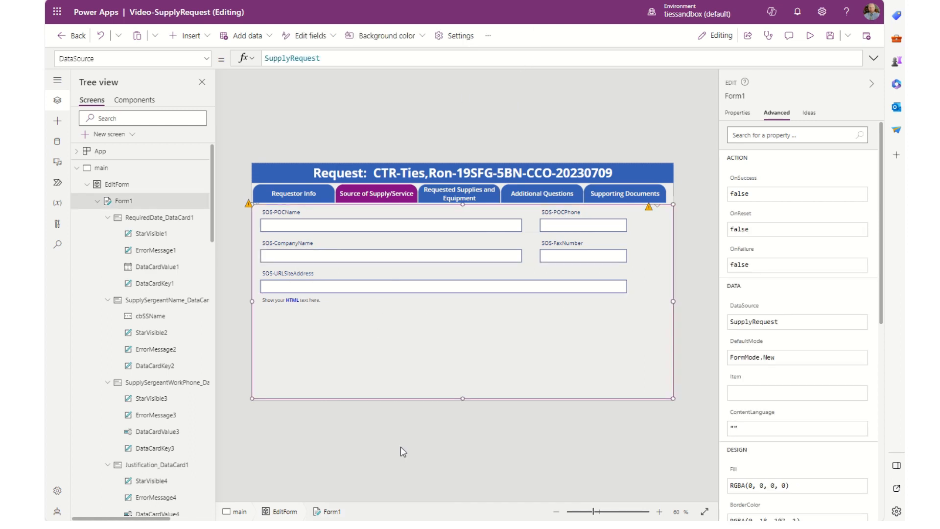
Relabel the SOS-POCName card as "POC Name"
left_click(306, 213)
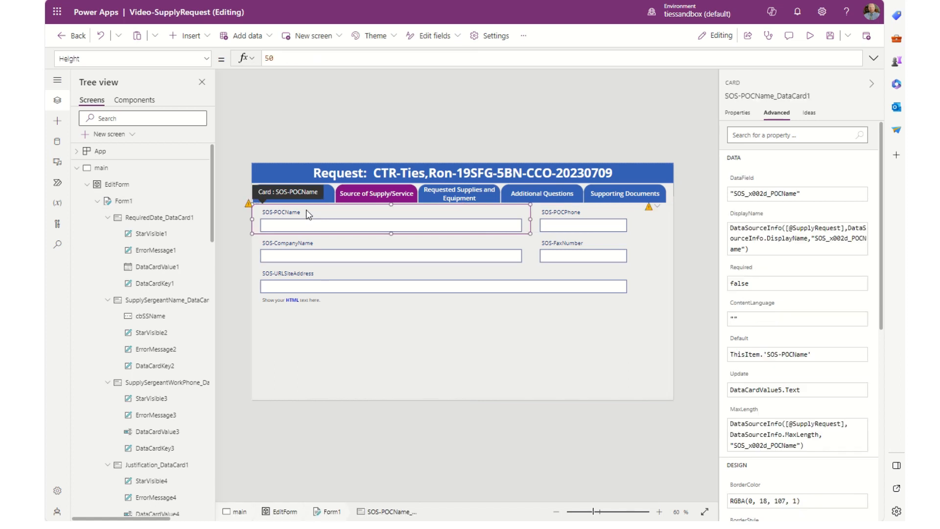
left_click(306, 213)
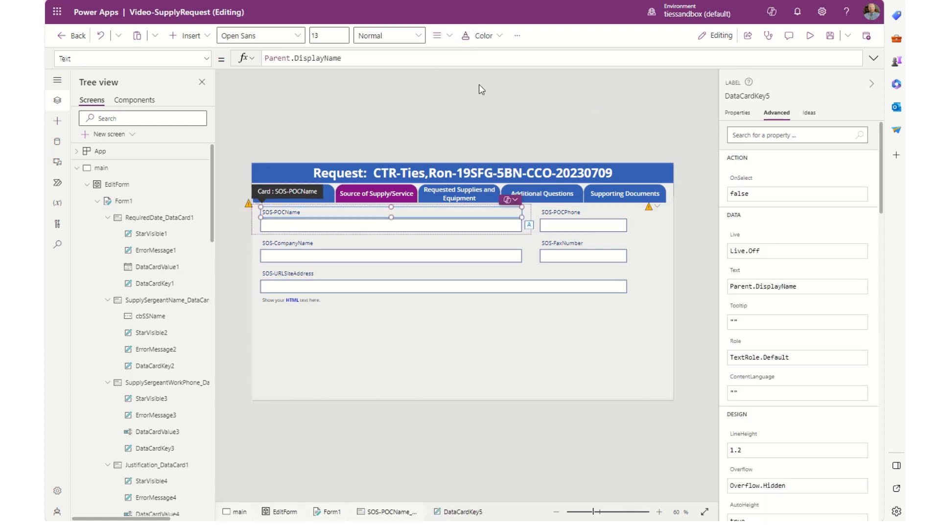
triple_click(429, 61)
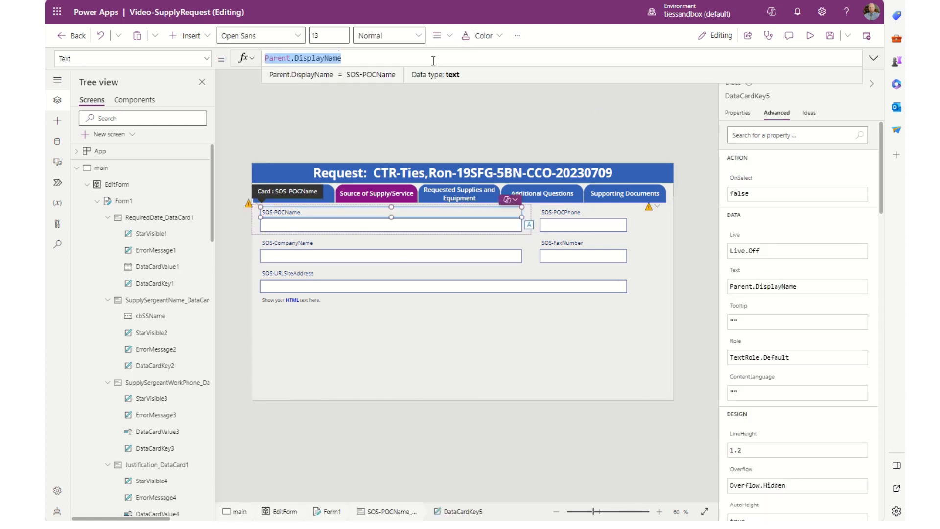
type("\"\"")
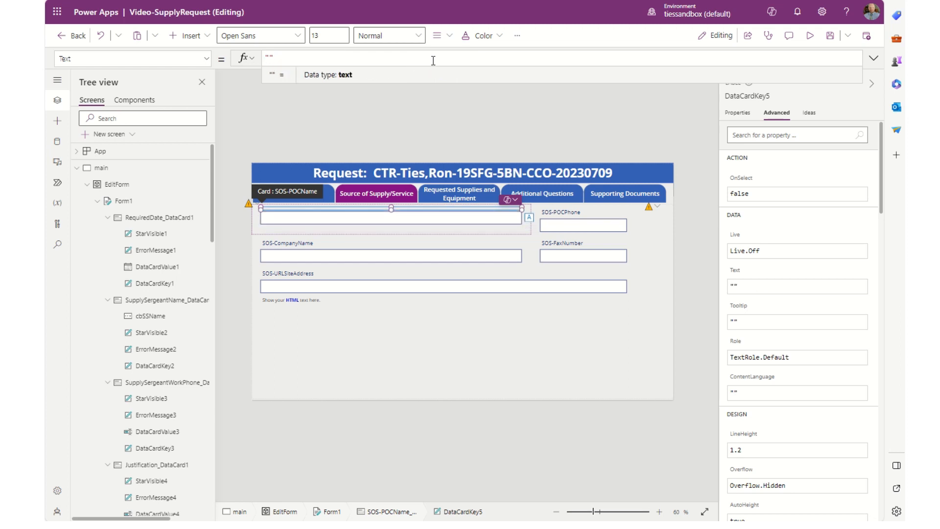
type("POC nam")
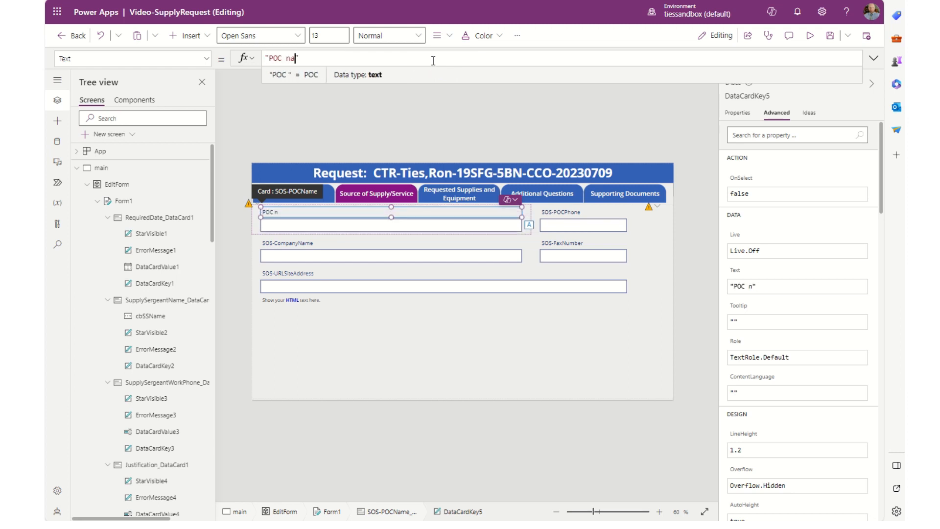
key("BackSpace")
key("BackSpace")
key("BackSpace")
type("Name")
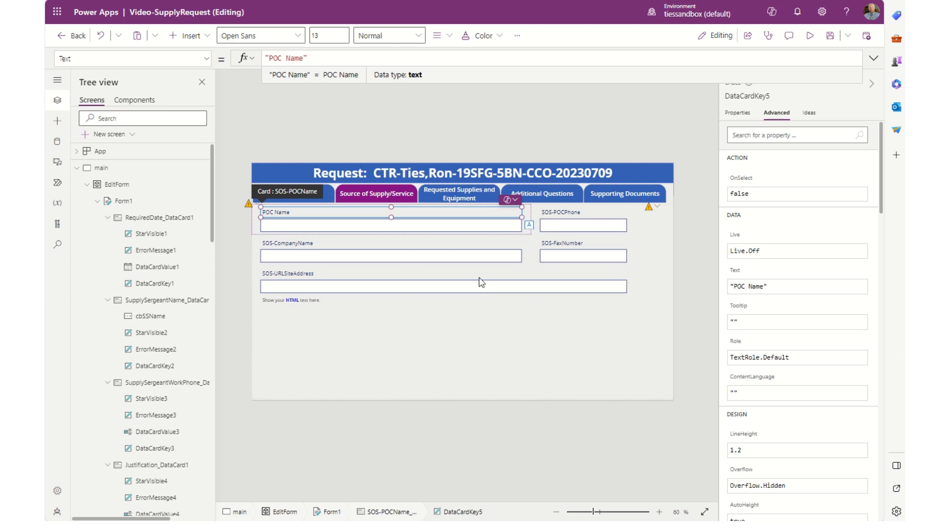
Relabel the SOS-POCPhone card as "POC Work Phone"
left_click(564, 215)
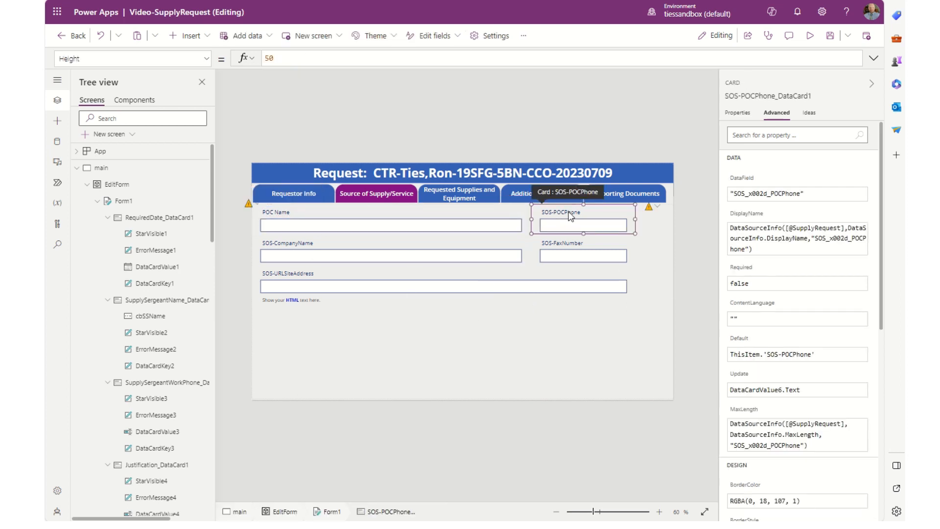
triple_click(371, 55)
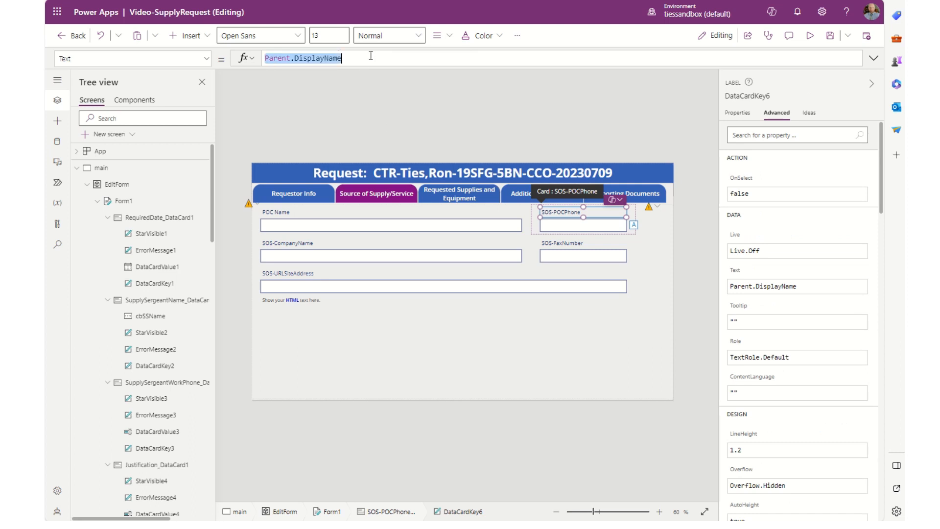
type("\"\"")
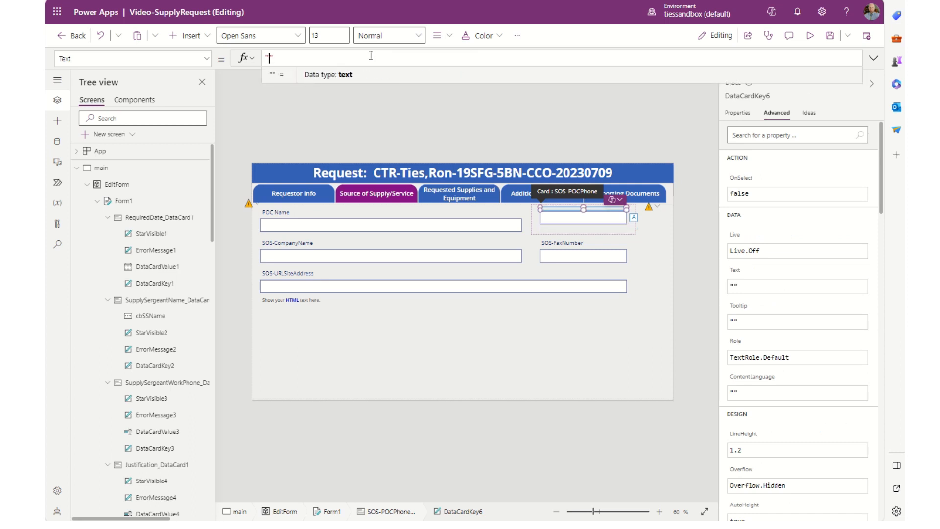
type("POc")
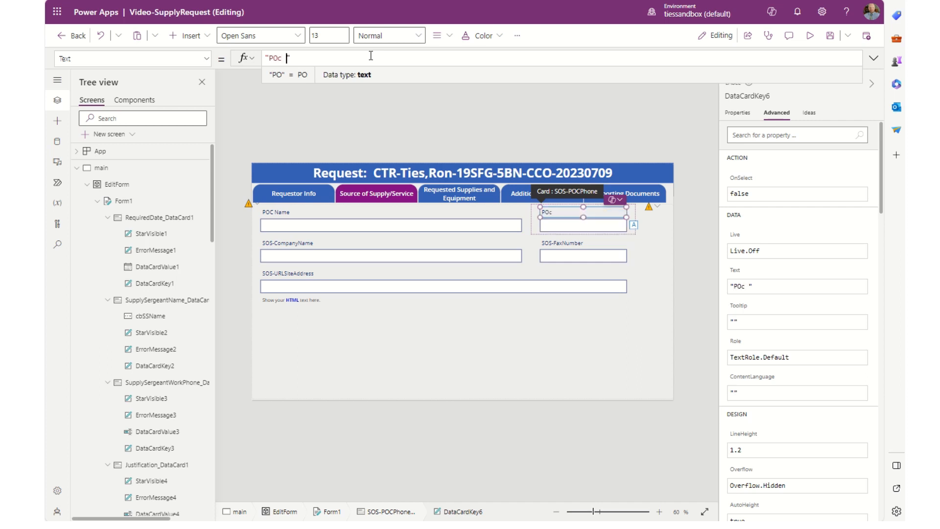
key("BackSpace")
key("BackSpace")
type("C Work Phone")
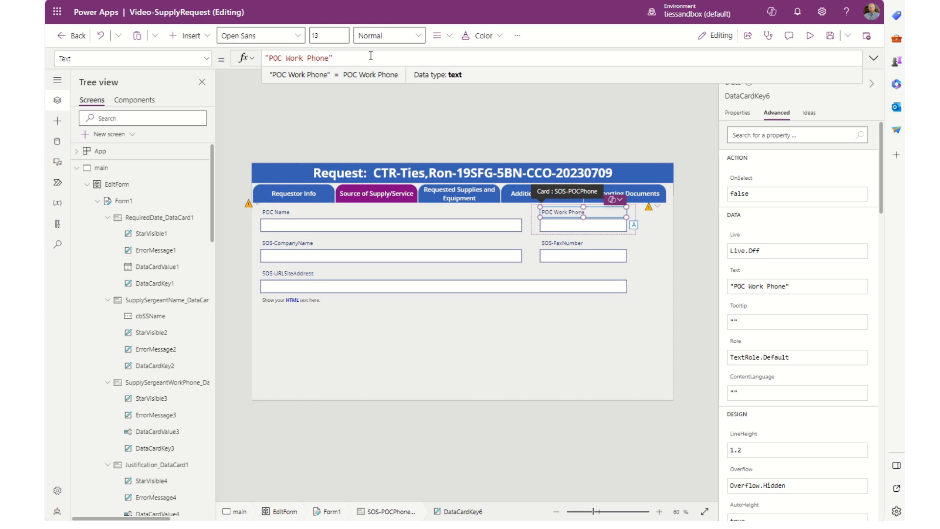
key("shift+Return")
key("BackSpace")
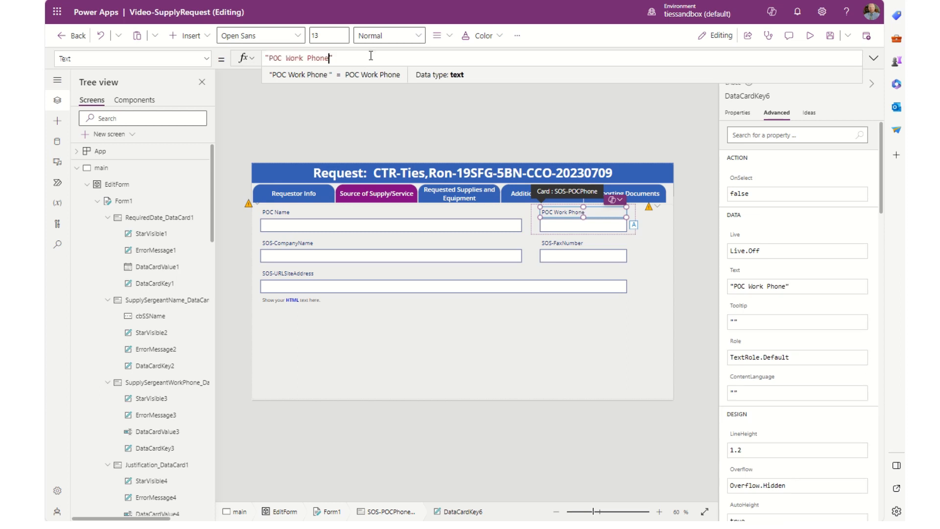
Relabel the SOS-CompanyName card as "Company Name"
left_click(301, 243)
left_click(296, 245)
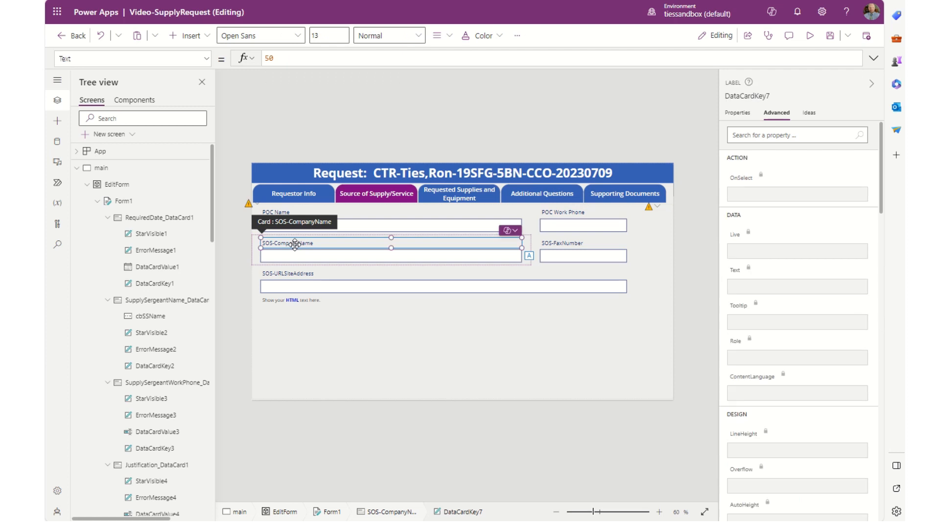
triple_click(357, 60)
type("\"\"")
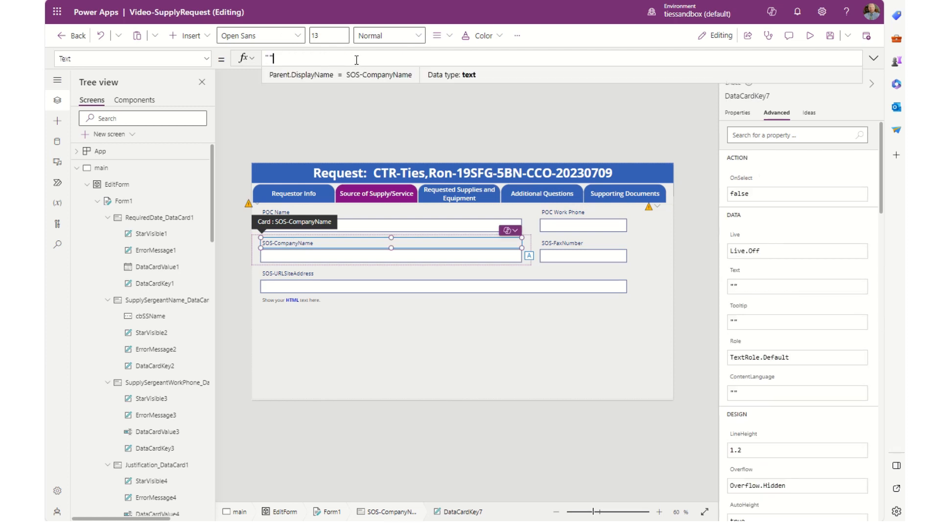
type("c")
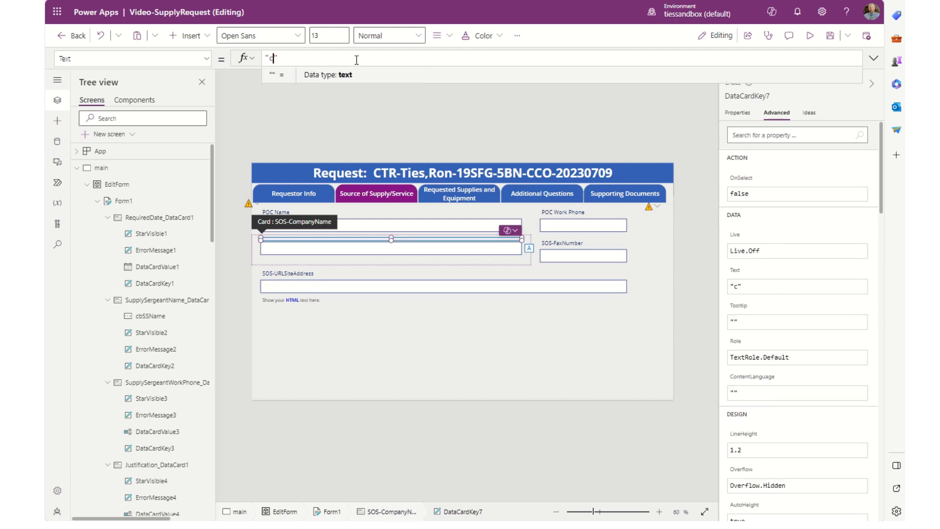
type("ompany")
key("BackSpace")
key("BackSpace")
key("BackSpace")
key("BackSpace")
key("BackSpace")
key("BackSpace")
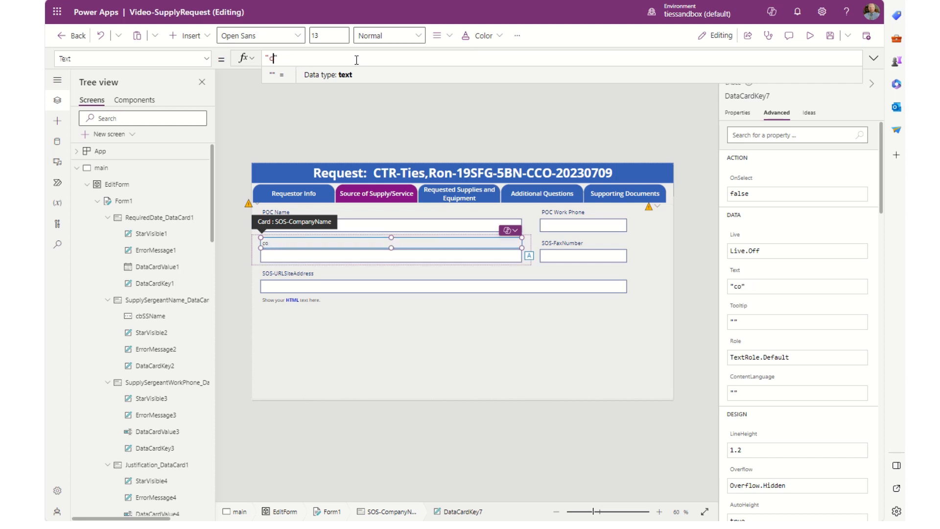
key("BackSpace")
type("Comp")
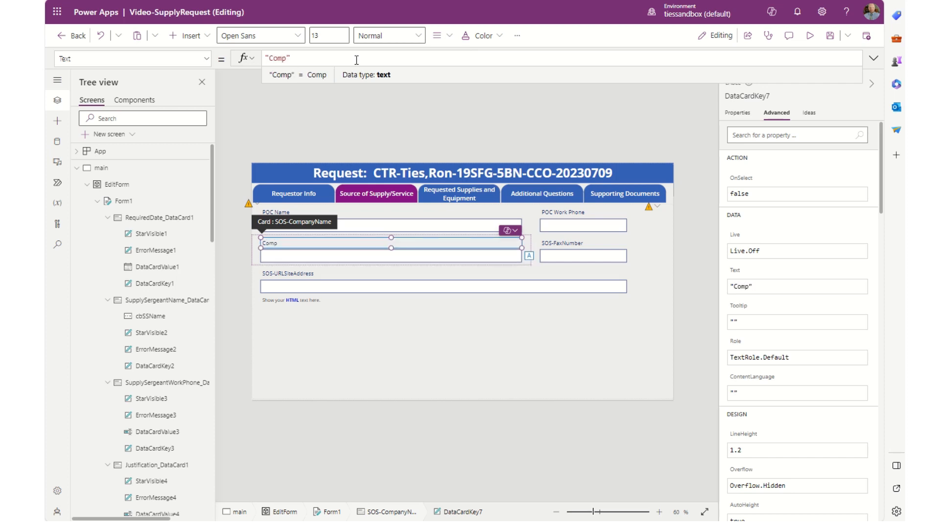
type("any Name")
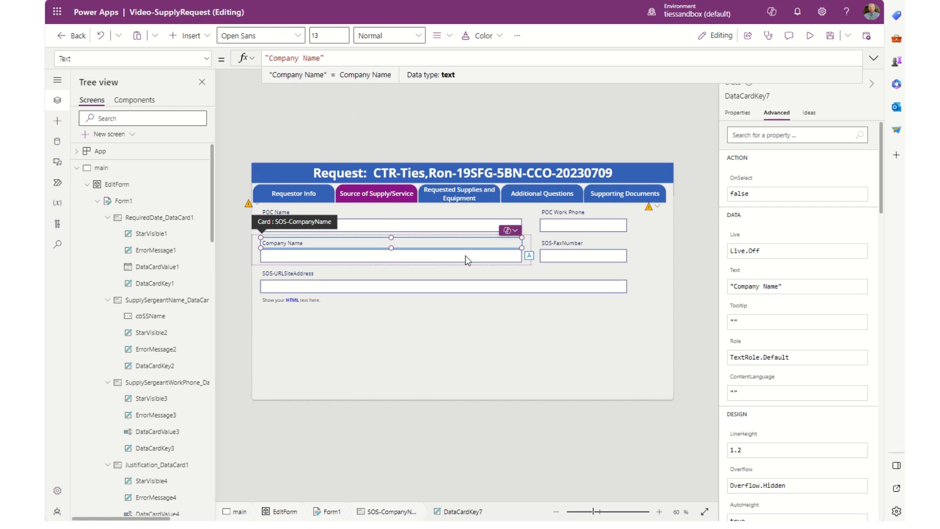
Relabel the SOS-FaxNumber card as "Fax Number"
left_click(554, 240)
left_click(554, 240)
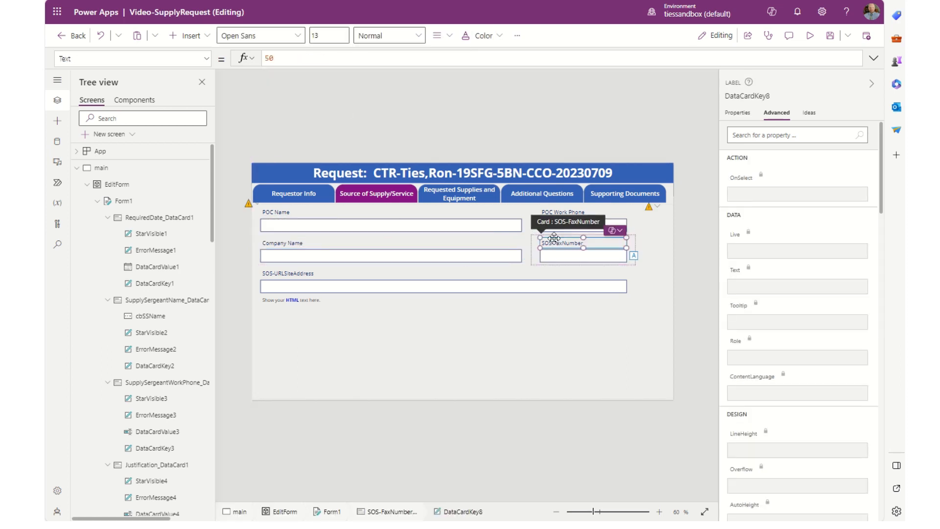
triple_click(363, 58)
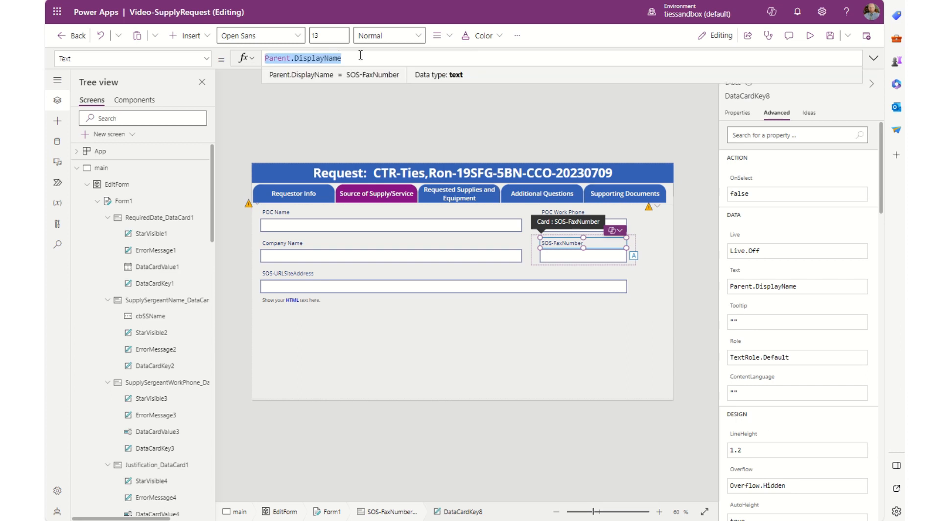
type("\"\"")
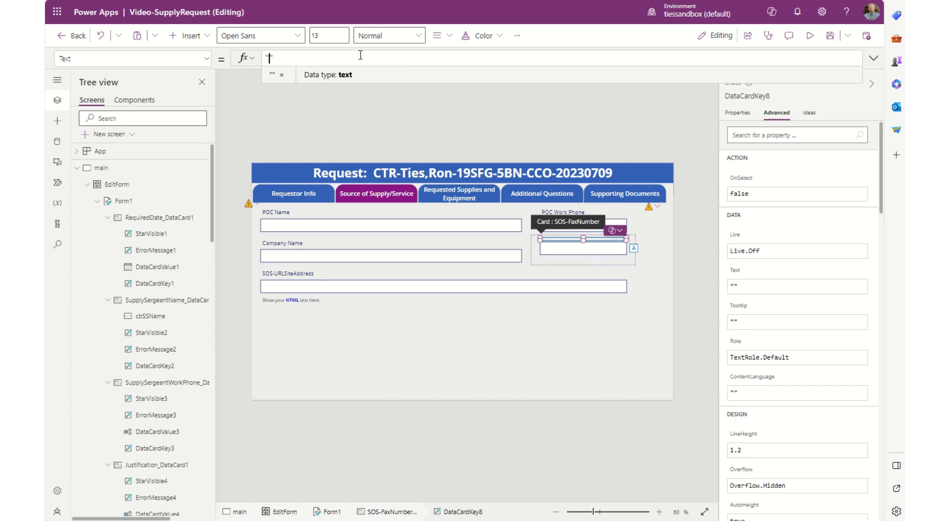
type("Fax Number")
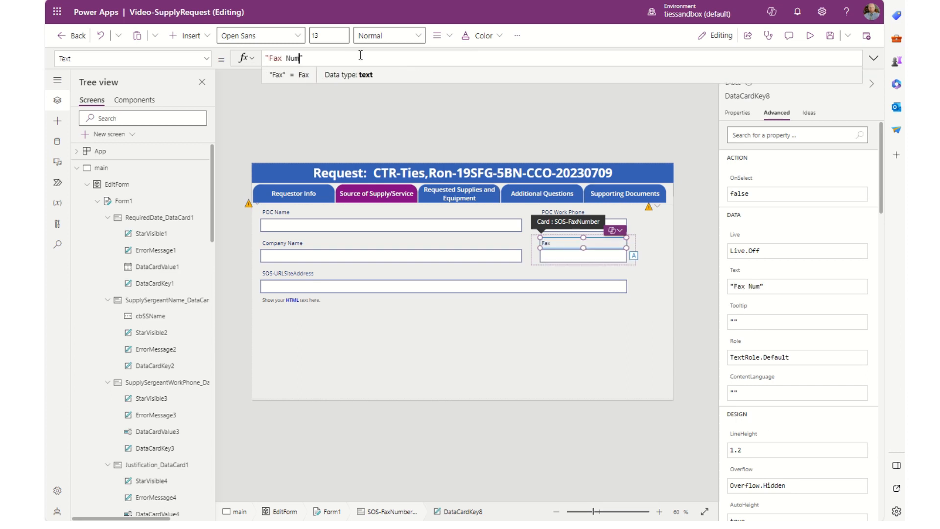
Relabel the SOS-URLSiteAddress card as "Company Site Address (URL)"
left_click(289, 274)
left_click(302, 275)
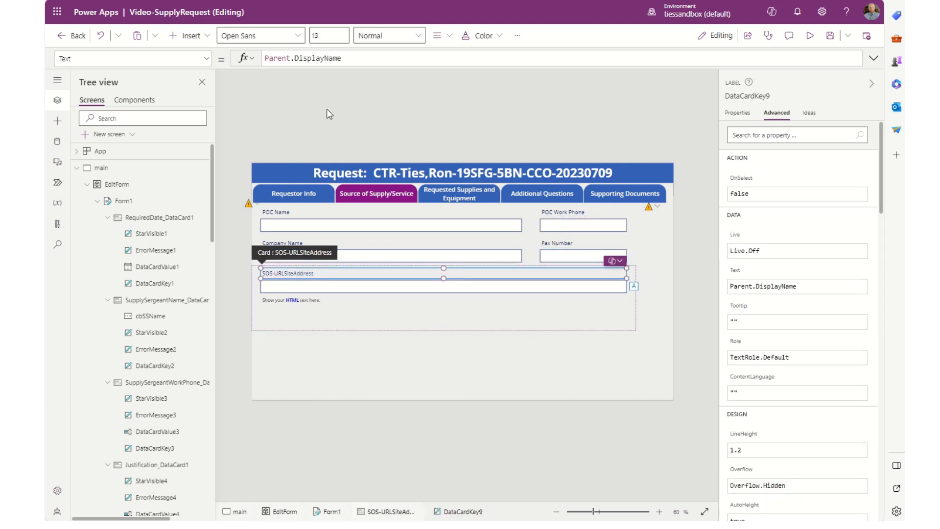
triple_click(360, 59)
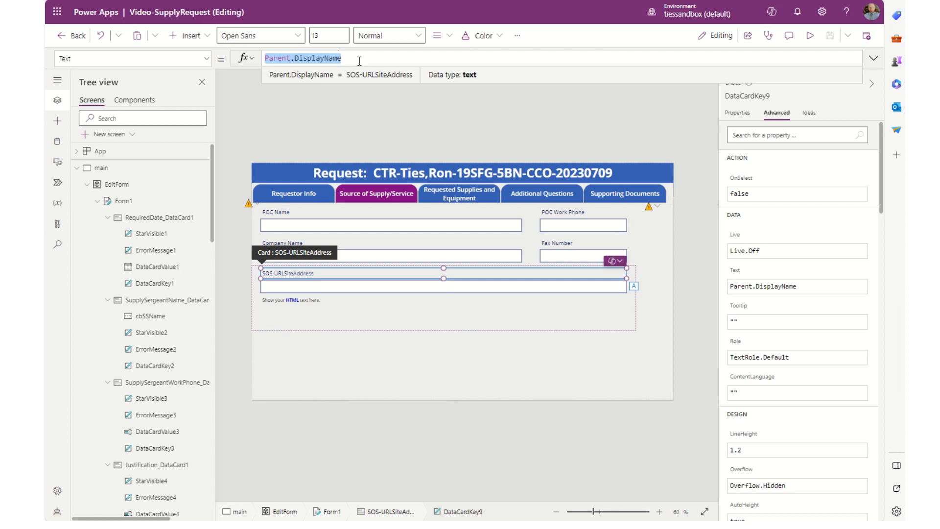
type("\"")
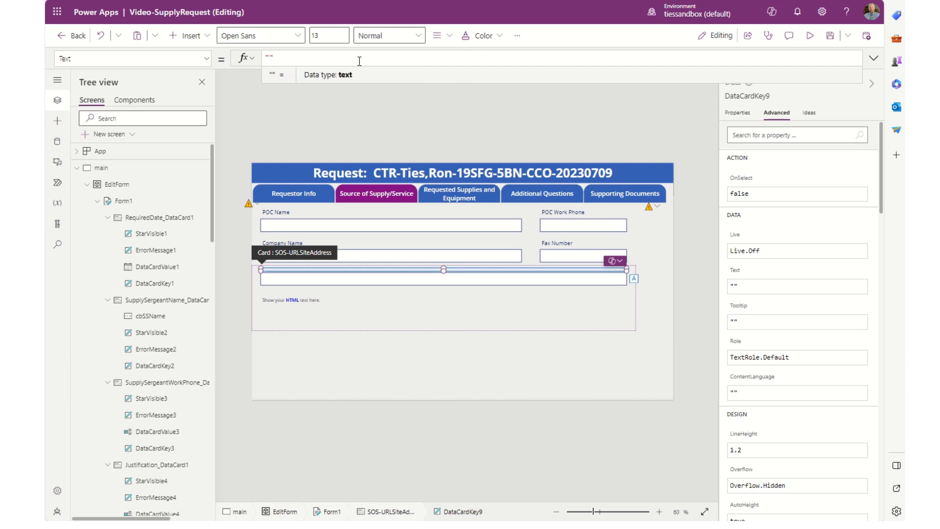
type("comp")
key("BackSpace")
key("BackSpace")
key("BackSpace")
key("BackSpace")
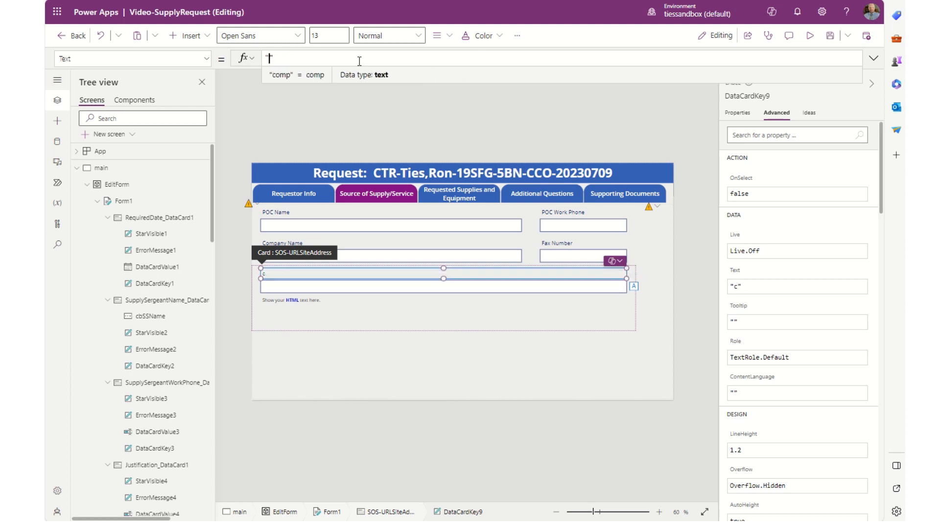
type("Comp")
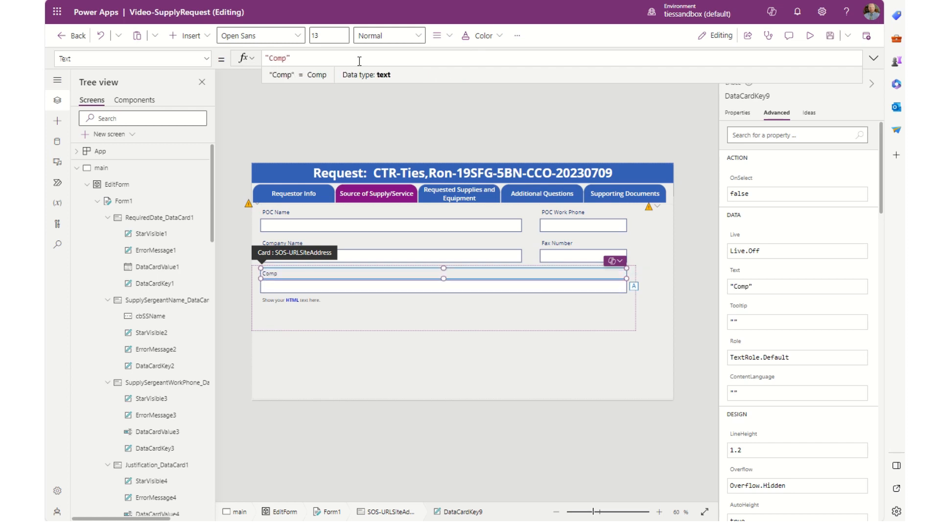
type("any Site Address ")
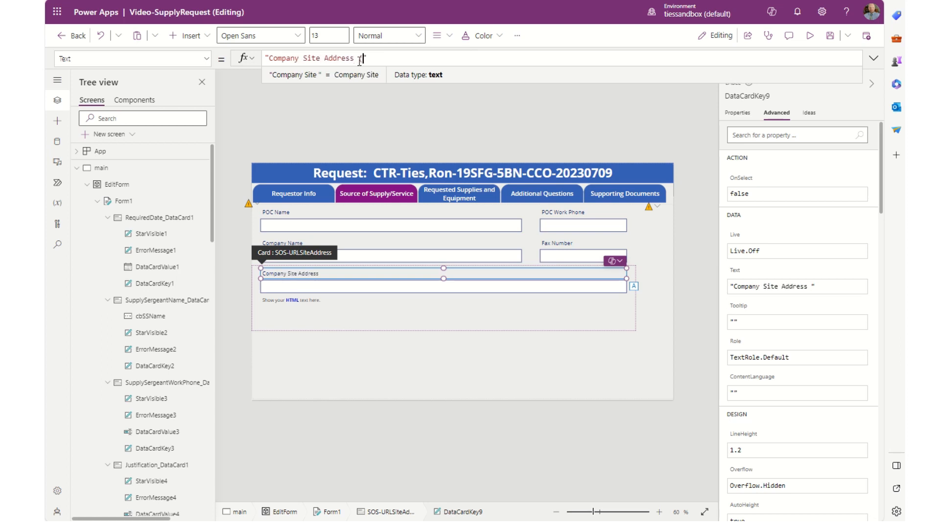
type("(UR")
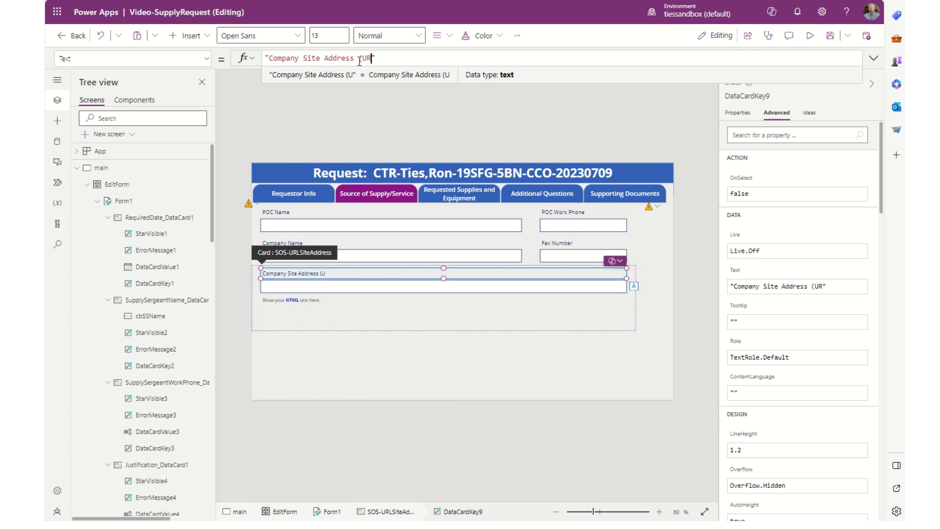
type("L)")
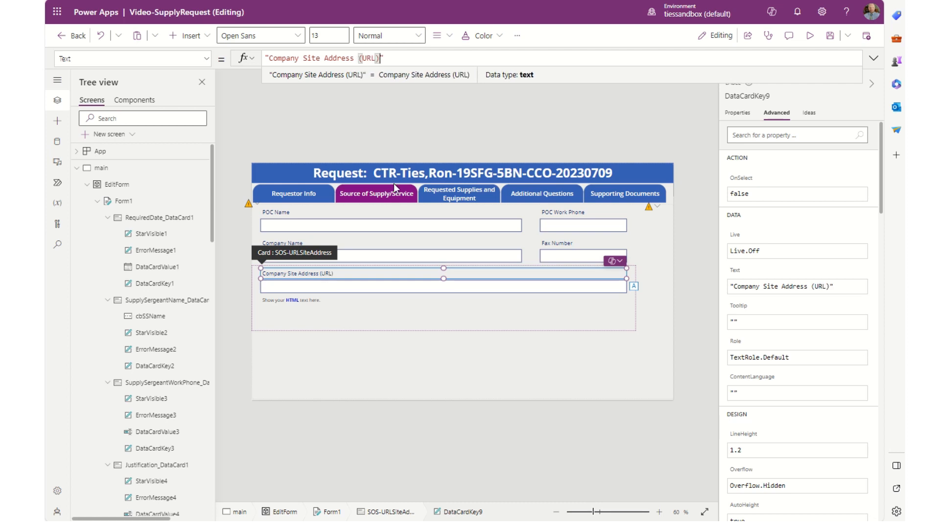
left_click(512, 350)
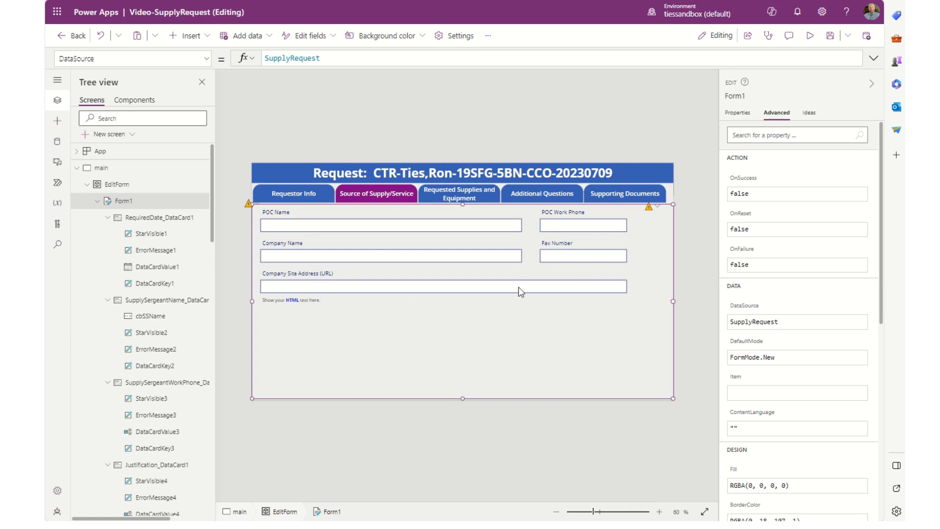
Clear the sample HtmlText formula from the HTML label in the Company Site Address (URL) card
left_click(287, 304)
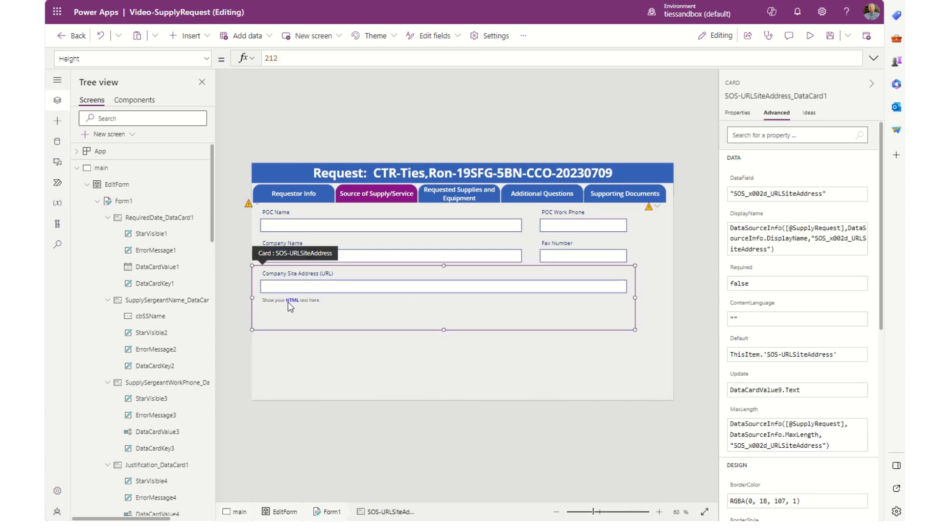
left_click(289, 303)
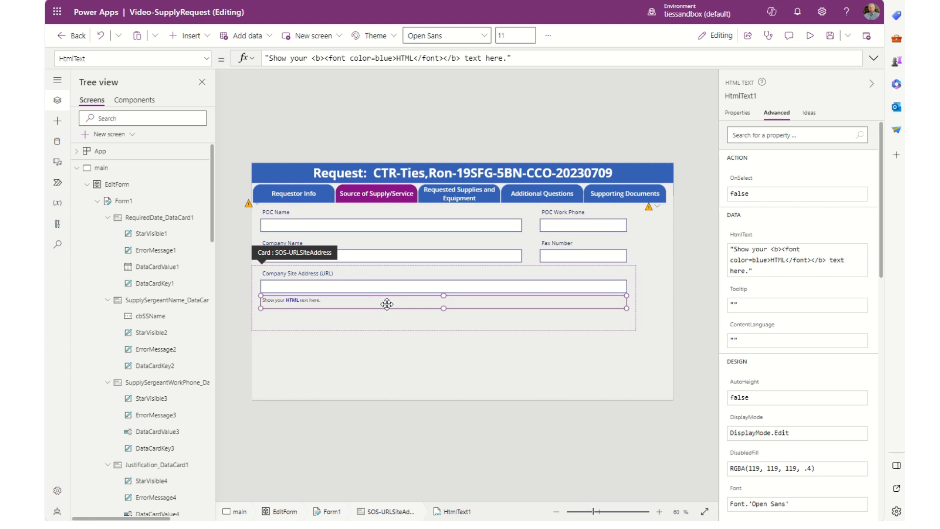
triple_click(521, 58)
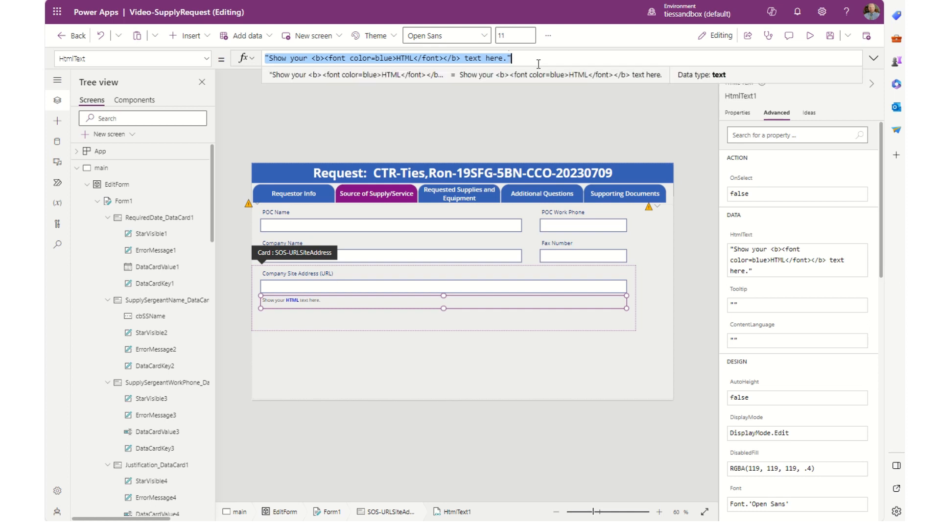
key("BackSpace")
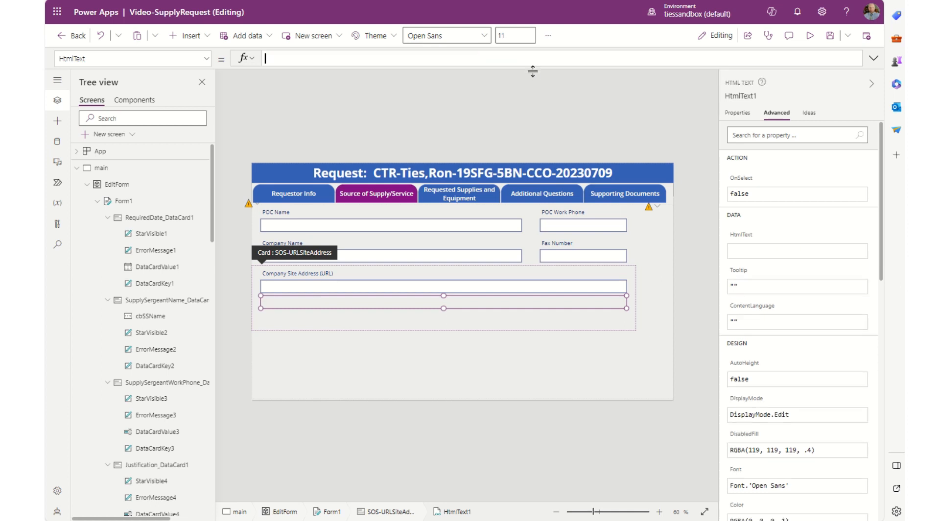
Set the HTML label's HtmlText to "<a href='"&varCoURL&"'>"&varCoURL&"</a>"
left_click_drag(533, 72, 531, 107)
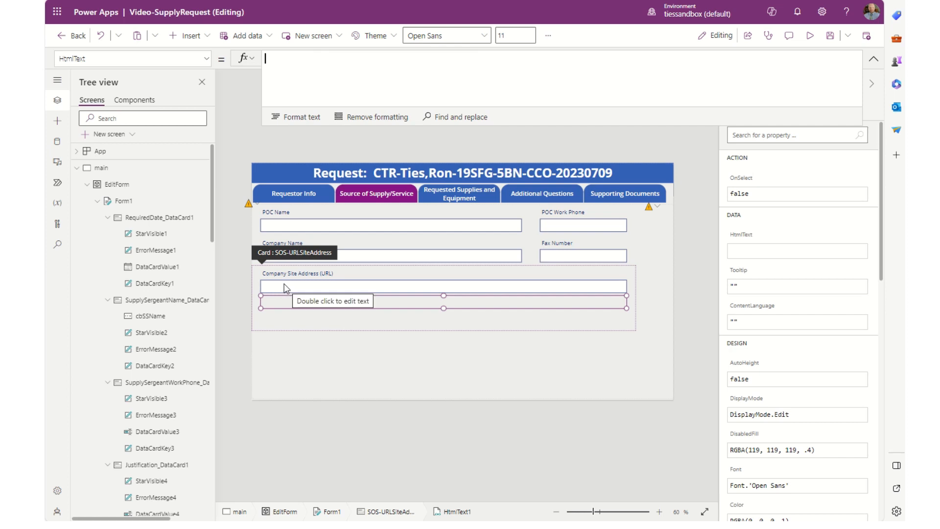
type("\"")
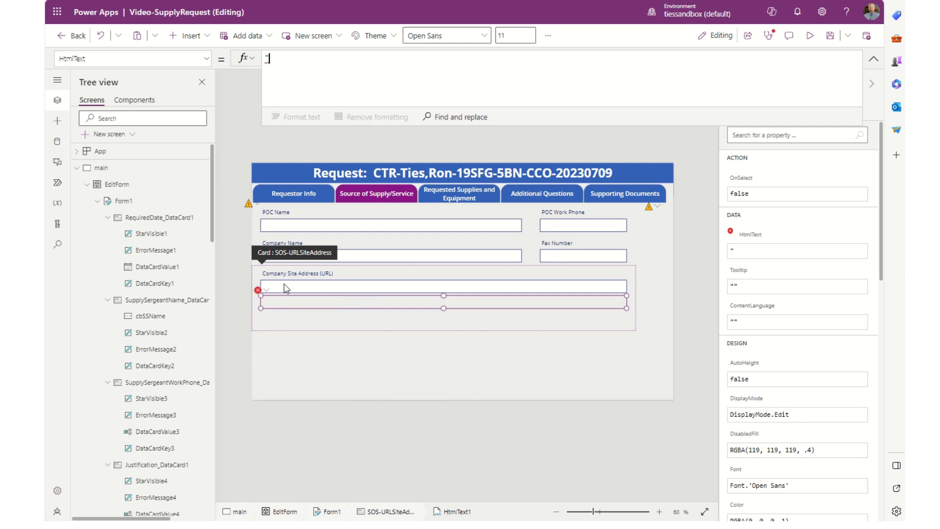
type("<a")
type("h")
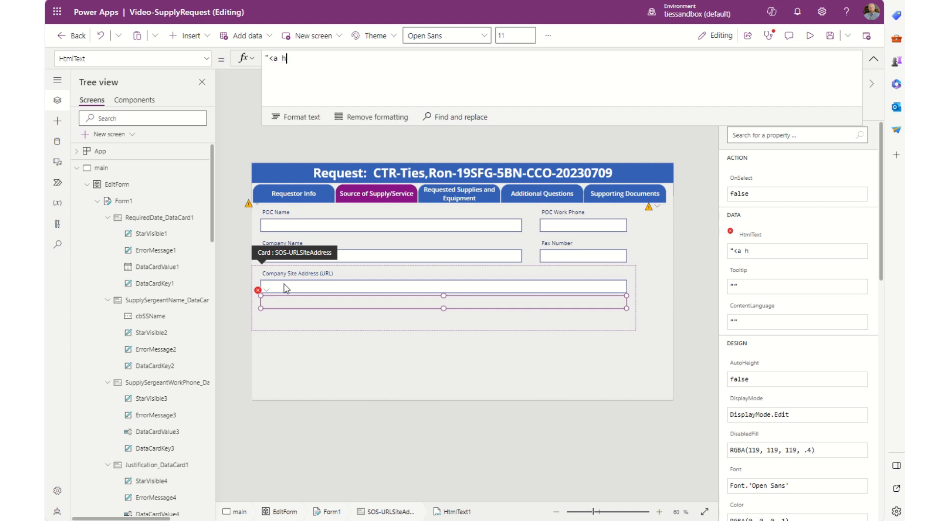
type("ref='")
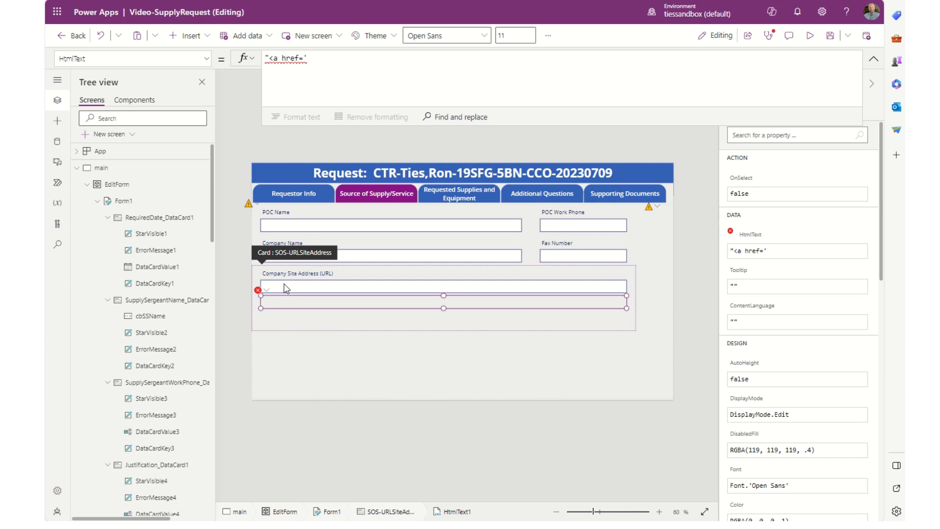
type("\"")
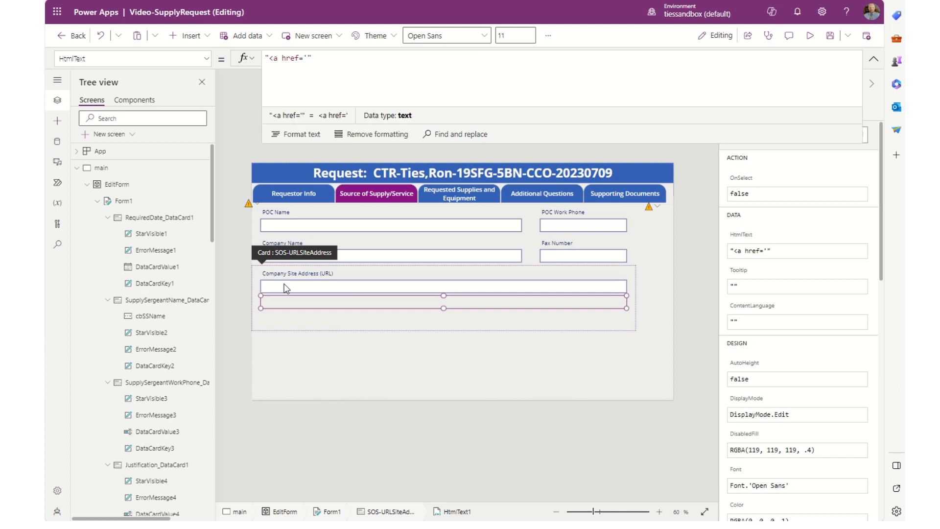
type("&")
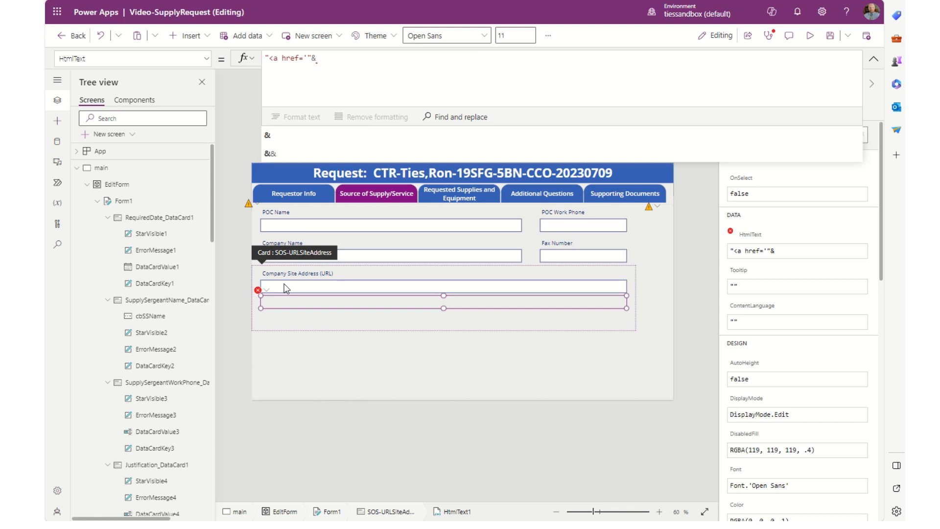
type("var")
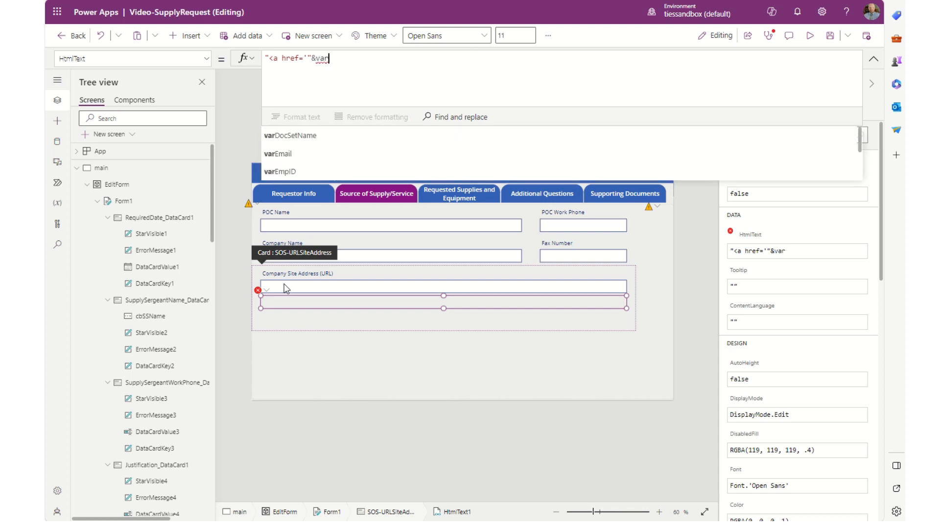
type("Co")
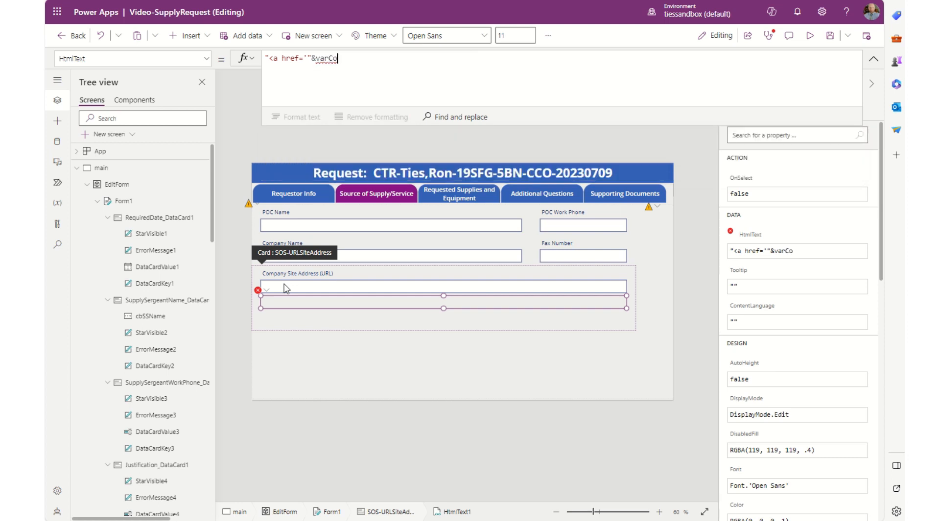
type("URL&")
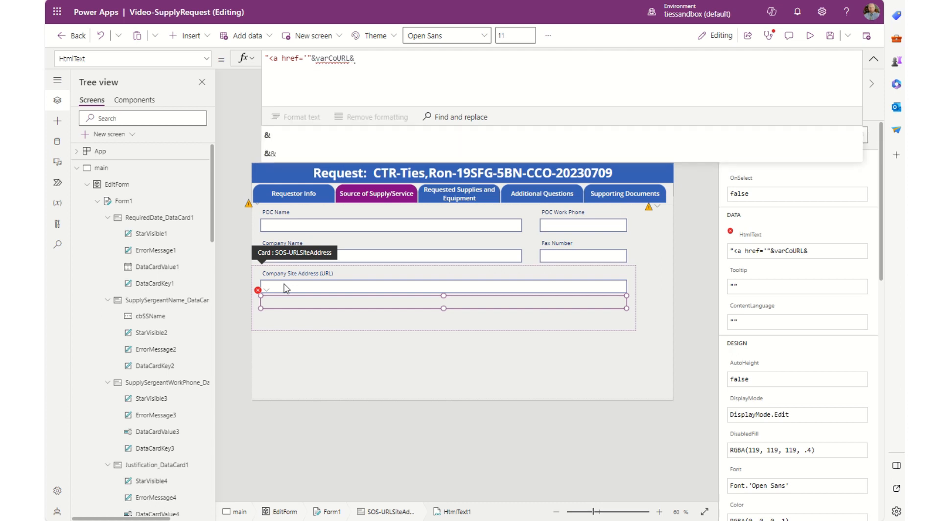
type("\"'")
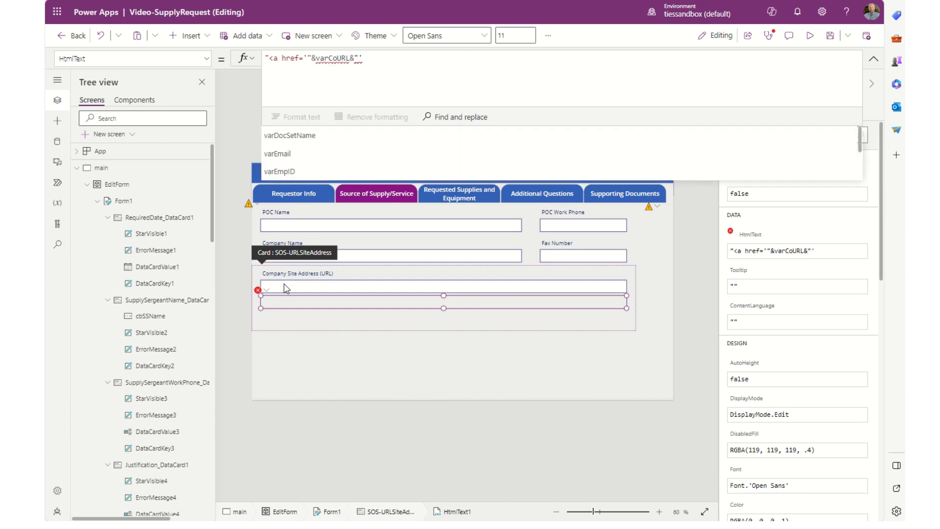
type("<")
key("BackSpace")
type(">\"")
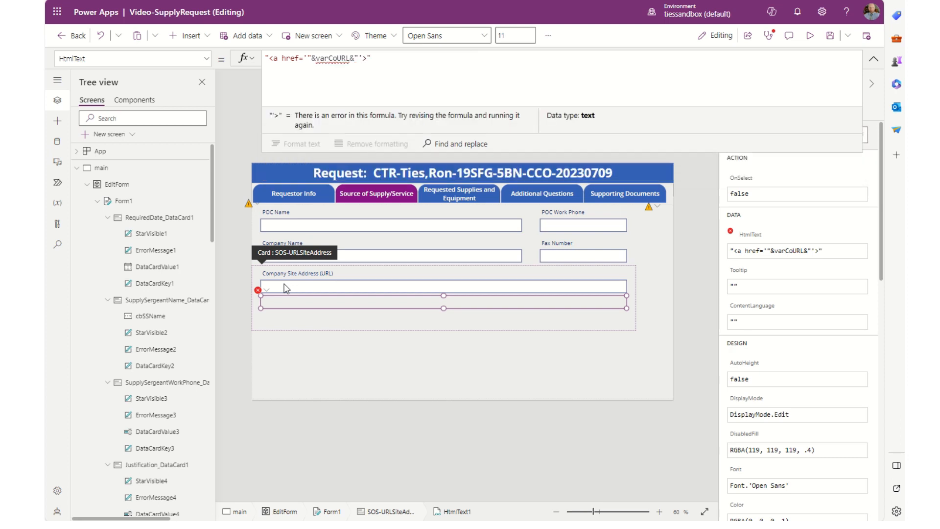
type("&")
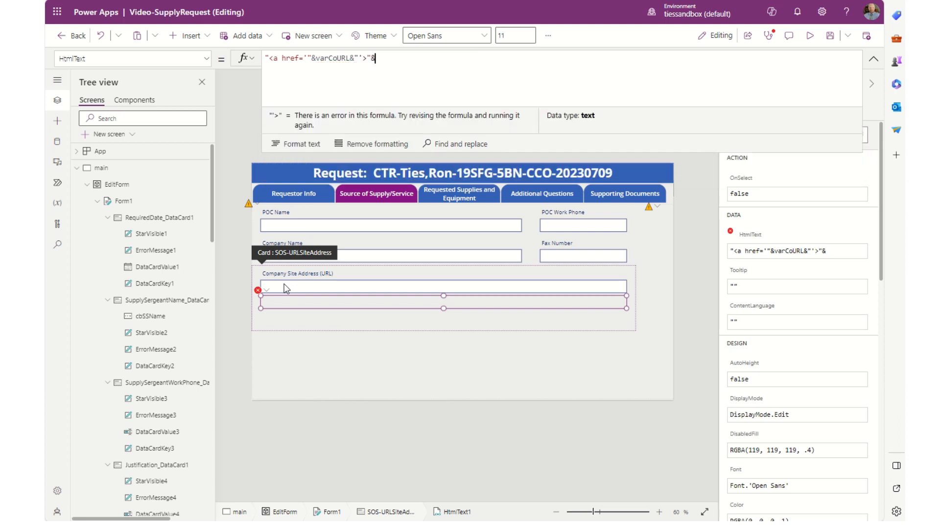
type("varCo")
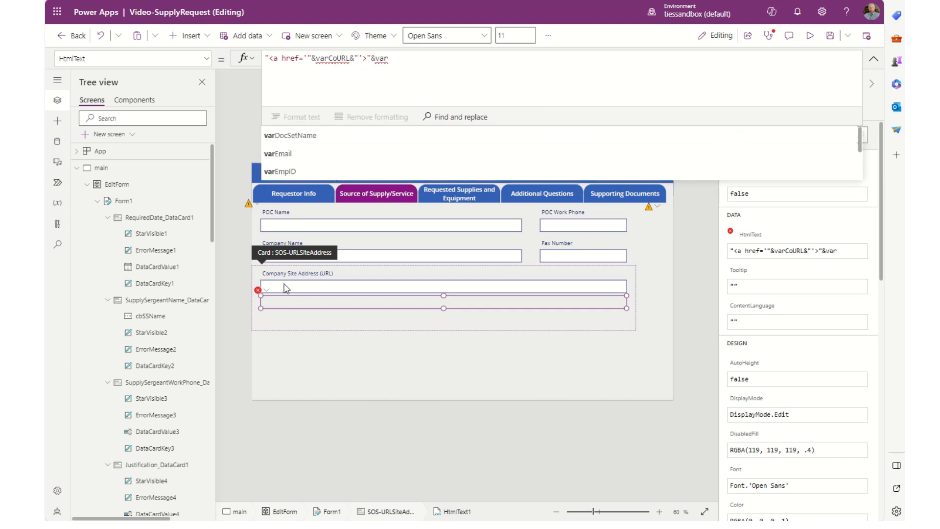
type("URL")
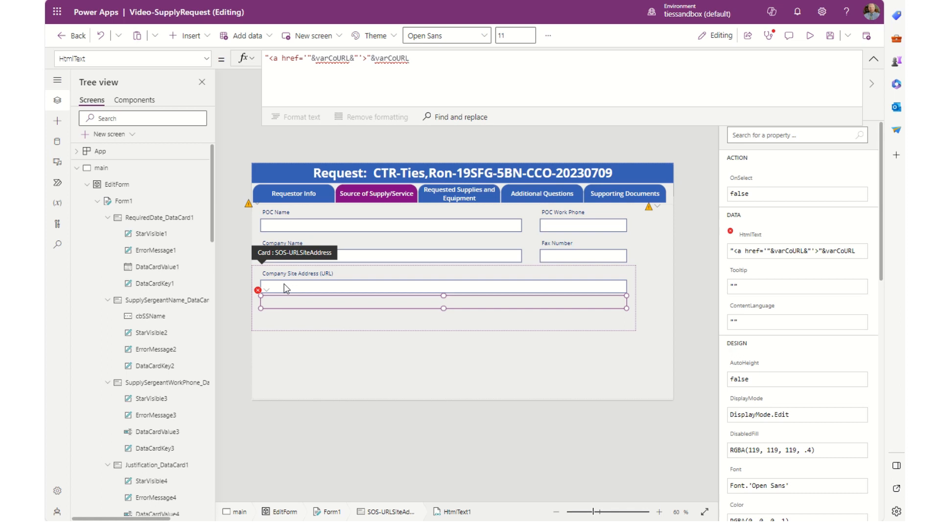
type("&")
type("</")
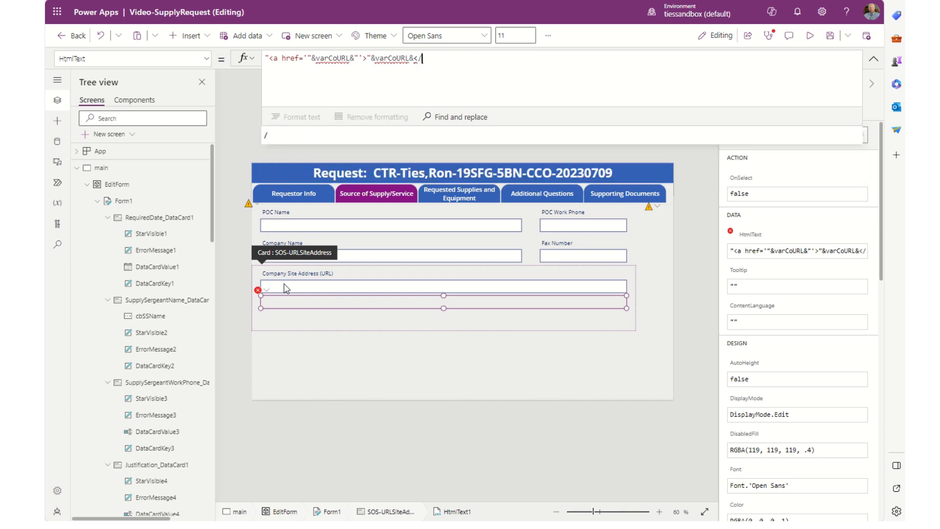
key("BackSpace")
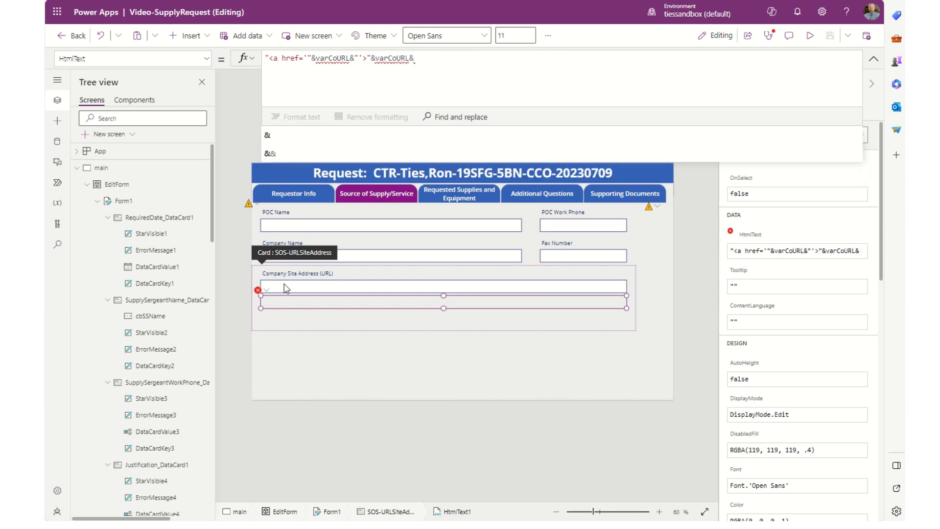
type("\"<'")
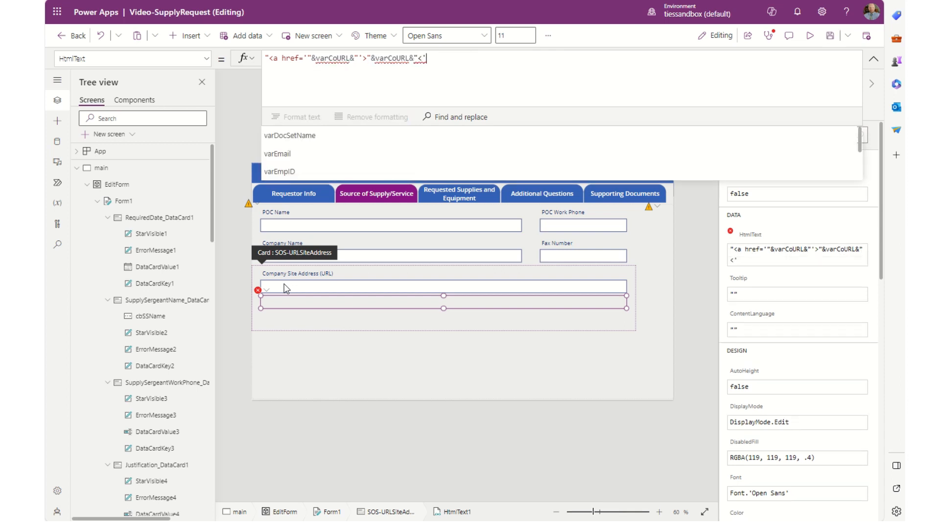
key("BackSpace")
type("/a>\"")
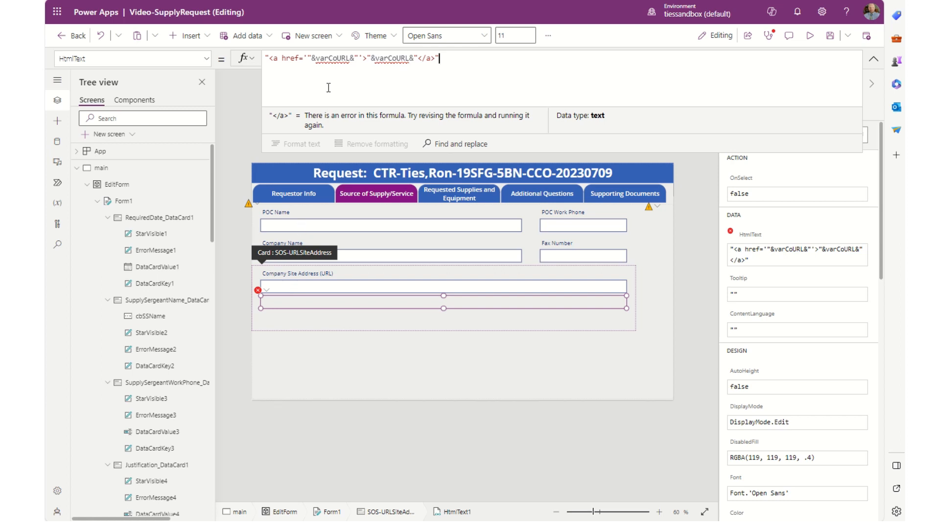
double_click(335, 58)
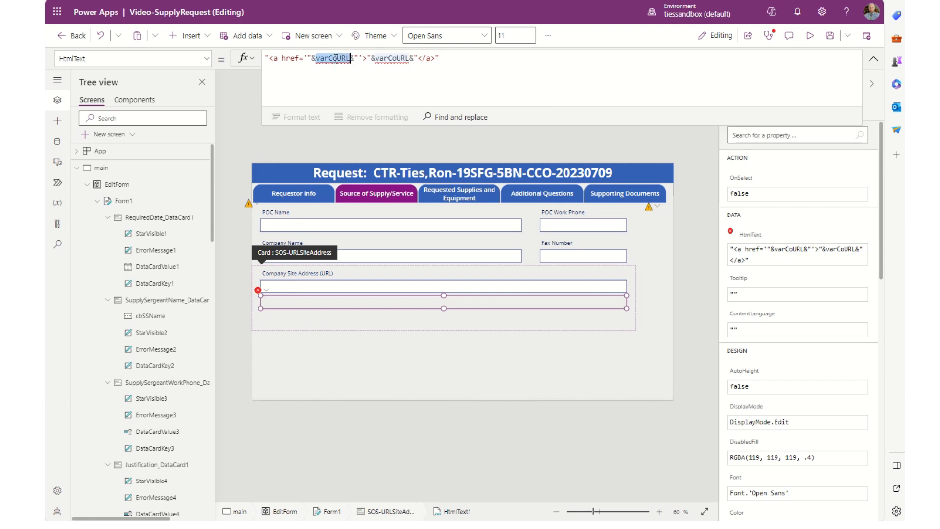
left_click(364, 288)
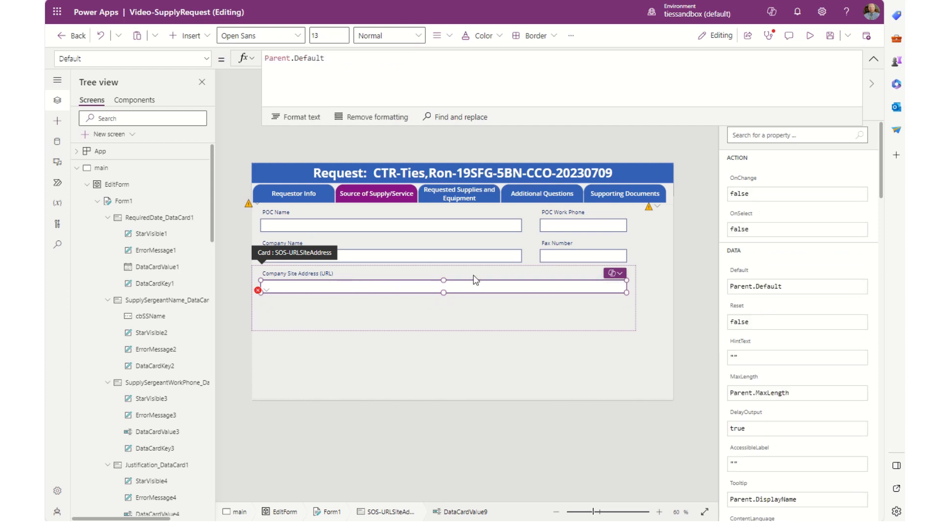
Replace the URL input's OnChange value false with Set(varCoURL,Self.Text);
left_click(204, 59)
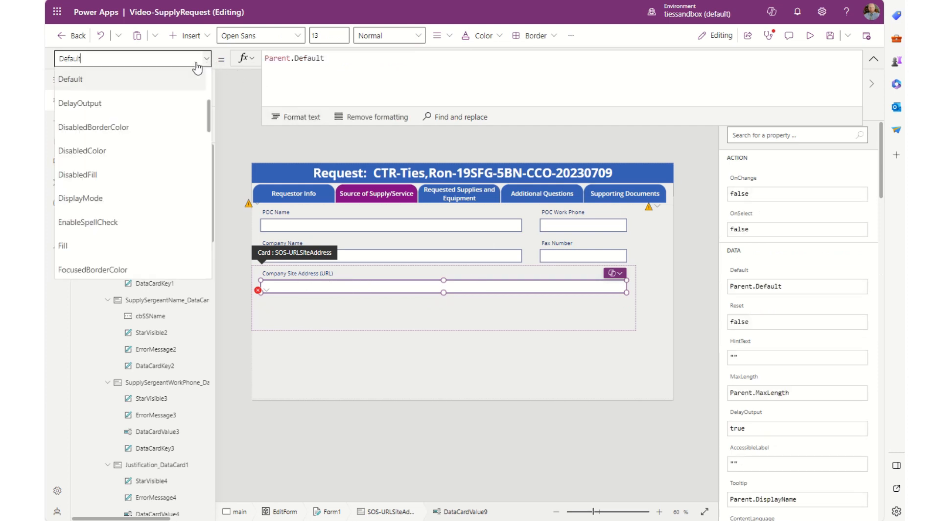
scroll(102, 188, "down", 6)
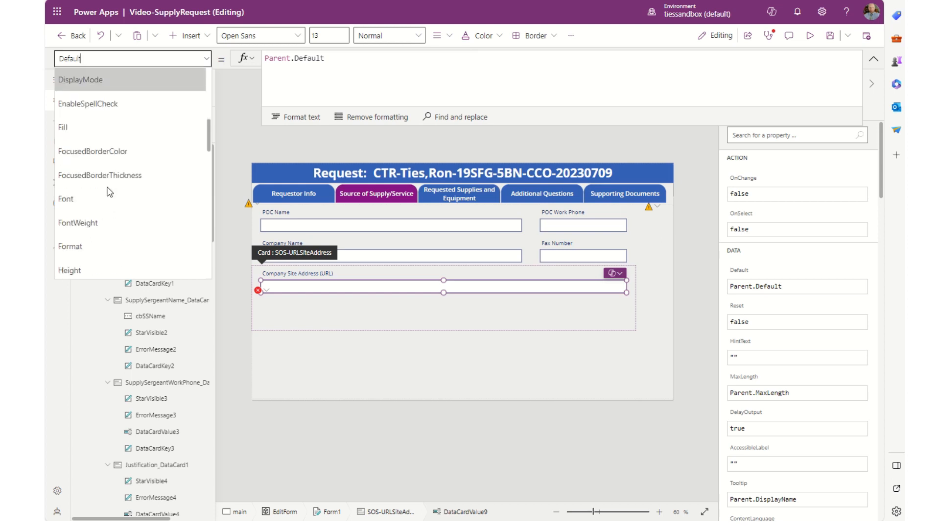
scroll(109, 192, "down", 3)
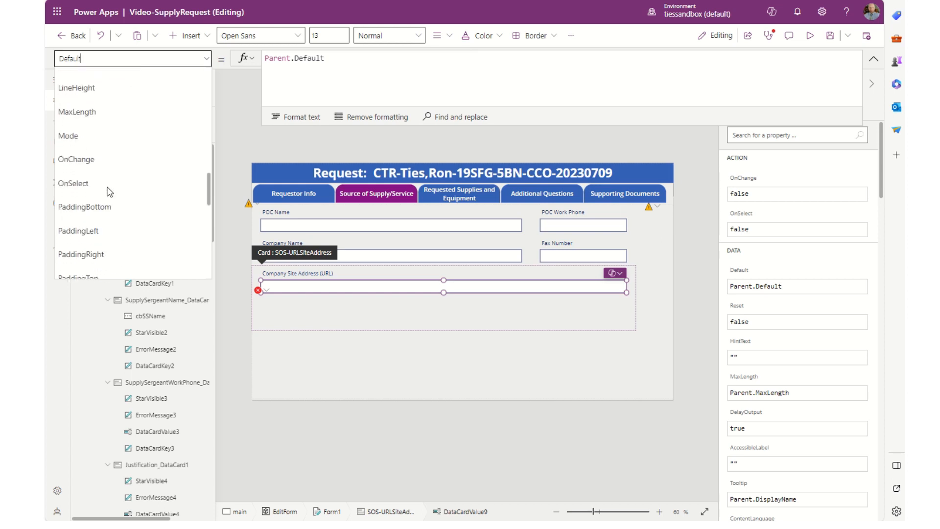
left_click(89, 159)
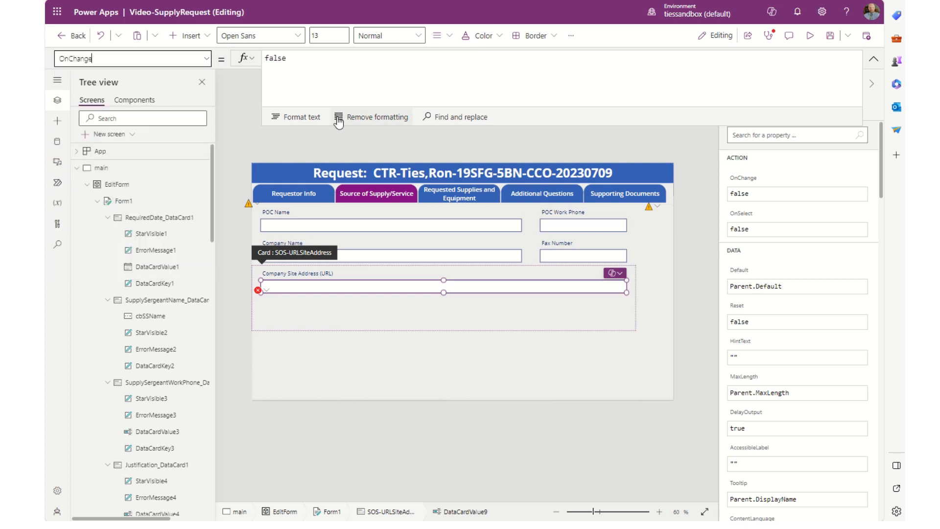
double_click(313, 58)
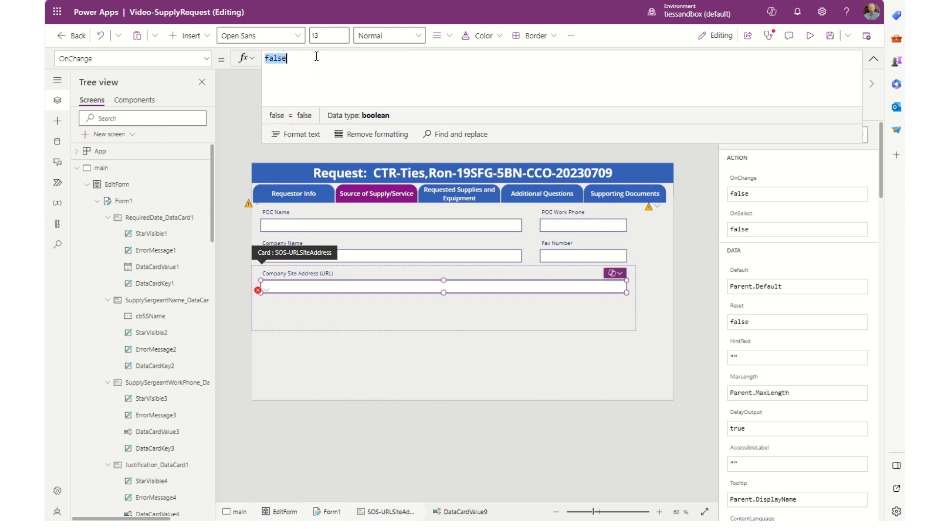
type("Set(varCoURL")
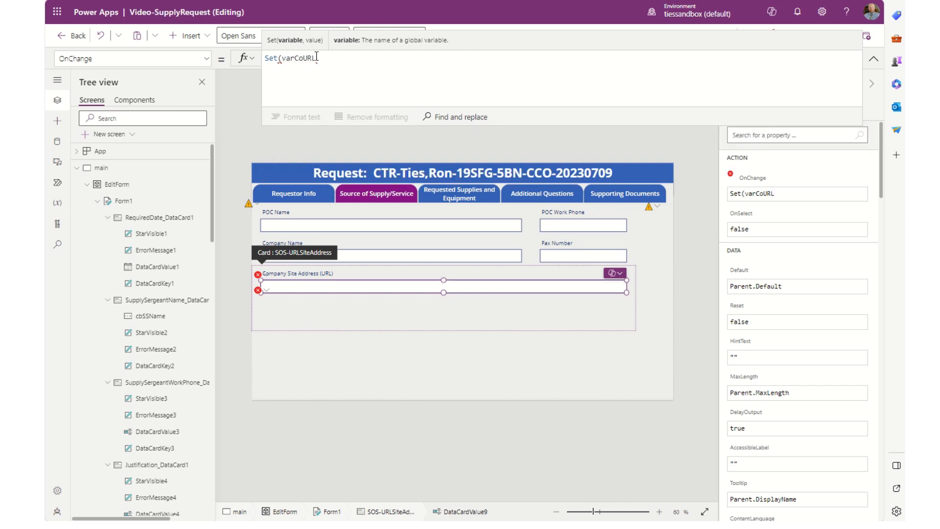
type(",Self.t")
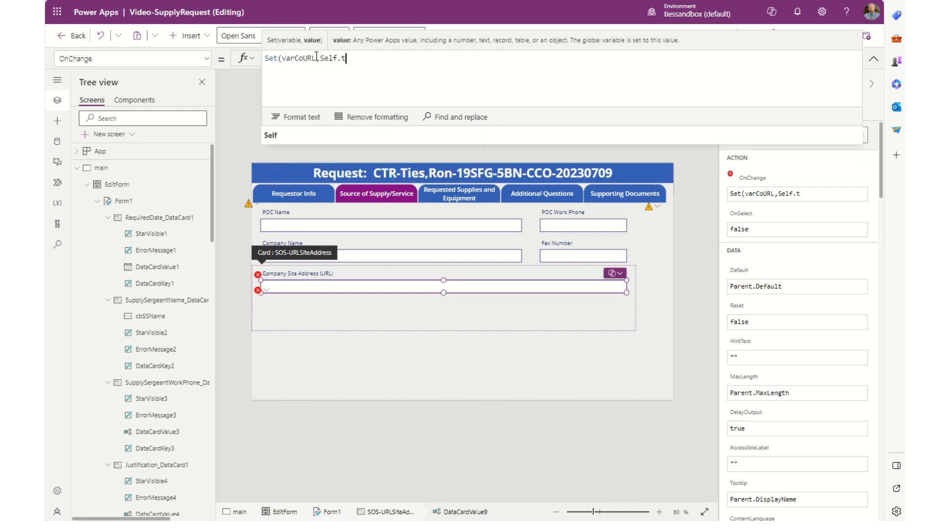
type("ext")
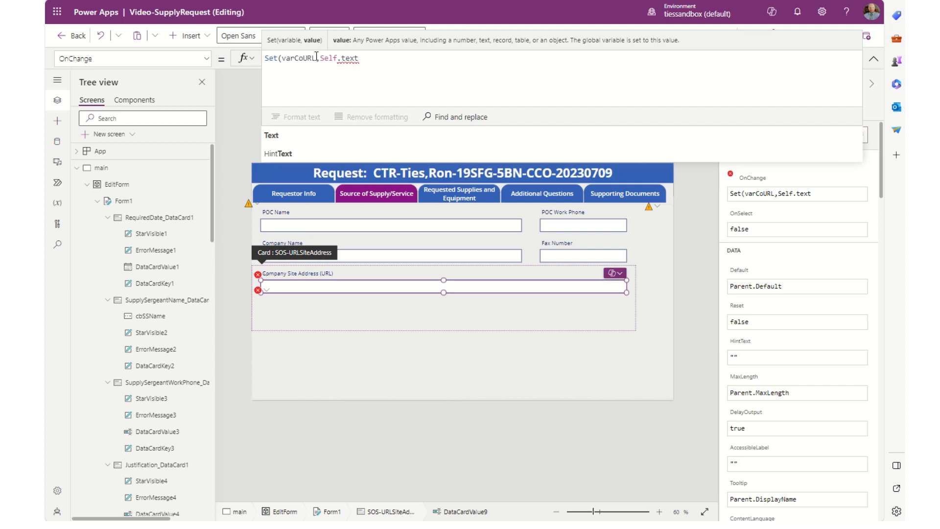
type(");")
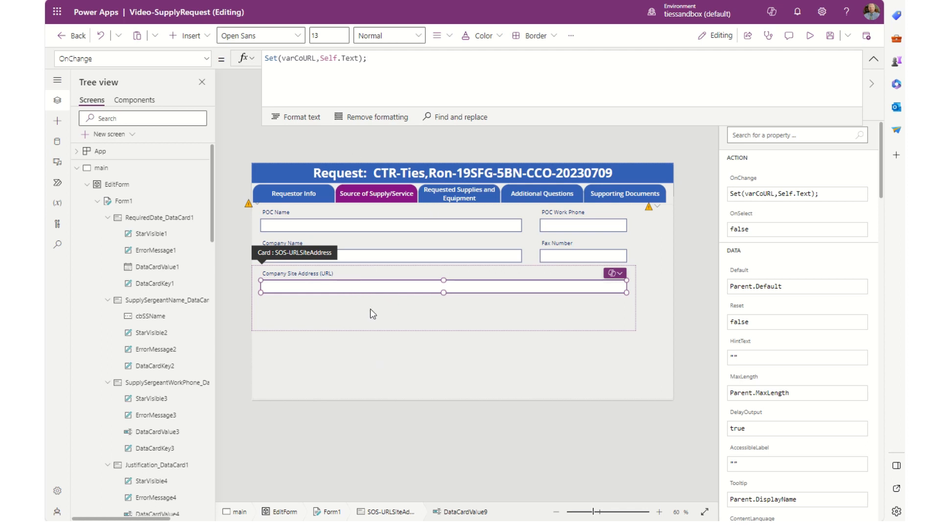
key("F5")
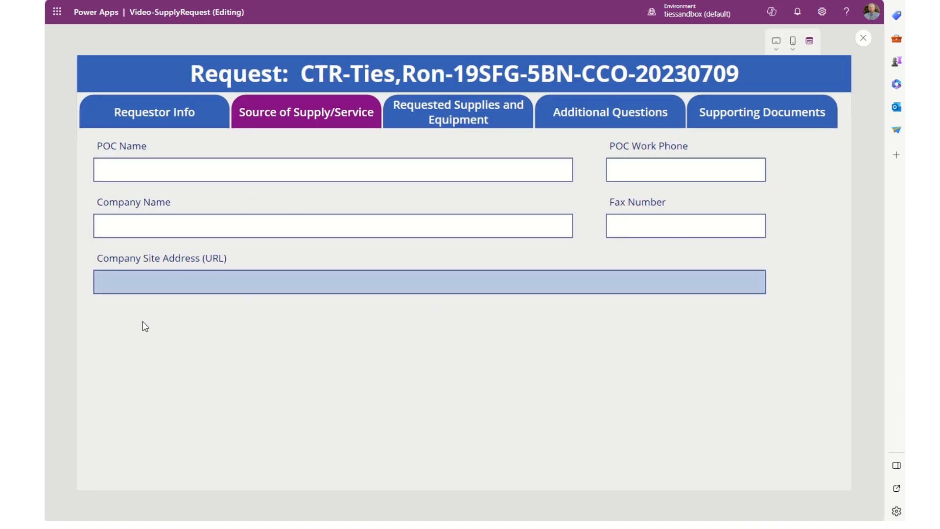
left_click(204, 281)
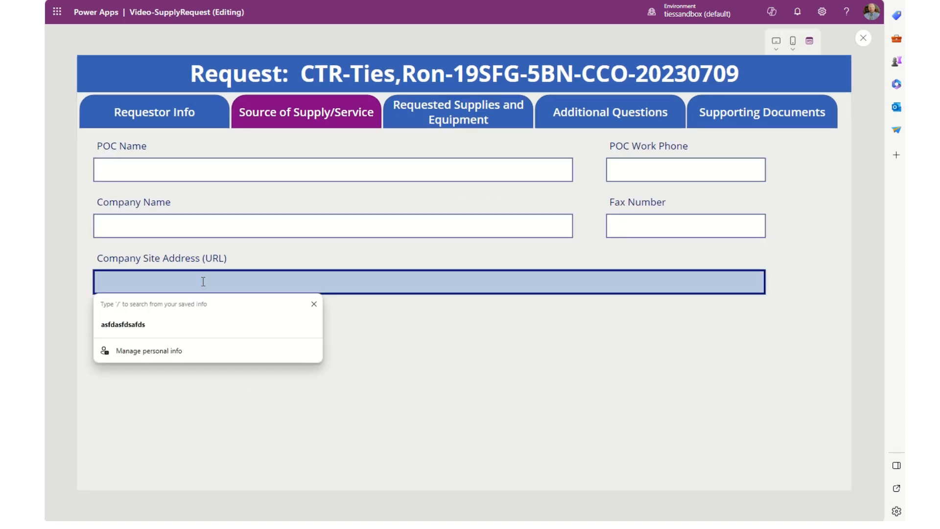
type("http")
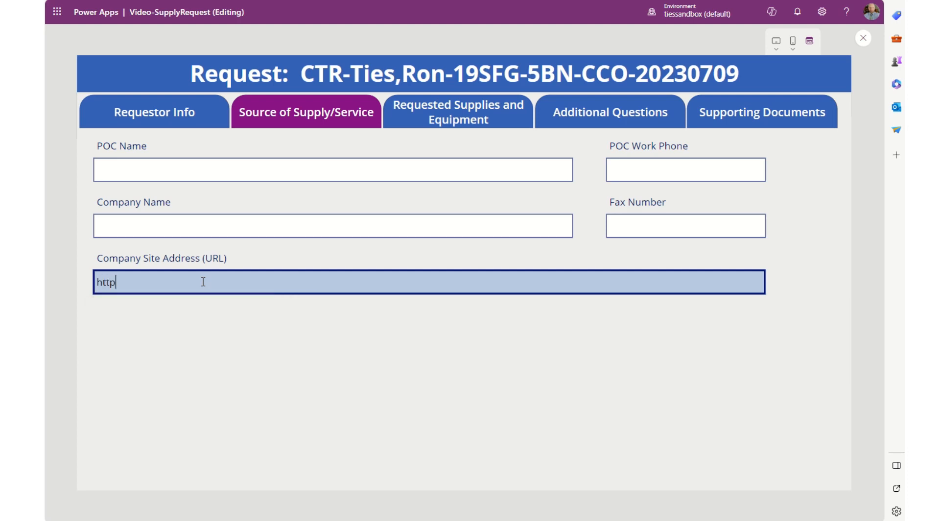
type("s://soc.mil")
left_click(362, 221)
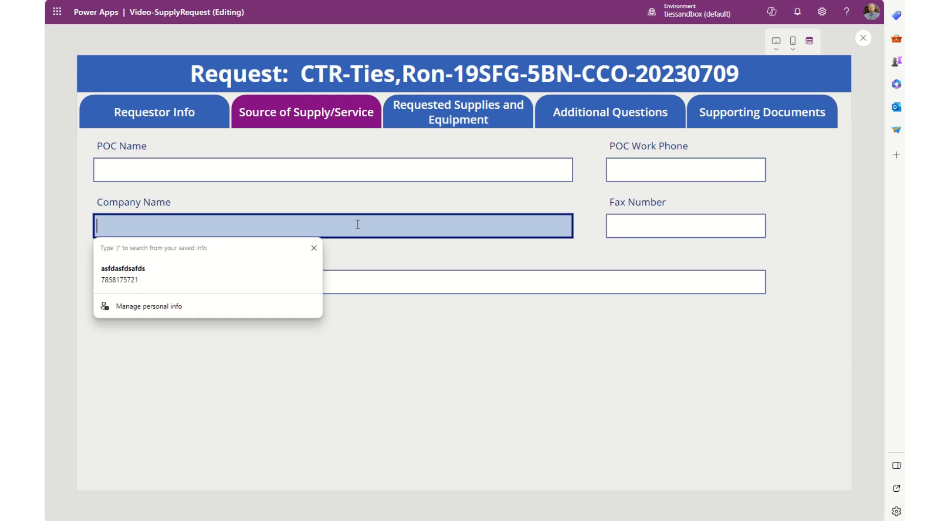
left_click(465, 272)
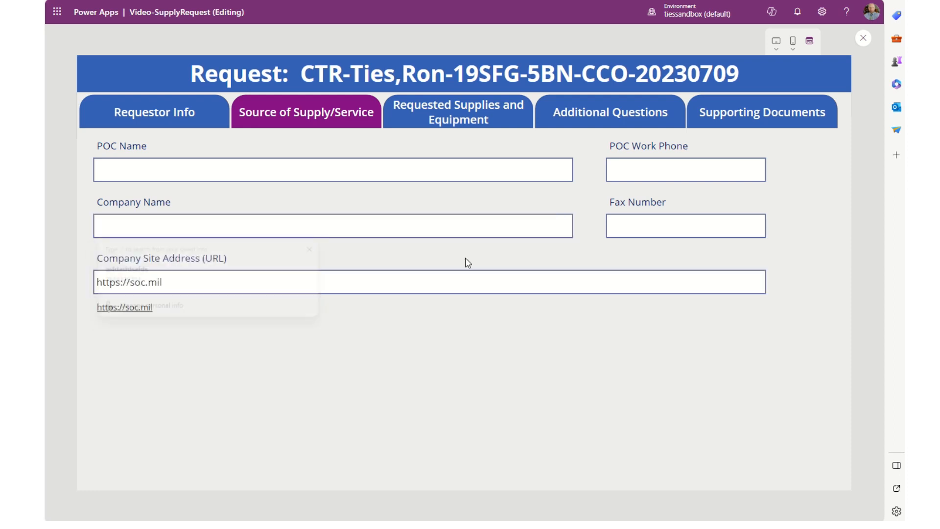
left_click(138, 310)
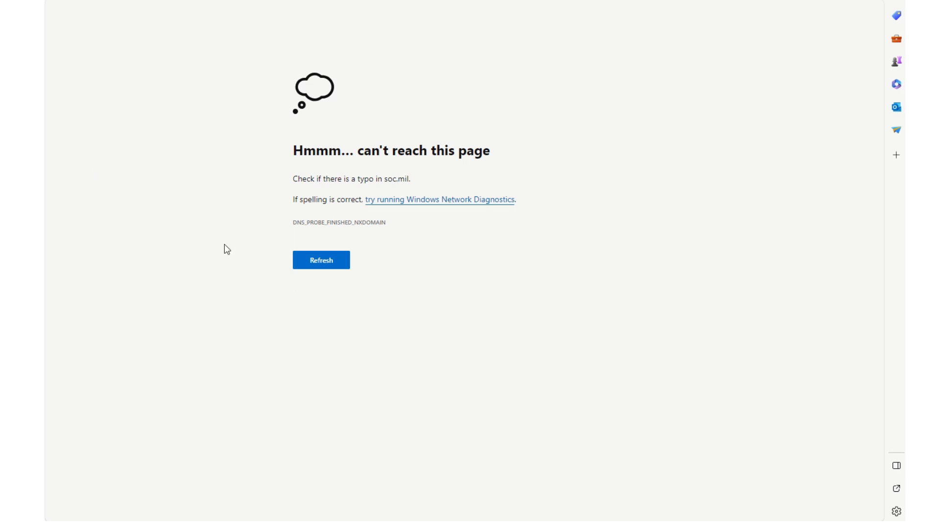
key("ctrl+Tab")
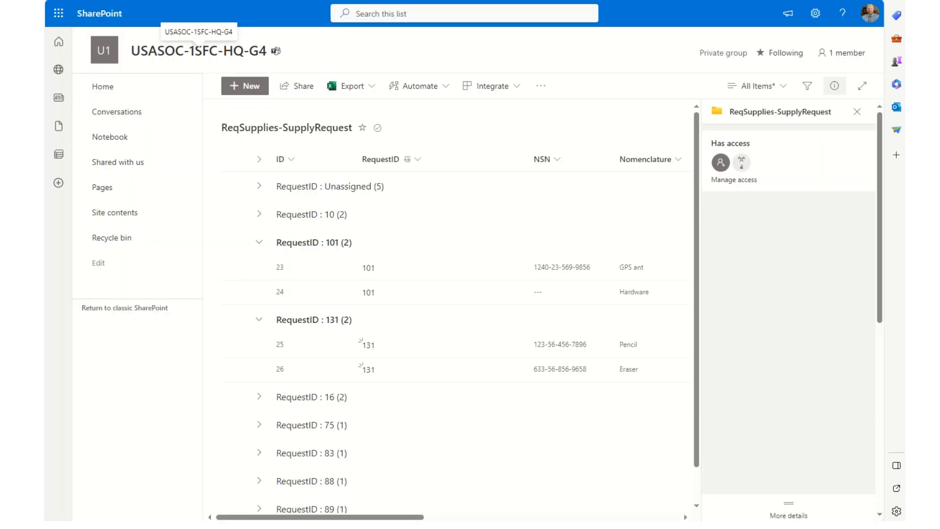
key("ctrl+Tab")
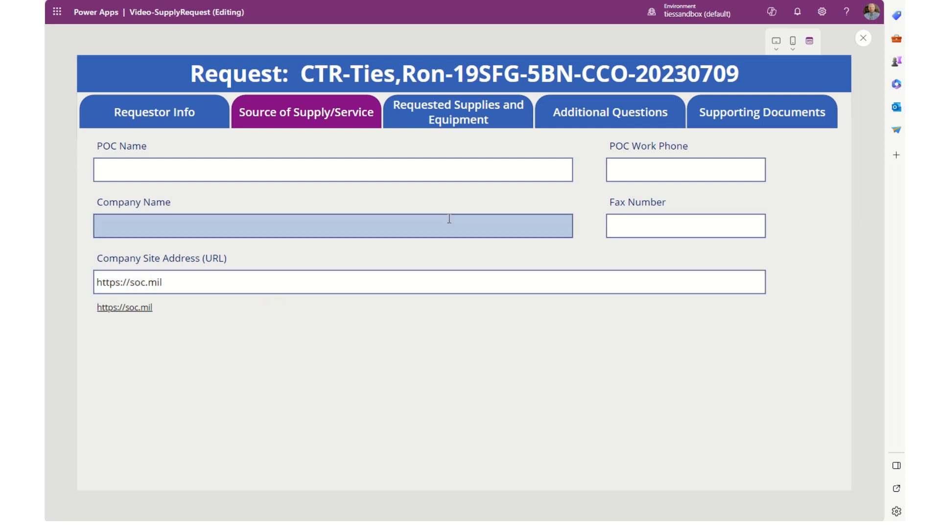
Close the preview and select the Supply Sergeant work-phone input DataCardValue3
left_click(864, 39)
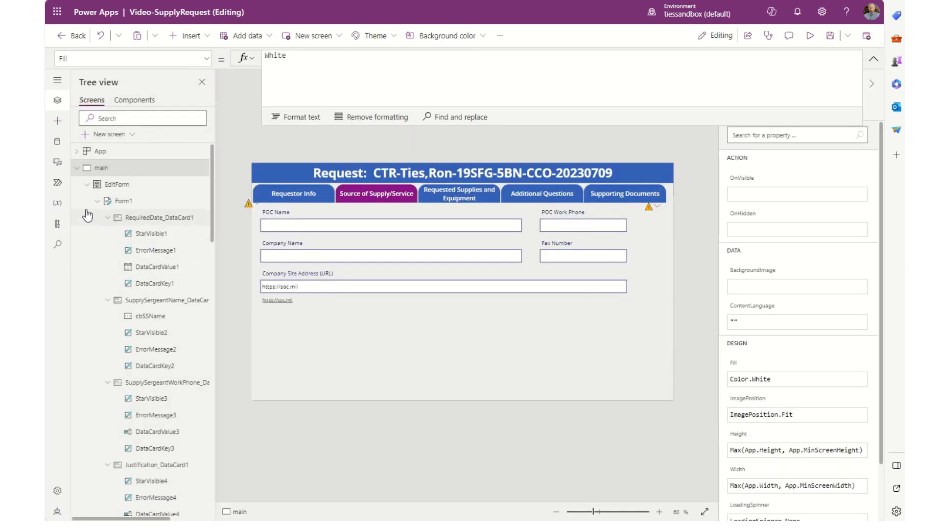
scroll(135, 259, "down", 5)
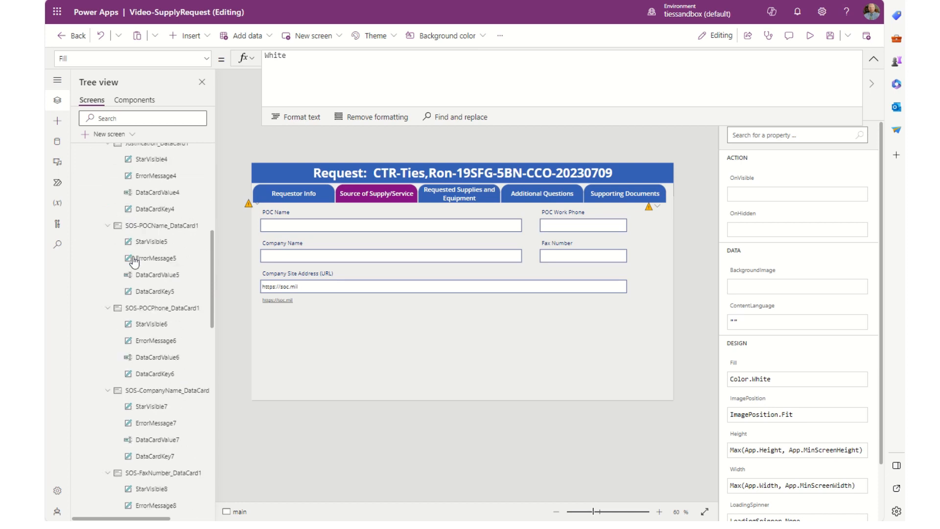
scroll(135, 262, "down", 3)
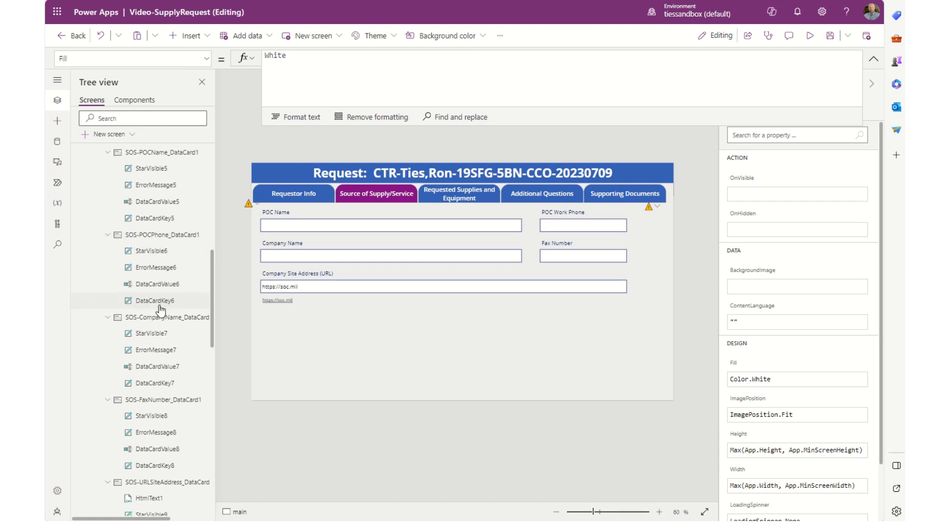
scroll(160, 307, "down", 7)
scroll(160, 308, "up", 15)
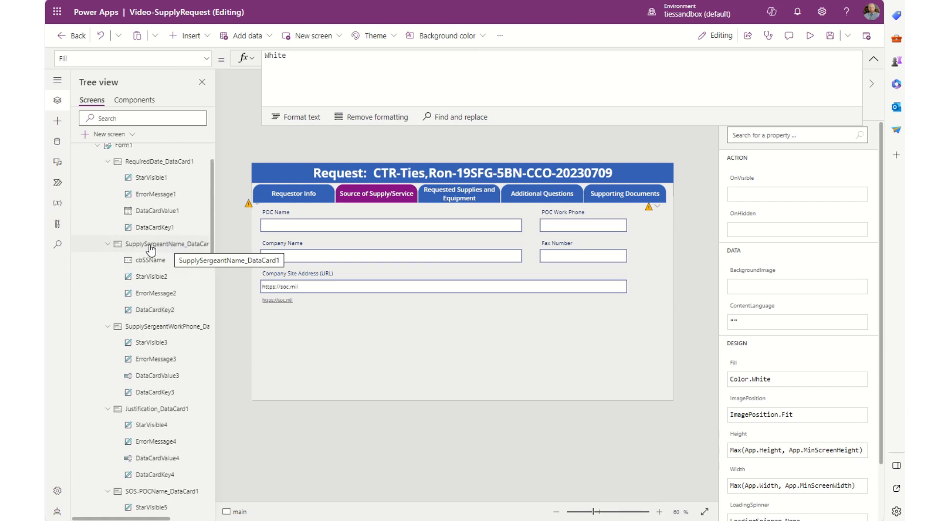
left_click(143, 379)
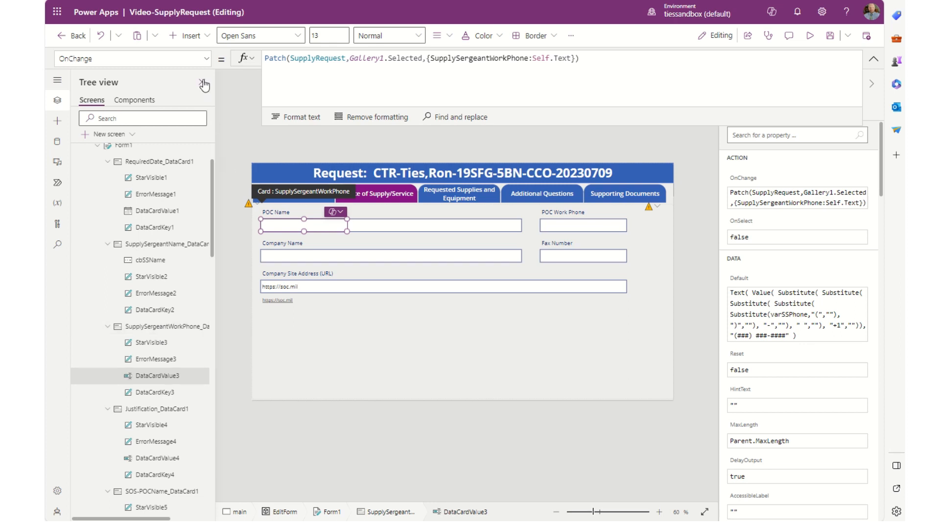
Select the Supply Sergeant phone input's whole phone-formatting Default formula for copying
left_click(205, 59)
scroll(122, 129, "up", 3)
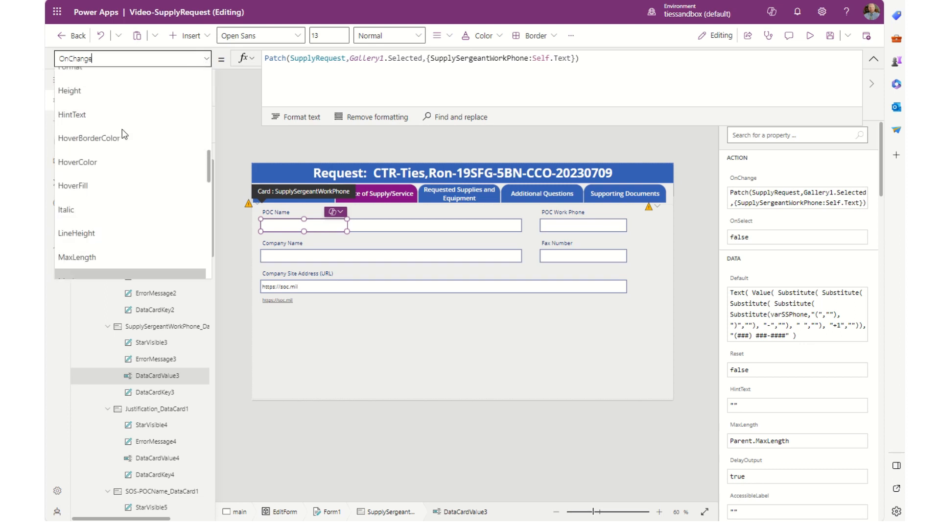
scroll(122, 135, "up", 6)
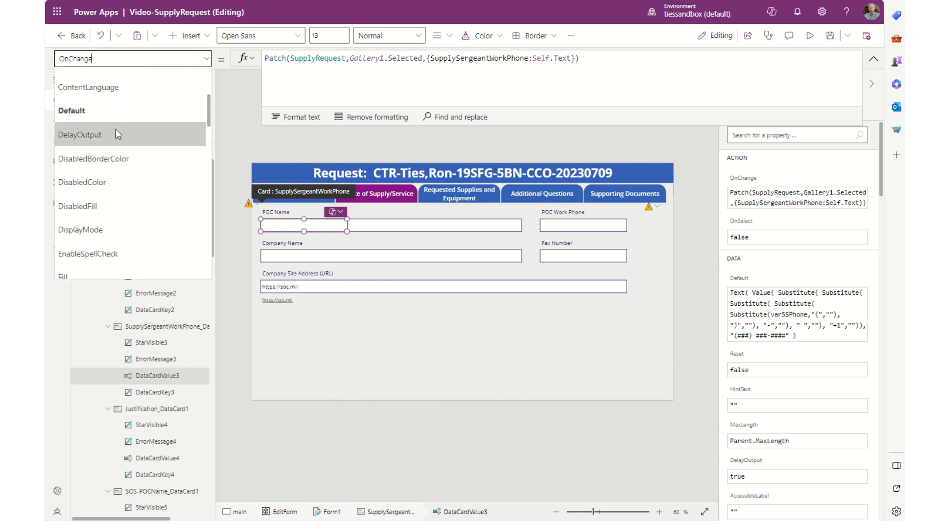
left_click(102, 112)
left_click(499, 86)
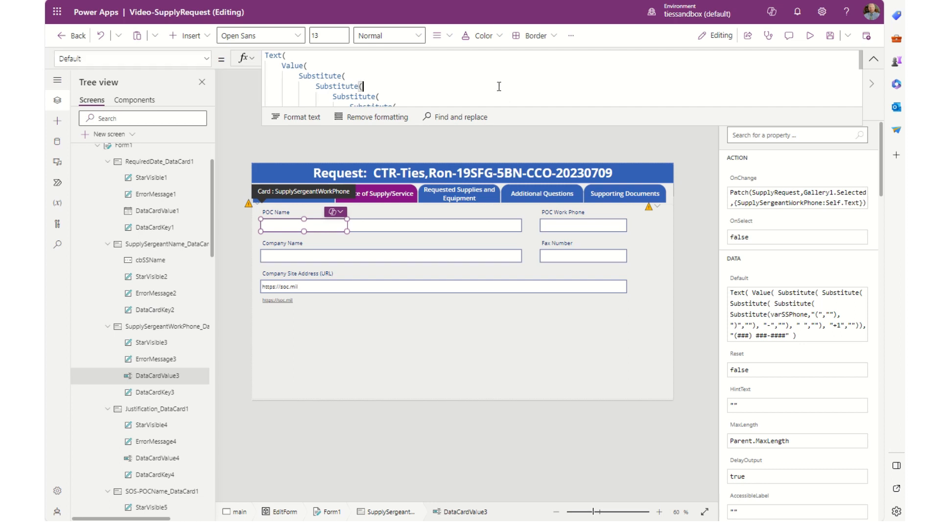
key("ctrl+a")
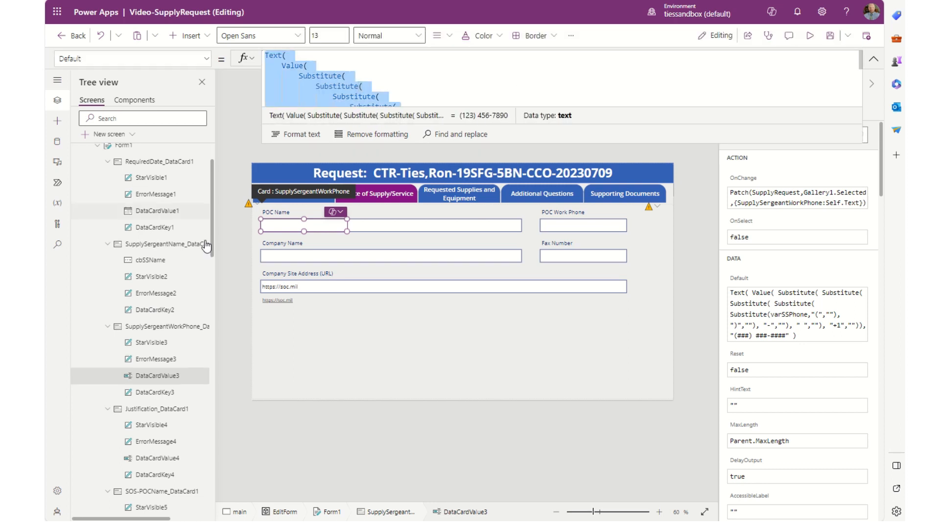
Paste the formula into the POC Work Phone input's Default, replacing varSSPhone with Self.Text
left_click(569, 228)
left_click(569, 227)
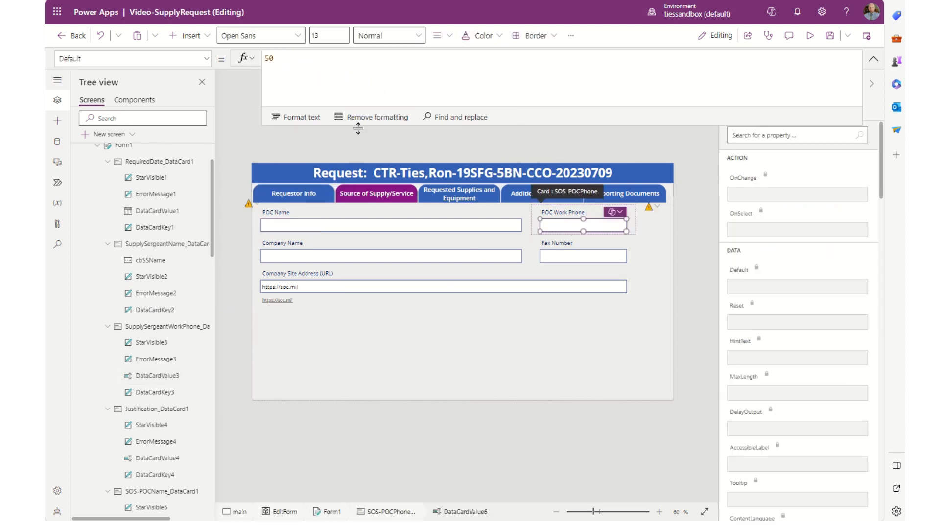
left_click(346, 64)
double_click(346, 64)
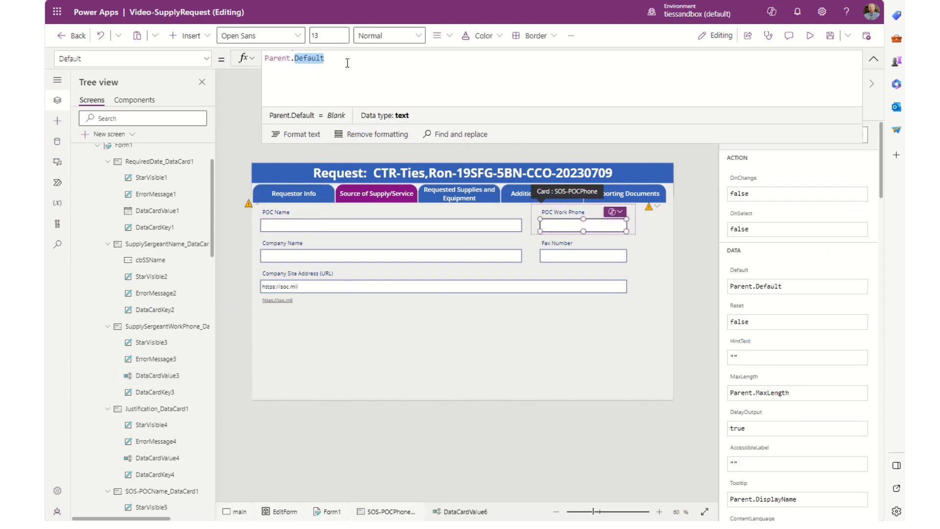
key("ctrl+v")
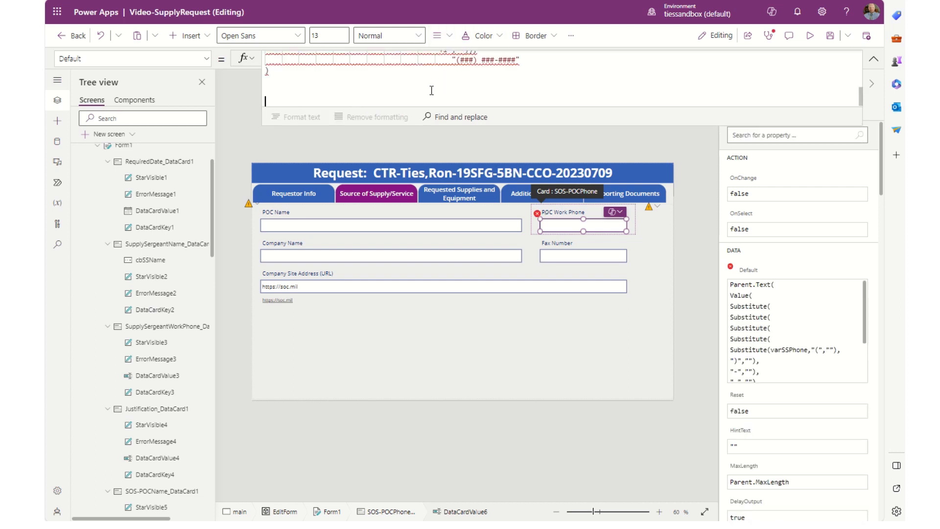
scroll(432, 90, "up", 5)
scroll(431, 90, "down", 1)
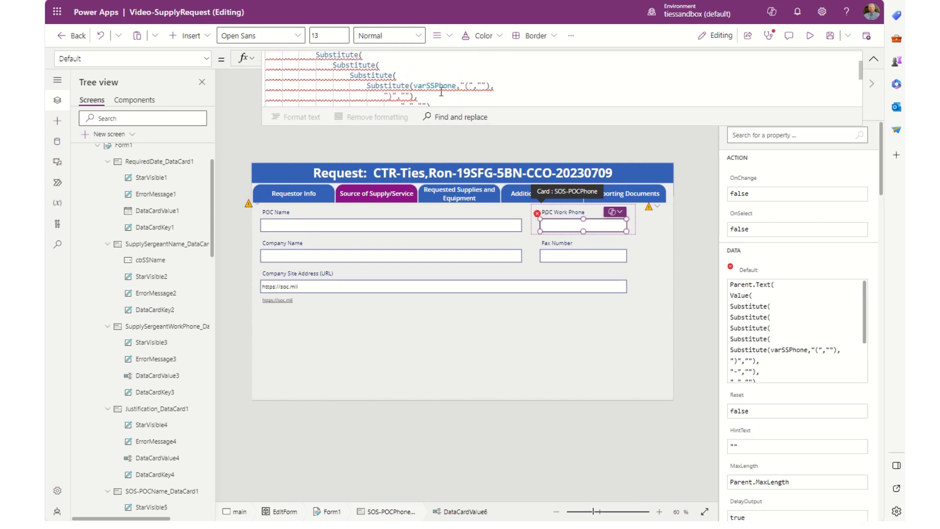
double_click(435, 85)
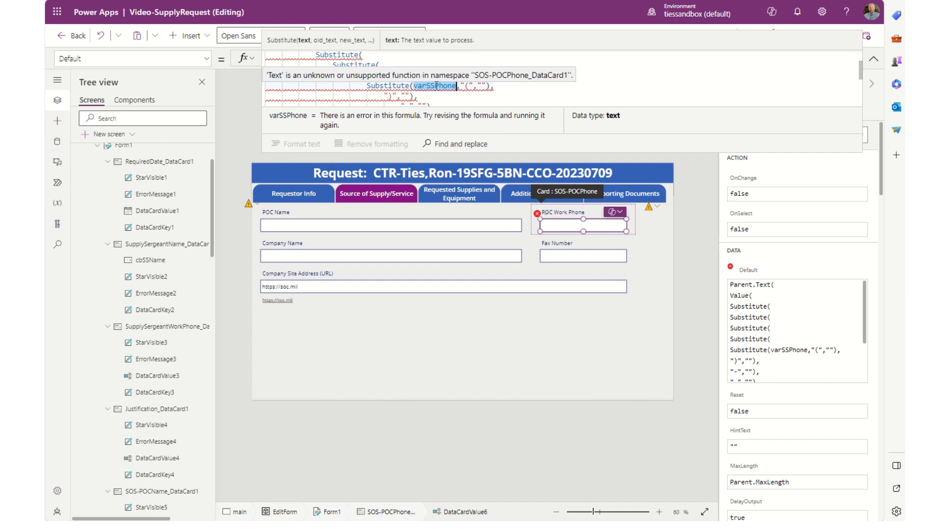
type("Self.")
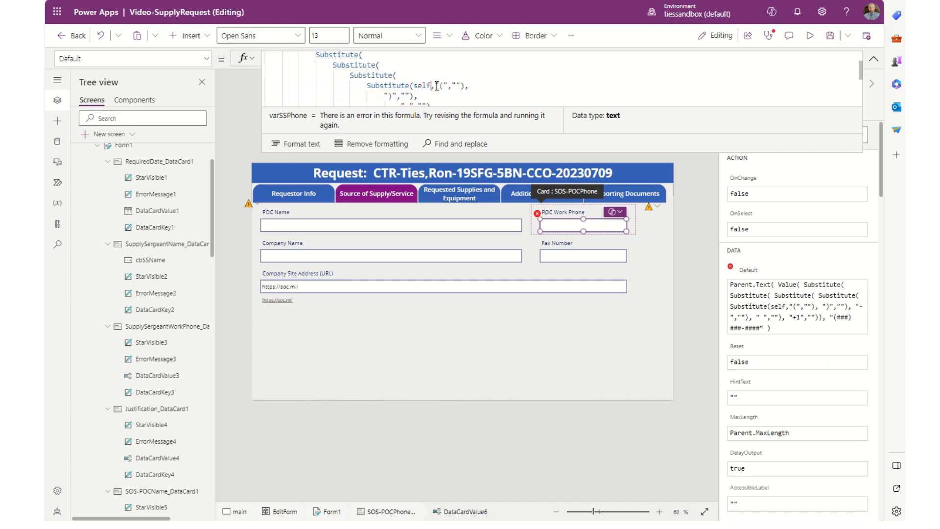
type("Text")
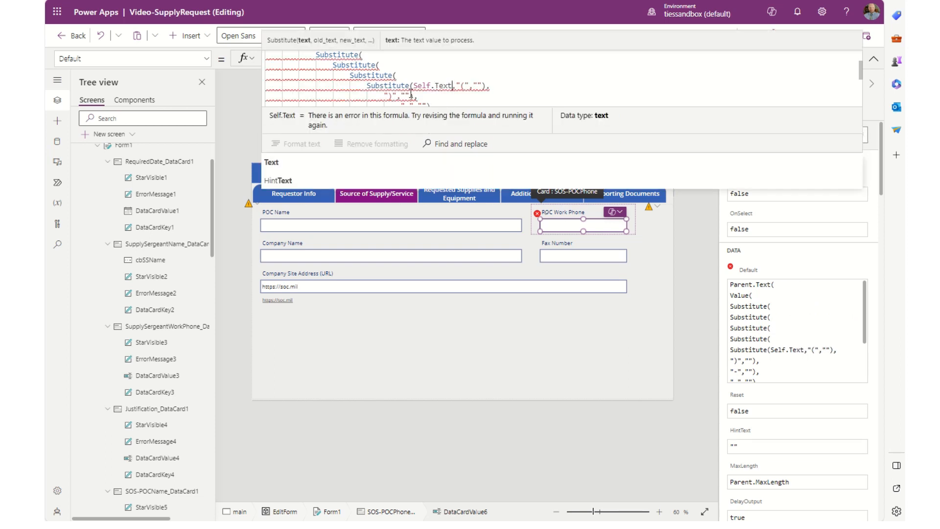
Remove the stray Parent prefix at the start of the pasted formula
scroll(404, 91, "up", 2)
scroll(404, 93, "down", 6)
scroll(405, 92, "up", 6)
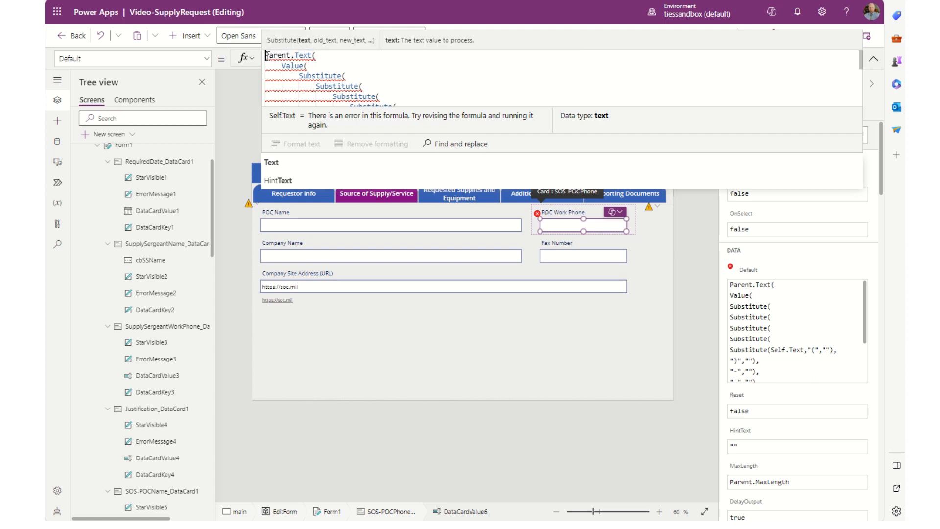
left_click_drag(266, 55, 296, 55)
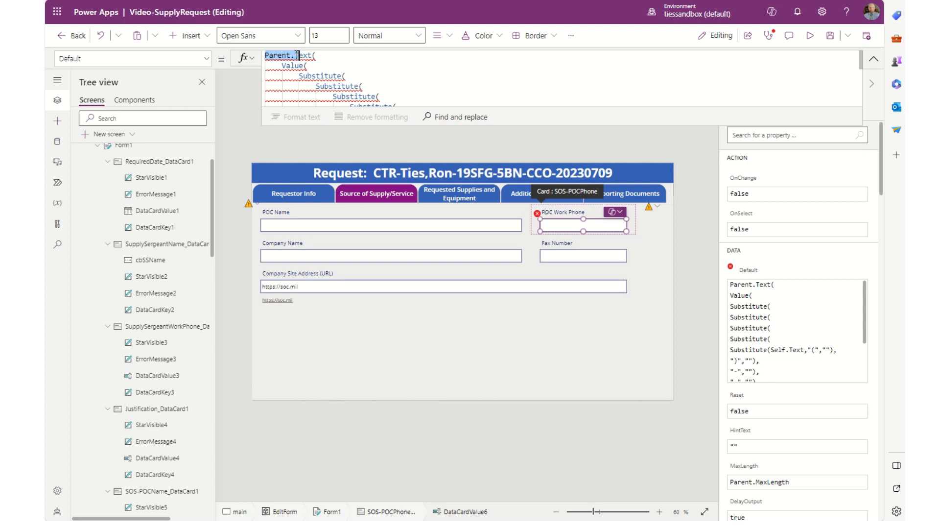
key("BackSpace")
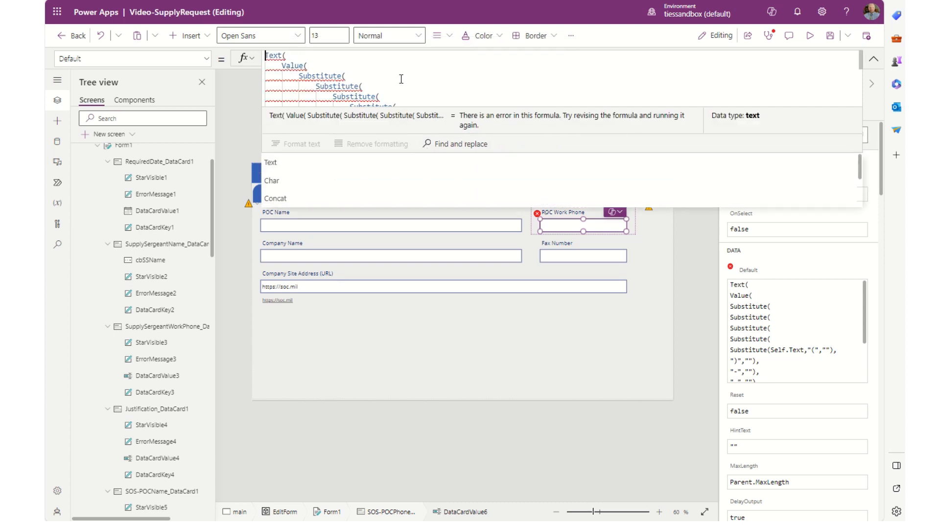
Delete the entire Default formula, leaving it empty
scroll(407, 71, "down", 1)
scroll(406, 71, "down", 3)
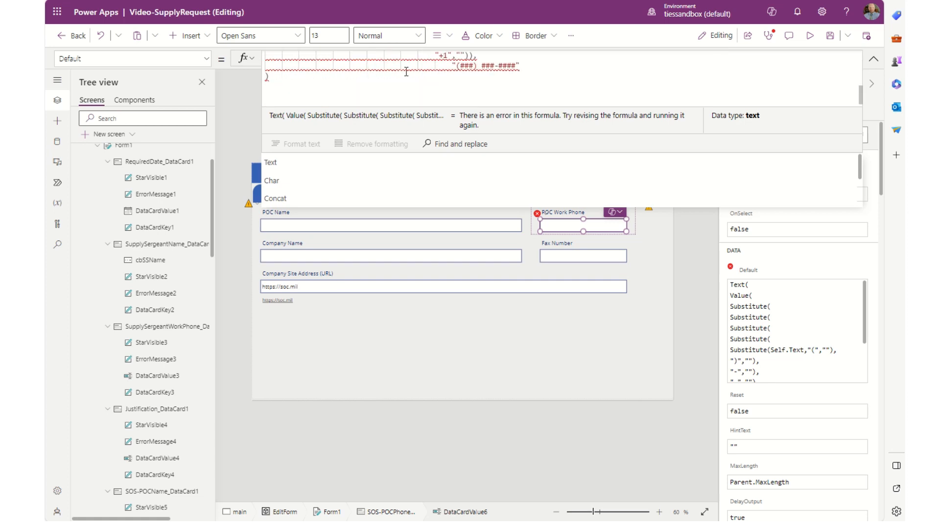
scroll(407, 72, "up", 5)
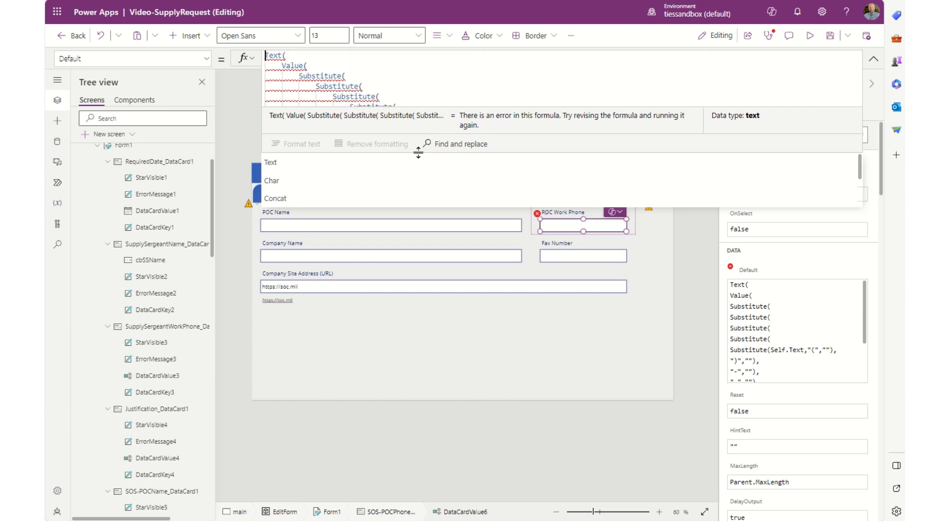
left_click_drag(418, 152, 419, 352)
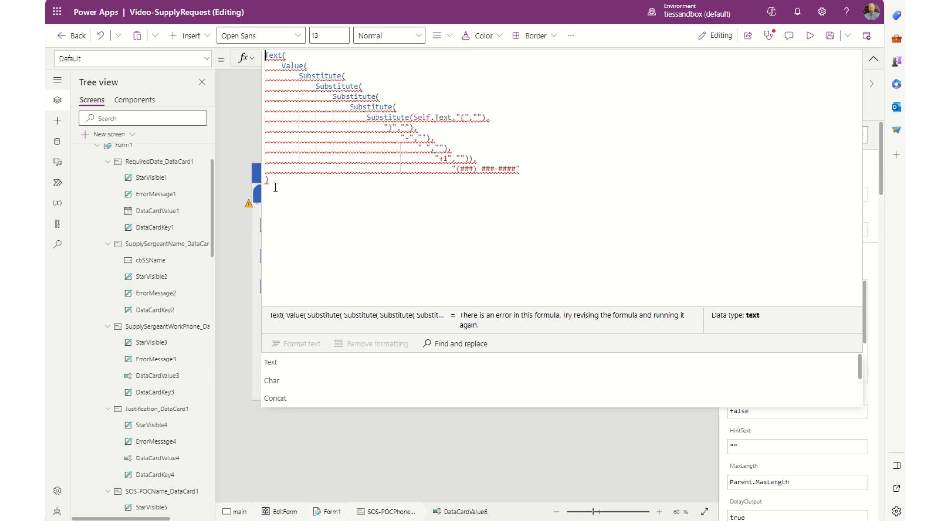
left_click_drag(267, 186, 217, 45)
key("ctrl+c")
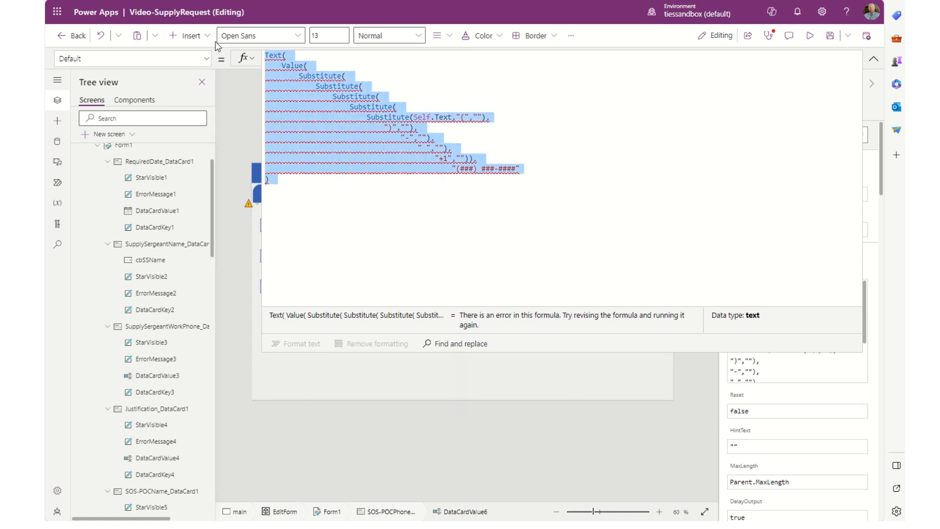
key("Delete")
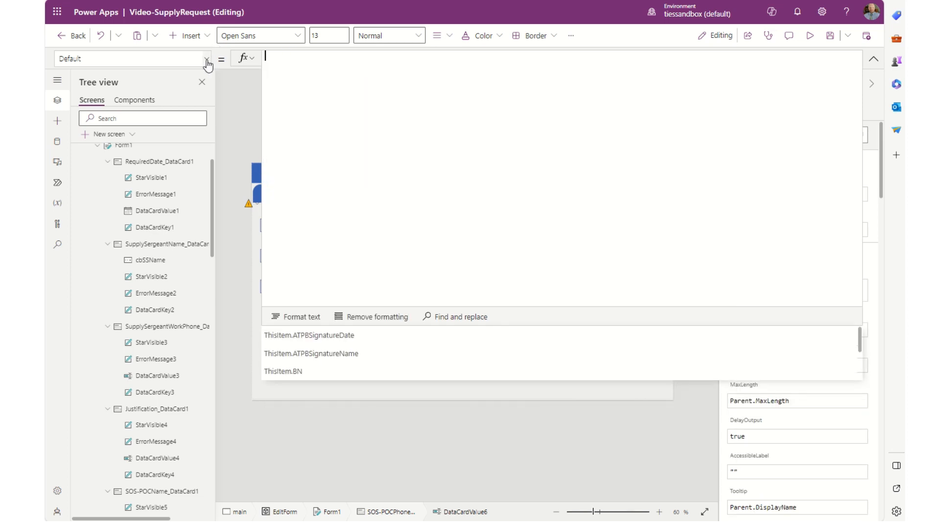
Paste the phone-formatting formula into the POC Work Phone input's OnChange, replacing false
left_click(206, 58)
scroll(109, 219, "down", 3)
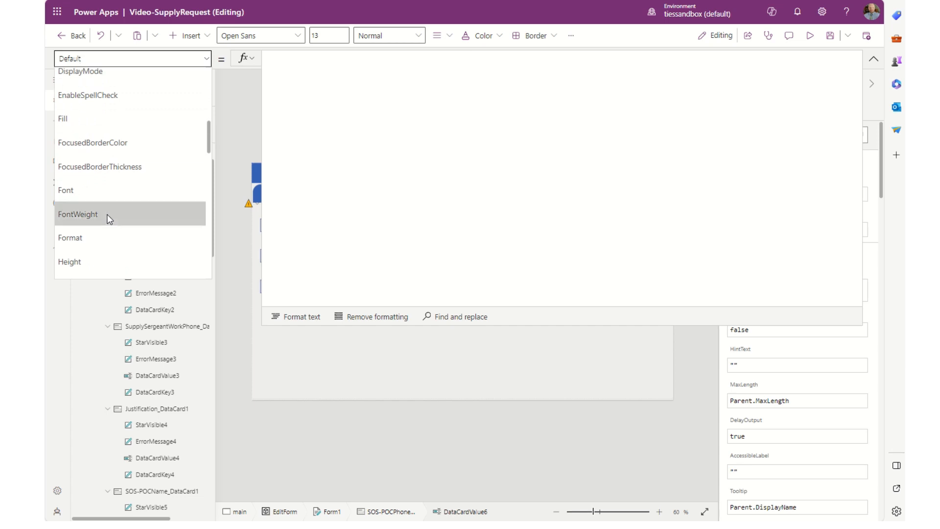
scroll(109, 219, "down", 6)
scroll(109, 219, "down", 1)
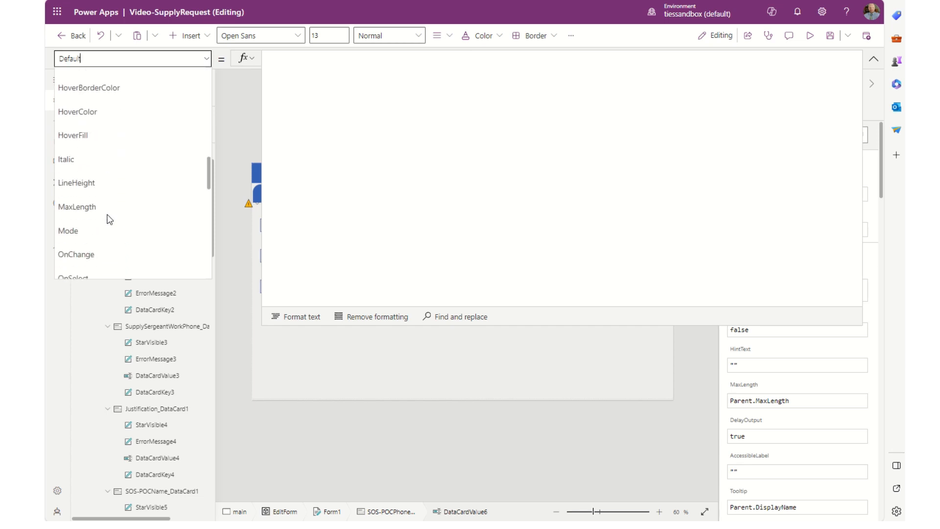
scroll(109, 219, "down", 2)
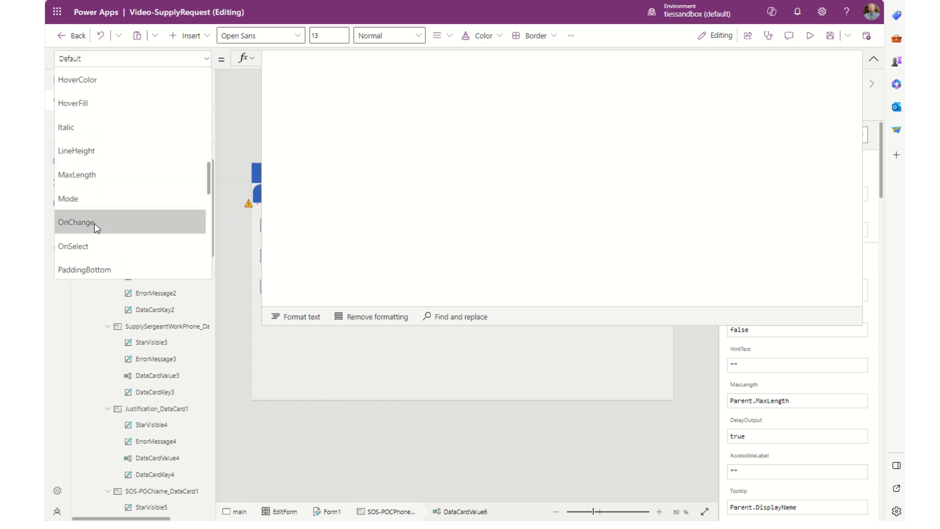
left_click(109, 221)
double_click(315, 58)
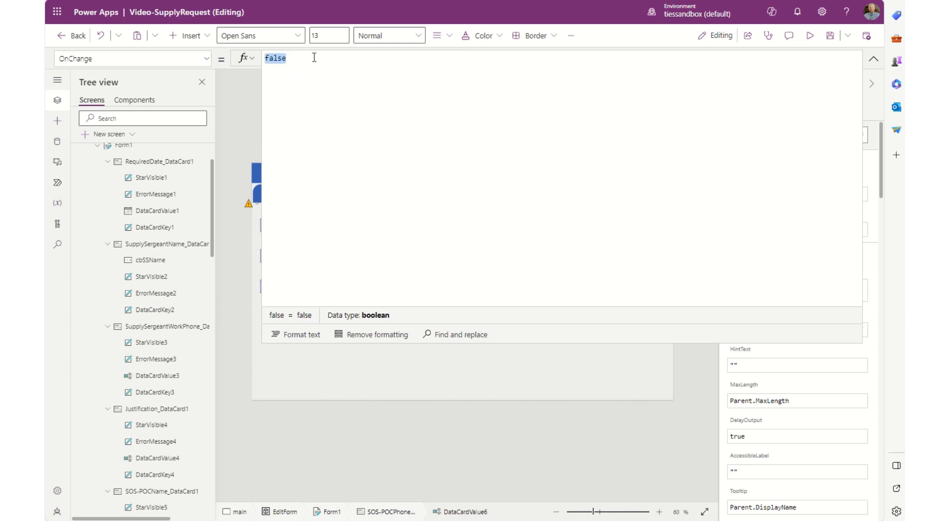
key("ctrl+v")
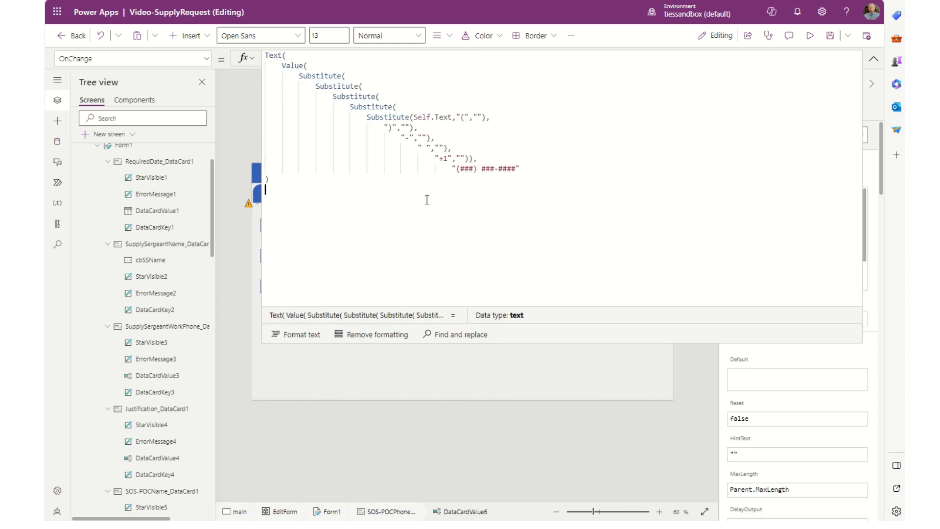
left_click(875, 60)
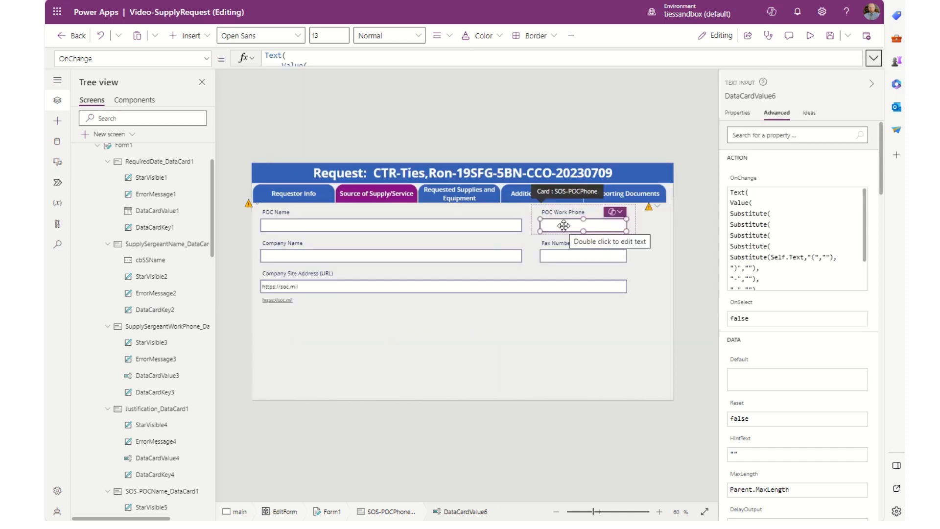
key("F5")
left_click(631, 167)
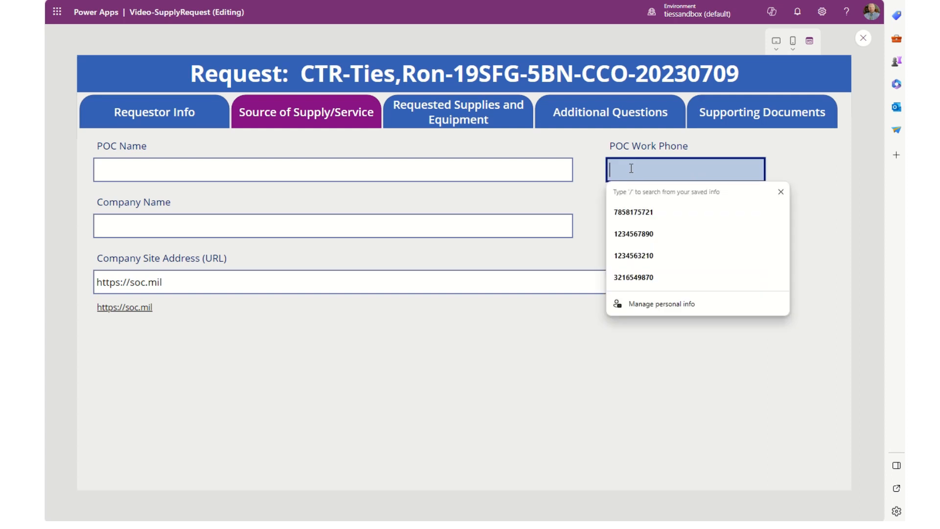
type("123789")
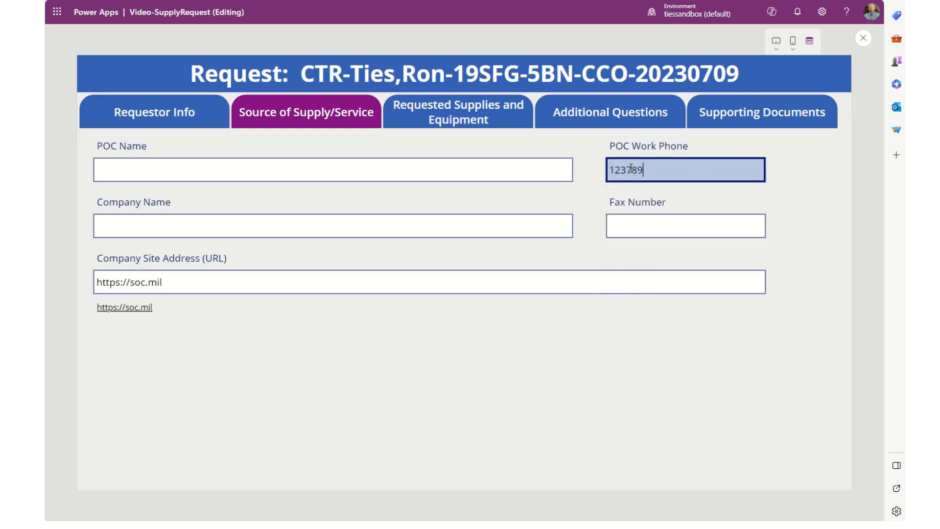
type("4560")
left_click(636, 226)
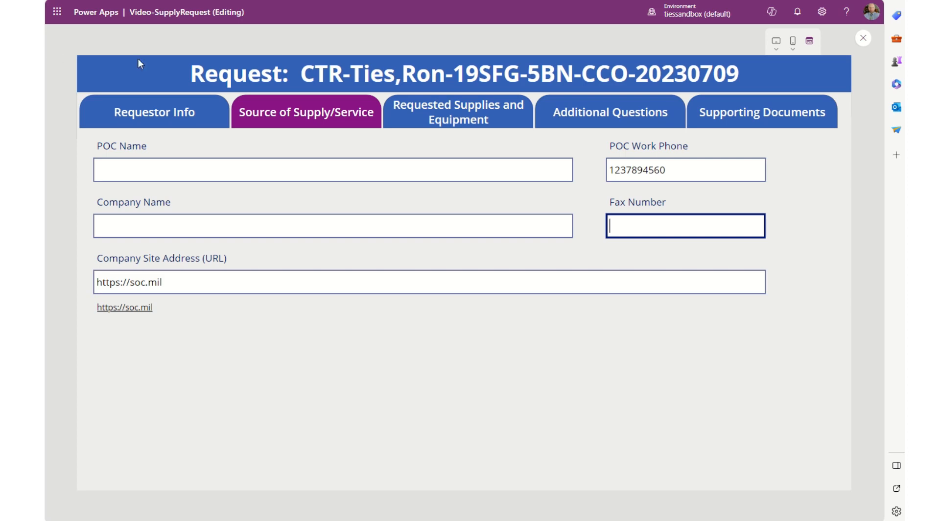
left_click(862, 39)
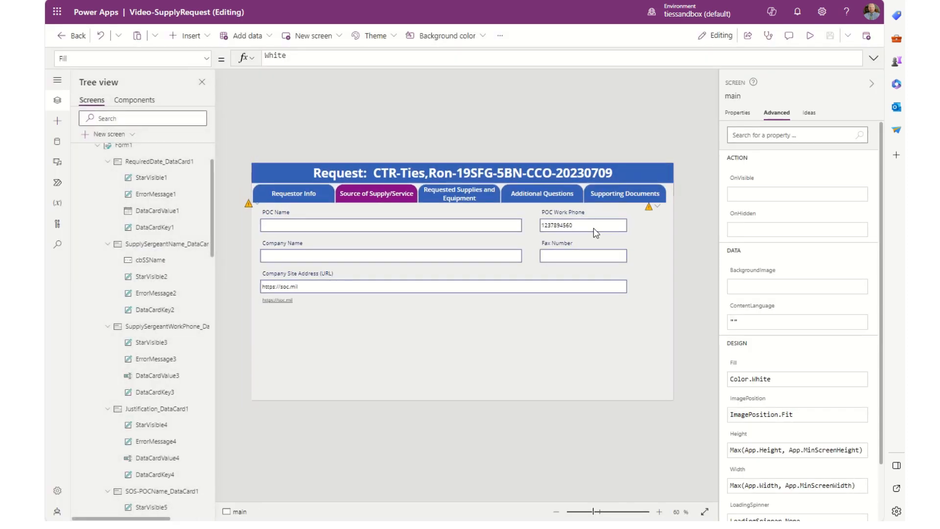
left_click(594, 227)
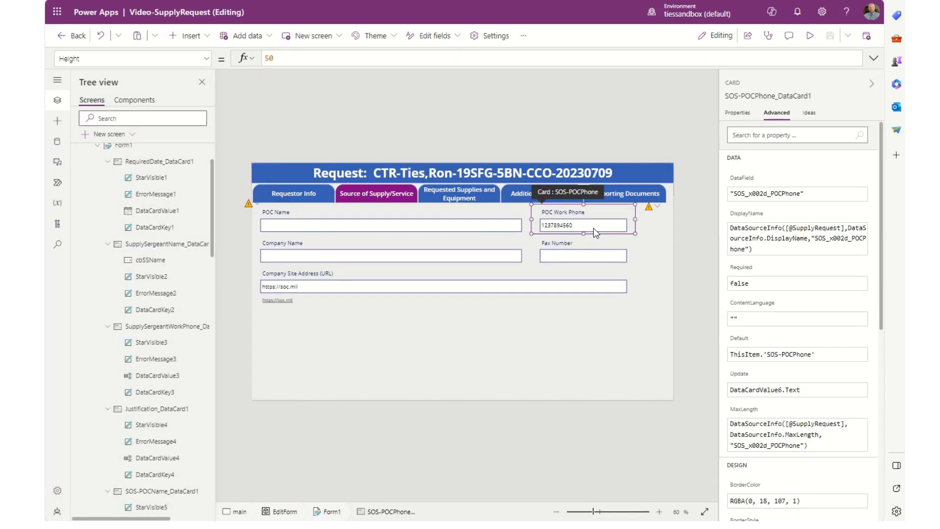
Wrap the POC Work Phone OnChange formula in Set(varSOSPhone, …)
left_click(593, 227)
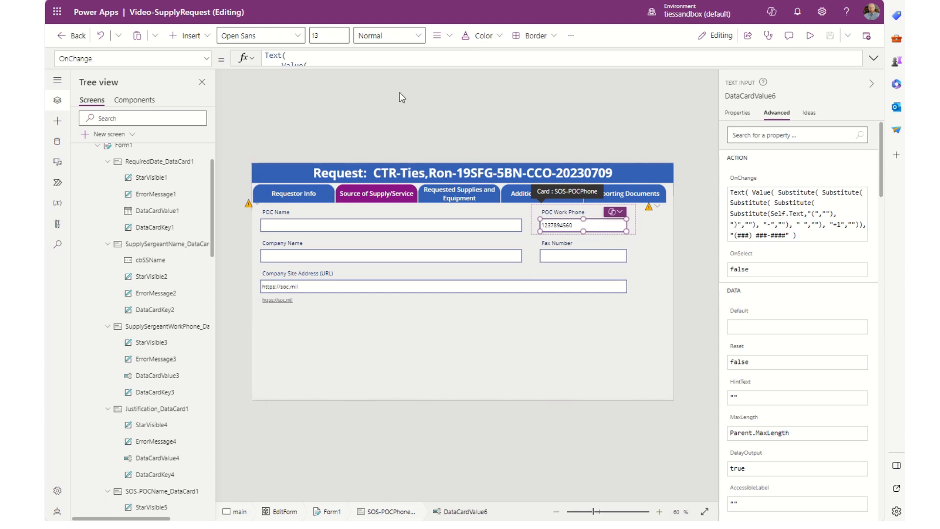
left_click_drag(400, 68, 377, 269)
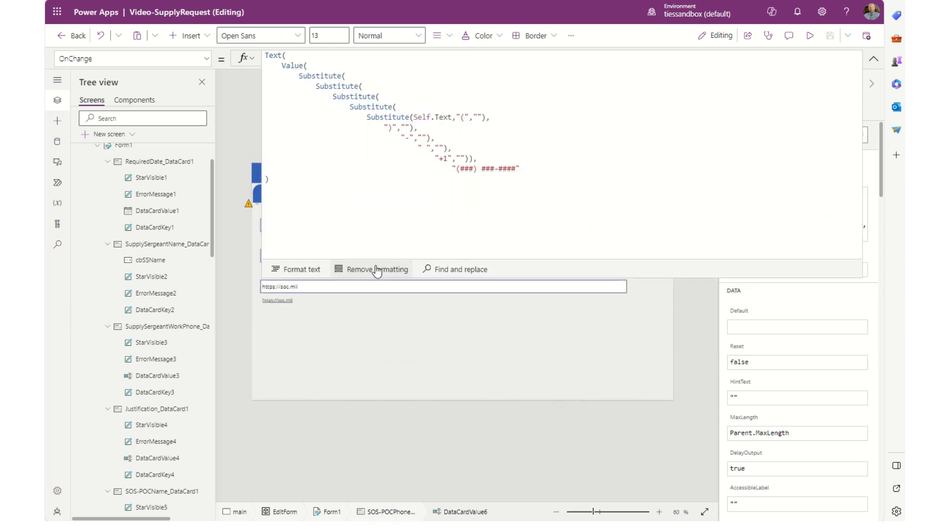
left_click(267, 57)
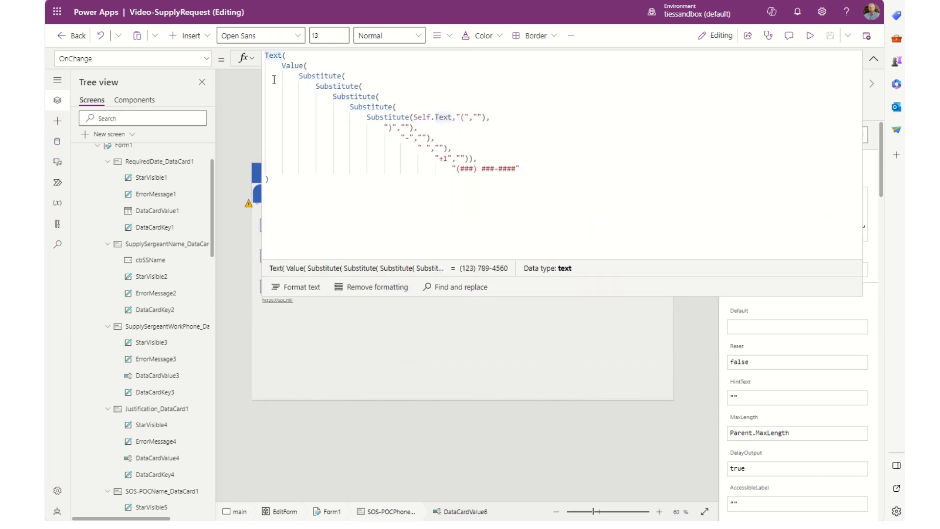
type("Set(v")
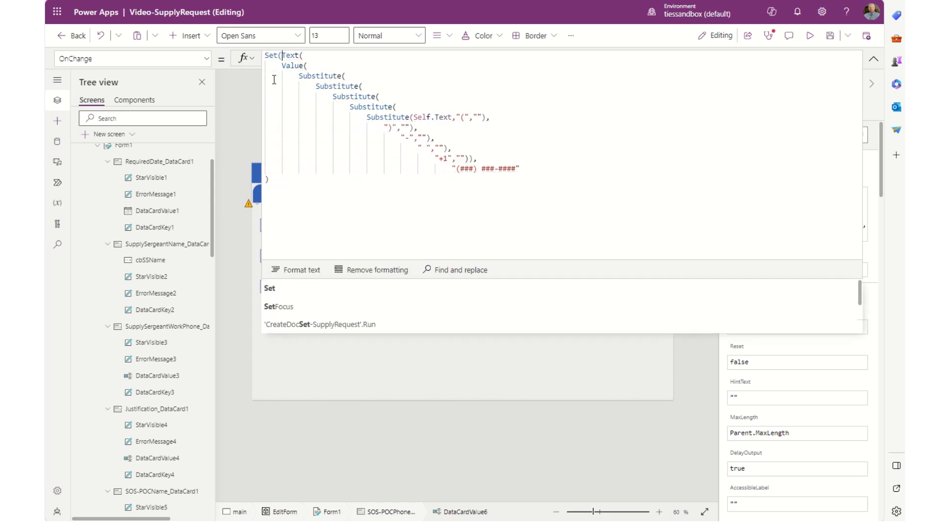
type("arSO")
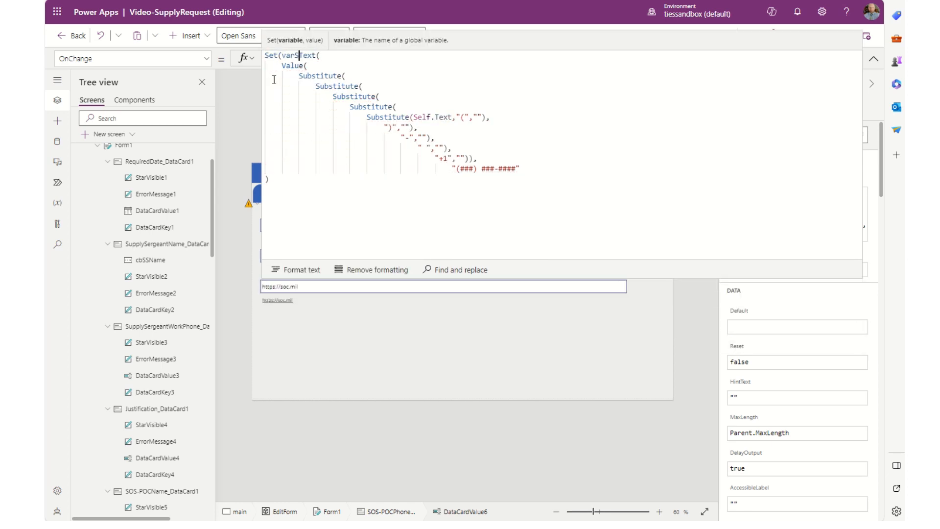
type("SPhone,")
key("Return")
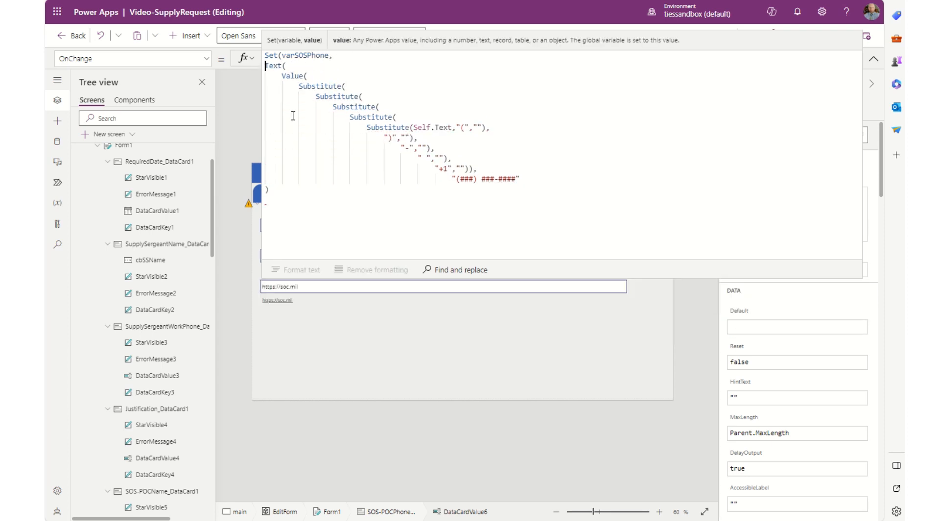
left_click(270, 190)
key("Tab")
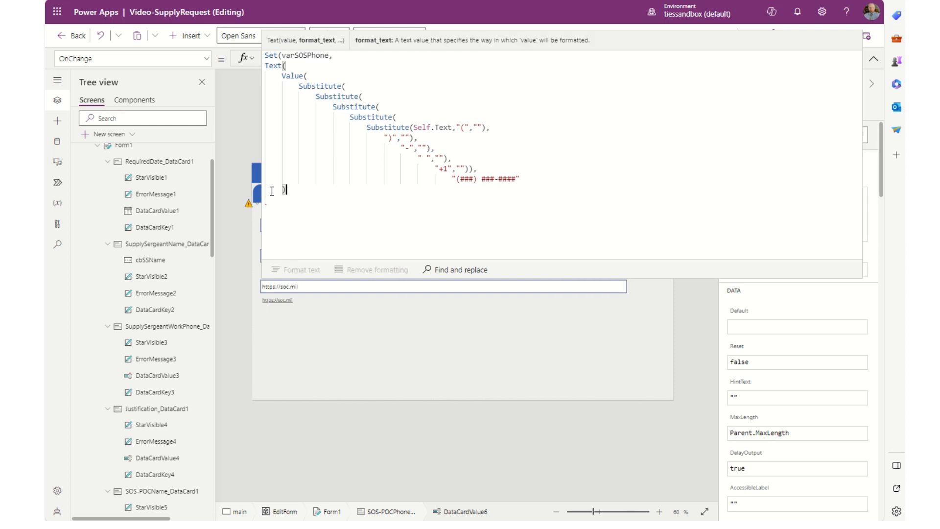
key("Return")
type(")")
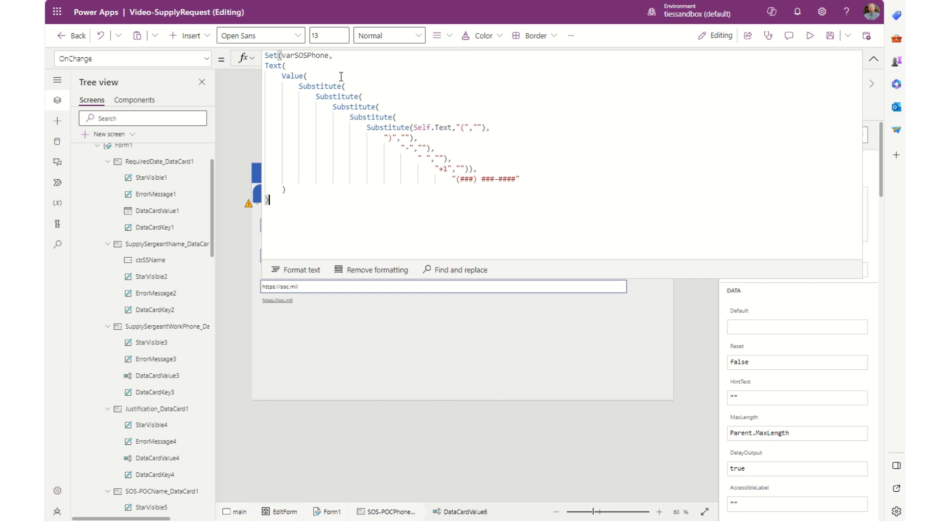
Copy varSOSPhone and paste it as the input's Default value
double_click(319, 53)
key("ctrl+c")
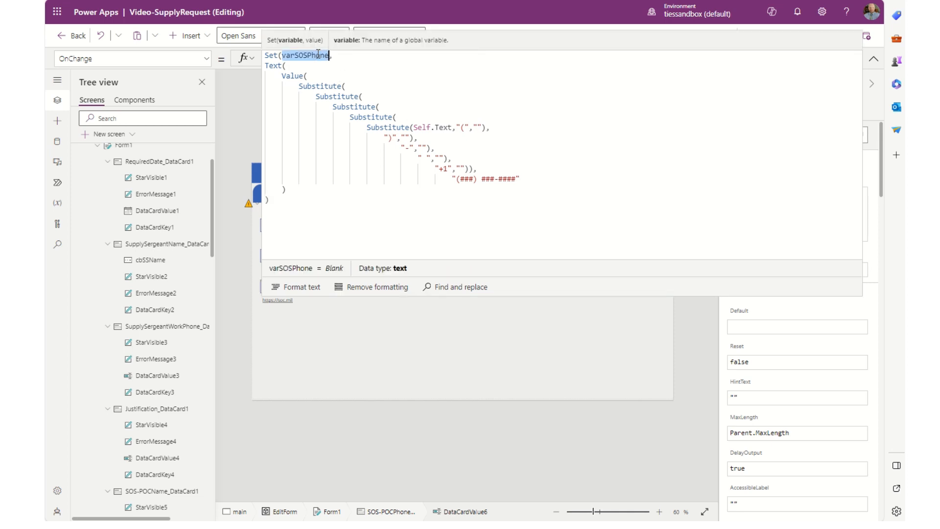
left_click(874, 59)
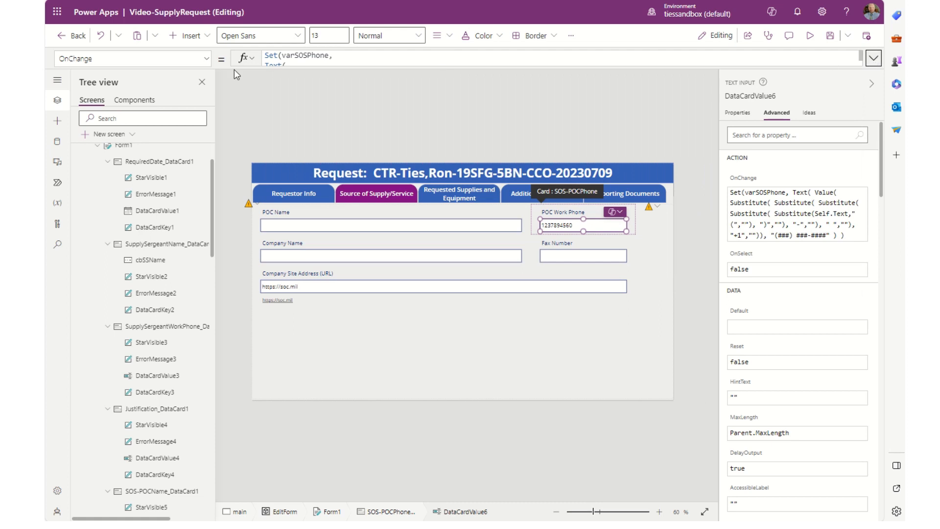
left_click(206, 58)
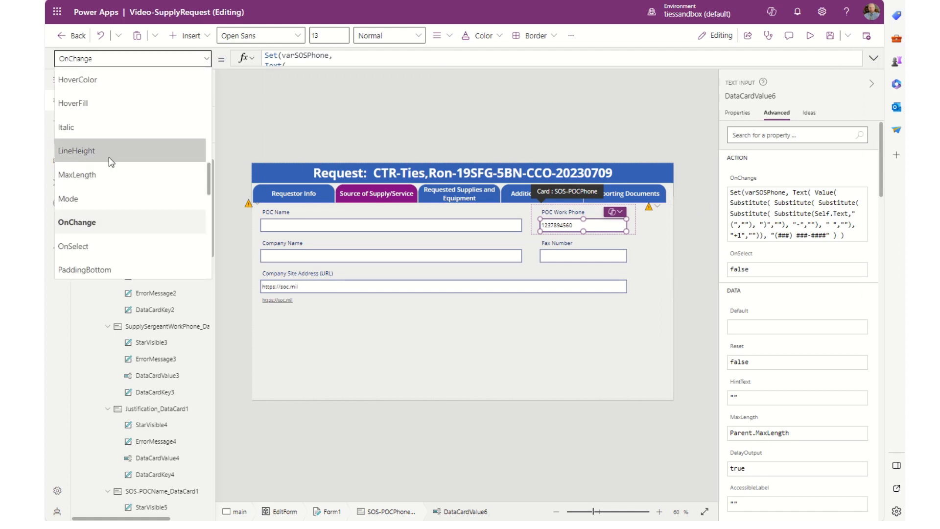
scroll(109, 158, "up", 8)
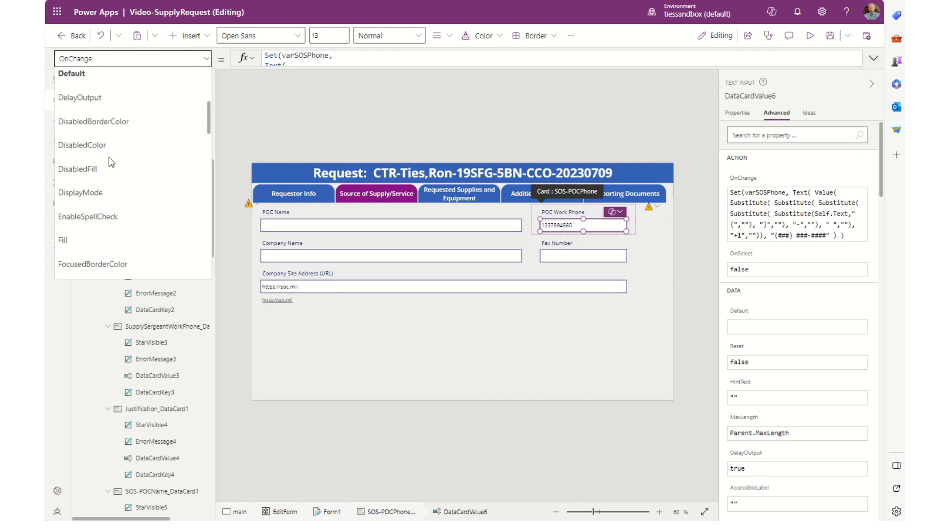
scroll(112, 162, "up", 1)
left_click(90, 120)
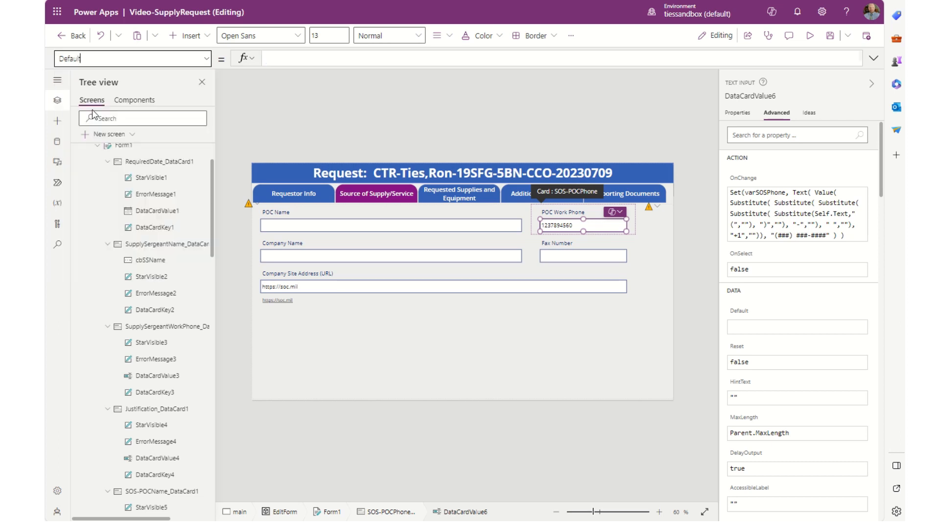
left_click(321, 59)
key("ctrl+v")
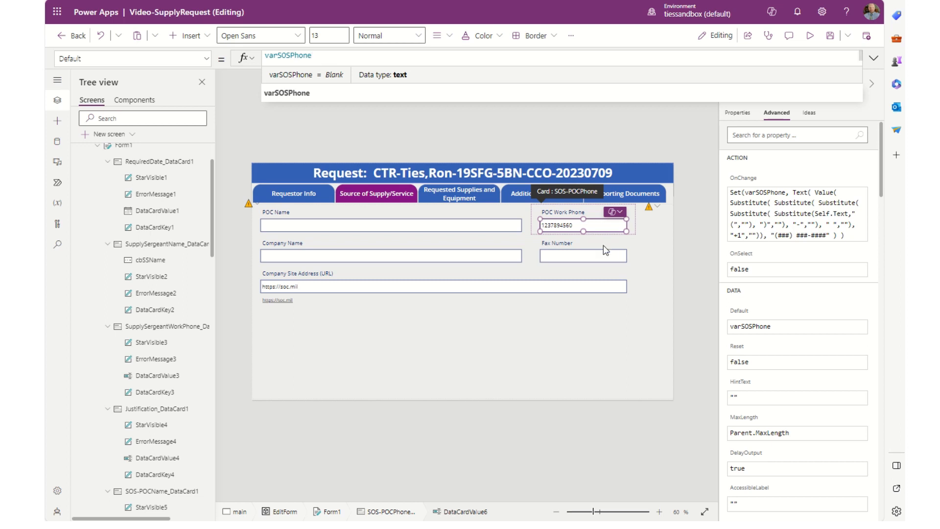
key("F5")
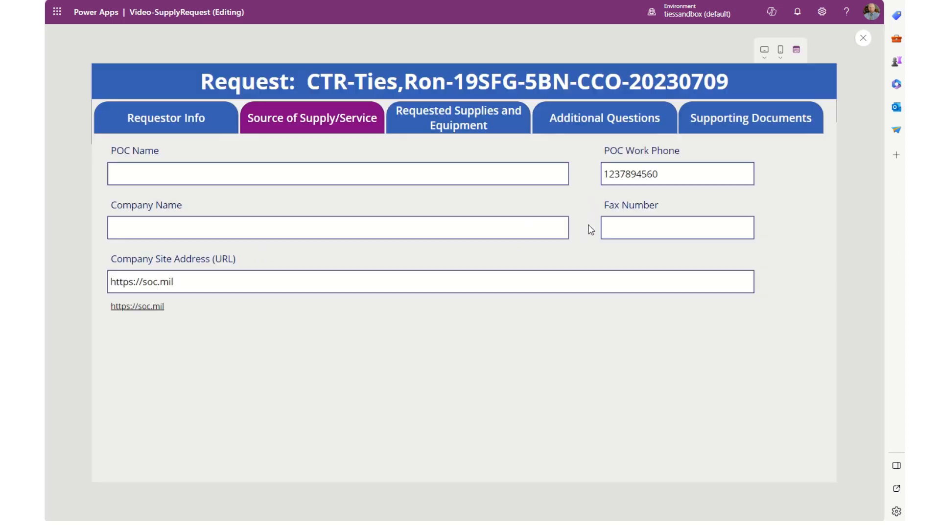
double_click(686, 171)
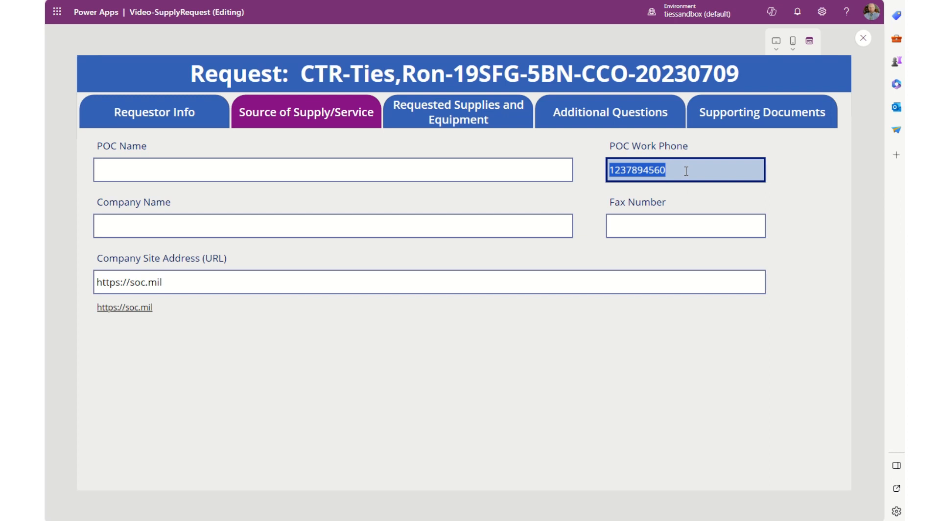
type("456789")
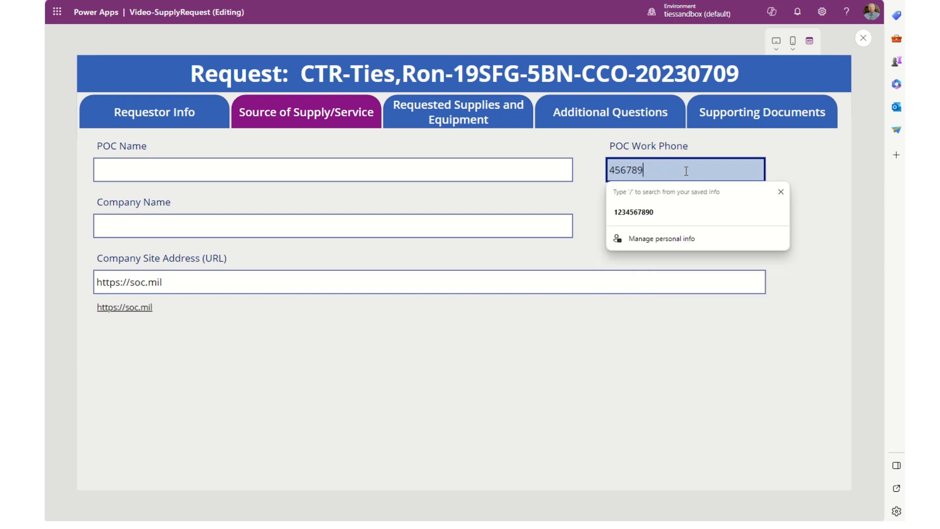
type("1230")
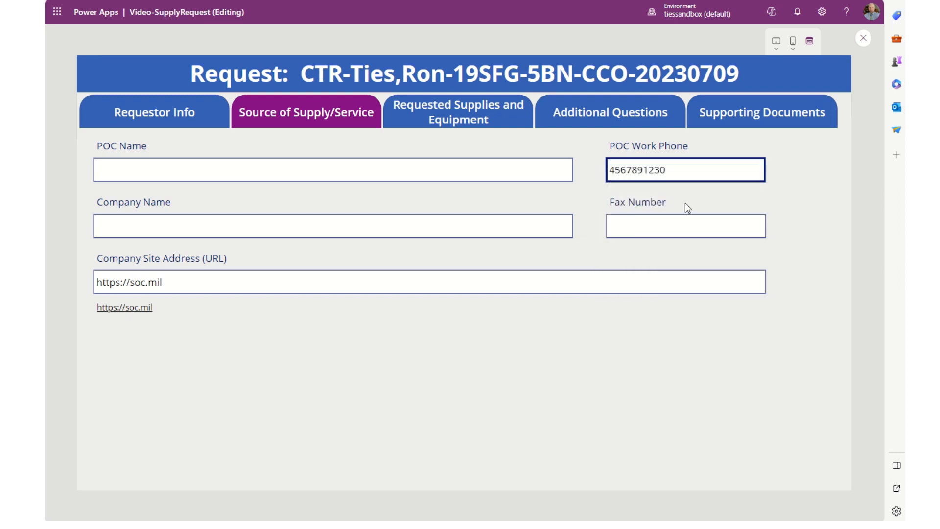
left_click(686, 223)
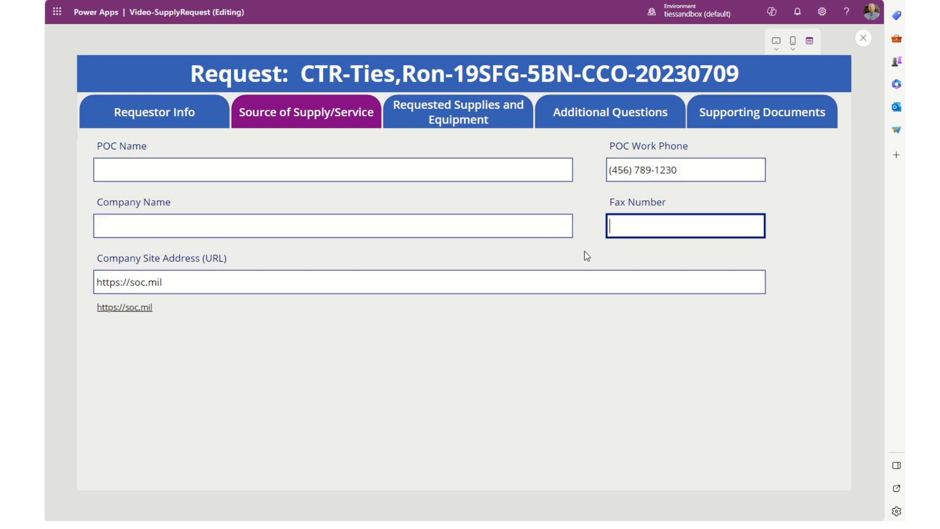
triple_click(690, 172)
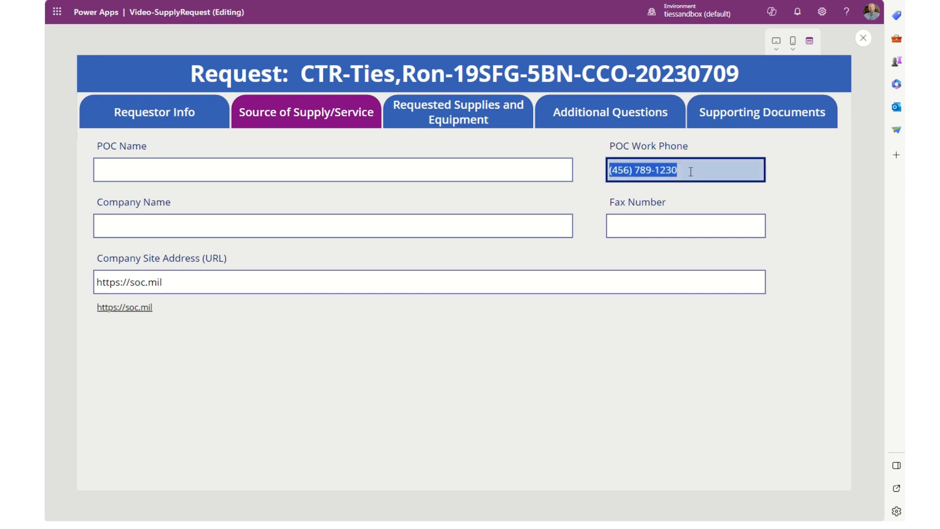
type("78945612367")
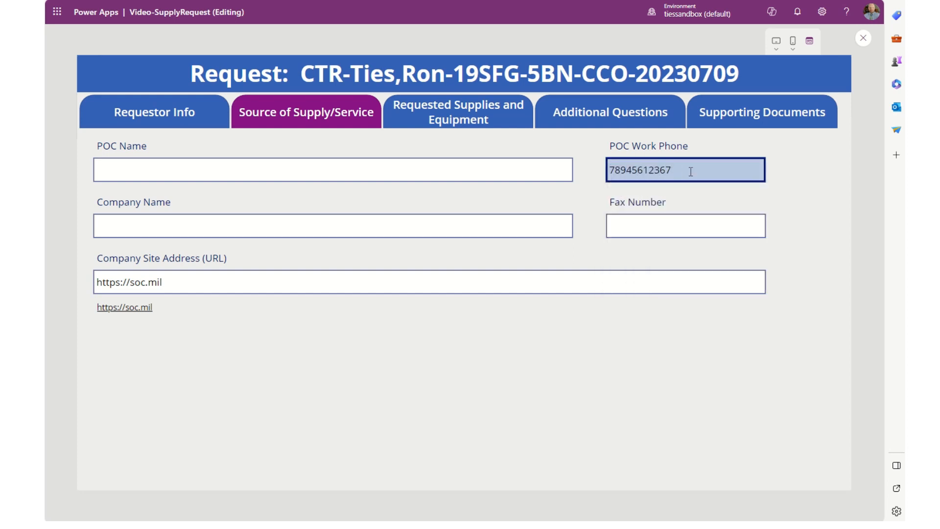
left_click(674, 228)
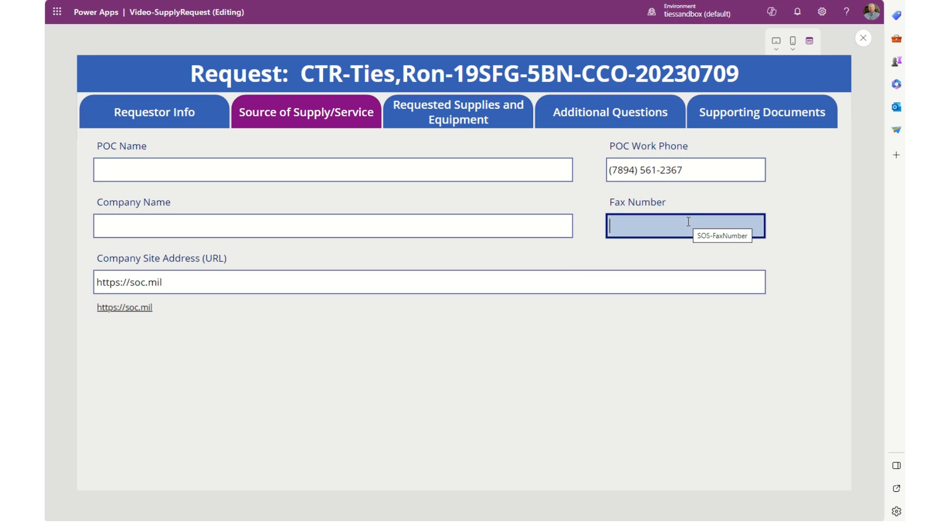
key("Escape")
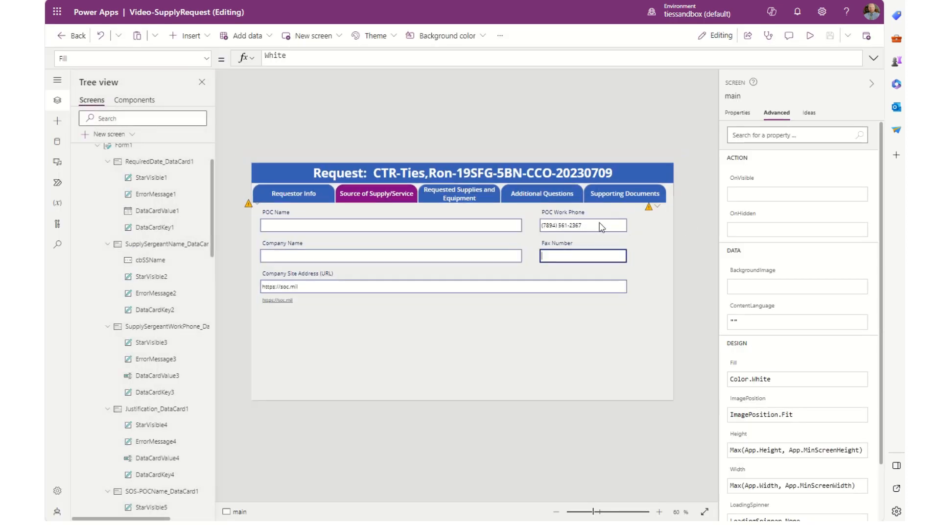
Select the POC Work Phone input's entire phone-formatting OnChange formula so it can be copied
left_click(598, 227)
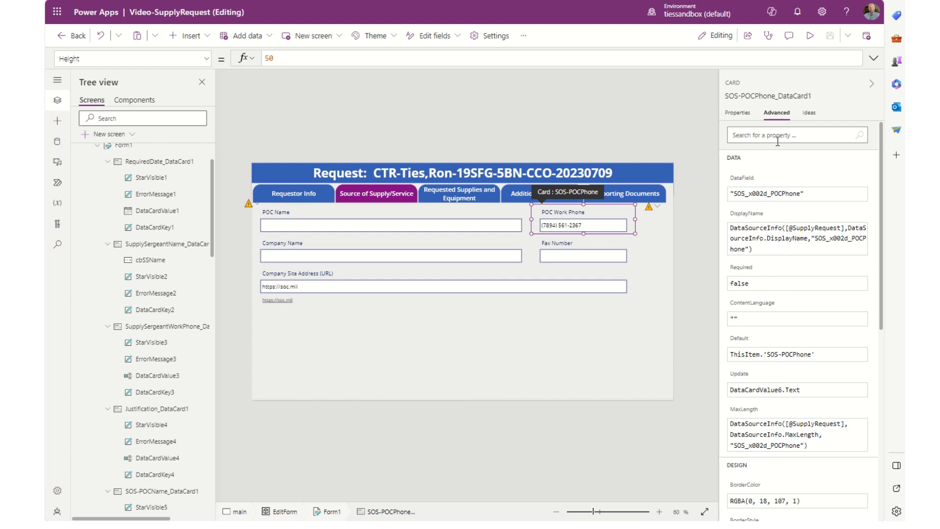
scroll(763, 263, "down", 6)
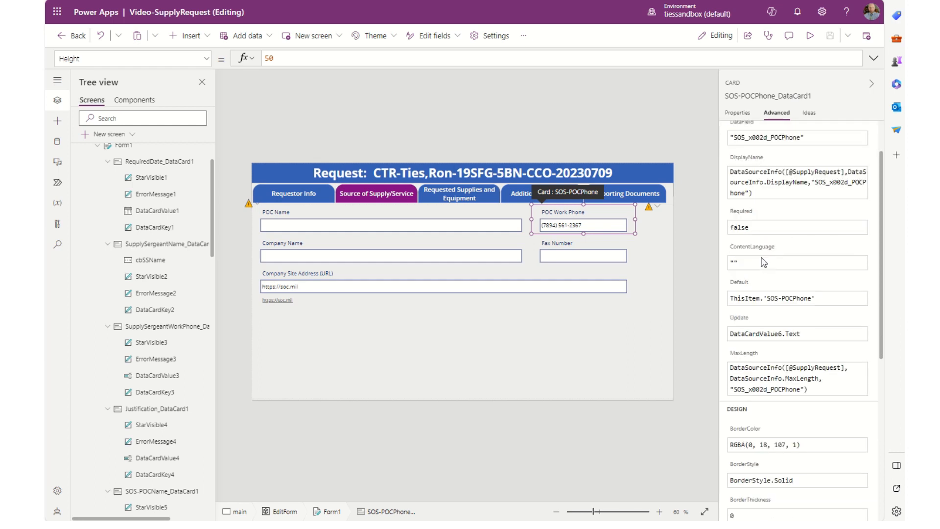
scroll(763, 263, "up", 7)
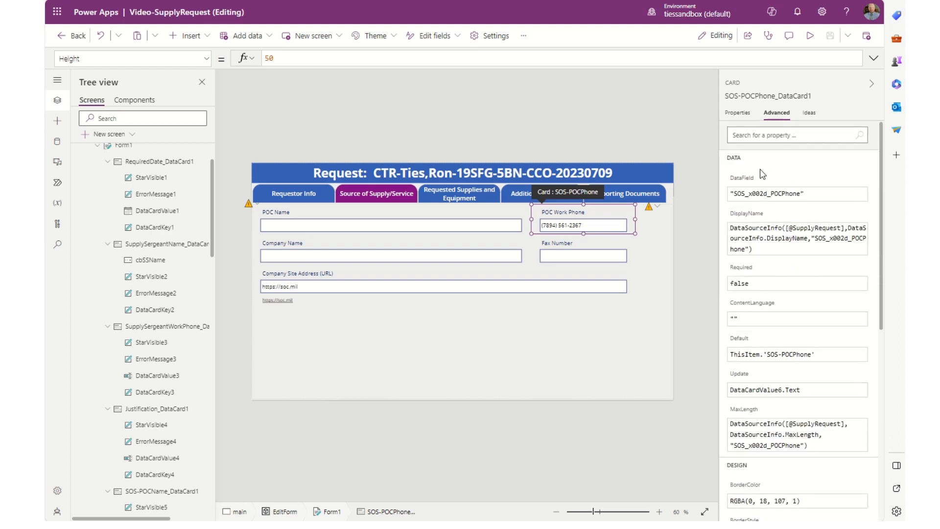
left_click(600, 230)
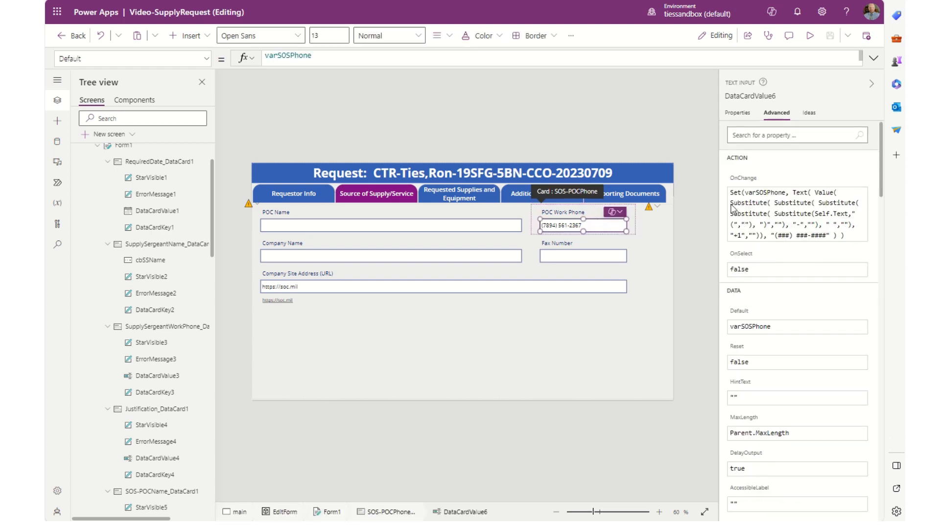
left_click(864, 236)
left_click(846, 233)
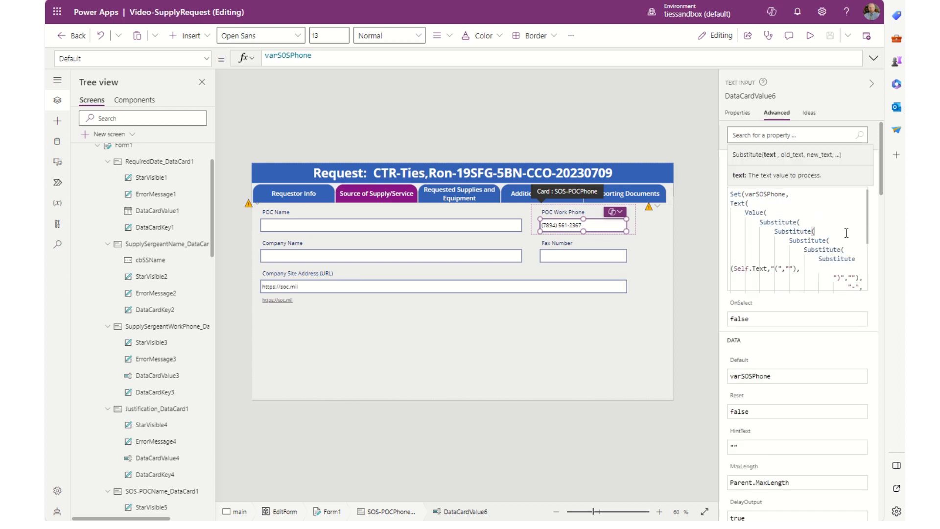
key("ctrl+a")
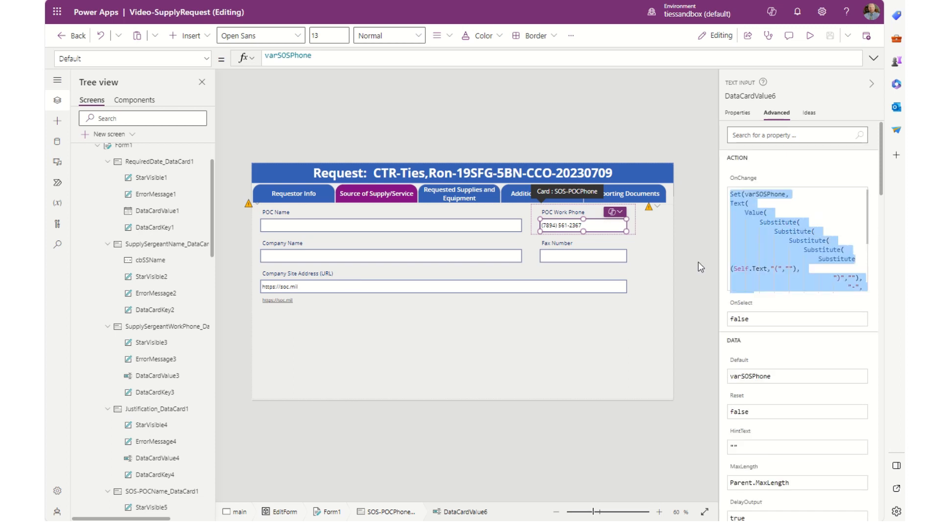
Paste the phone-formatting formula into the Fax Number input's OnChange, renaming varSOSPhone to varSOSFax
left_click(587, 263)
left_click(588, 262)
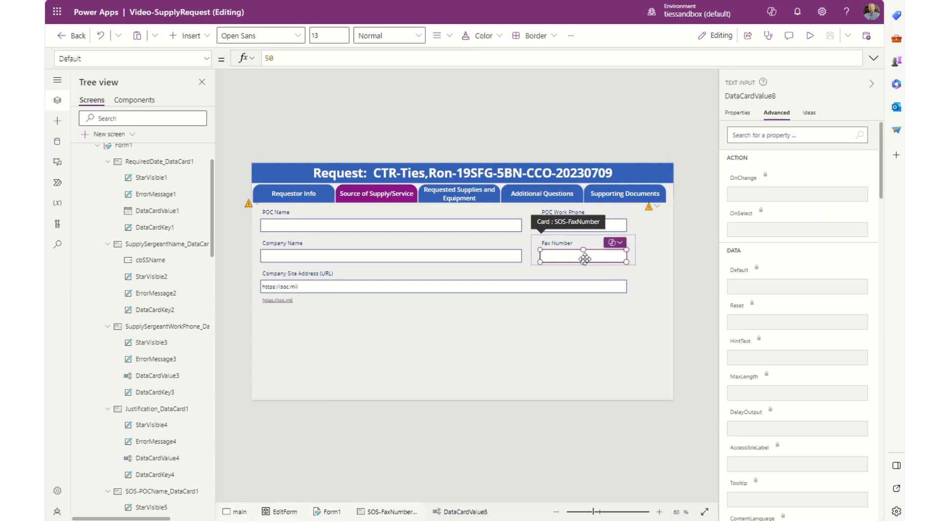
left_click(765, 194)
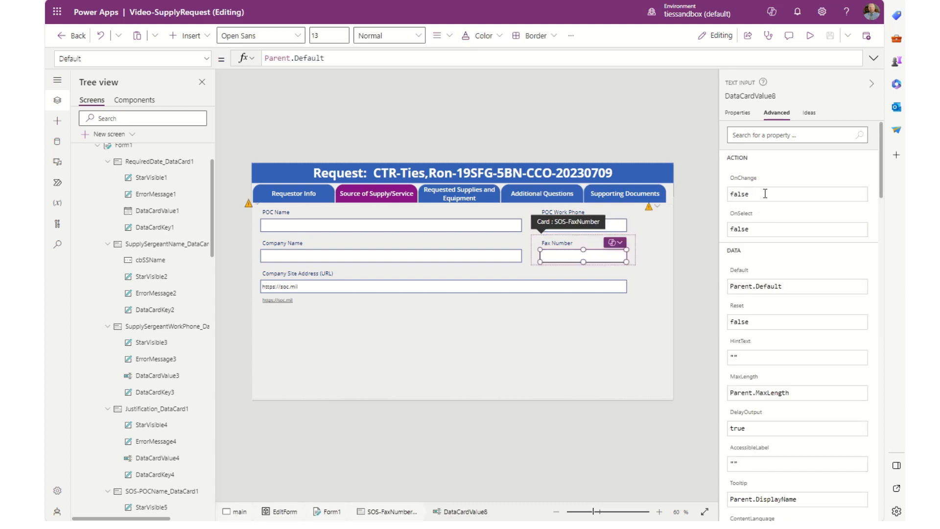
key("ctrl+a")
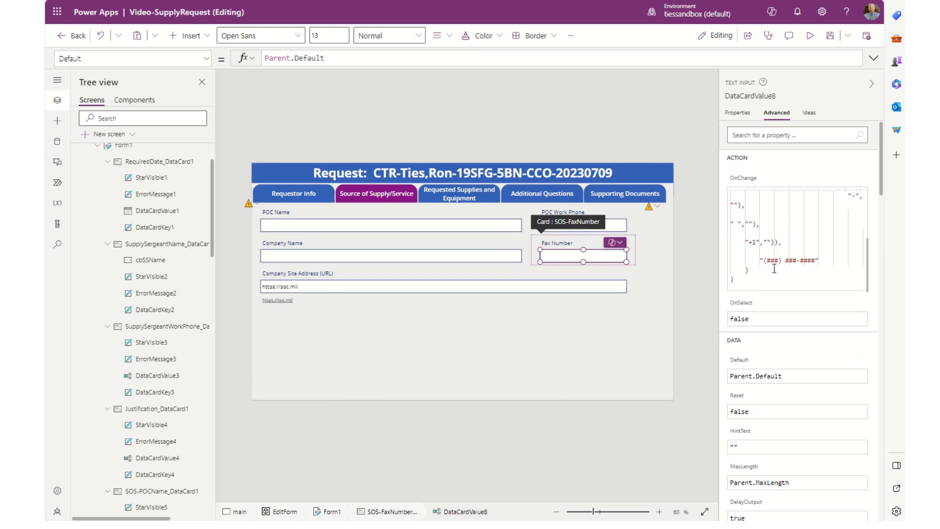
scroll(779, 270, "up", 4)
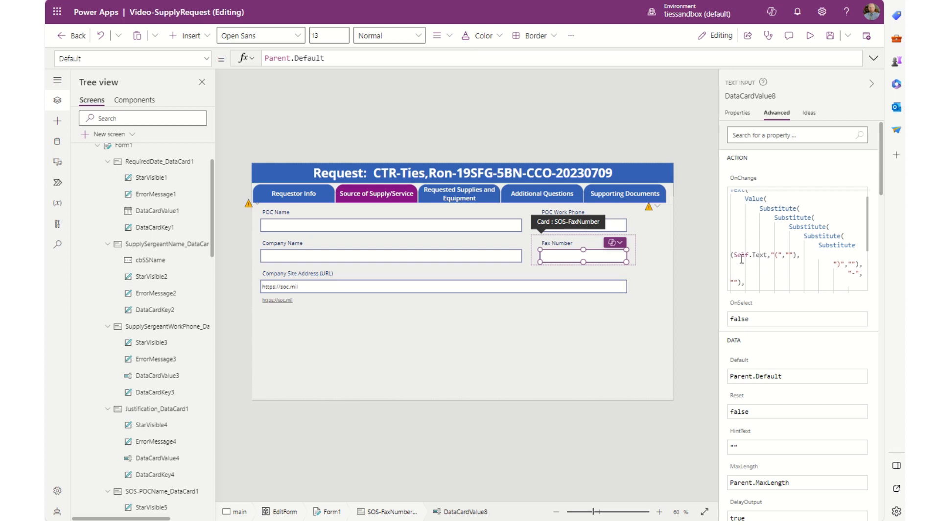
scroll(744, 258, "up", 1)
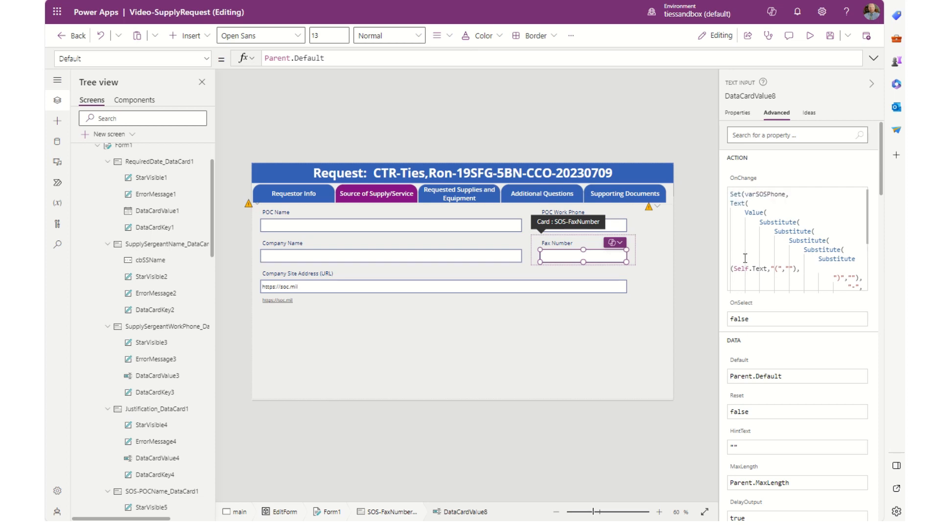
double_click(768, 194)
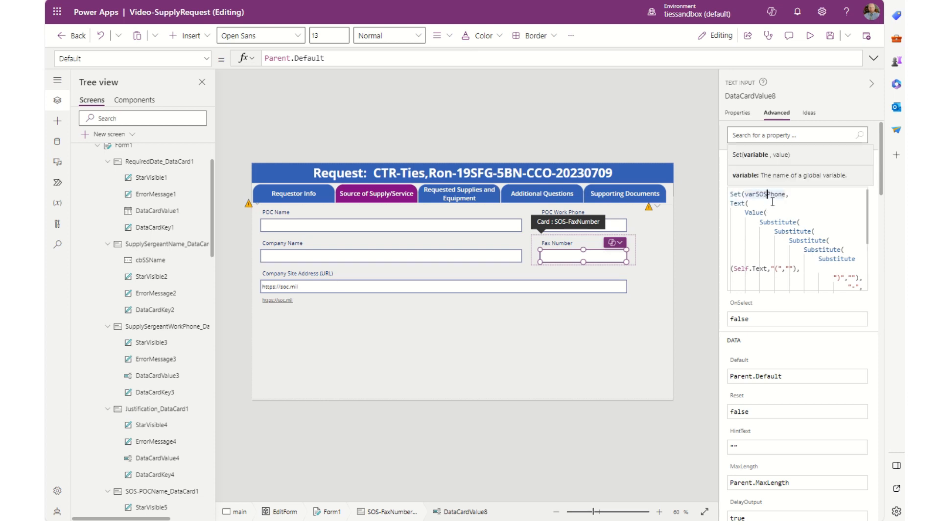
double_click(775, 194)
left_click(784, 194)
key("BackSpace")
key("BackSpace")
key("BackSpace")
type("F")
key("ctrl+shift+Left")
left_click(815, 348)
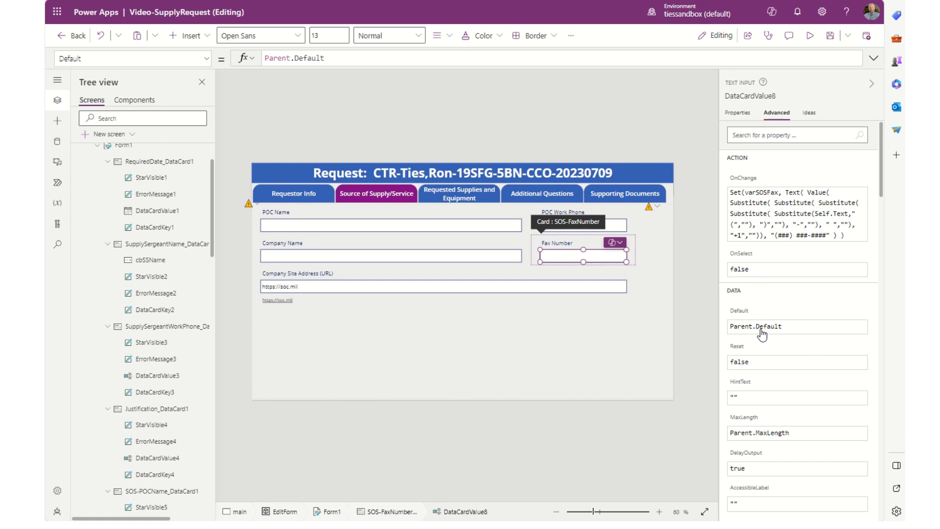
Set the Fax Number input's Default to varSOSFax
left_click(796, 326)
key("ctrl+a")
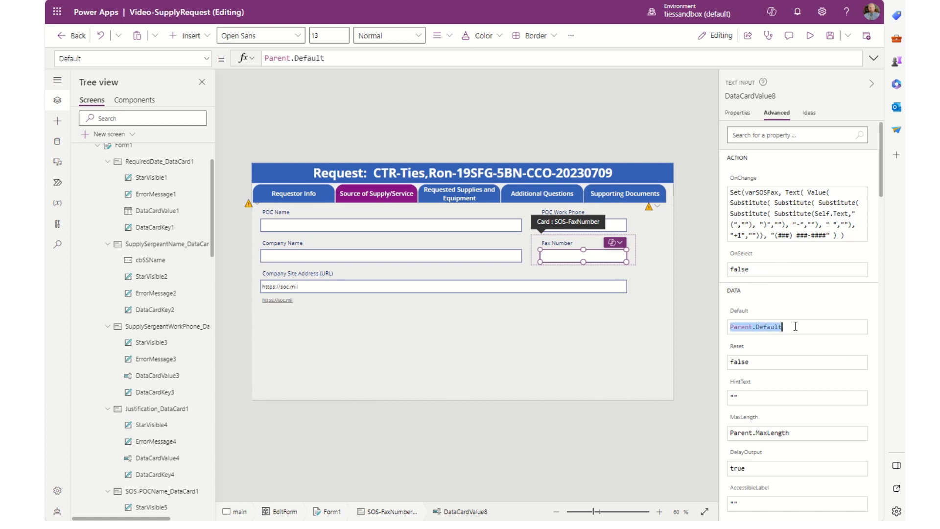
type("varSOSFax")
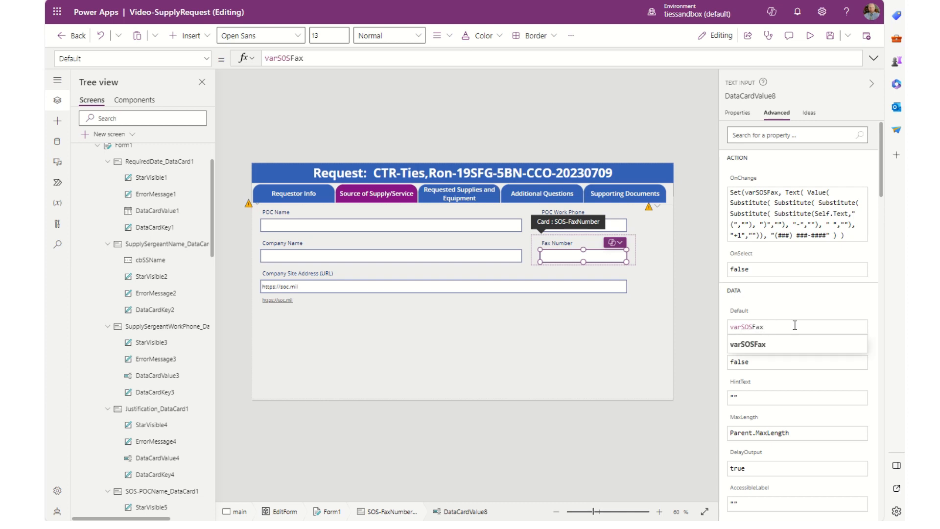
left_click(568, 351)
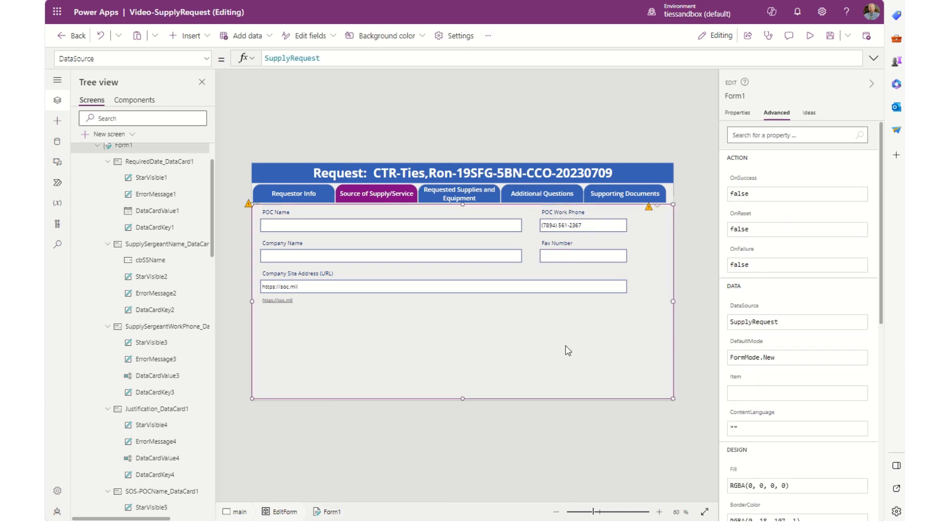
key("F5")
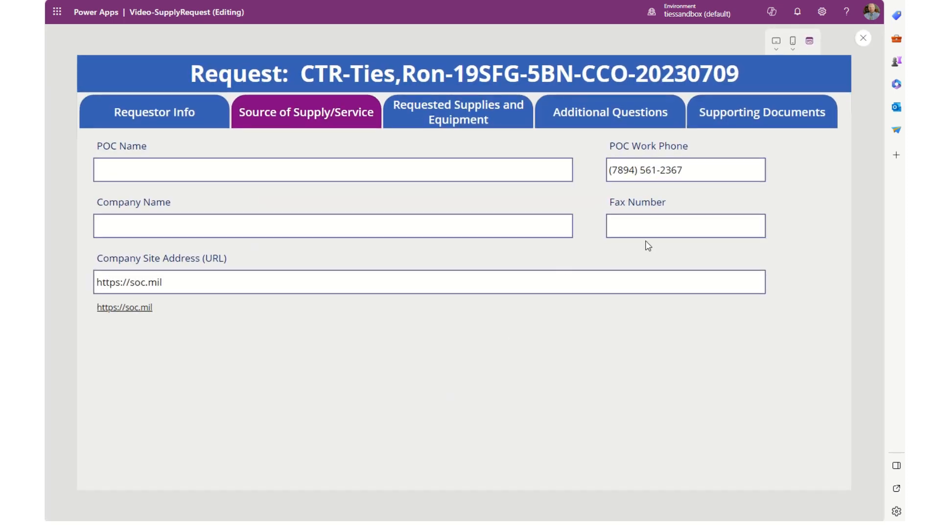
left_click(654, 227)
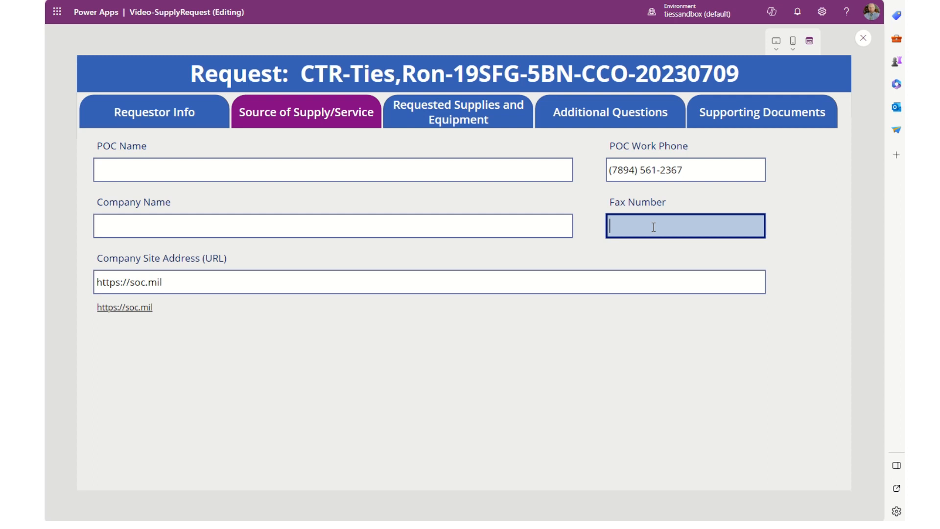
type("4567891230")
left_click(649, 273)
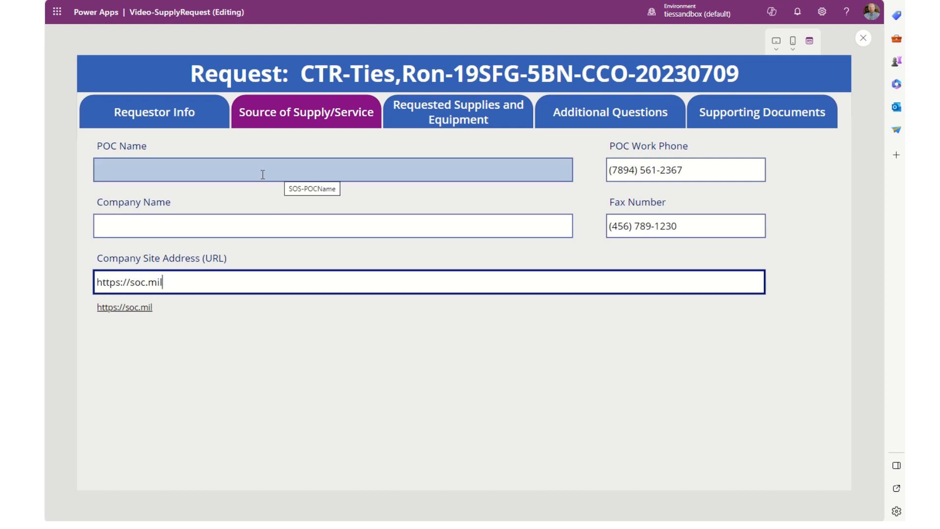
left_click(863, 39)
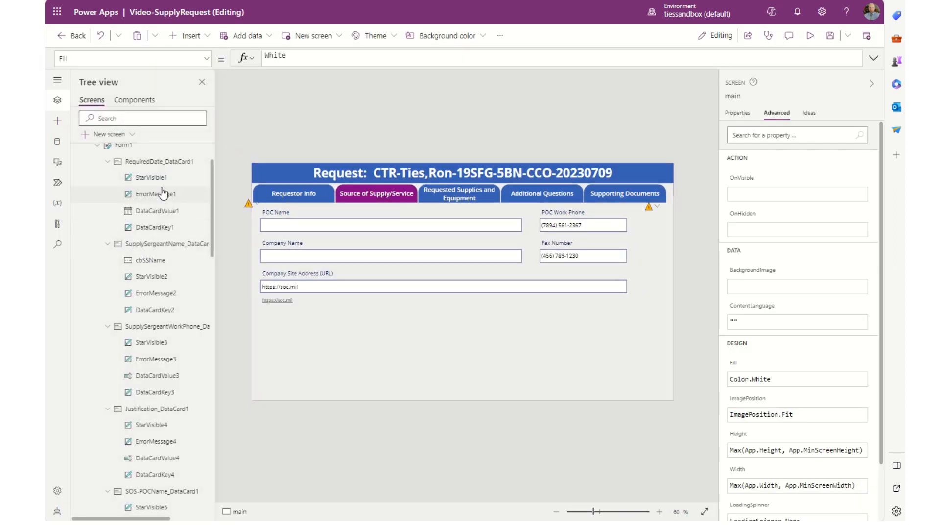
Copy the RequiredDate picker's Patch OnChange formula, then select the POC Name input
left_click(155, 212)
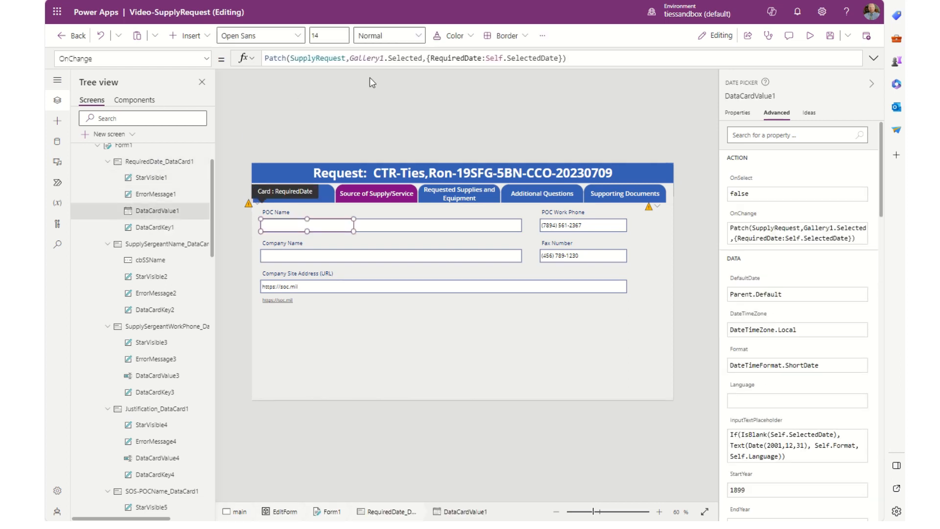
left_click(592, 57)
key("ctrl+a")
key("ctrl+c")
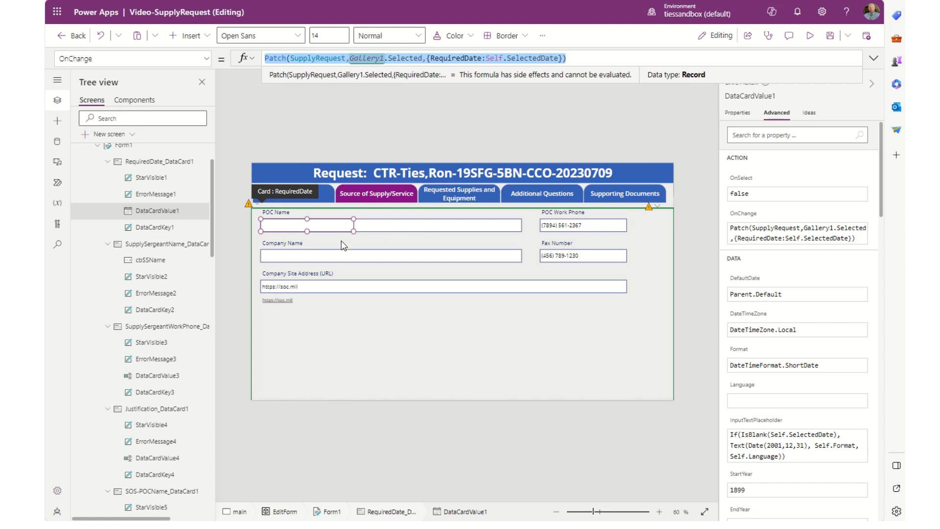
left_click(431, 226)
left_click(431, 226)
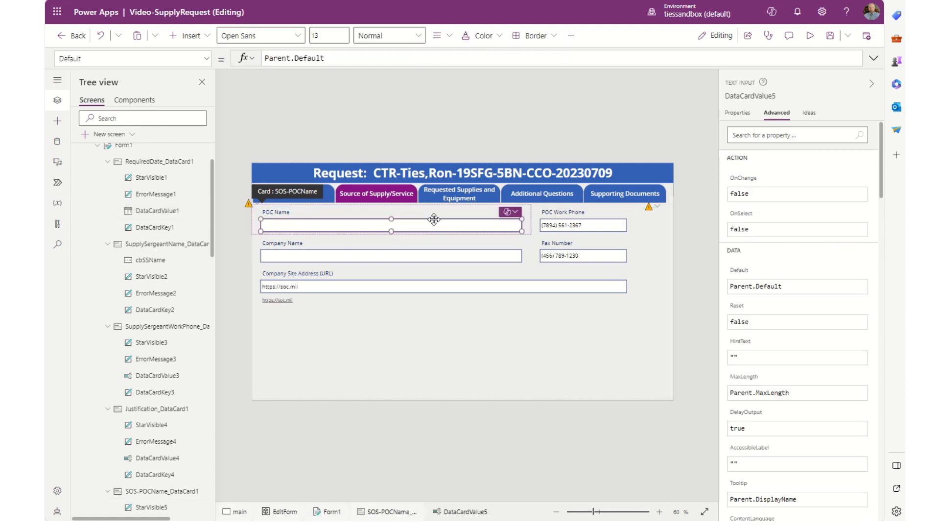
Replace false in the POC Name input's OnChange with the copied Patch formula
left_click(205, 59)
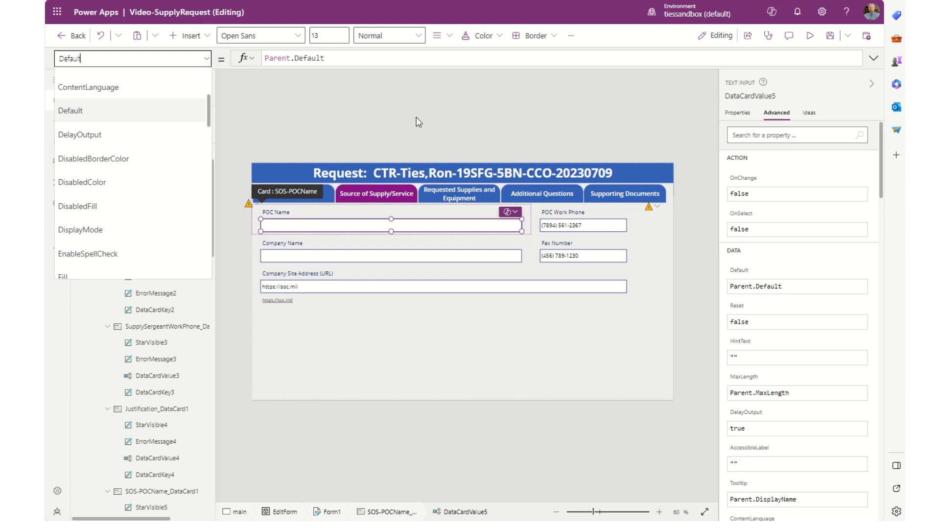
left_click(743, 179)
left_click(423, 60)
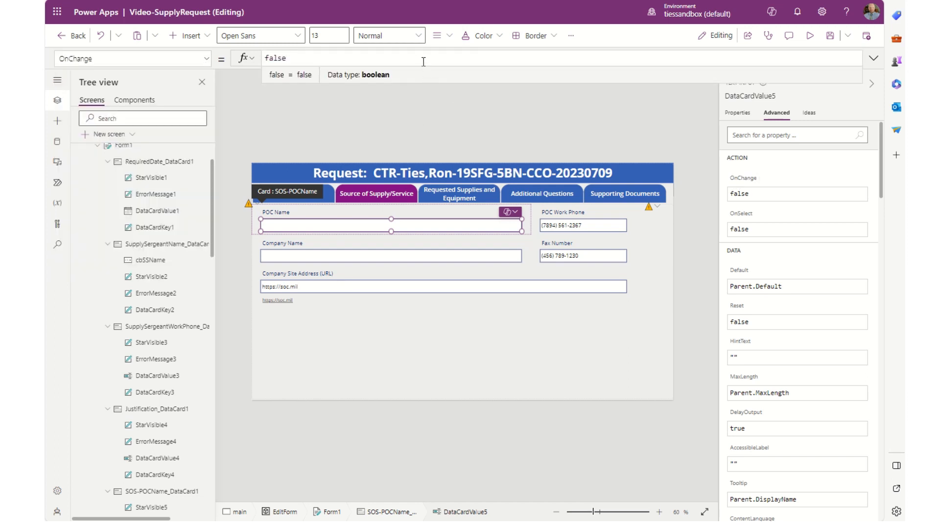
key("ctrl+a")
key("ctrl+v")
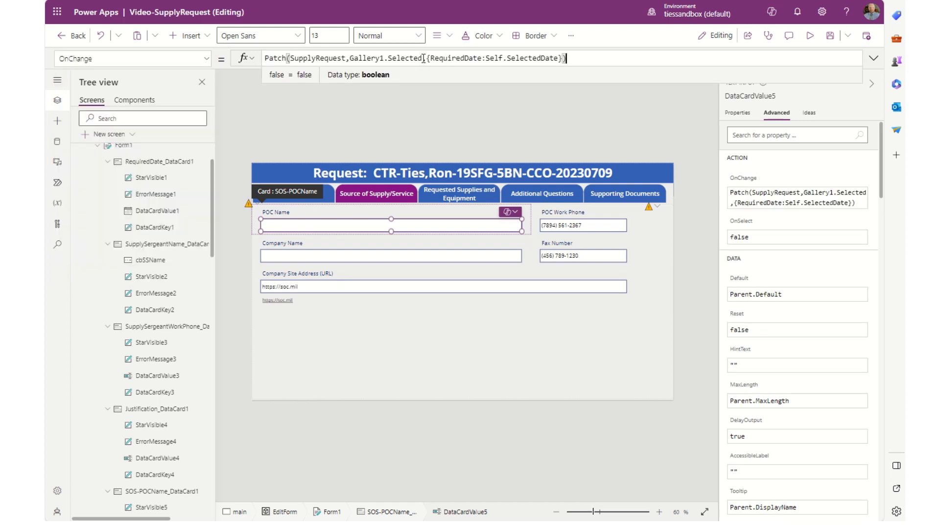
Change the patched field to 'SOS-POCName' and its value to Self.Text
double_click(465, 58)
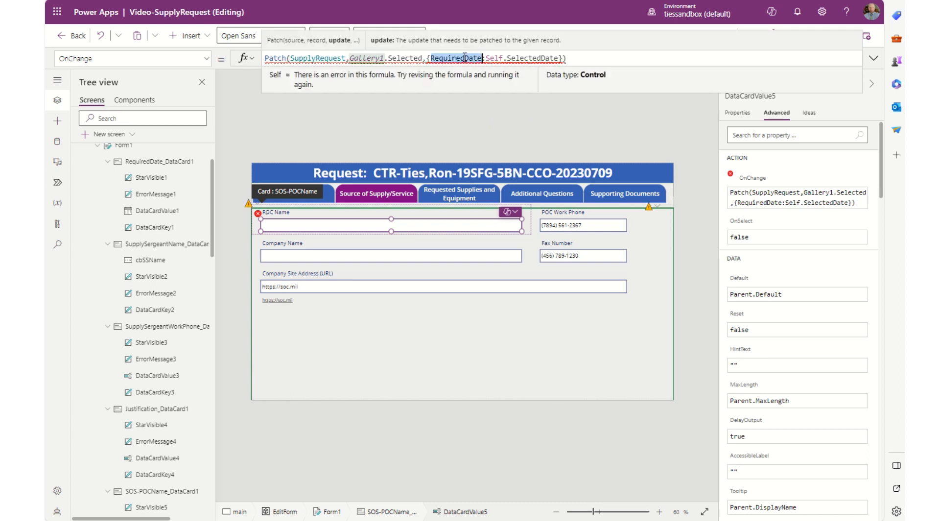
type("sos")
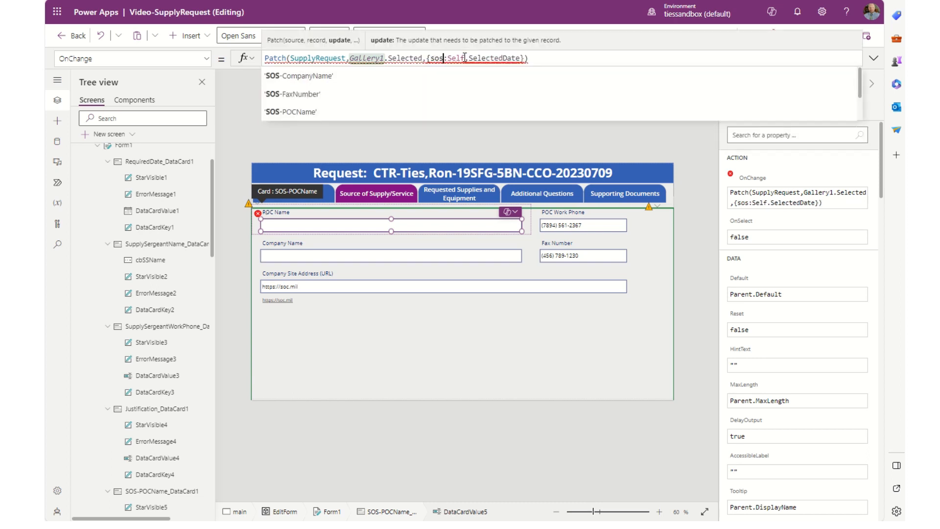
key("Down")
key("Down")
key("Down")
key("Tab")
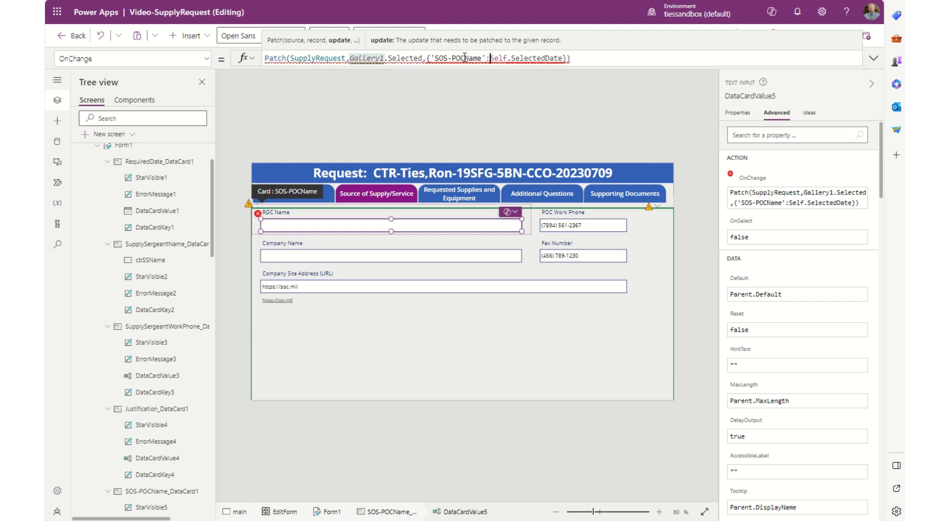
key("Right")
key("Right")
key("Right")
key("Right")
key("Right")
key("Right")
key("Right")
key("Right")
key("Right")
key("Right")
key("Right")
key("Right")
key("Right")
key("Right")
key("Right")
key("Right")
key("Right")
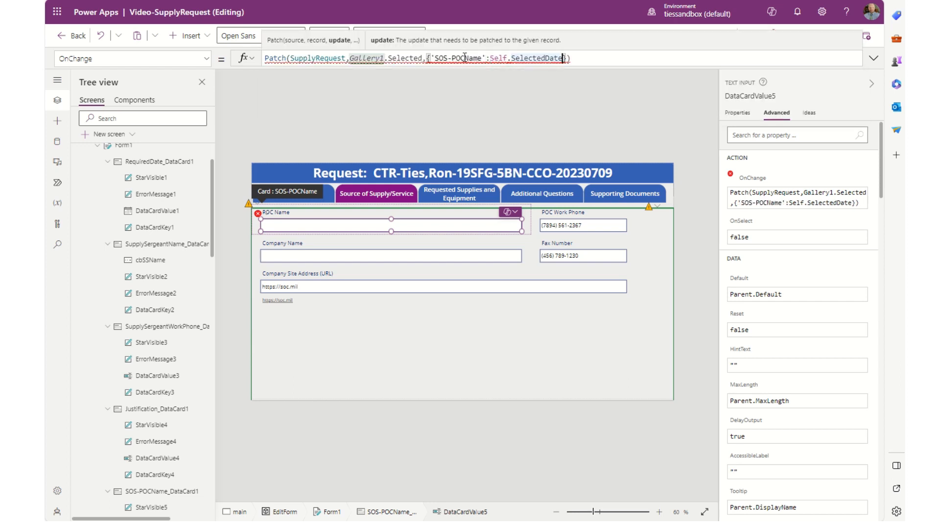
key("BackSpace")
key("BackSpace")
key("BackSpace")
key("BackSpace")
key("BackSpace")
key("BackSpace")
key("BackSpace")
key("BackSpace")
key("BackSpace")
key("BackSpace")
key("BackSpace")
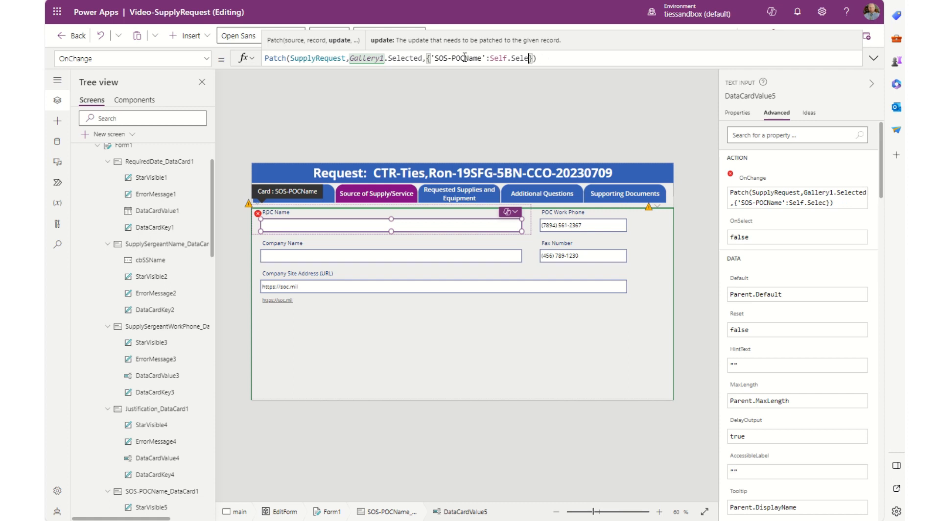
key("BackSpace")
type("Text")
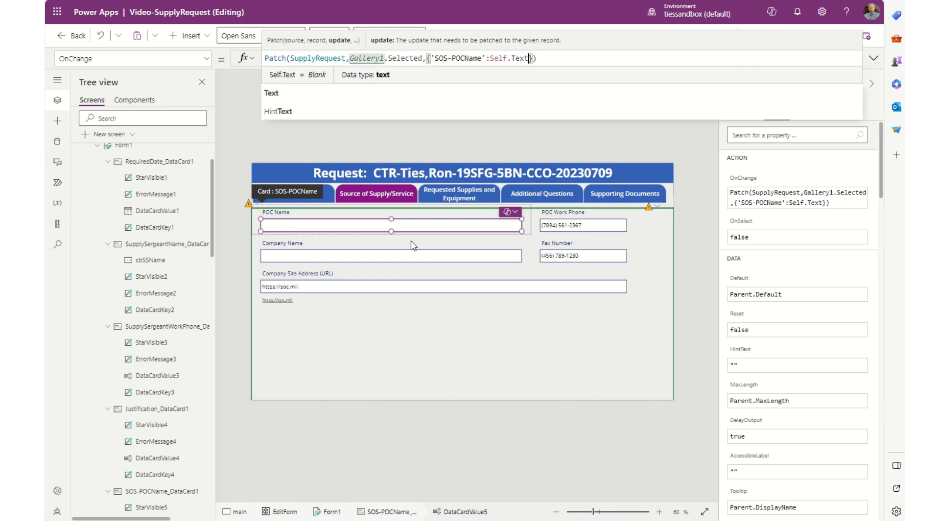
left_click(380, 258)
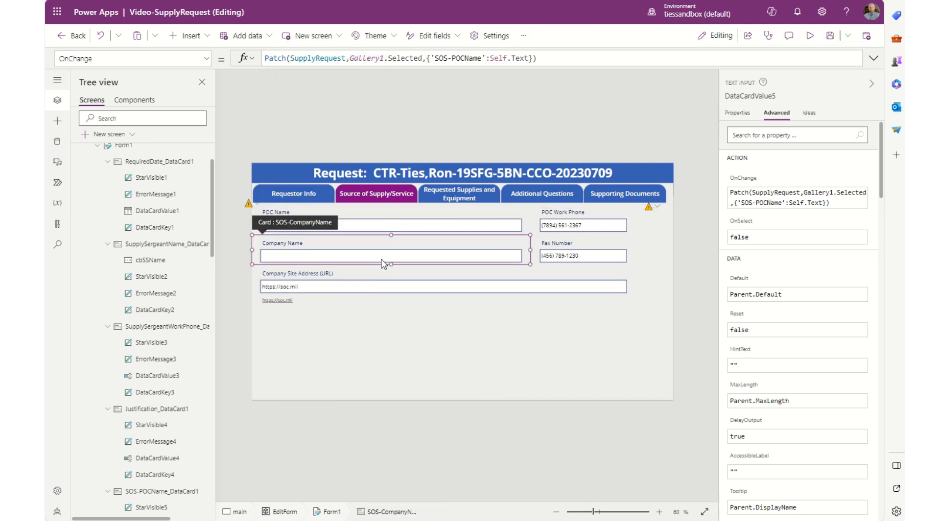
Replace false in the Company Name input's OnChange with the copied Patch formula
left_click(380, 258)
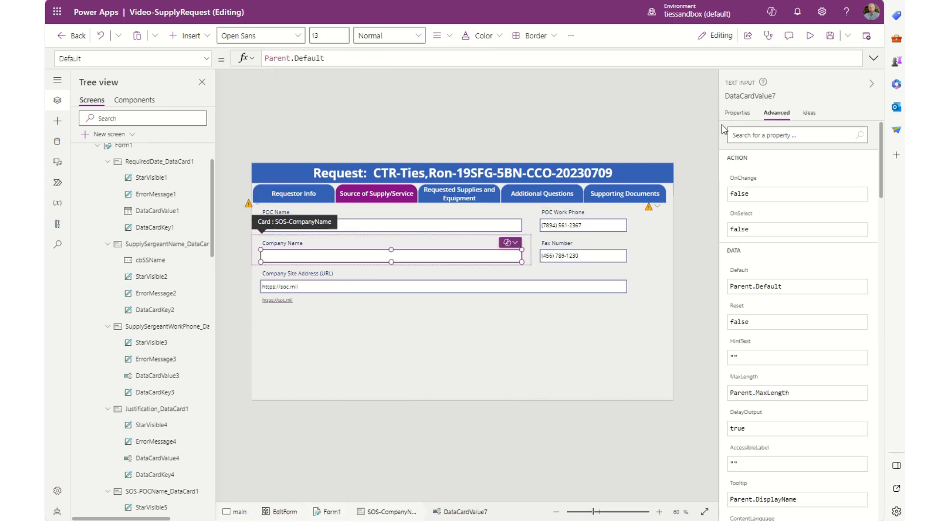
left_click(746, 179)
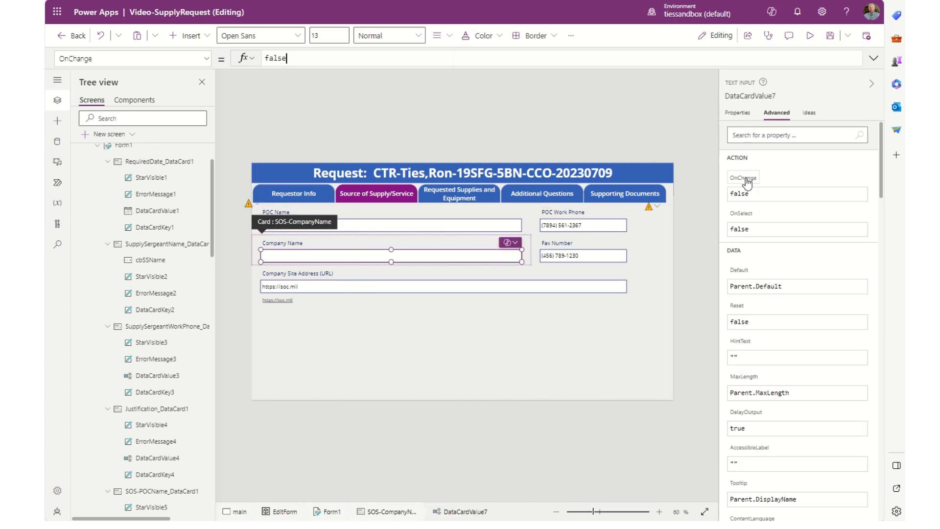
triple_click(468, 57)
type("Patch(SupplyRequest,Gallery1.Selected,{RequiredDate:Self.SelectedDate})")
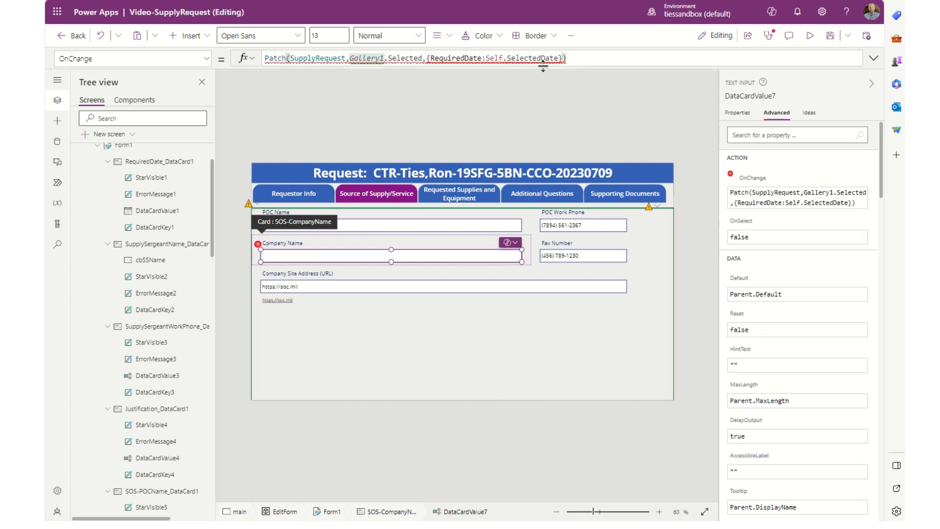
Change the patched field to 'SOS-CompanyName' and its value to Self.Text
double_click(467, 59)
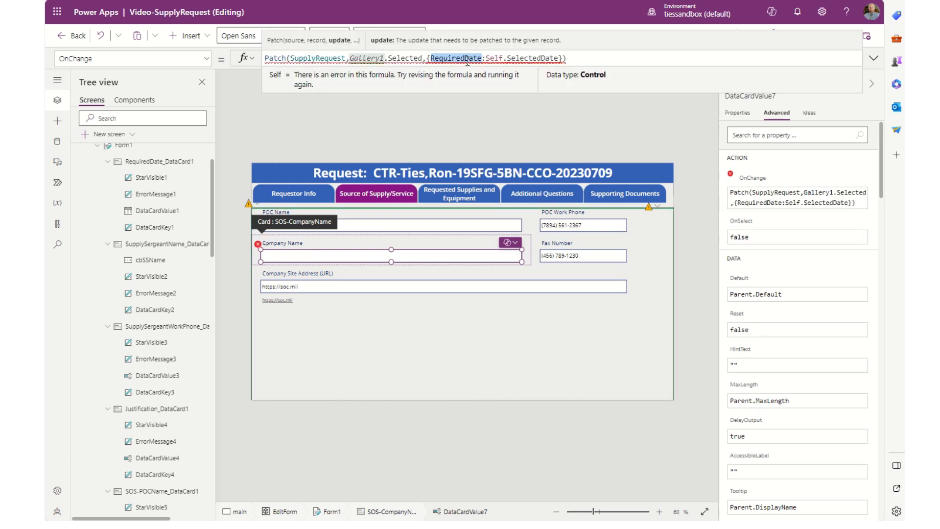
type("company")
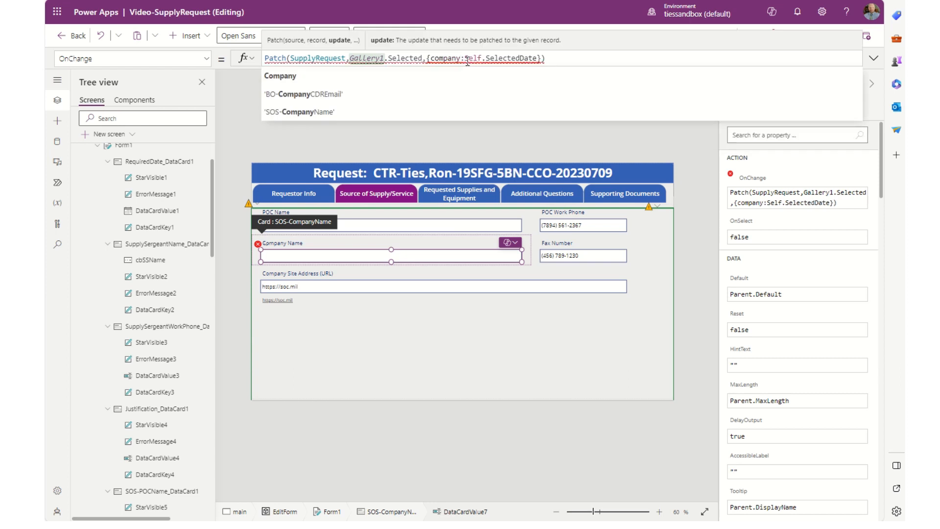
key("Down")
key("Down")
key("Down")
key("Tab")
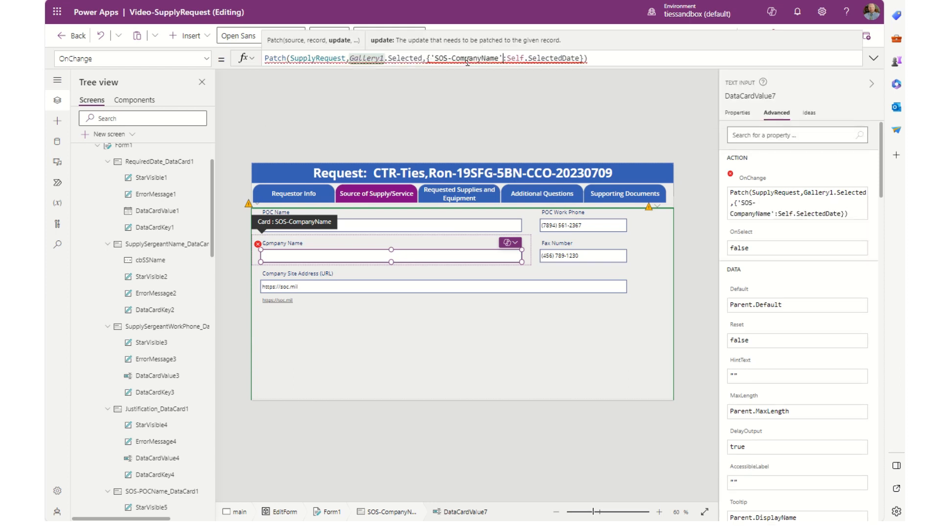
key("Right")
key("Right")
key("Right")
key("Right")
key("Right")
key("Right")
key("Right")
key("Right")
key("Right")
key("Right")
key("Right")
key("Right")
key("Right")
key("BackSpace")
key("BackSpace")
key("BackSpace")
key("BackSpace")
key("BackSpace")
key("BackSpace")
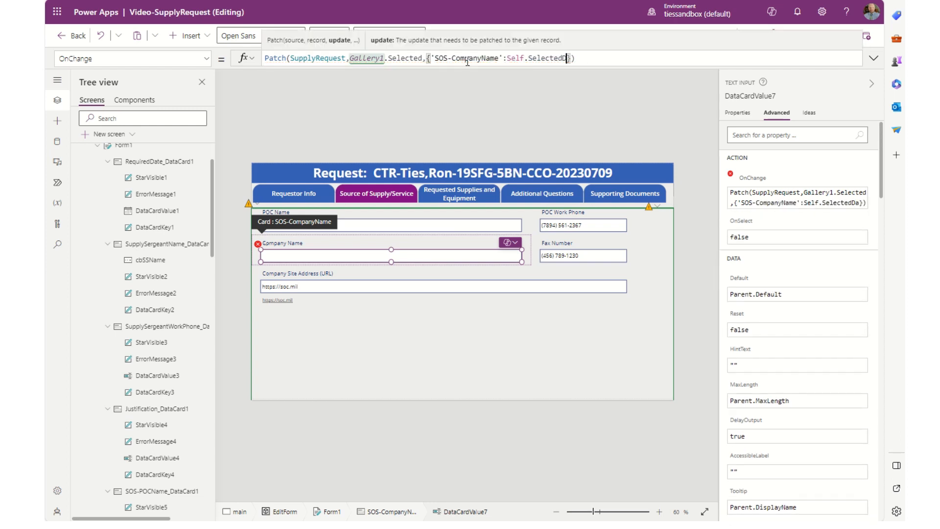
key("BackSpace")
key("BackSpace")
key("BackSpace")
key("BackSpace")
key("BackSpace")
key("BackSpace")
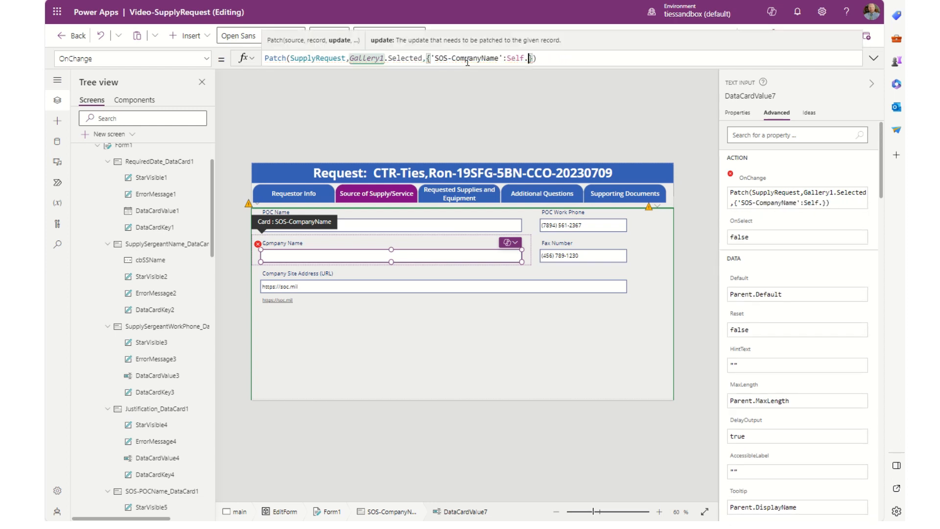
type("Text")
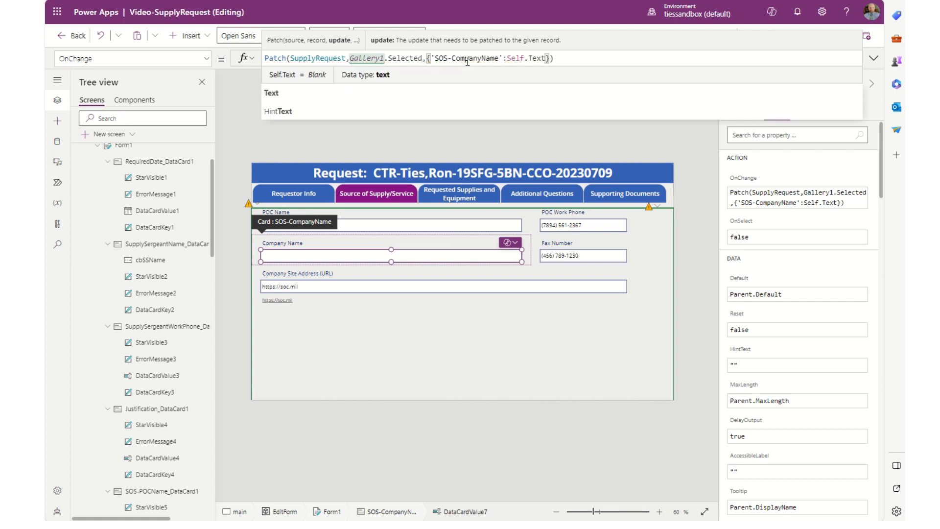
left_click(588, 226)
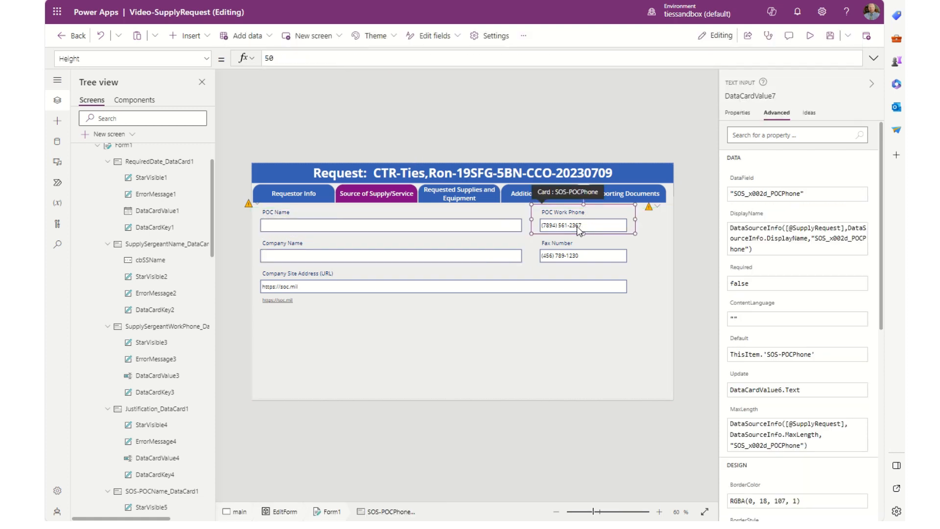
Append the Patch formula after the Set call in the POC Work Phone input's OnChange
left_click(577, 224)
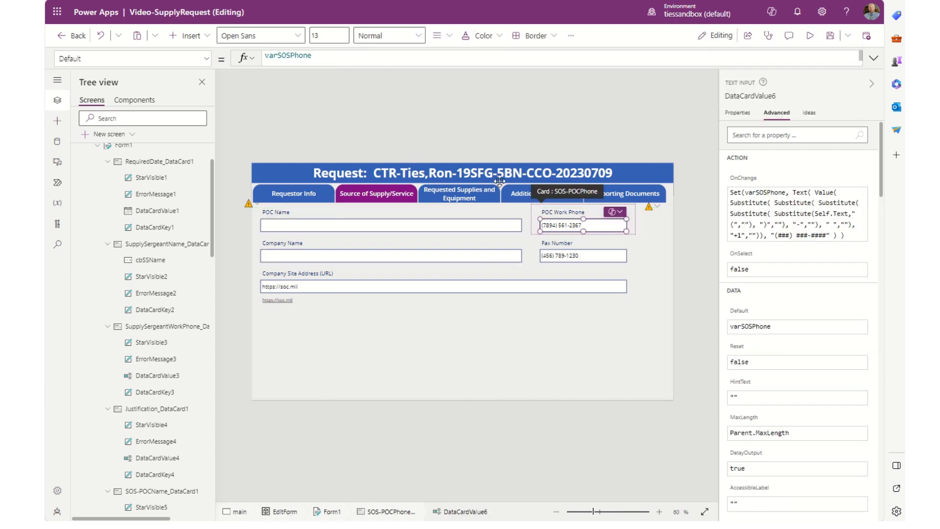
left_click(209, 59)
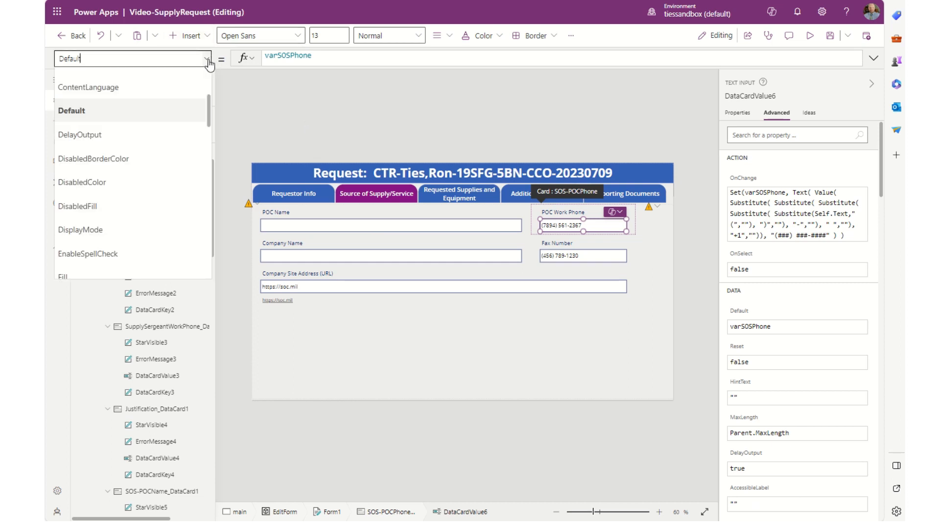
left_click(478, 116)
left_click(747, 183)
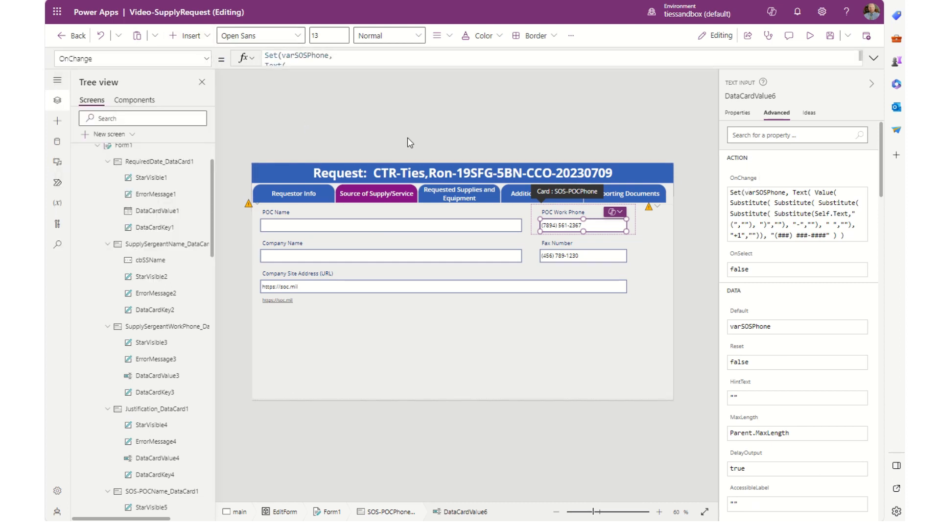
left_click(873, 59)
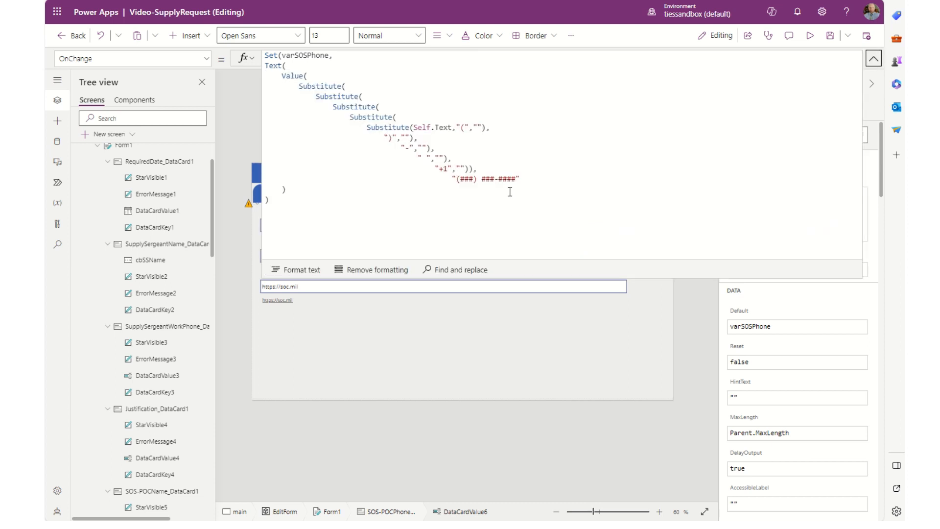
left_click(276, 200)
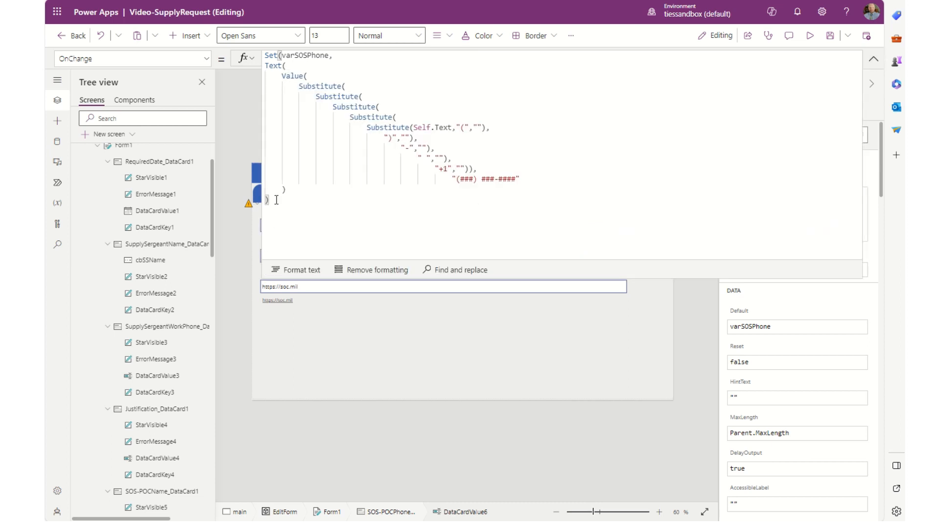
type(";")
type("Patch(SupplyRequest,Gallery1.Selected,{RequiredDate:Self.SelectedDate})")
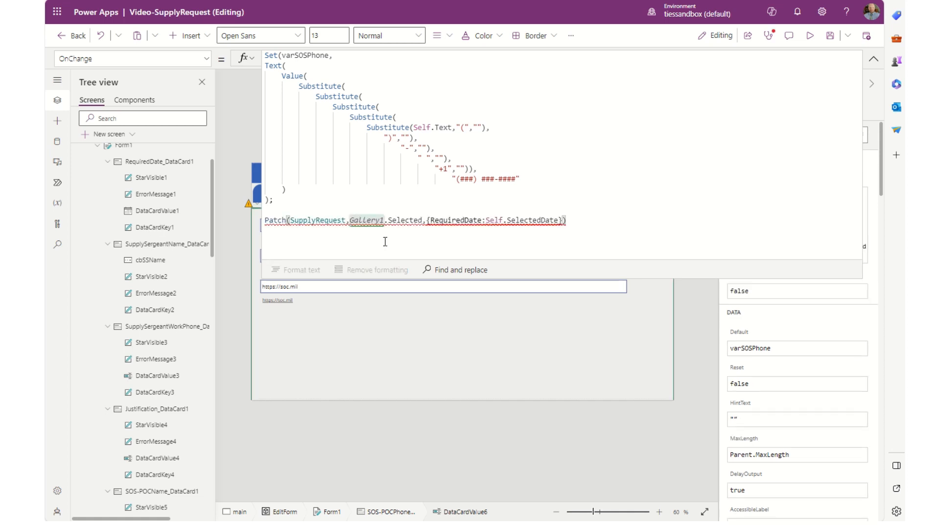
Change the Patch field to 'SOS-POCPhone' and its value to Self.Text
left_click(482, 283)
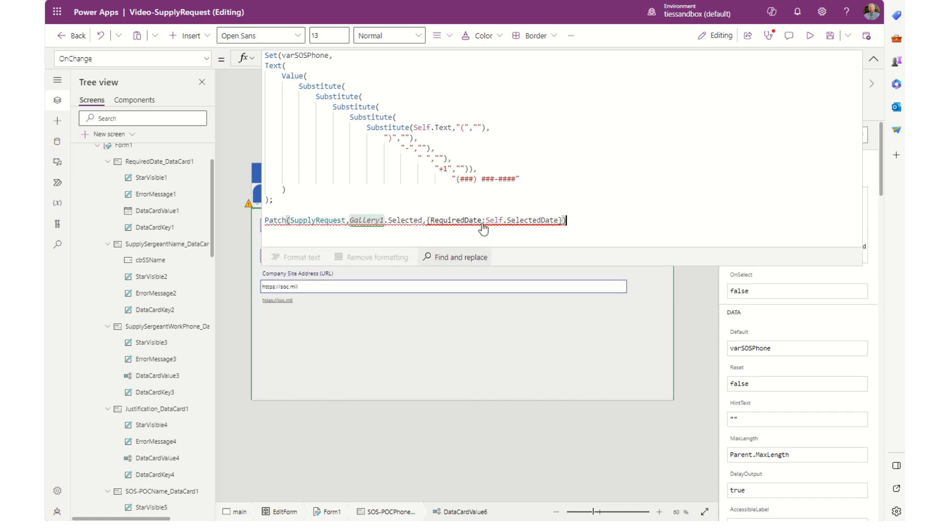
scroll(458, 98, "down", 5)
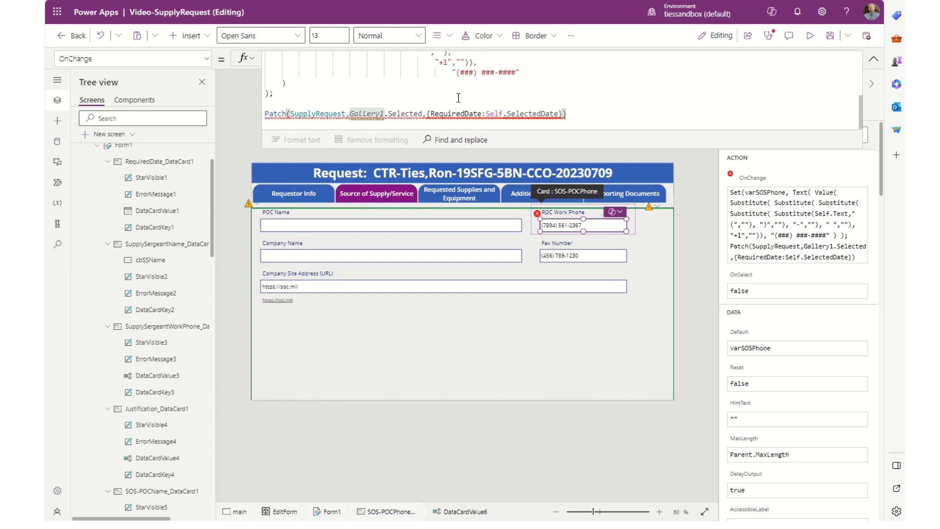
double_click(461, 114)
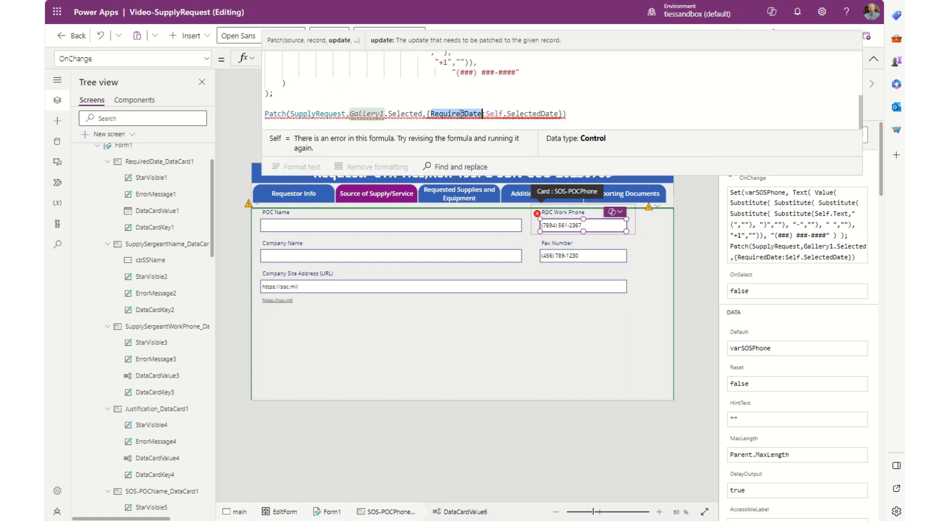
type("poc")
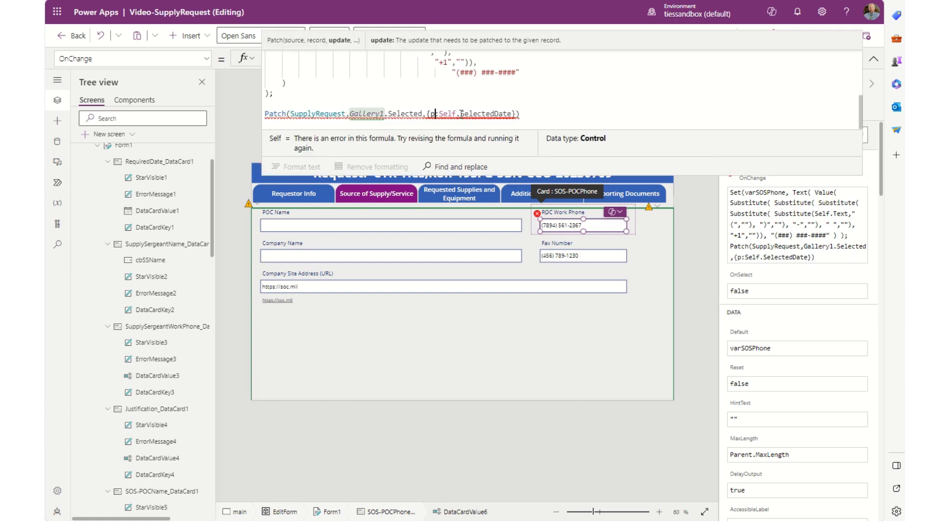
key("Down")
key("Down")
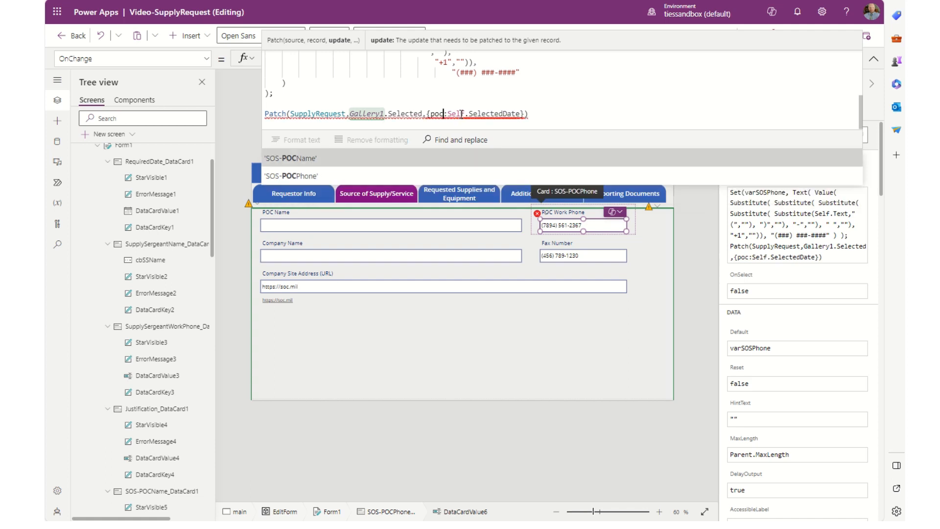
key("Tab")
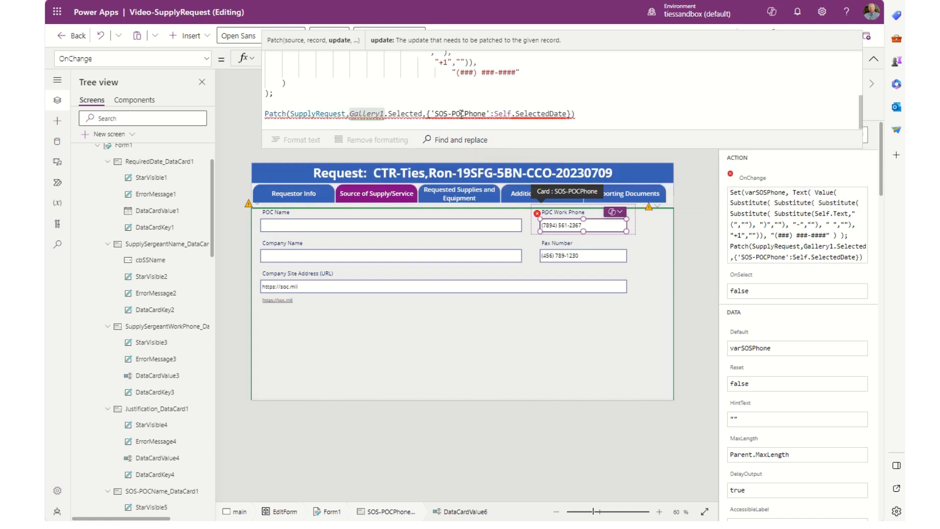
key("Right")
key("Right")
key("Right")
key("Right")
key("Right")
key("Right")
key("Right")
key("Right")
key("Right")
key("Right")
key("Right")
key("Right")
key("Right")
key("Right")
key("BackSpace")
key("BackSpace")
key("BackSpace")
key("BackSpace")
key("BackSpace")
key("BackSpace")
key("BackSpace")
key("BackSpace")
key("BackSpace")
key("BackSpace")
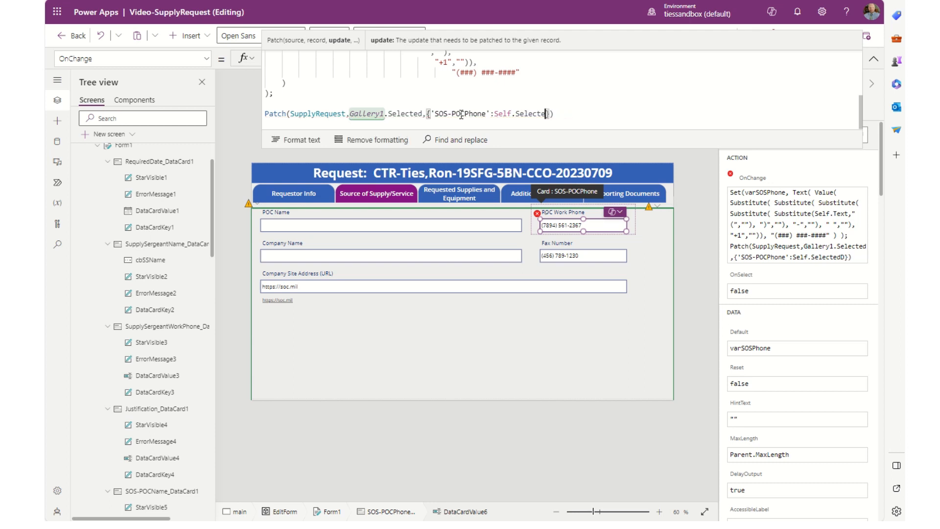
key("BackSpace")
key("BackSpace")
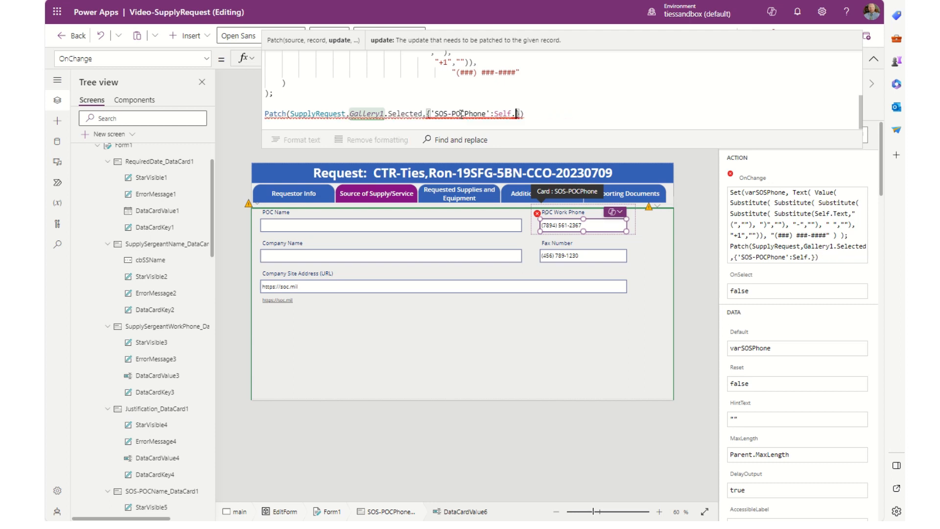
type("Text")
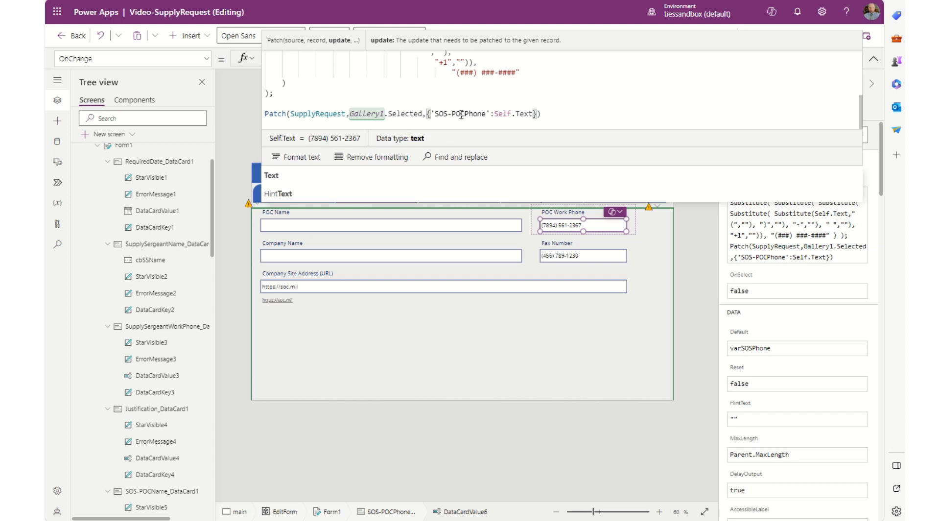
left_click(581, 258)
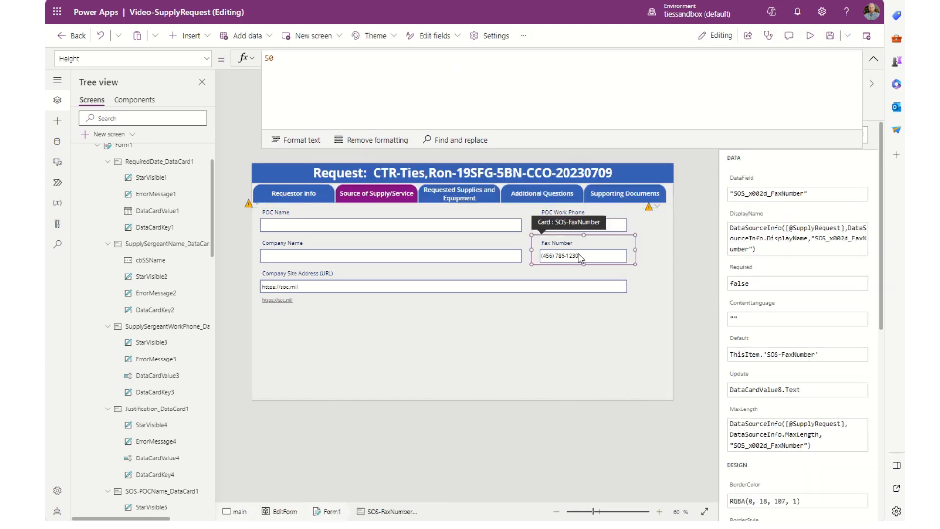
Append the Patch line on a new line after the Set call in the Fax Number OnChange
left_click(579, 256)
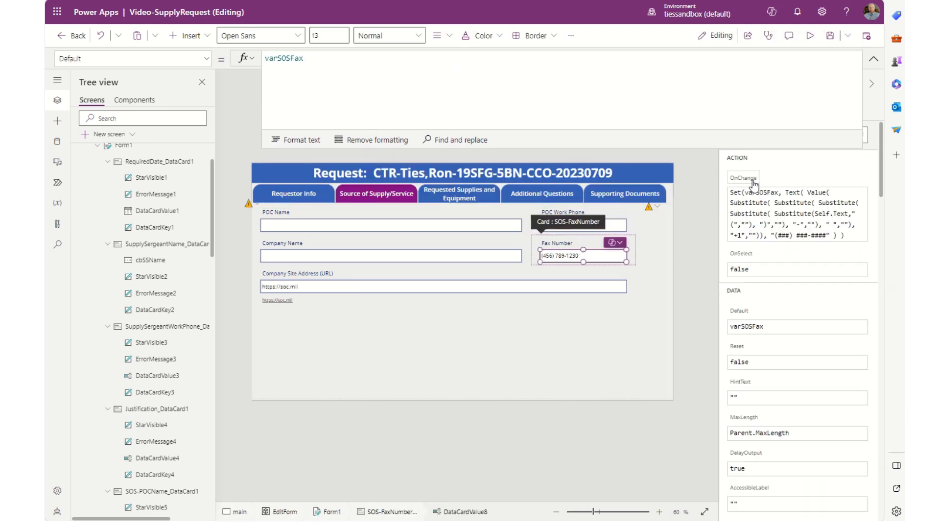
left_click(747, 181)
scroll(773, 100, "down", 5)
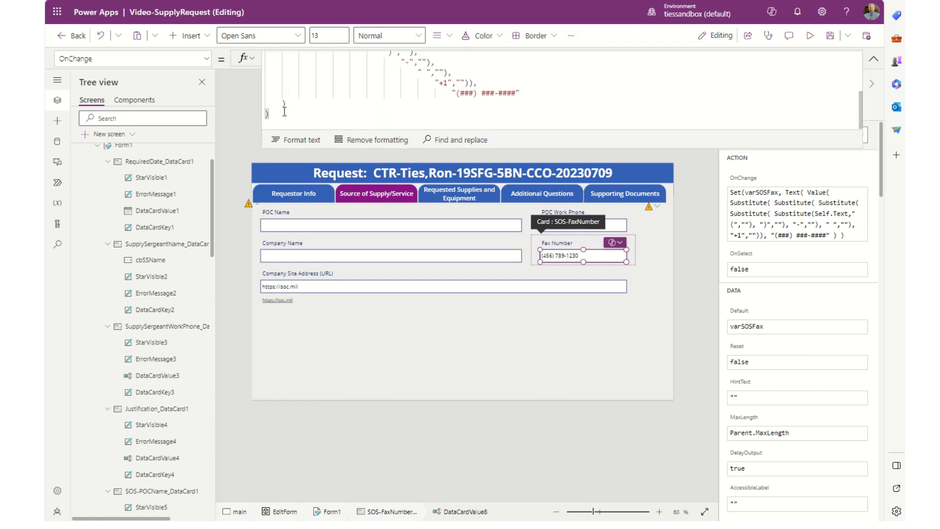
type(";")
key("Return")
key("Return")
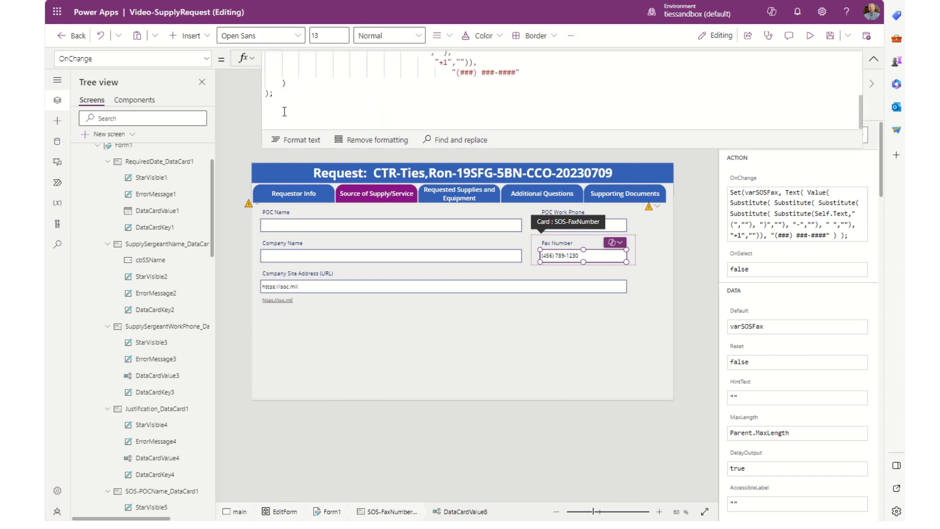
type("Patch(SupplyRequest,Gallery1.Selected,{RequiredDate:Self.SelectedDate})")
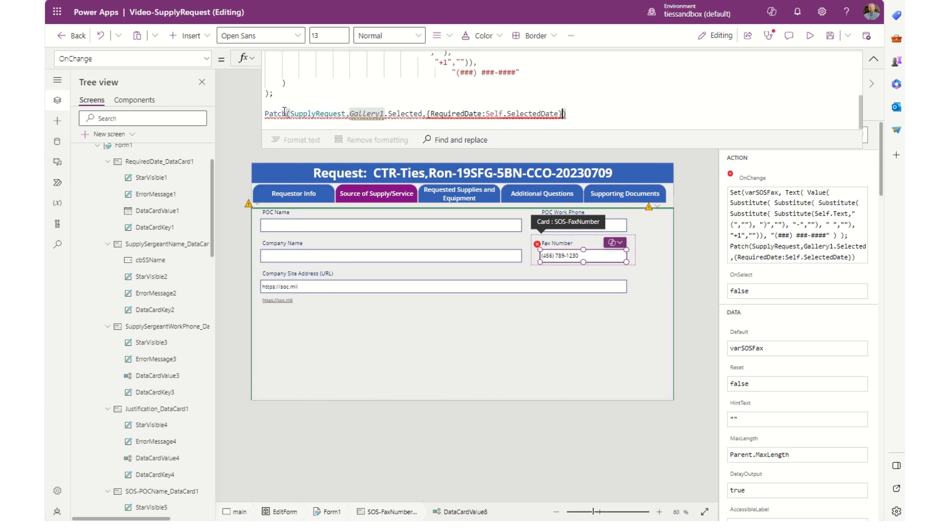
Change the Patch value to Self.Text and the field to 'SOS-FaxNumber'
key("Left")
key("BackSpace")
key("BackSpace")
key("BackSpace")
key("BackSpace")
key("BackSpace")
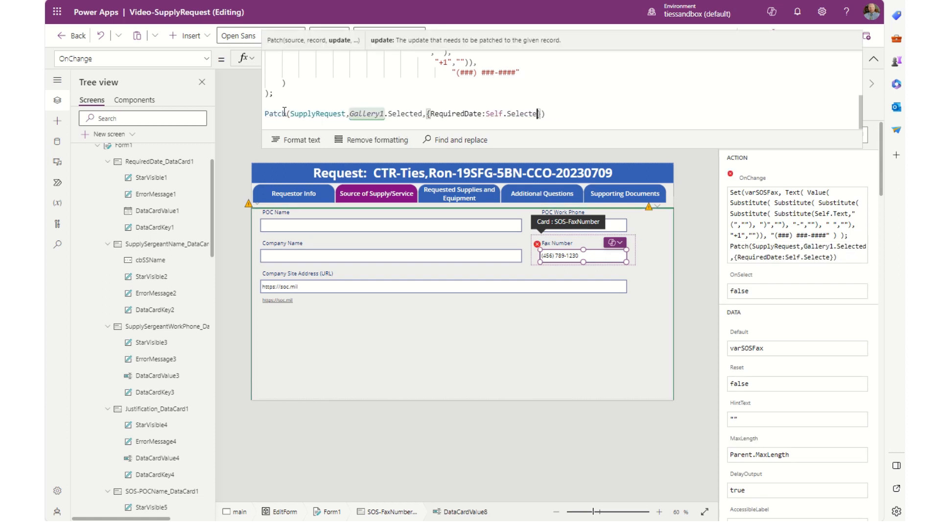
key("BackSpace")
key("BackSpace")
key("BackSpace")
key("BackSpace")
key("BackSpace")
key("BackSpace")
key("BackSpace")
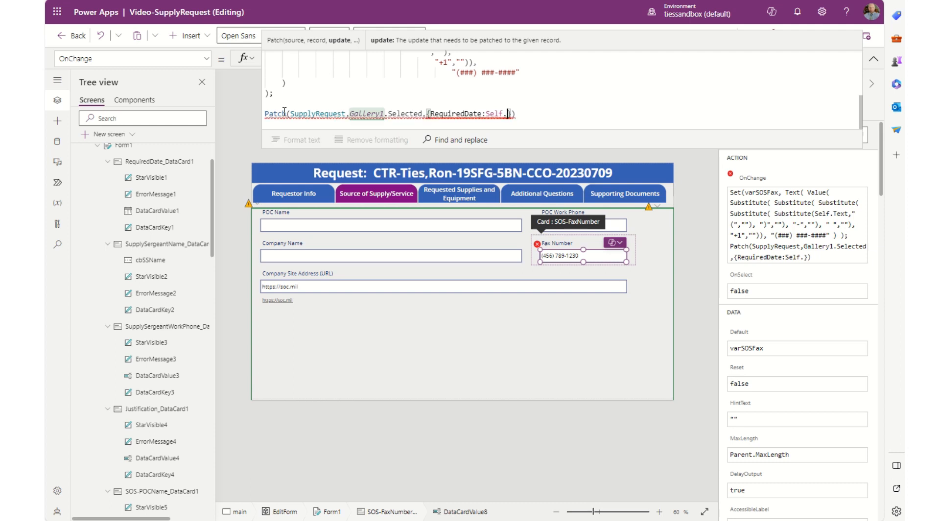
type("Text")
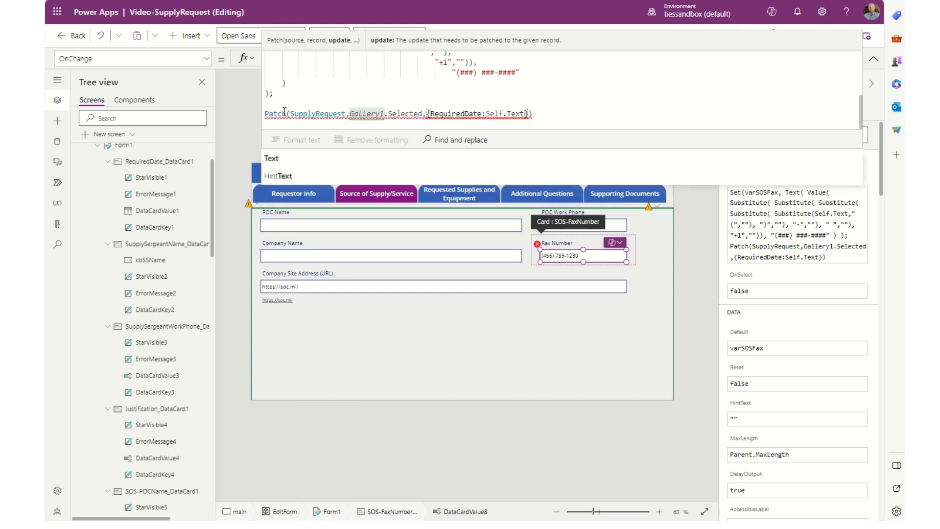
key("Left")
key("Left")
key("Left")
key("Left")
key("Left")
key("Left")
key("Left")
key("Left")
key("Left")
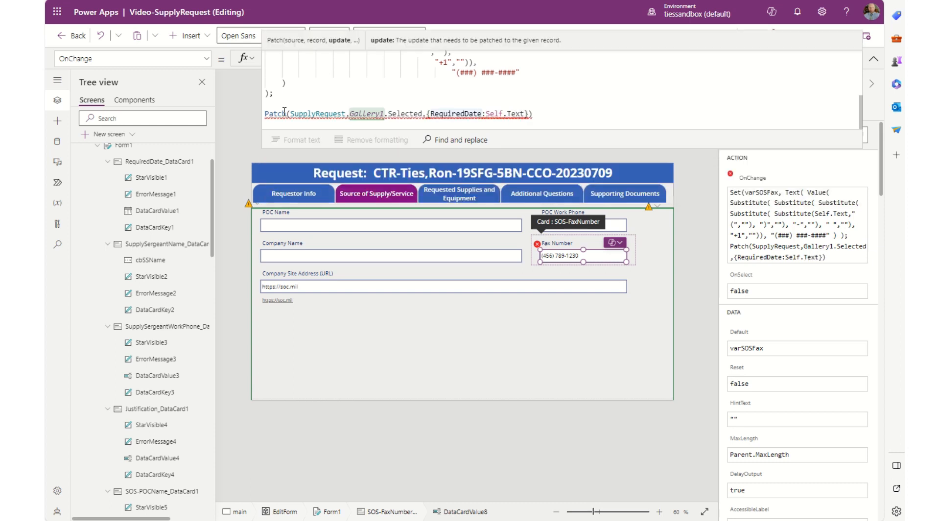
key("BackSpace")
key("BackSpace")
key("BackSpace")
key("BackSpace")
key("BackSpace")
key("BackSpace")
key("BackSpace")
key("BackSpace")
key("BackSpace")
key("BackSpace")
key("BackSpace")
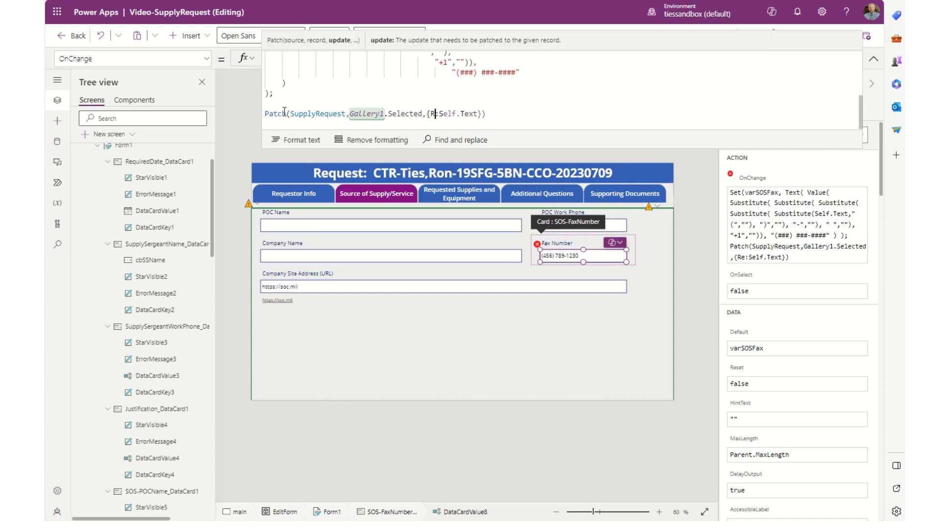
key("BackSpace")
type("fax")
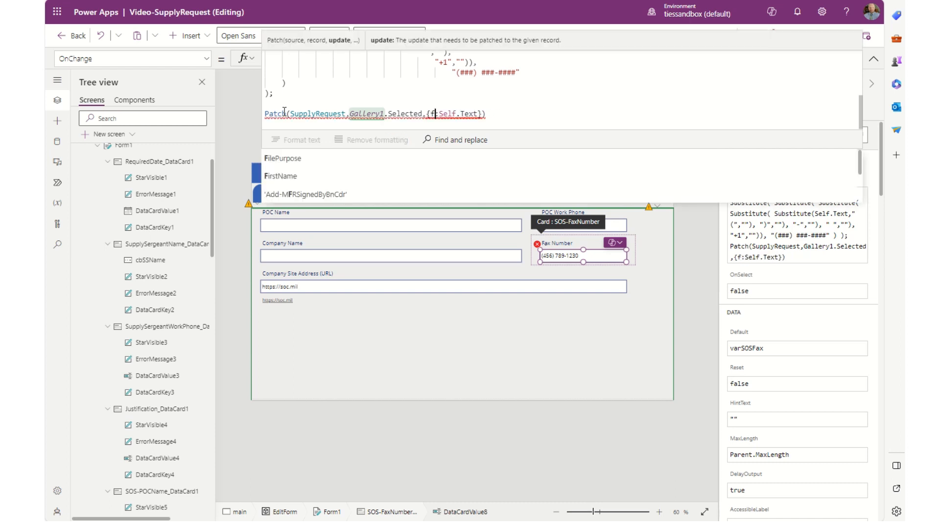
key("Tab")
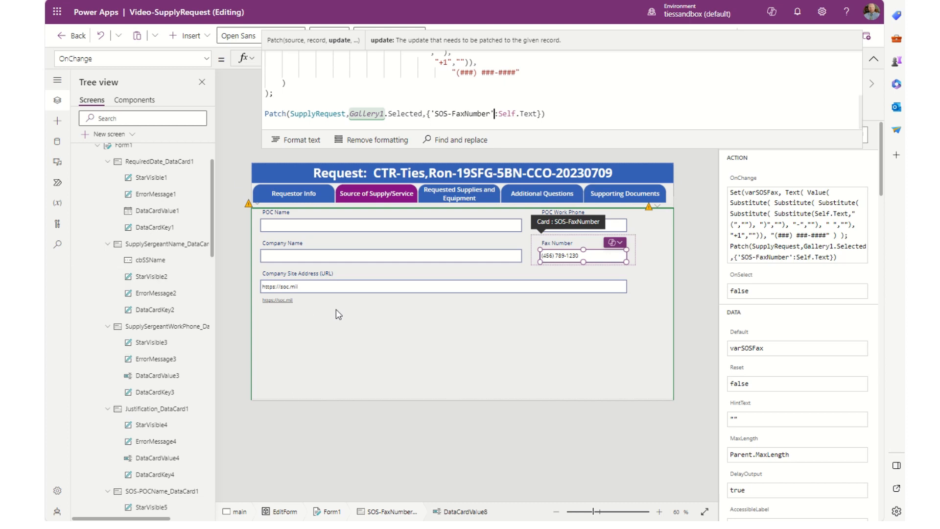
left_click(366, 293)
Paste the Patch call after Set(varCoURL,Self.Text); in the Company Site Address input's OnChange
left_click(367, 292)
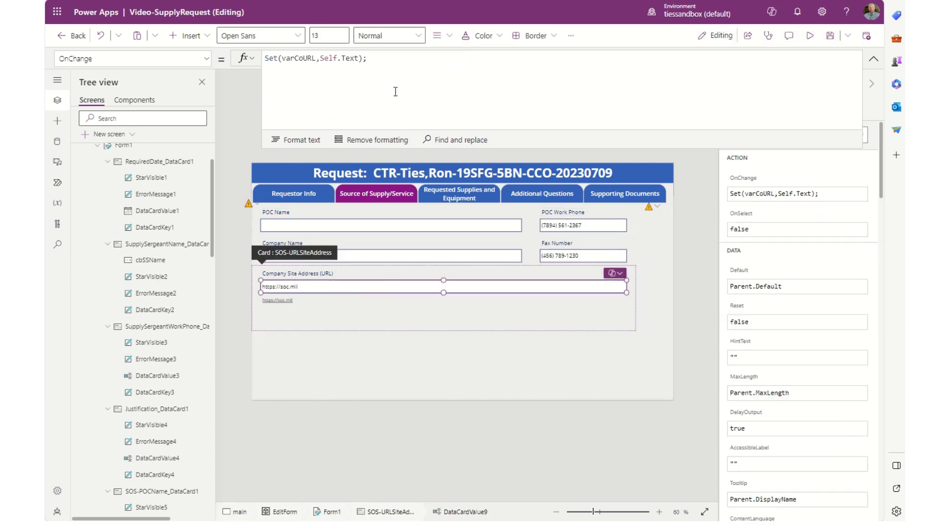
left_click(393, 59)
type("Patch(SupplyRequest,Gallery1.Selected,{RequiredDate:Self.SelectedDate})")
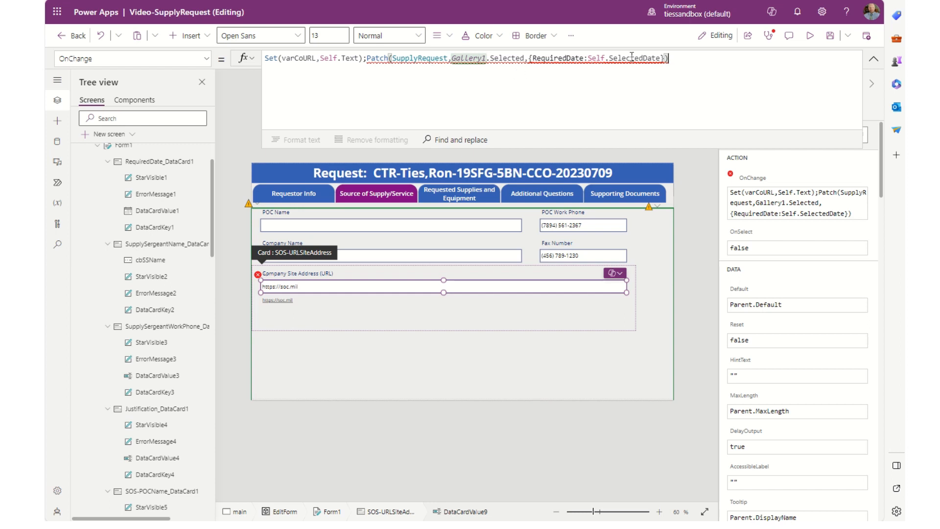
Change the patched field to 'SOS-URLSiteAddress' and its value to Self.Text
double_click(555, 57)
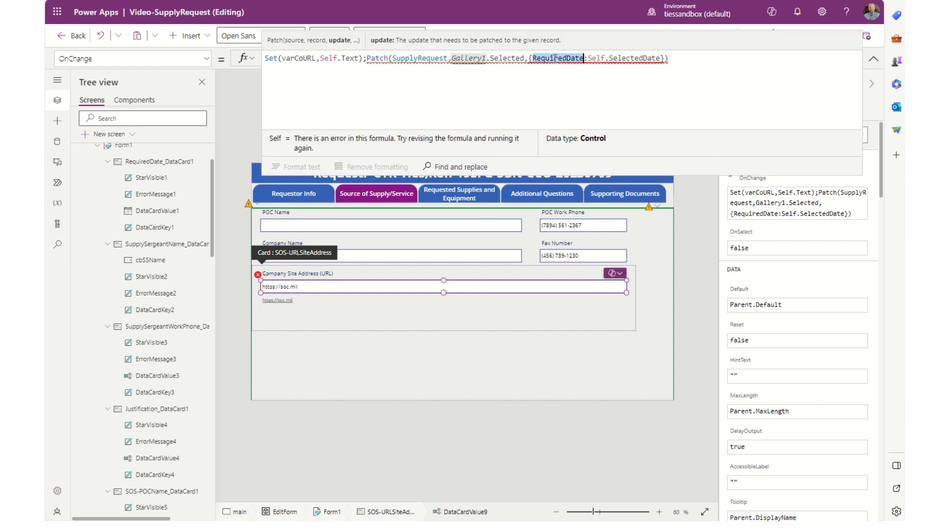
type("url")
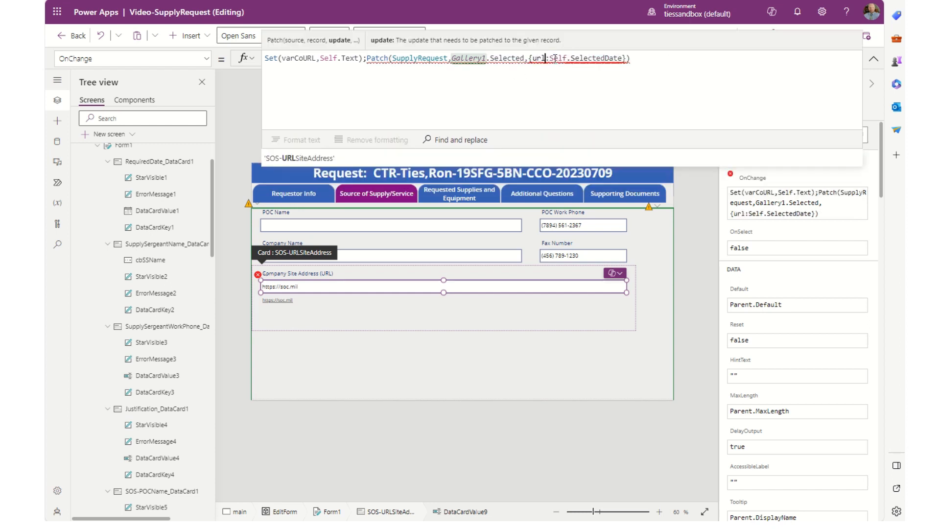
key("Tab")
key("Right")
key("Right")
key("Right")
key("Right")
key("Right")
key("Right")
key("Right")
key("Right")
key("Right")
key("Right")
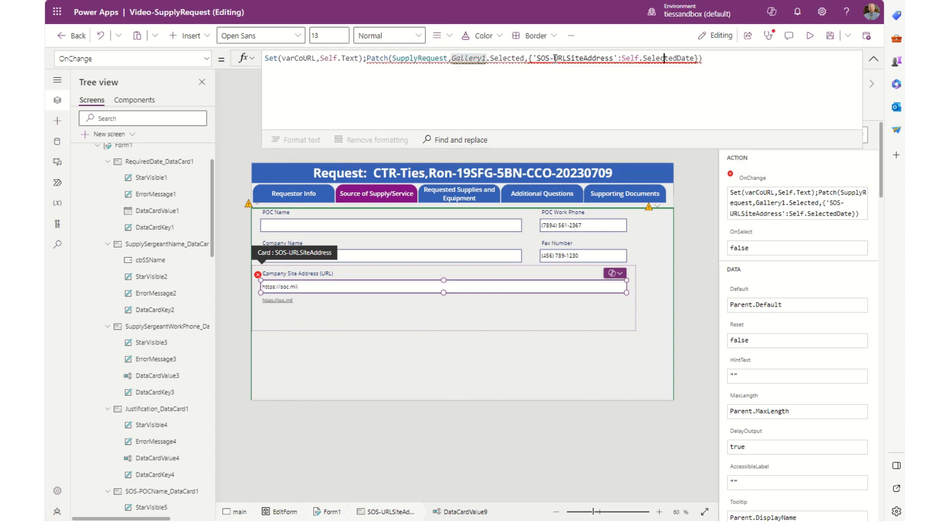
key("Right")
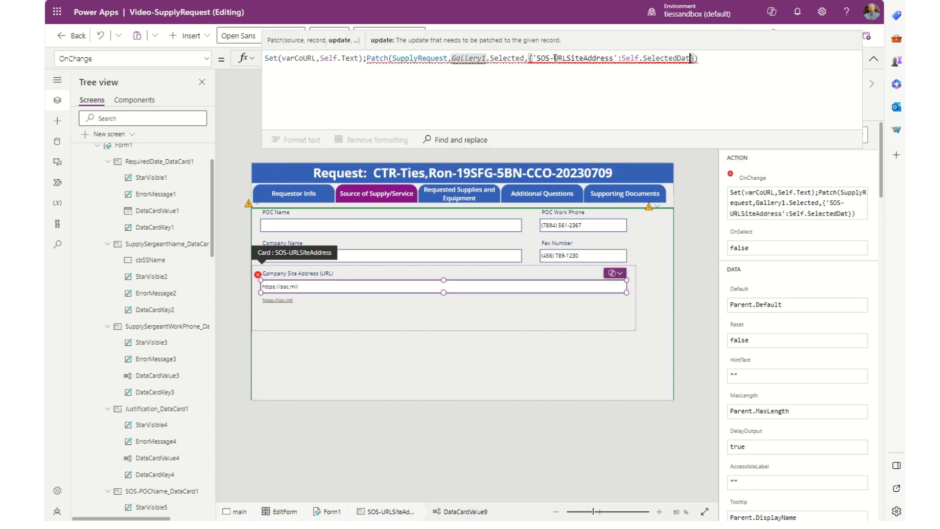
key("BackSpace")
key("BackSpace")
key("BackSpace")
key("BackSpace")
key("BackSpace")
key("BackSpace")
key("BackSpace")
key("BackSpace")
key("BackSpace")
key("BackSpace")
key("BackSpace")
key("BackSpace")
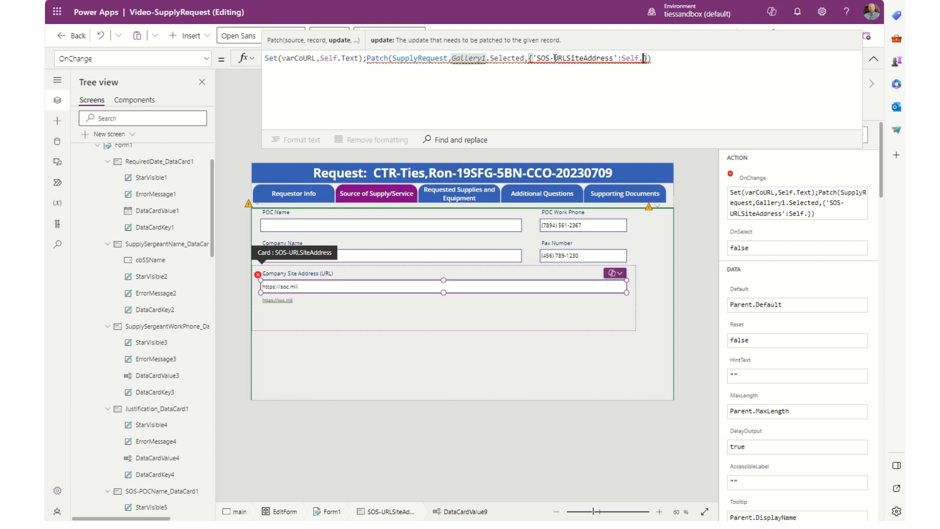
type("Text")
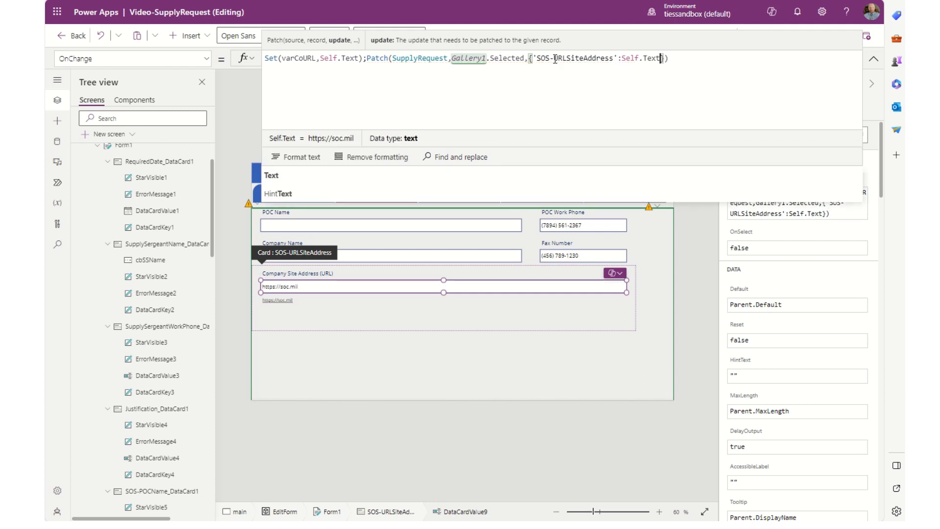
left_click(345, 177)
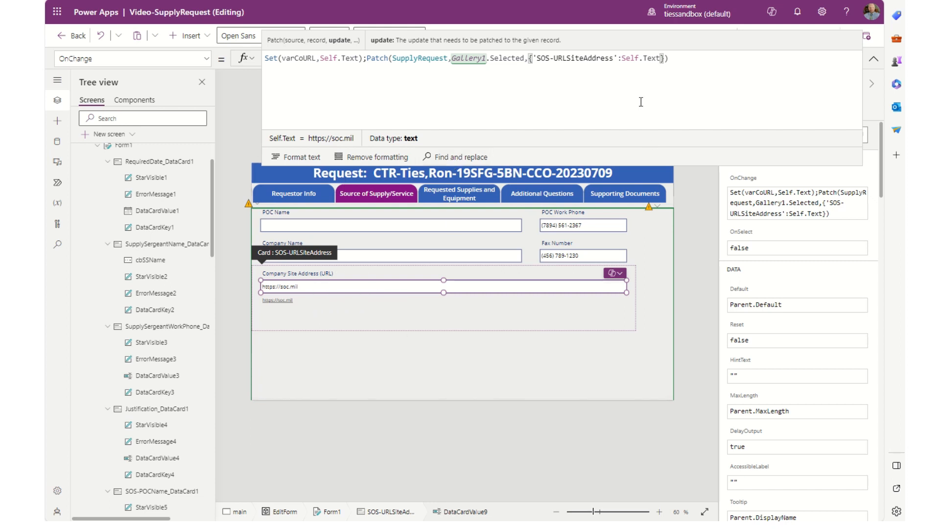
left_click(873, 60)
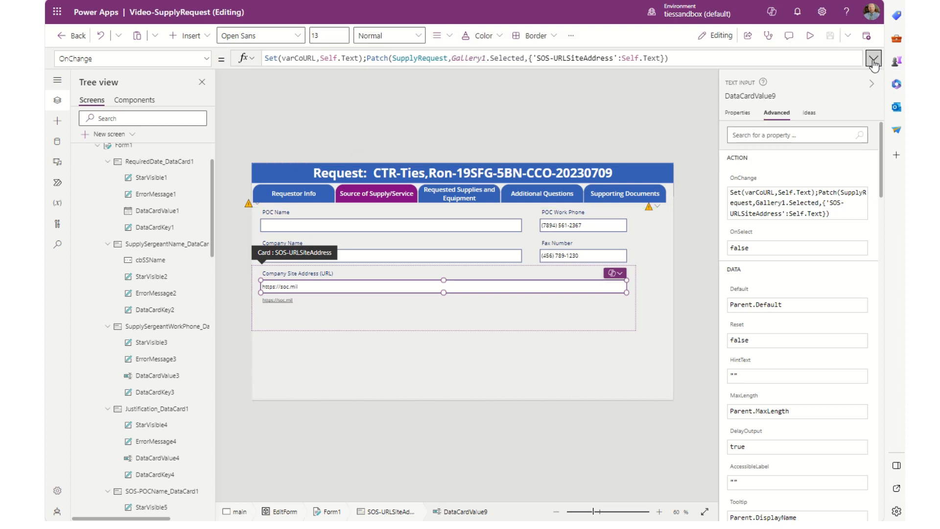
left_click(384, 324)
Multi-select the URL, Fax Number, Company Name, POC Work Phone and POC Name cards, then edit their shared Visible property
scroll(172, 361, "down", 7)
scroll(171, 361, "down", 2)
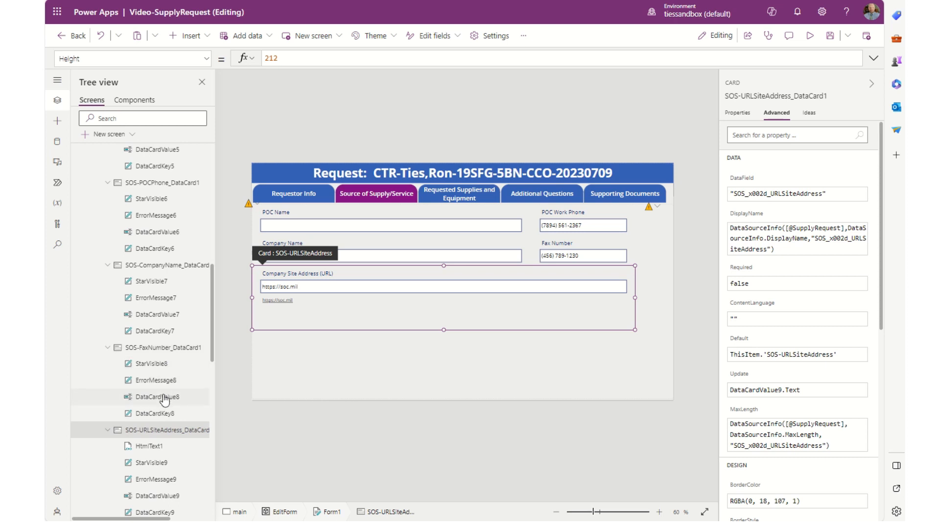
left_click(167, 433)
left_click(165, 351, "ctrl")
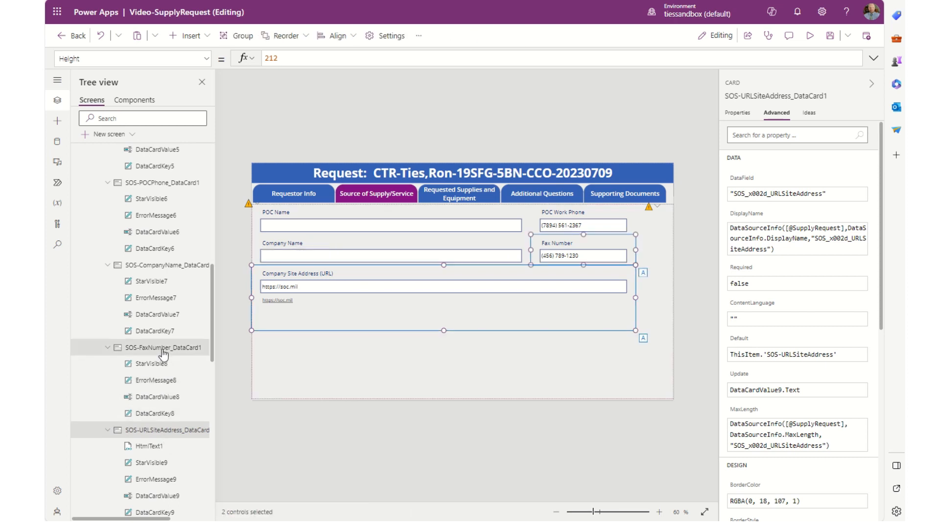
left_click(157, 268, "ctrl")
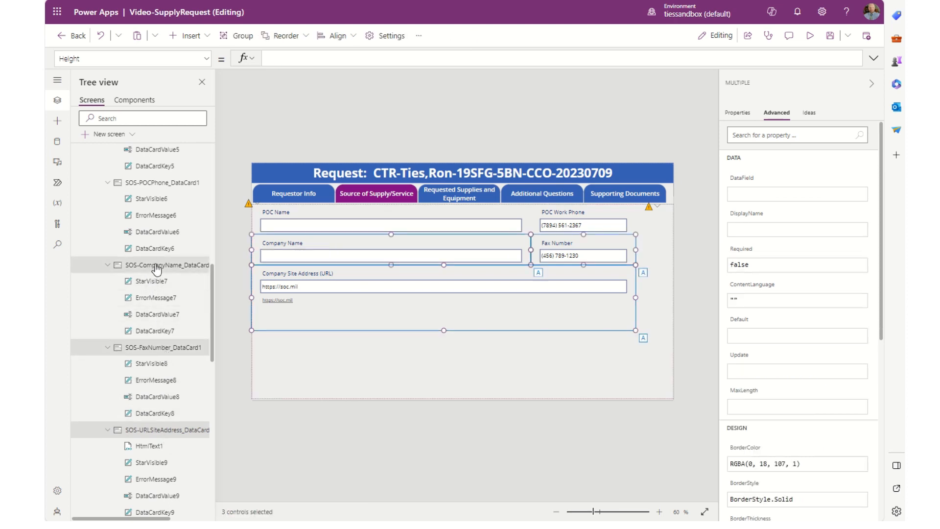
left_click(162, 185, "ctrl")
scroll(161, 186, "up", 8)
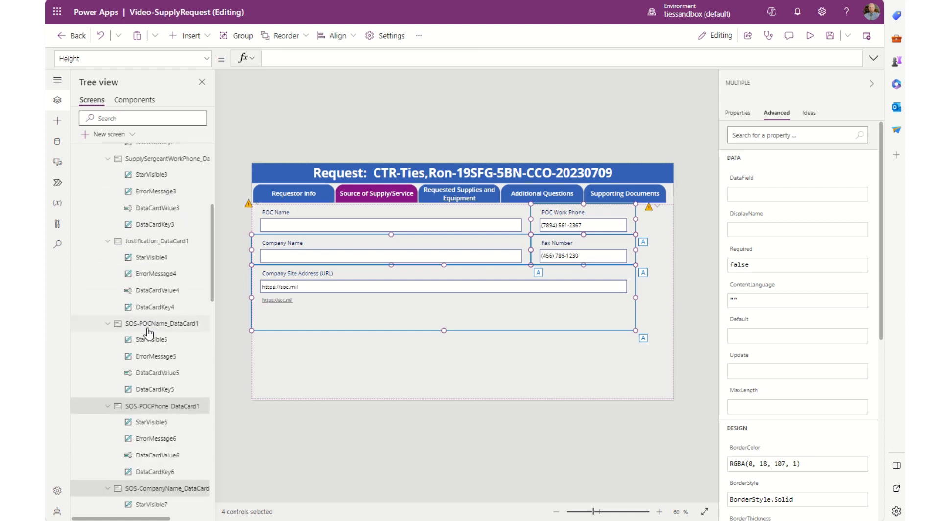
left_click(151, 323, "ctrl")
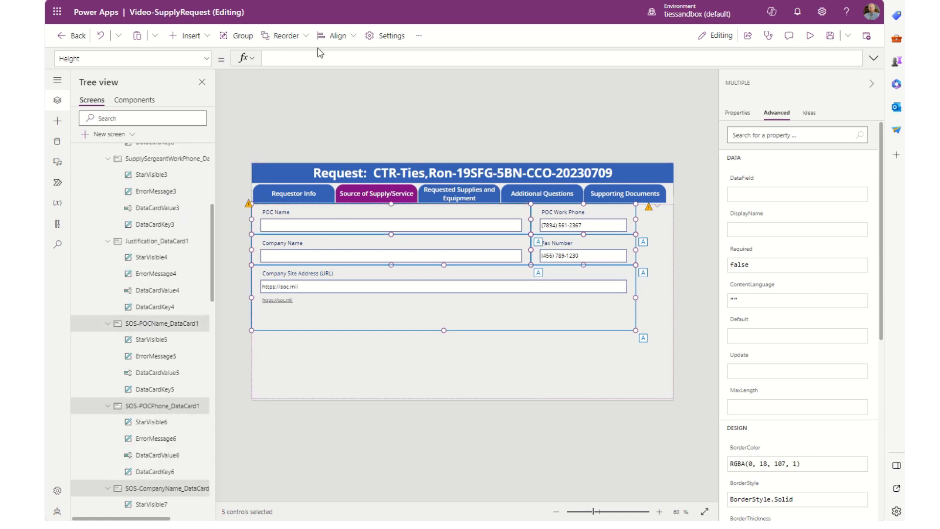
left_click(737, 114)
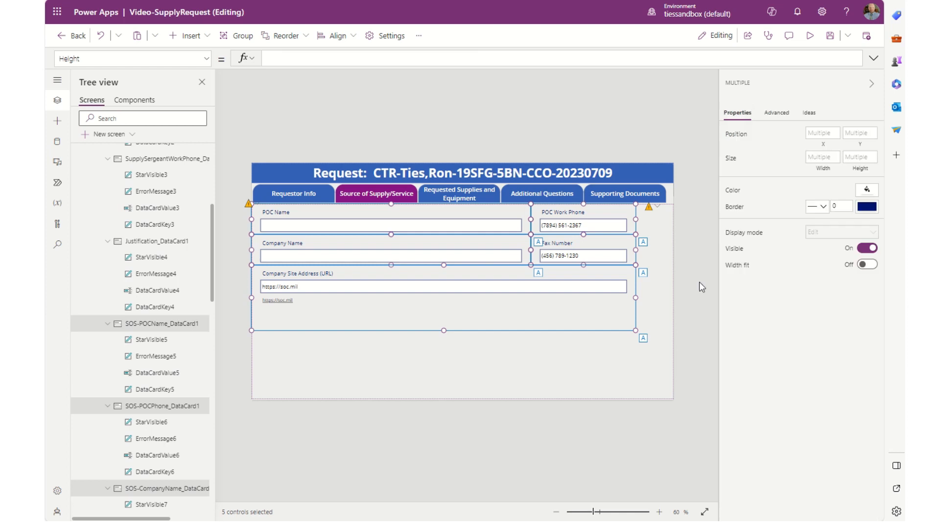
left_click(737, 250)
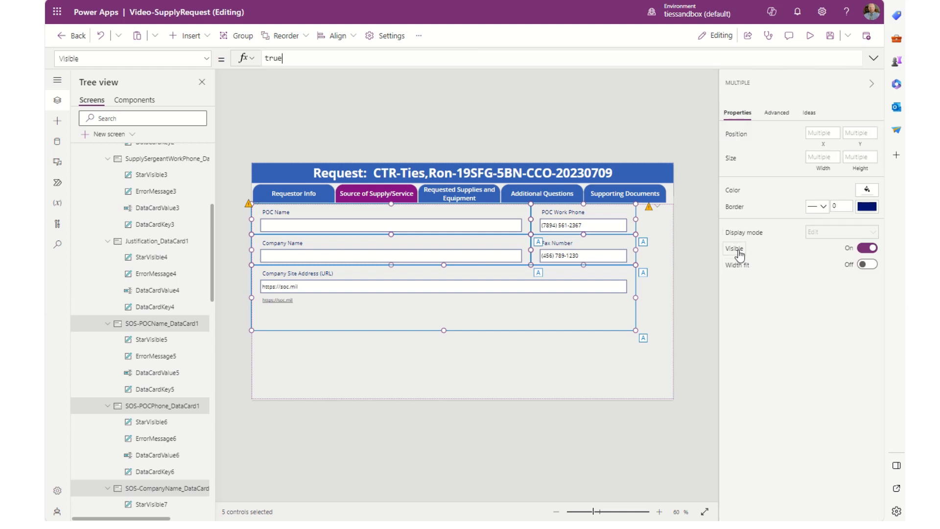
Set the five controls' Visible formula to Gallery2.Selected.id=2 and check them under Source of Supply/Service
double_click(340, 61)
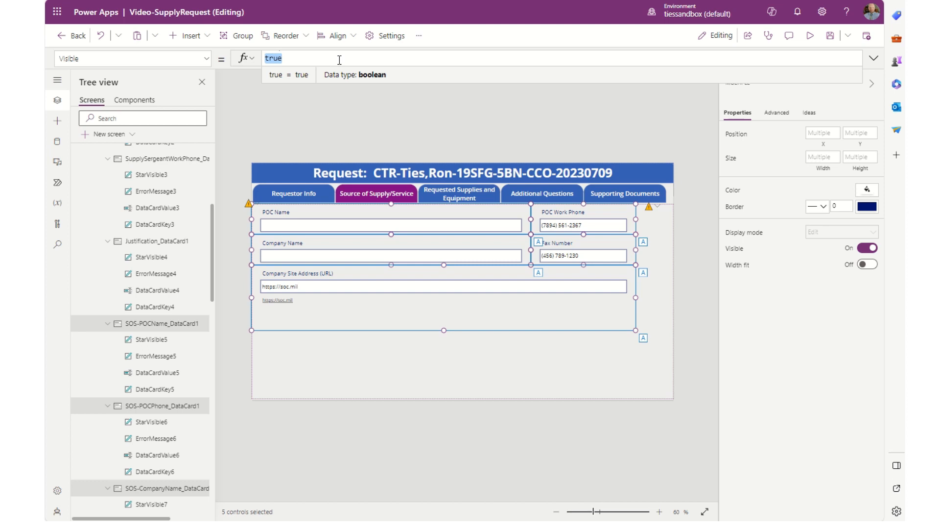
type("Gallery2")
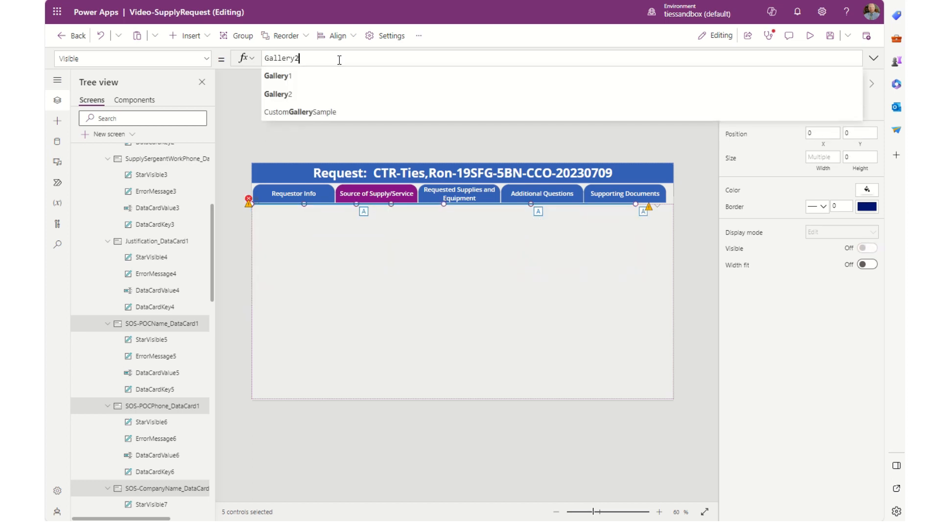
type(".Selected")
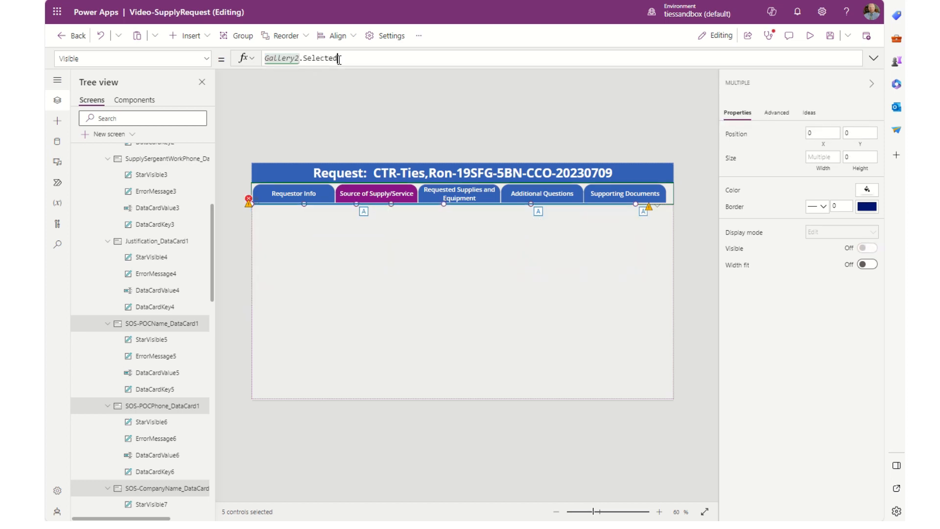
type(".id")
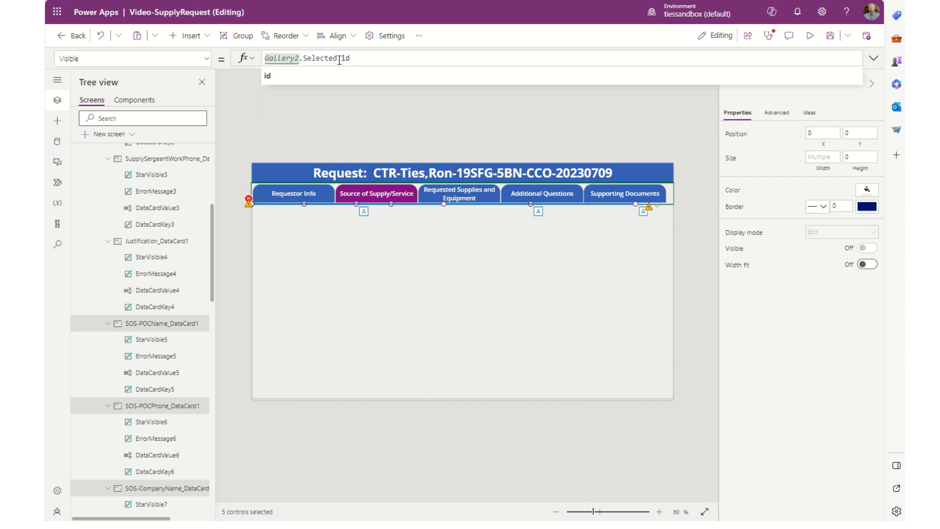
type("=2")
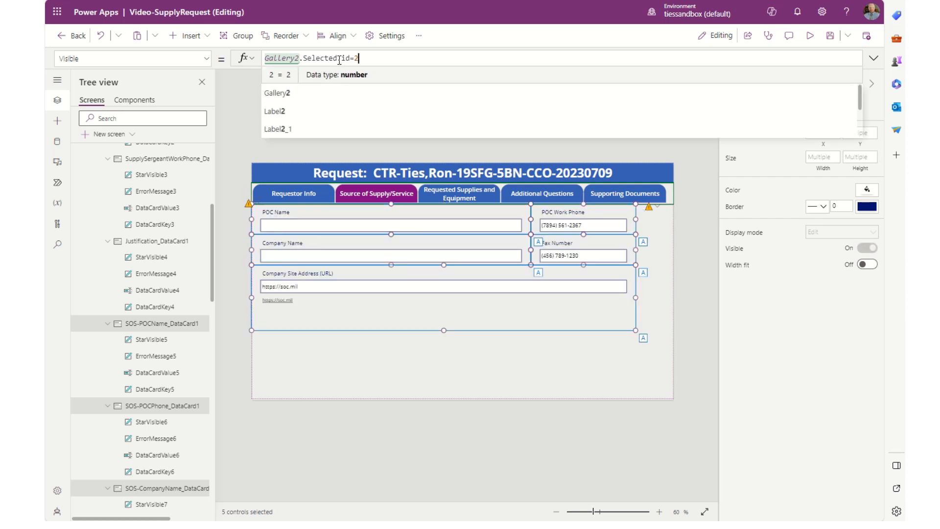
left_click(314, 197)
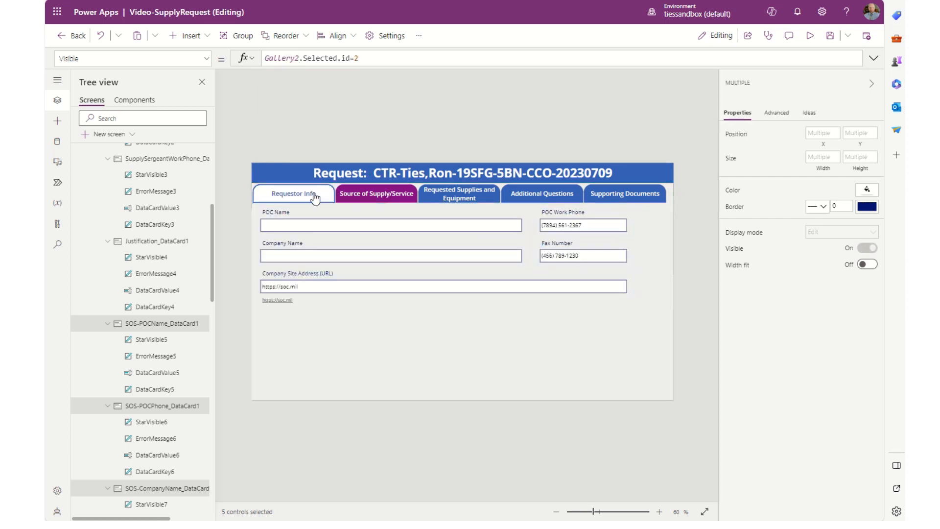
left_click(376, 195)
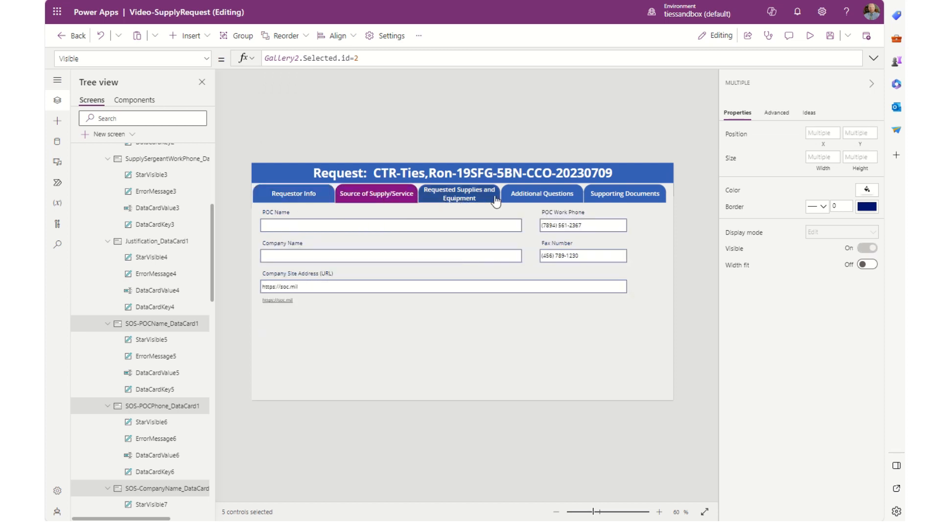
Confirm the fields hide on the Additional Questions tab, then select Form1
left_click(535, 198)
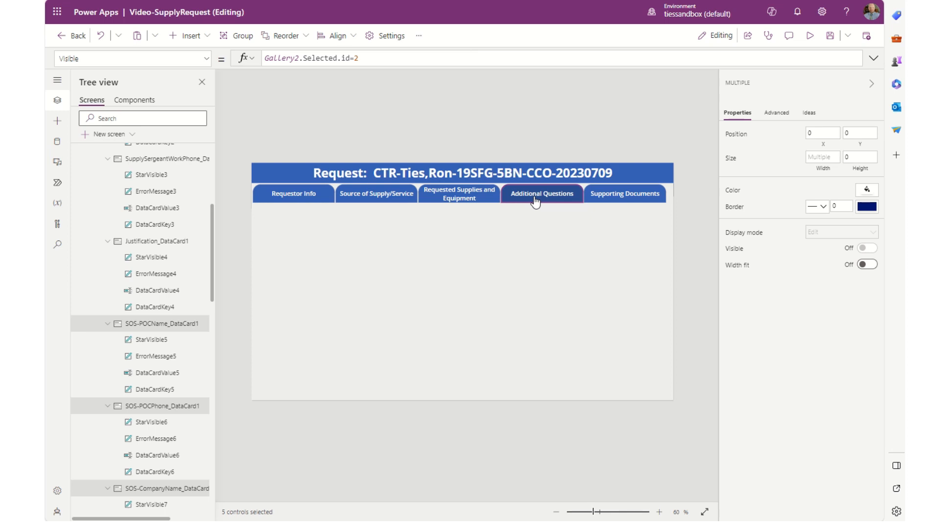
left_click(535, 201)
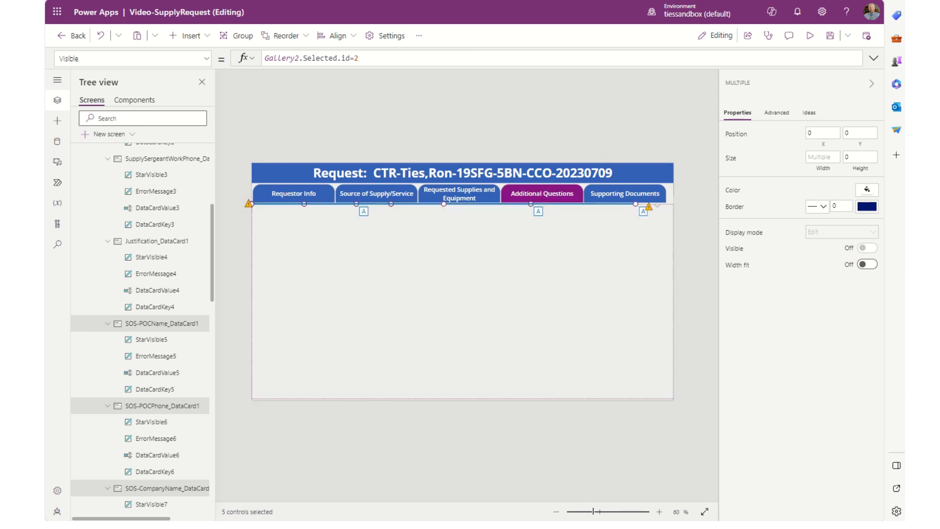
key("alt")
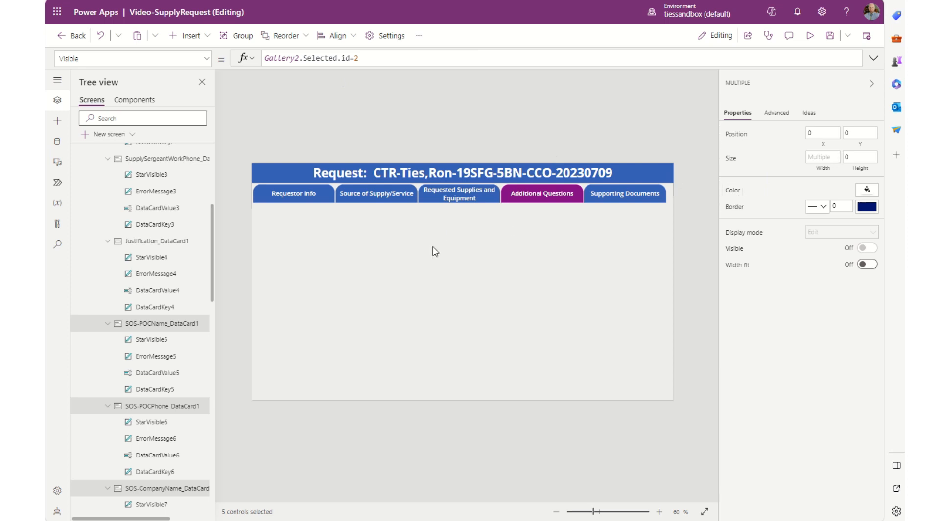
left_click(445, 302)
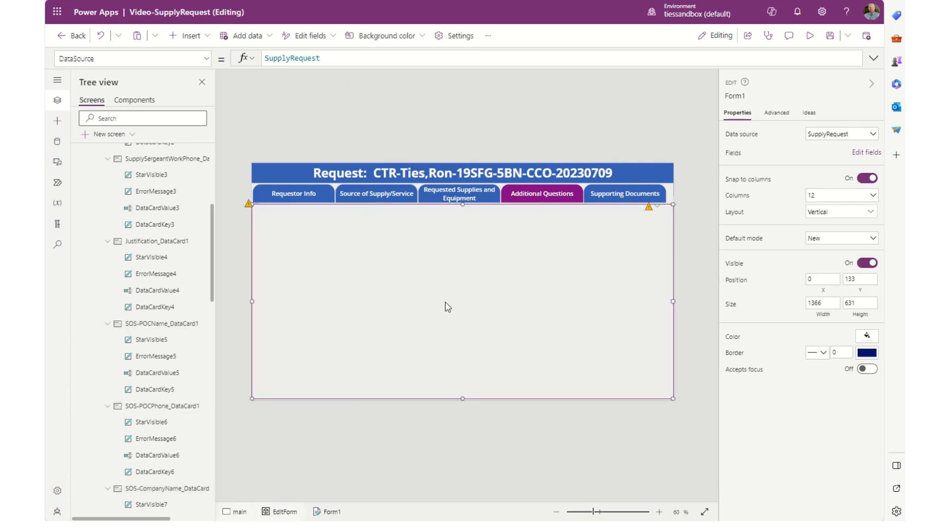
In Form1's field picker, tick Add-DSORPurchase and Add-ThreeQuotesAttached
left_click(865, 153)
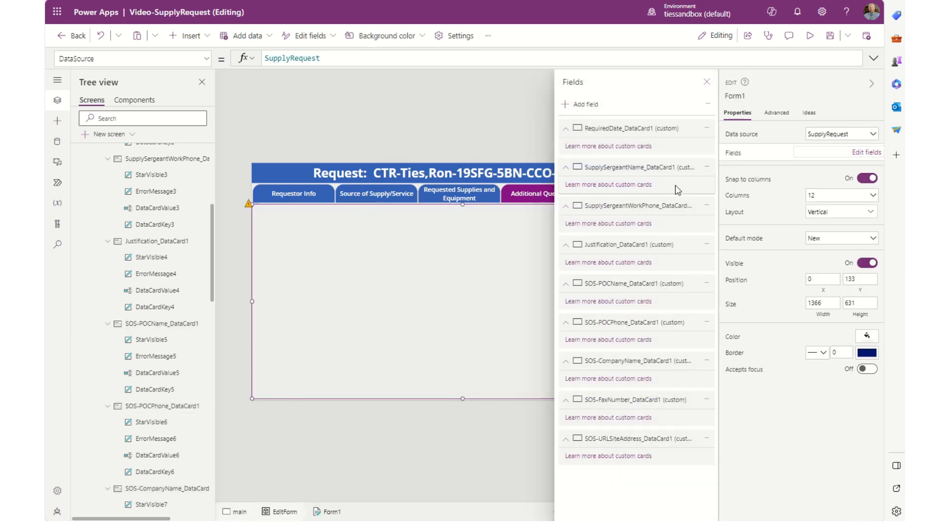
left_click(579, 107)
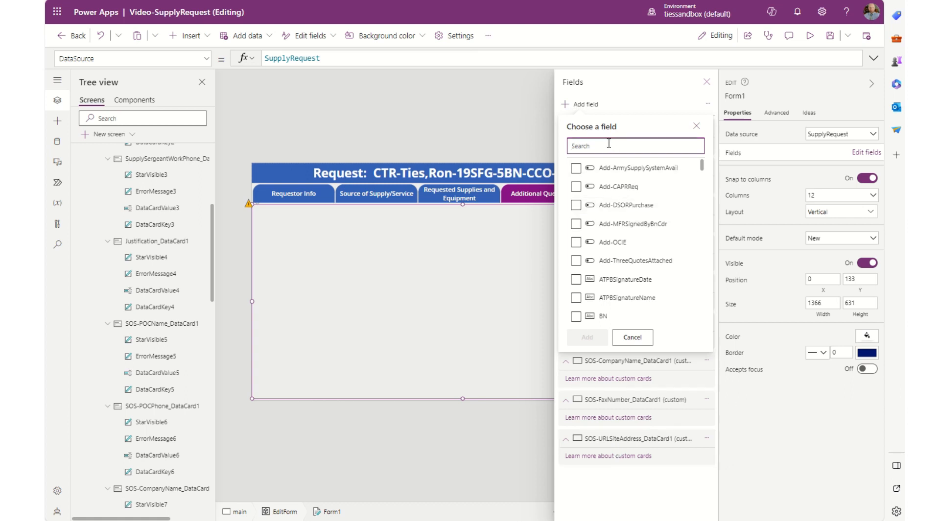
type("dsor")
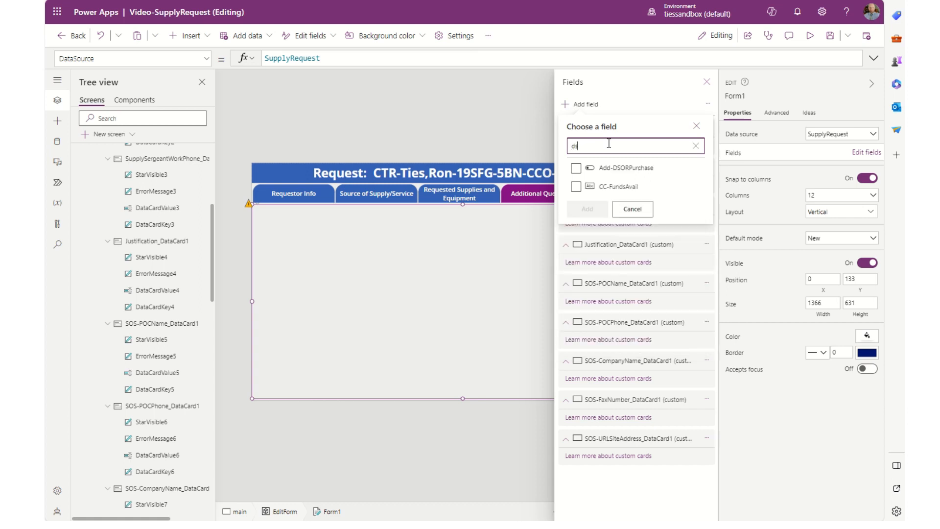
left_click(576, 168)
double_click(611, 146)
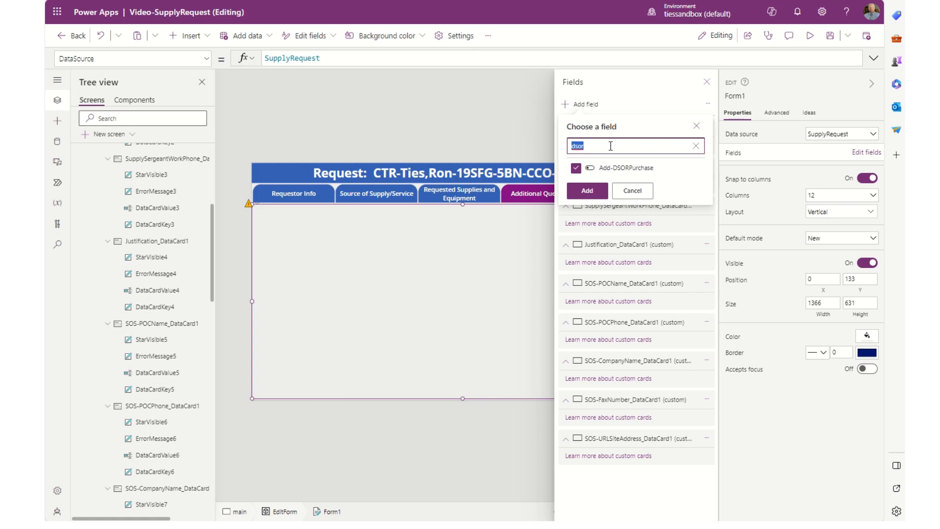
type("quot")
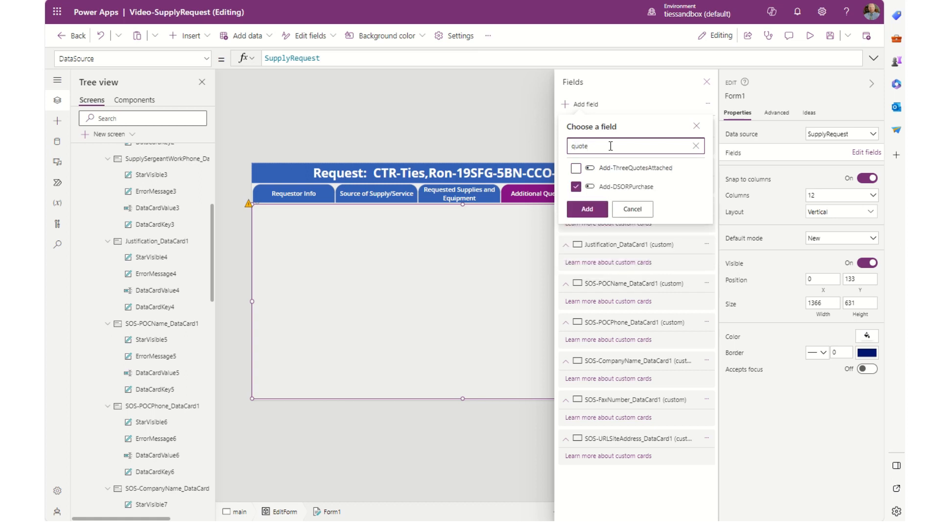
type("e")
left_click(575, 168)
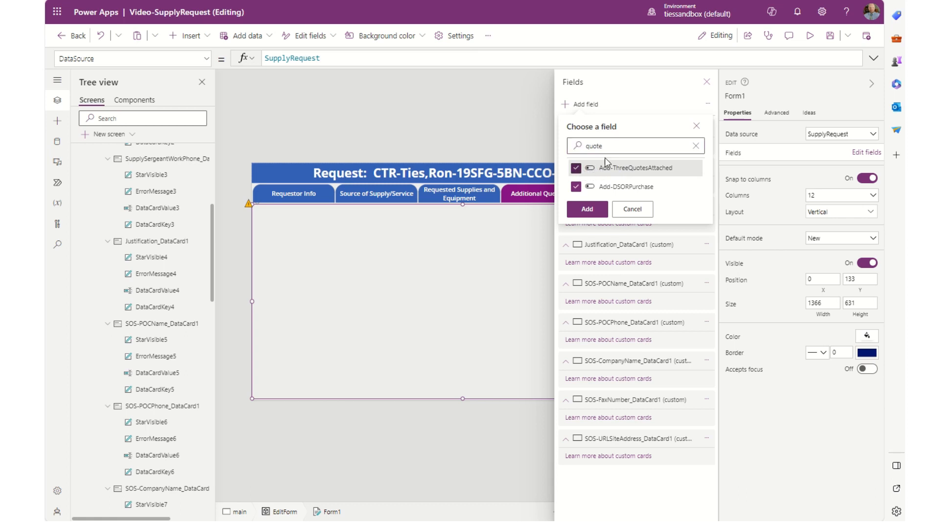
Tick Add-ArmySupplySystemAvail, Add-OCIE and Add-CAPRReq, then add all five fields to Form1
double_click(617, 146)
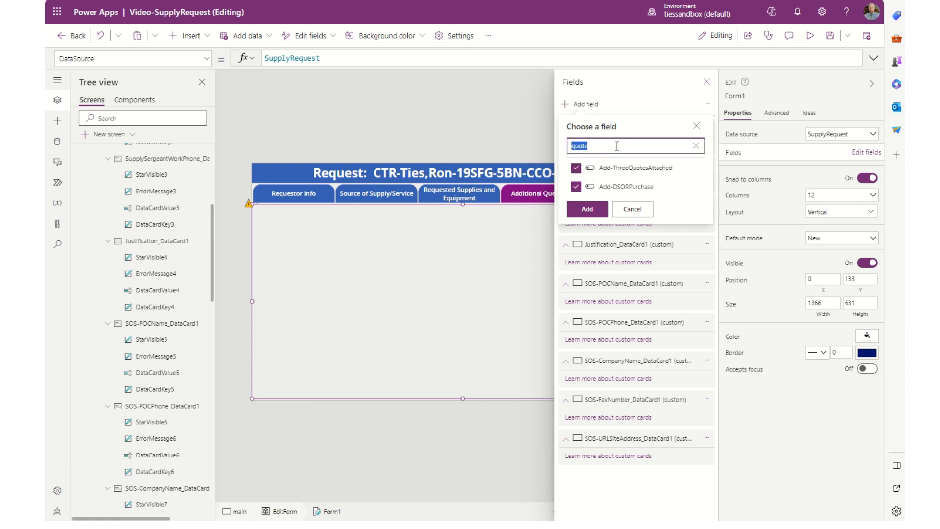
type("army")
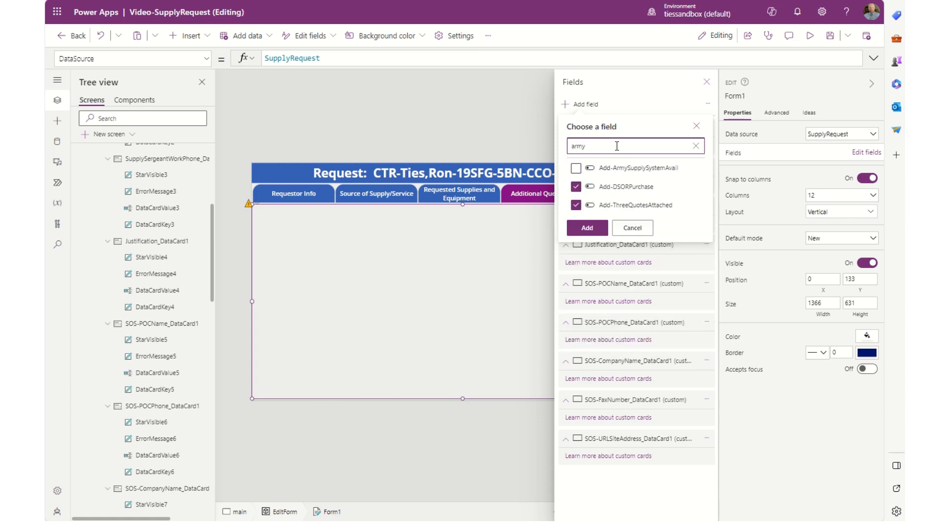
left_click(576, 167)
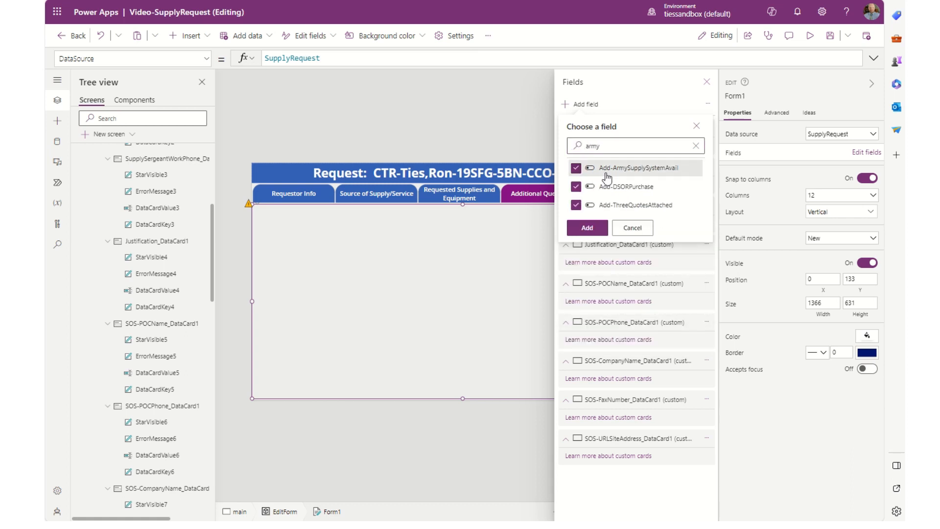
double_click(615, 146)
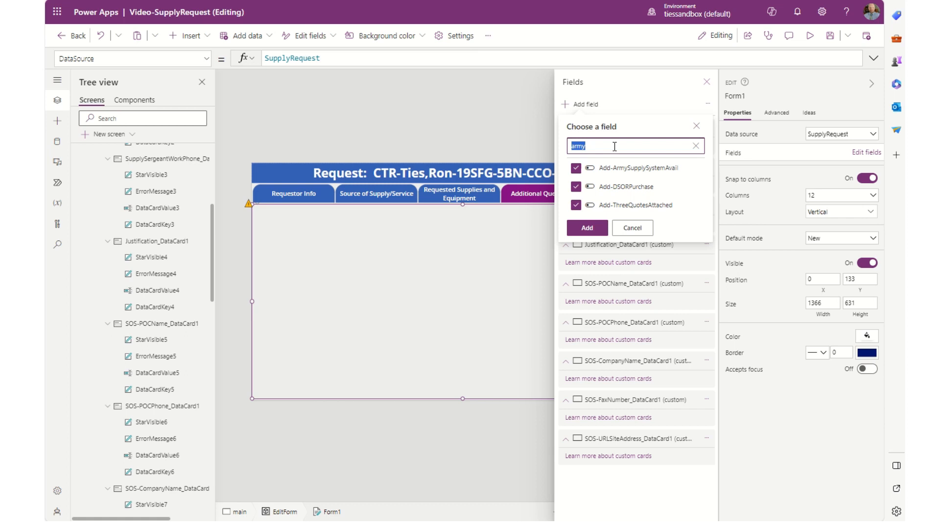
type("ocie")
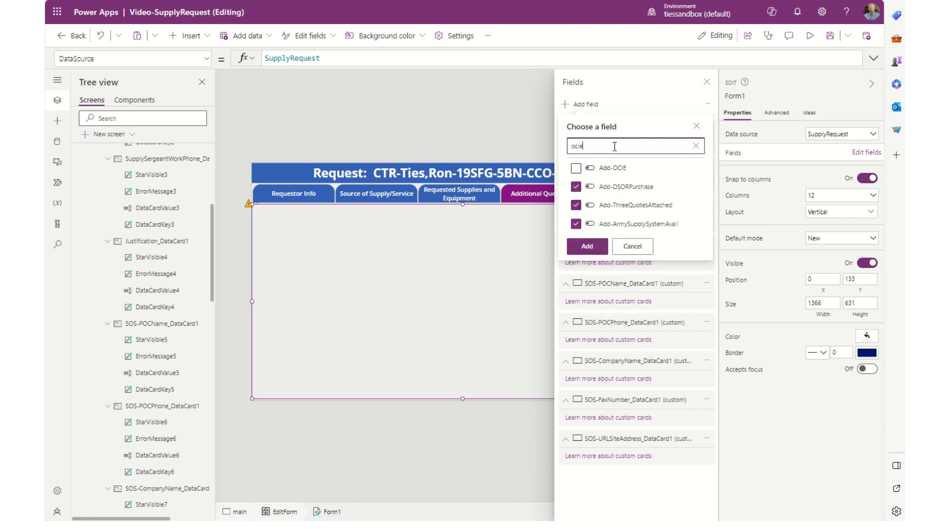
left_click(612, 167)
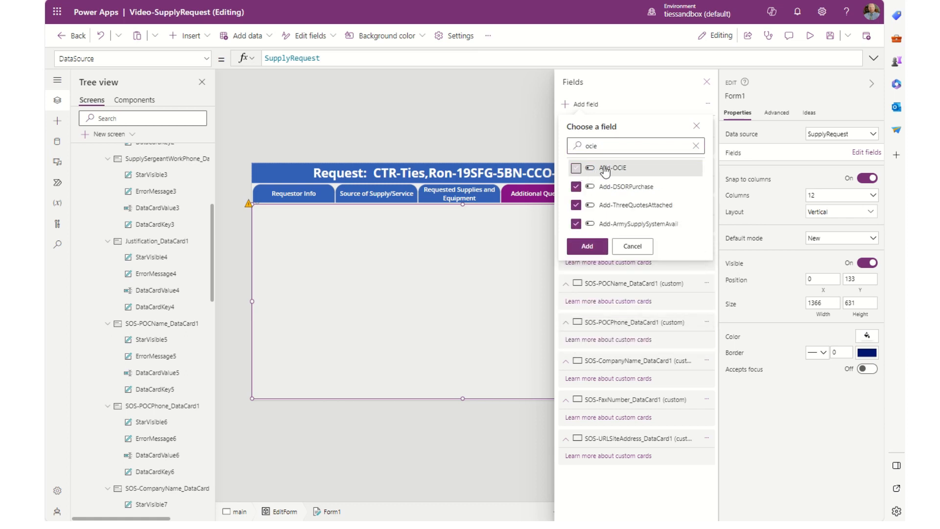
double_click(633, 144)
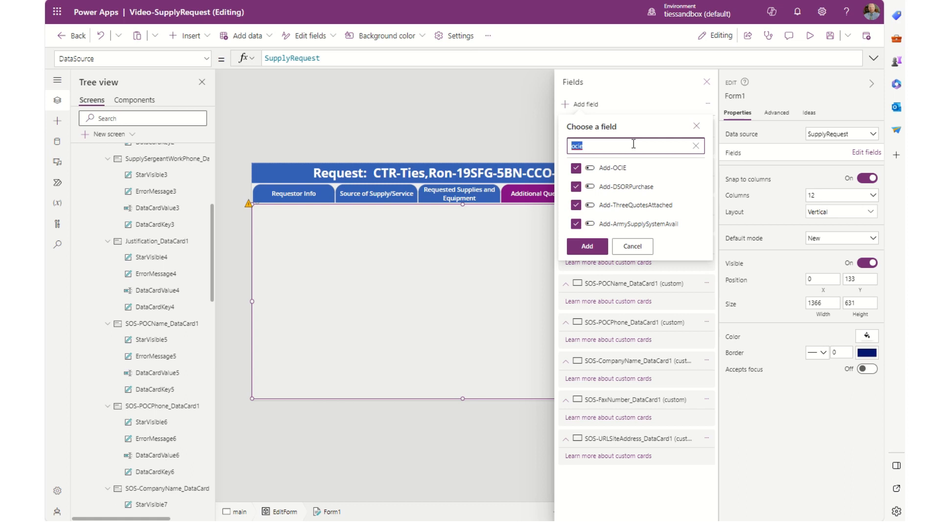
type("capr")
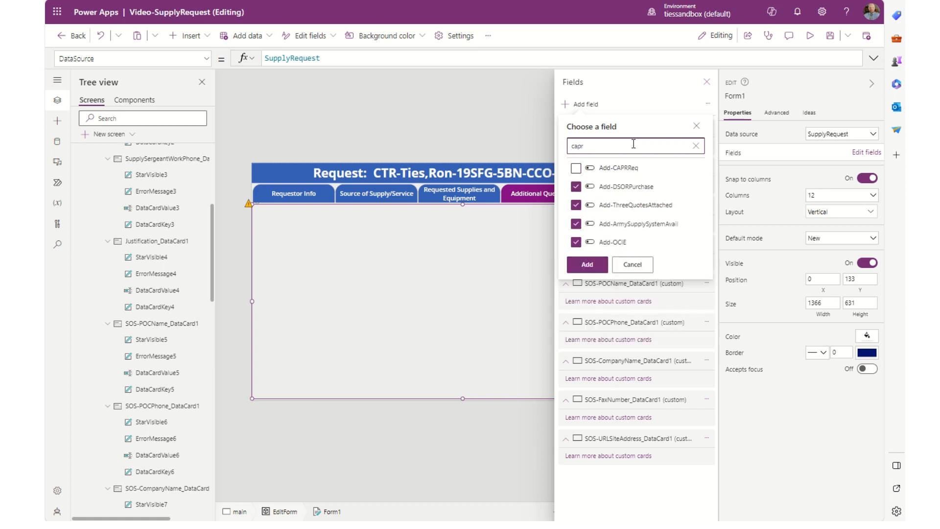
left_click(616, 167)
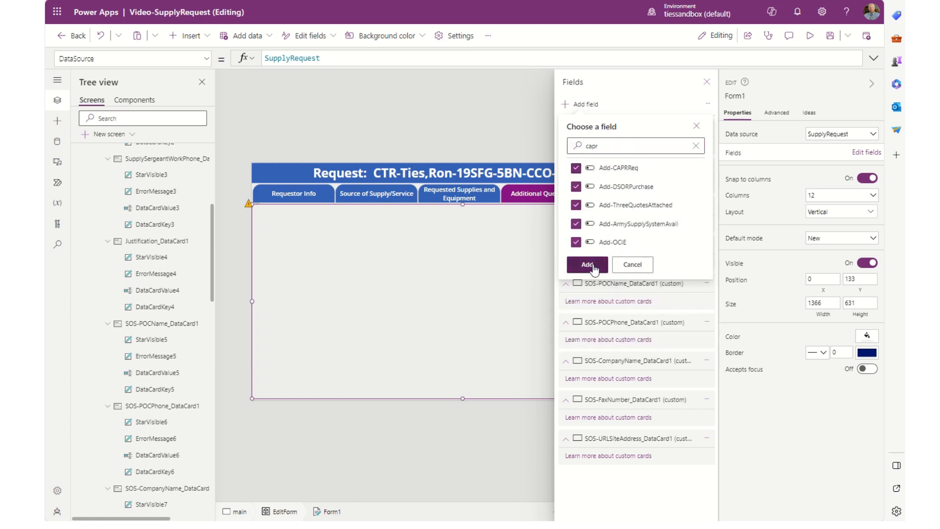
left_click(591, 265)
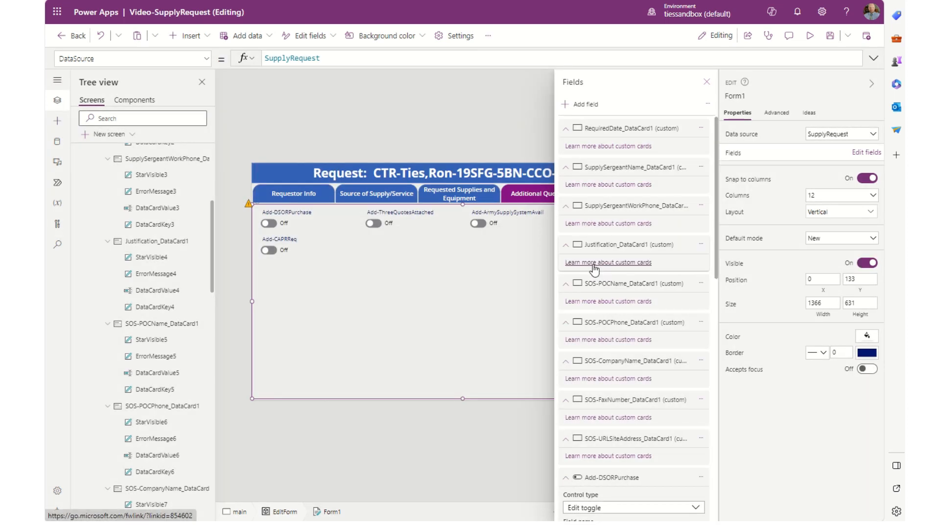
Stretch the DSORPurchase, ThreeQuotesAttached, OCIE, CAPRReq and ArmySupplySystemAvail cards to full form width
left_click(707, 82)
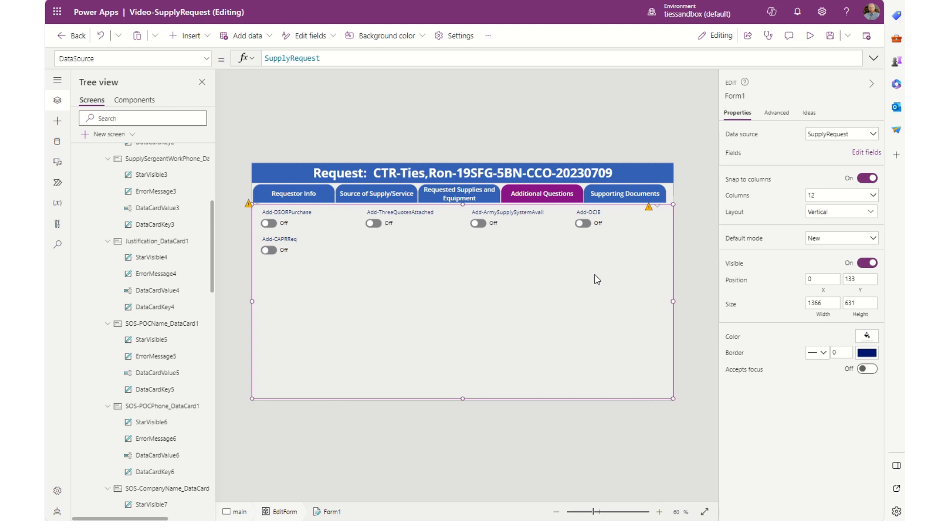
left_click(321, 225)
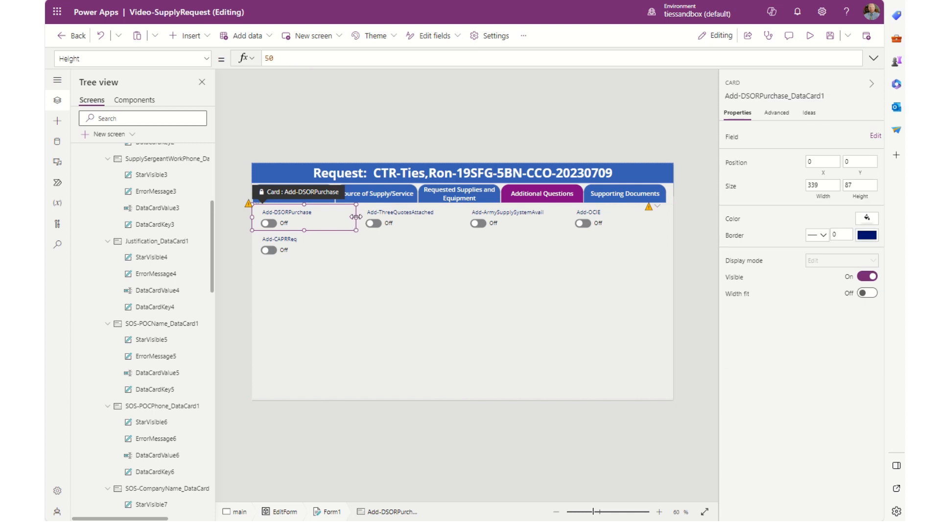
left_click_drag(356, 216, 621, 211)
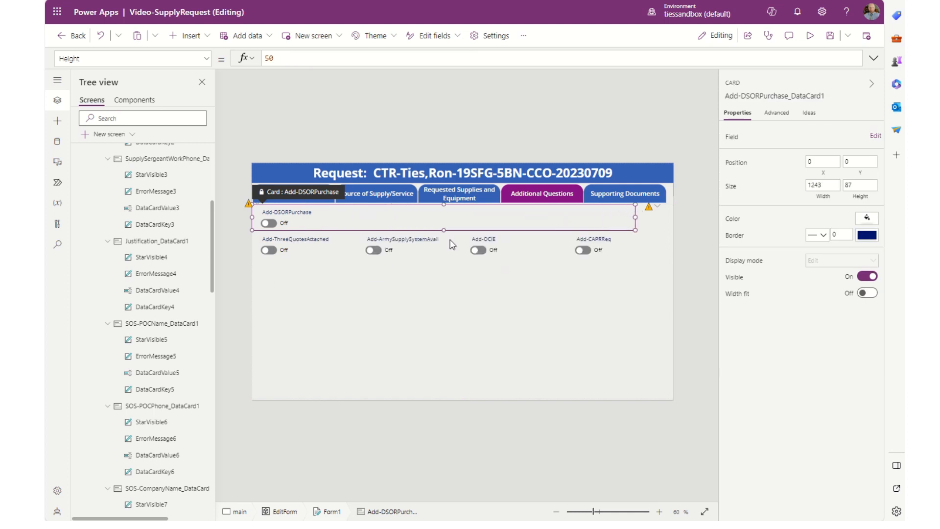
left_click(295, 248)
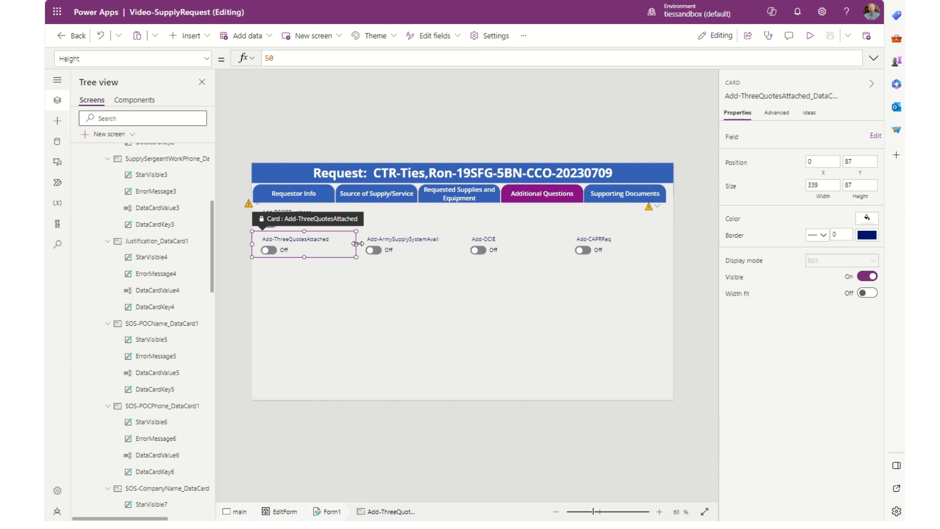
left_click_drag(357, 244, 663, 238)
left_click(296, 275)
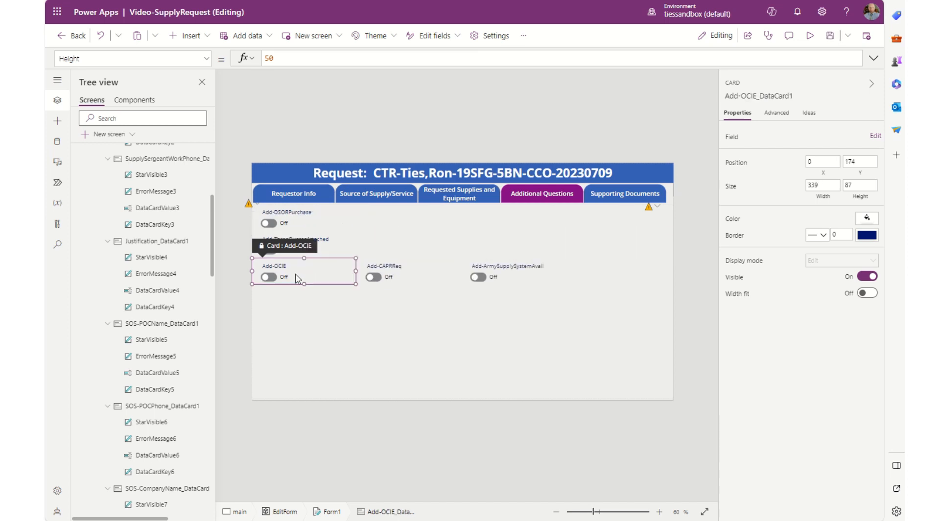
left_click_drag(356, 270, 670, 271)
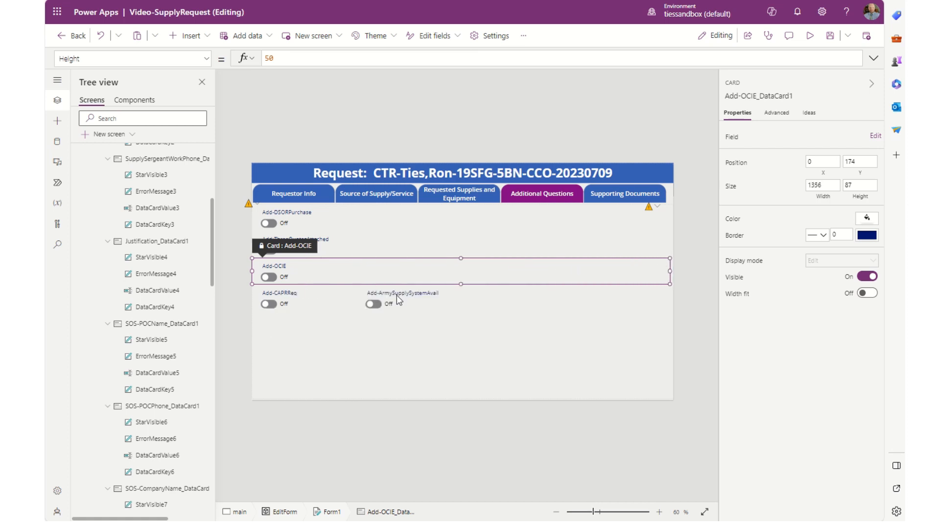
left_click(285, 305)
left_click_drag(390, 298, 661, 297)
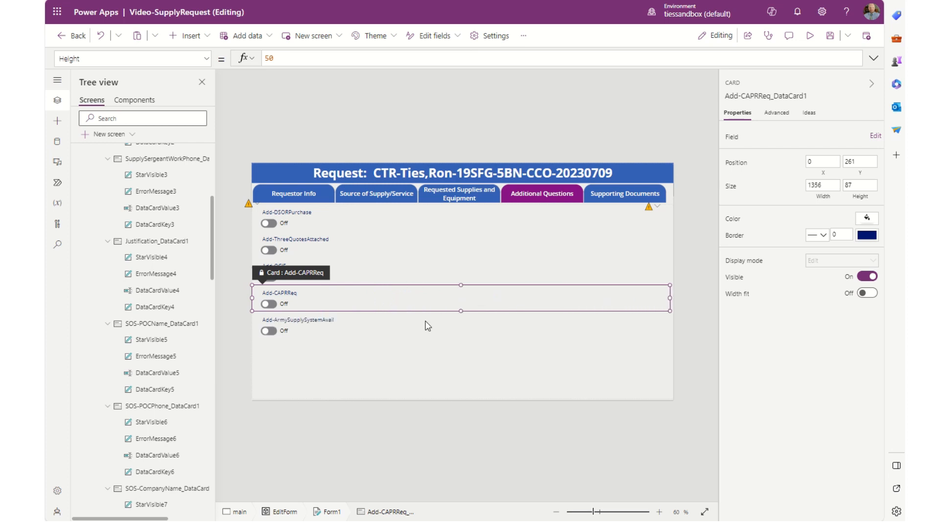
left_click(304, 329)
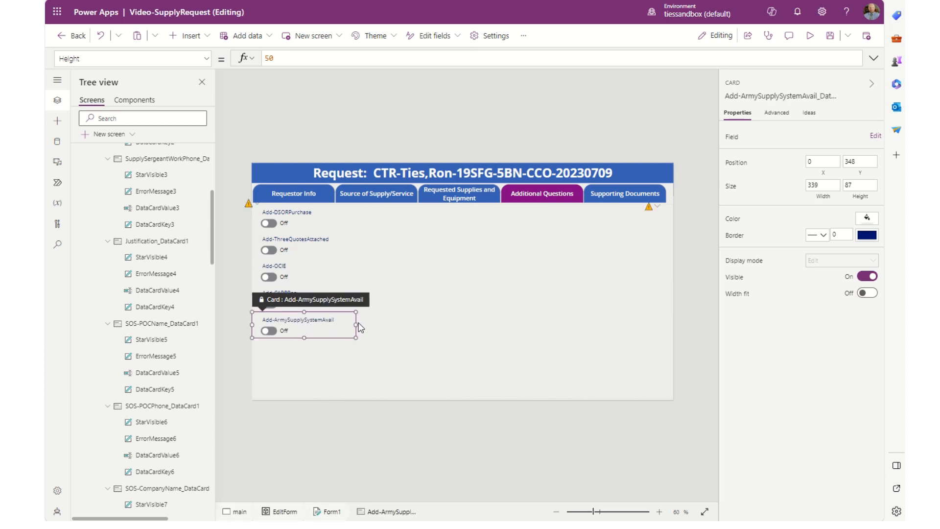
left_click_drag(359, 324, 678, 322)
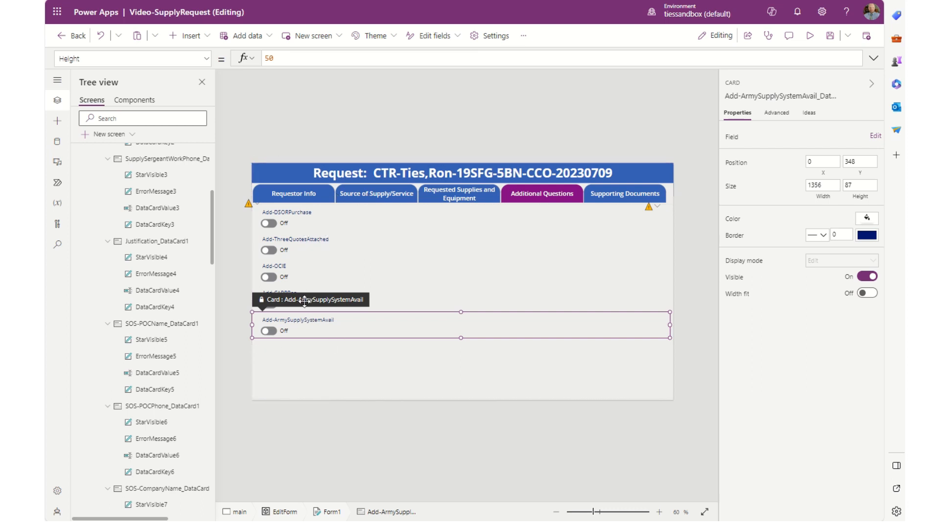
Move the Add-ArmySupplySystemAvail card up above Add-CAPRReq and Add-OCIE
left_click_drag(288, 299, 275, 289)
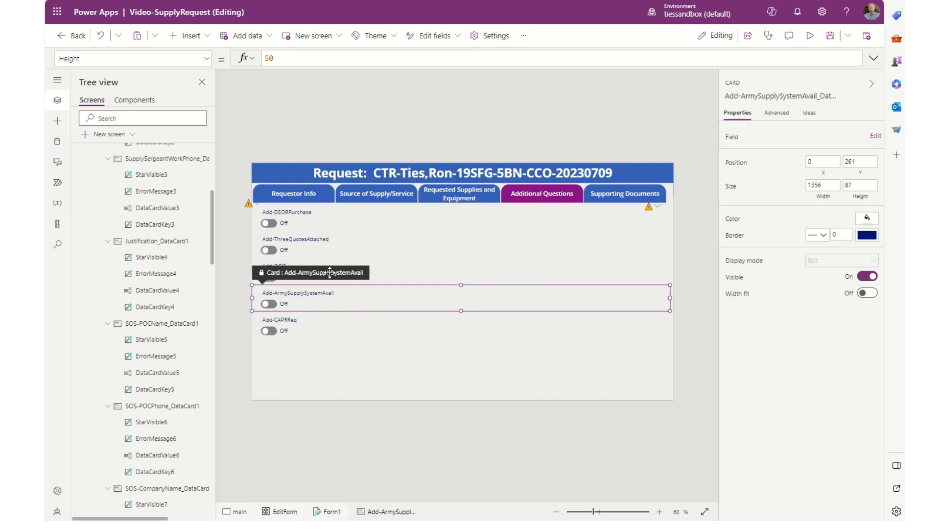
left_click_drag(328, 270, 253, 265)
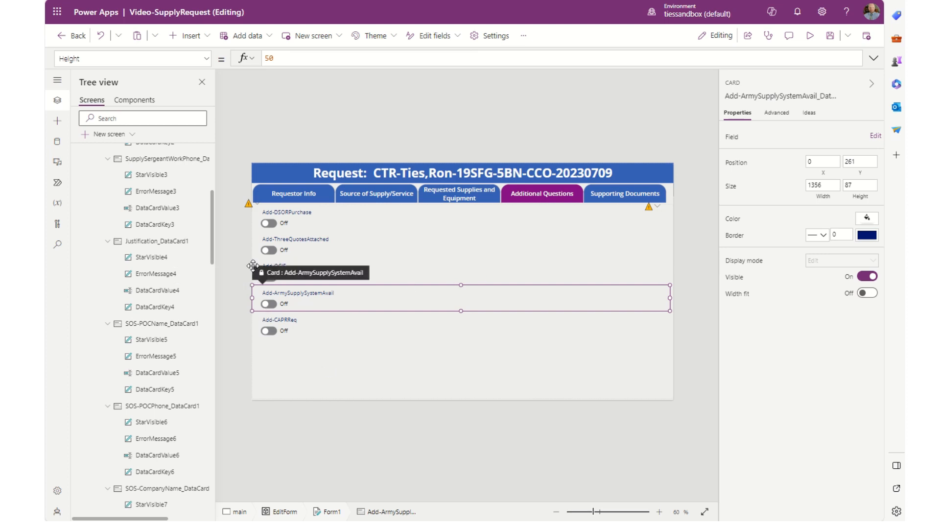
left_click(447, 374)
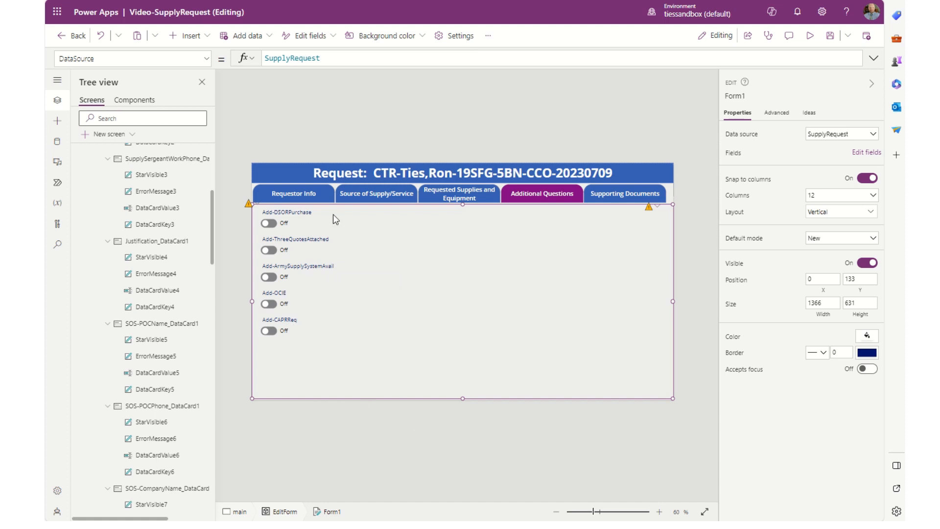
Move the Add-DSORPurchase and Add-ThreeQuotesAttached toggles to the row's right and hide their labels
left_click(273, 223)
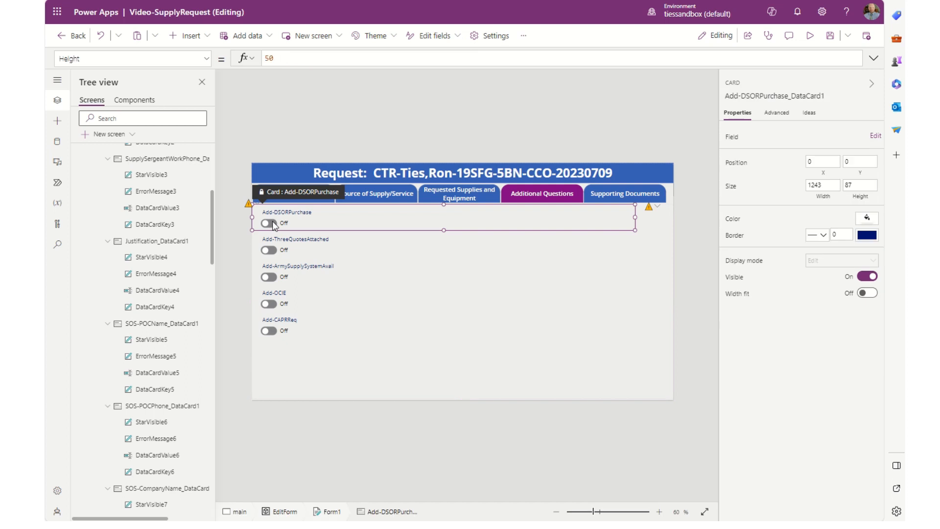
left_click(273, 222)
left_click_drag(272, 222, 578, 206)
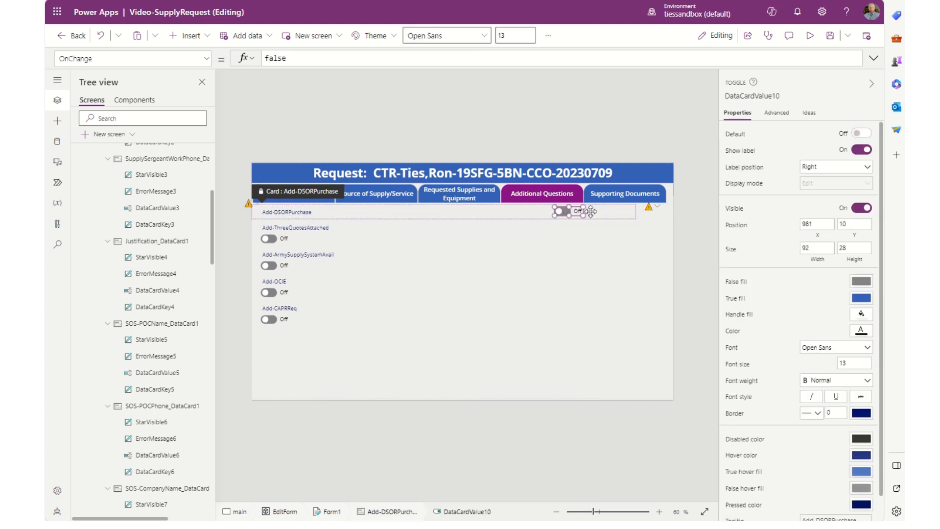
left_click(862, 150)
left_click(268, 239)
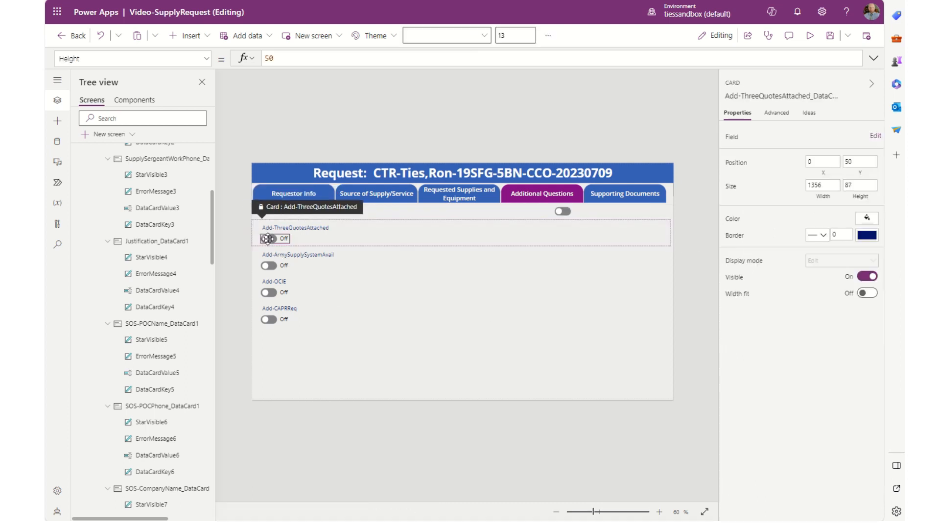
left_click(271, 240)
left_click_drag(273, 240, 563, 225)
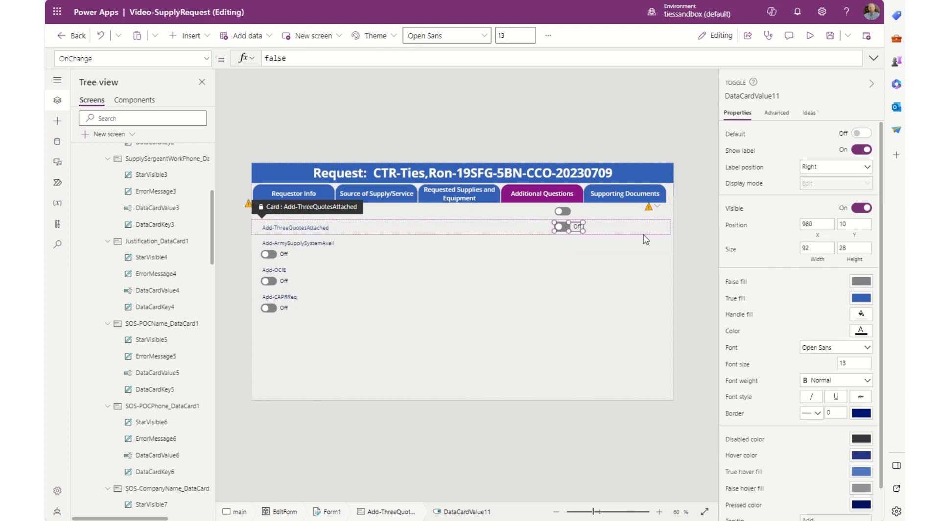
left_click(861, 150)
Move the Add-ArmySupplySystemAvail and Add-OCIE toggles right and hide their On/Off labels
left_click_drag(269, 253, 563, 239)
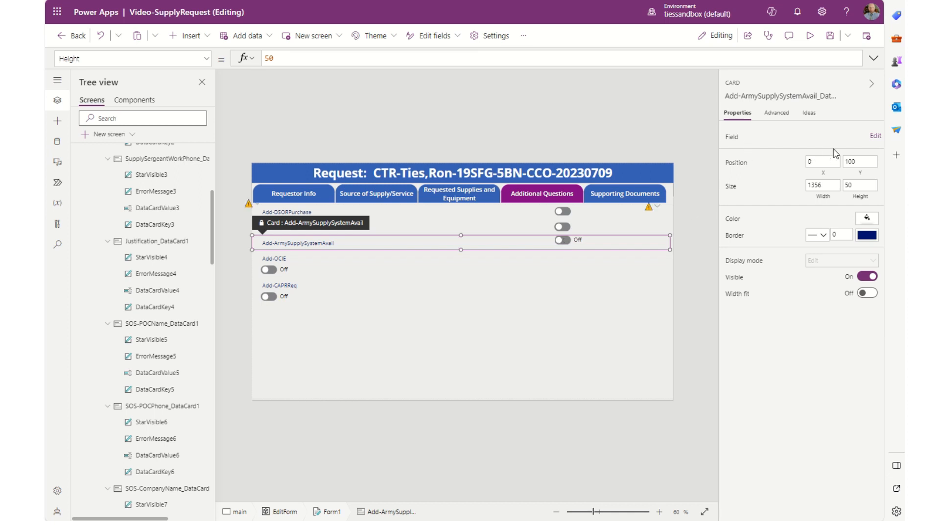
left_click(562, 240)
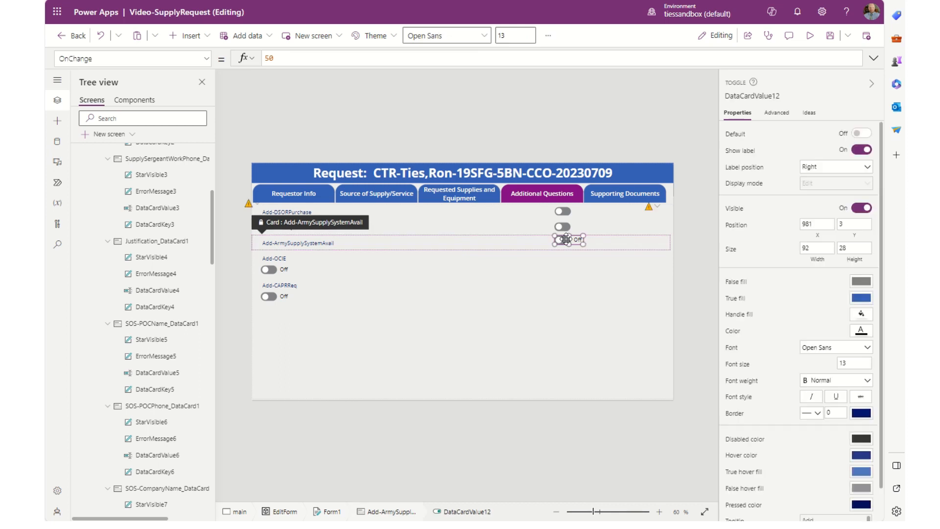
left_click(862, 150)
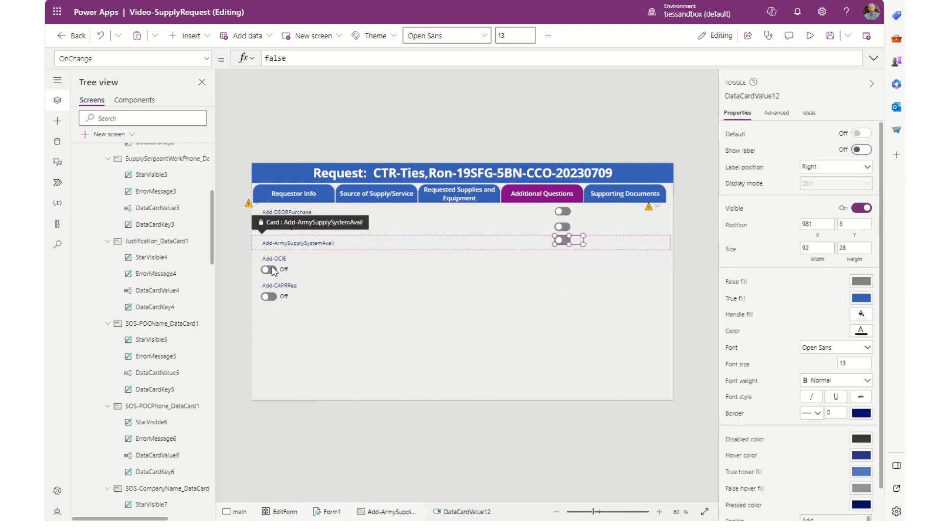
left_click_drag(268, 270, 563, 253)
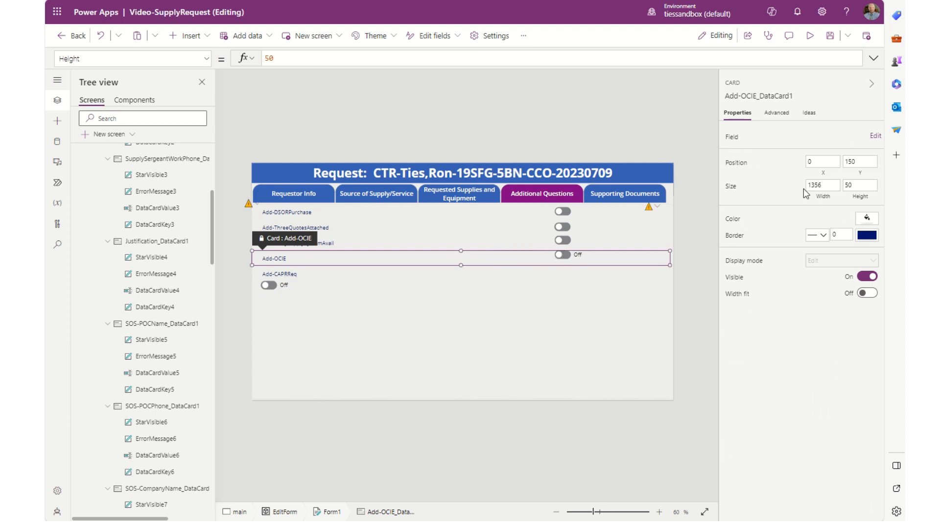
left_click(569, 258)
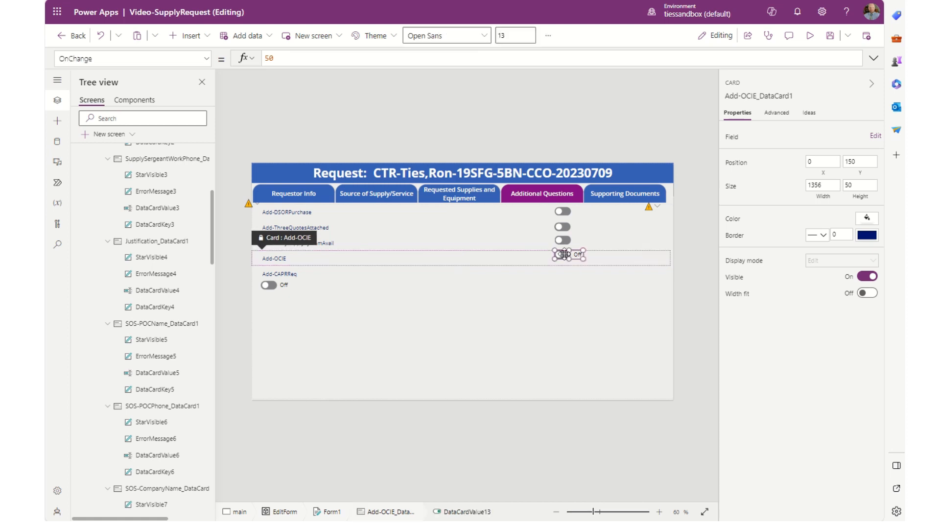
left_click(865, 154)
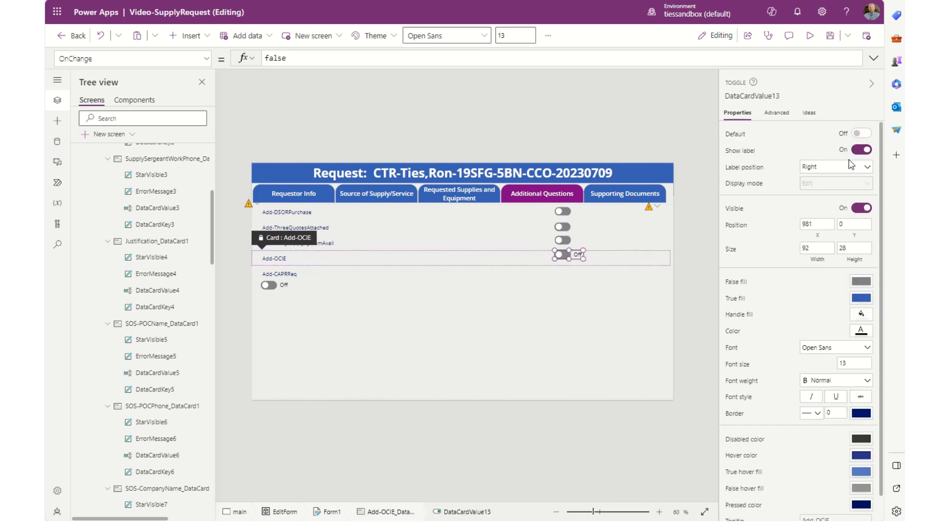
Move the Add-CAPRReq toggle to the right column and hide its On/Off label
left_click(268, 288)
left_click(268, 286)
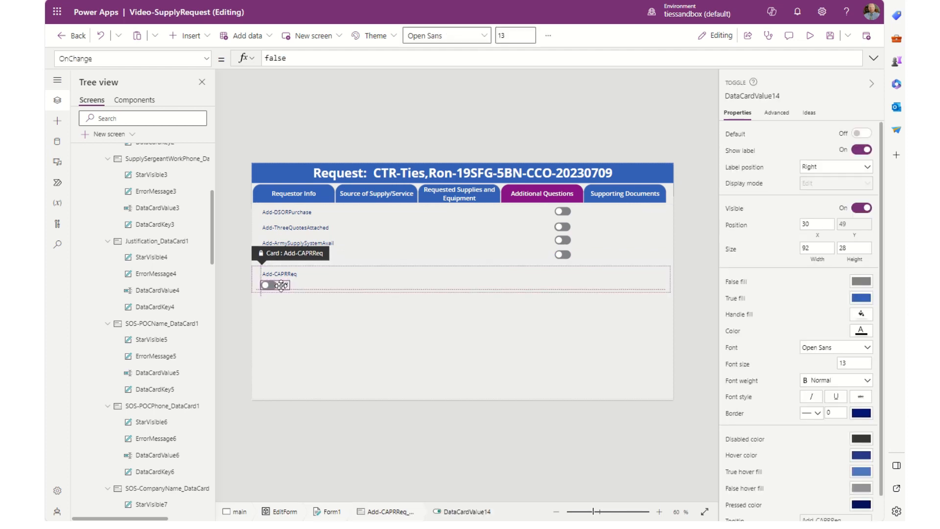
left_click_drag(281, 286, 563, 269)
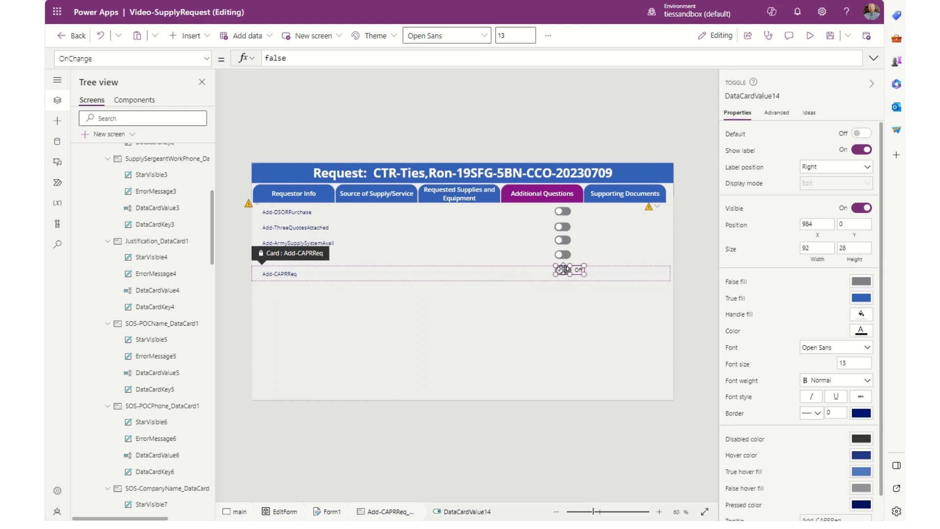
left_click(862, 150)
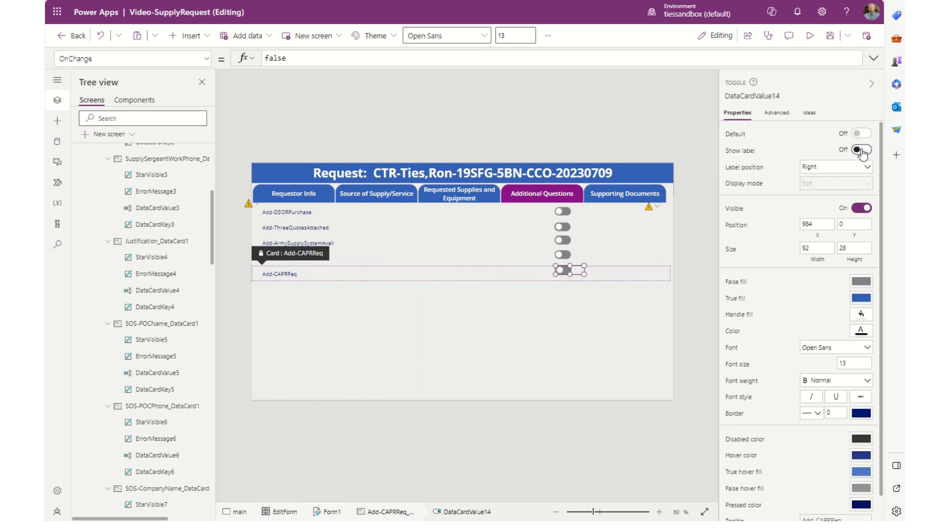
left_click(566, 211)
left_click(567, 211)
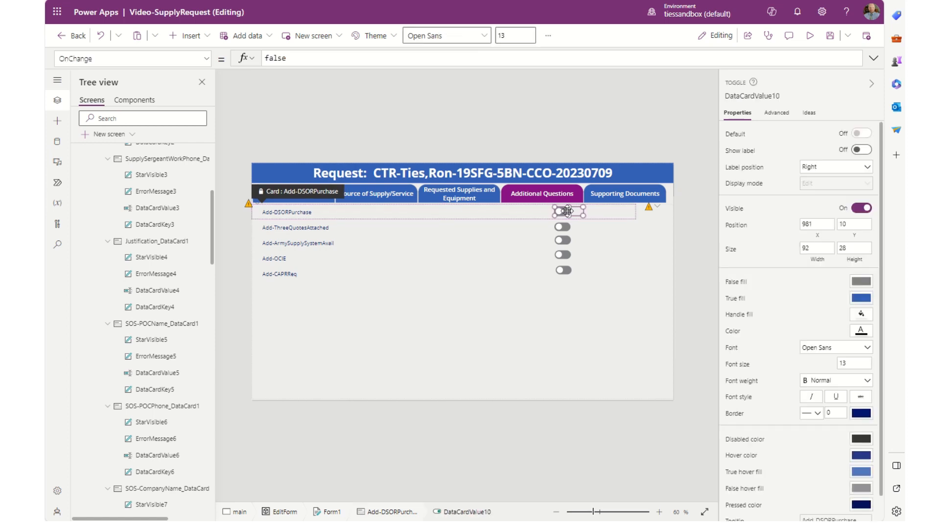
Nudge the DSORPurchase toggle up and align the ThreeQuotesAttached and ArmySupplySystemAvail toggles' Position X to 985
left_click_drag(568, 211, 567, 207)
left_click(566, 228)
left_click(563, 227)
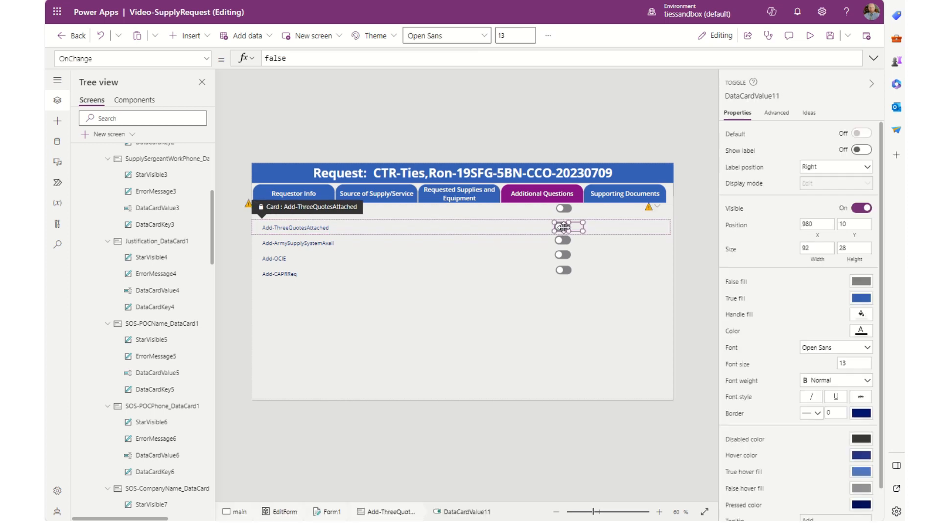
left_click(826, 224)
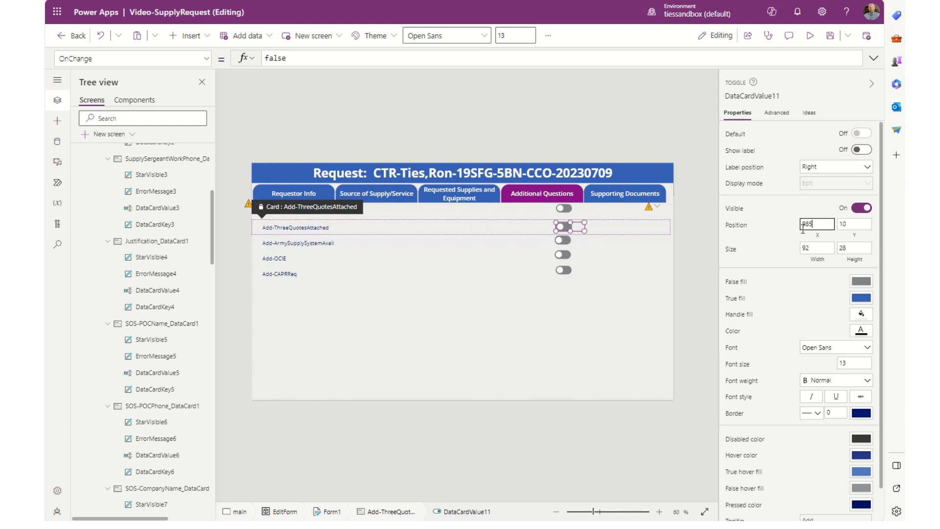
left_click(566, 240)
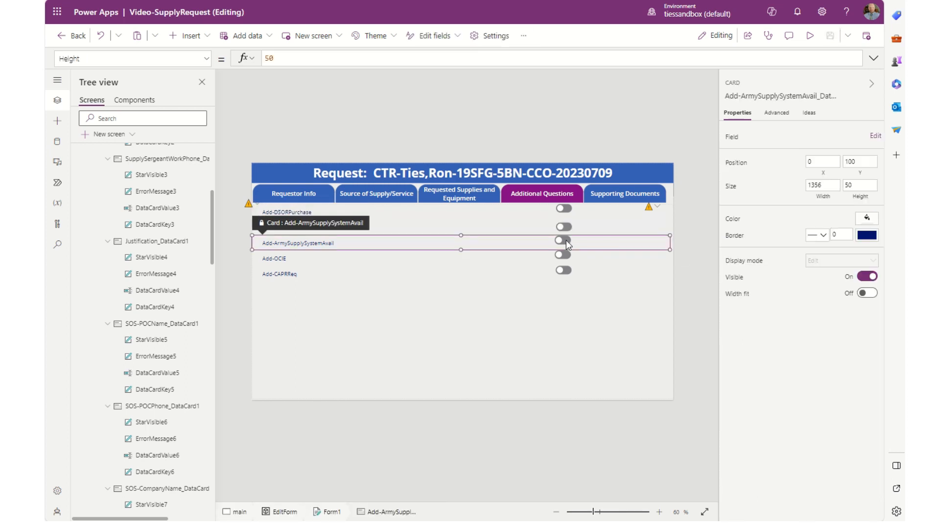
left_click(566, 240)
left_click(820, 224)
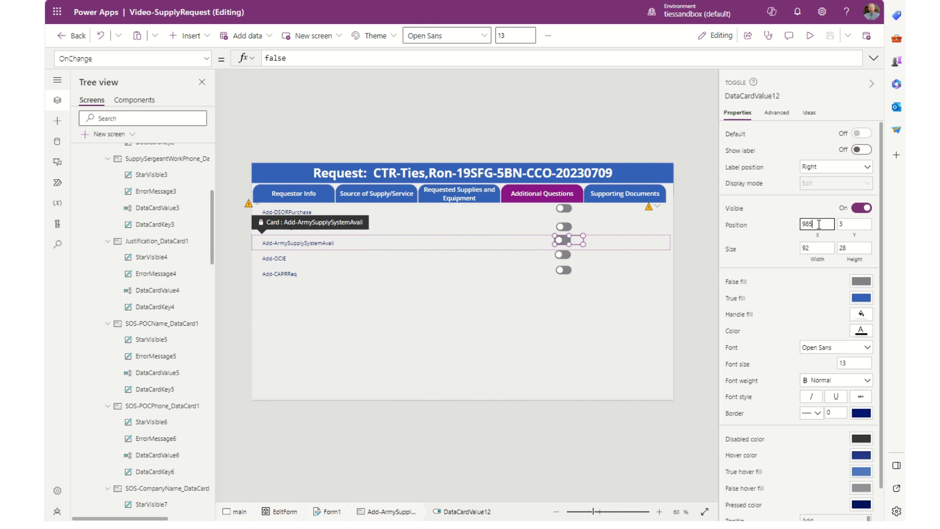
Set the Add-OCIE and Add-CAPRReq toggles' Position X to 985 and check Form1's alignment
left_click(560, 254)
left_click(560, 254)
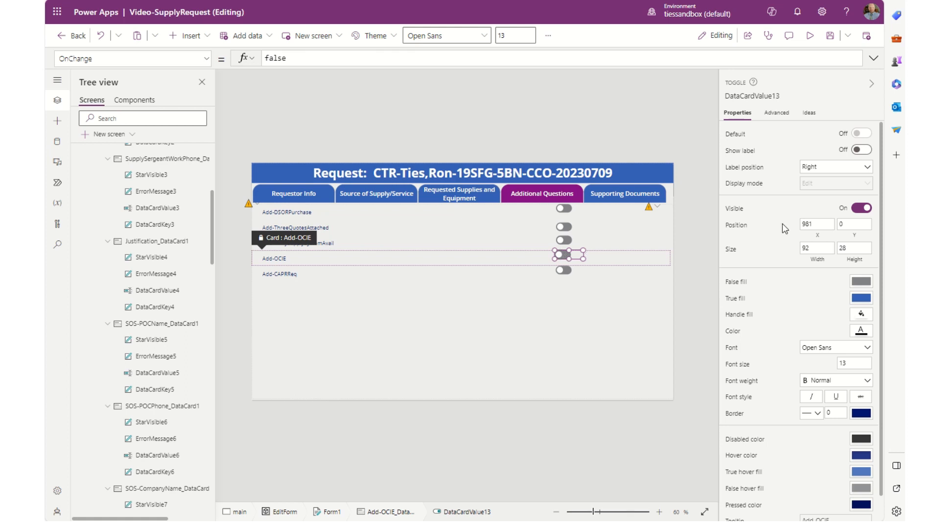
left_click(819, 224)
type("985")
left_click(563, 269)
left_click(564, 269)
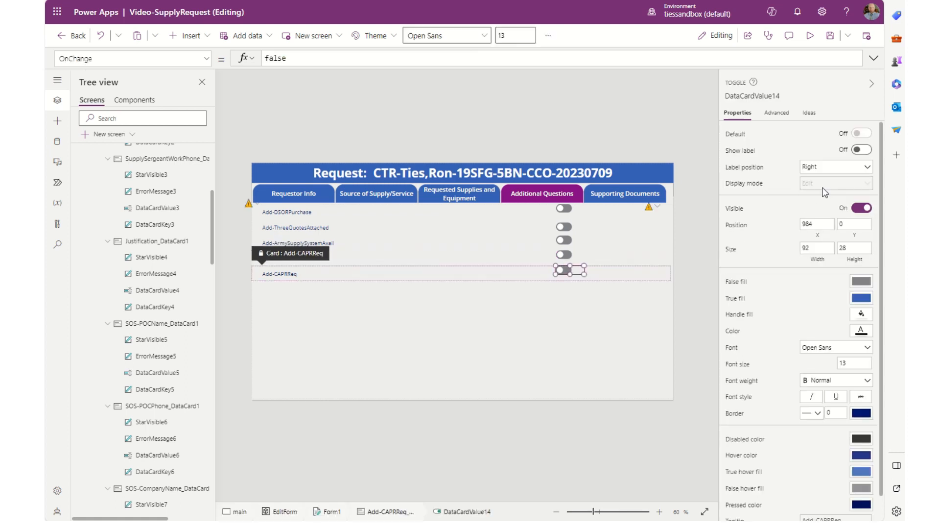
left_click(821, 223)
left_click(594, 334)
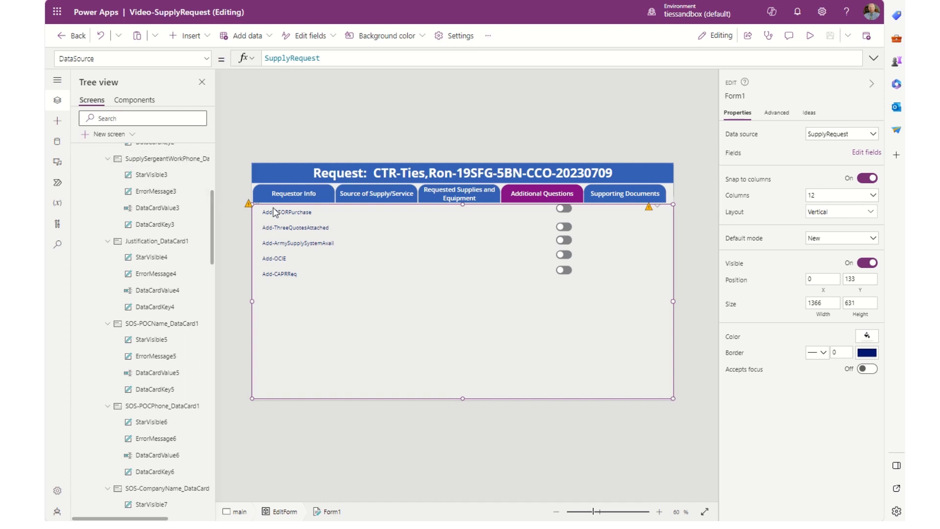
left_click(567, 207)
left_click(565, 208)
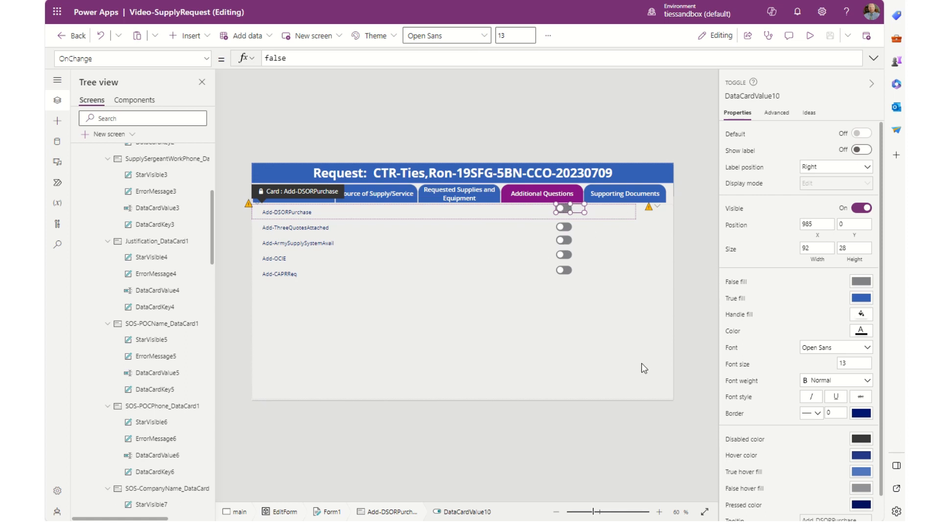
Give the Add-DSORPurchase toggle a red False fill and a green True fill
left_click(861, 282)
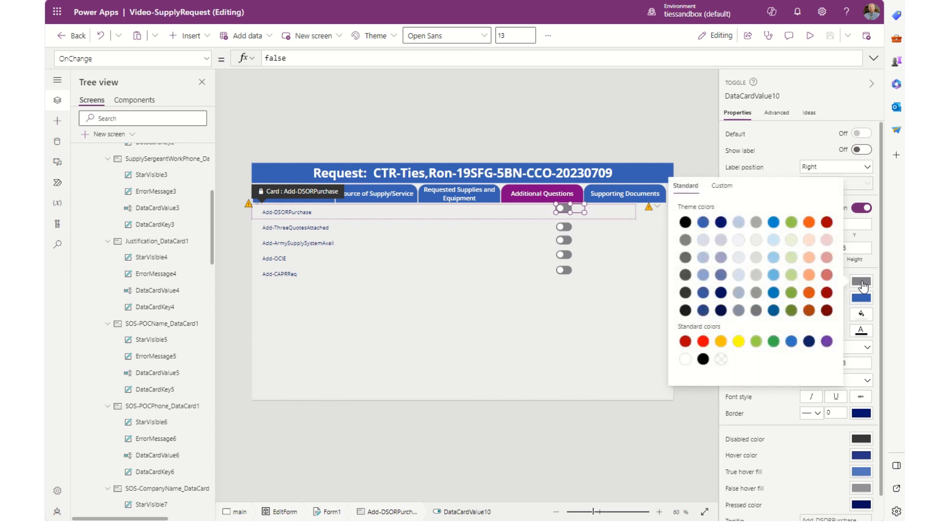
left_click(704, 341)
left_click(861, 298)
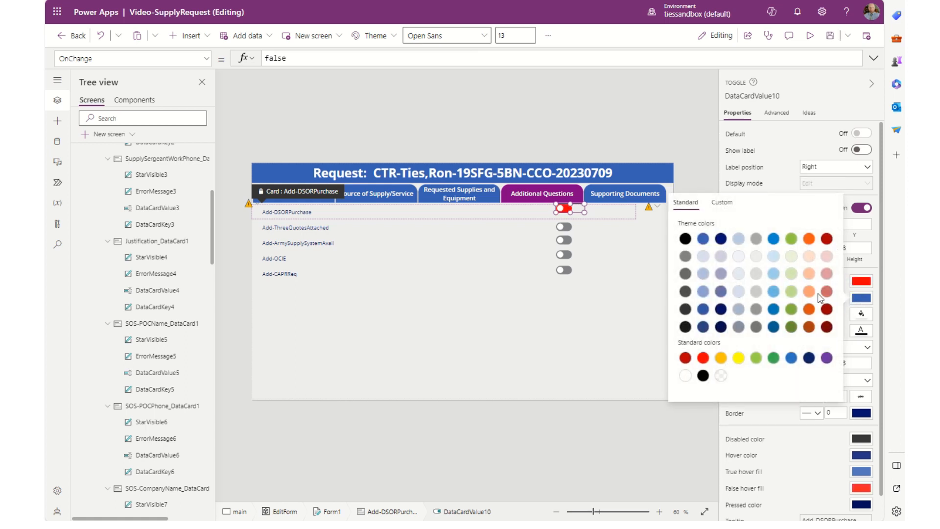
left_click(774, 357)
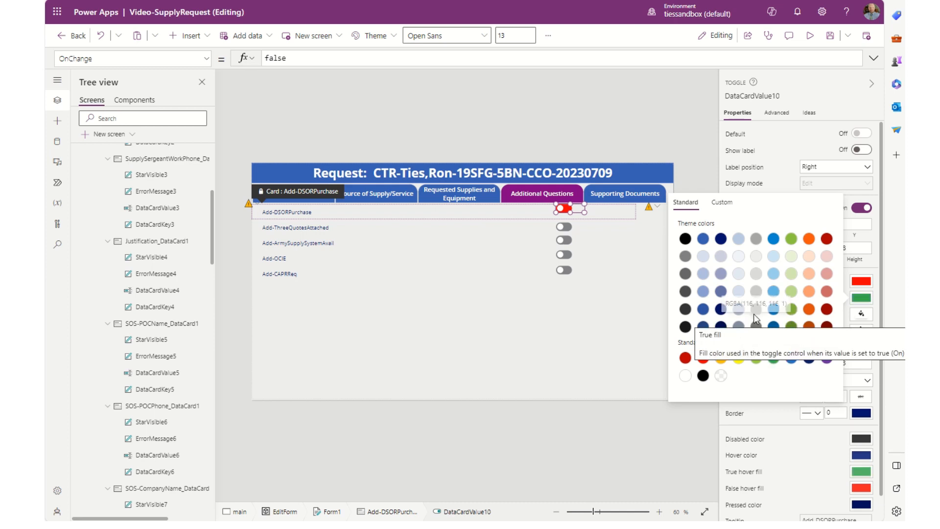
Give the Add-ThreeQuotesAttached toggle a red False fill and a green True fill
left_click(565, 226)
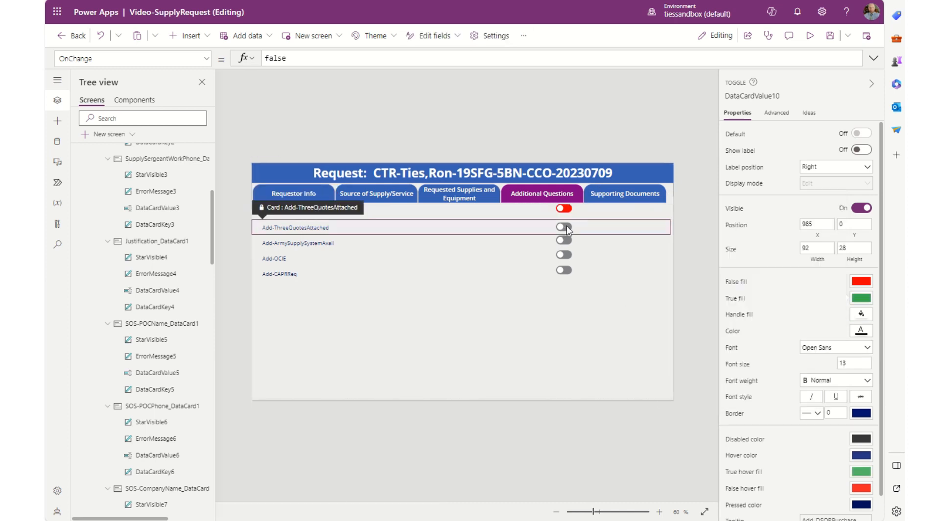
left_click(566, 226)
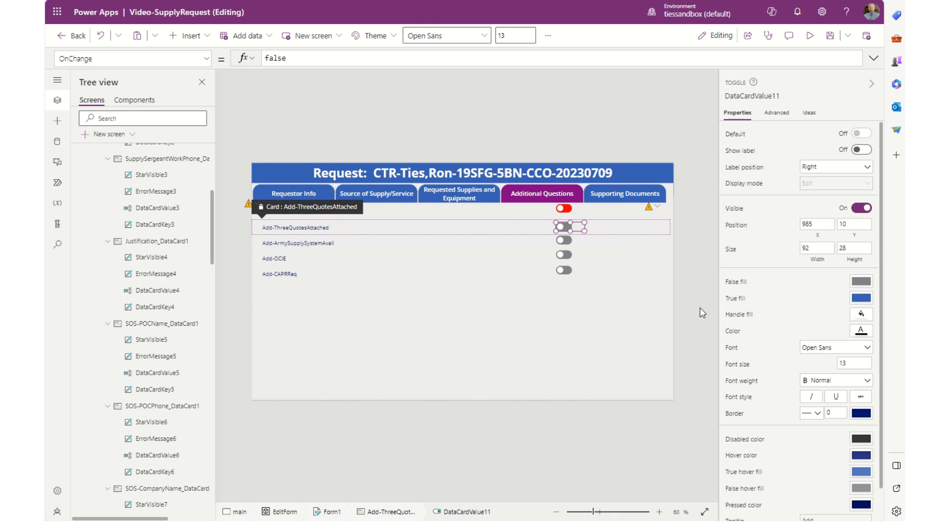
left_click(862, 283)
left_click(703, 342)
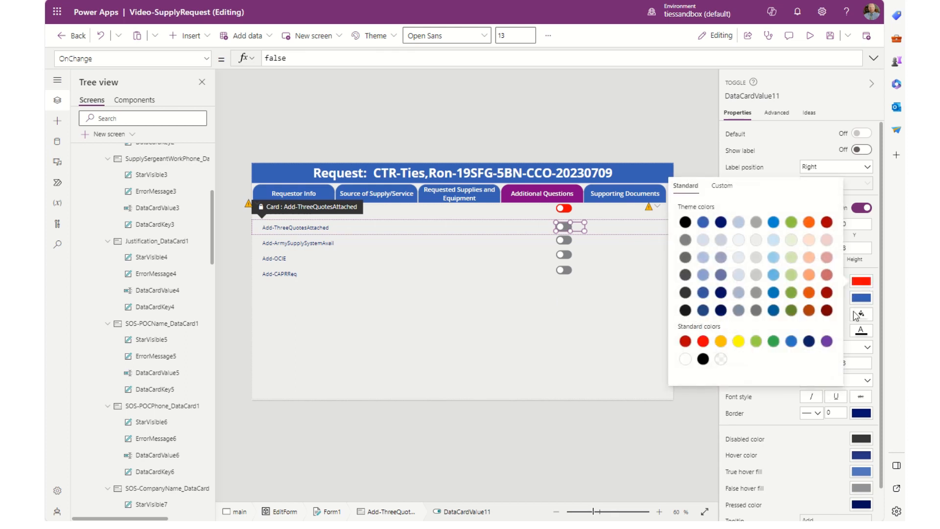
left_click(862, 297)
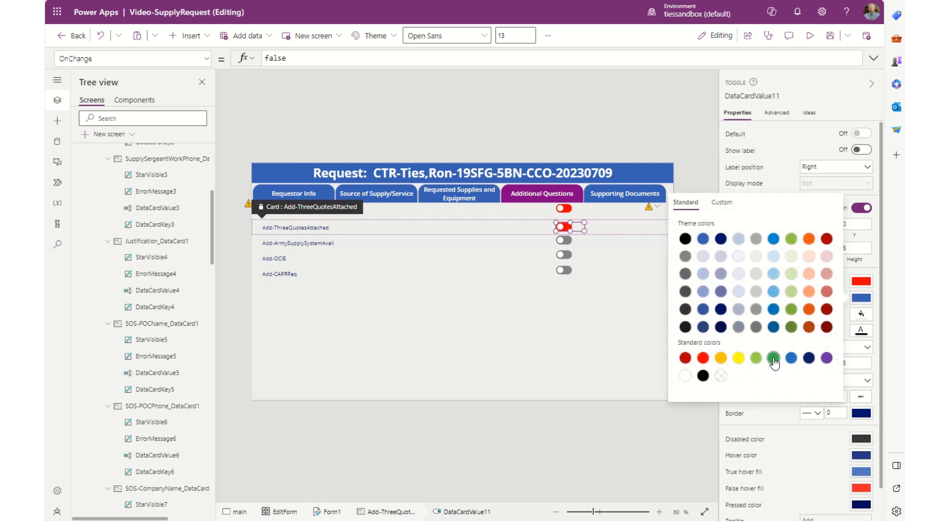
left_click(774, 358)
Give the Add-ArmySupplySystemAvail toggle a red False fill and a green True fill
left_click(568, 246)
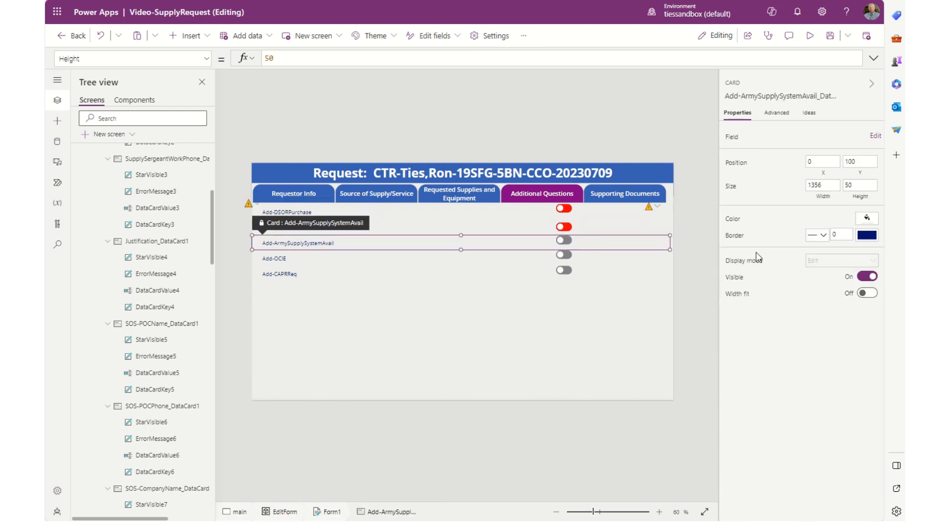
left_click(572, 243)
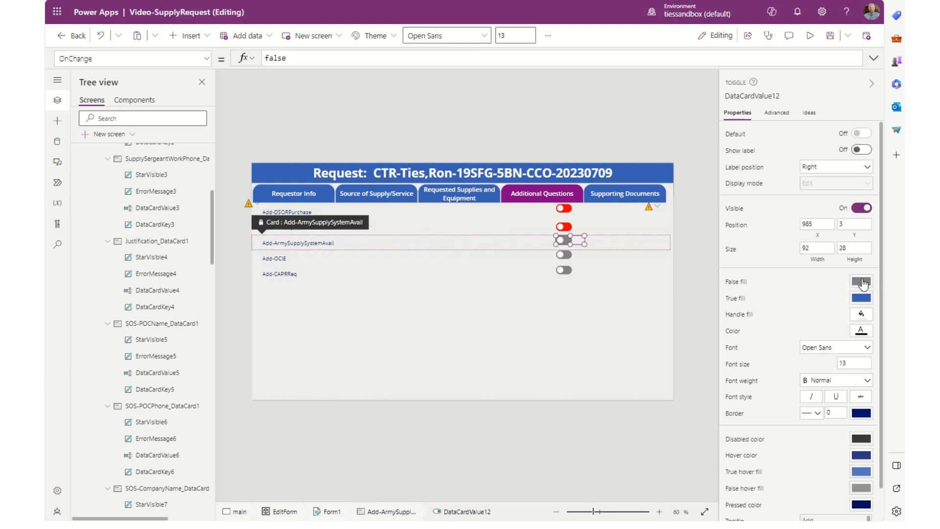
left_click(861, 282)
left_click(703, 341)
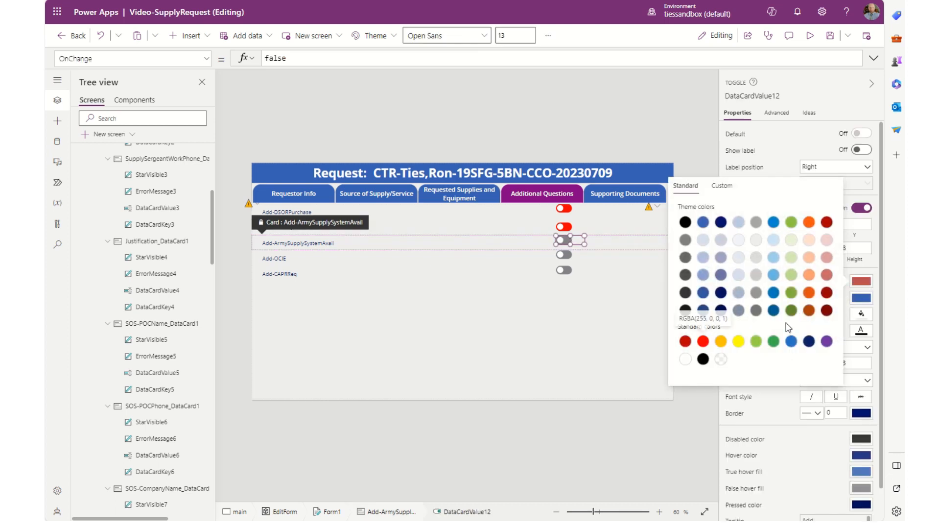
left_click(774, 358)
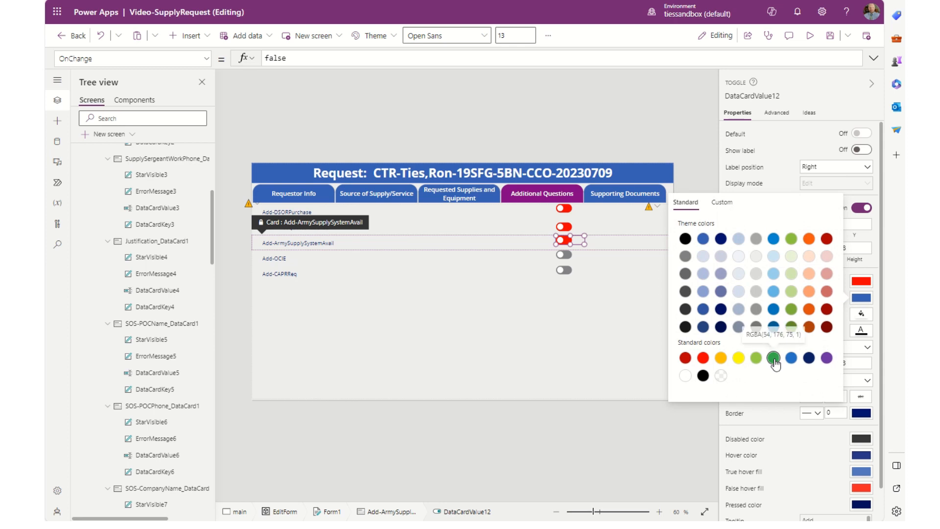
Give the Add-OCIE toggle a red False fill and a green True fill
left_click(564, 255)
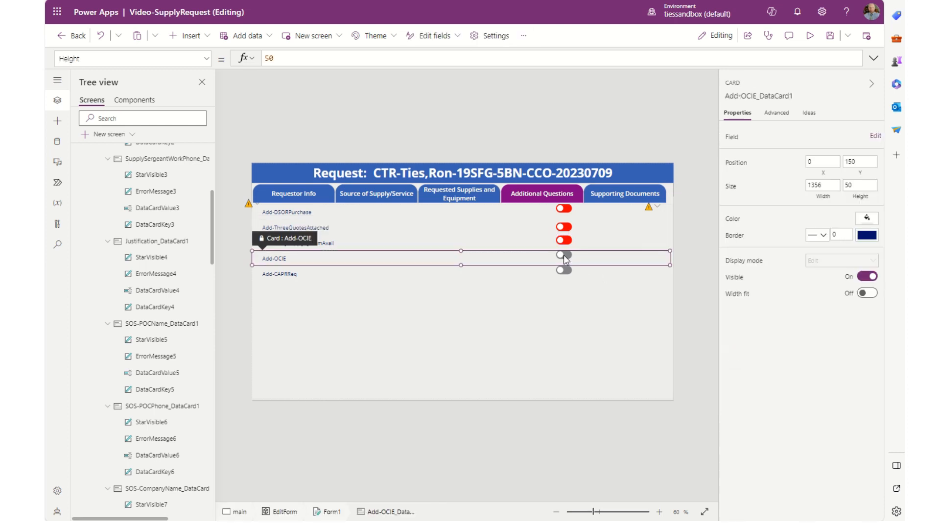
left_click(563, 255)
left_click(861, 282)
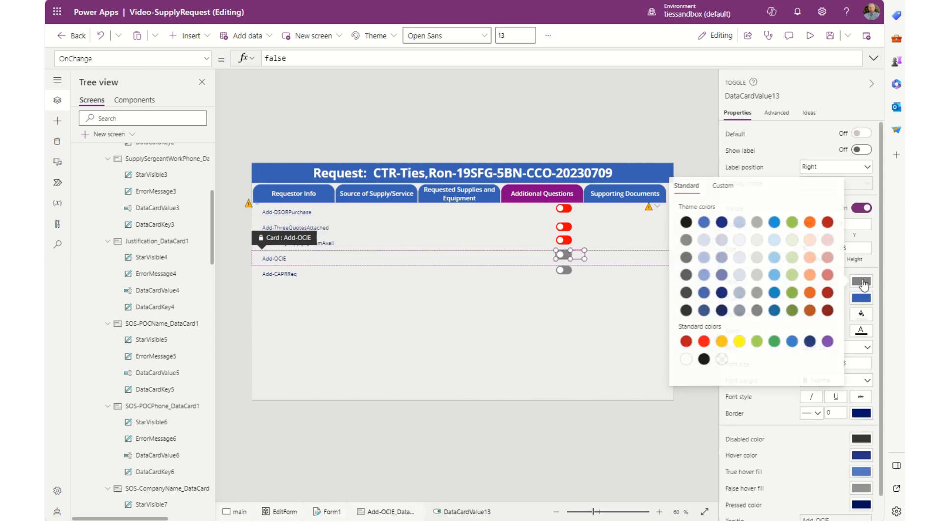
left_click(703, 341)
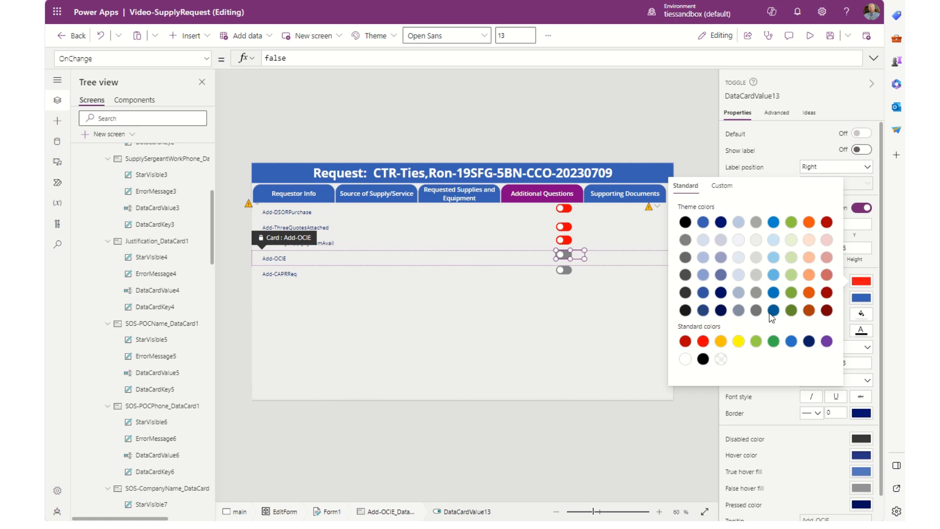
left_click(862, 297)
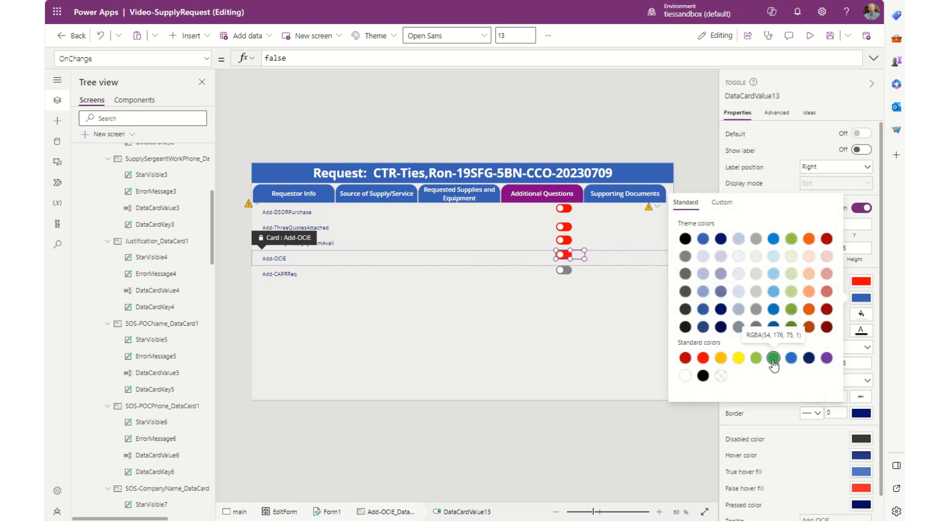
left_click(771, 361)
Give the Add-CAPRReq toggle a red False fill and a green True fill
left_click(564, 271)
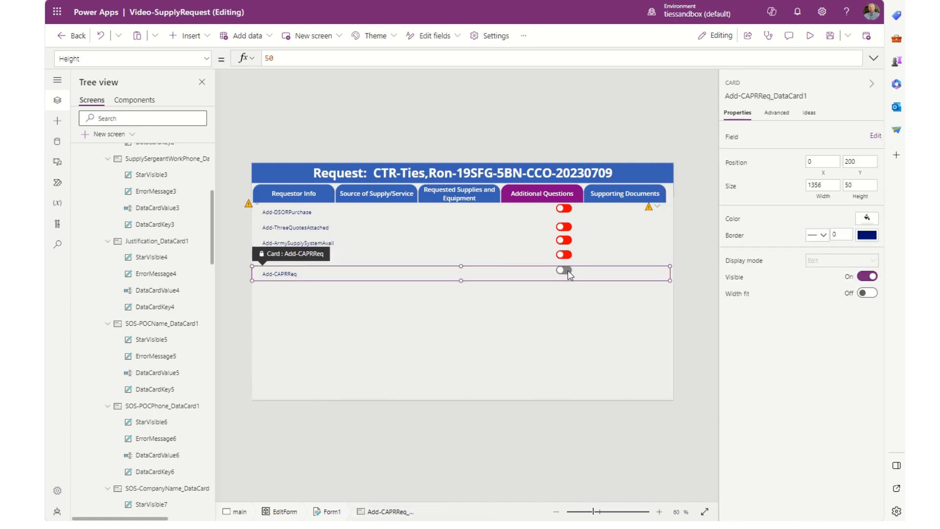
left_click(568, 271)
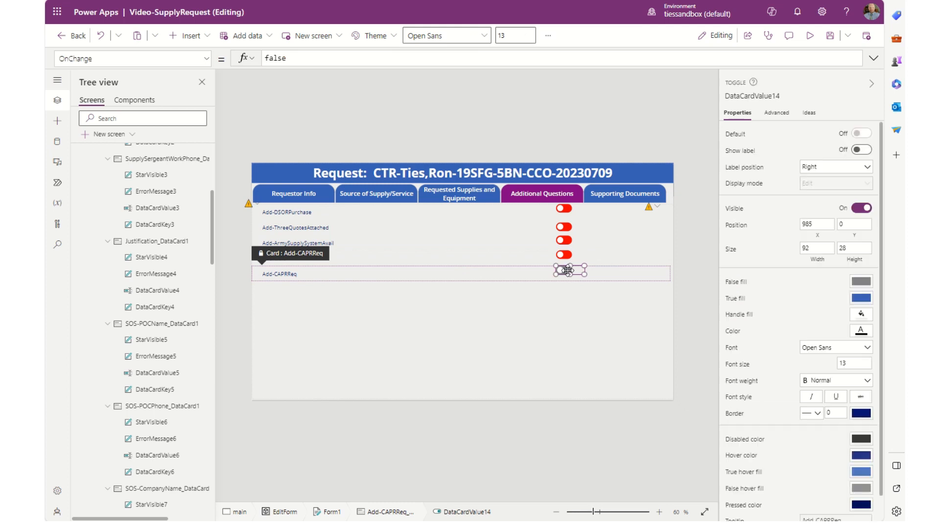
left_click(861, 284)
left_click(703, 341)
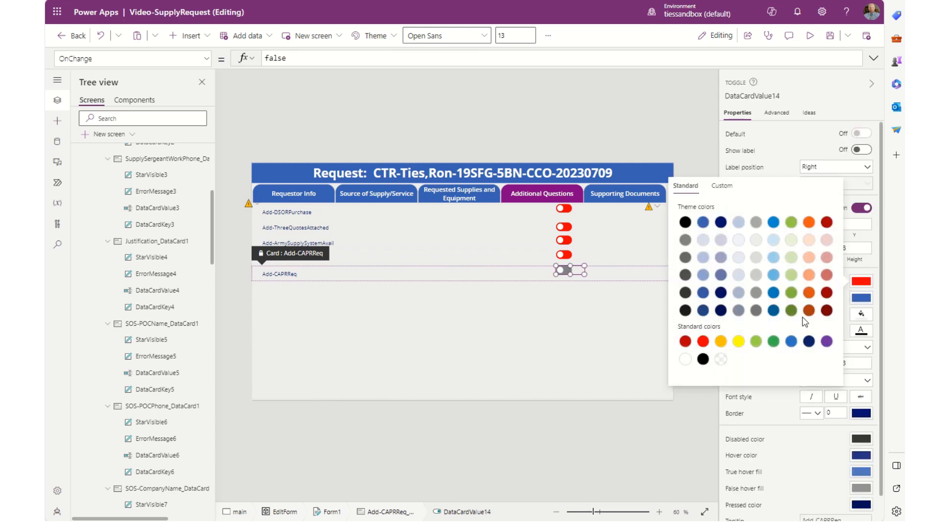
left_click(863, 300)
left_click(774, 358)
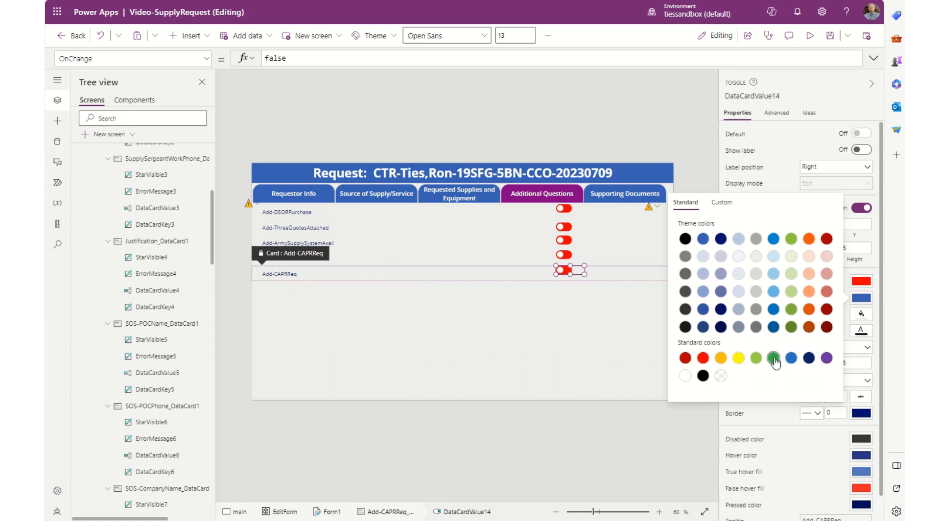
left_click(627, 325)
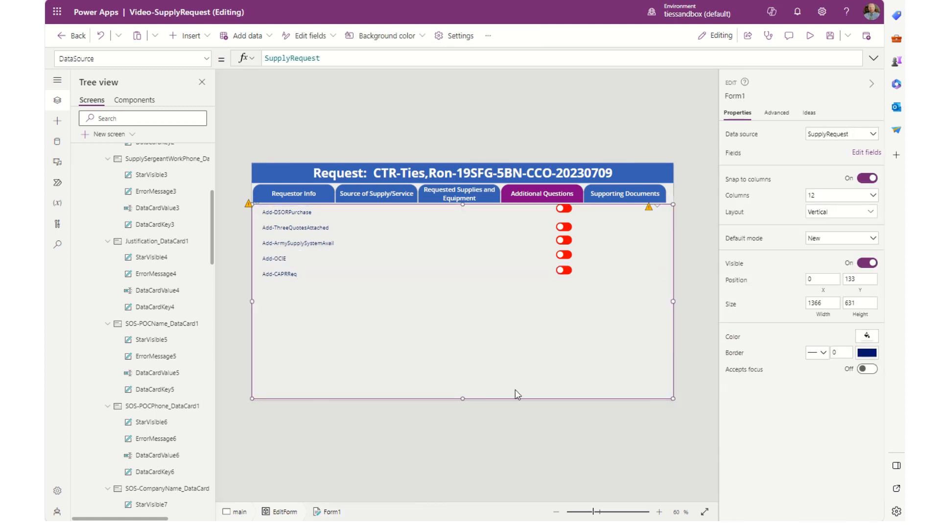
left_click(565, 209, "alt")
left_click(565, 210, "alt")
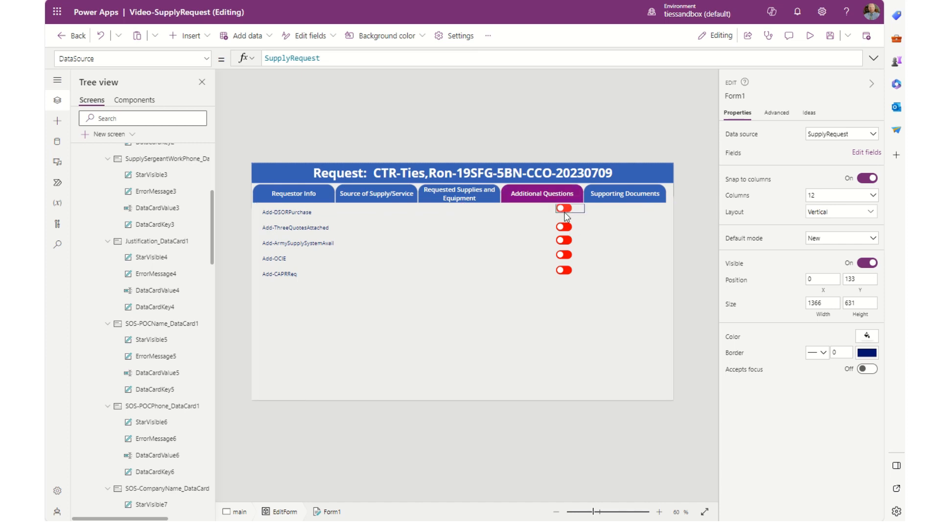
left_click(565, 227, "alt")
left_click(564, 227, "alt")
left_click(565, 240, "alt")
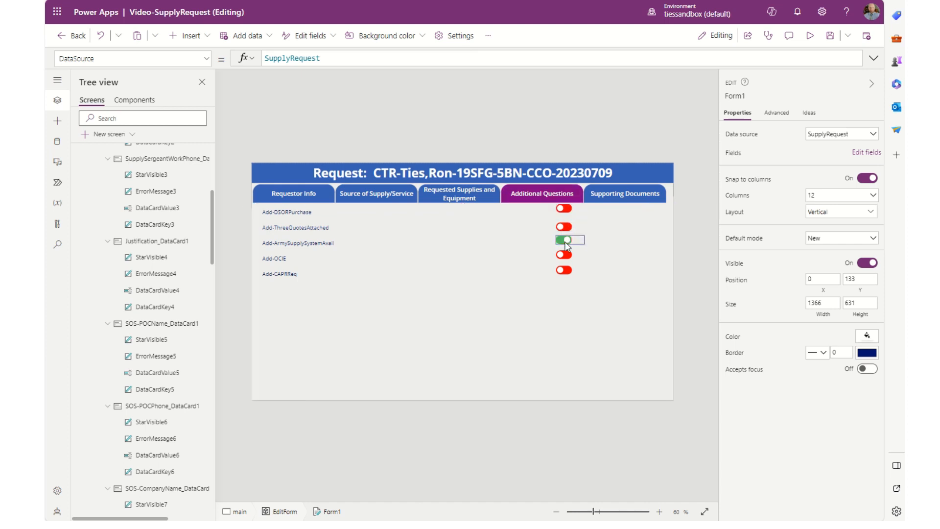
left_click(565, 242, "alt")
left_click(565, 256, "alt")
left_click(566, 257, "alt")
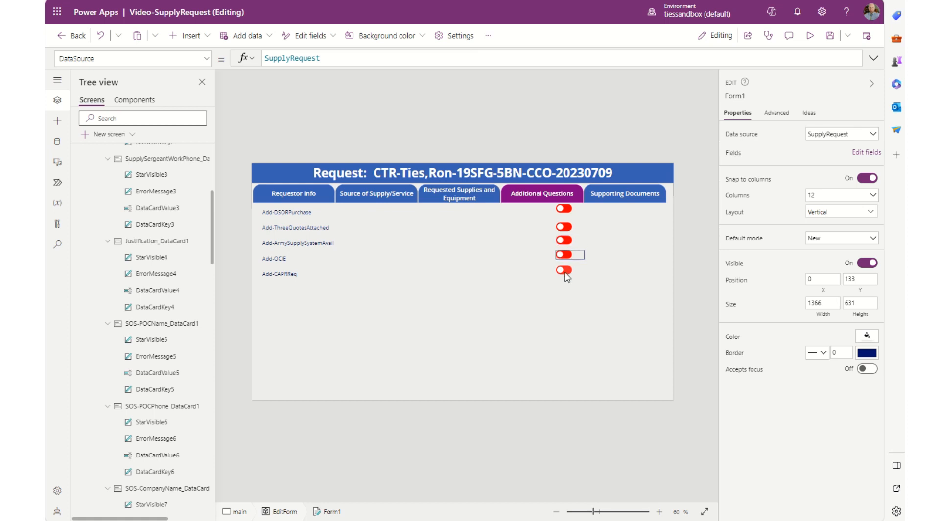
left_click(566, 276, "alt")
left_click(458, 282)
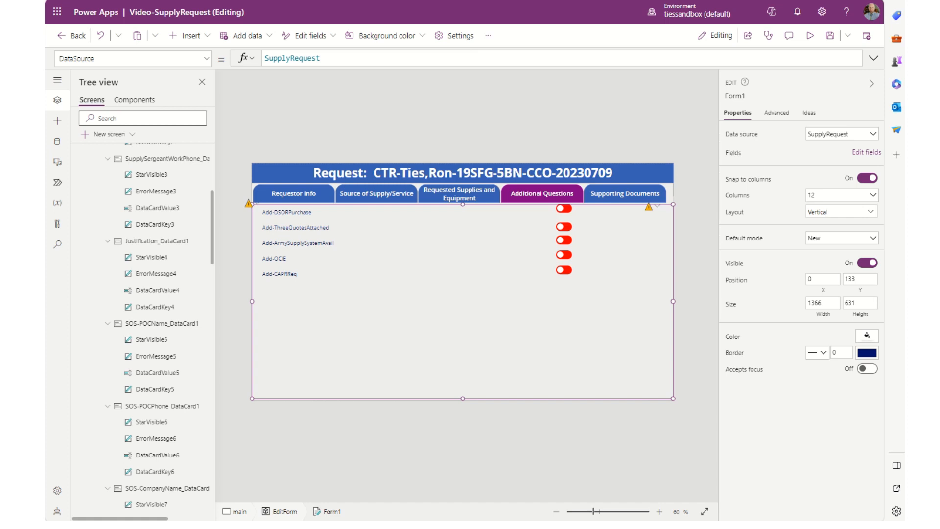
Unlock the Add-ThreeQuotesAttached and Add-ArmySupplySystemAvail cards in the Advanced properties
left_click(292, 212)
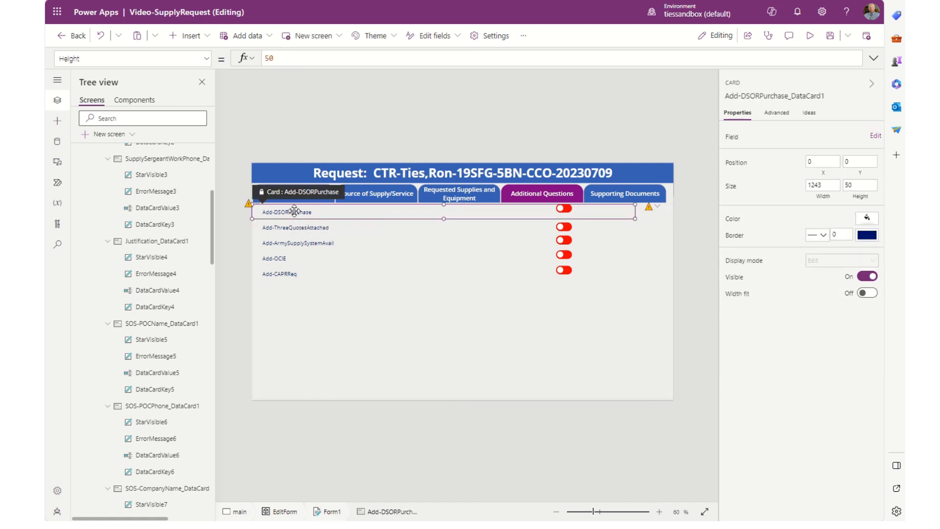
left_click(294, 212)
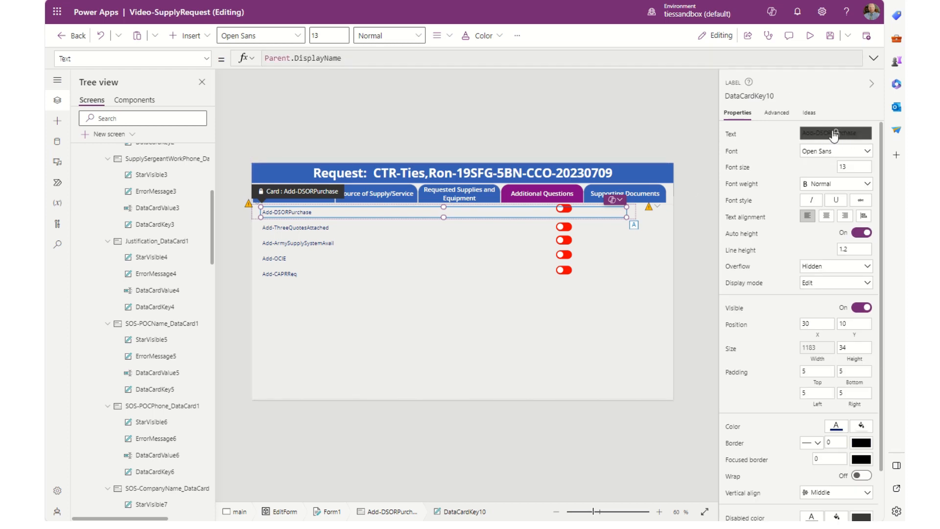
left_click(778, 113)
left_click(511, 230)
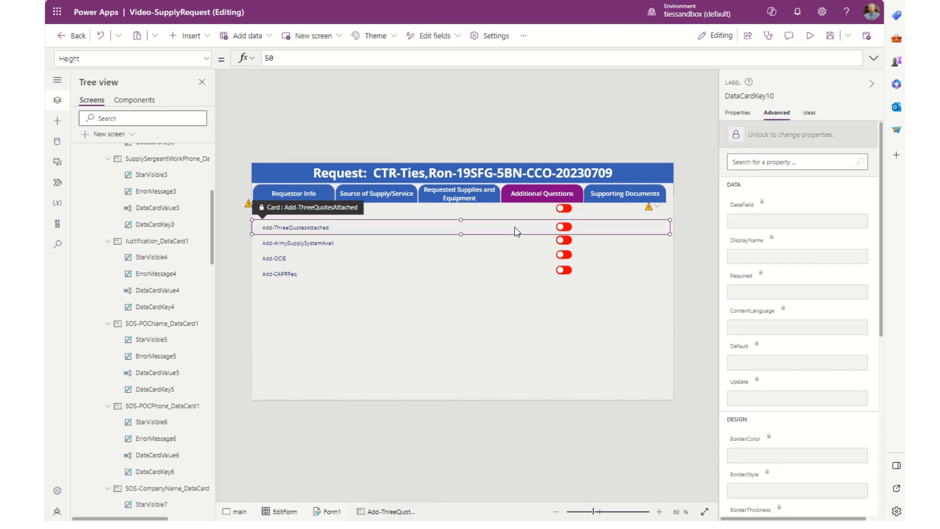
left_click(771, 135)
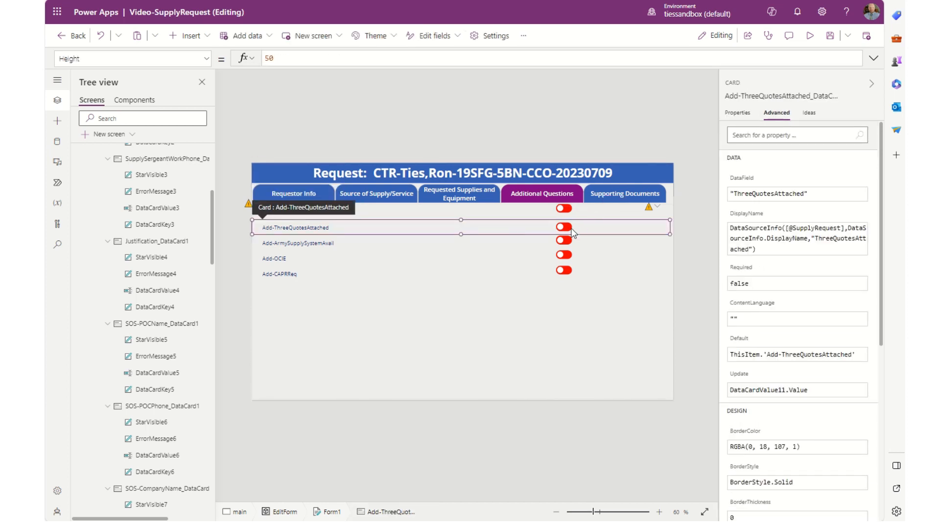
left_click(541, 241)
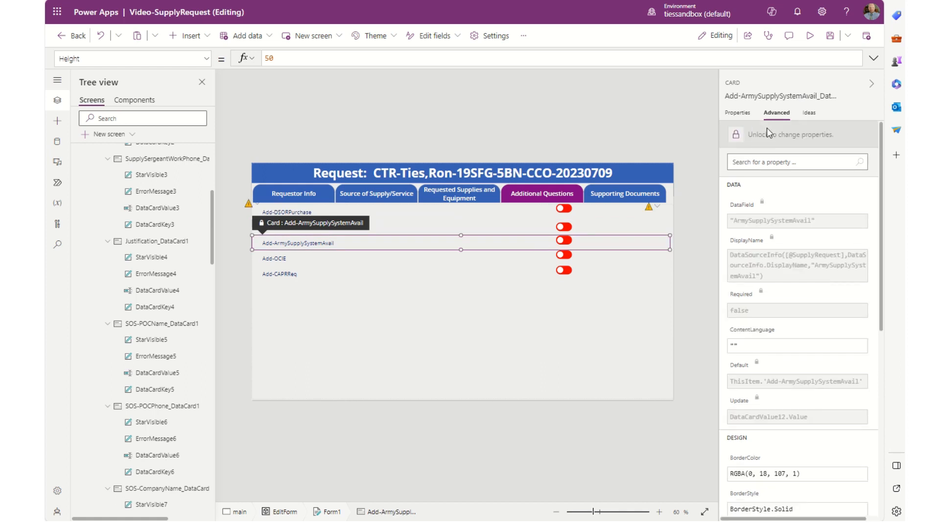
left_click(767, 130)
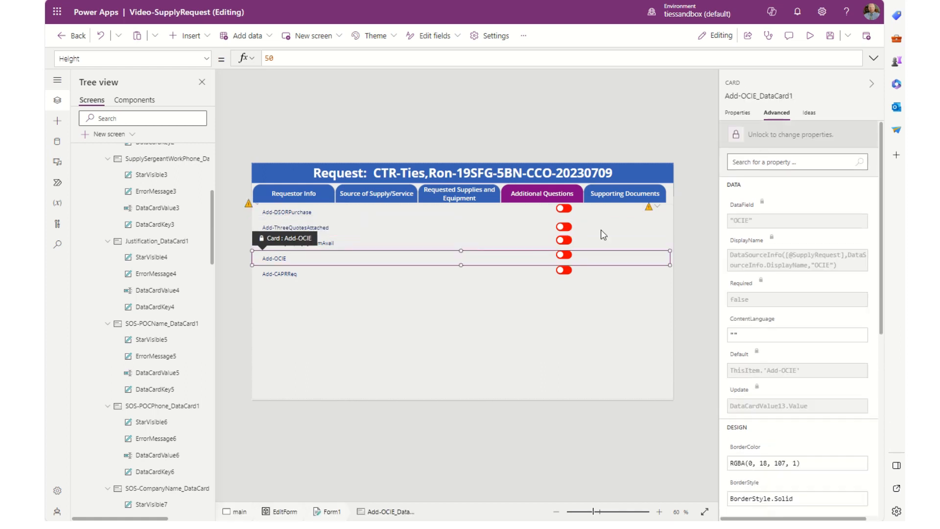
Unlock the Add-OCIE and Add-CAPRReq cards, then show Add-DSORPurchase's size and position
left_click(781, 135)
left_click(537, 272)
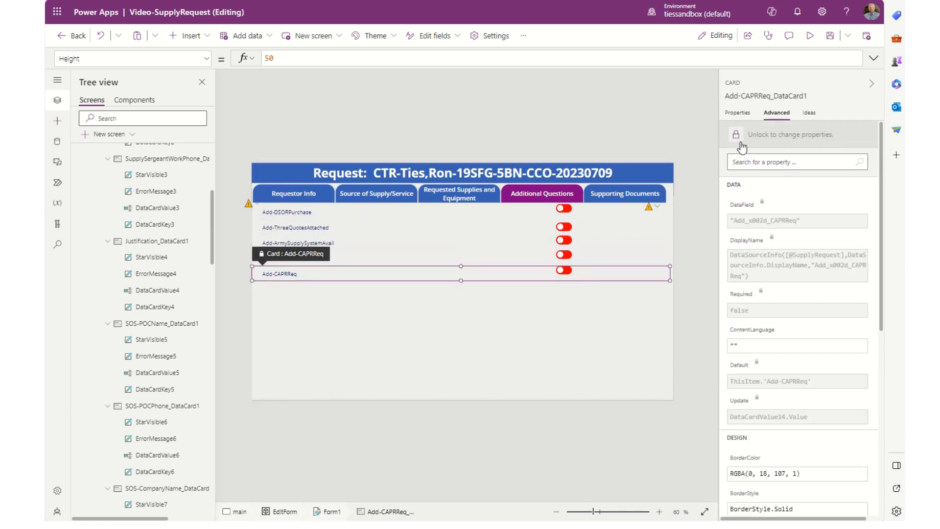
left_click(786, 137)
left_click(421, 212)
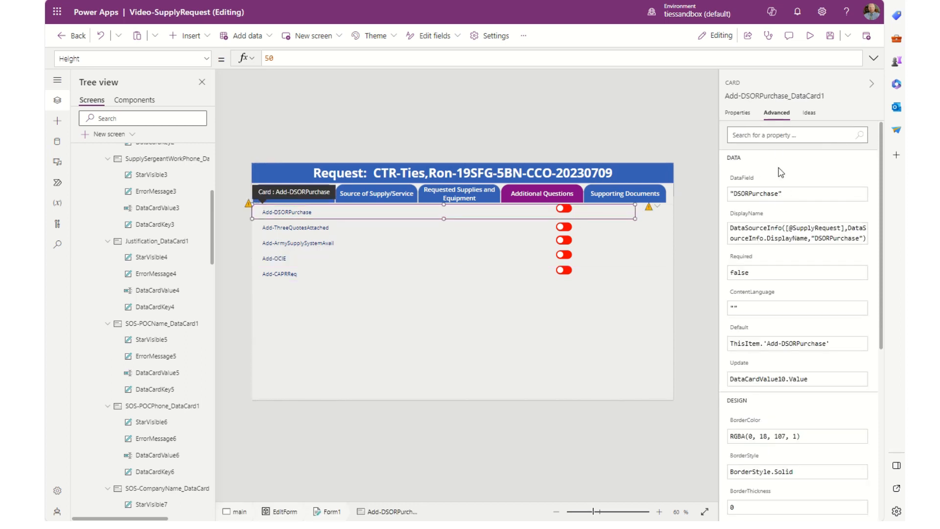
left_click(744, 118)
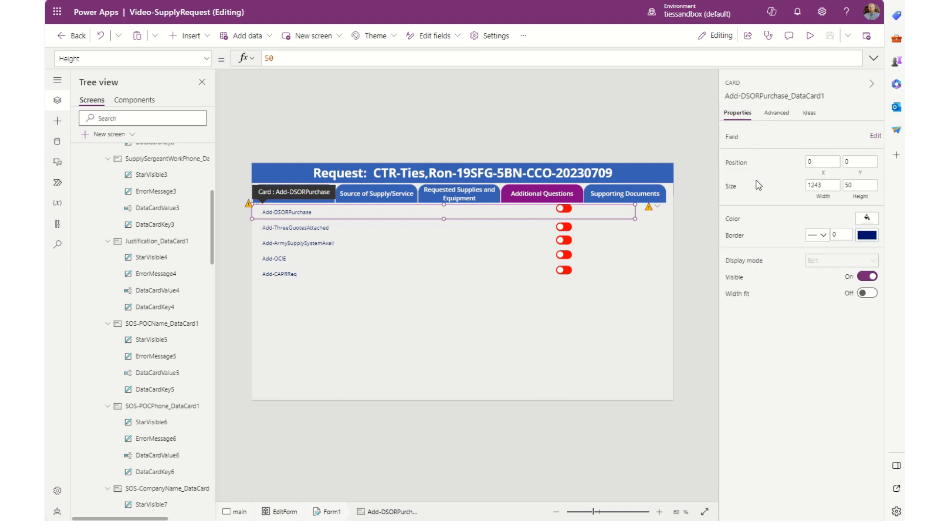
Change the DSOR label to "Is This a DSOR Purchase?" at size 25, narrowed before its toggle
left_click(307, 214)
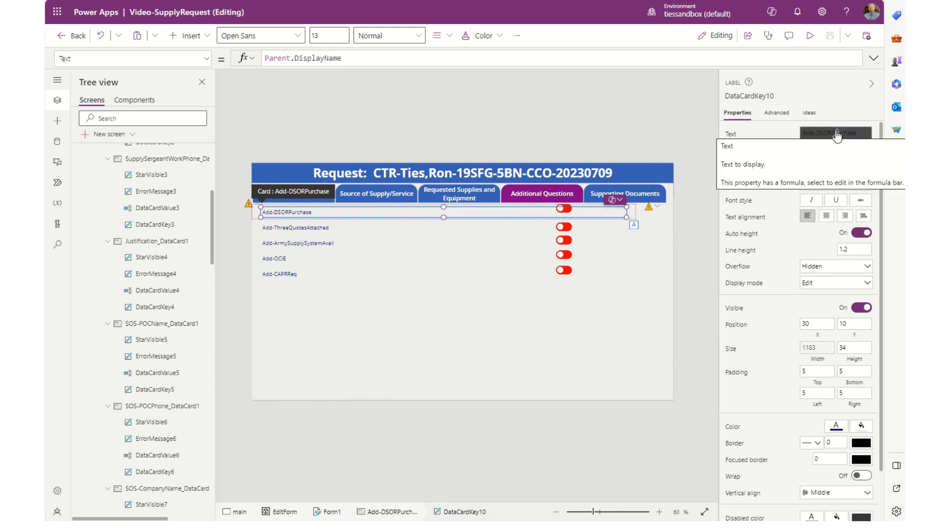
left_click(560, 57)
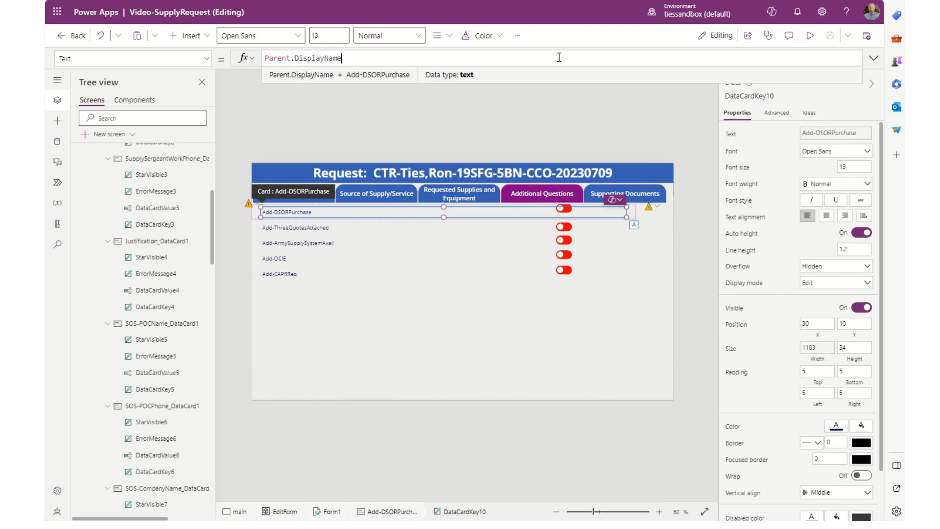
key("ctrl+a")
type("\"\"")
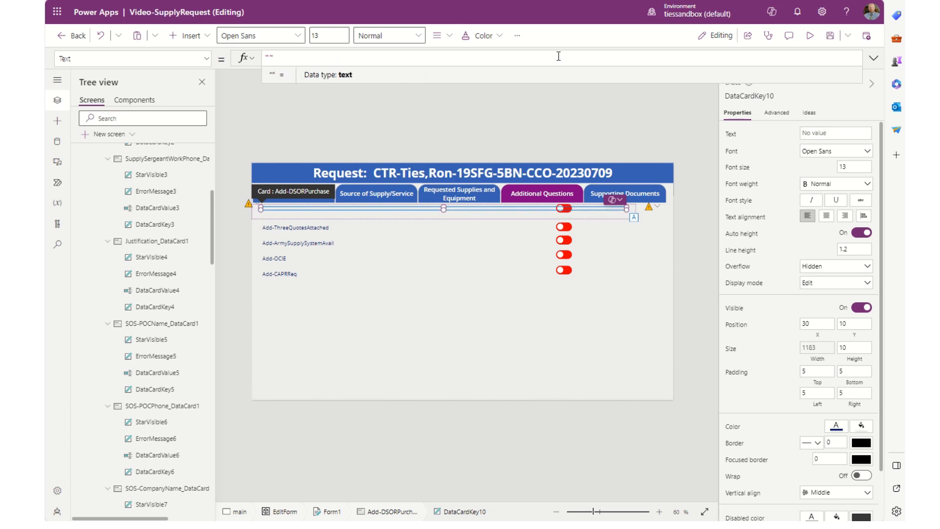
type("Is This a DSOR Purchase?")
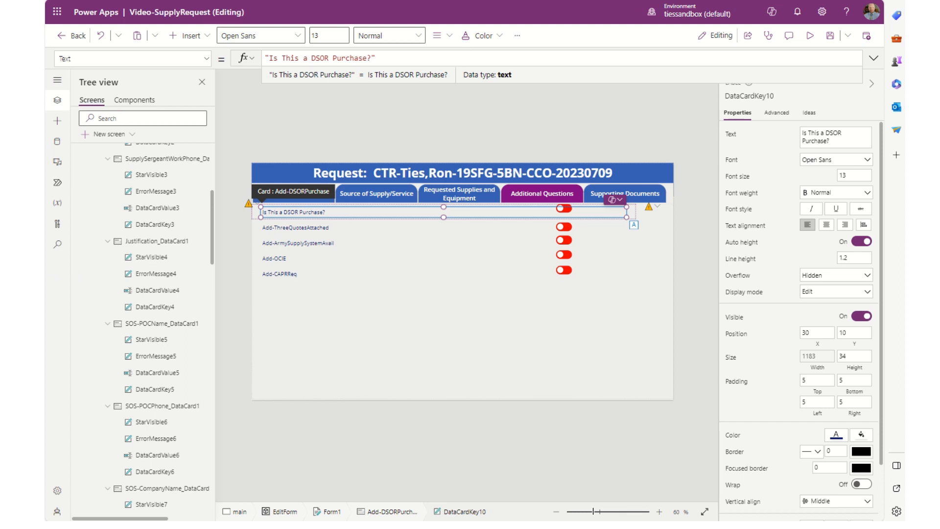
left_click(330, 32)
type("2")
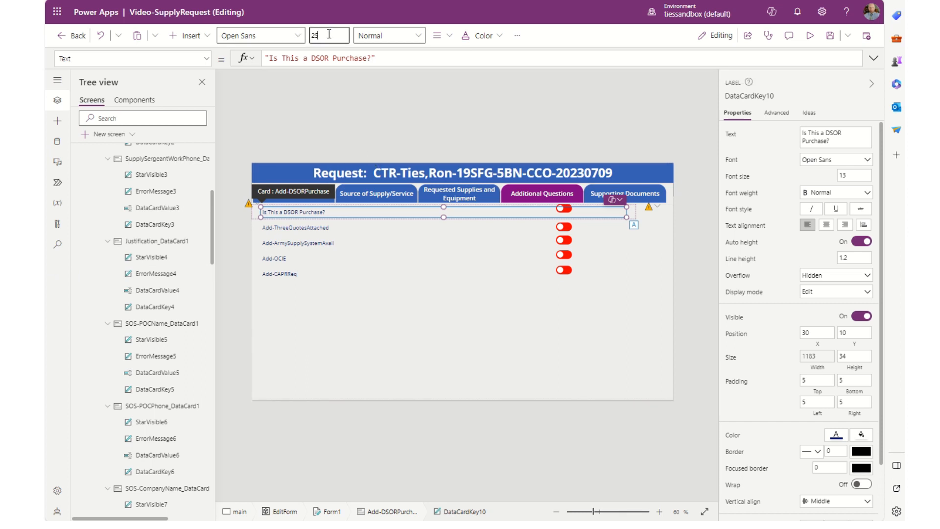
type("5")
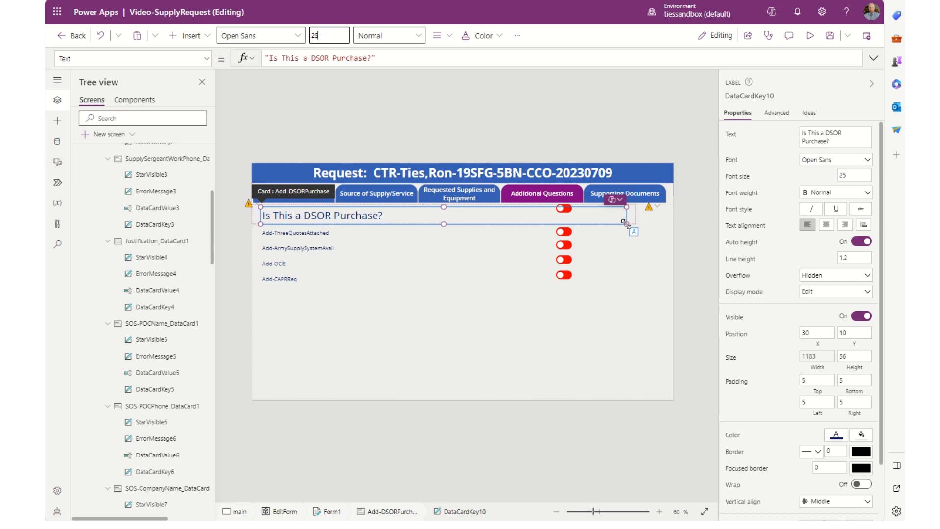
left_click_drag(581, 227, 521, 220)
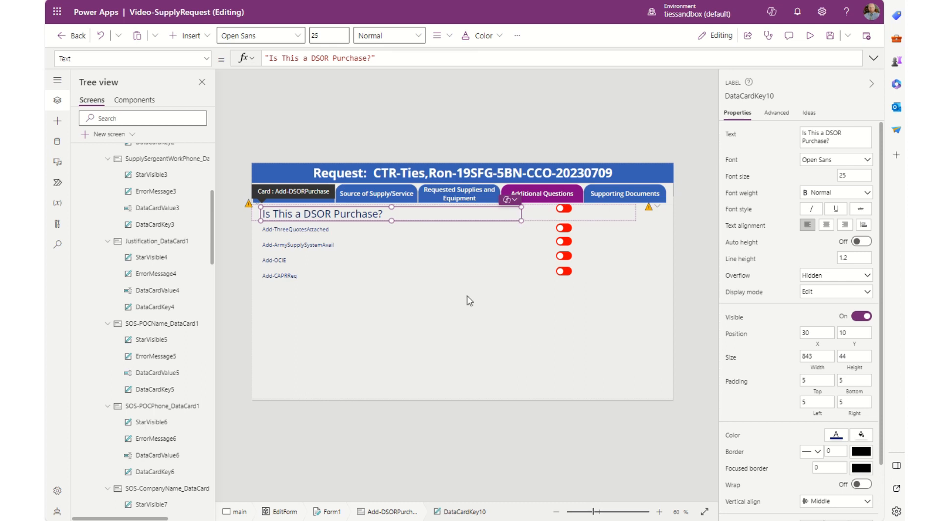
Make the Add-DSORPurchase card taller and move its error message label lower
left_click(346, 234)
left_click(341, 213)
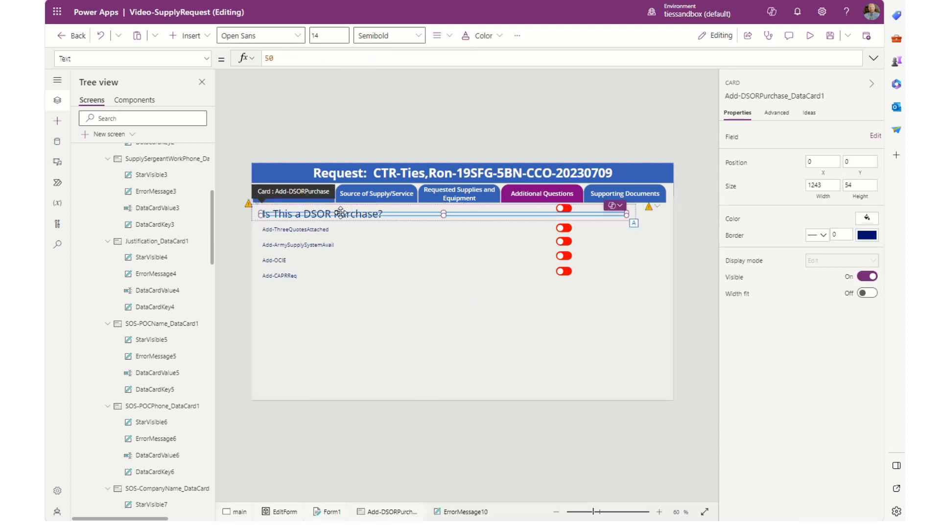
left_click(342, 213)
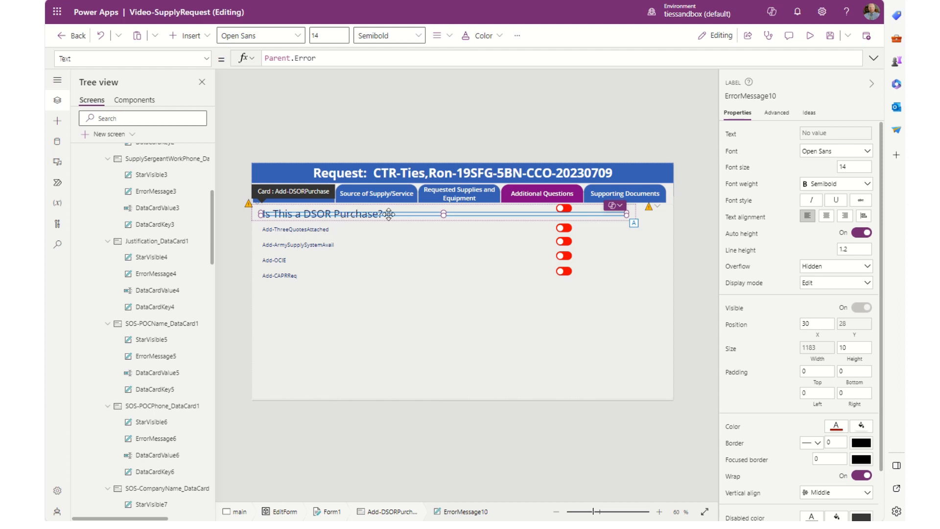
left_click(464, 209)
left_click(662, 230)
left_click(458, 217)
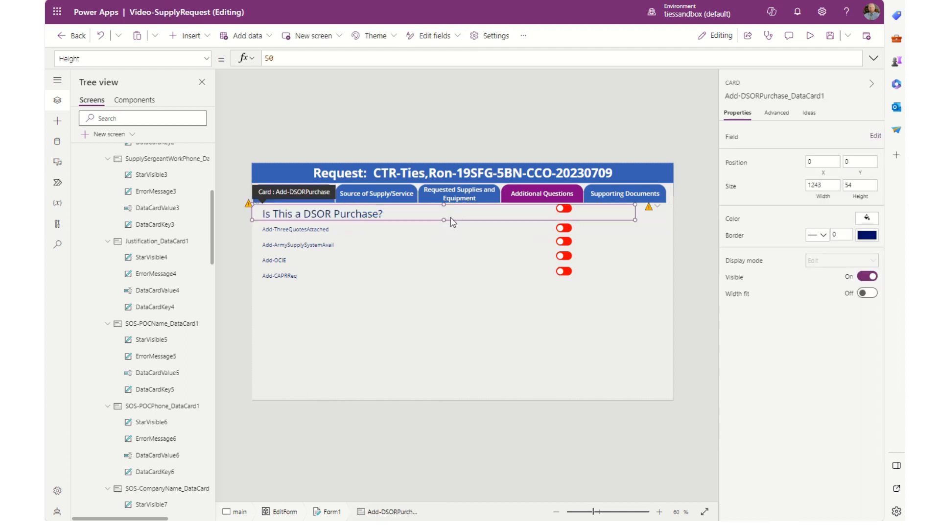
left_click_drag(440, 221, 444, 242)
left_click(381, 220)
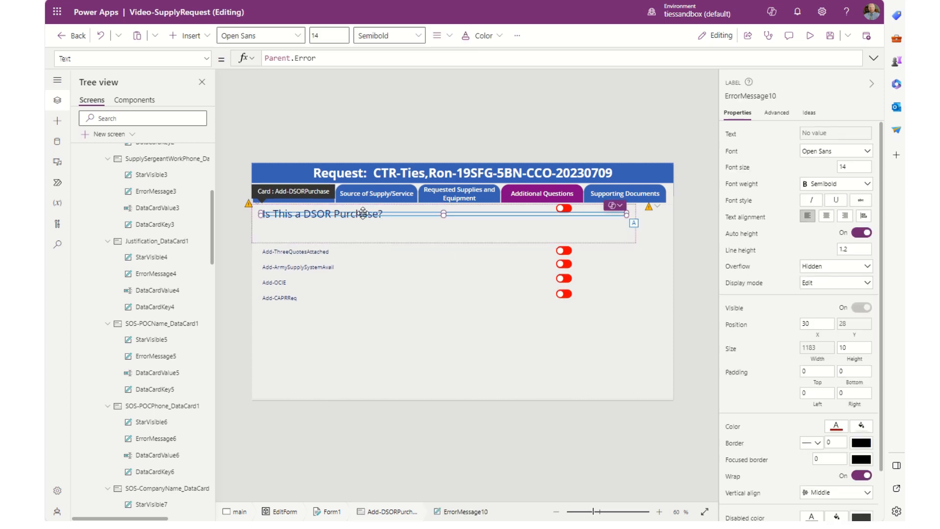
left_click_drag(435, 226, 429, 223)
Set the Add-DSORPurchase card's height to exactly 88
left_click(374, 218)
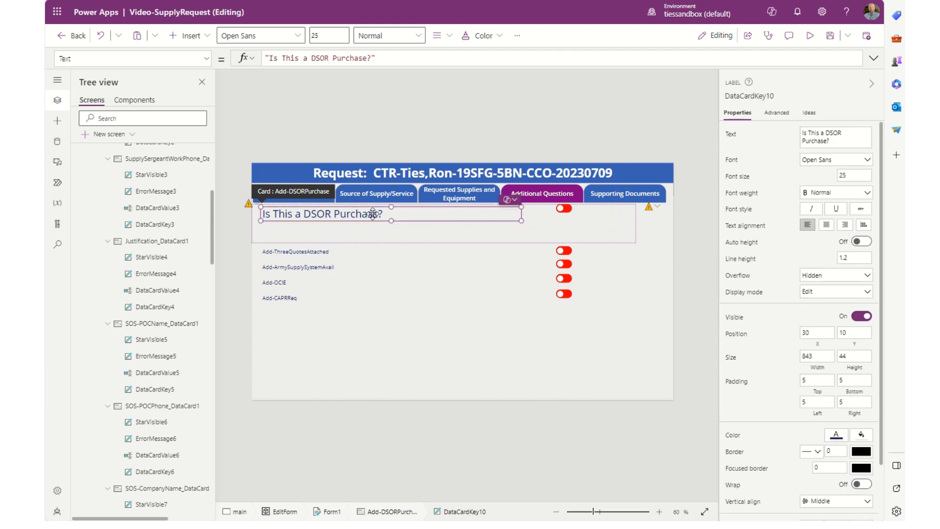
left_click(395, 240)
mouse_move(444, 243)
left_mouse_down()
mouse_move(445, 222)
mouse_move(444, 230)
left_mouse_up()
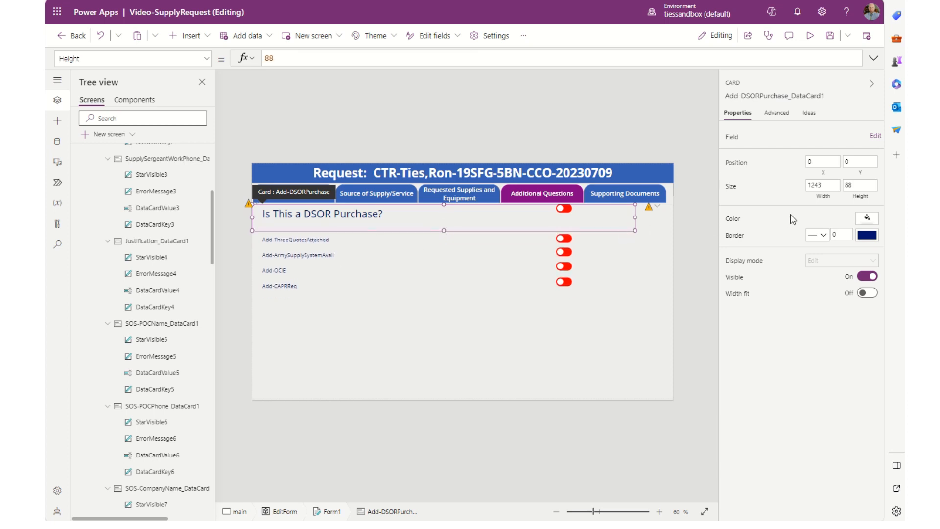
left_click(863, 185)
left_click(512, 240)
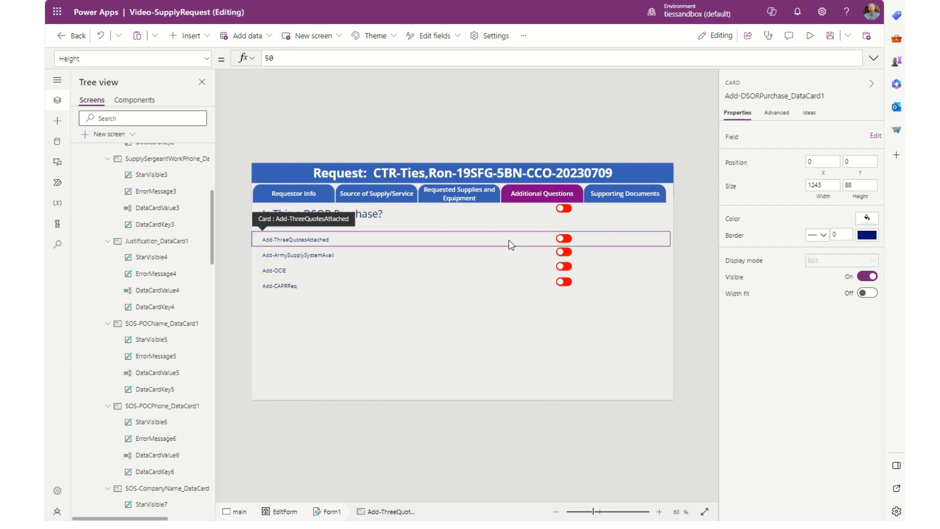
Set the Add-ThreeQuotesAttached card's height to 88
left_click(856, 189)
double_click(866, 185)
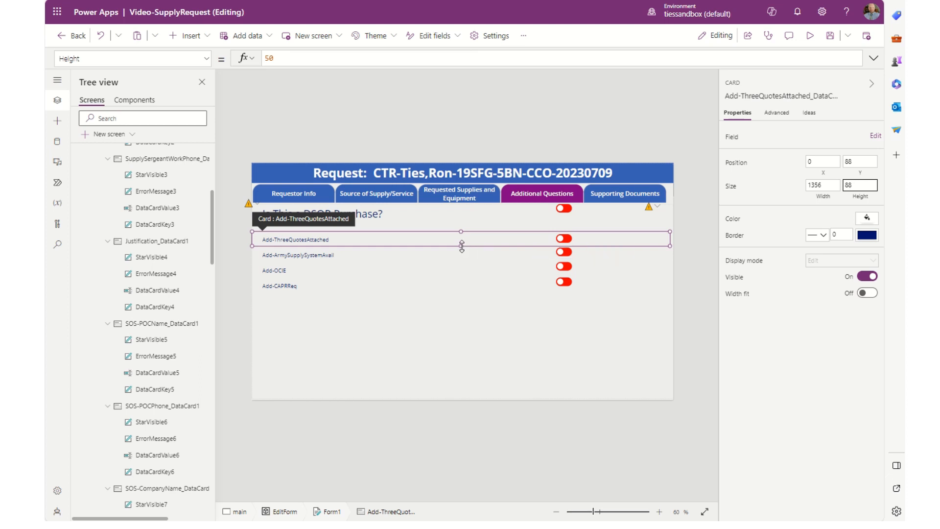
left_click_drag(462, 247, 461, 255)
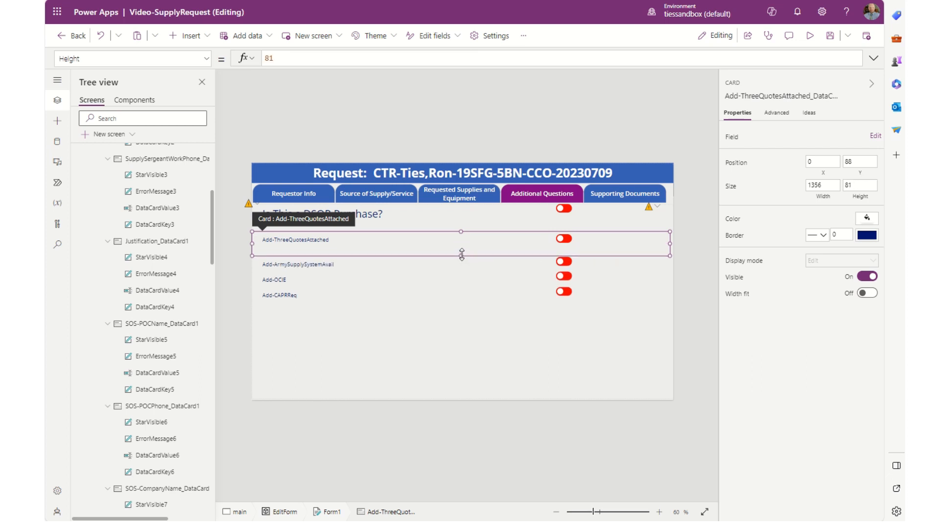
left_click(860, 183)
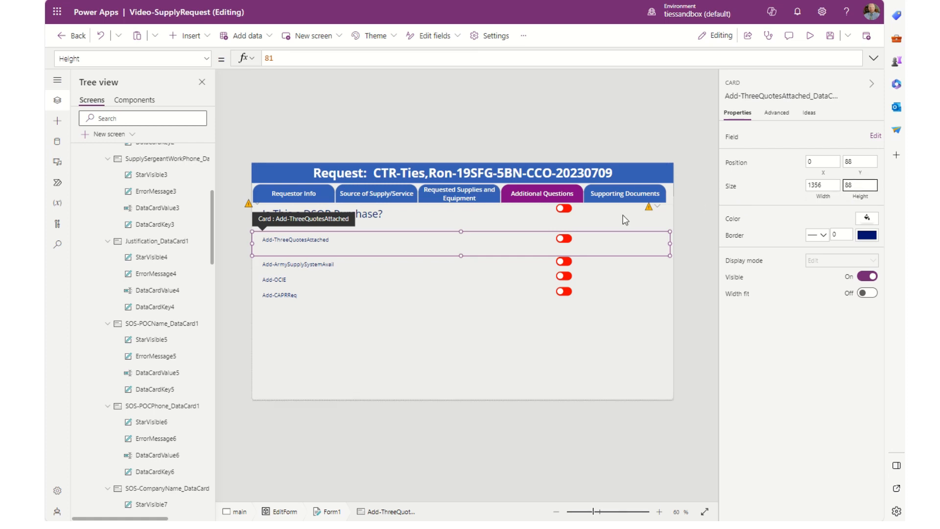
left_click(462, 265)
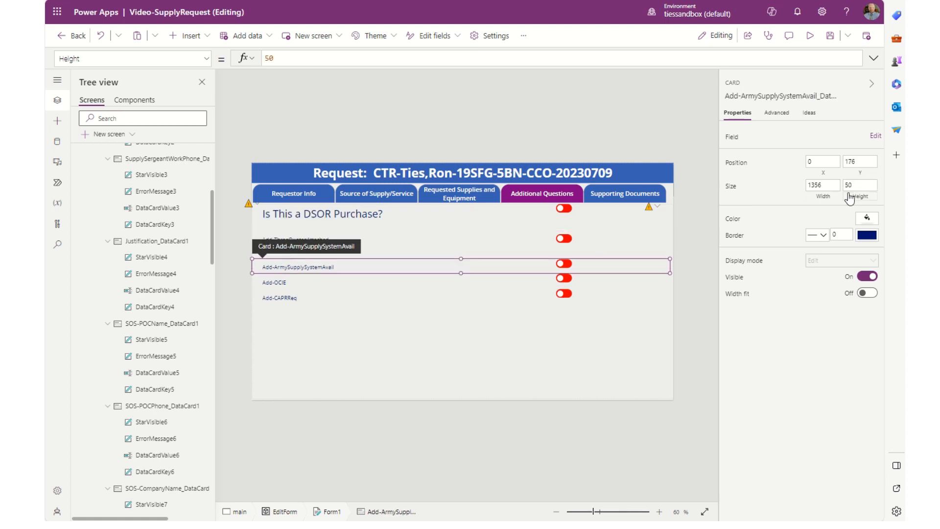
Set the ArmySupplySystemAvail, OCIE and CAPRReq cards' heights to 88
left_click(862, 185)
type("88")
left_click(418, 299)
left_click(862, 185)
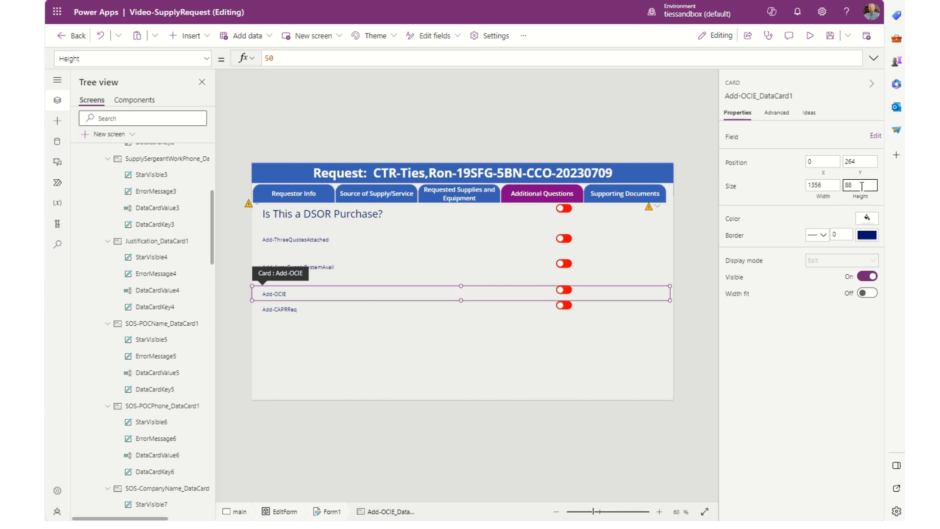
type("88")
left_click(278, 323)
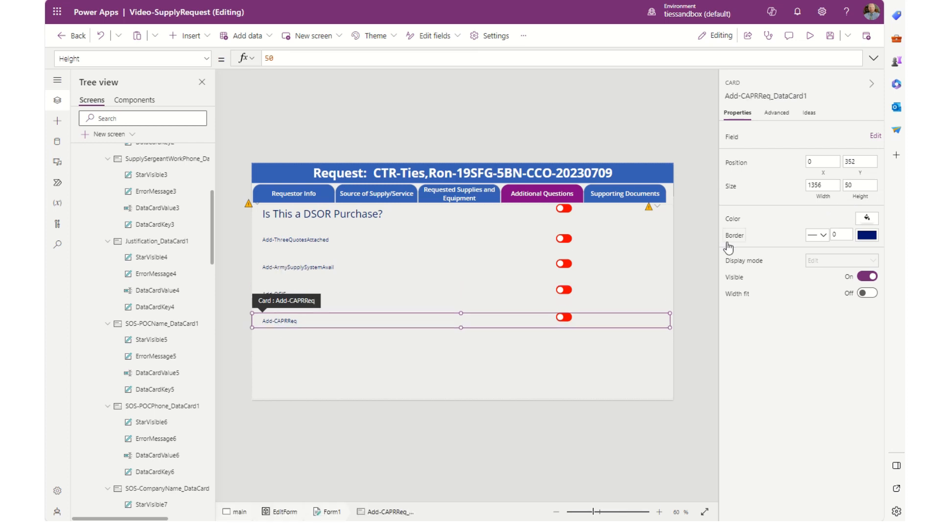
left_click(860, 185)
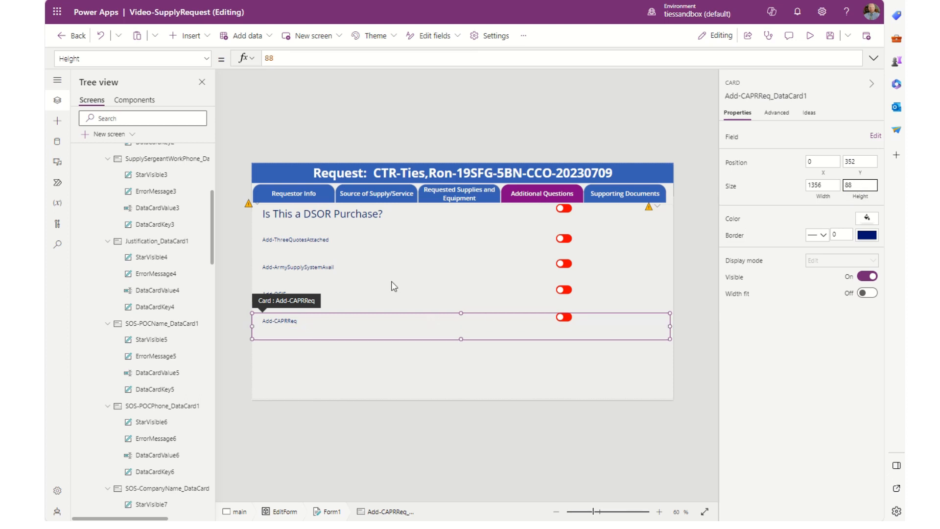
left_click(316, 242)
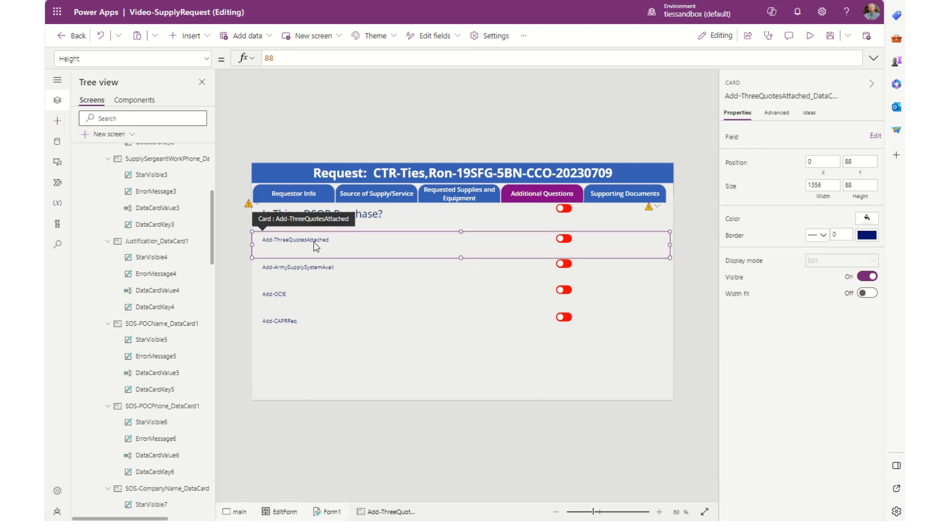
Narrow the ThreeQuotesAttached question label and set its font size to 25
left_click(315, 243)
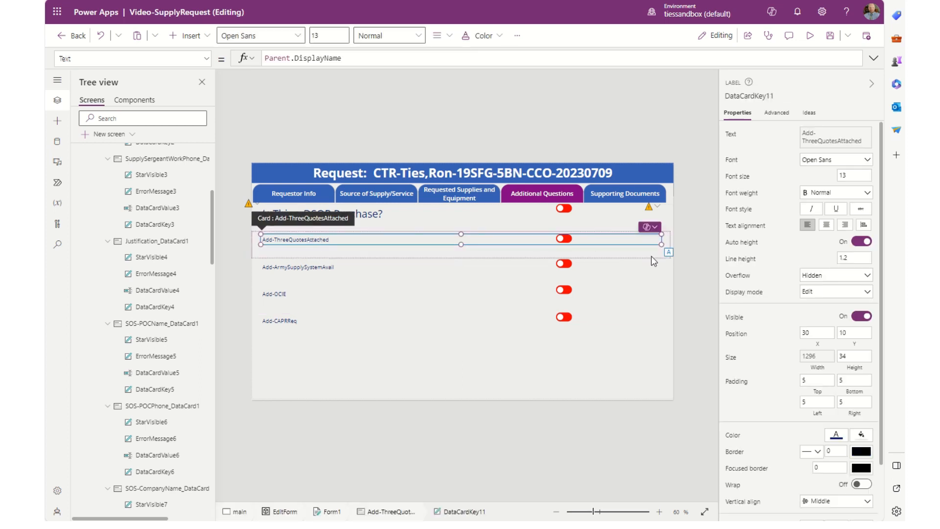
left_click_drag(659, 242, 511, 249)
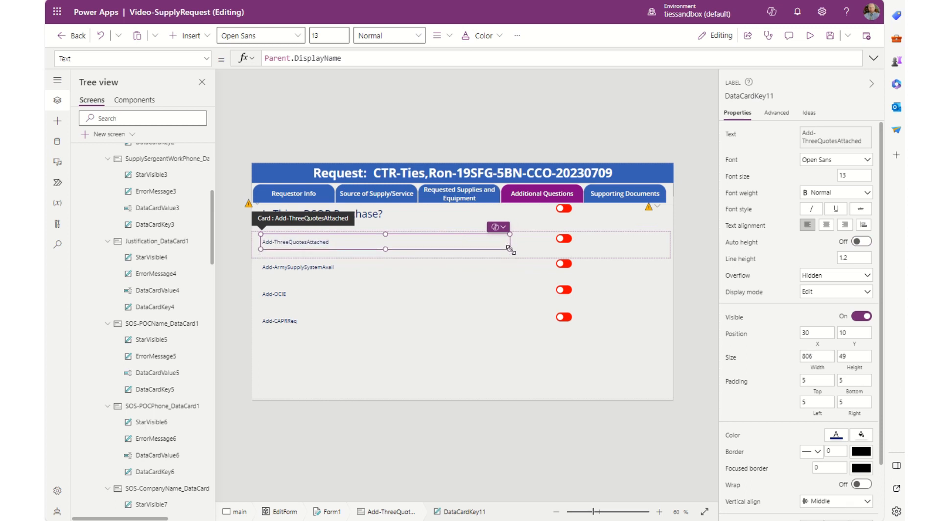
left_click(334, 39)
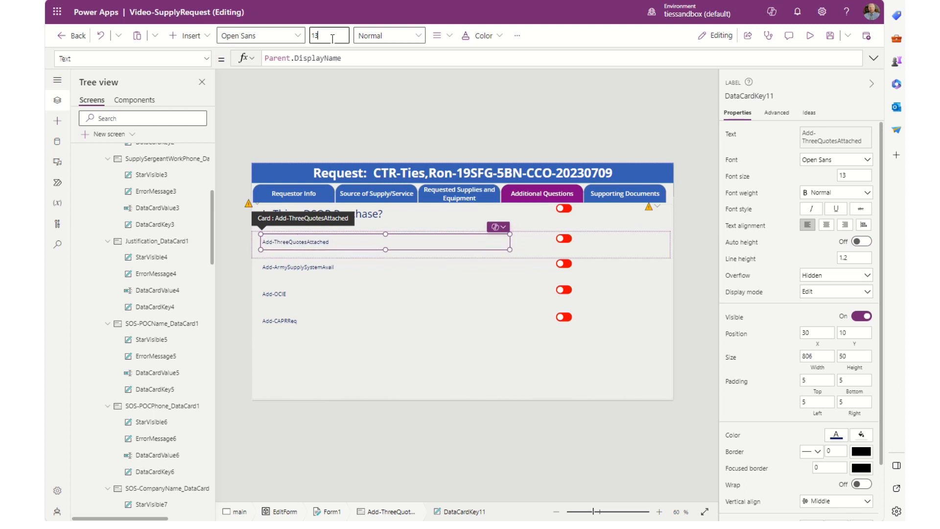
type("25")
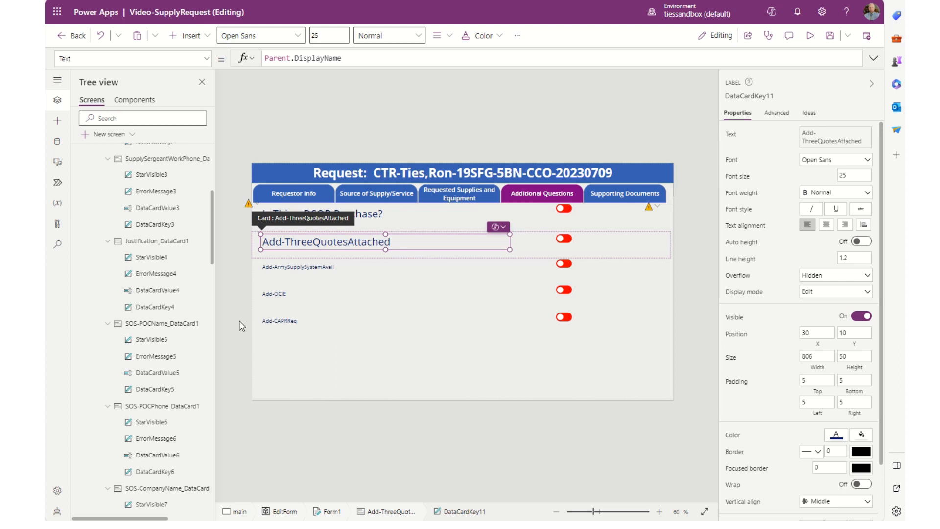
Replace the label's Parent.DisplayName text with "Are at least 3 quotes attached?"
double_click(328, 241)
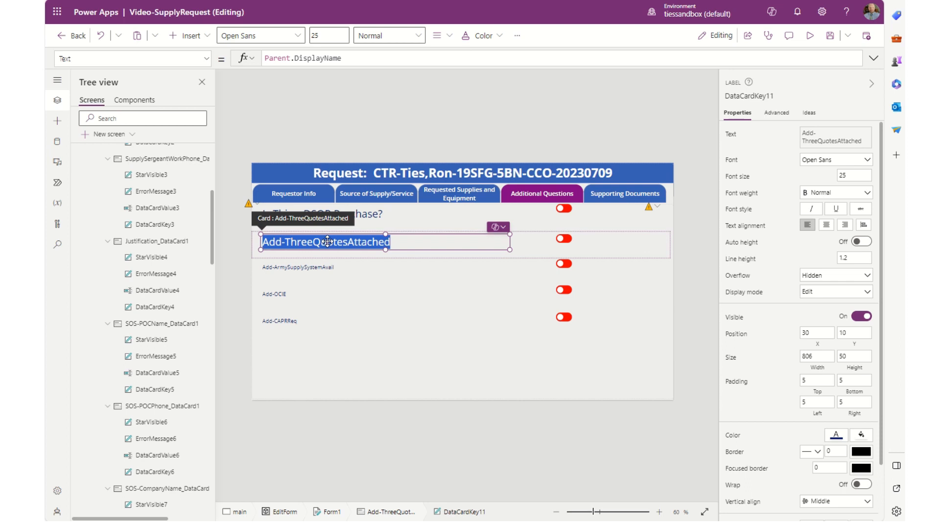
key("t")
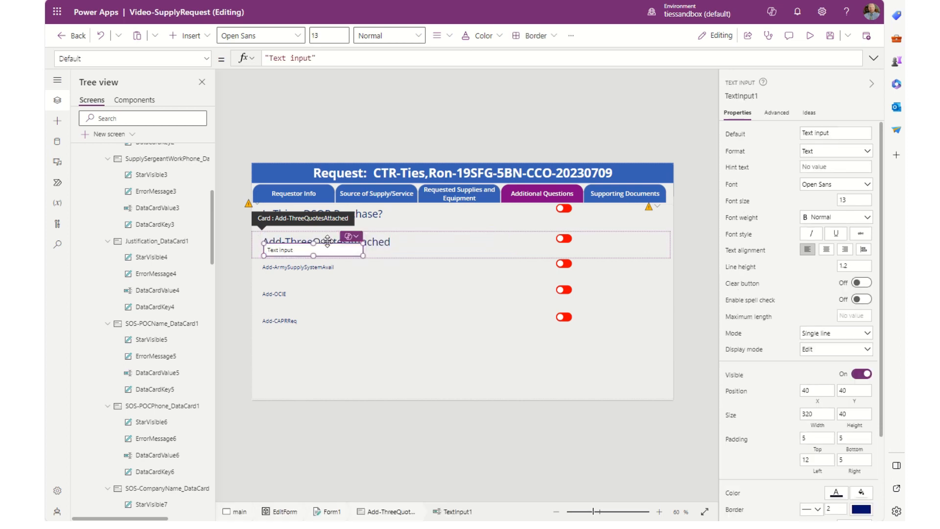
key("Delete")
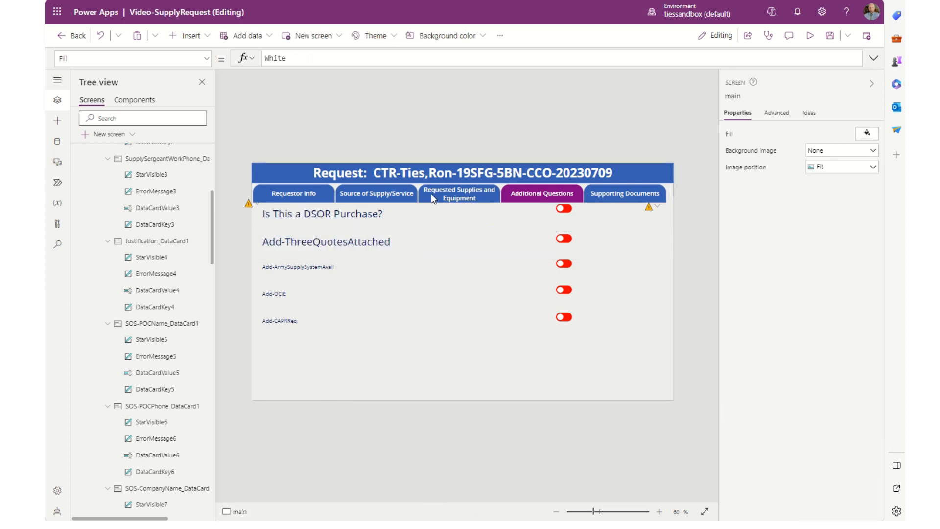
left_click(322, 234)
left_click(340, 245)
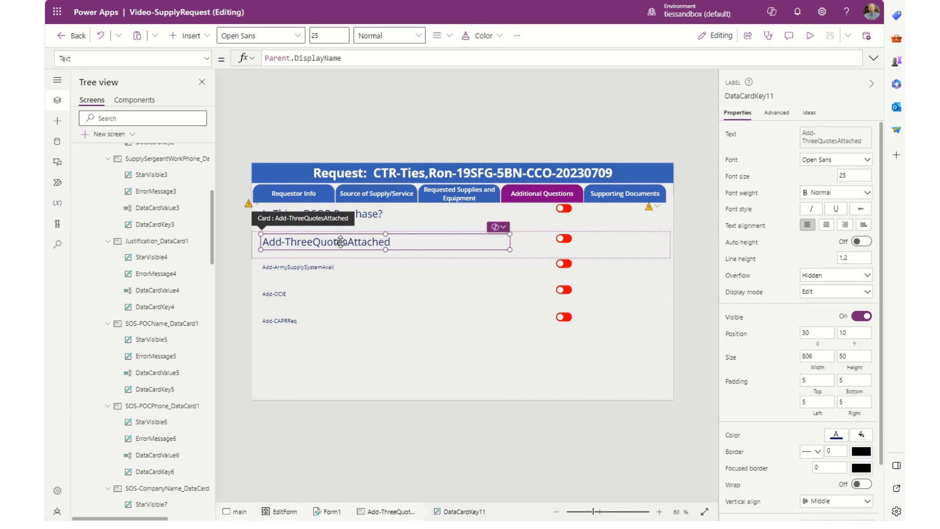
double_click(351, 59)
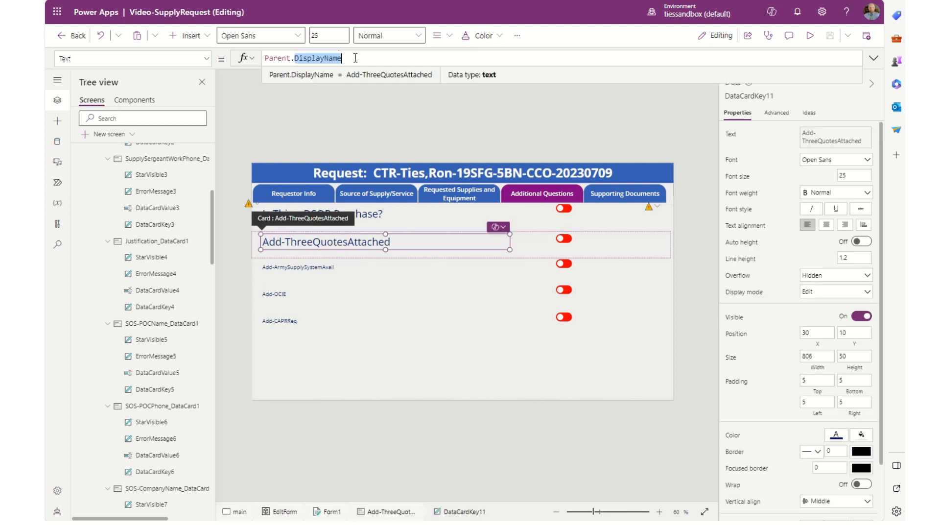
key("BackSpace")
key("BackSpace")
key("BackSpace")
key("BackSpace")
key("BackSpace")
key("BackSpace")
key("BackSpace")
key("BackSpace")
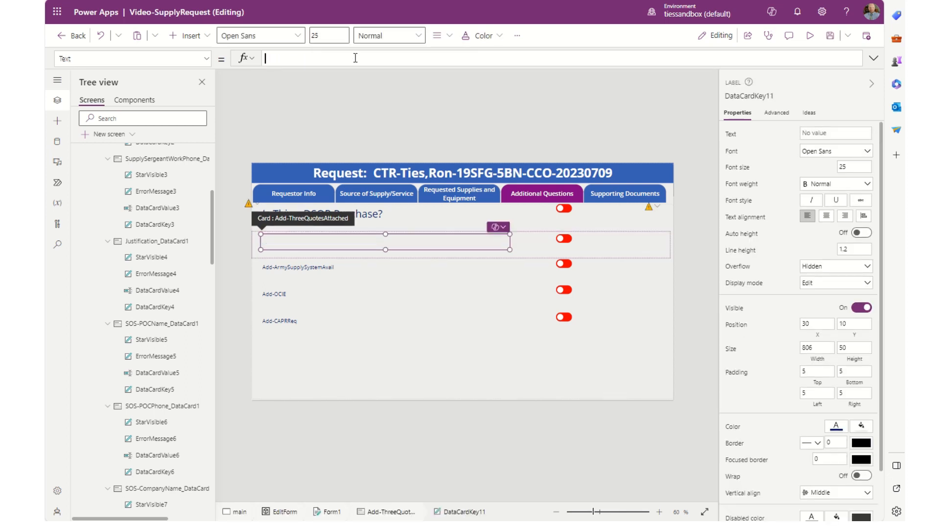
type("\"\"")
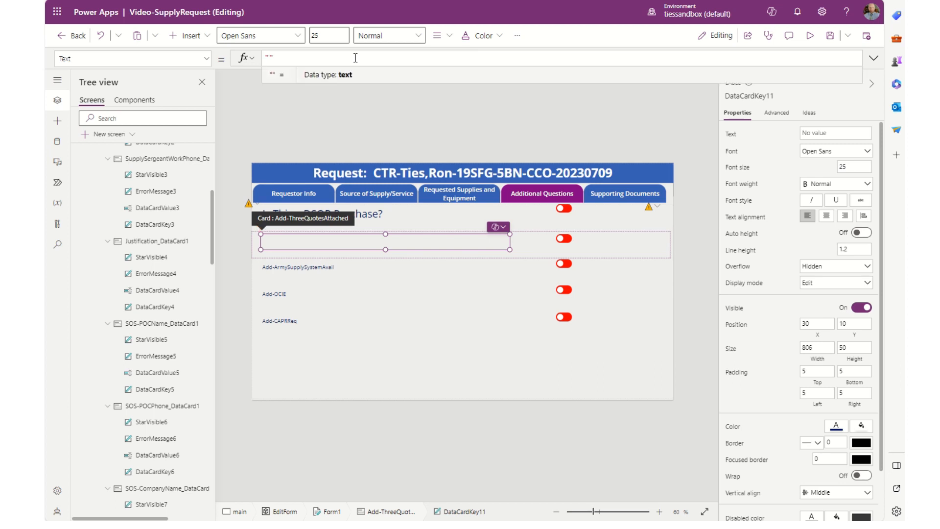
type("Are at least 3 quotes attached?")
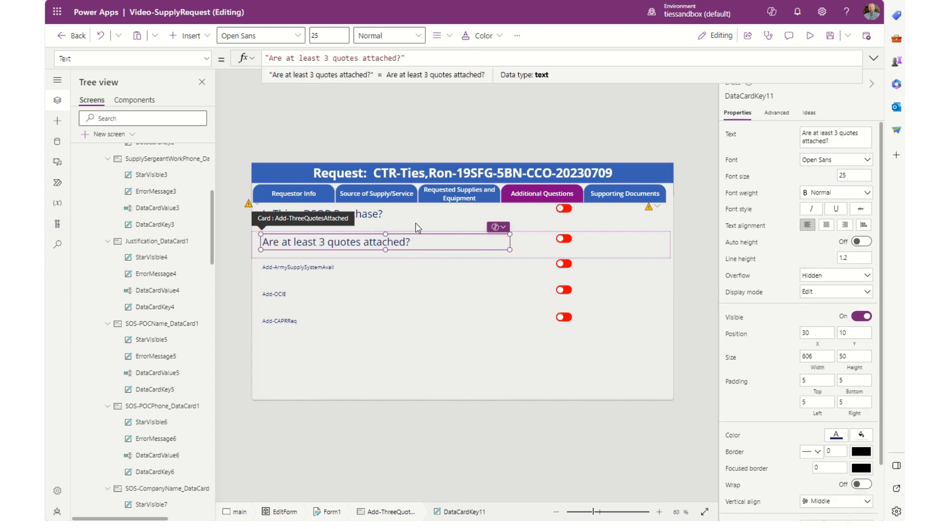
left_click(314, 273)
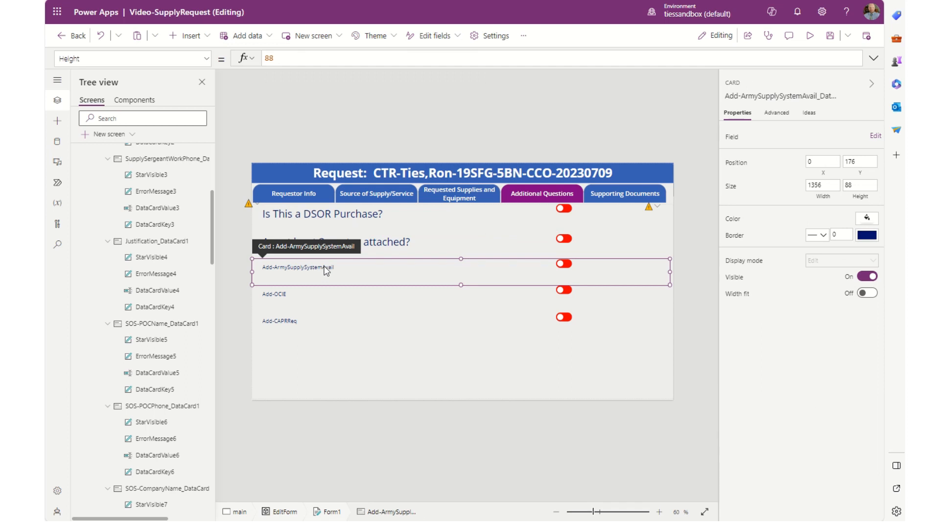
Narrow the ArmySupplySystemAvail question label and set its font size to 25
left_click(327, 268)
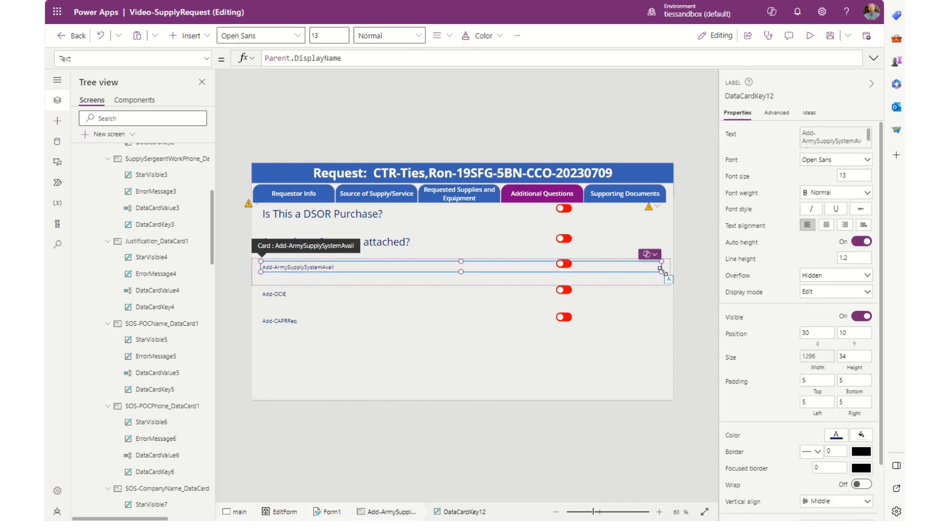
left_click_drag(661, 271, 538, 280)
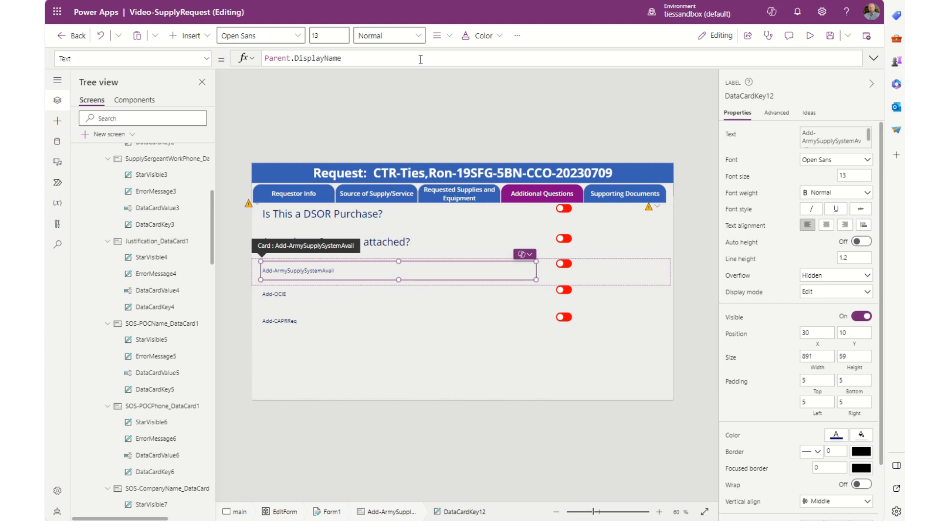
left_click(338, 36)
type("25")
key("Return")
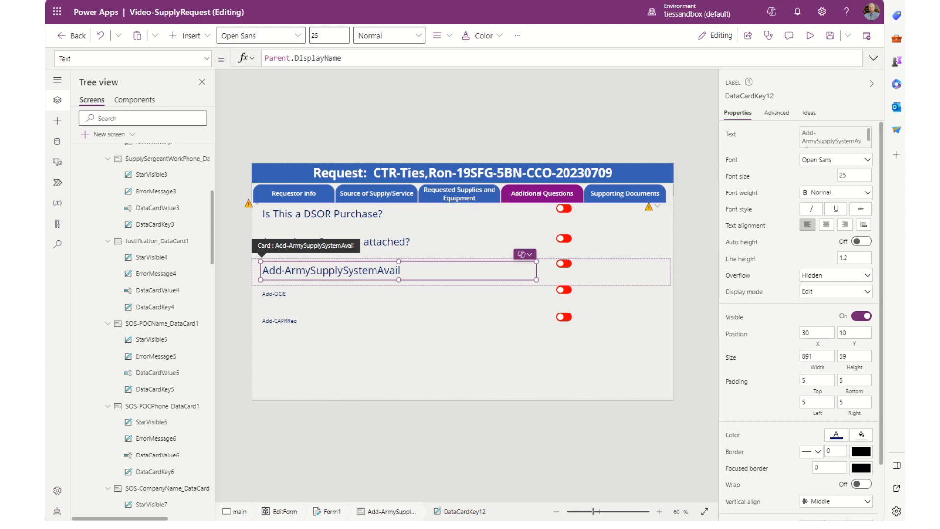
Set the label text to "Are the item(s) available in the Army supply system?"
double_click(336, 275)
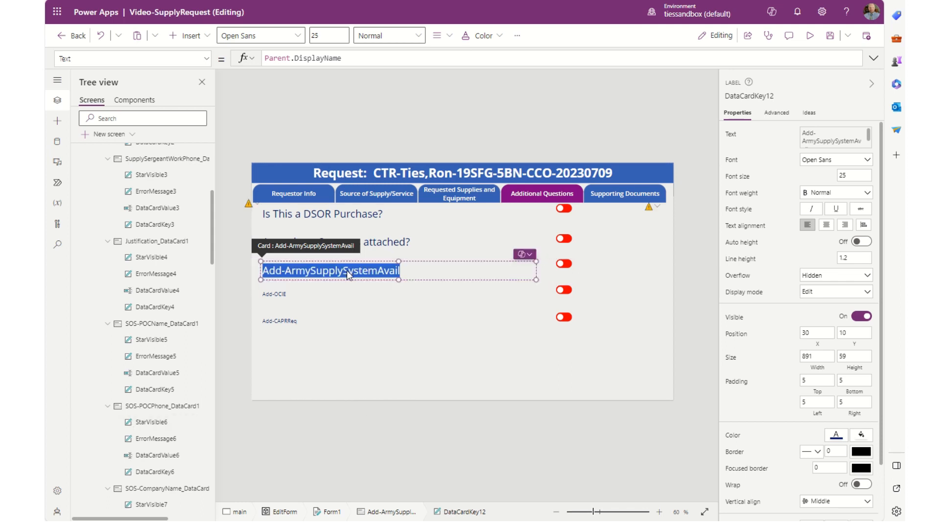
triple_click(371, 58)
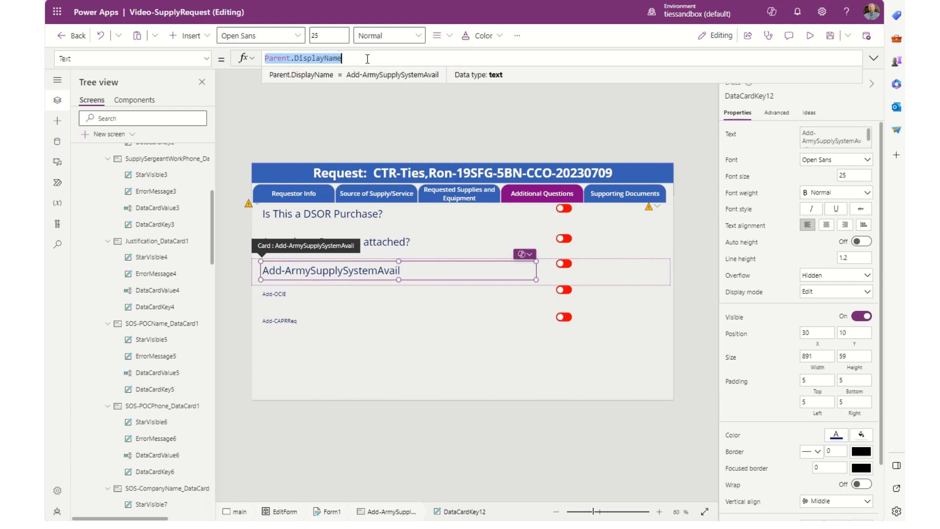
type("\"")
type("Are the item(s) available in the Army supply system?")
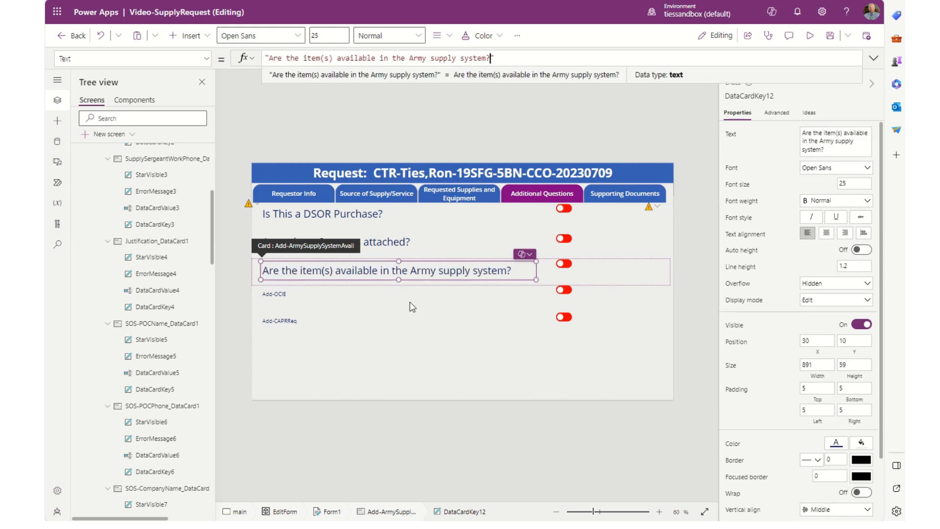
Resize the OCIE question label narrower and set its font size to 25
left_click(294, 295)
left_click(293, 294)
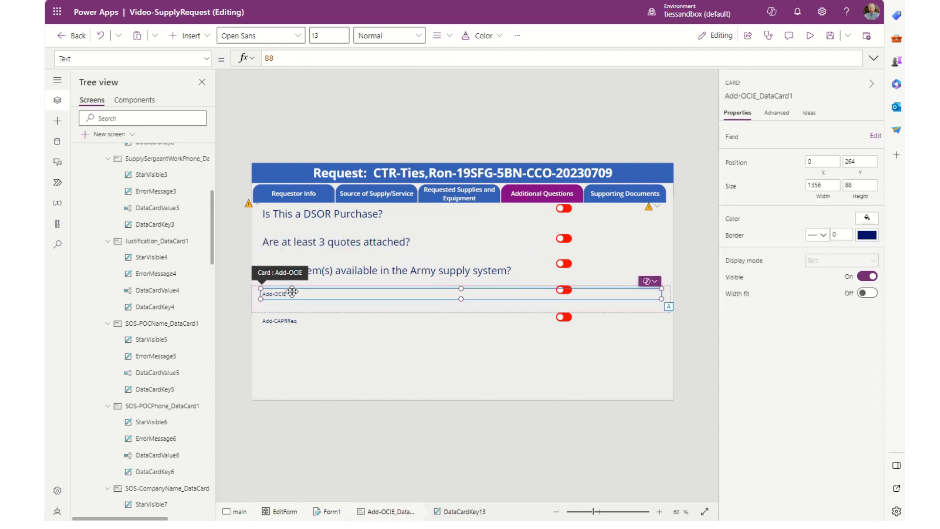
left_click_drag(661, 299, 533, 306)
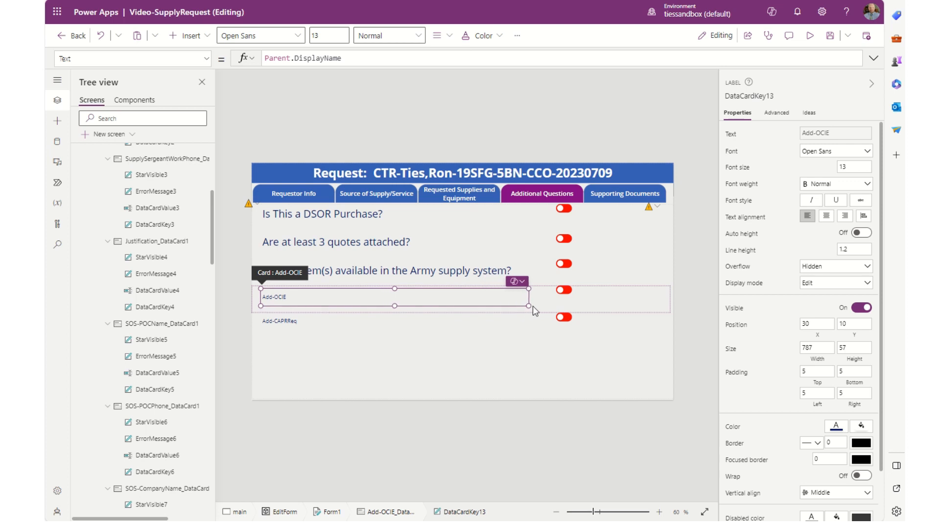
left_click(333, 36)
type("25")
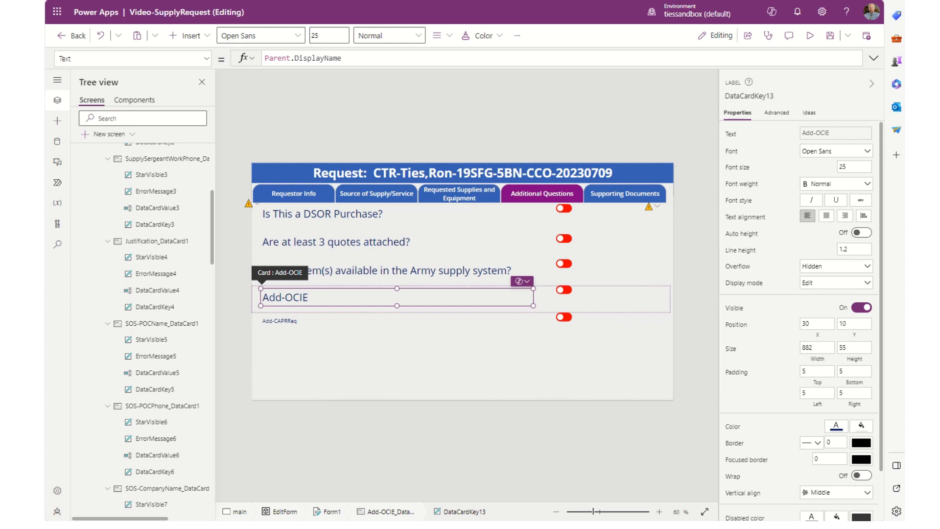
Set the OCIE label text to "Is the request for OCIE?"
left_click(307, 297)
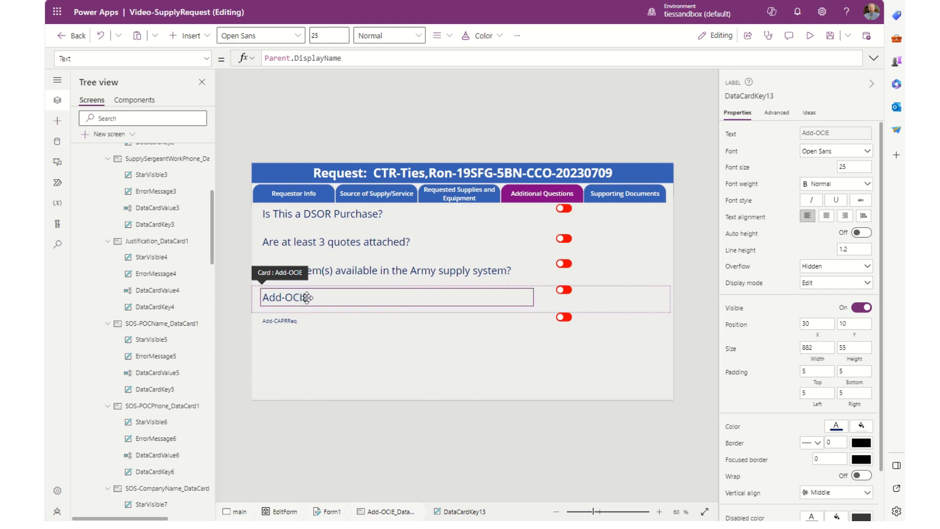
double_click(307, 297)
type("Is the request for OCIE?")
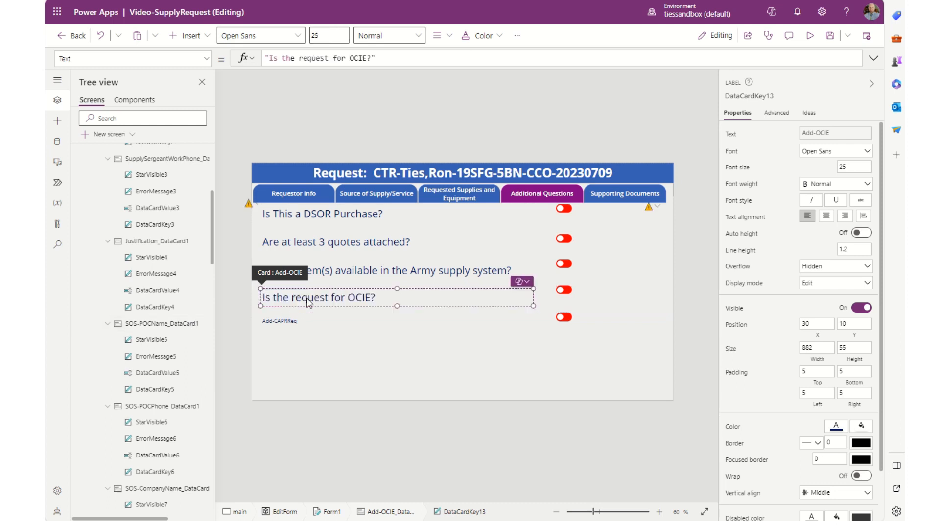
left_click(328, 323)
Move the CAPRReq error label lower, narrow the question label, and set font size 25
left_click(328, 322)
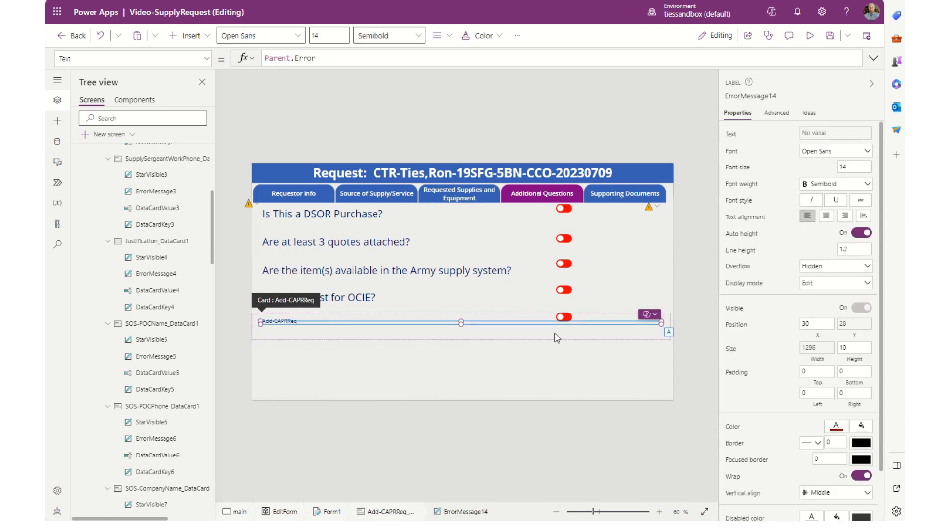
left_click_drag(473, 323, 472, 330)
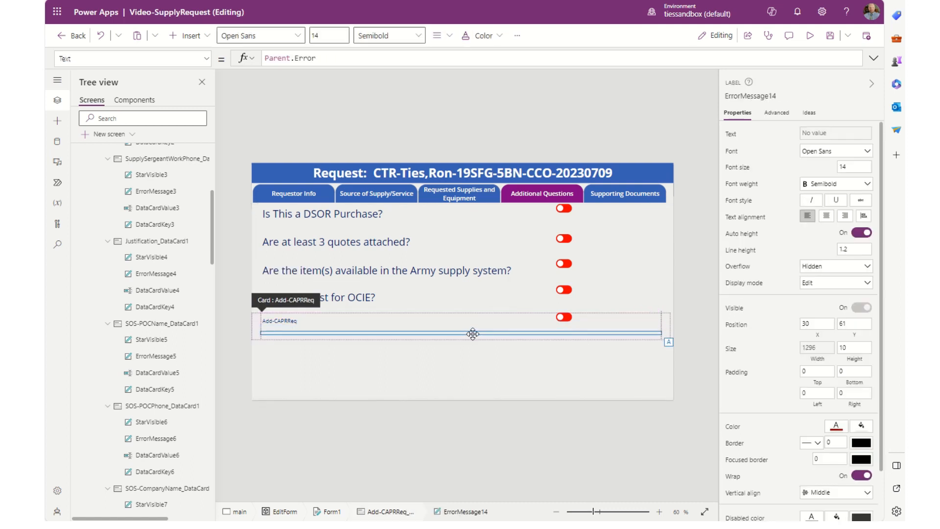
left_click(427, 320)
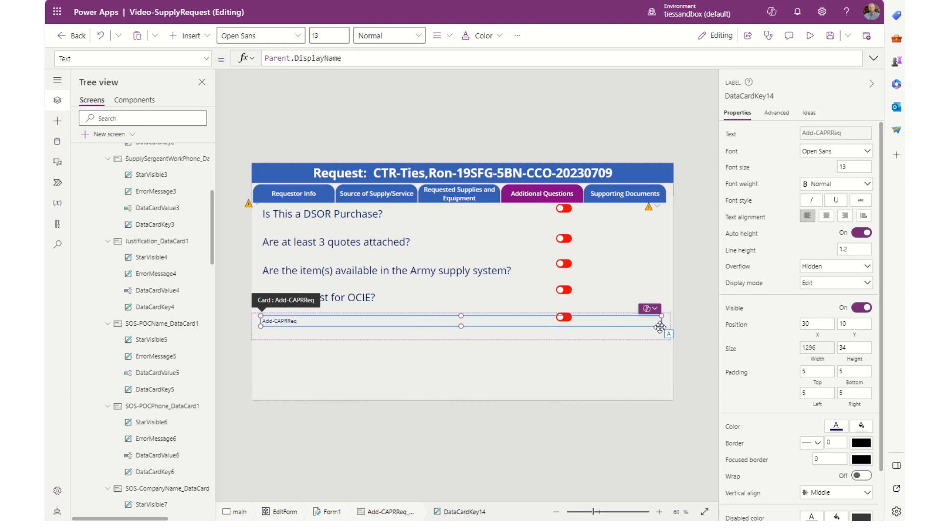
left_click_drag(660, 327, 544, 337)
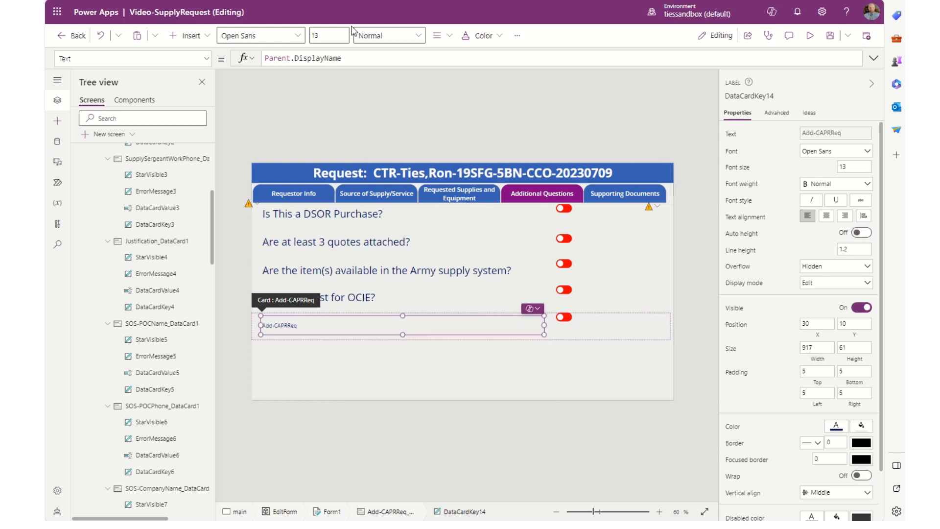
left_click(328, 36)
type("25")
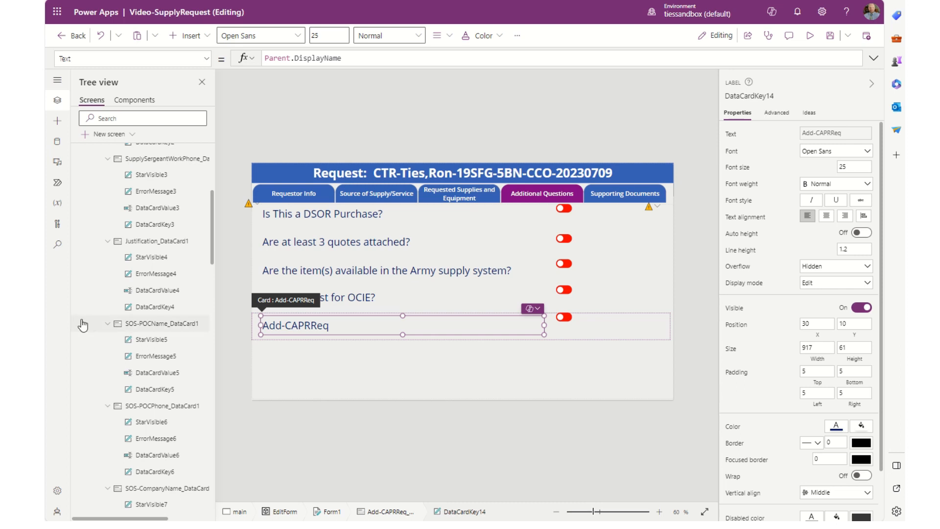
Delete the leftover hidden question label Label9_5 from the CAPRReq card
double_click(290, 327)
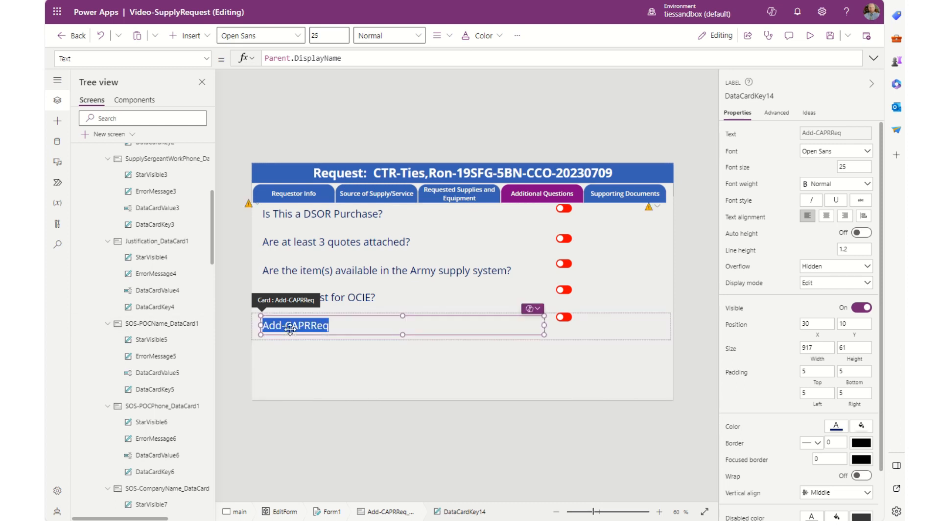
left_click(290, 329)
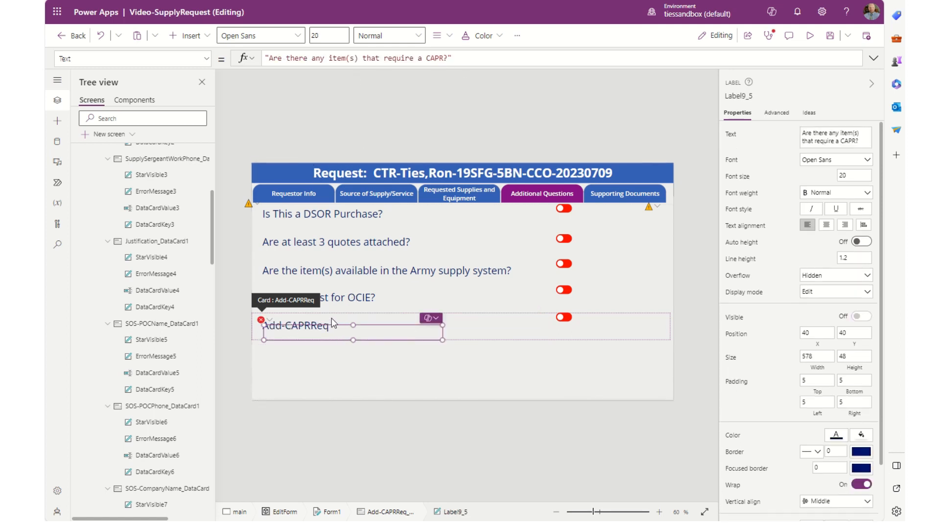
key("Delete")
Set the CAPRReq label text to "Are there any item(s) that require a CAPR?"
left_click(319, 327)
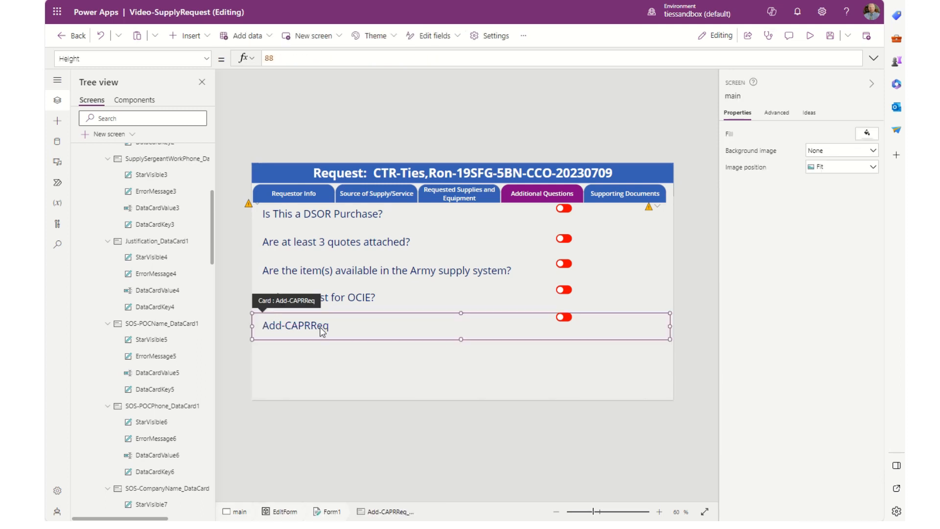
left_click(316, 325)
triple_click(424, 55)
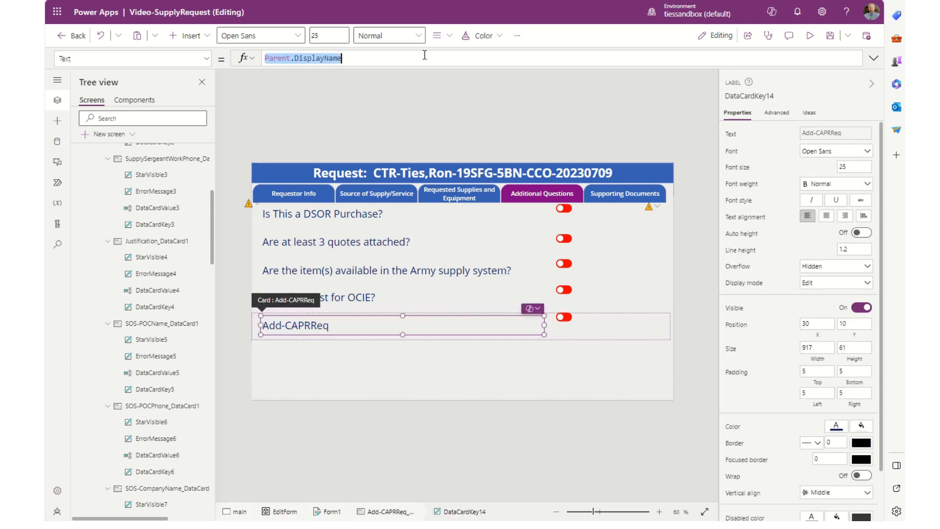
type("\"\"")
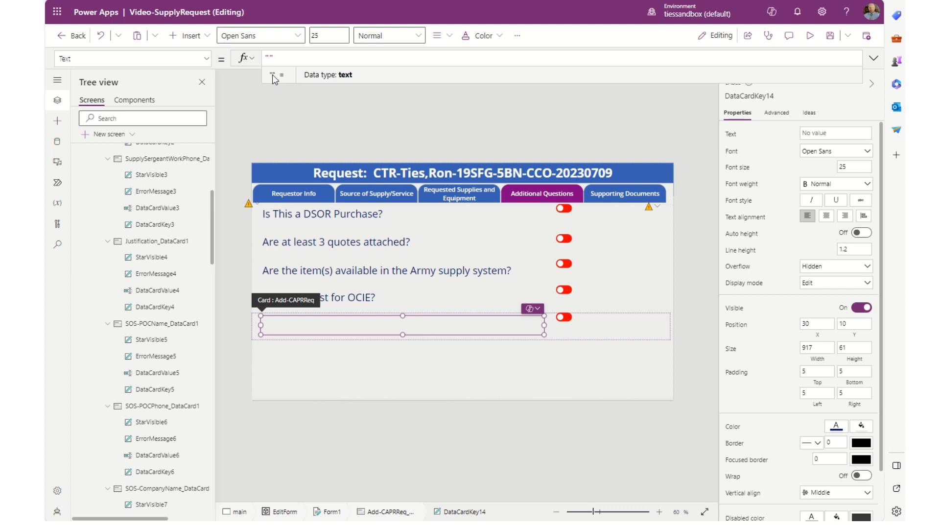
type("Are there any item(s) that require a CAPR?")
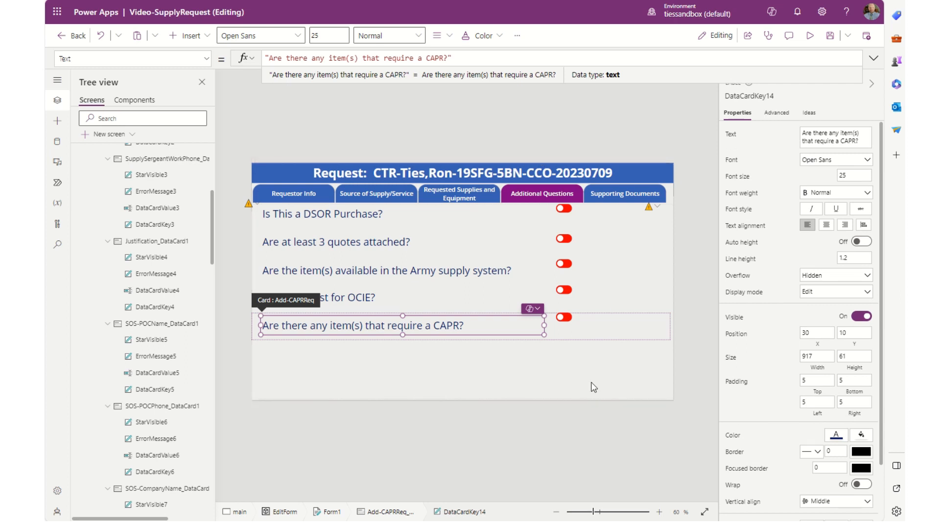
left_click(594, 387)
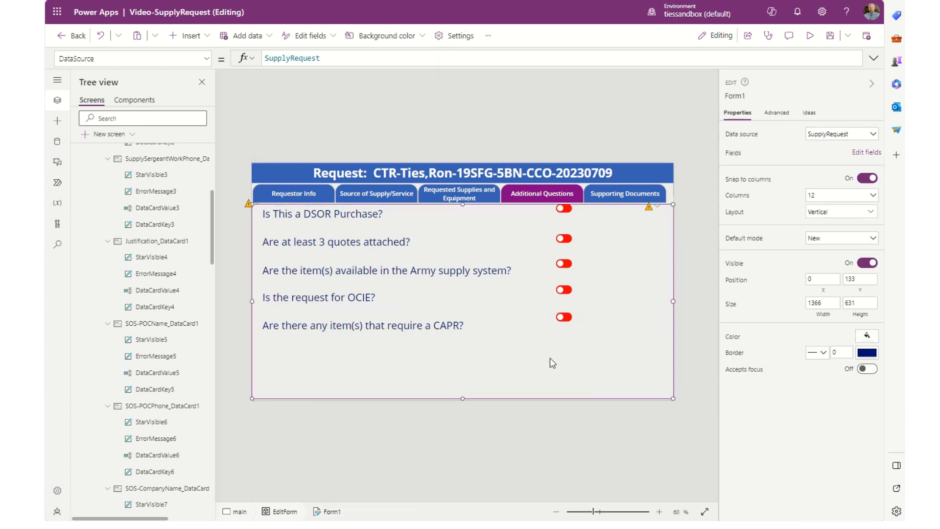
Move the DSOR Purchase and quotes toggles to Y position 25
left_click(511, 210)
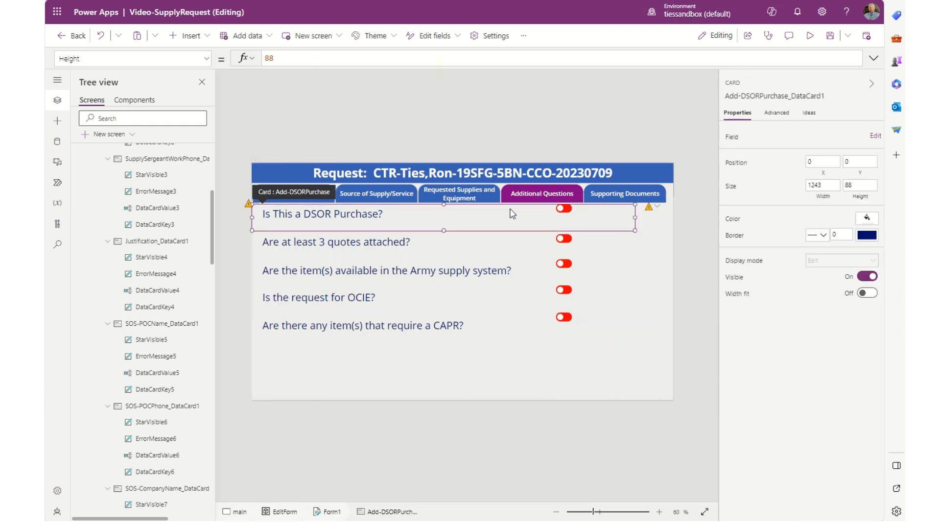
left_click(564, 208)
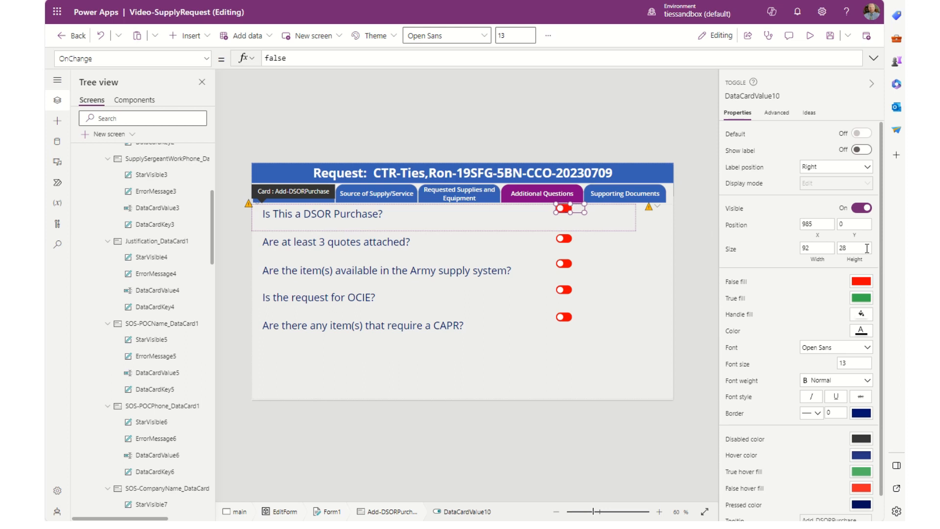
left_click(858, 224)
type("25")
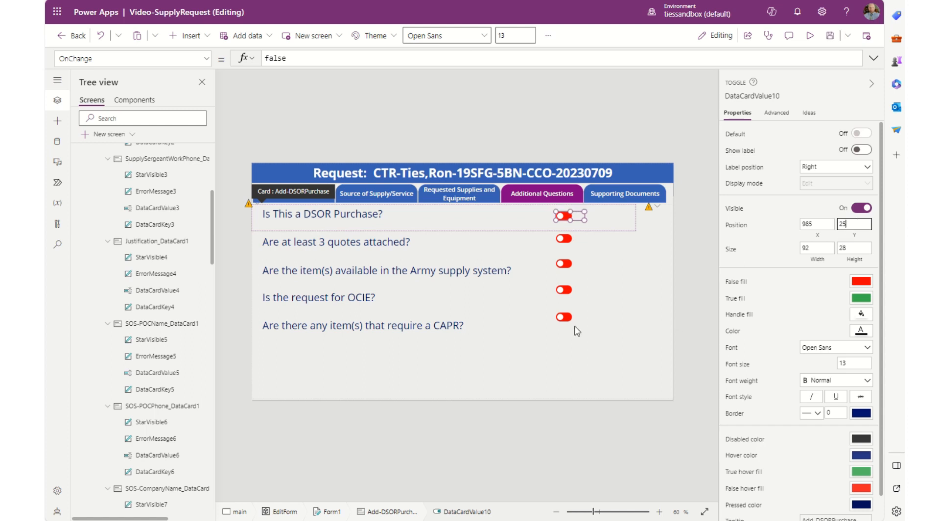
left_click(564, 239)
left_click(564, 239)
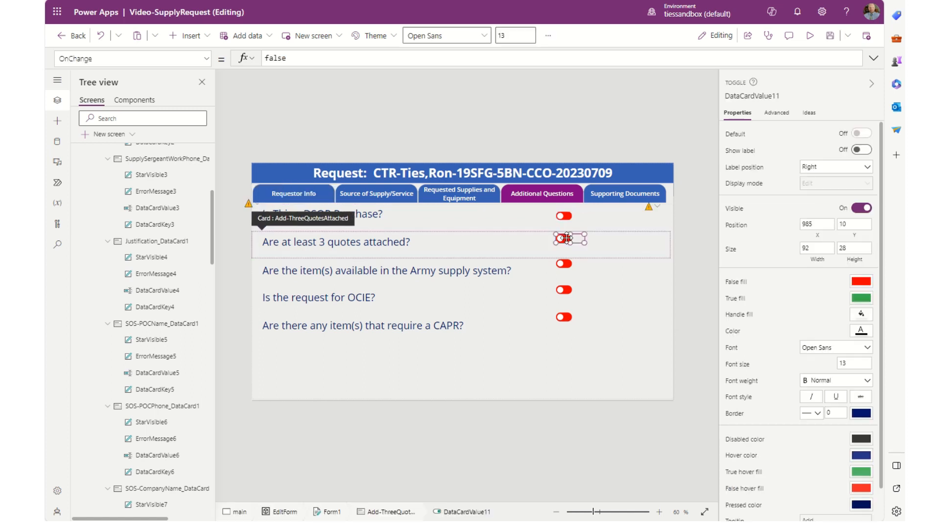
left_click(857, 224)
type("25")
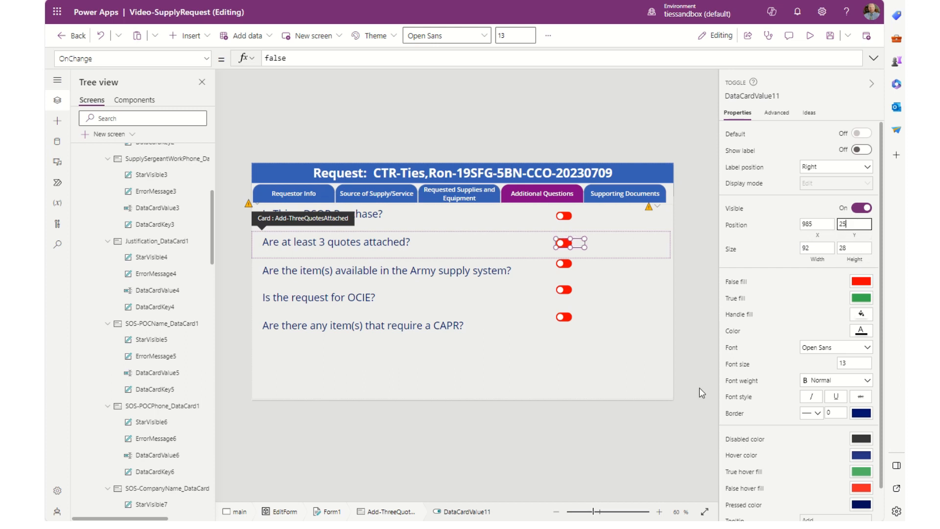
Give the Army supply system toggle height 28 and Y position 28
left_click(566, 265)
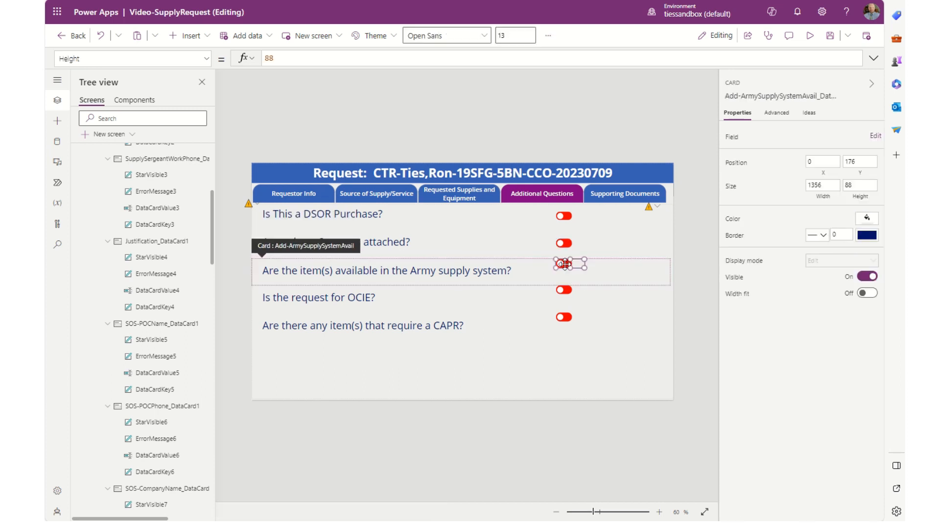
left_click(566, 265)
left_click(856, 248)
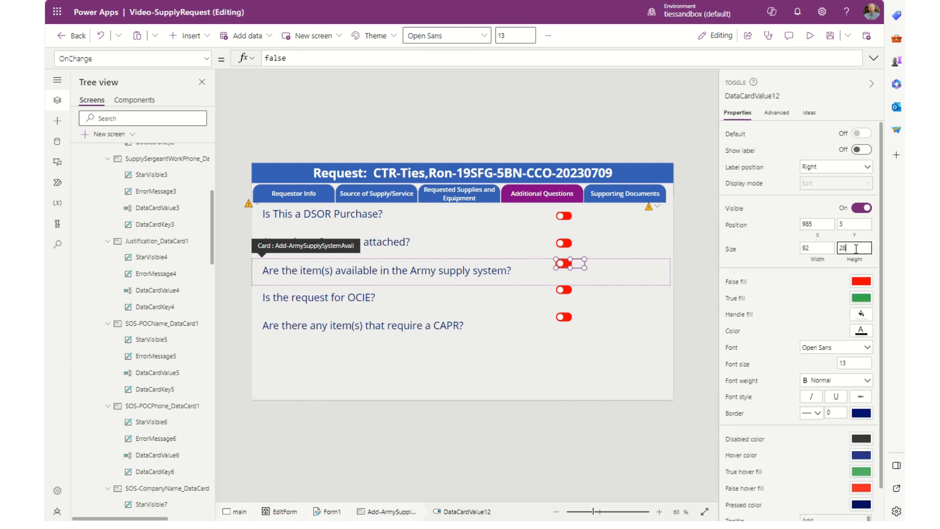
double_click(856, 248)
type("25")
key("BackSpace")
type("8")
left_click(864, 224)
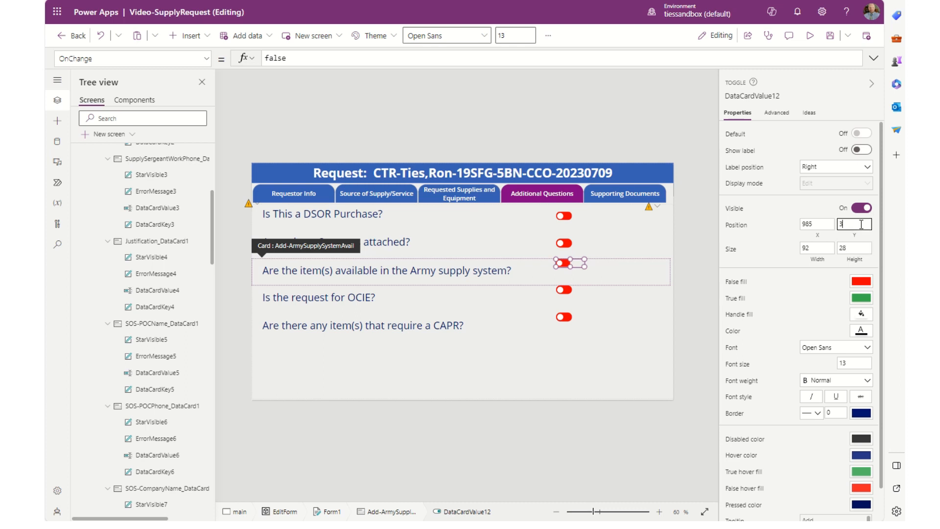
left_click(864, 225)
type("28")
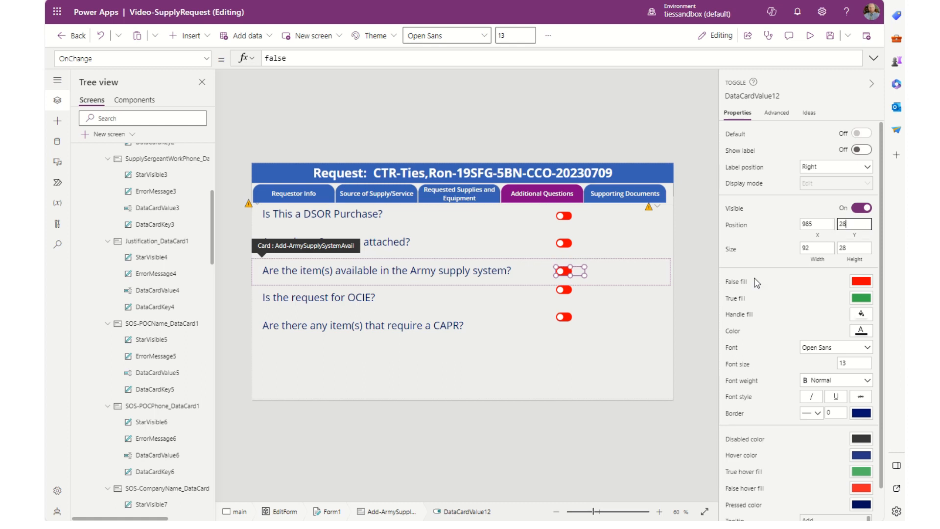
Move the OCIE and CAPR toggles to Y position 25, level with their labels
left_click(563, 292)
left_click(565, 292)
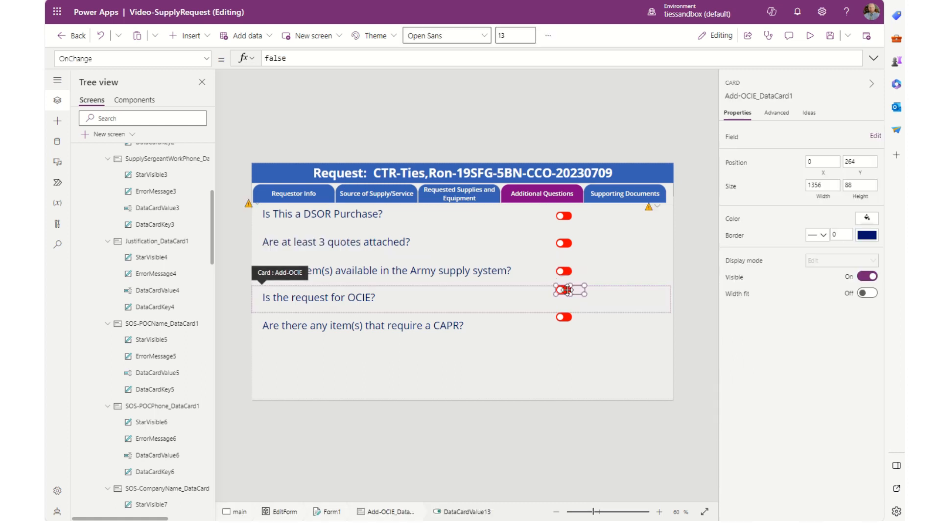
left_click(855, 248)
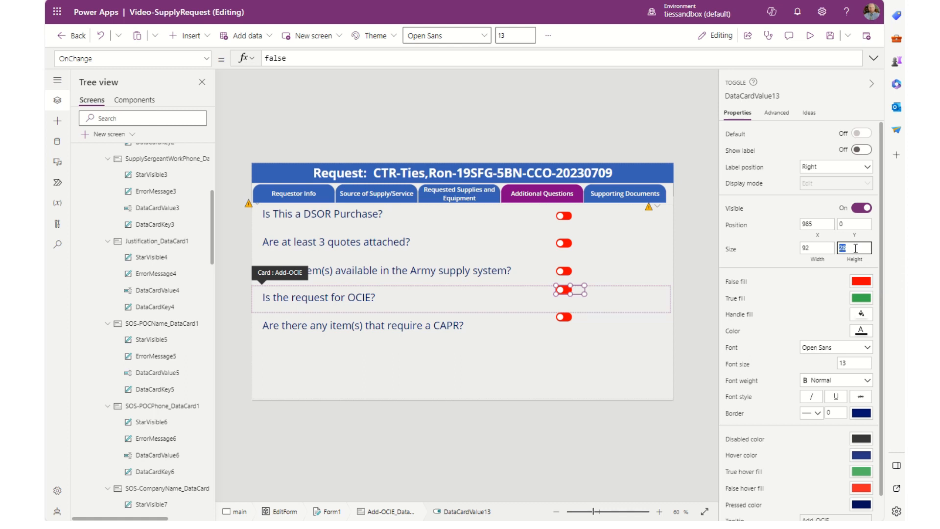
left_click(852, 223)
type("25")
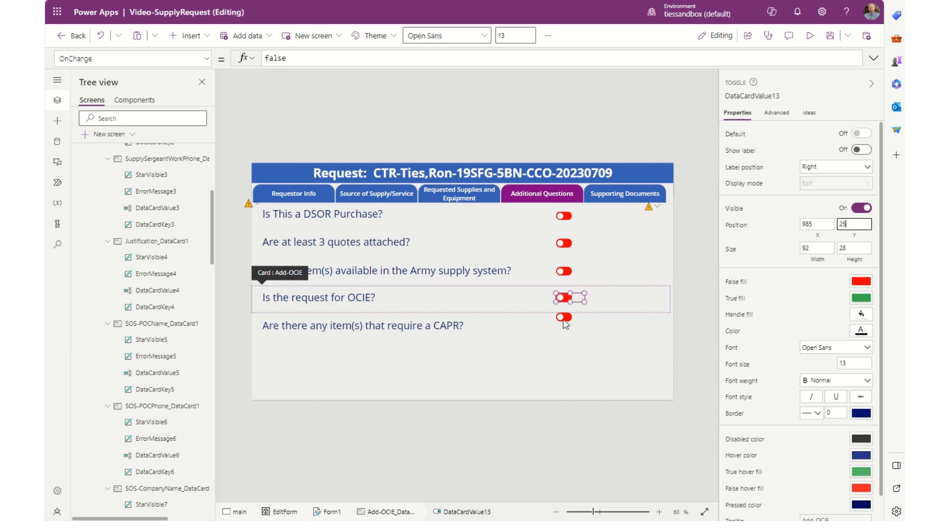
left_click(564, 319)
left_click(564, 317)
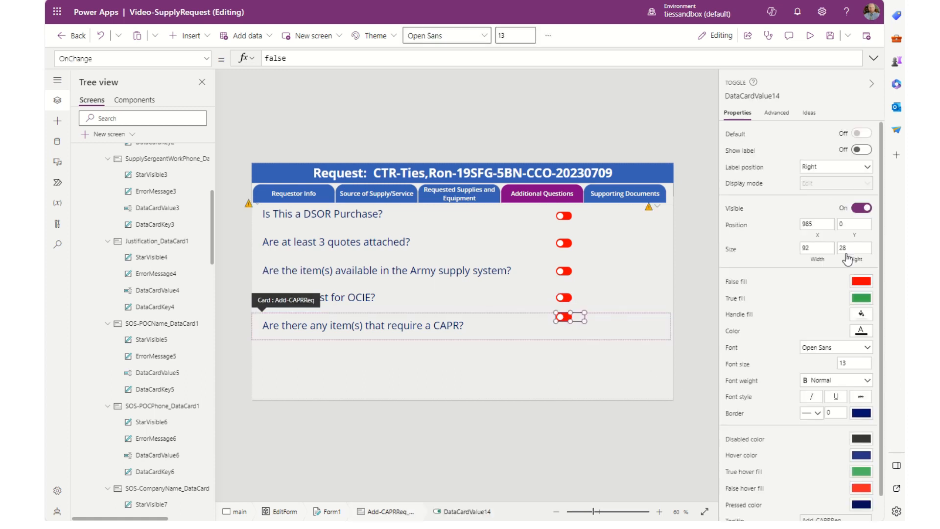
left_click(854, 226)
type("25")
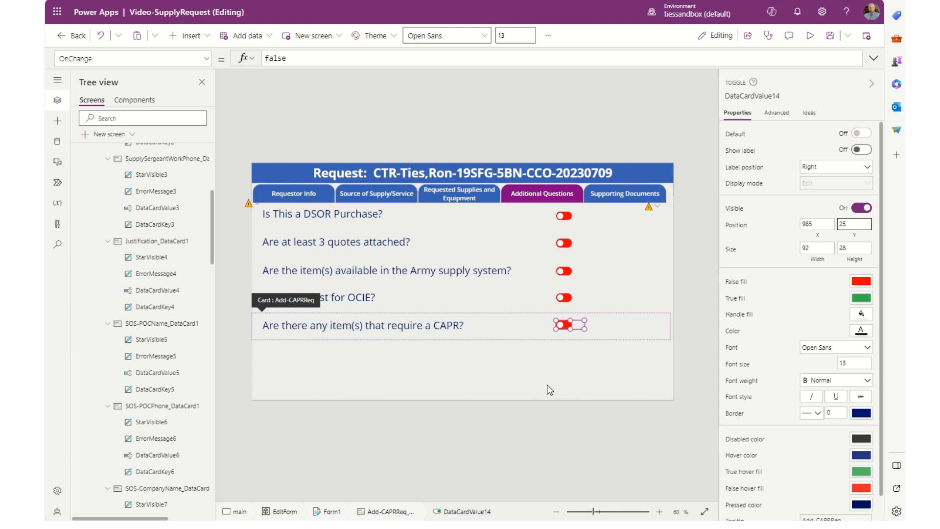
left_click(532, 392)
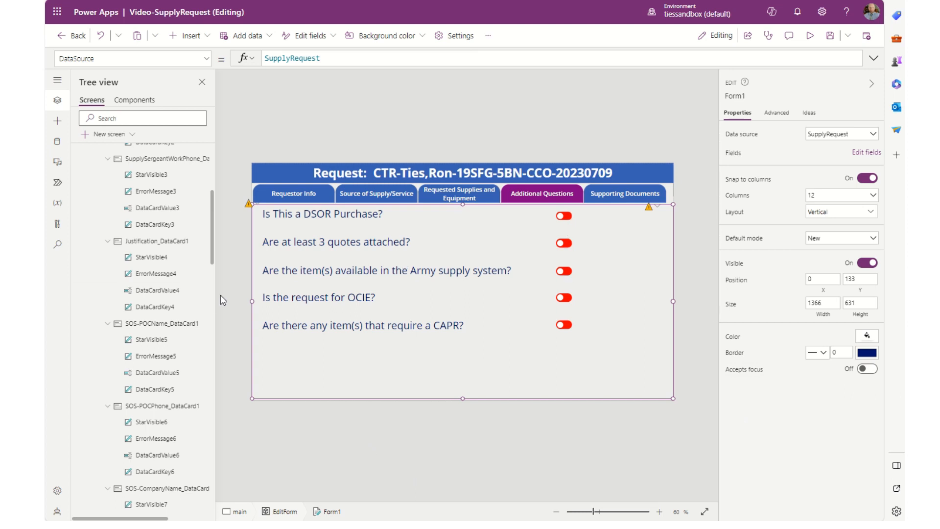
Copy the Patch formula from the Justification input's OnChange
left_click(162, 291)
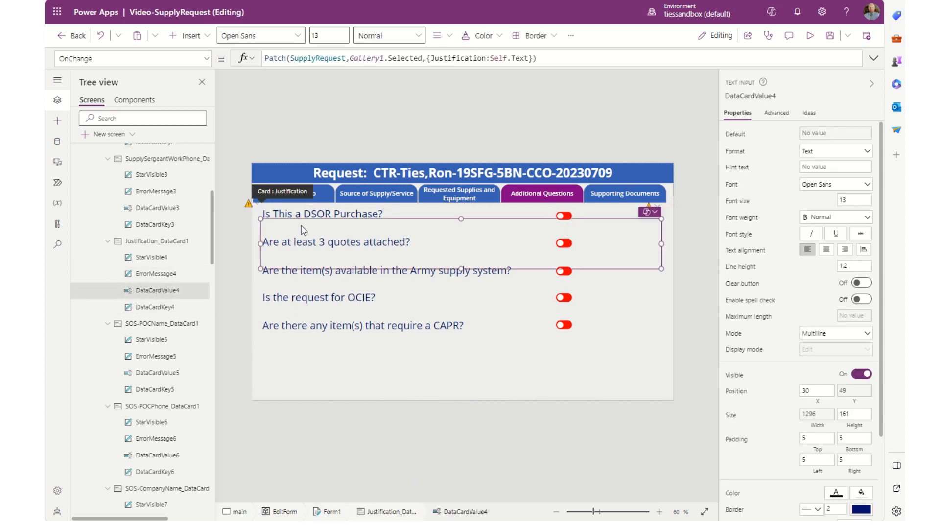
left_click(551, 59)
key("ctrl+a")
key("ctrl+c")
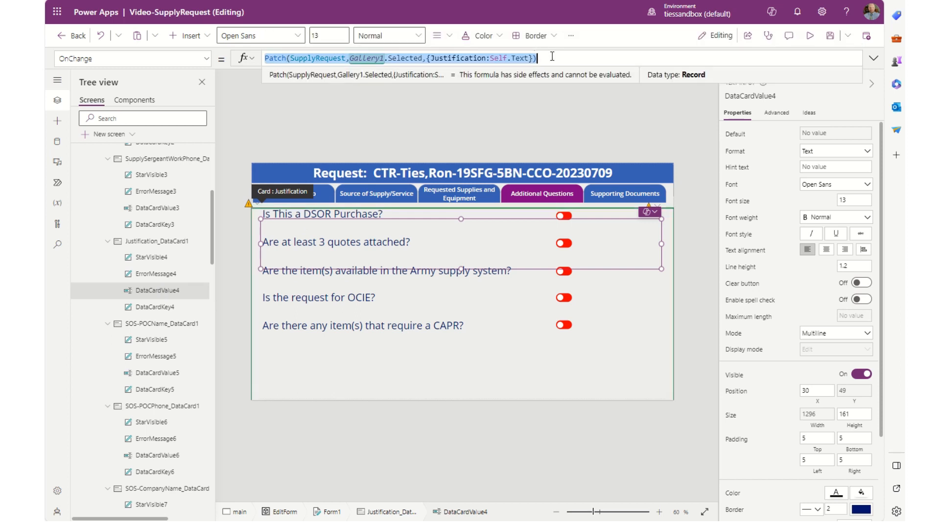
Paste it into the DSOR Purchase toggle's OnChange, patching 'Add-DSORPurchase':Self.Value
left_click(564, 217)
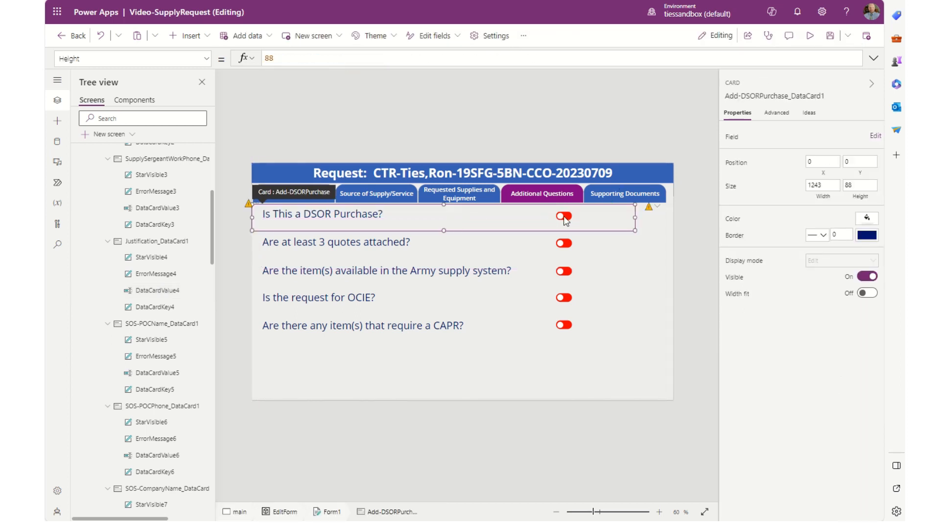
left_click(564, 217)
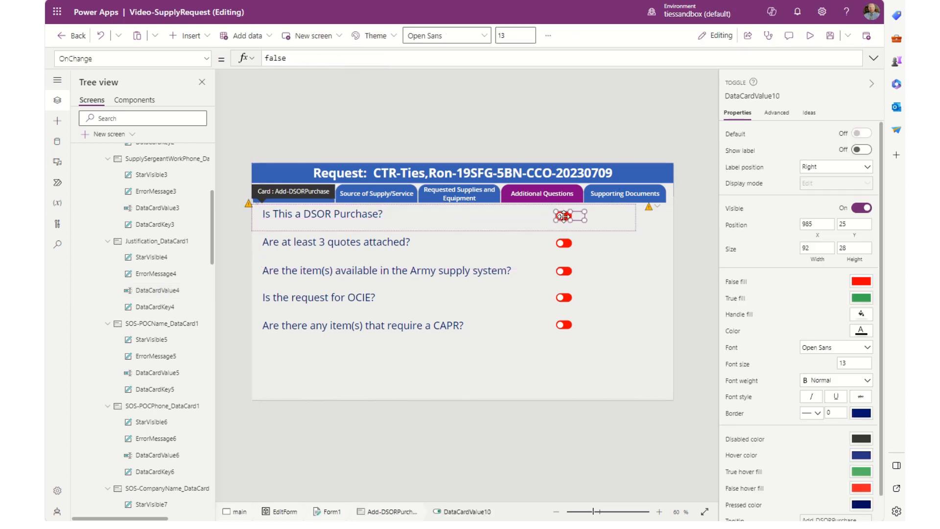
left_click(319, 58)
key("ctrl+a")
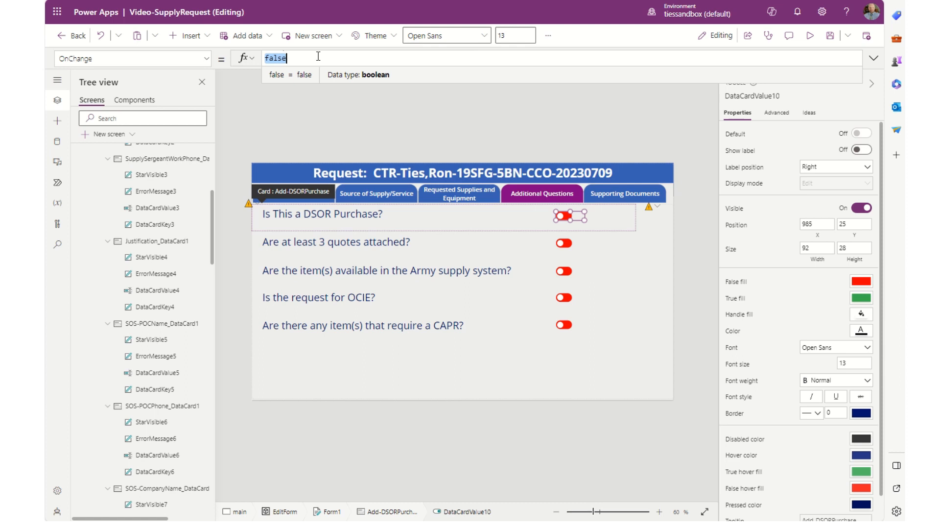
key("ctrl+v")
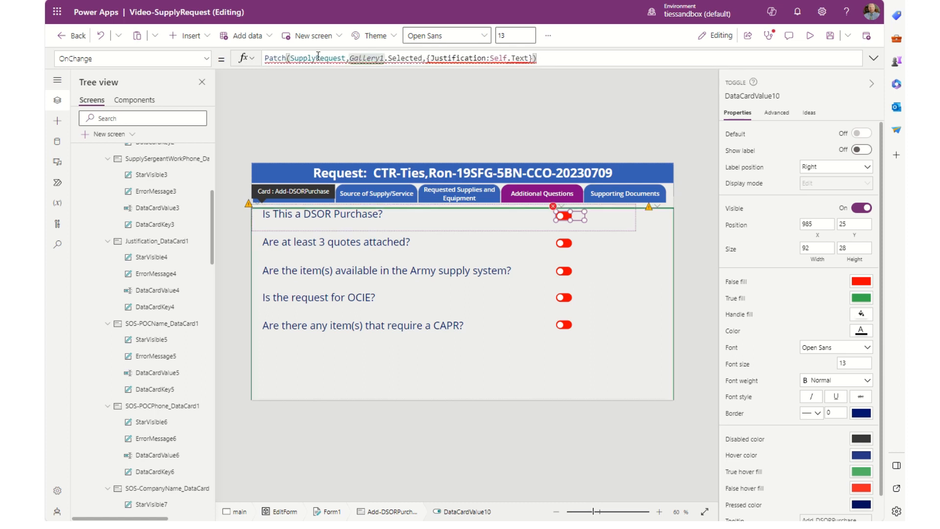
key("Left")
key("Left")
key("Left")
key("Left")
key("Left")
key("Left")
key("Left")
key("Left")
key("Left")
key("Left")
key("Left")
key("Left")
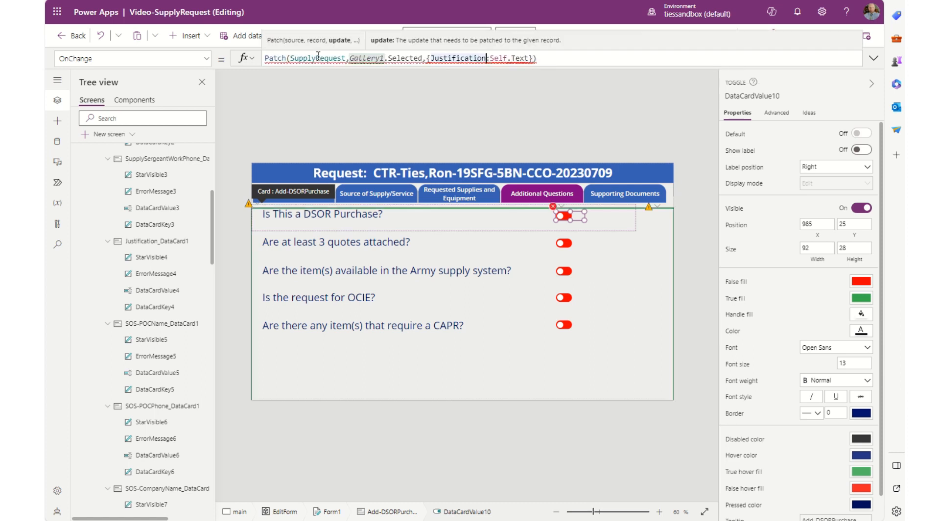
key("BackSpace")
key("BackSpace")
key("BackSpace")
key("BackSpace")
key("BackSpace")
key("BackSpace")
key("BackSpace")
key("BackSpace")
key("BackSpace")
key("BackSpace")
key("BackSpace")
key("BackSpace")
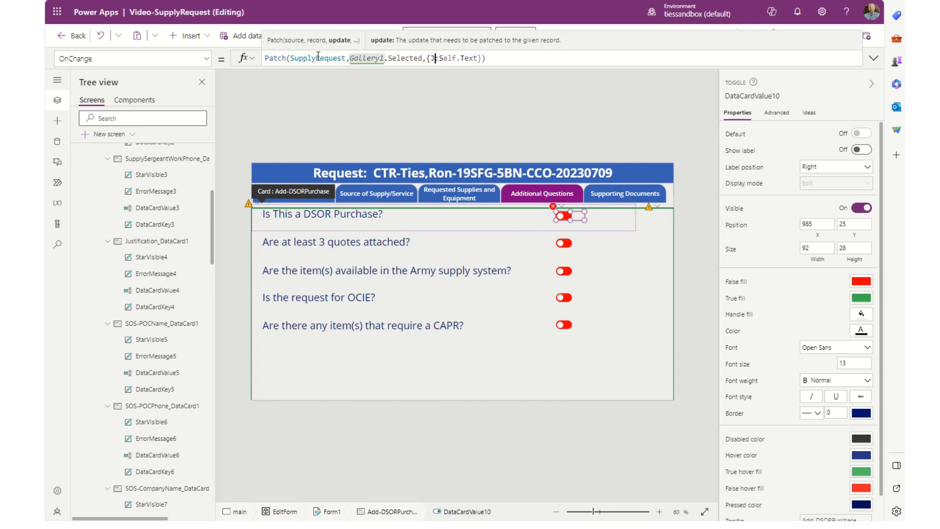
key("BackSpace")
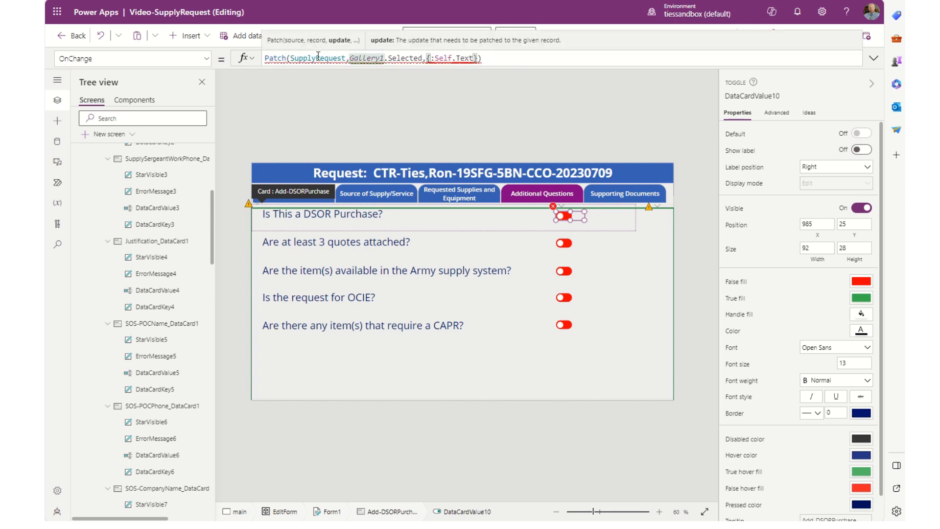
type("dsor")
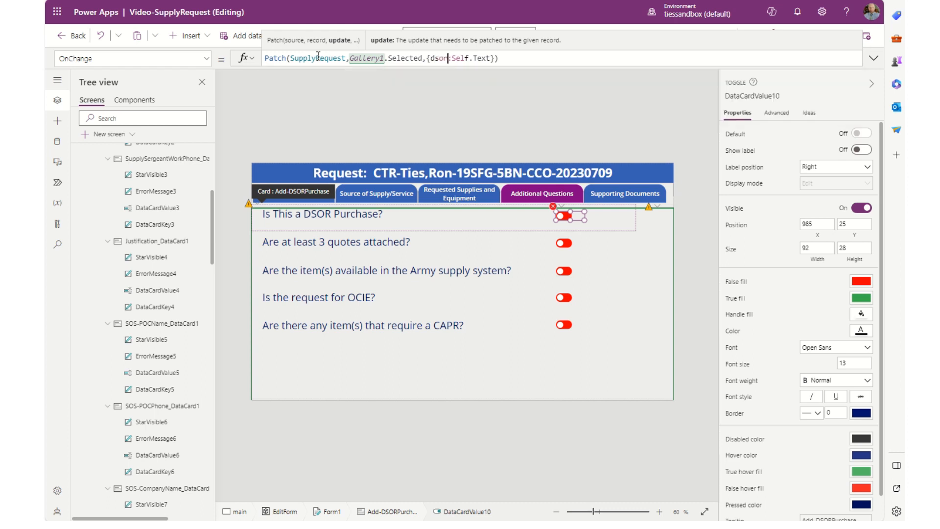
key("Tab")
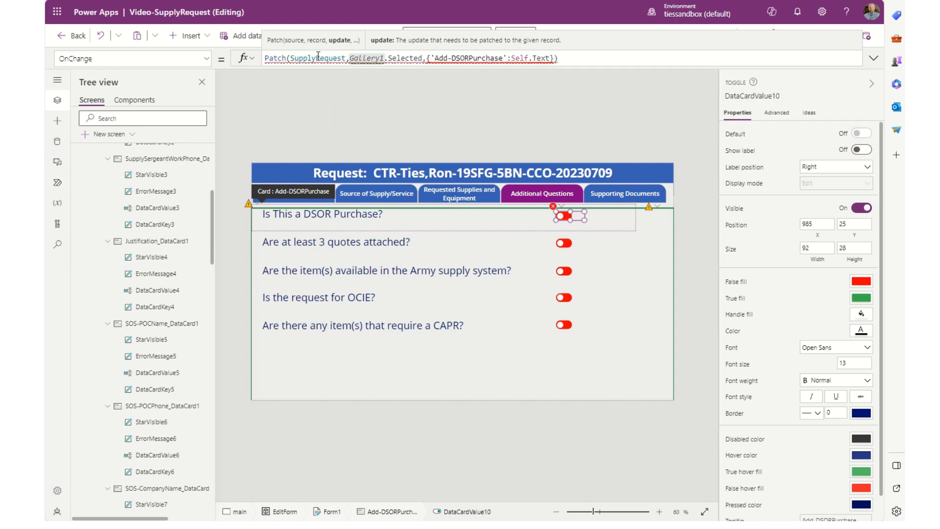
key("Right")
key("Right")
key("Right")
key("Right")
key("Right")
key("Delete")
key("Delete")
key("Delete")
key("Delete")
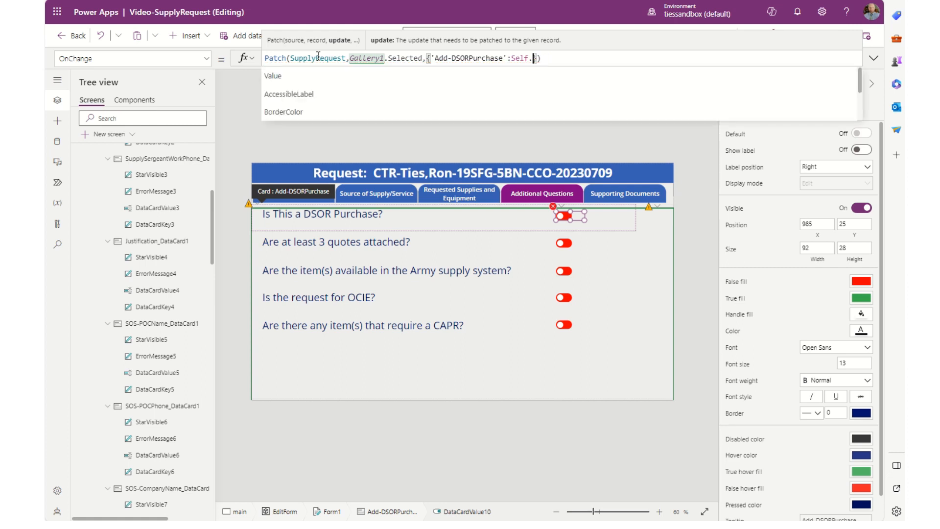
type("Value")
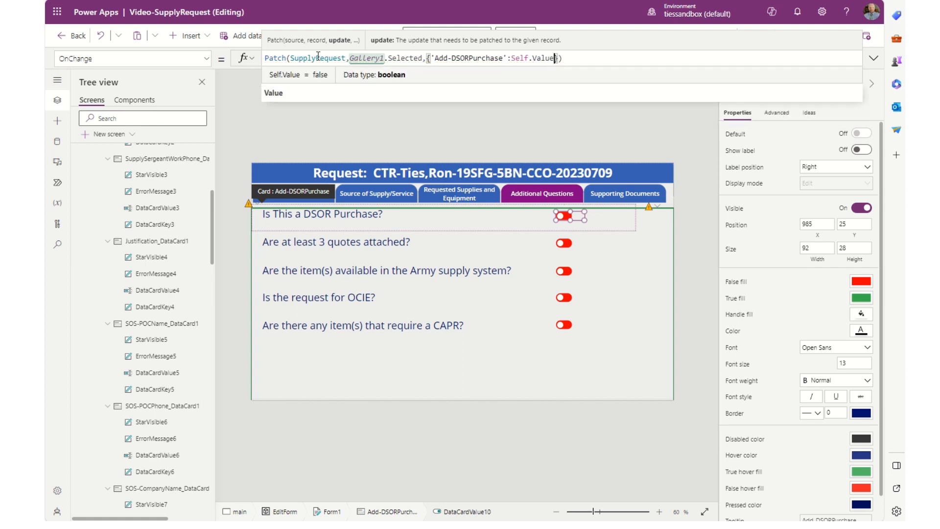
triple_click(586, 57)
key("ctrl+c")
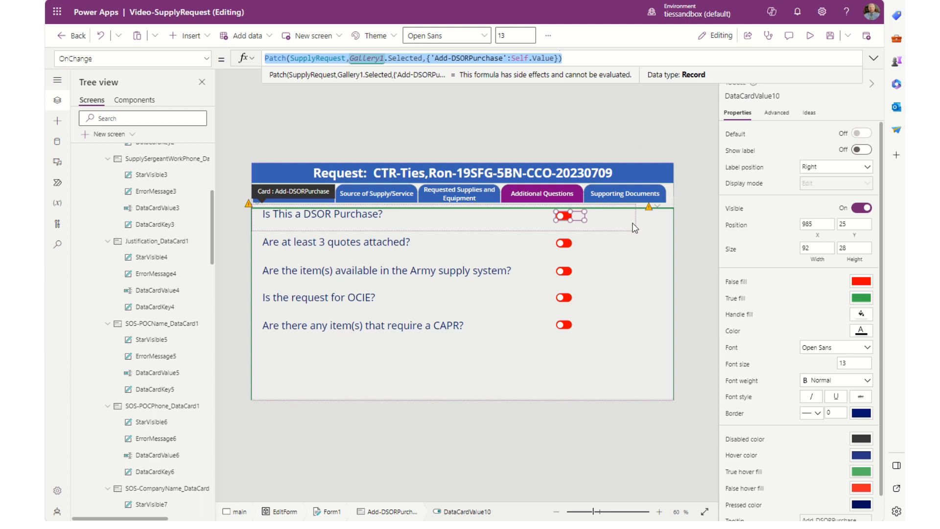
Set the quotes toggle's OnChange to patch 'Add-ThreeQuotesAttached':Self.Value, removing the stray space
left_click(567, 242)
left_click(568, 242)
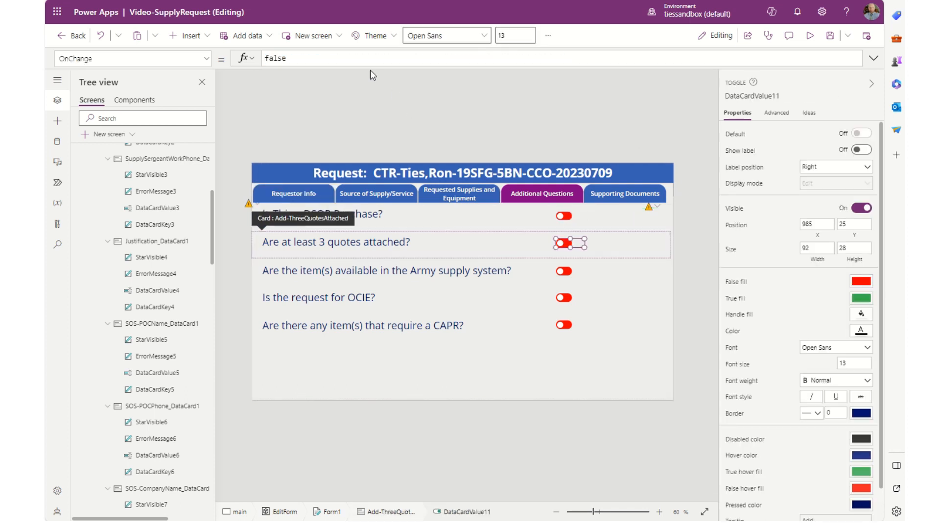
double_click(329, 55)
key("ctrl+v")
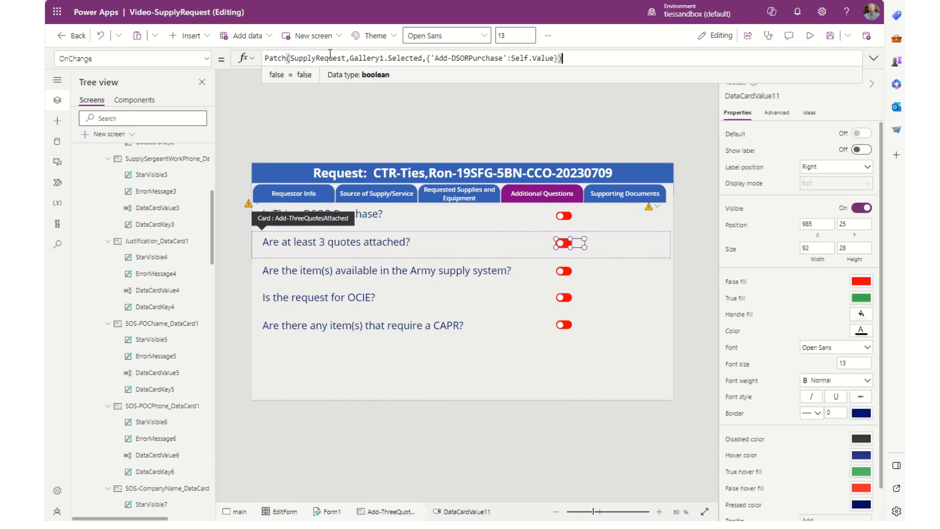
double_click(477, 57)
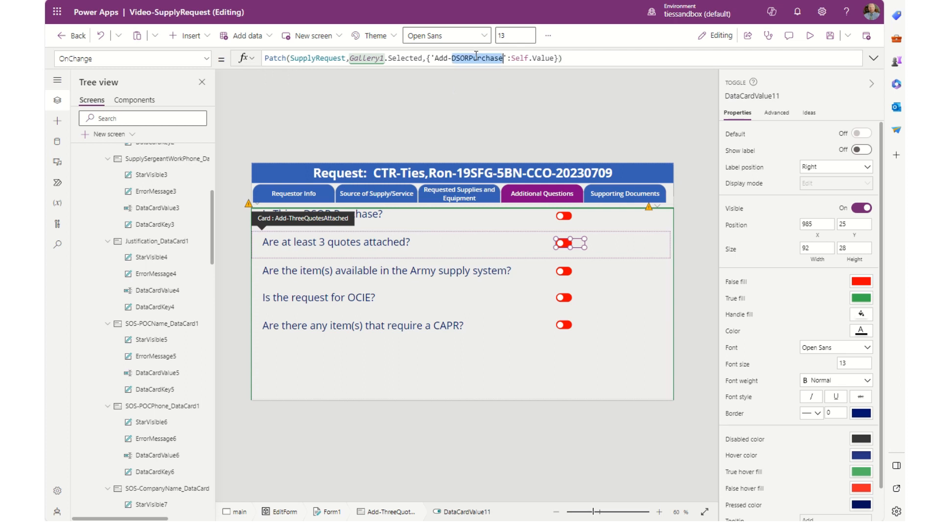
triple_click(476, 56)
key("ctrl+c")
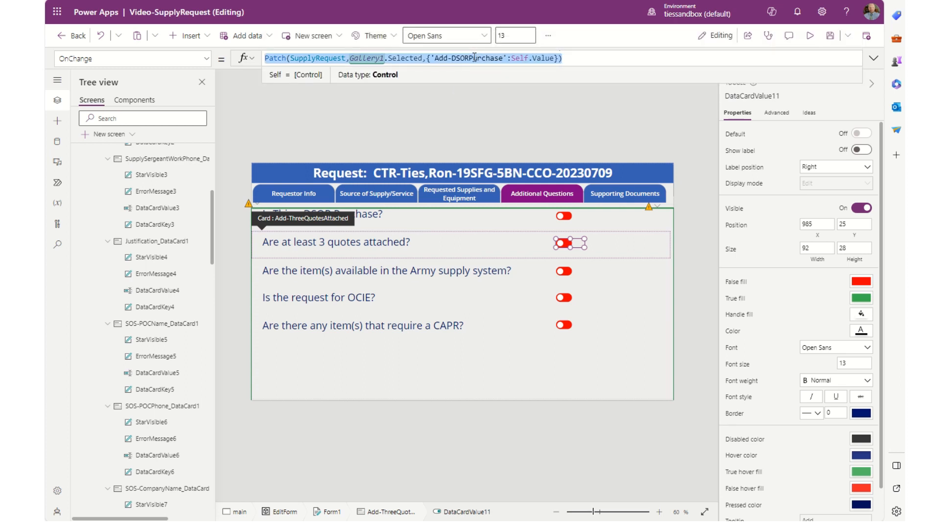
left_click(500, 58)
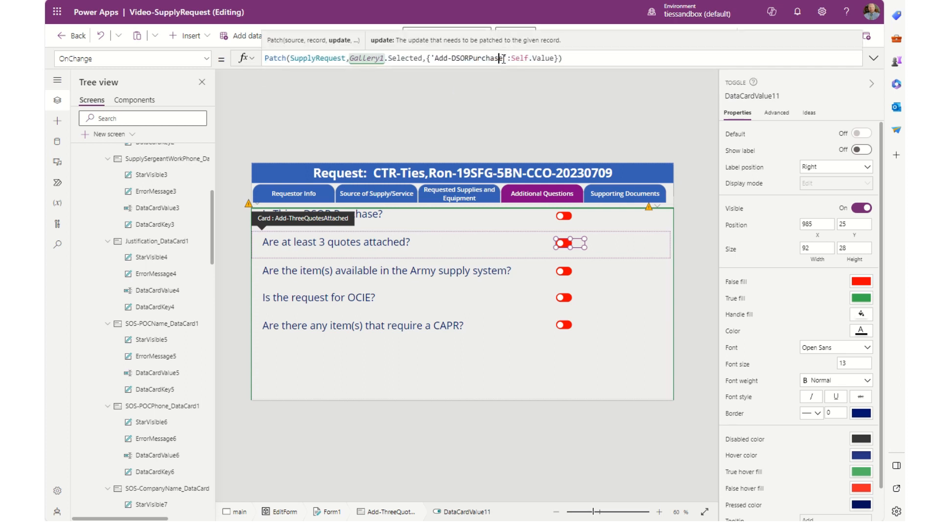
left_click_drag(505, 58, 439, 59)
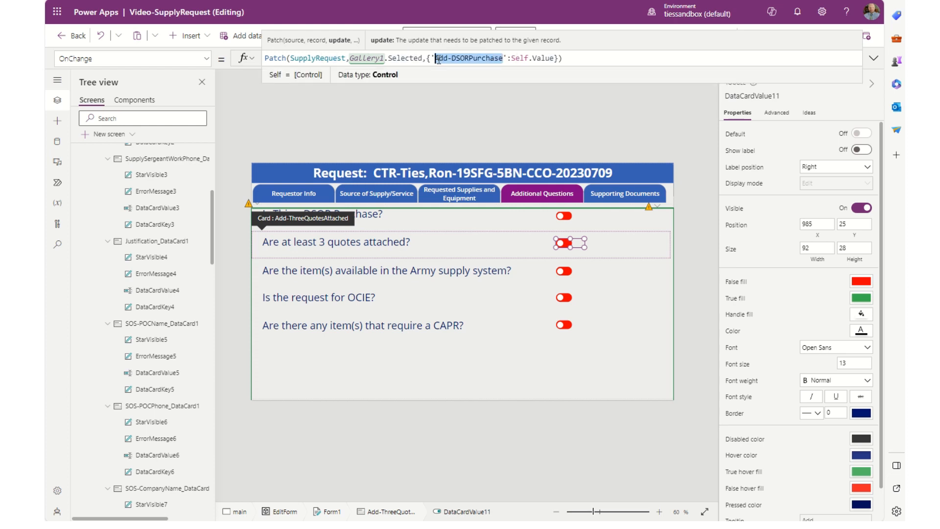
type("quote")
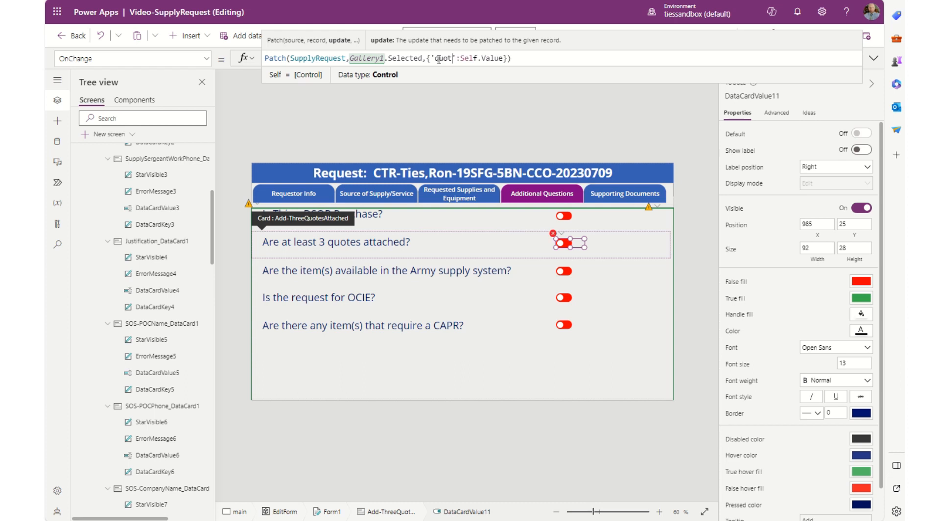
key("Tab")
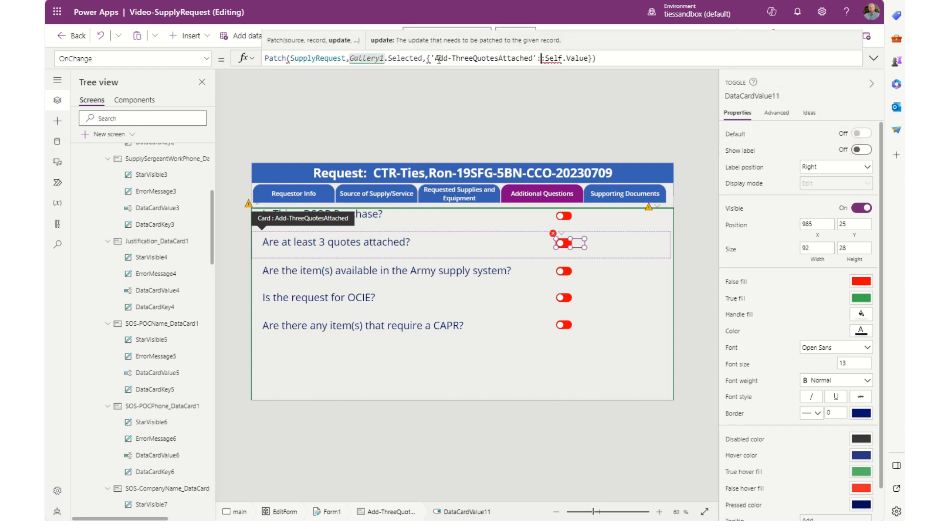
key("BackSpace")
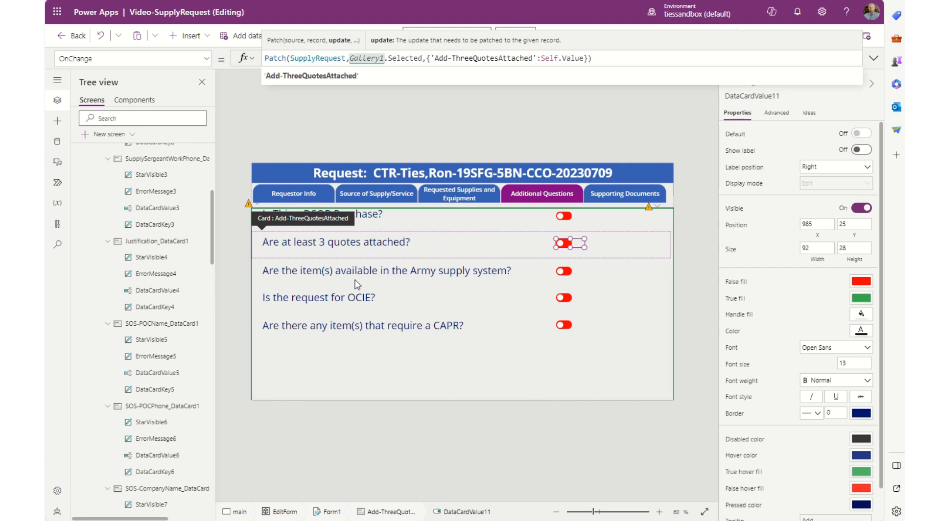
left_click(566, 273)
Set the Army supply toggle's OnChange to patch 'Add-ArmySupplySystemAvail'
left_click(565, 270)
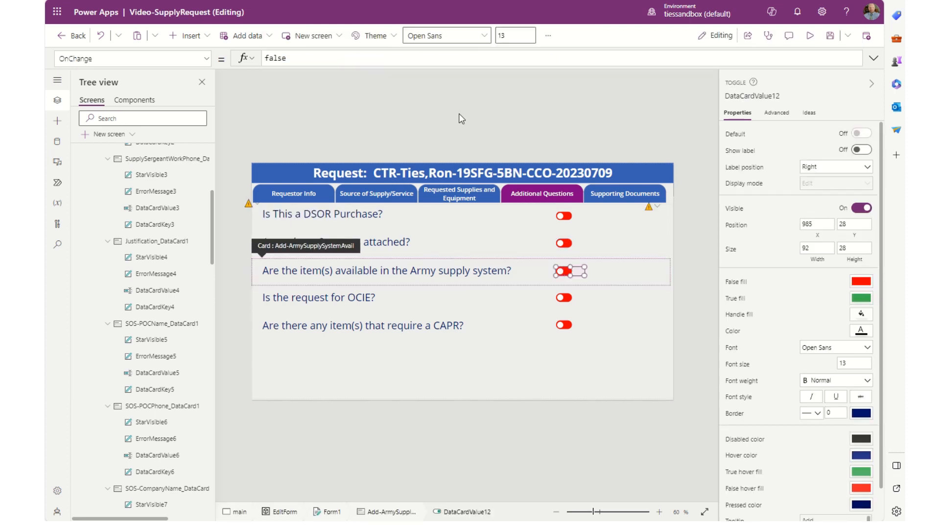
triple_click(420, 58)
key("ctrl+v")
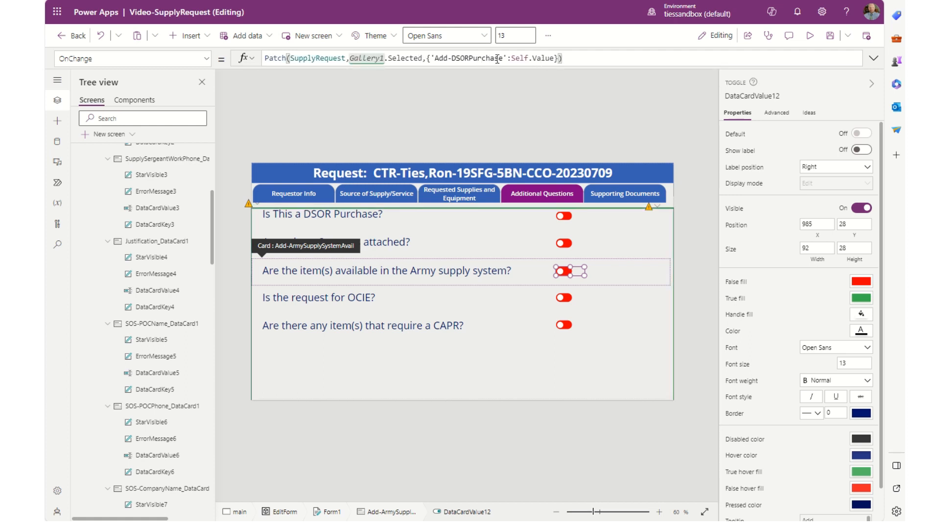
left_click_drag(506, 58, 436, 59)
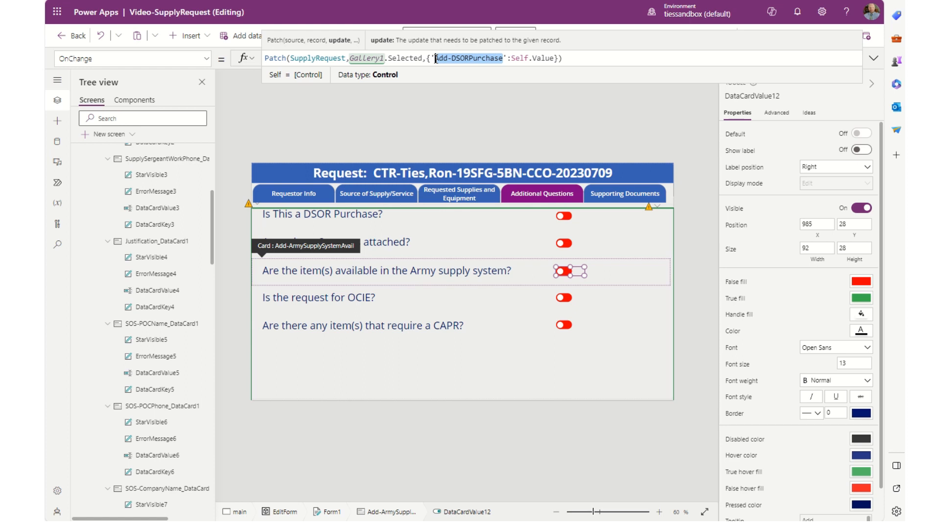
type("Army")
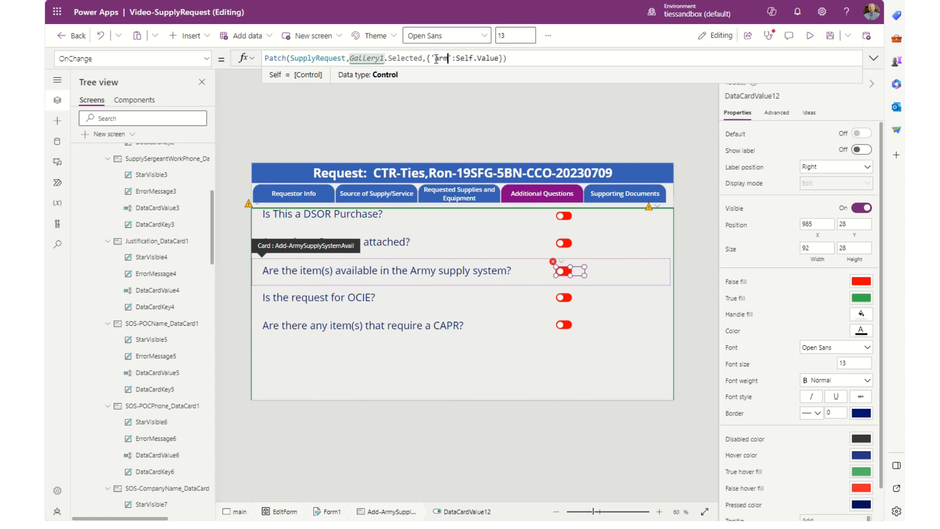
key("Tab")
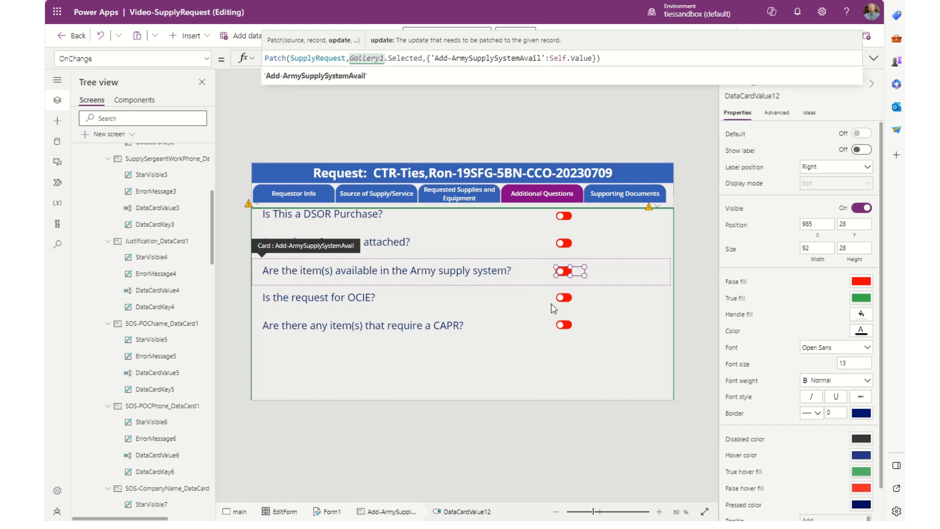
Set the OCIE toggle's OnChange to patch 'Add-OCIE'
left_click(564, 297)
left_click(564, 297)
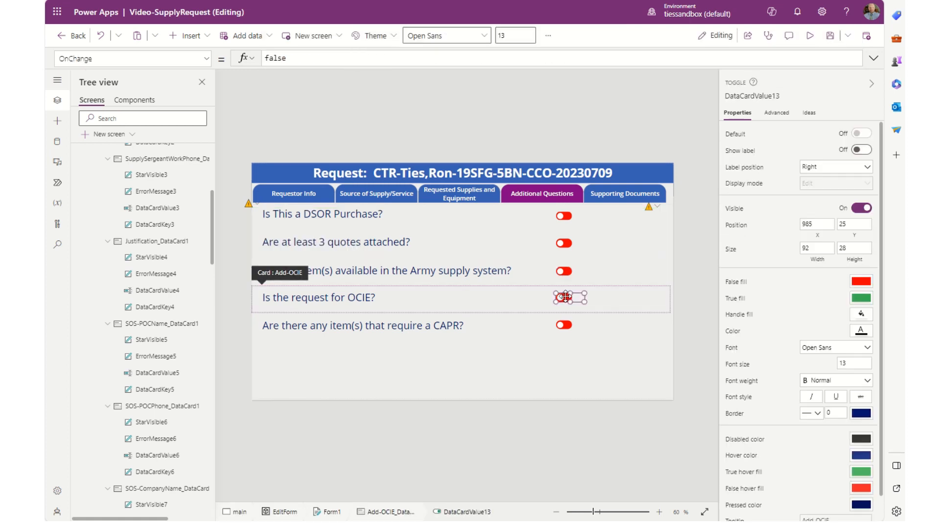
left_click(341, 59)
key("ctrl+a")
type("Patch(SupplyRequest,Gallery1.Selected,{'Add-DSORPurchase':Self.Value})")
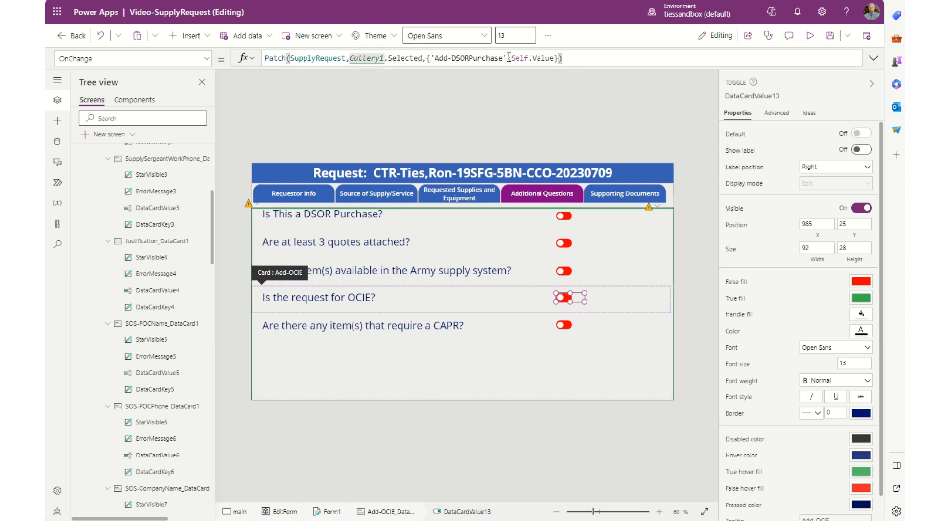
left_click_drag(507, 58, 437, 57)
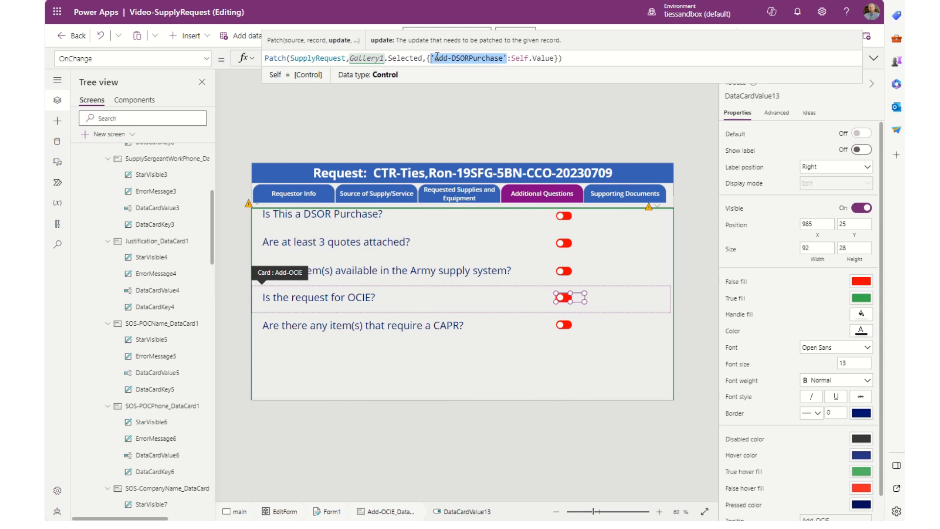
type("ocie")
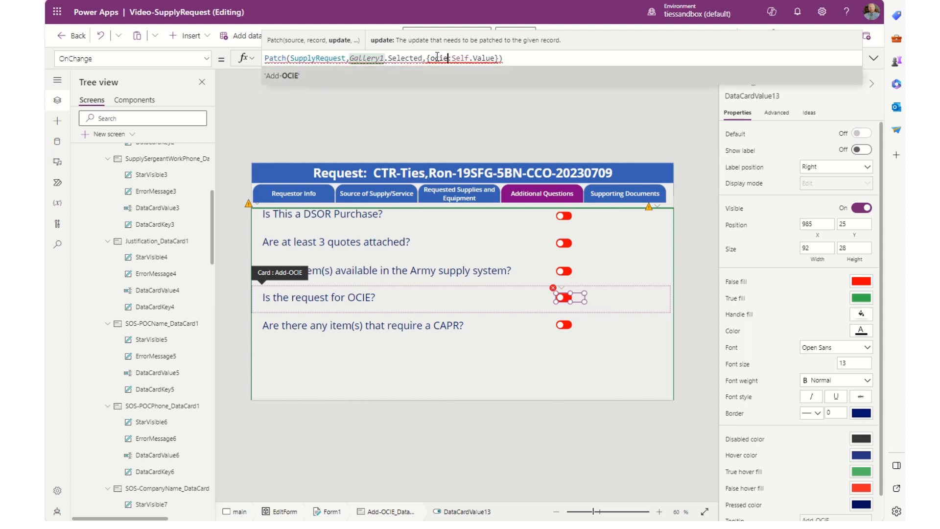
key("Tab")
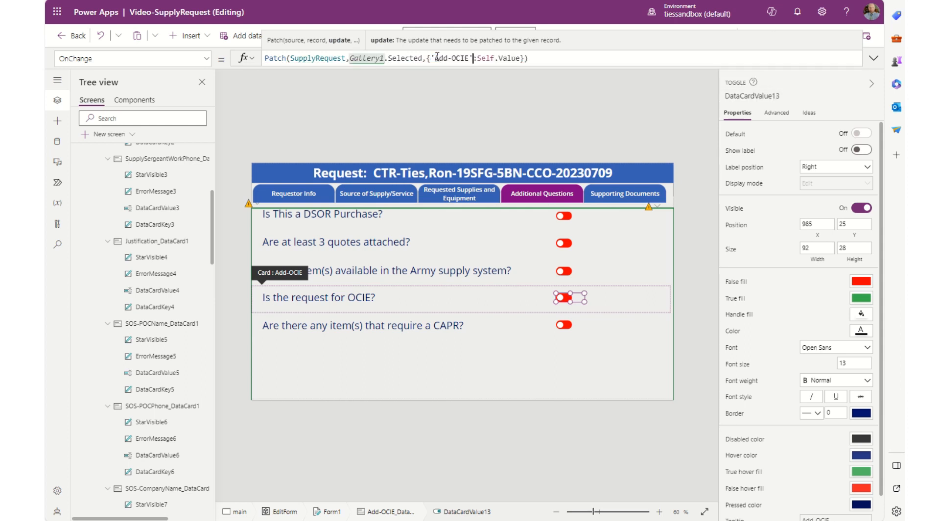
Set the CAPR toggle's OnChange to patch 'Add-CAPRReq'
left_click(563, 325)
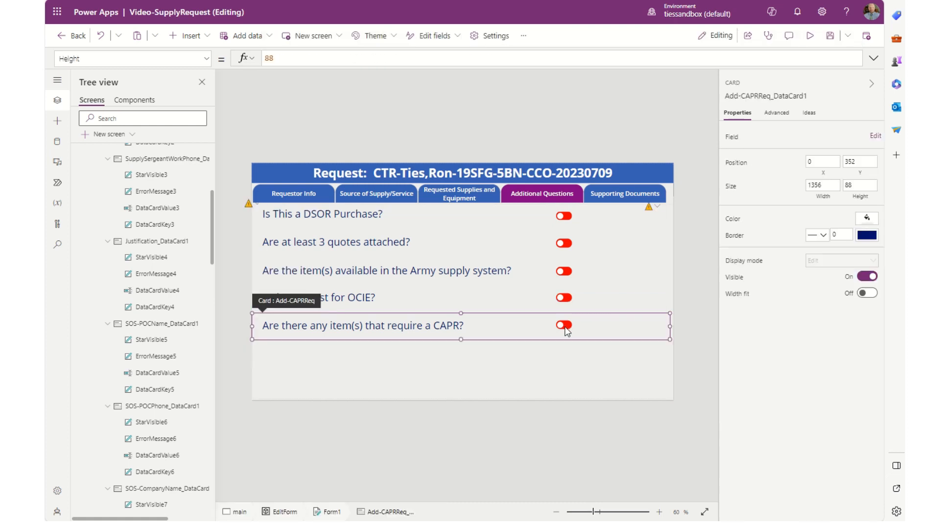
triple_click(370, 59)
type("Patch(SupplyRequest,Gallery1.Selected,{'Add-DSORPurchase':Self.Value})")
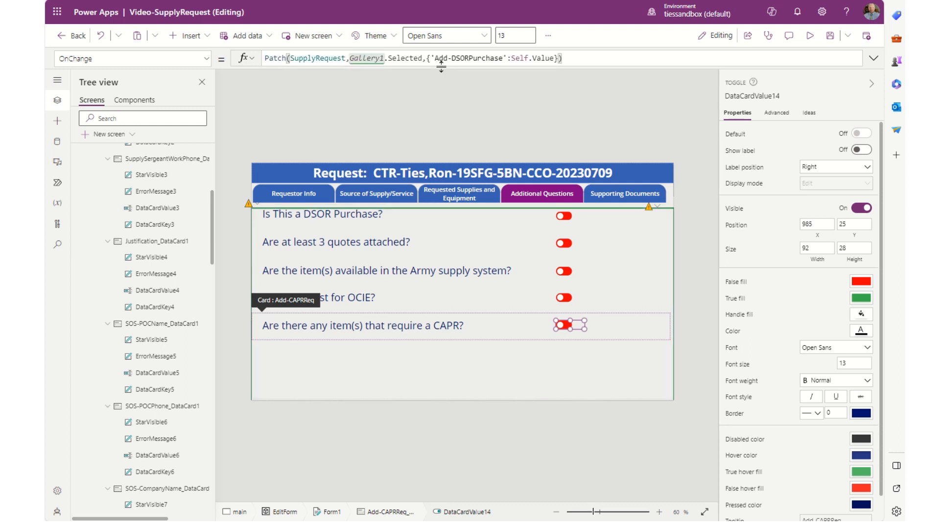
left_click_drag(506, 58, 432, 58)
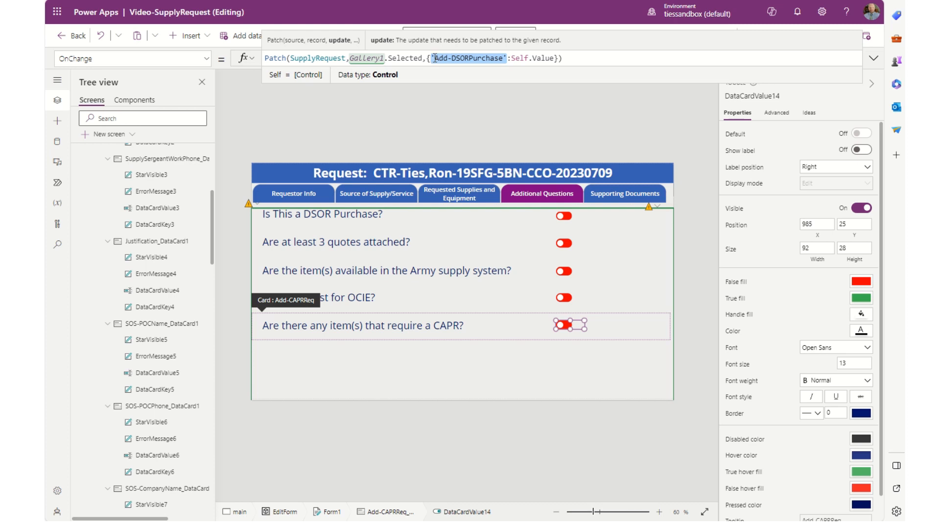
type("'Add-CAPRReq'")
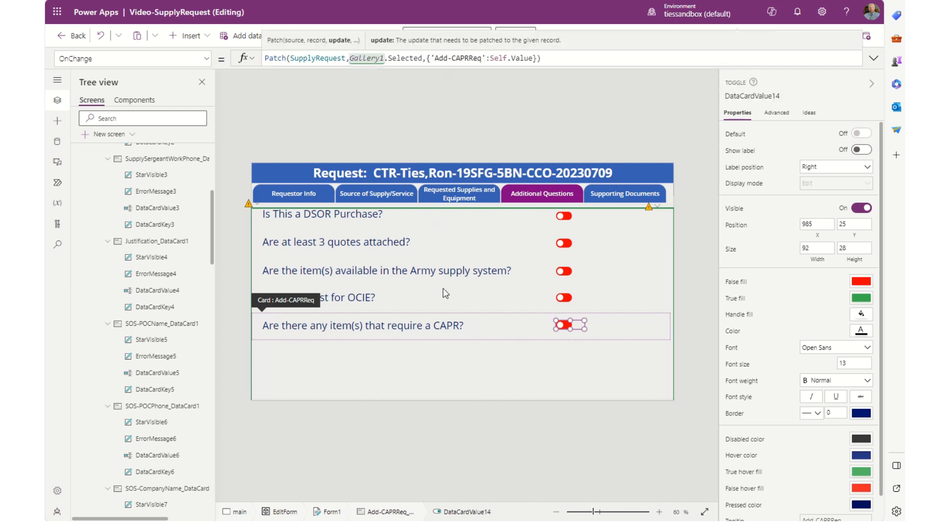
Select all five question cards and set their Visible to Gallery2.Selected.id=4
left_click(544, 375)
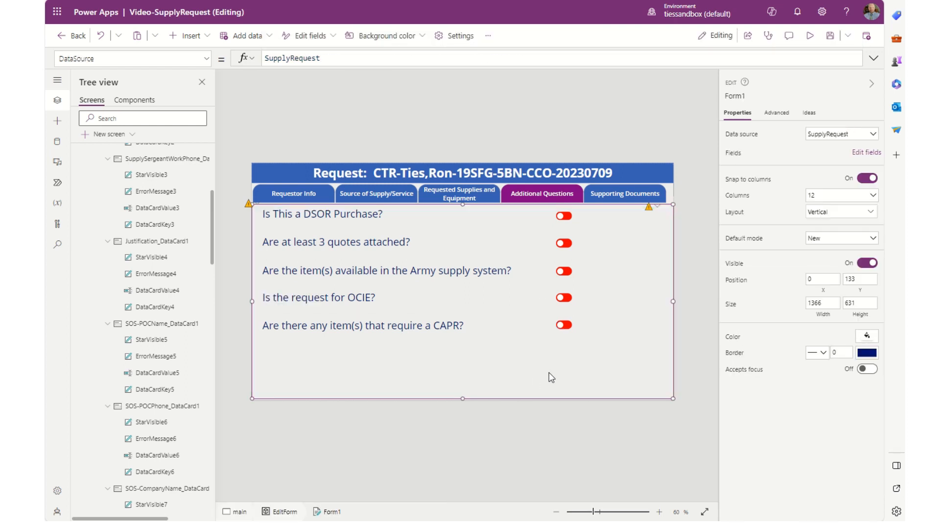
left_click(375, 214)
scroll(130, 388, "down", 10)
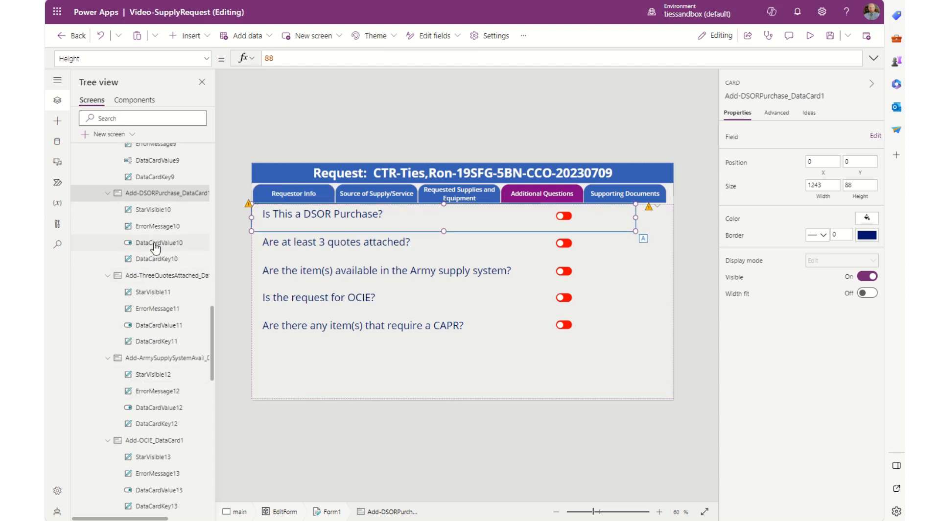
left_click(155, 275, "ctrl")
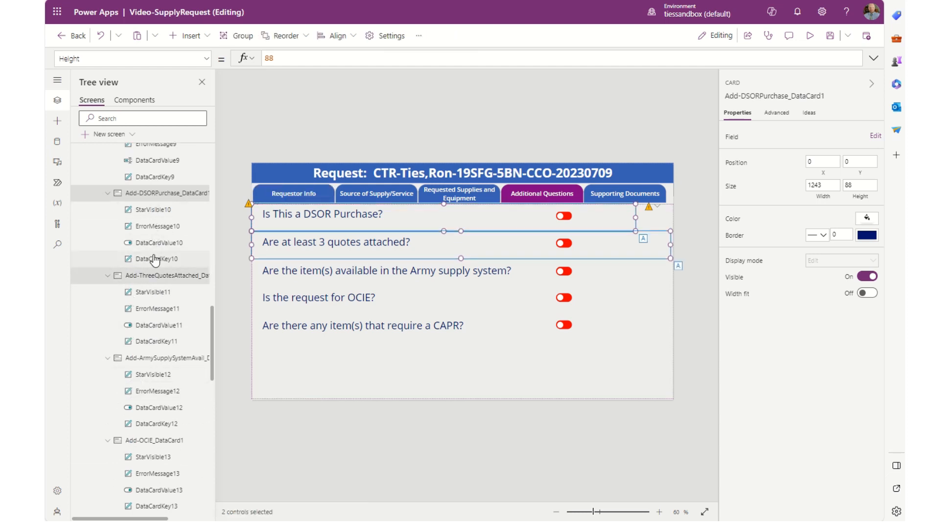
left_click(149, 358, "ctrl")
left_click(145, 443, "ctrl")
scroll(147, 446, "down", 3)
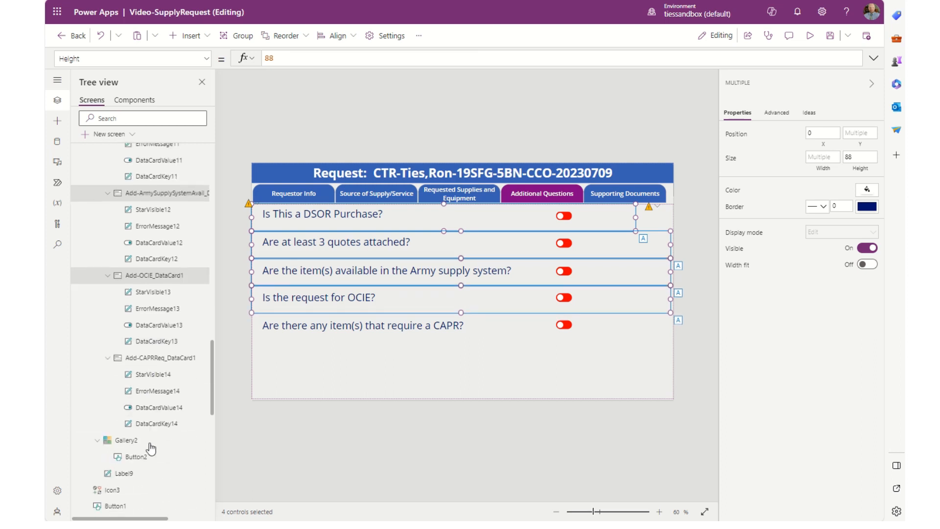
left_click(153, 358, "ctrl")
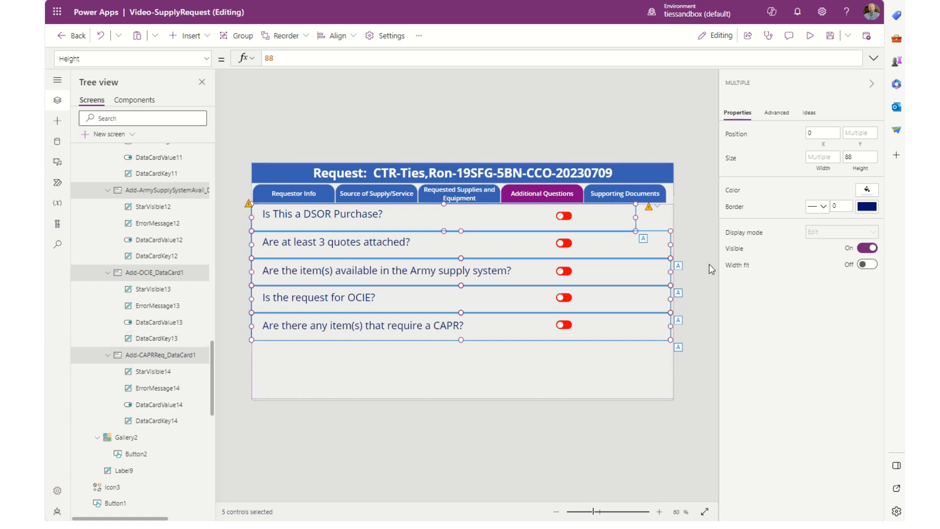
left_click(735, 249)
left_click(363, 57)
key("ctrl+a")
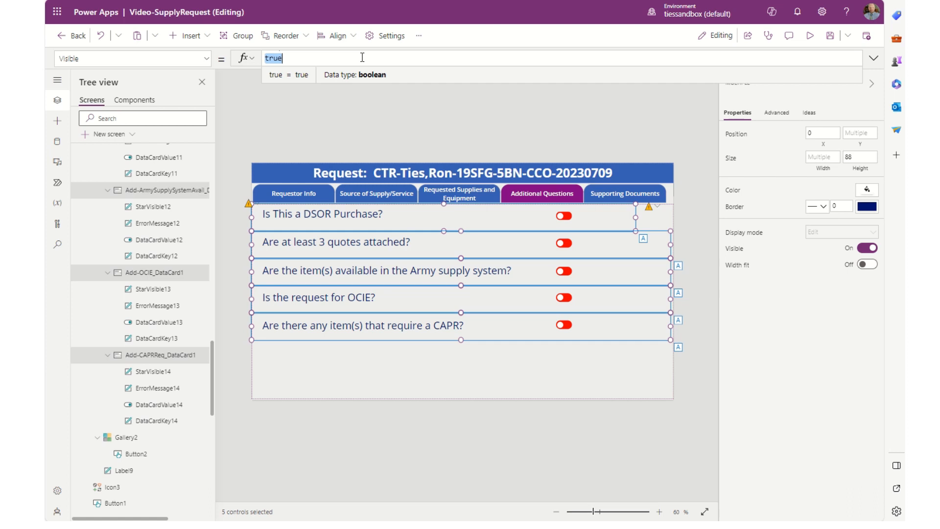
type("Gallery")
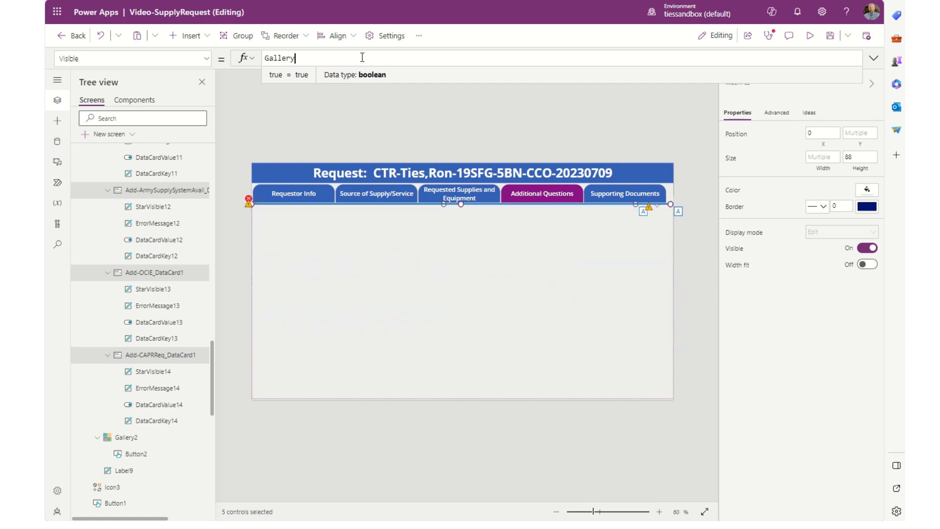
type("2.Se")
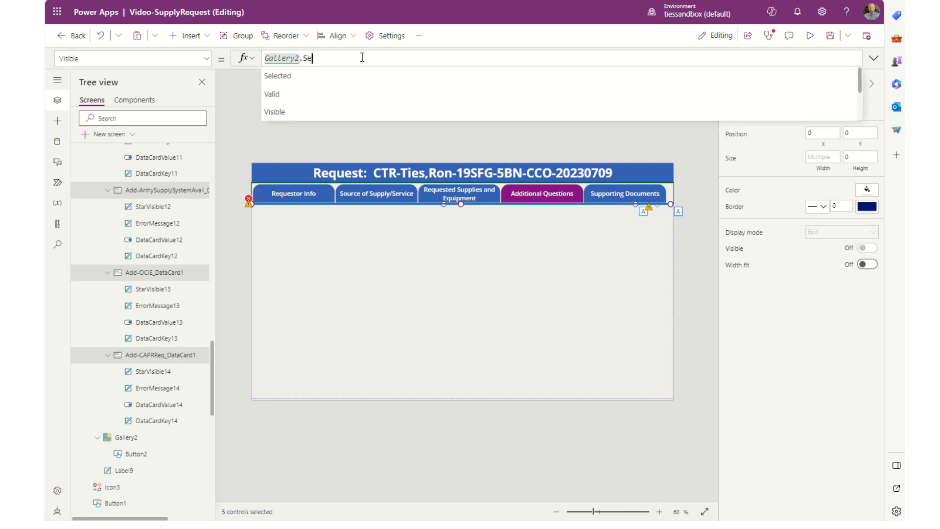
type("lected.id=4")
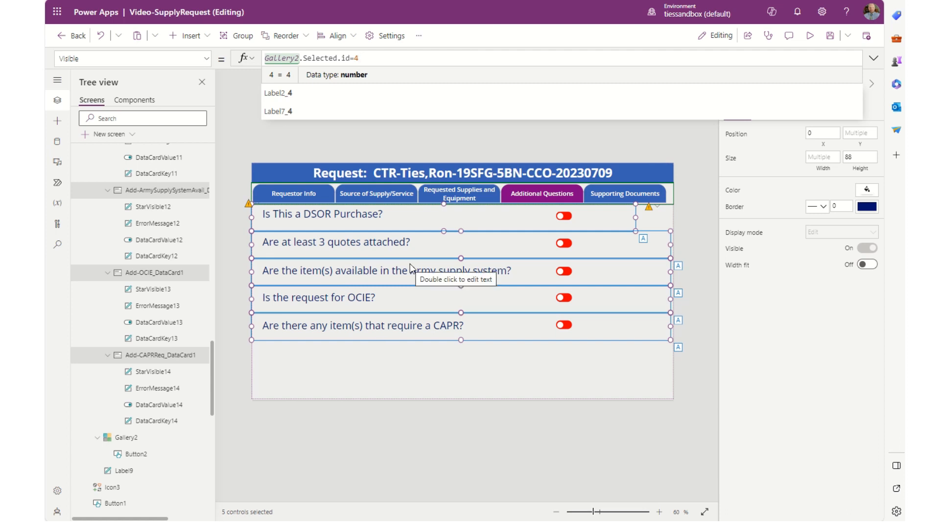
left_click(290, 199, "alt")
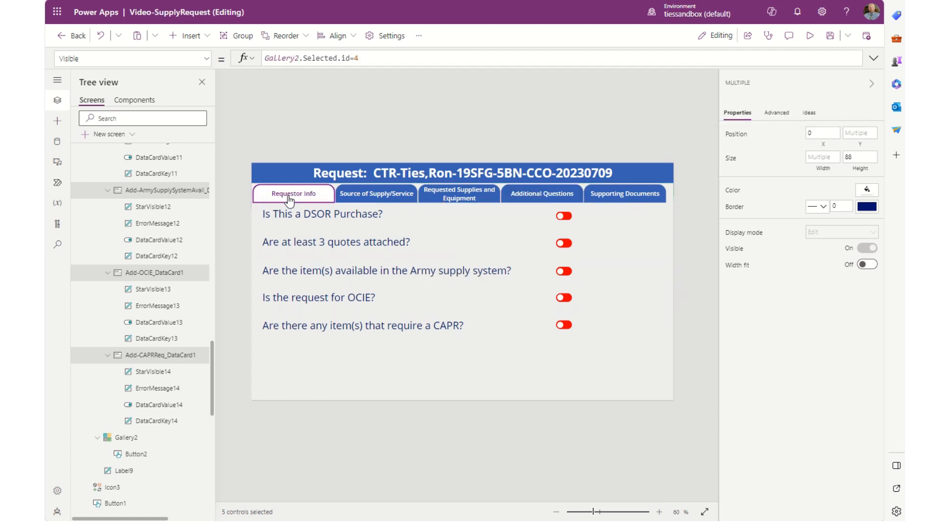
left_click(354, 198, "alt")
left_click(531, 198, "alt")
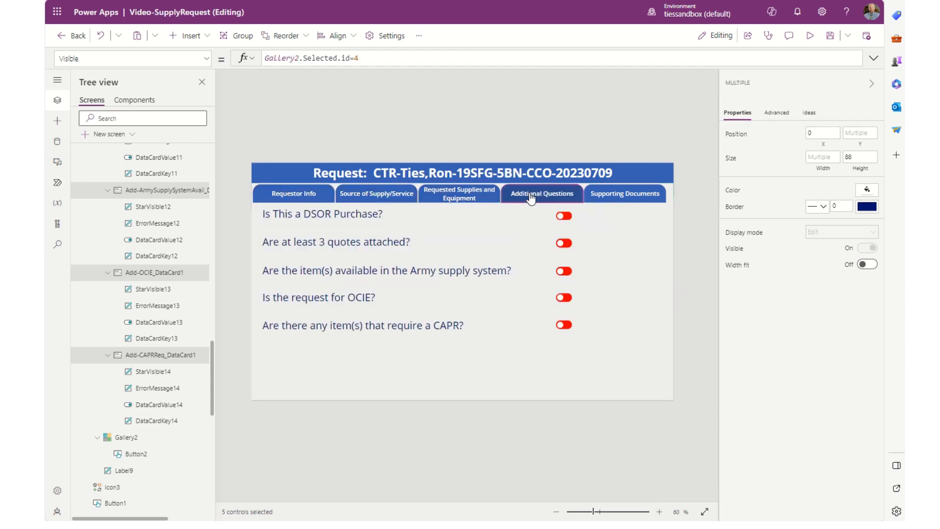
left_click(472, 198, "alt")
left_click(634, 202, "alt")
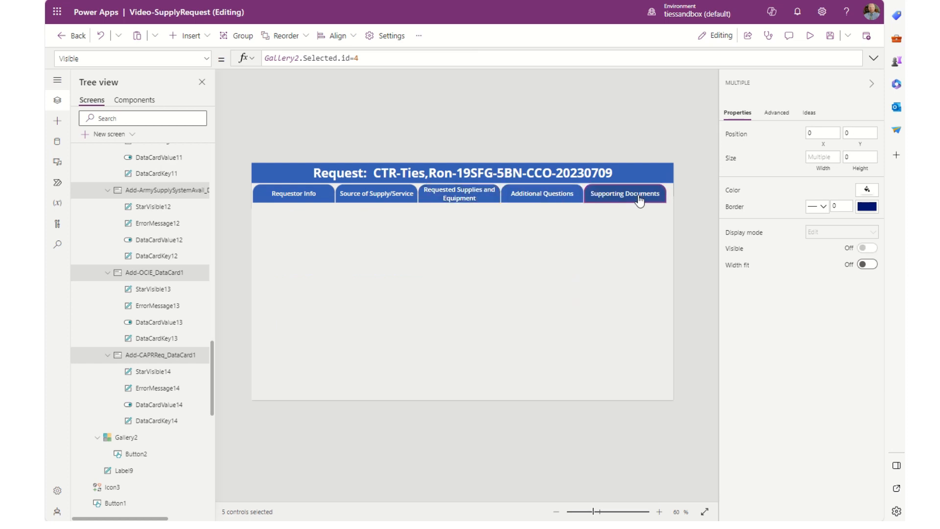
left_click(479, 198, "alt")
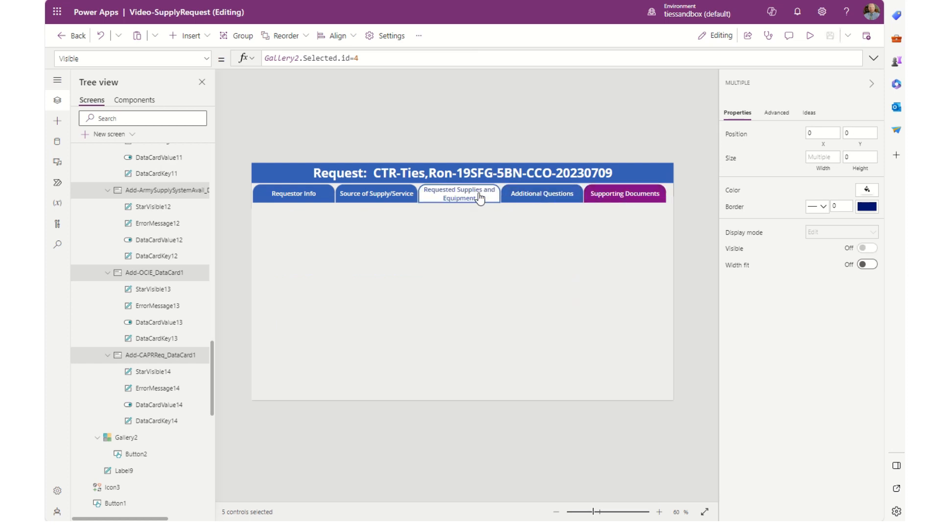
left_click(530, 199, "alt")
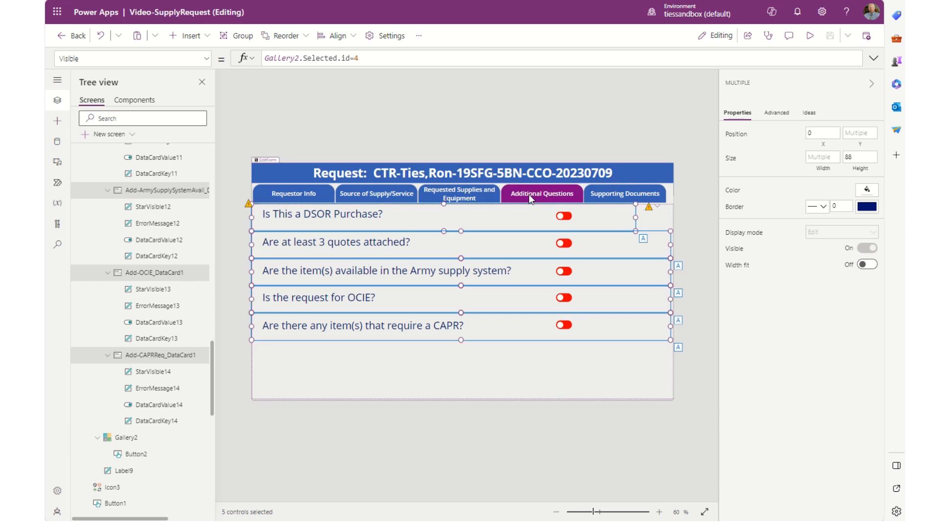